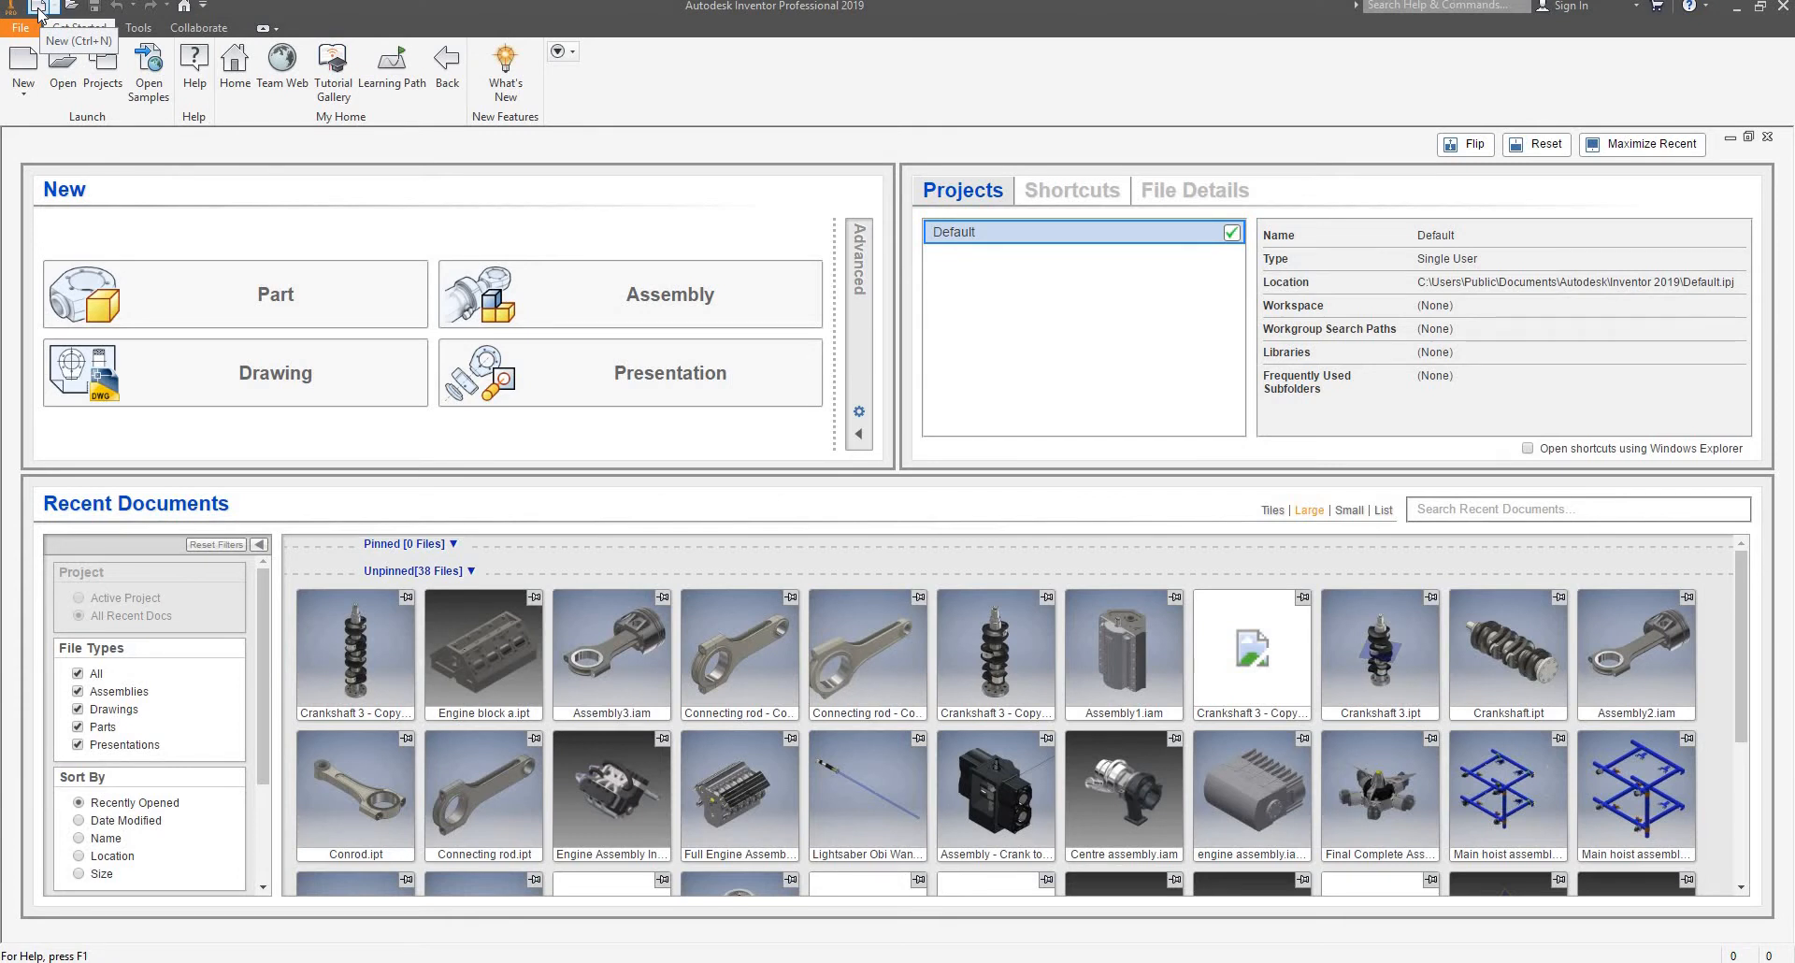
Create a new part file from the metric Standard (mm).ipt template
{"action": "left_click", "coordinate": [38, 8]}
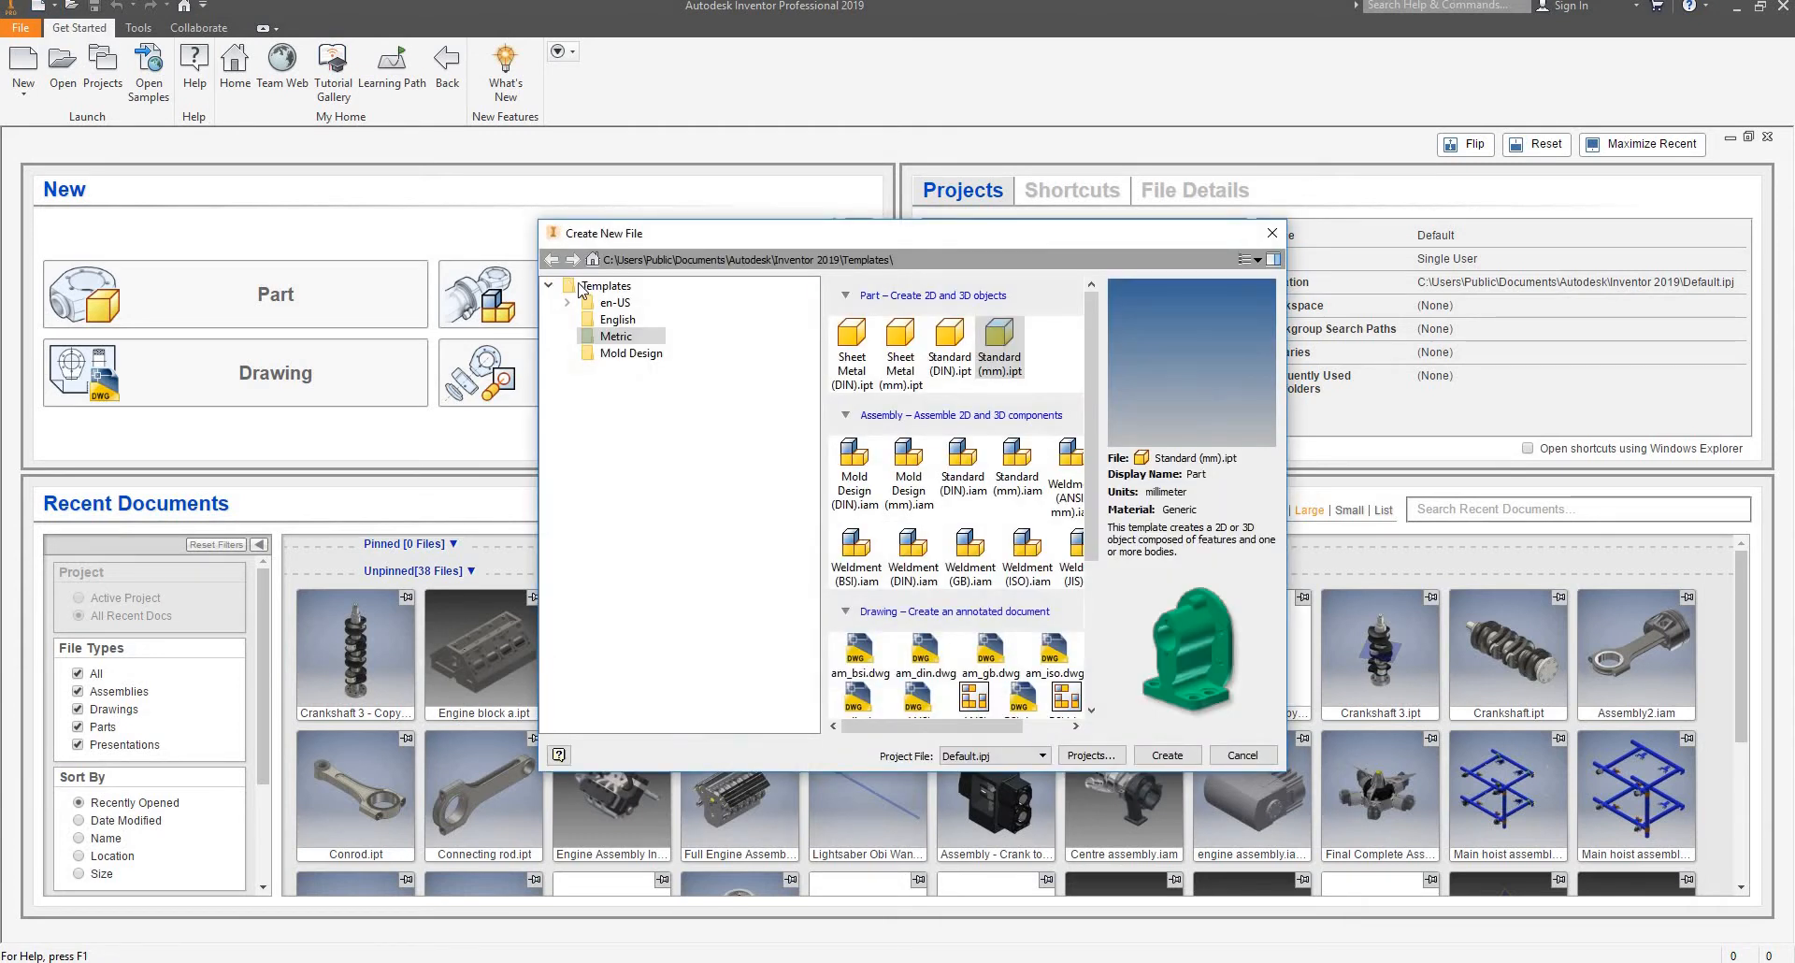
{"action": "left_click", "coordinate": [605, 286]}
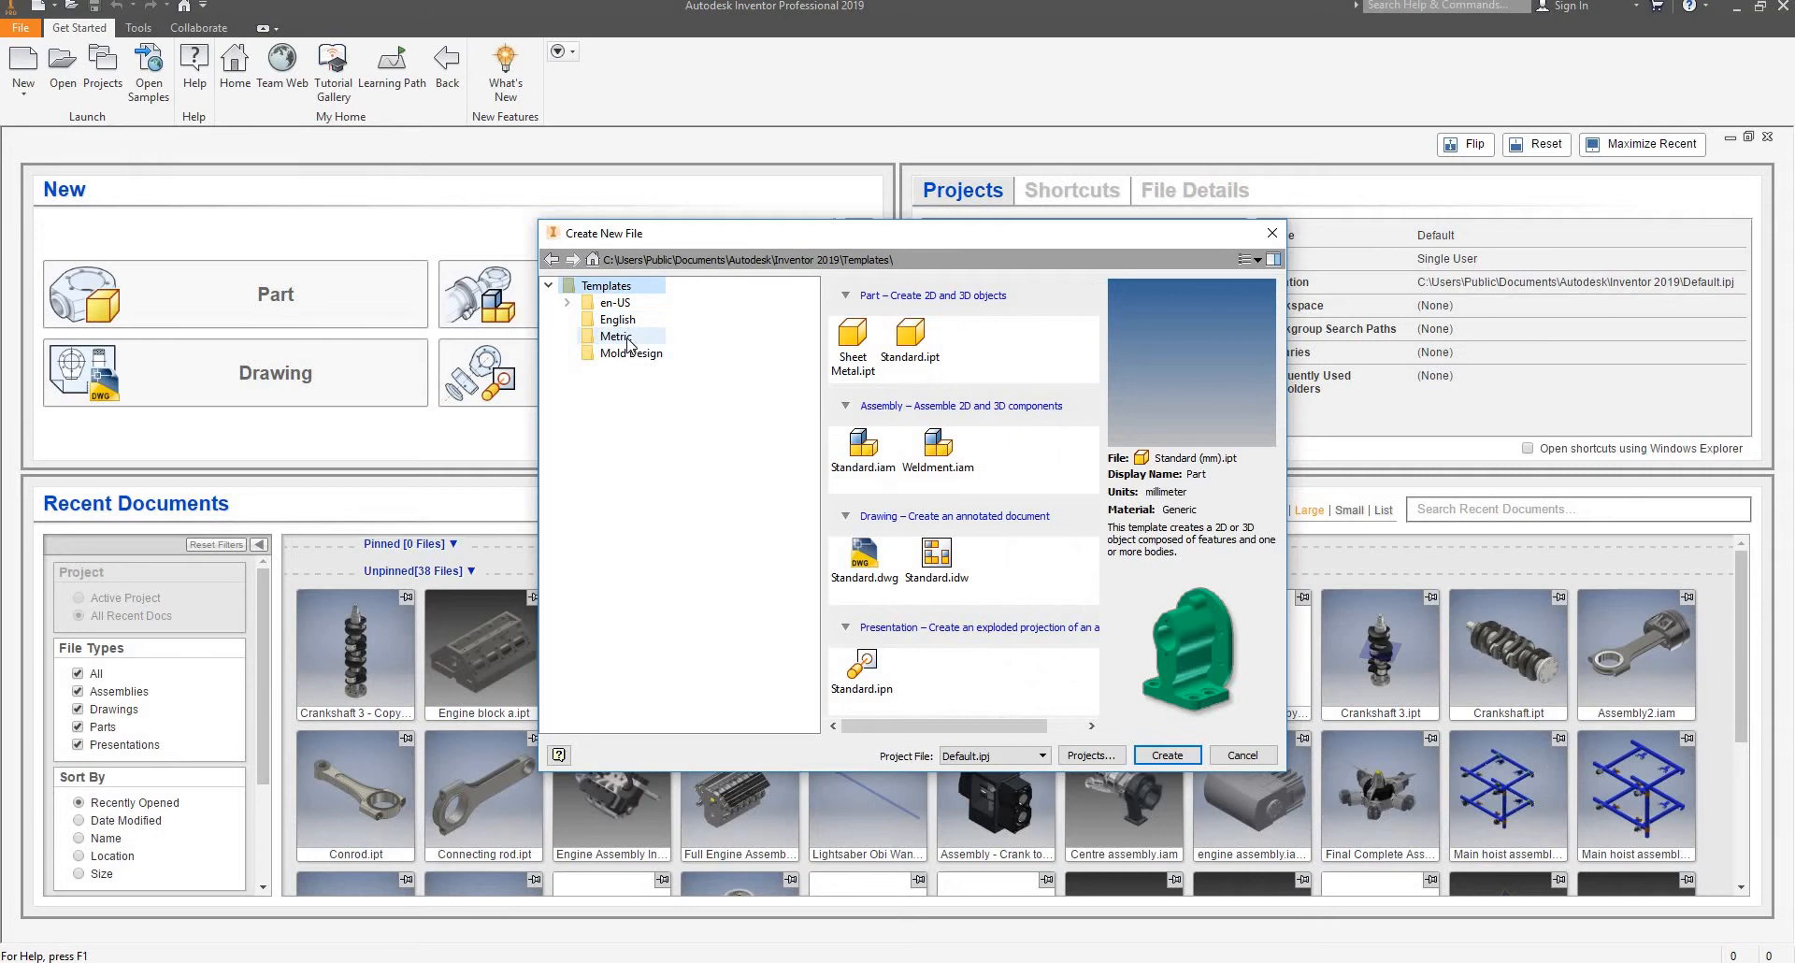
{"action": "left_click", "coordinate": [625, 340]}
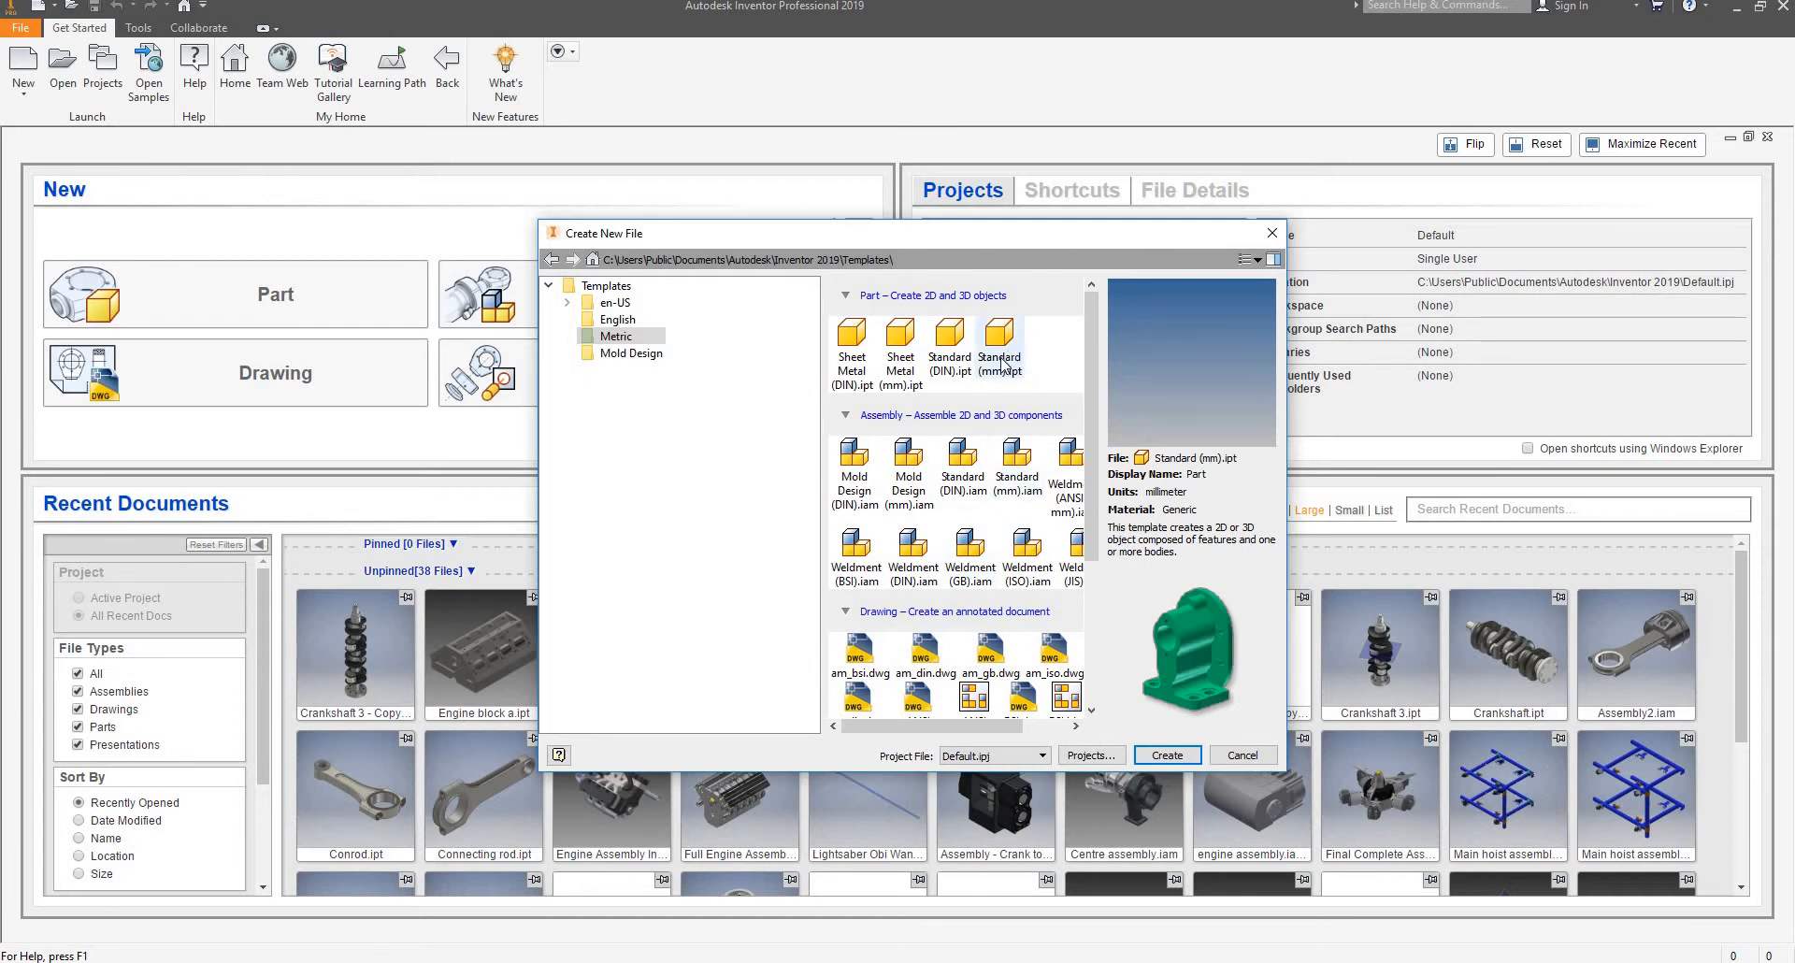
{"action": "left_click", "coordinate": [1005, 357]}
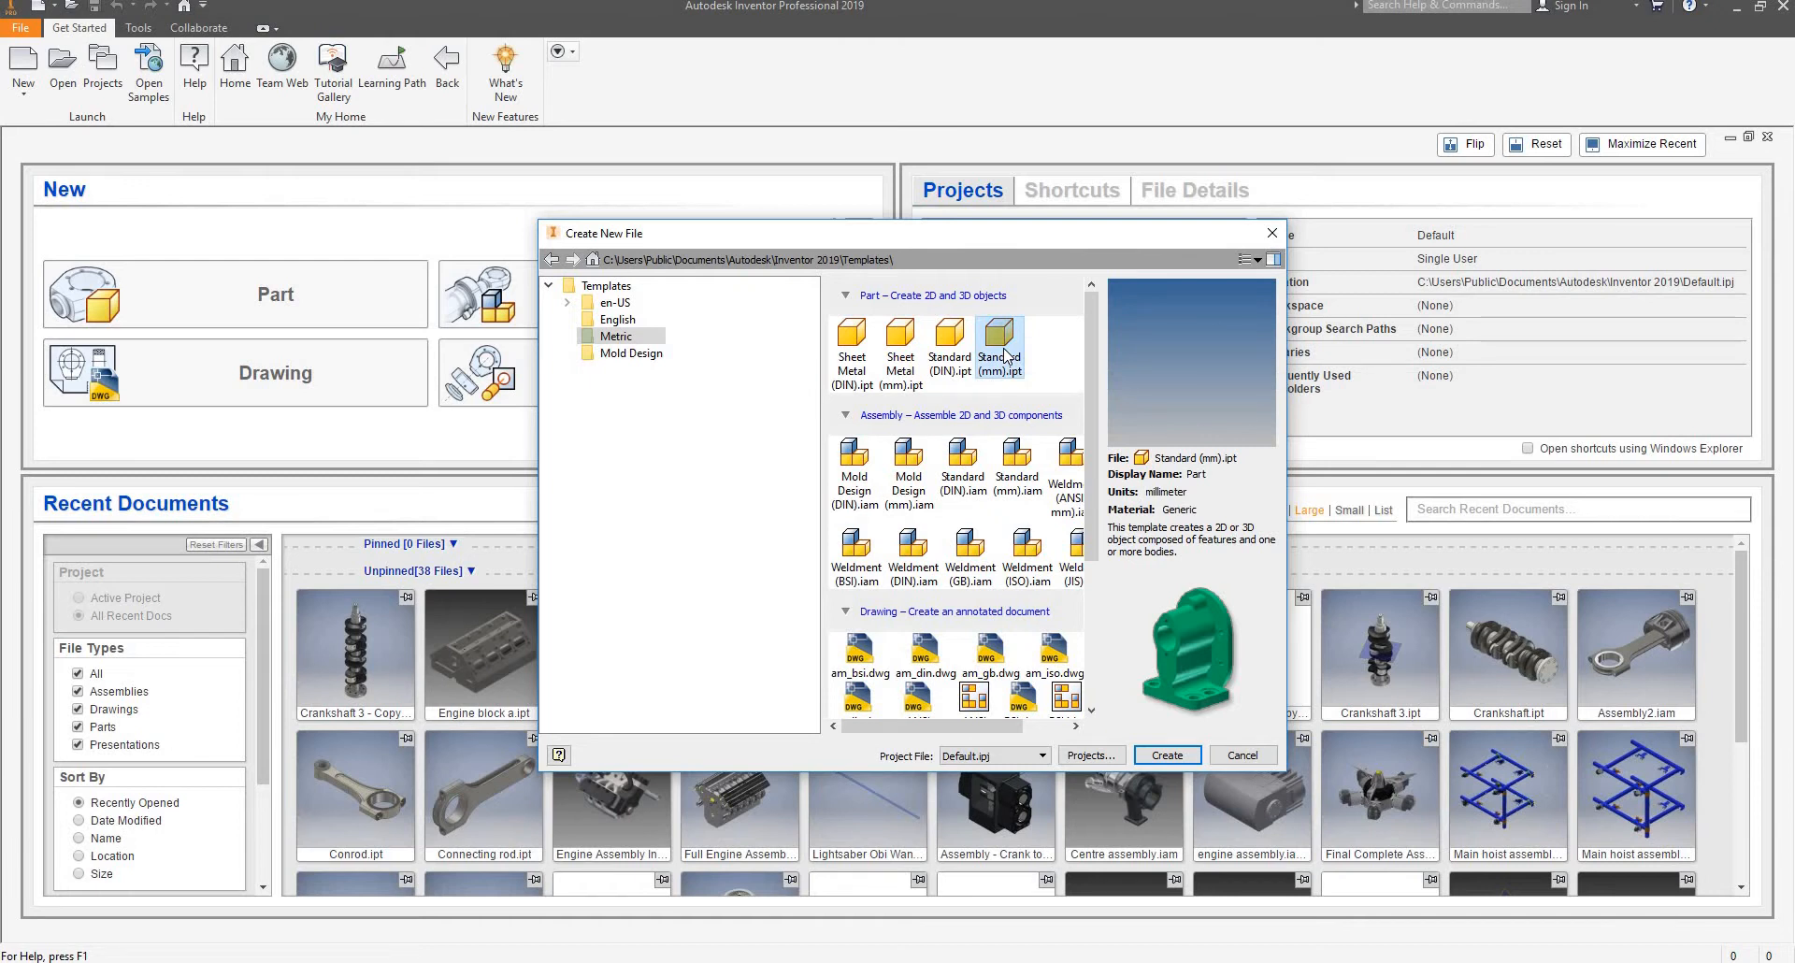
{"action": "left_click", "coordinate": [1009, 470]}
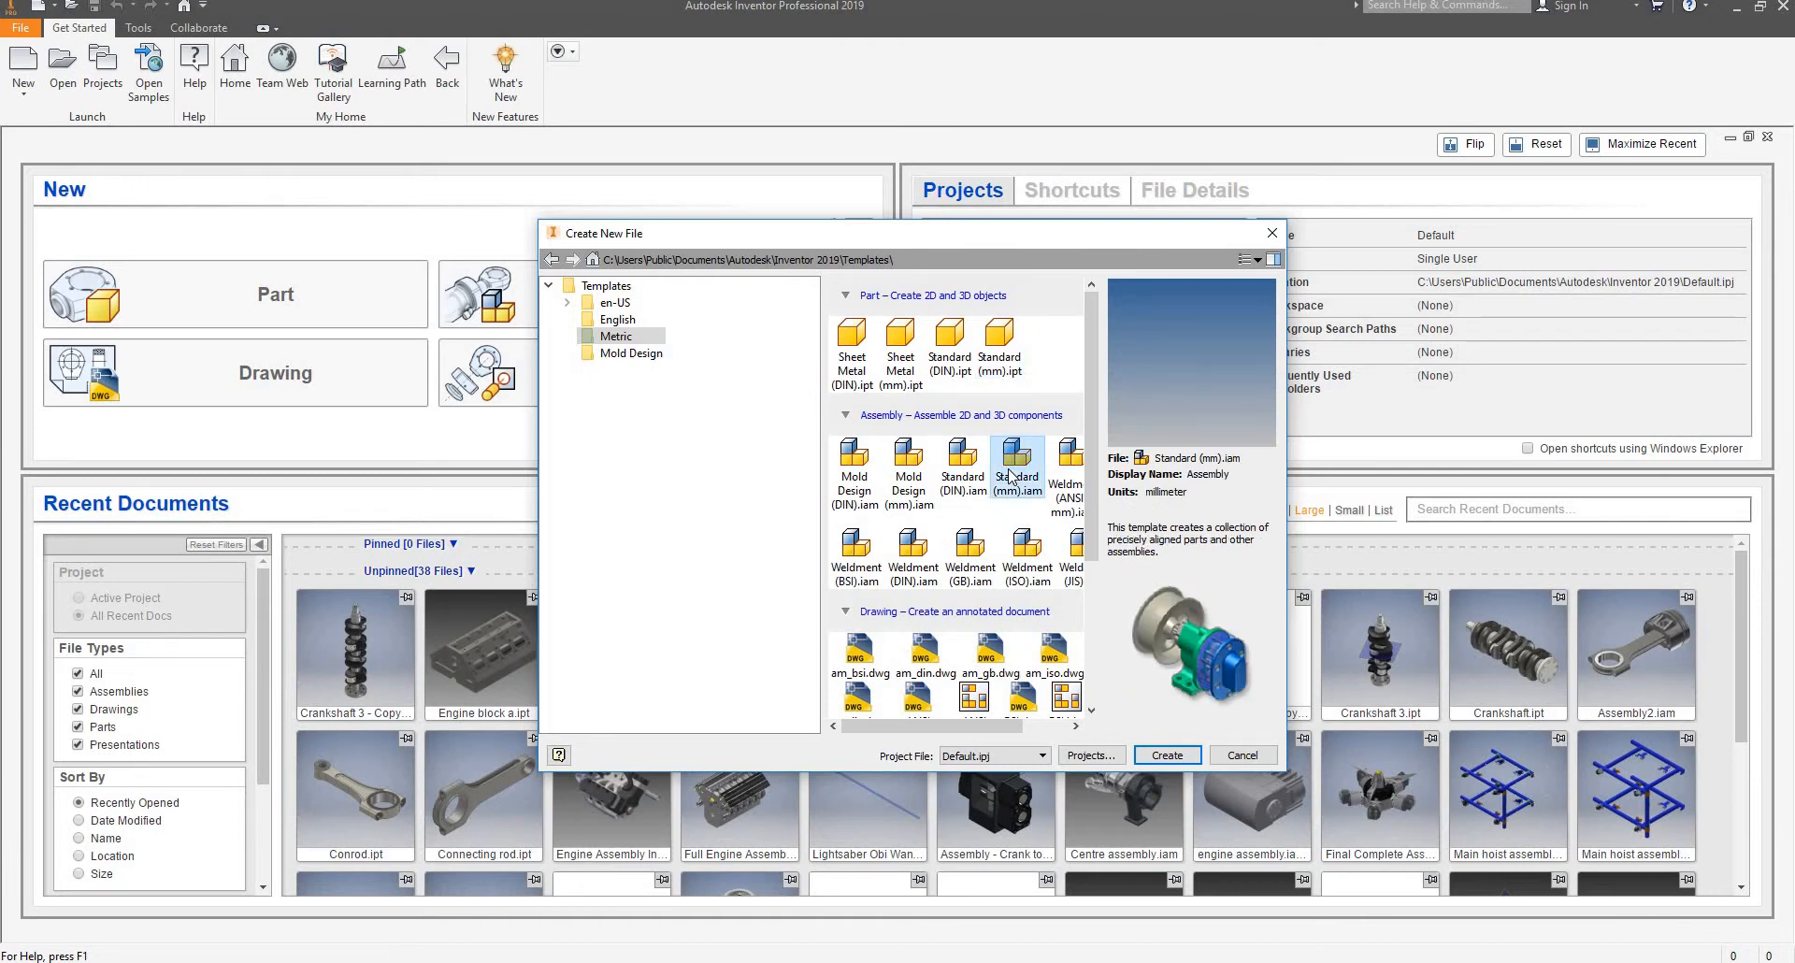
{"action": "scroll", "coordinate": [977, 501], "scroll_direction": "down", "scroll_amount": 3}
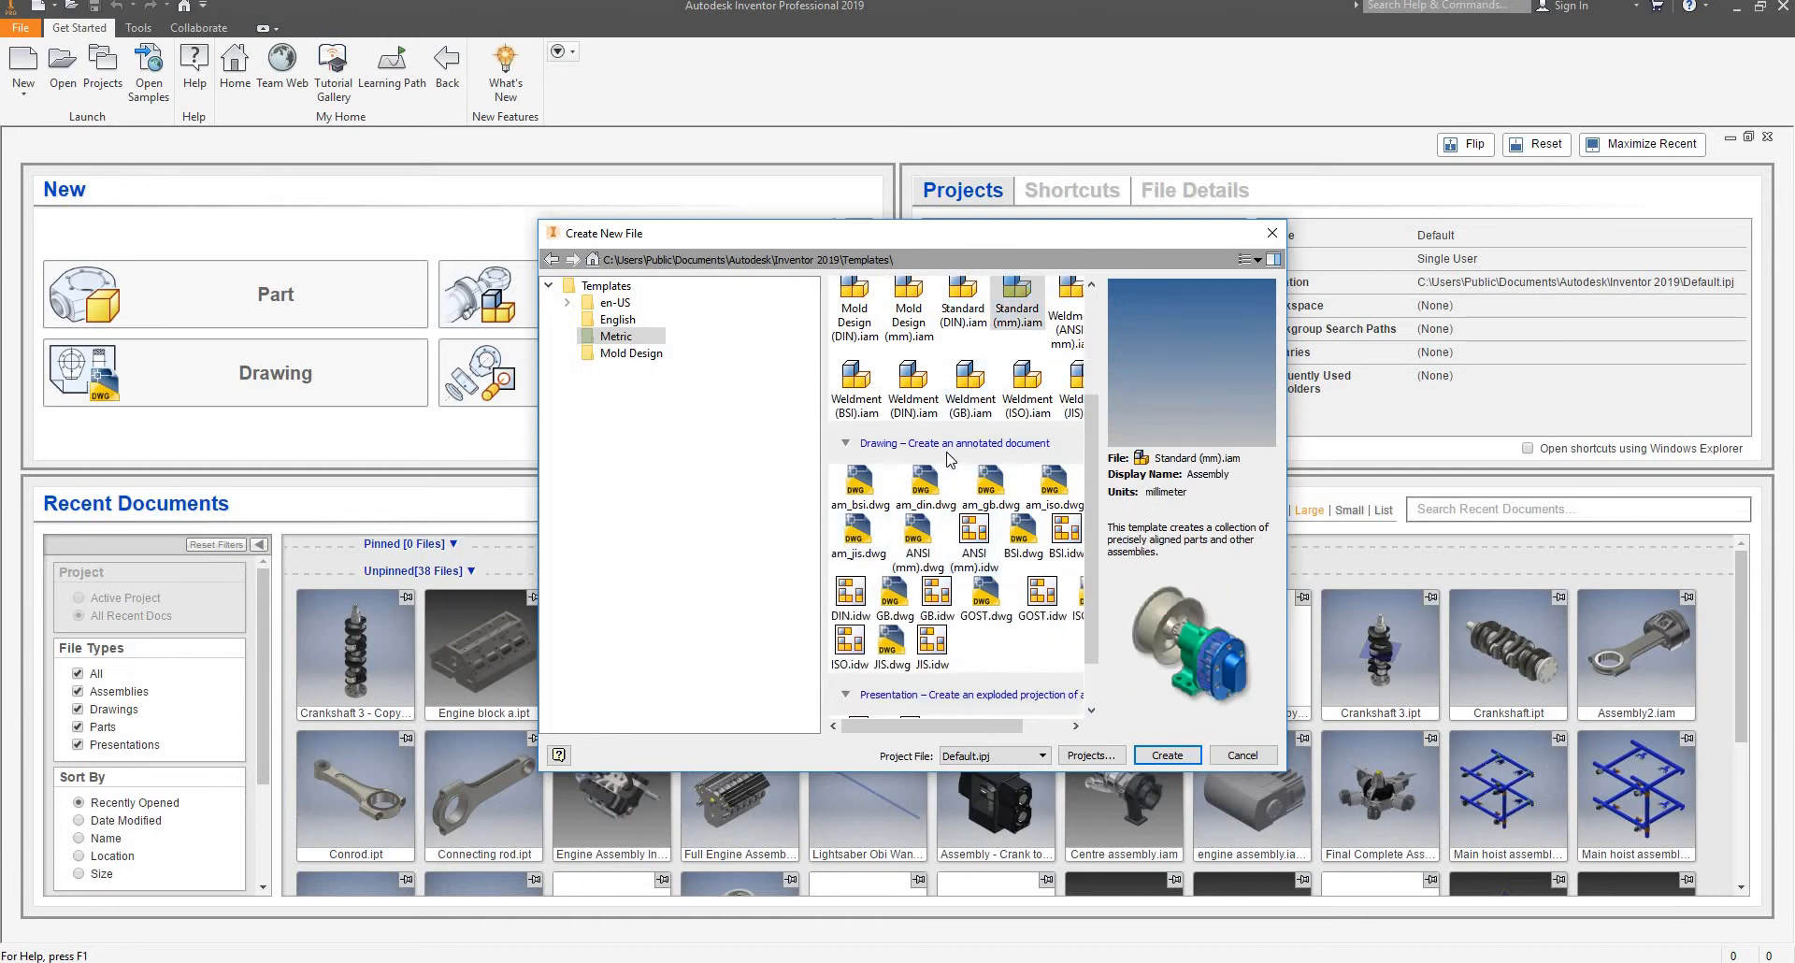
{"action": "scroll", "coordinate": [944, 552], "scroll_direction": "down", "scroll_amount": 1}
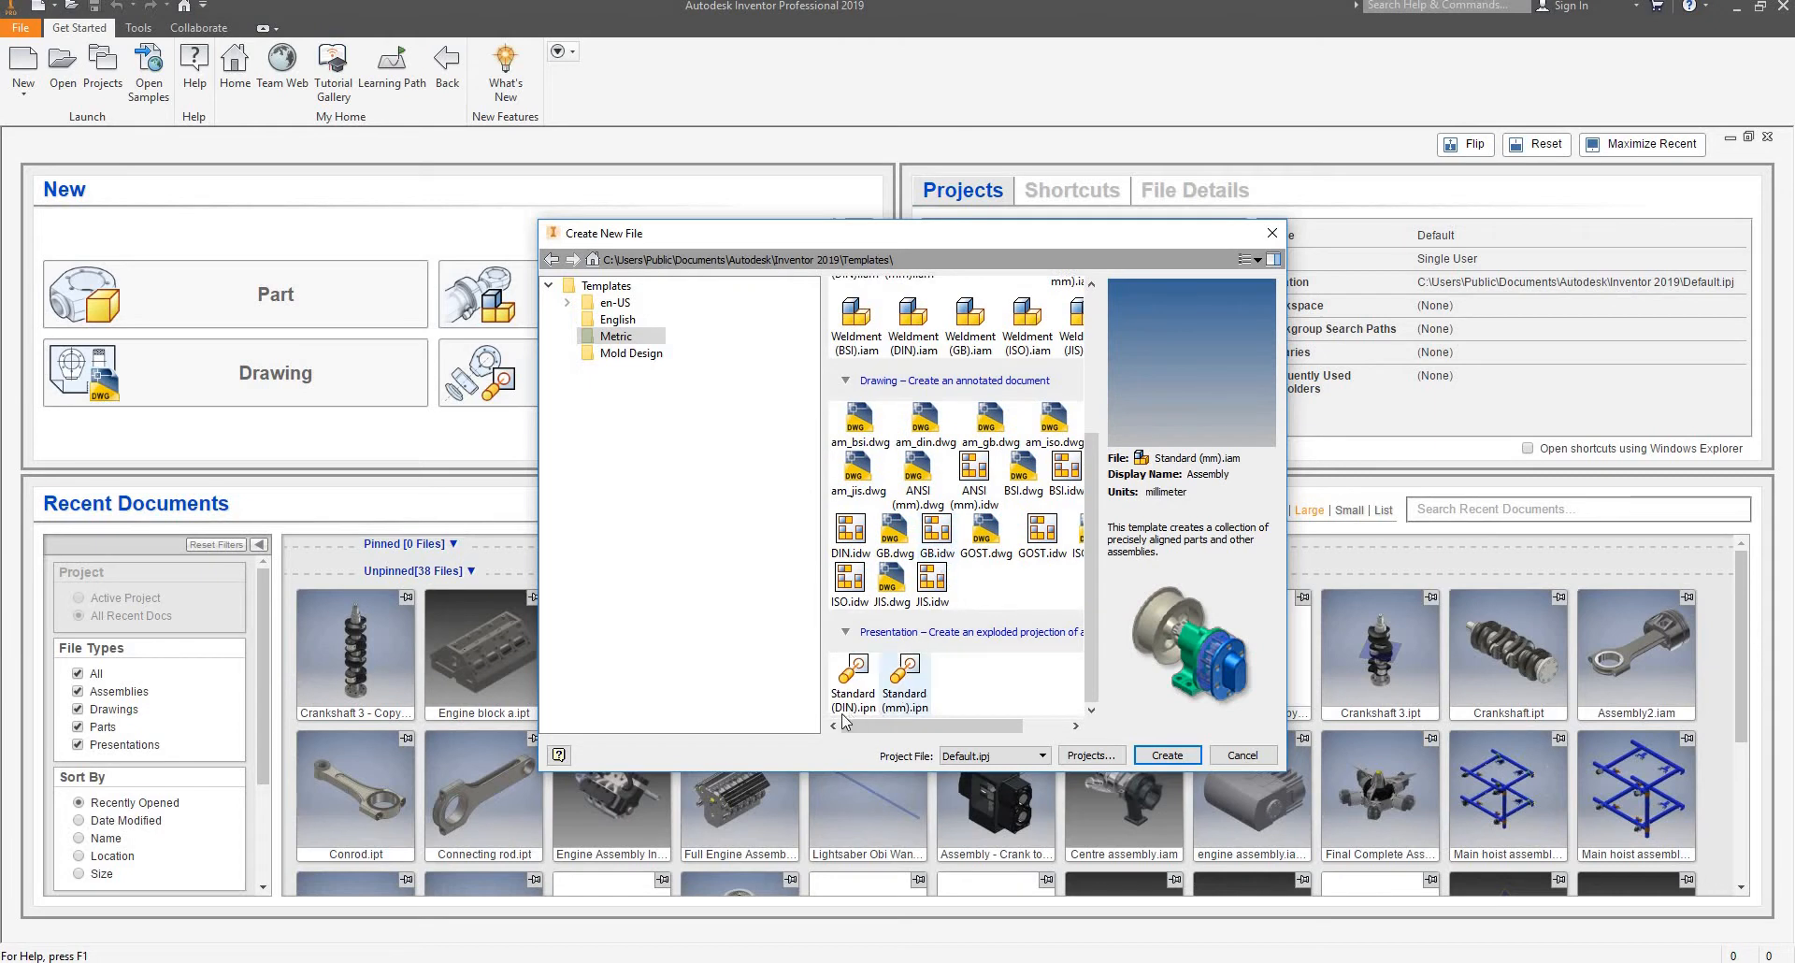
{"action": "scroll", "coordinate": [1021, 400], "scroll_direction": "up", "scroll_amount": 4}
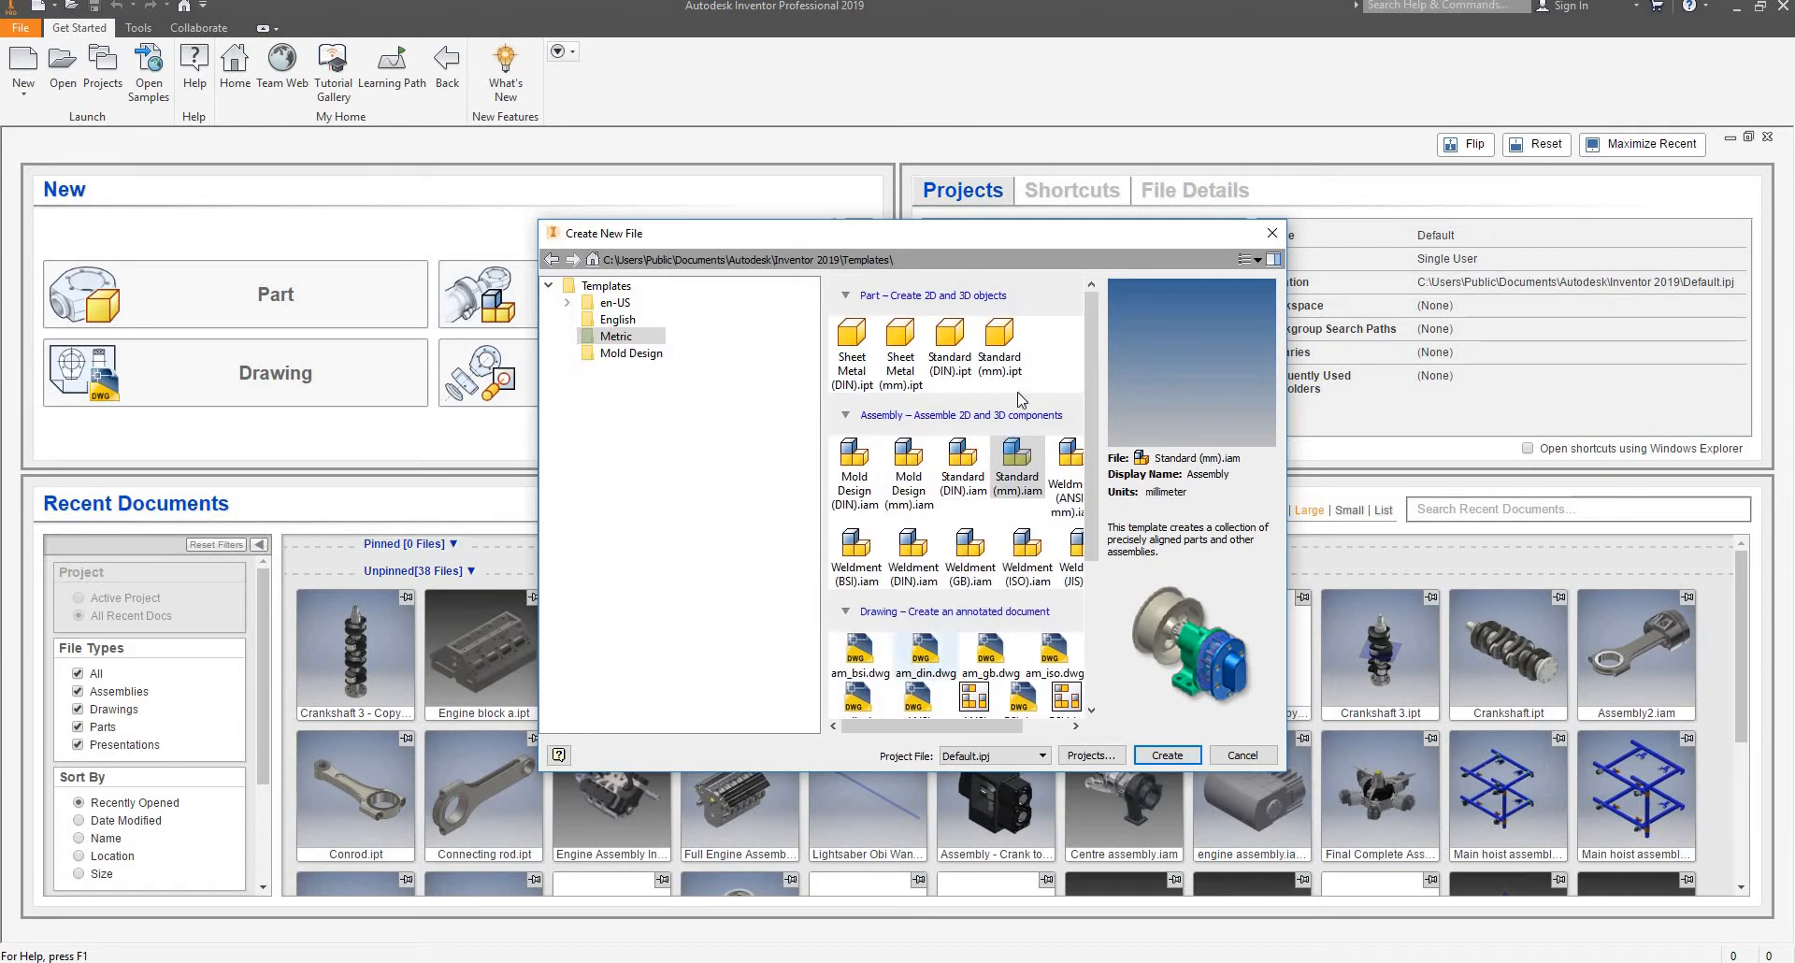
{"action": "left_click", "coordinate": [998, 346]}
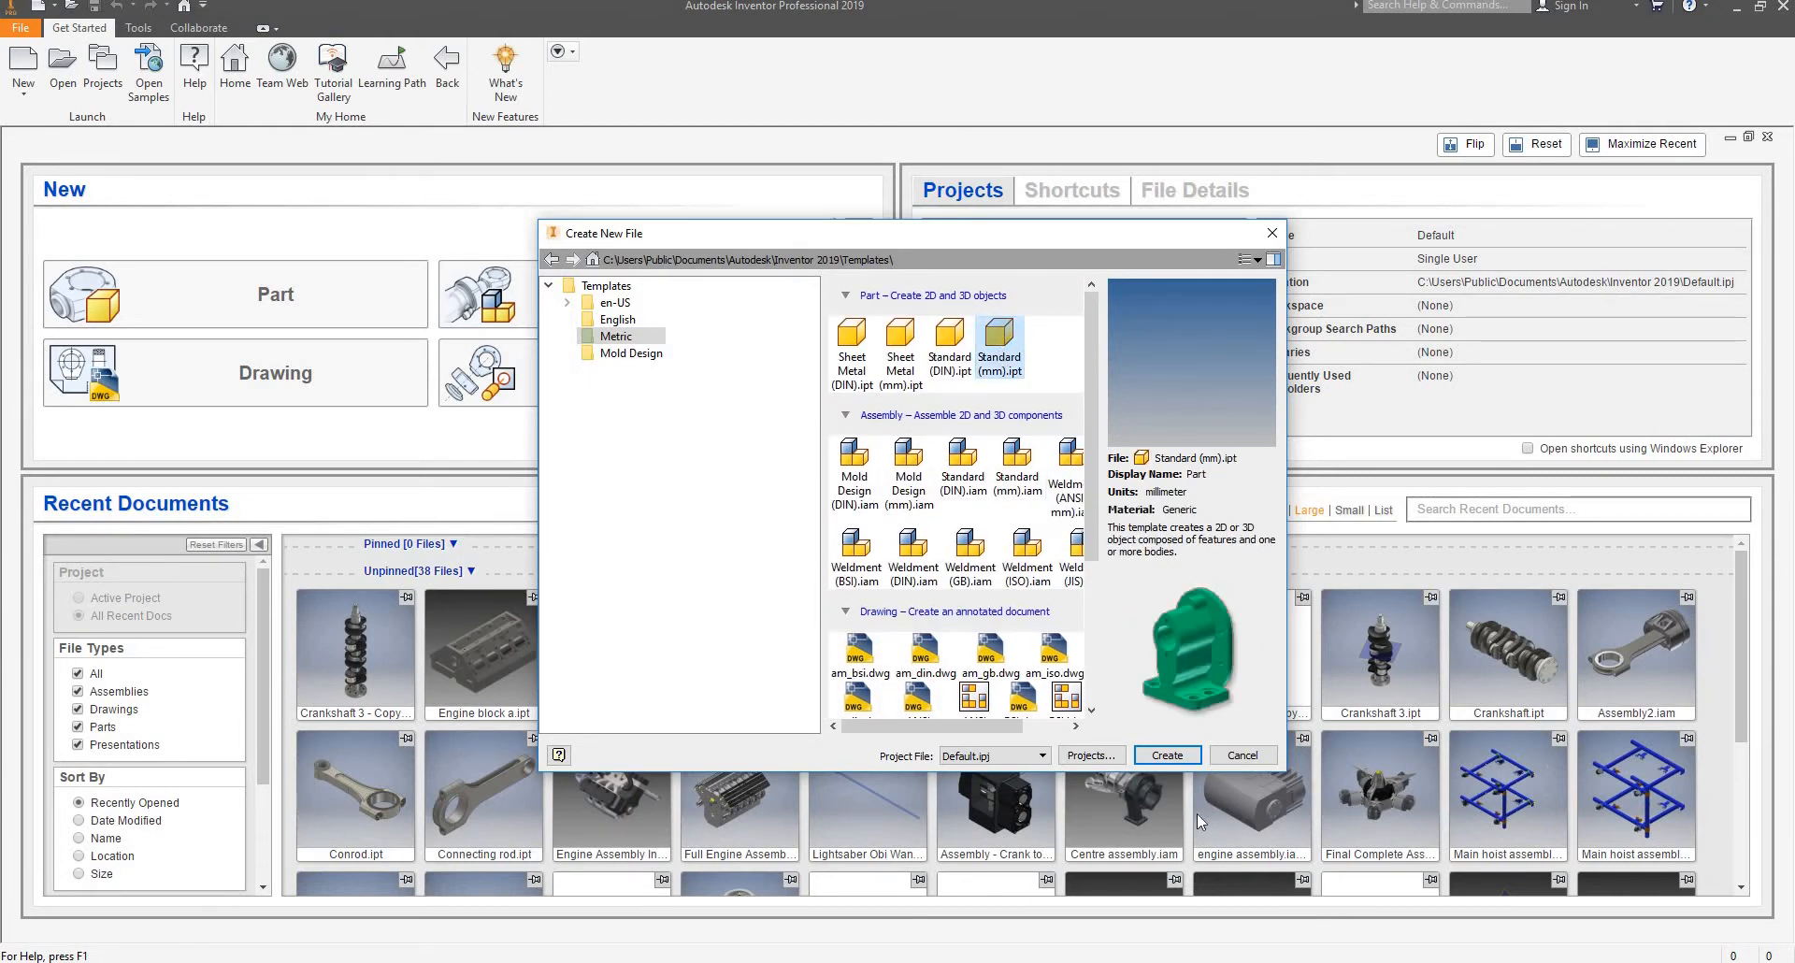
{"action": "left_click", "coordinate": [1184, 757]}
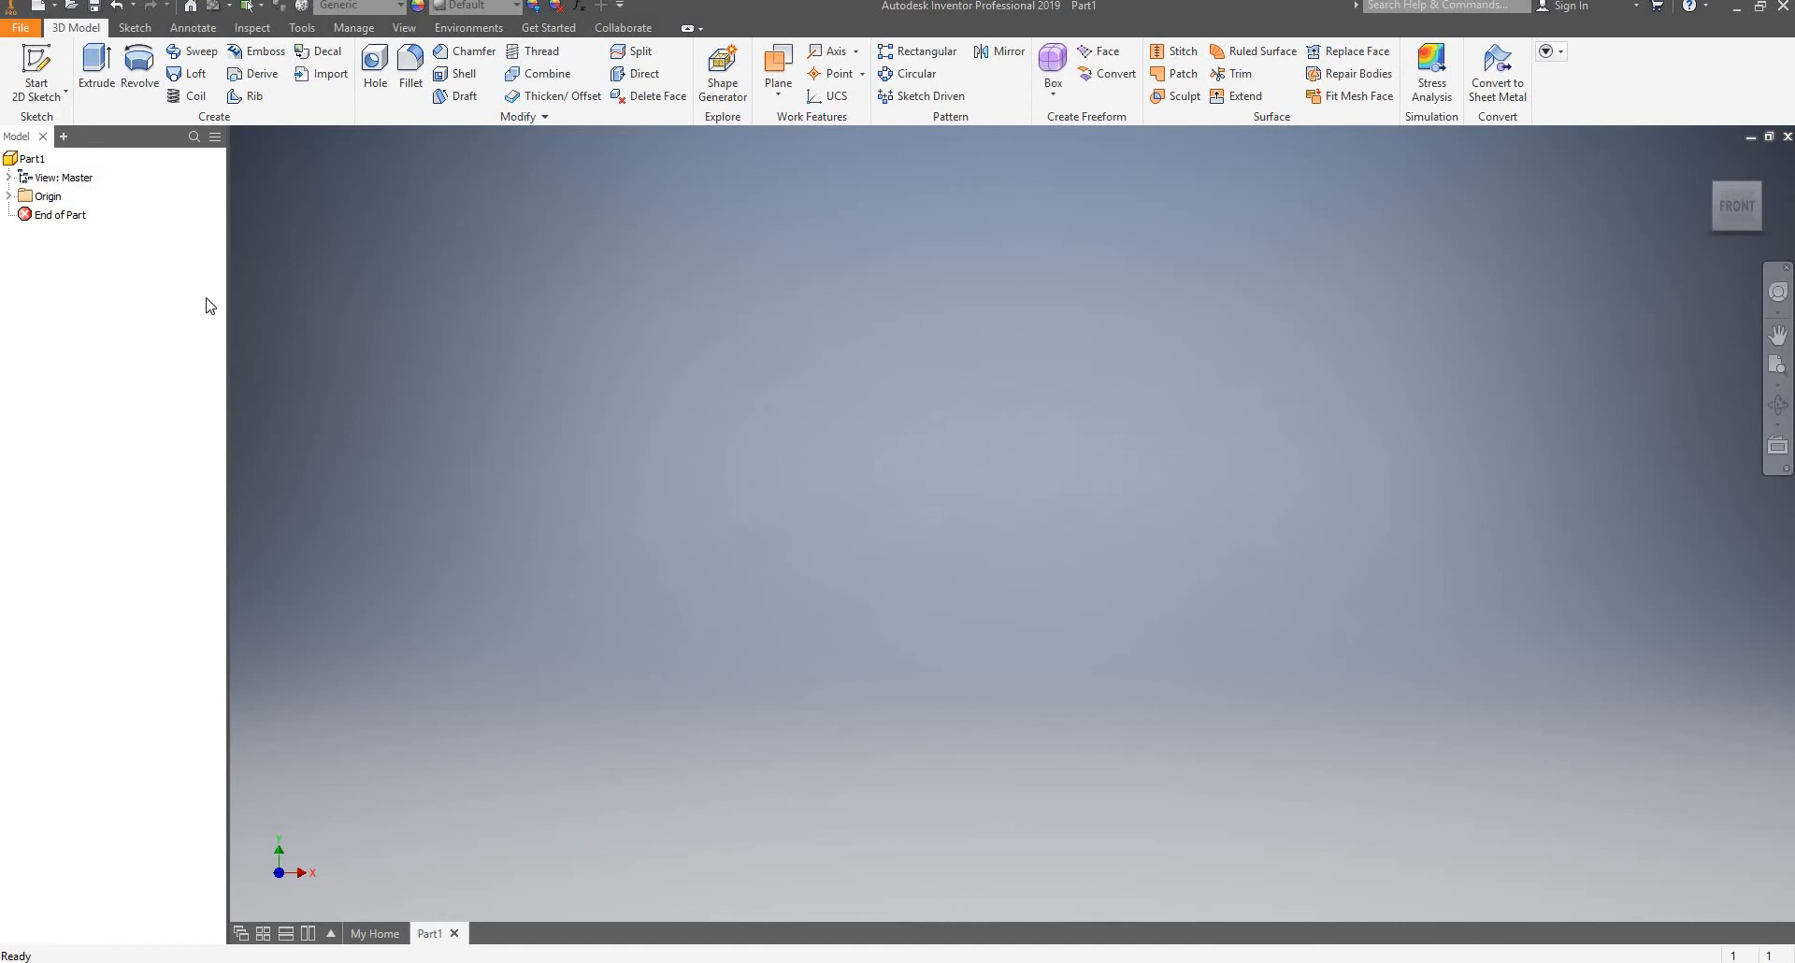
Expand the part's Origin folder and check which sketch types are available
{"action": "left_click", "coordinate": [10, 196]}
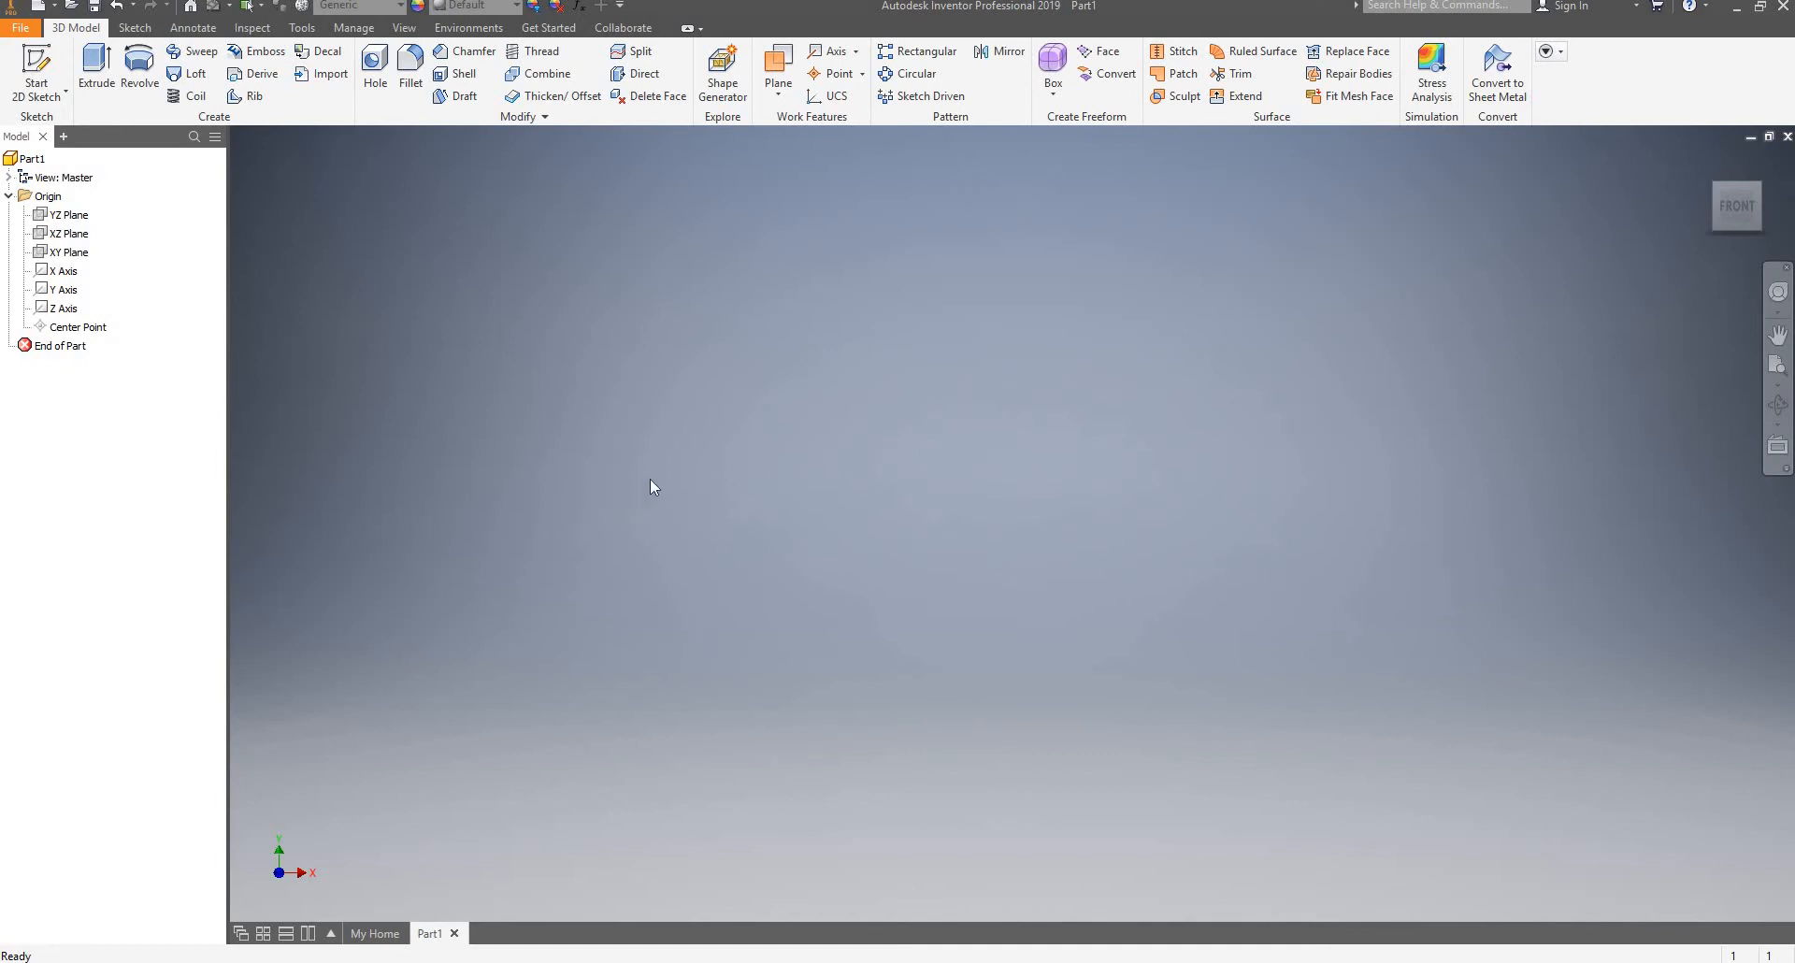
{"action": "left_click", "coordinate": [65, 90]}
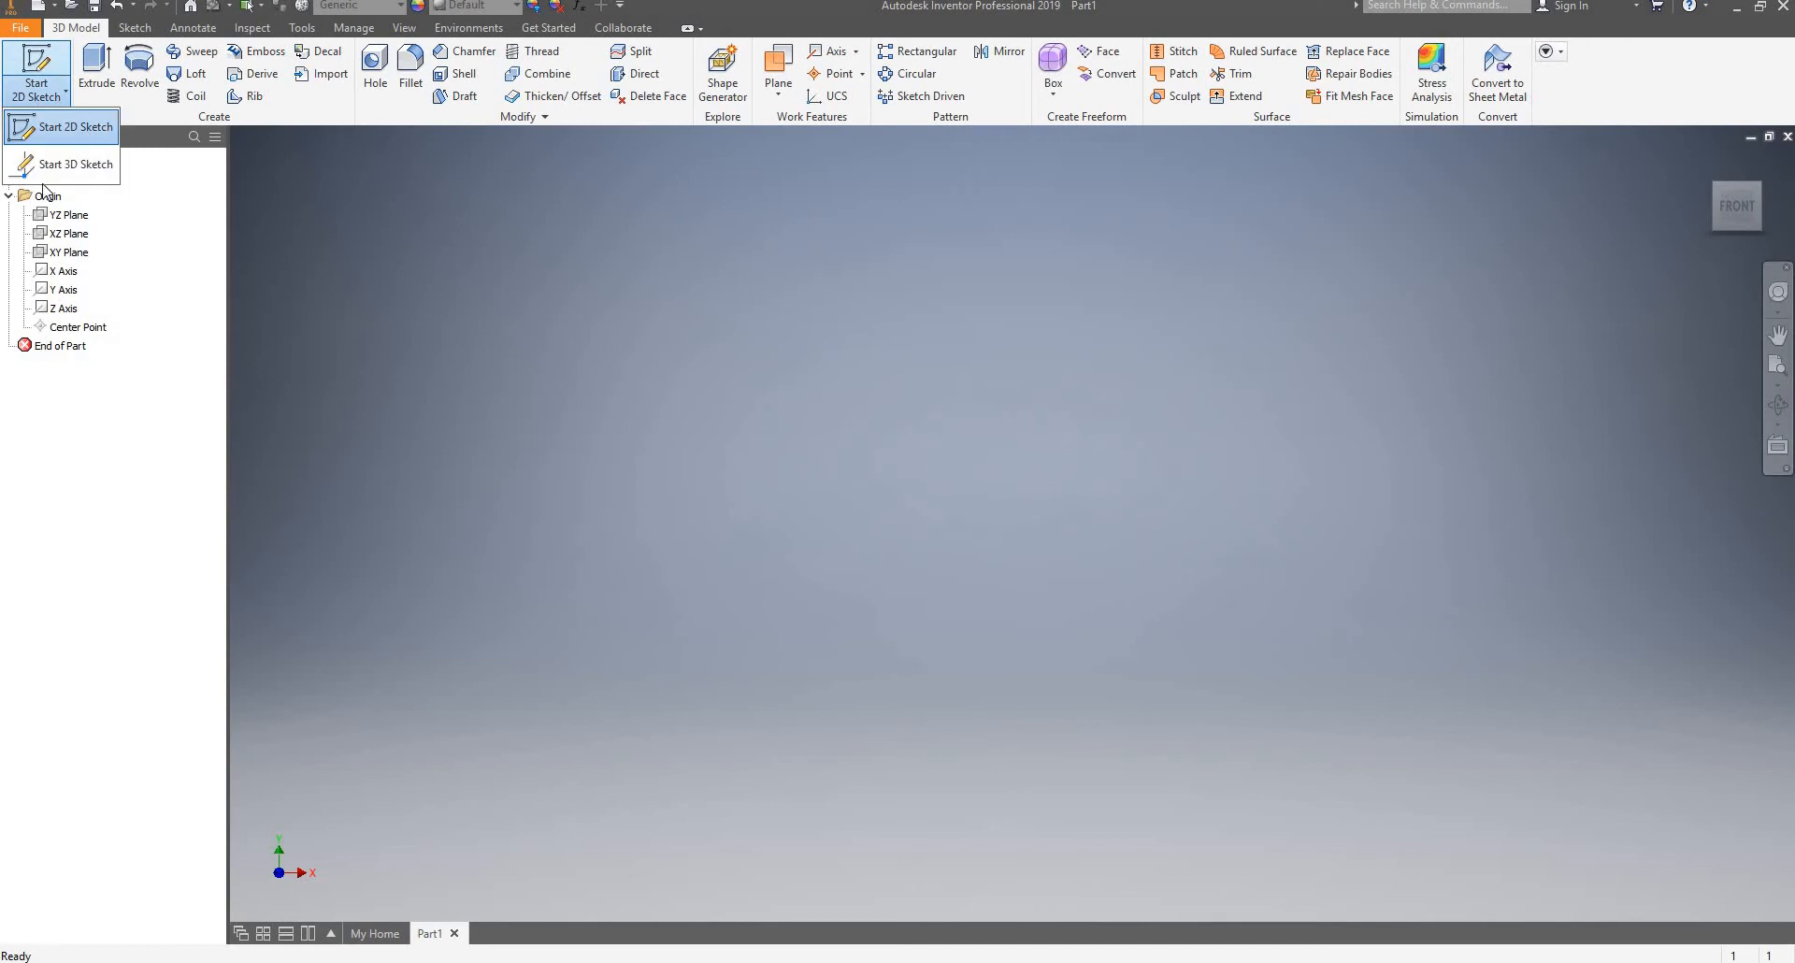
{"action": "left_click", "coordinate": [76, 524]}
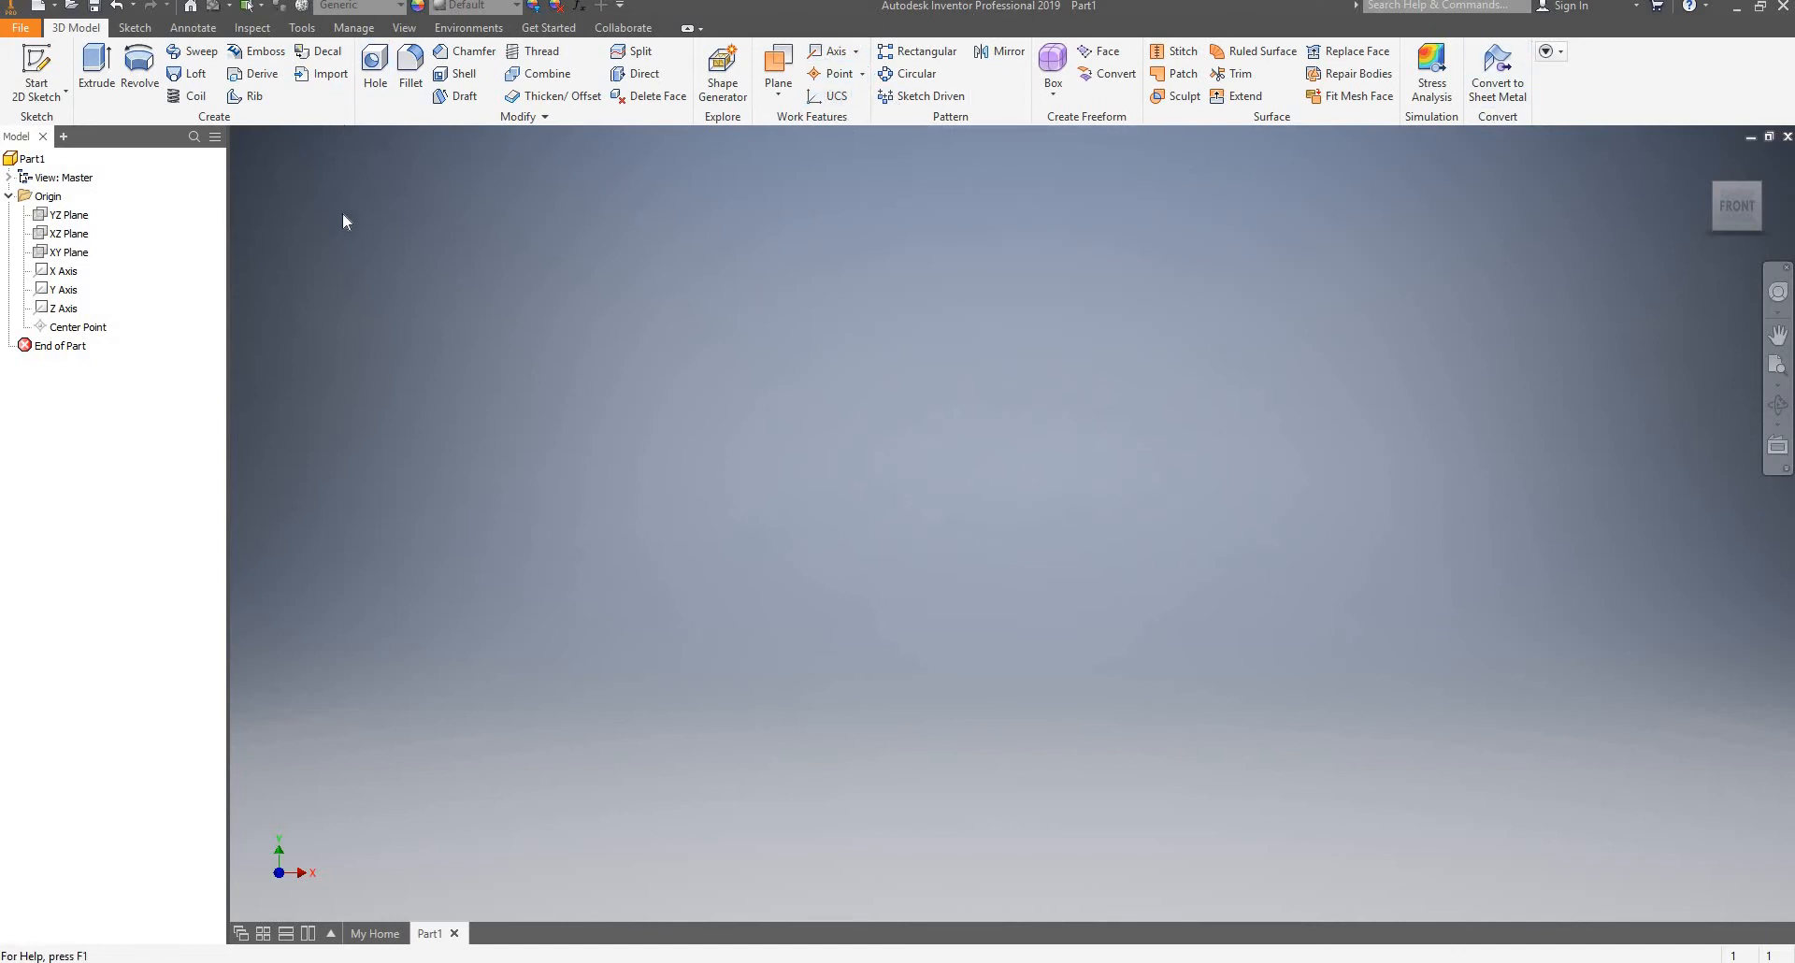
Review the unit settings in the part's document settings, then close them without changes
{"action": "left_click", "coordinate": [302, 28]}
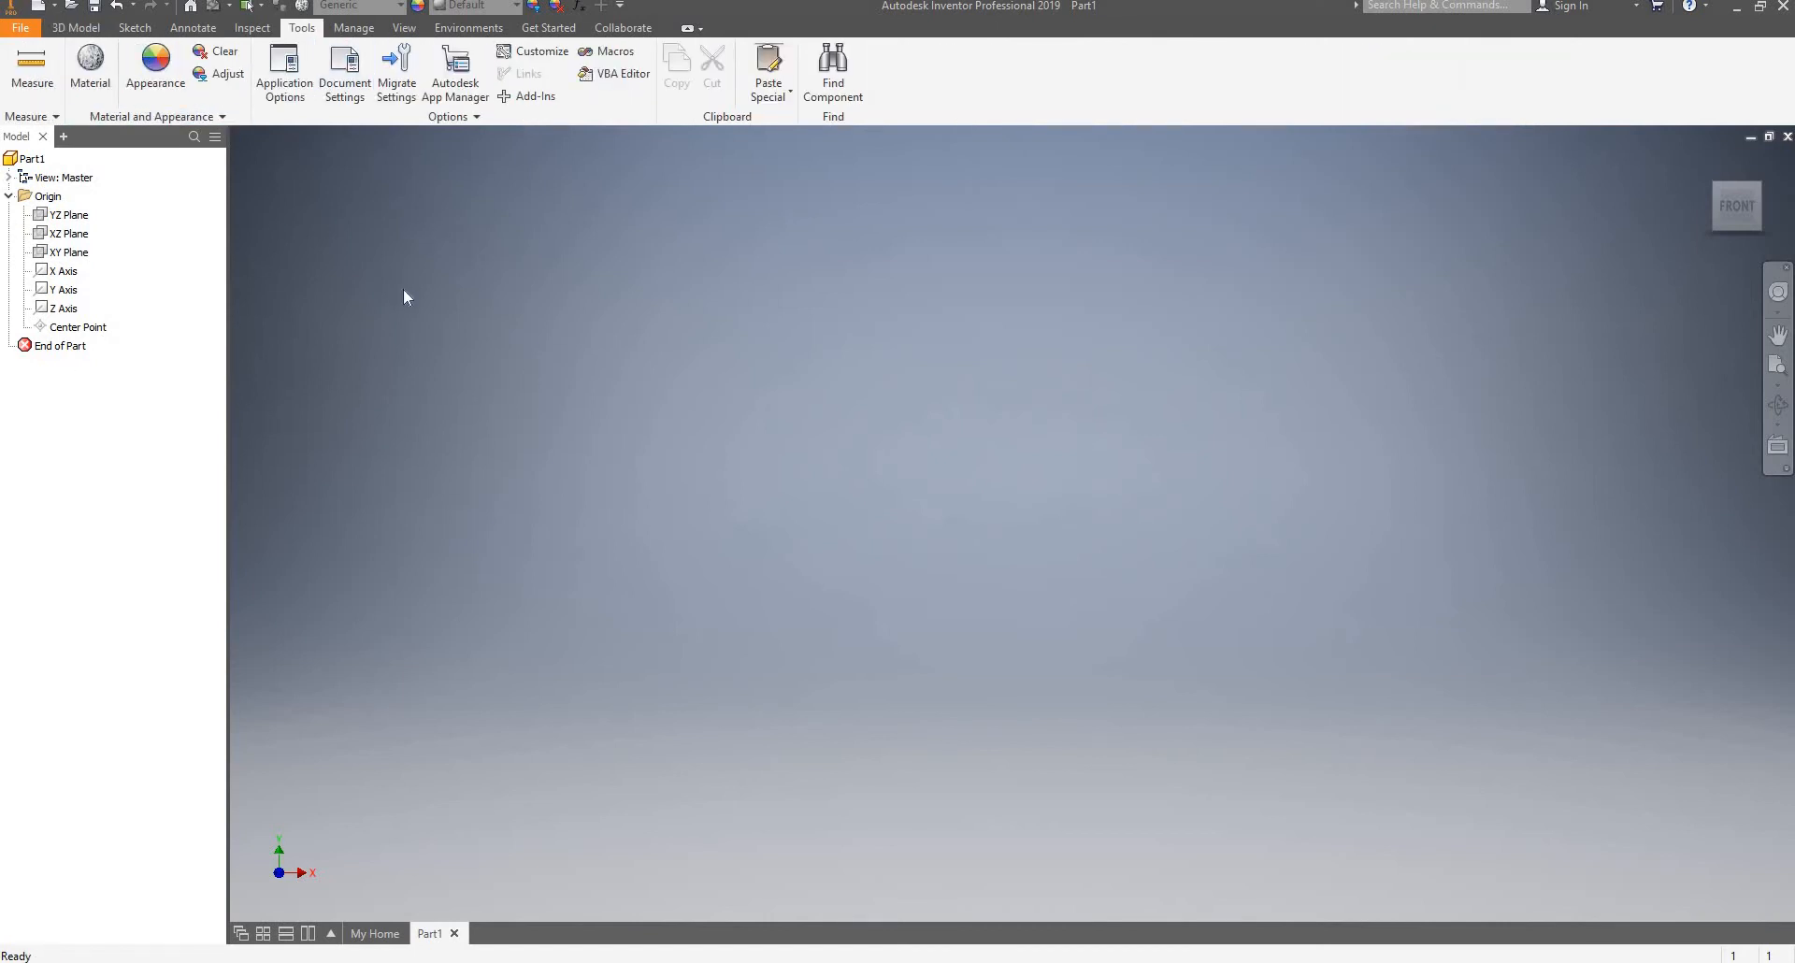
{"action": "left_click", "coordinate": [348, 86]}
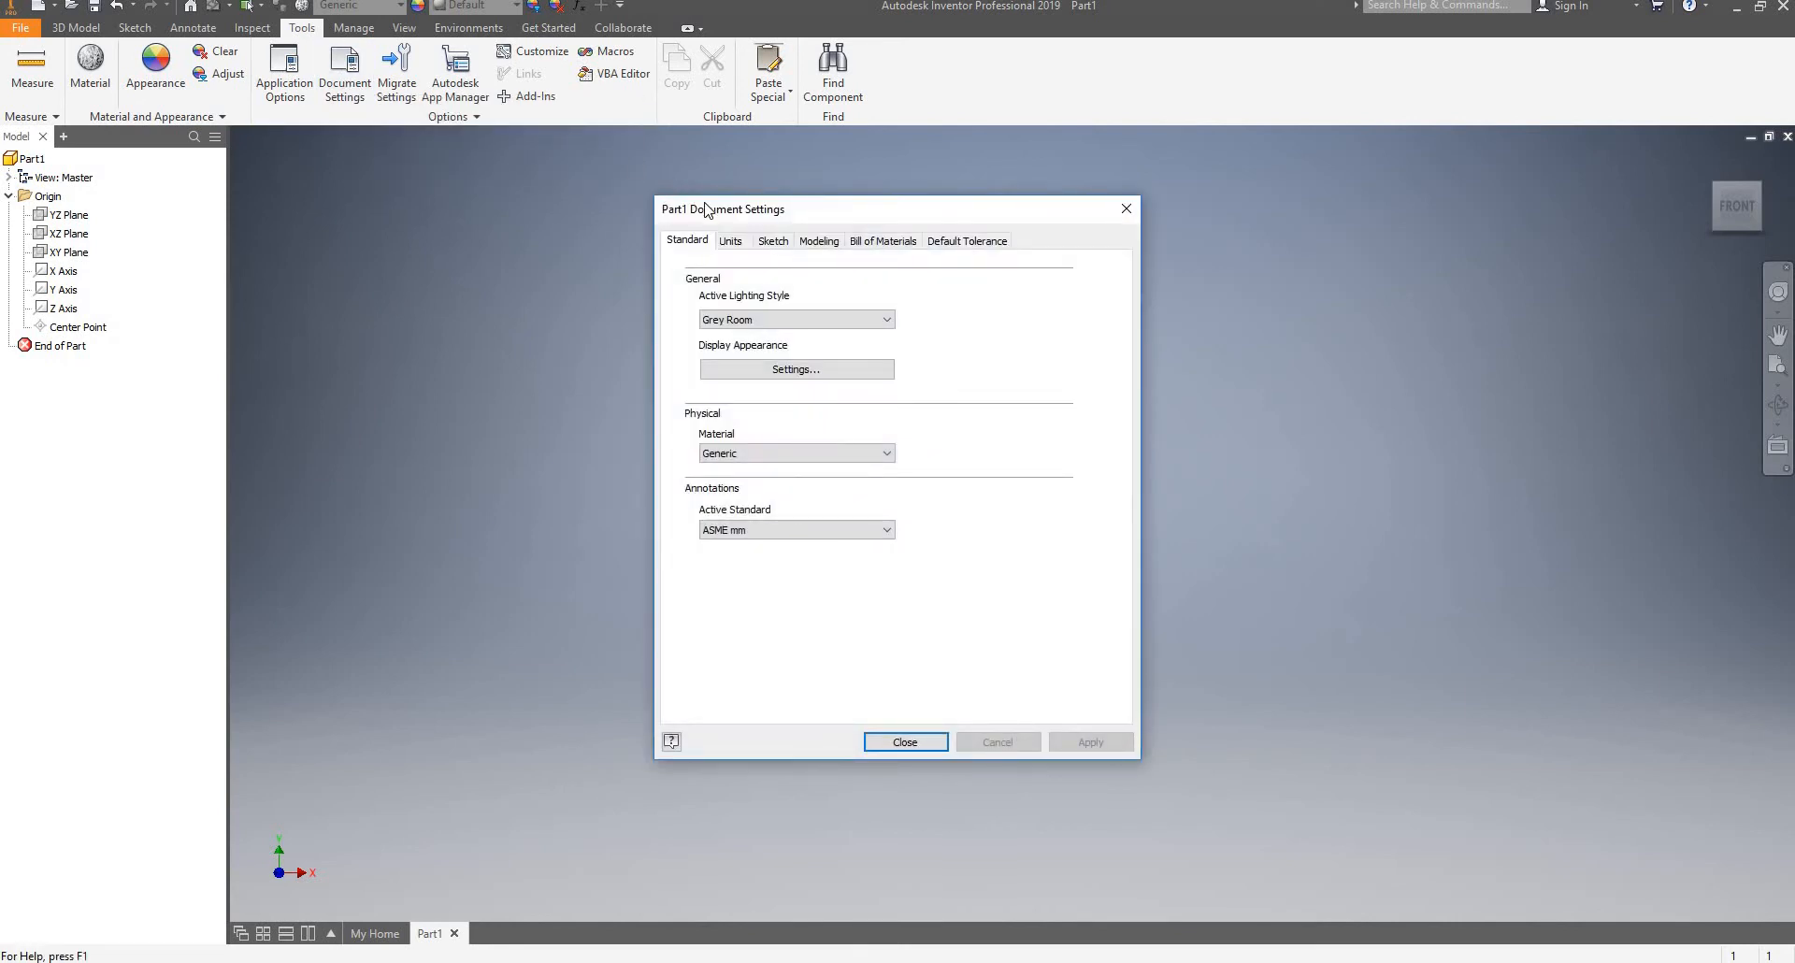
{"action": "left_click", "coordinate": [730, 243]}
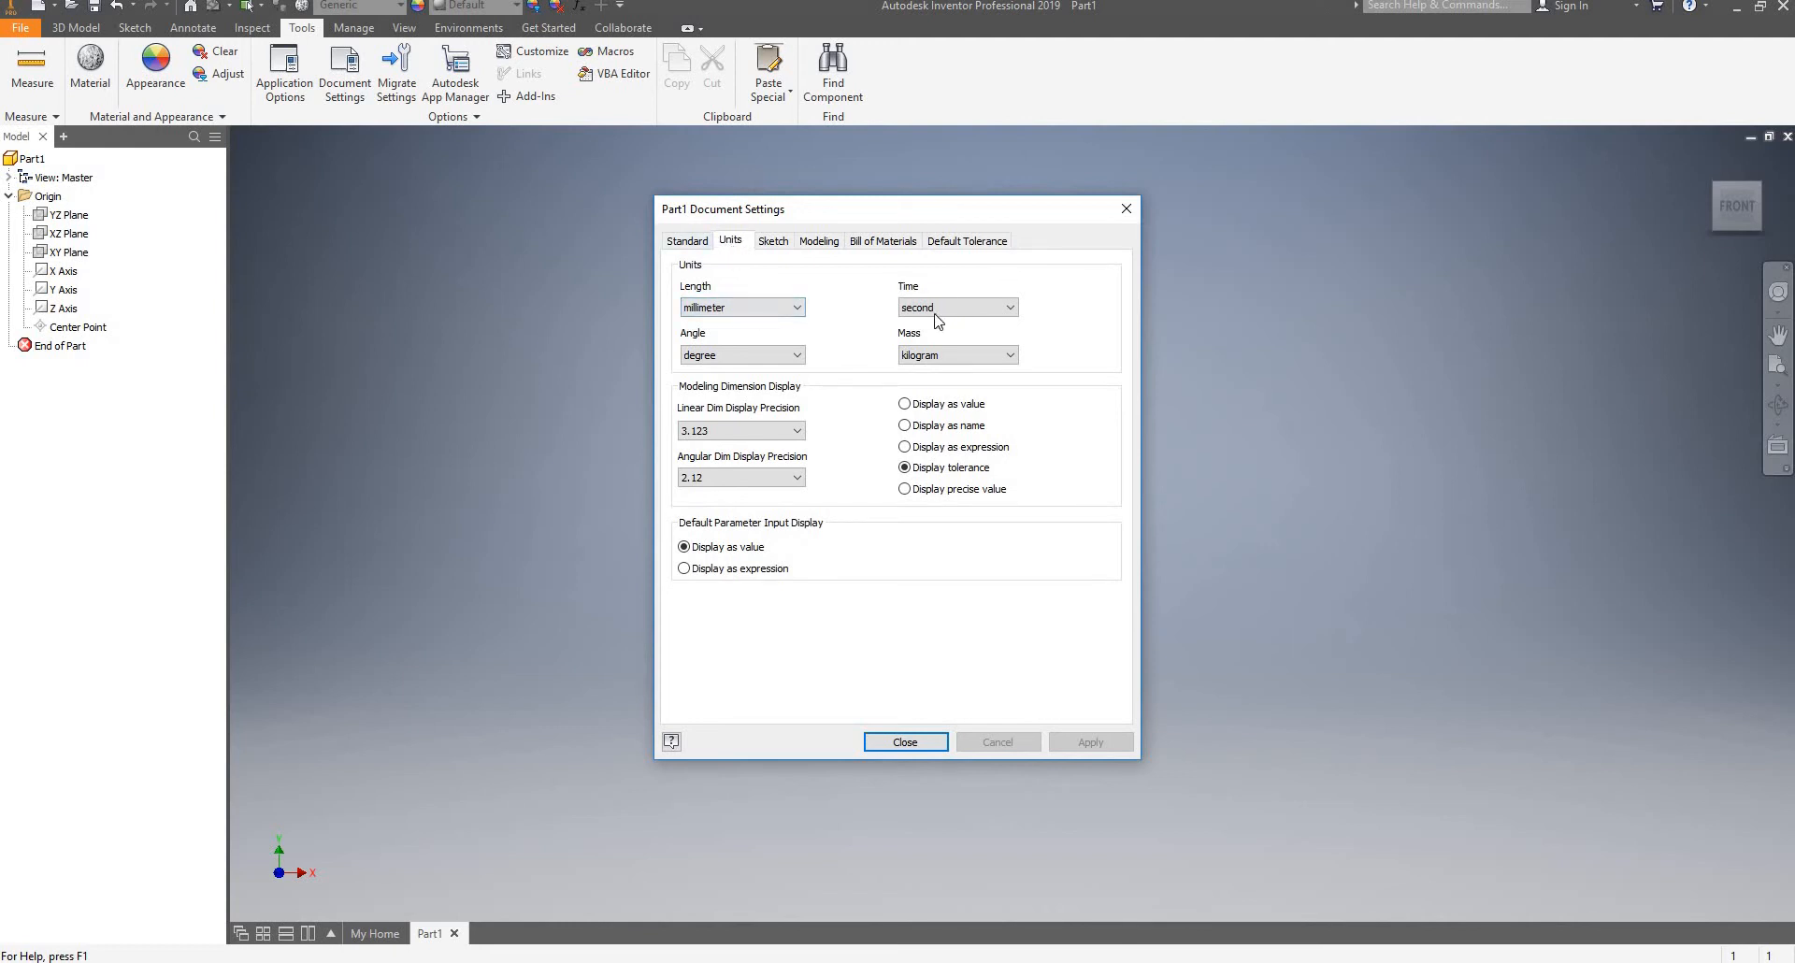
{"action": "left_click", "coordinate": [909, 742]}
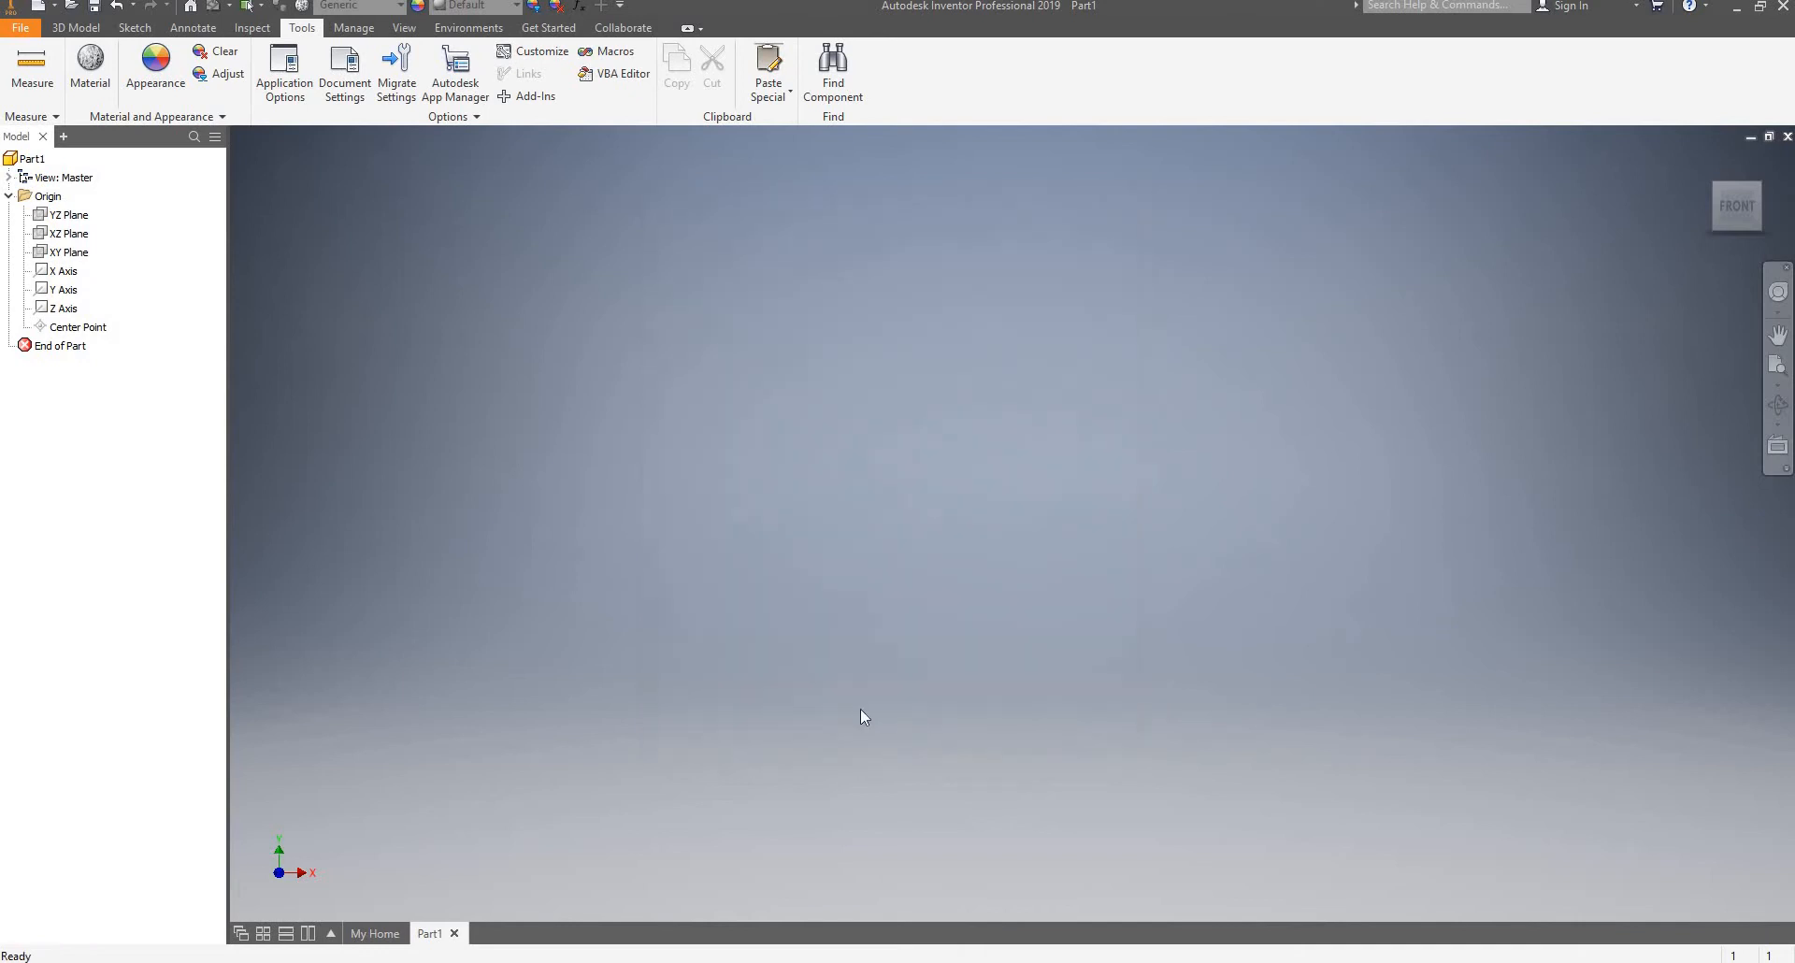
Check which user interface elements are set to be shown in the part environment
{"action": "left_click", "coordinate": [400, 34]}
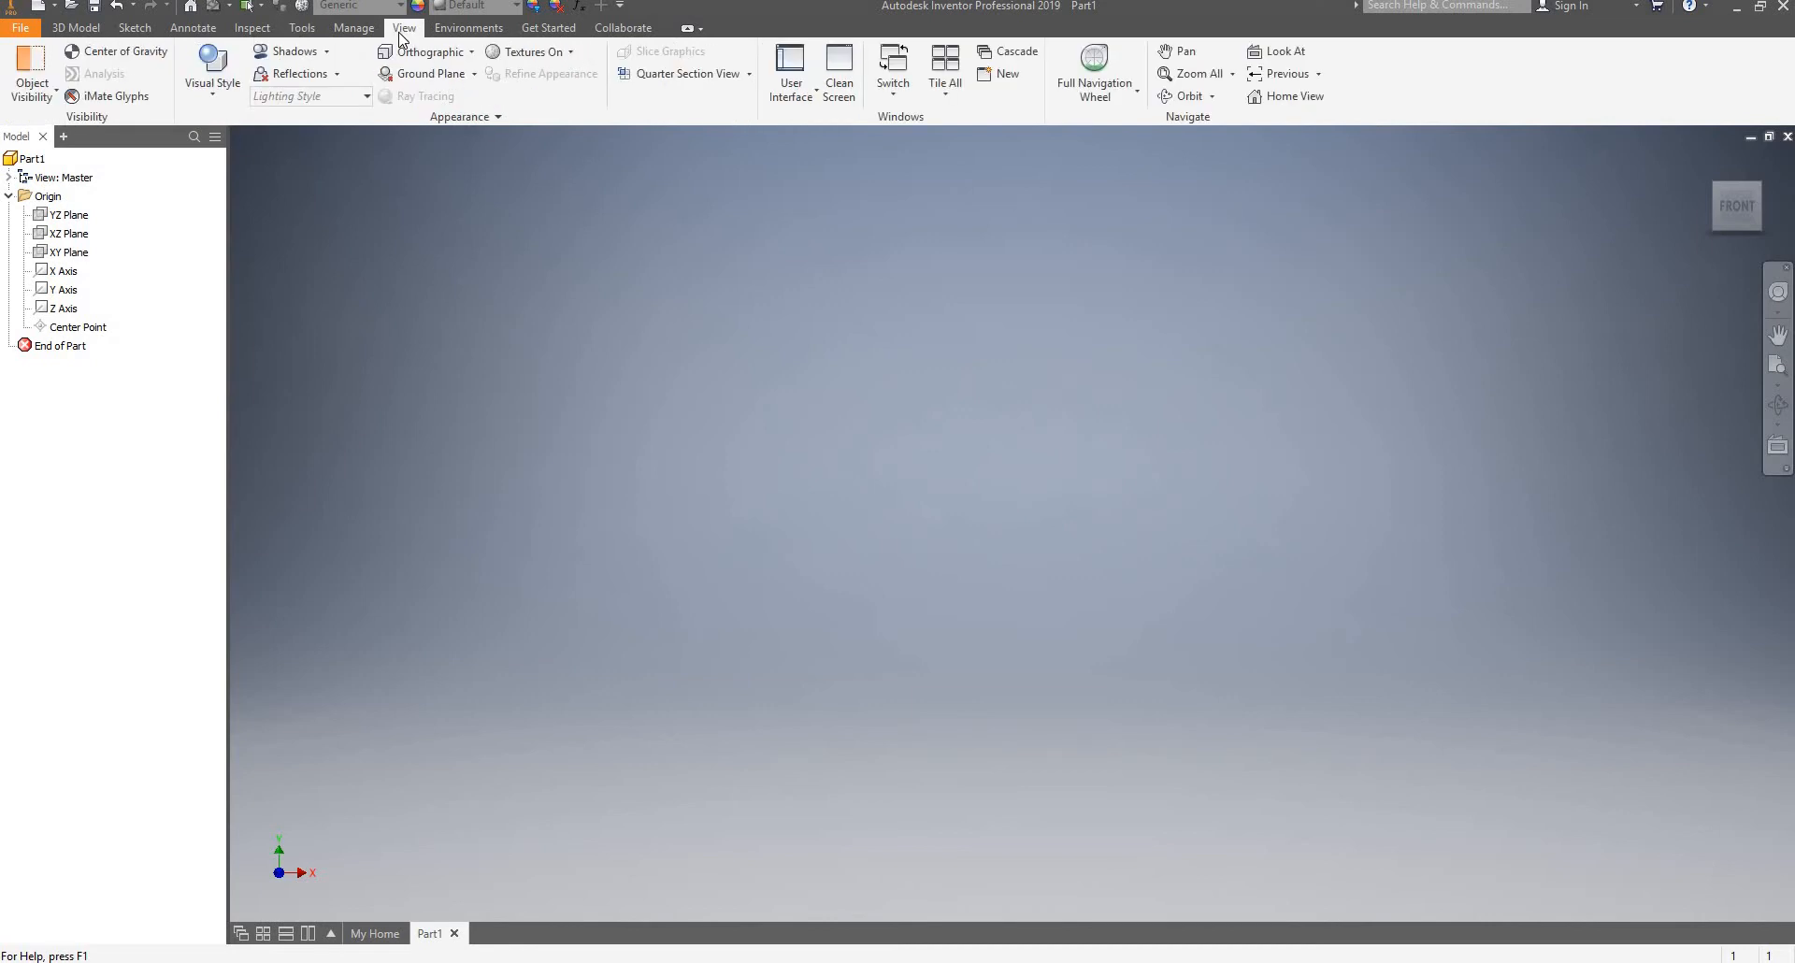
{"action": "left_click", "coordinate": [802, 99]}
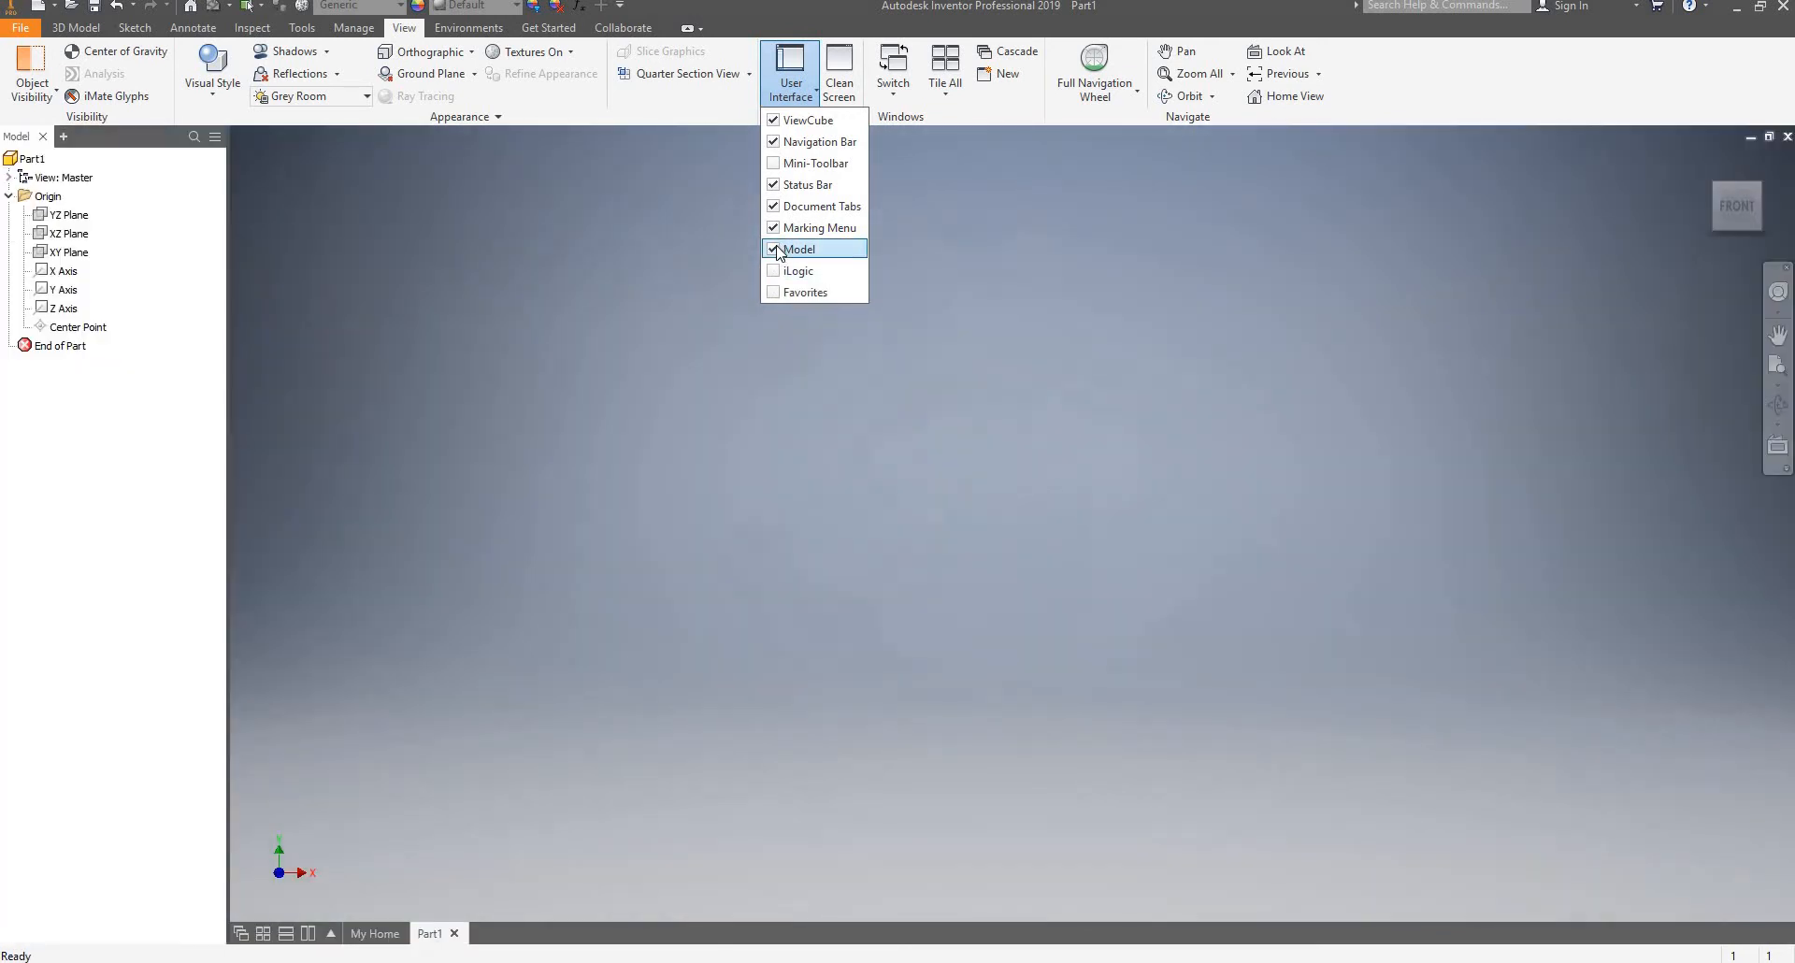
{"action": "left_click", "coordinate": [642, 344]}
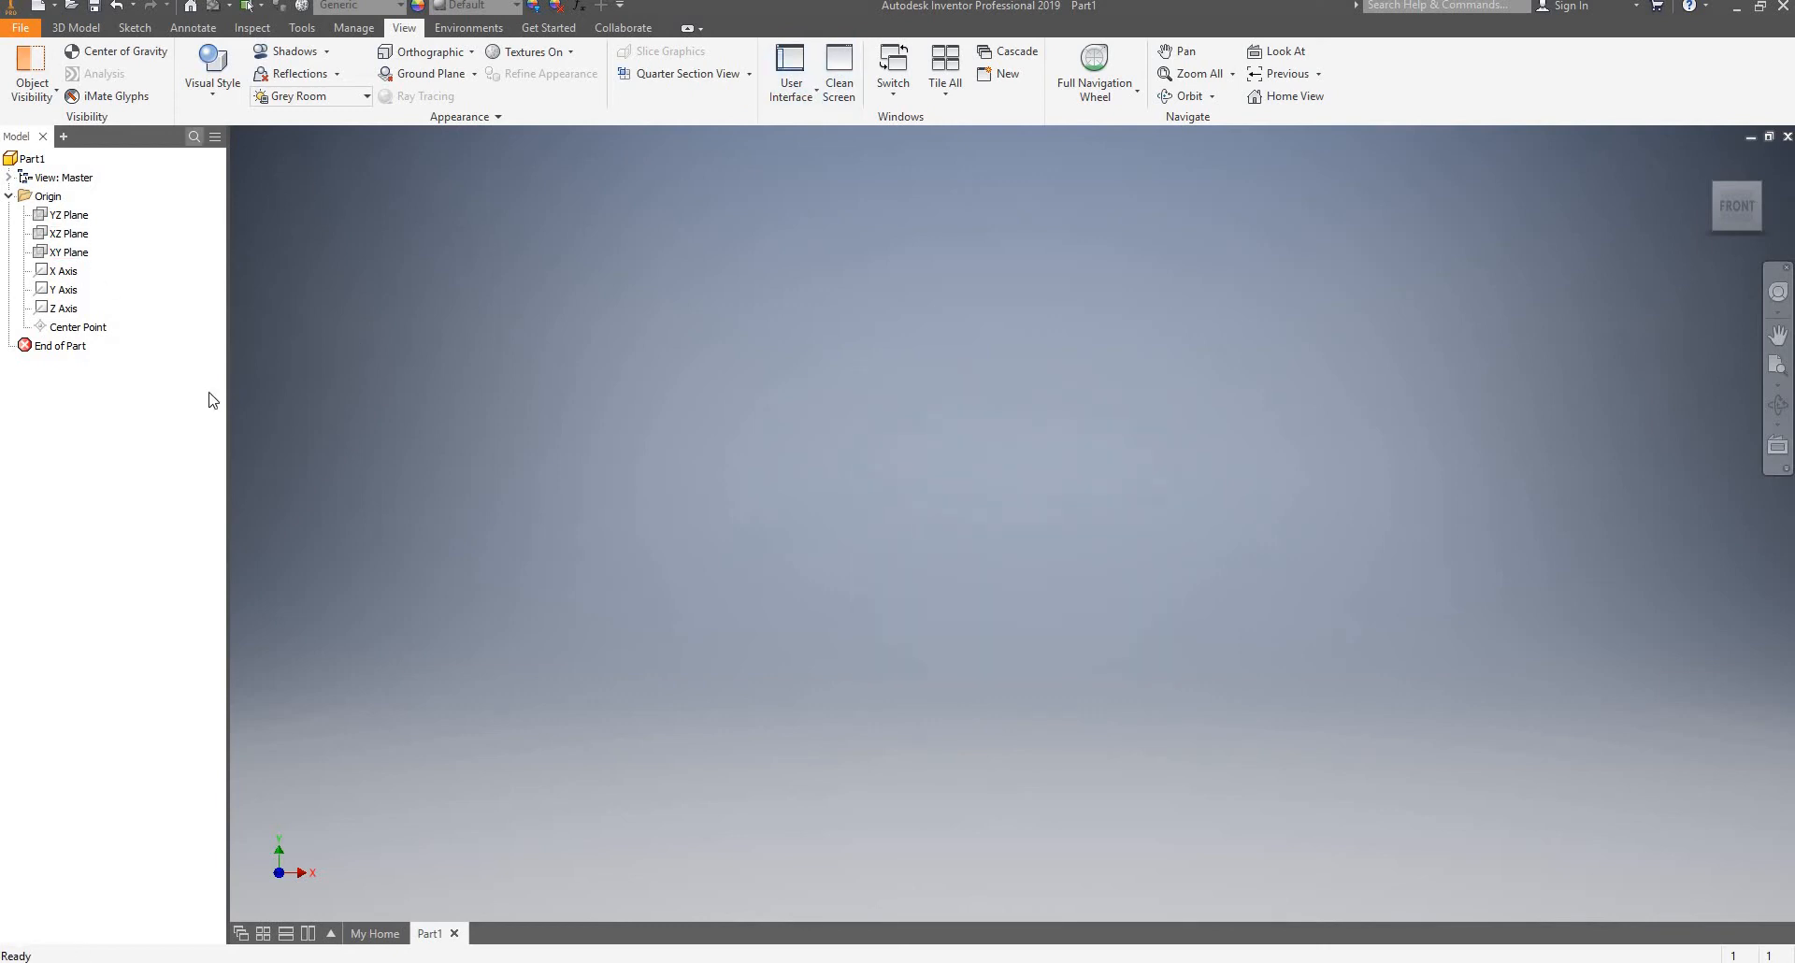
Highlight all origin planes, axes and the center point together and view them at an angle
{"action": "left_click", "coordinate": [79, 28]}
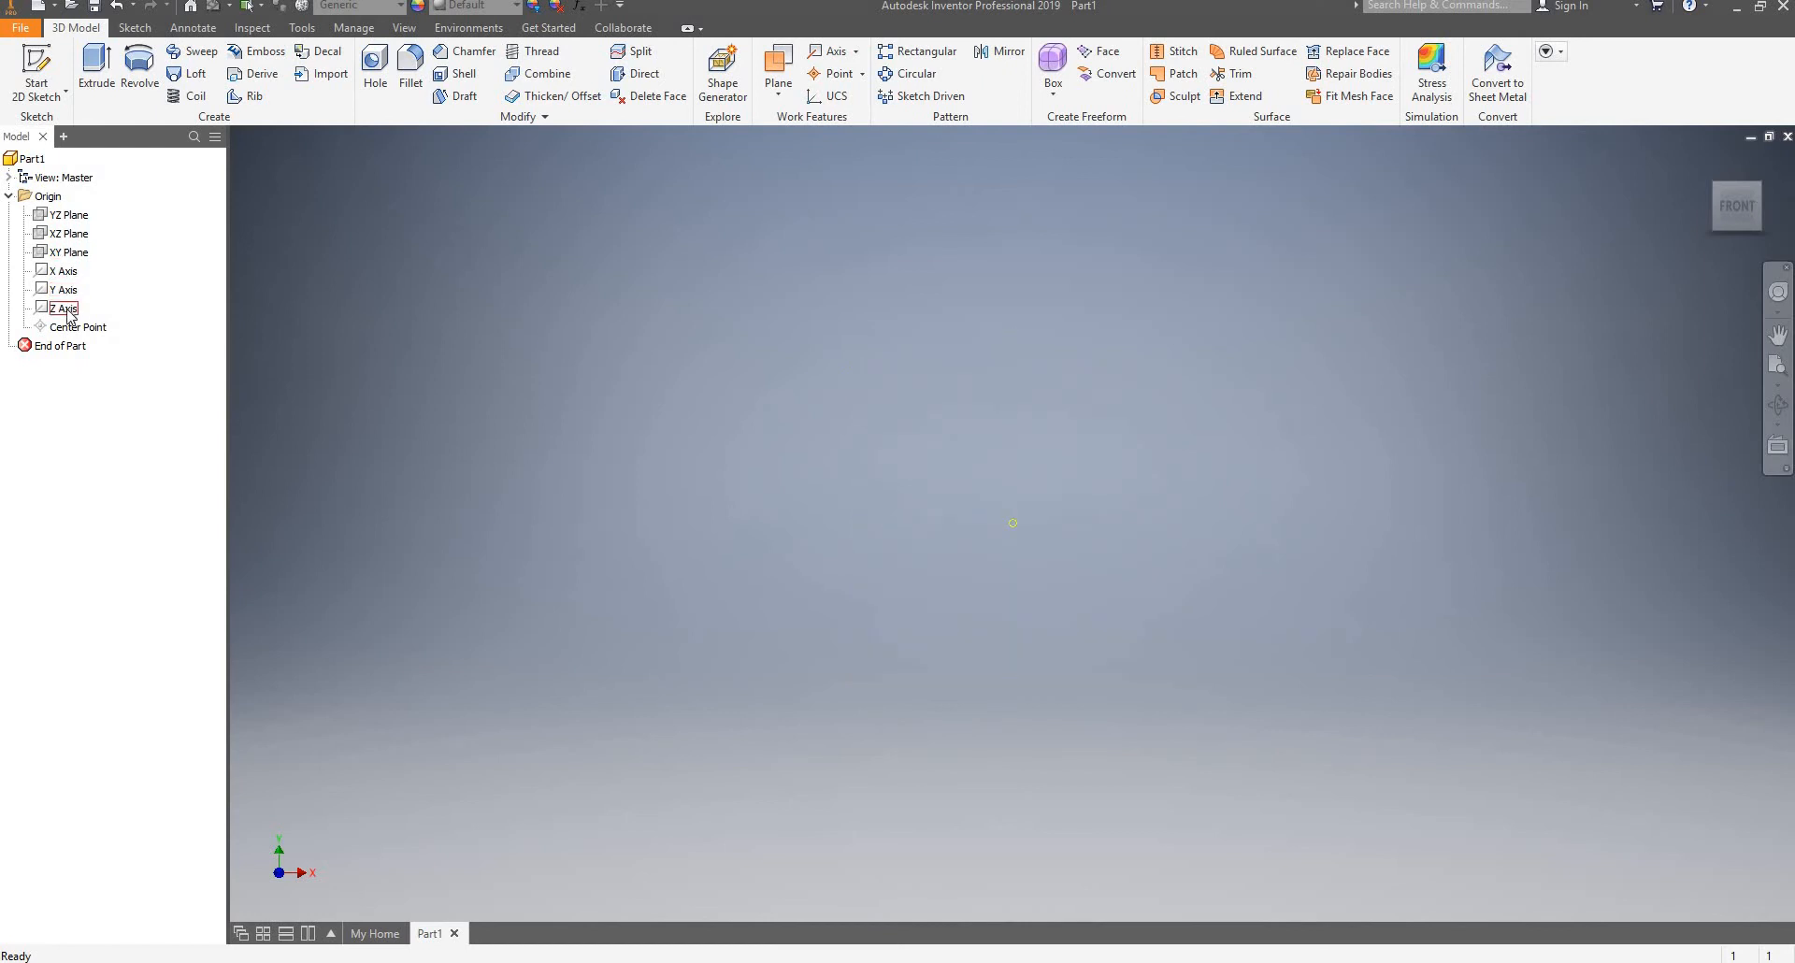
{"action": "left_click", "coordinate": [71, 215]}
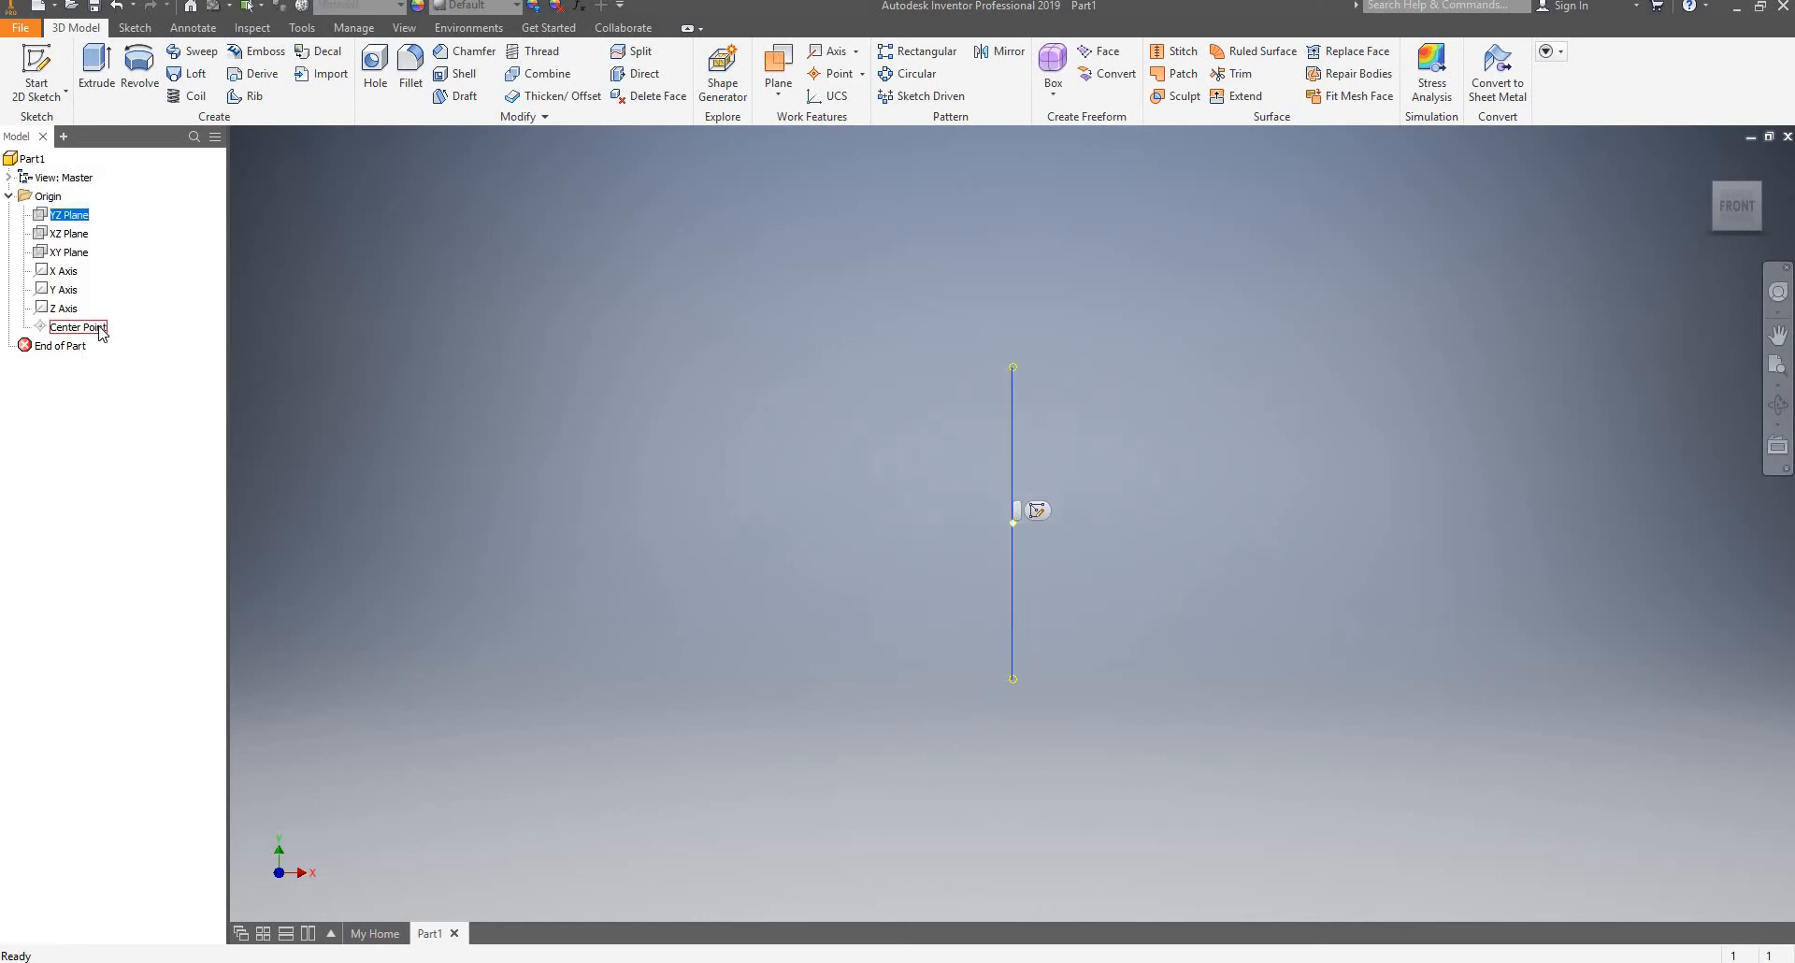
{"action": "left_click", "coordinate": [100, 329], "text": "shift"}
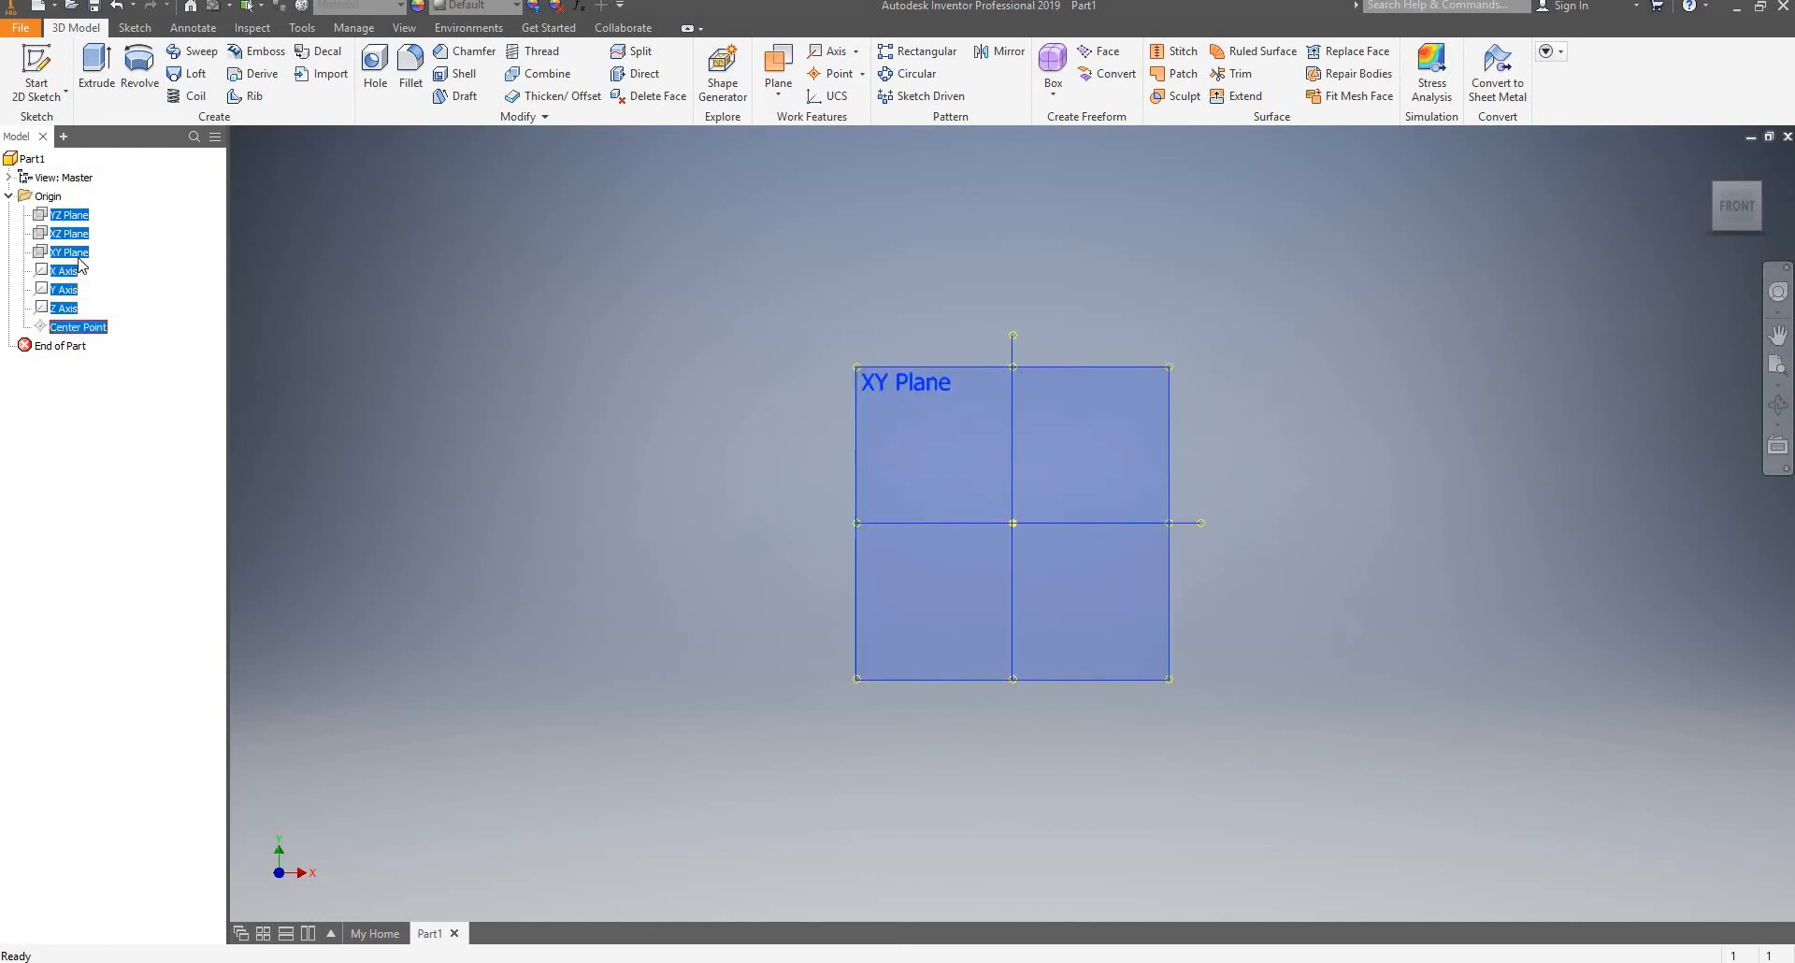
{"action": "middle_click_drag", "start_coordinate": [1250, 305], "coordinate": [1120, 361], "text": "shift"}
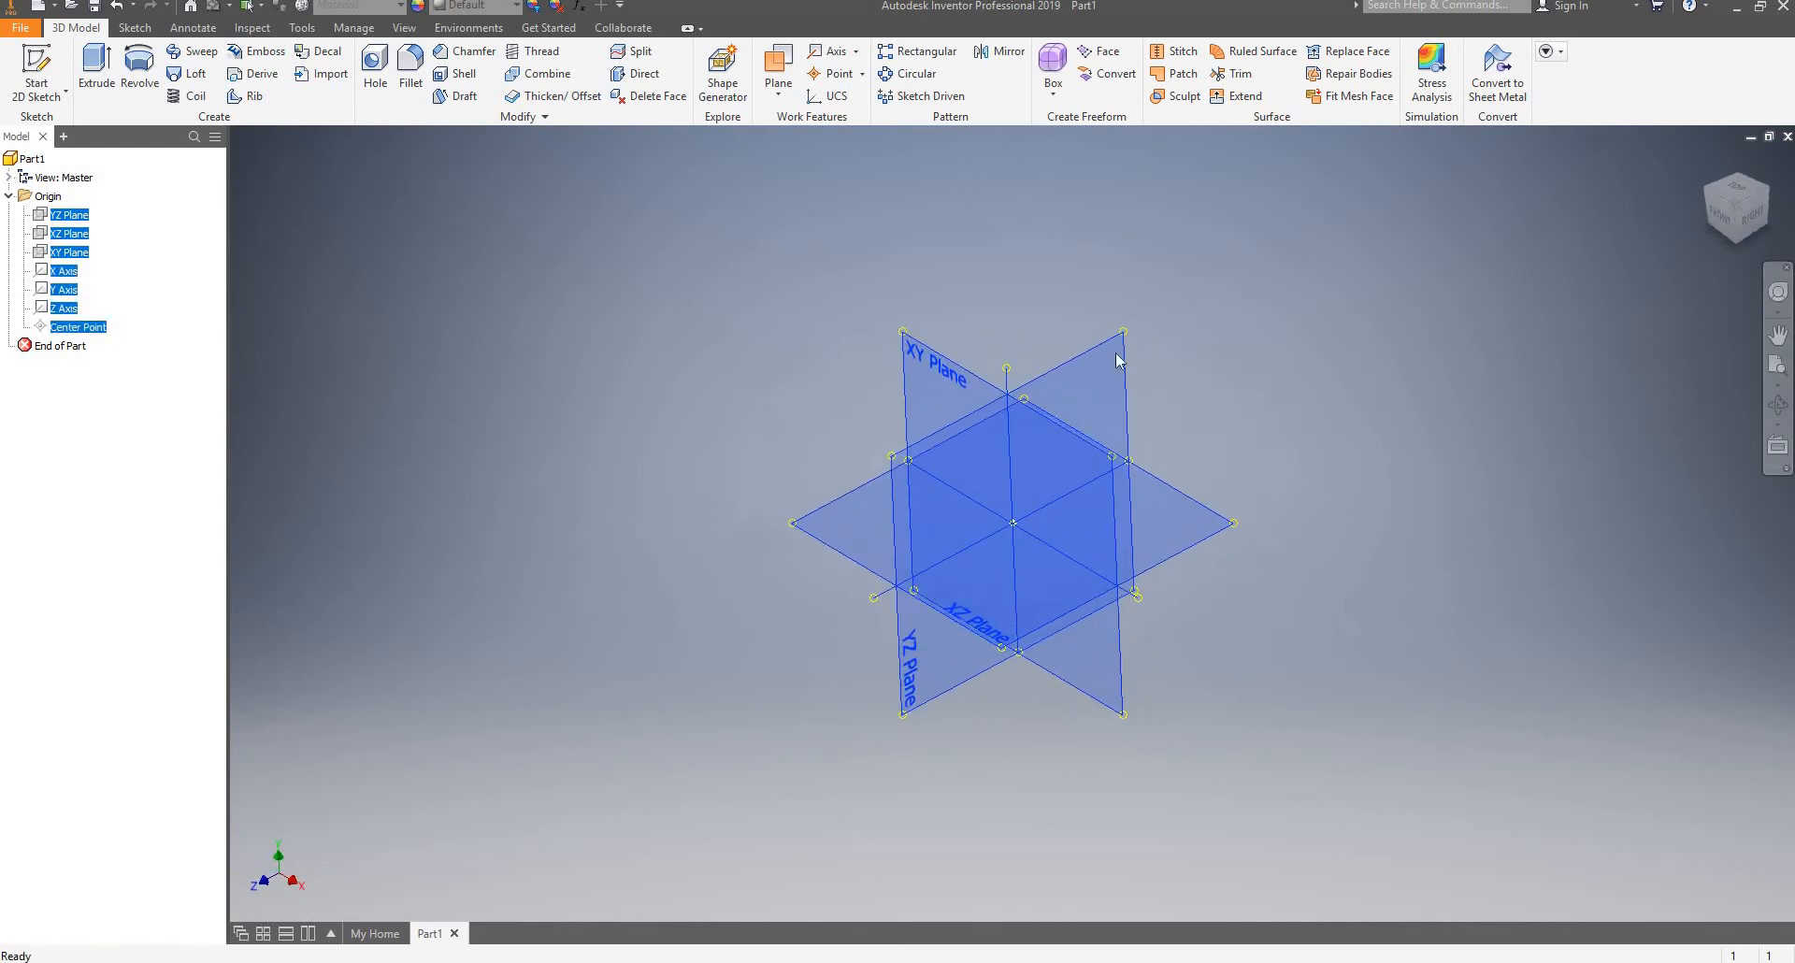
{"action": "middle_click_drag", "start_coordinate": [1265, 357], "coordinate": [1169, 328]}
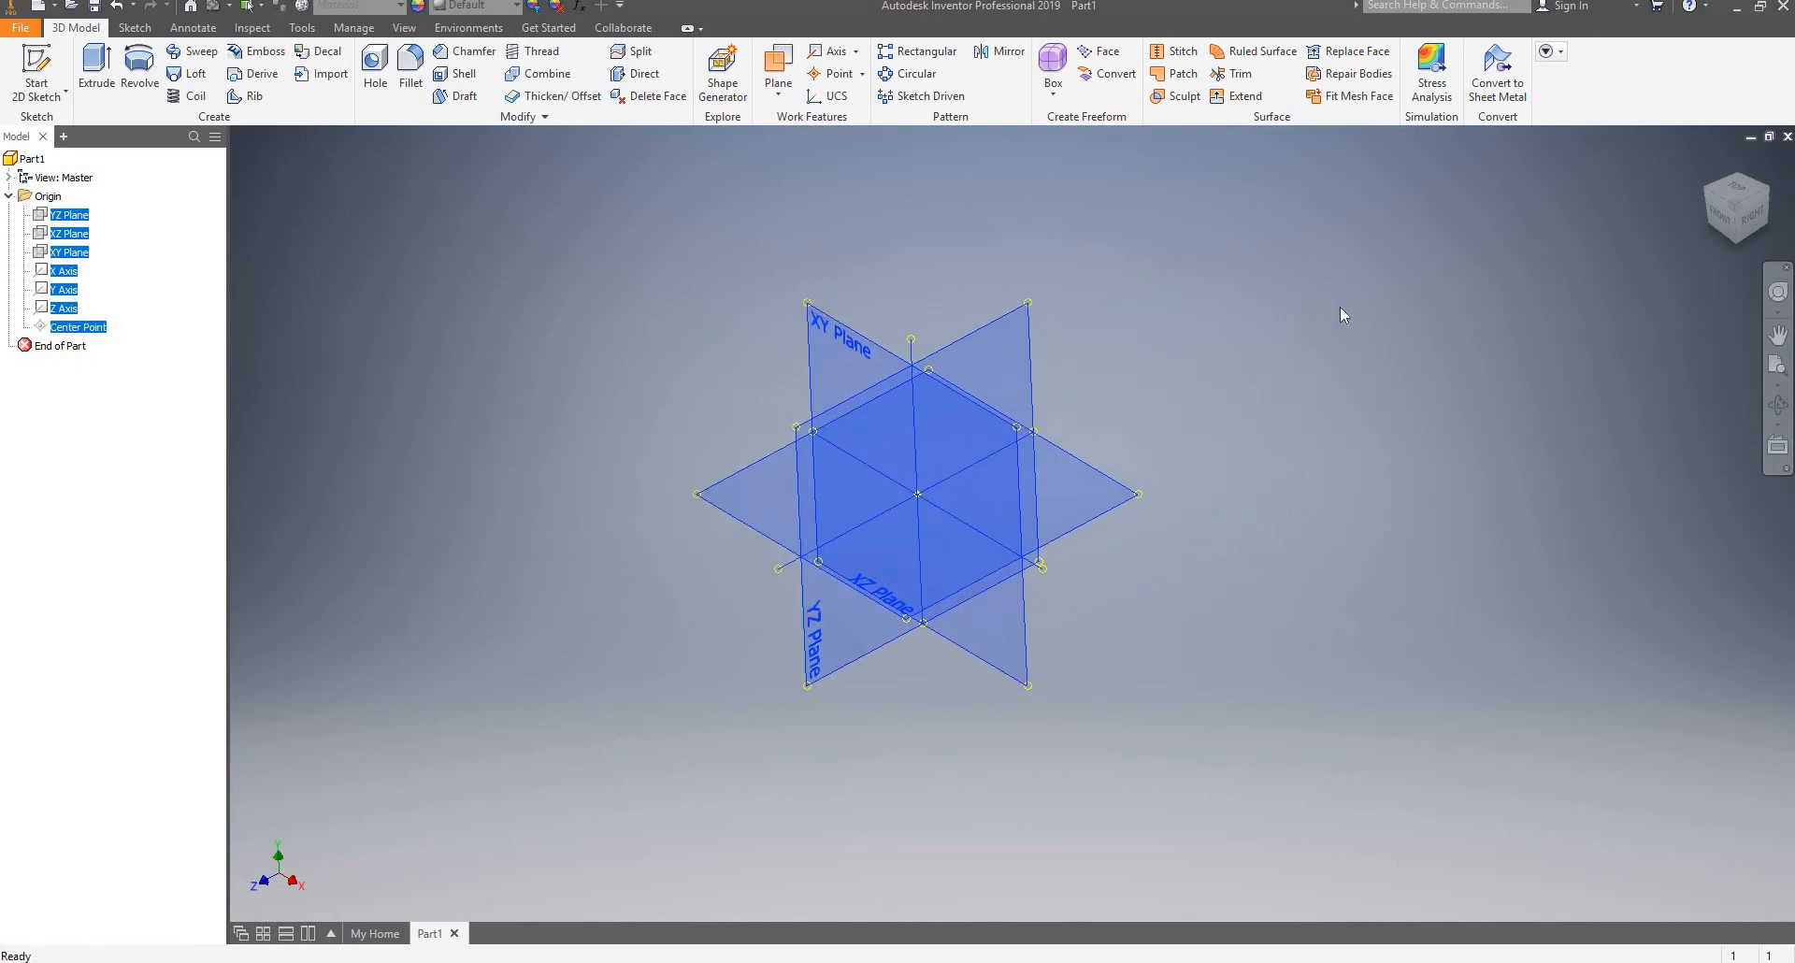
Examine the highlighted origin geometry from several angles with Free Orbit and inspect the center point up close
{"action": "left_click", "coordinate": [1780, 408]}
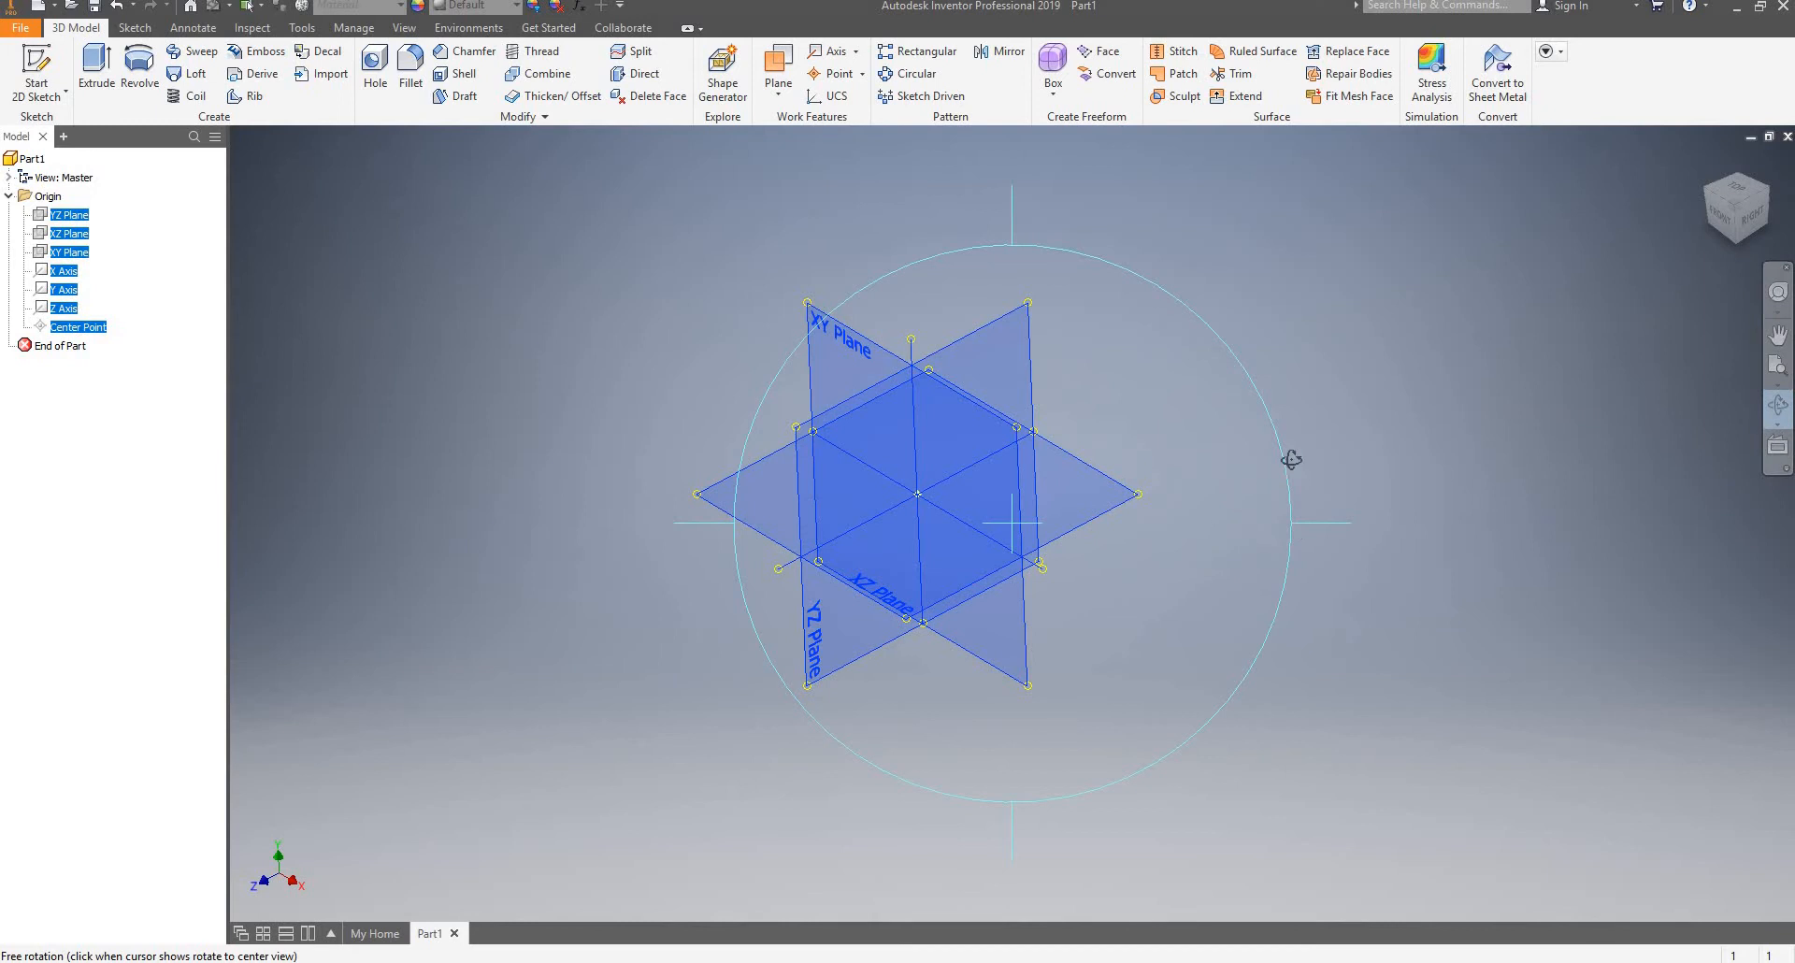
{"action": "left_click_drag", "start_coordinate": [1292, 459], "coordinate": [1205, 423]}
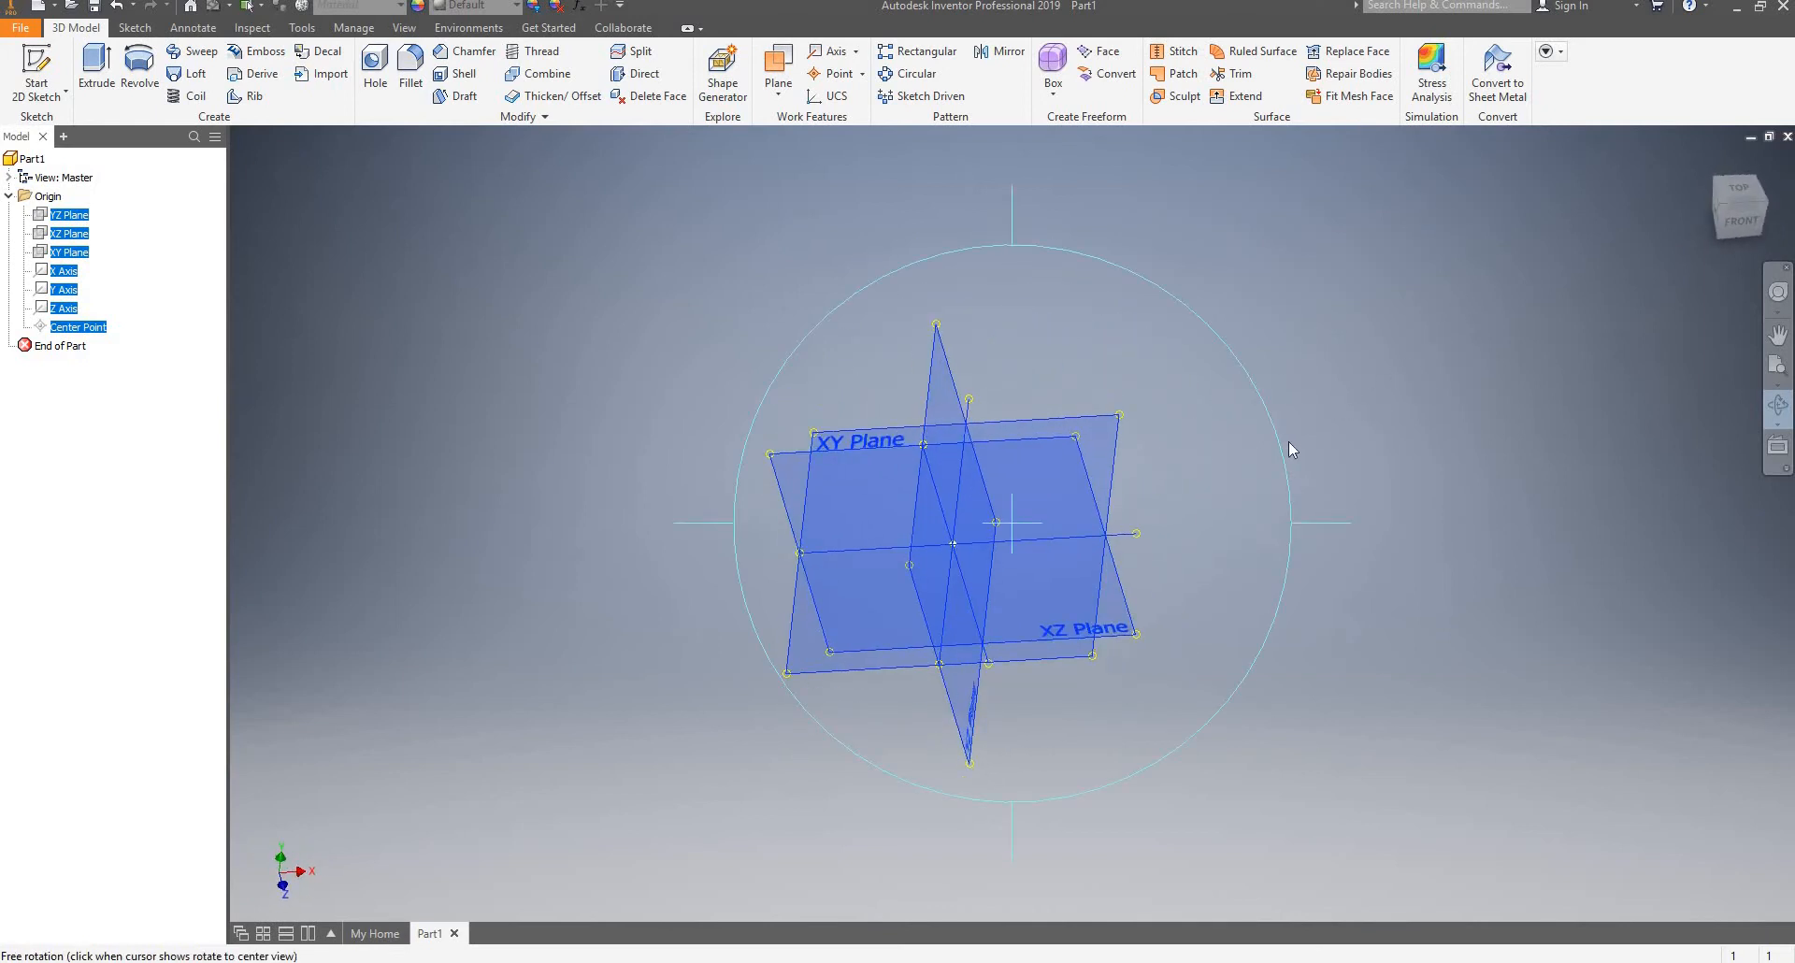
{"action": "key", "text": "Escape"}
{"action": "middle_click_drag", "start_coordinate": [1196, 543], "coordinate": [986, 657], "text": "shift"}
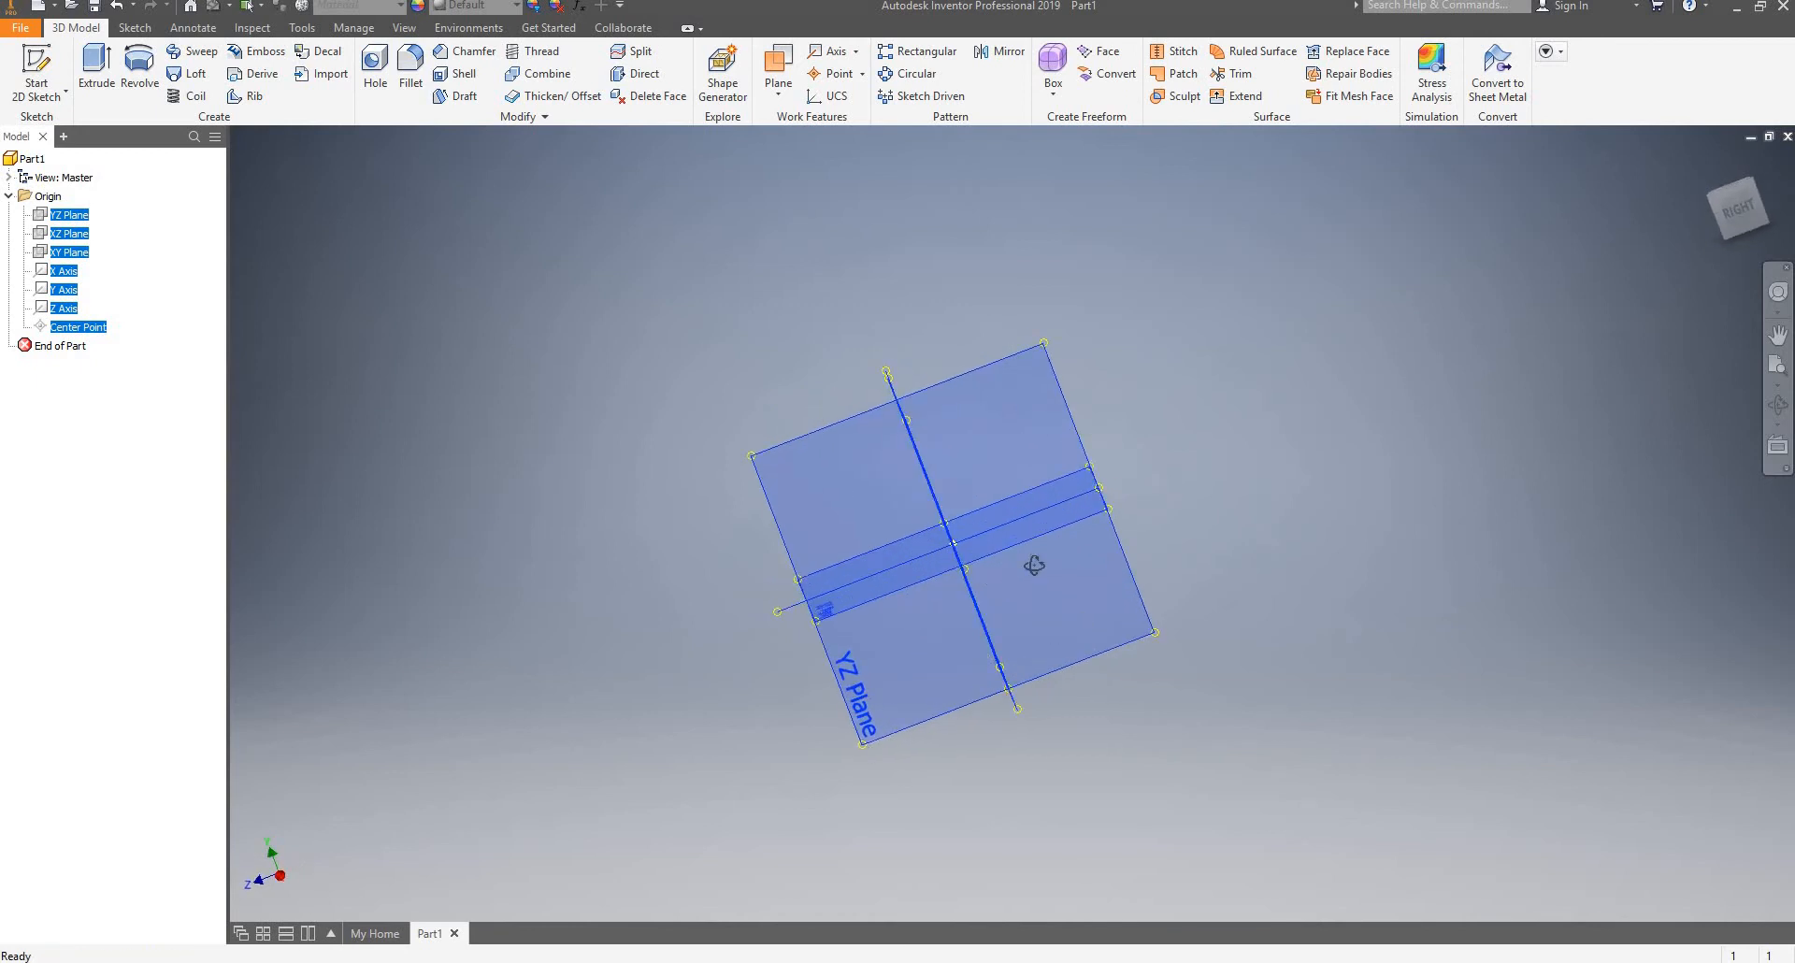
{"action": "middle_click_drag", "start_coordinate": [1034, 565], "coordinate": [953, 549], "text": "shift"}
{"action": "scroll", "coordinate": [950, 542], "scroll_direction": "down", "scroll_amount": 5}
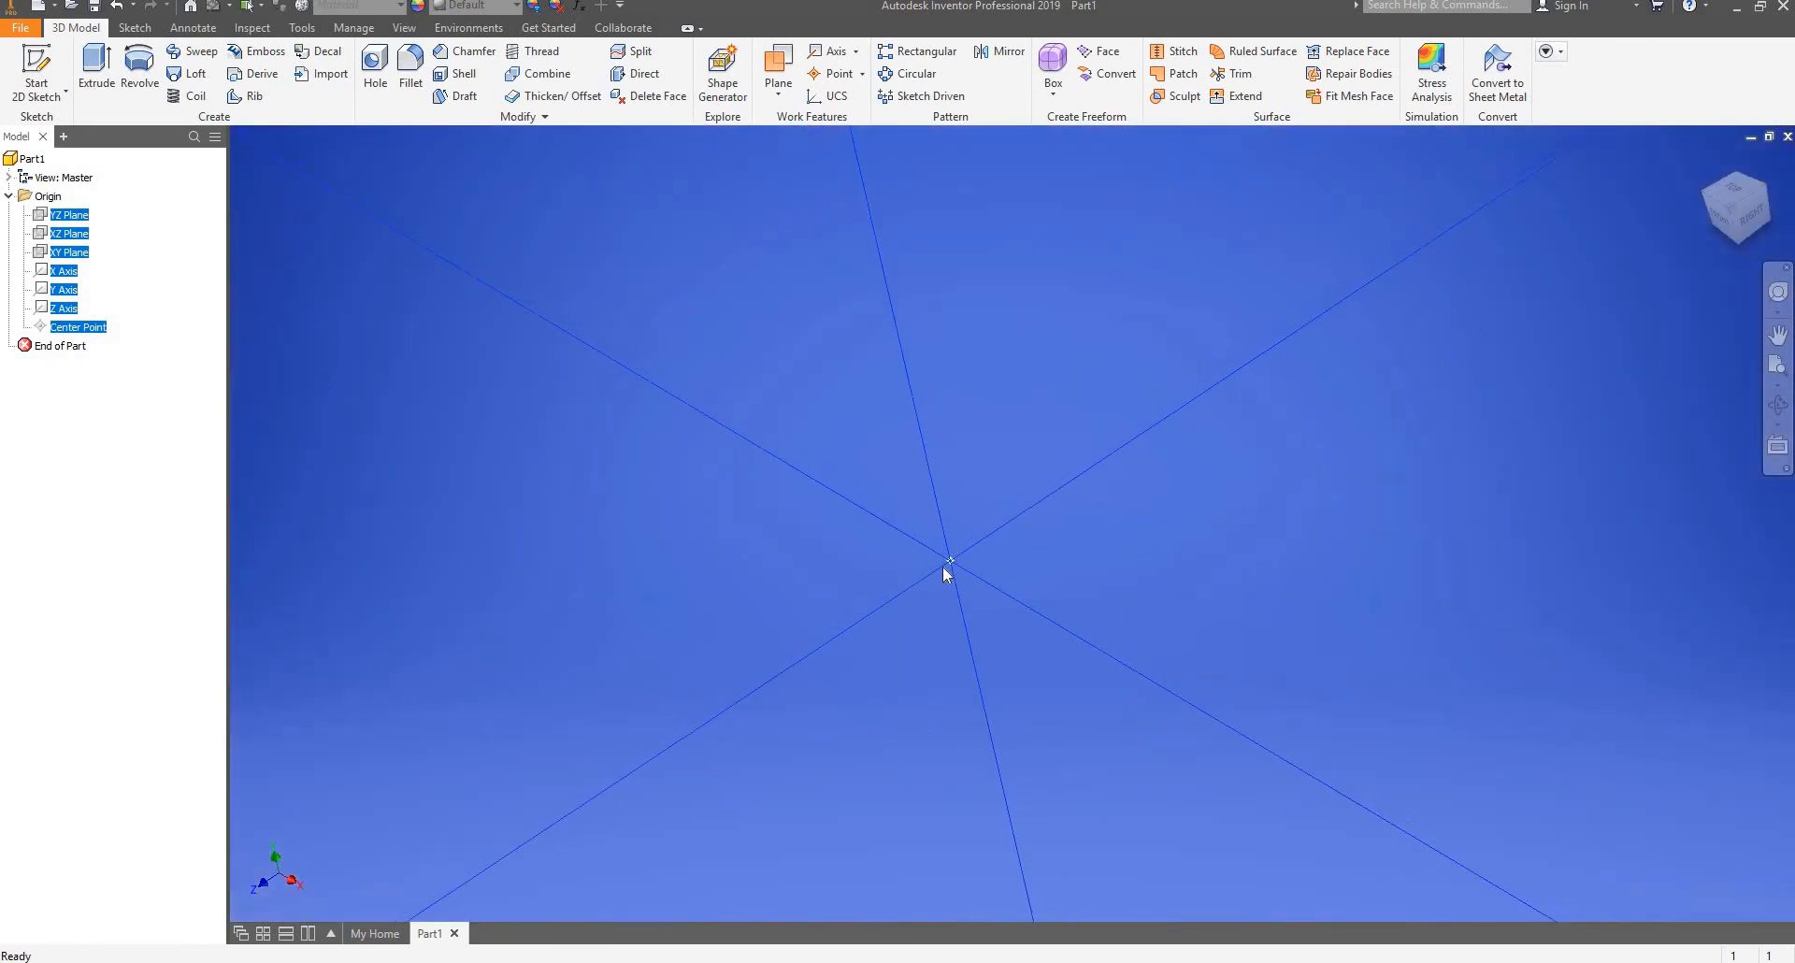
{"action": "scroll", "coordinate": [945, 572], "scroll_direction": "up", "scroll_amount": 5}
{"action": "scroll", "coordinate": [944, 572], "scroll_direction": "down", "scroll_amount": 1}
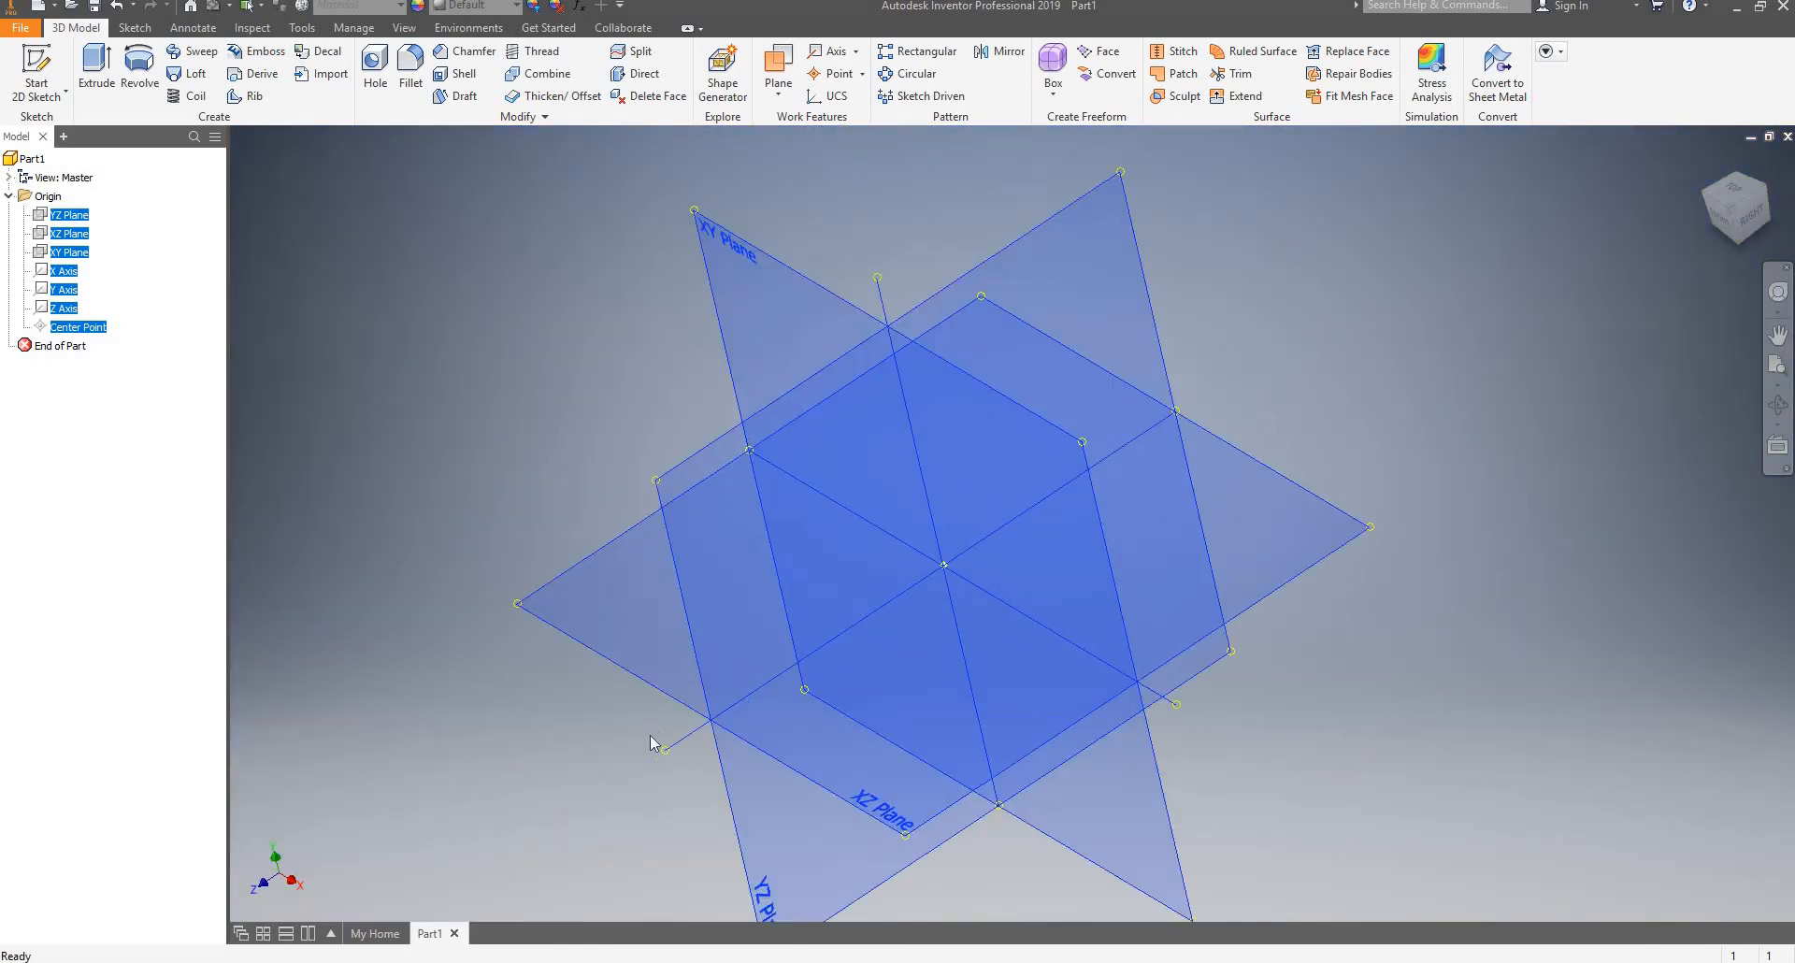
Highlight the X, Y and Z axes together to examine their directions, then clear the selection
{"action": "left_click", "coordinate": [53, 407]}
{"action": "left_click", "coordinate": [59, 275]}
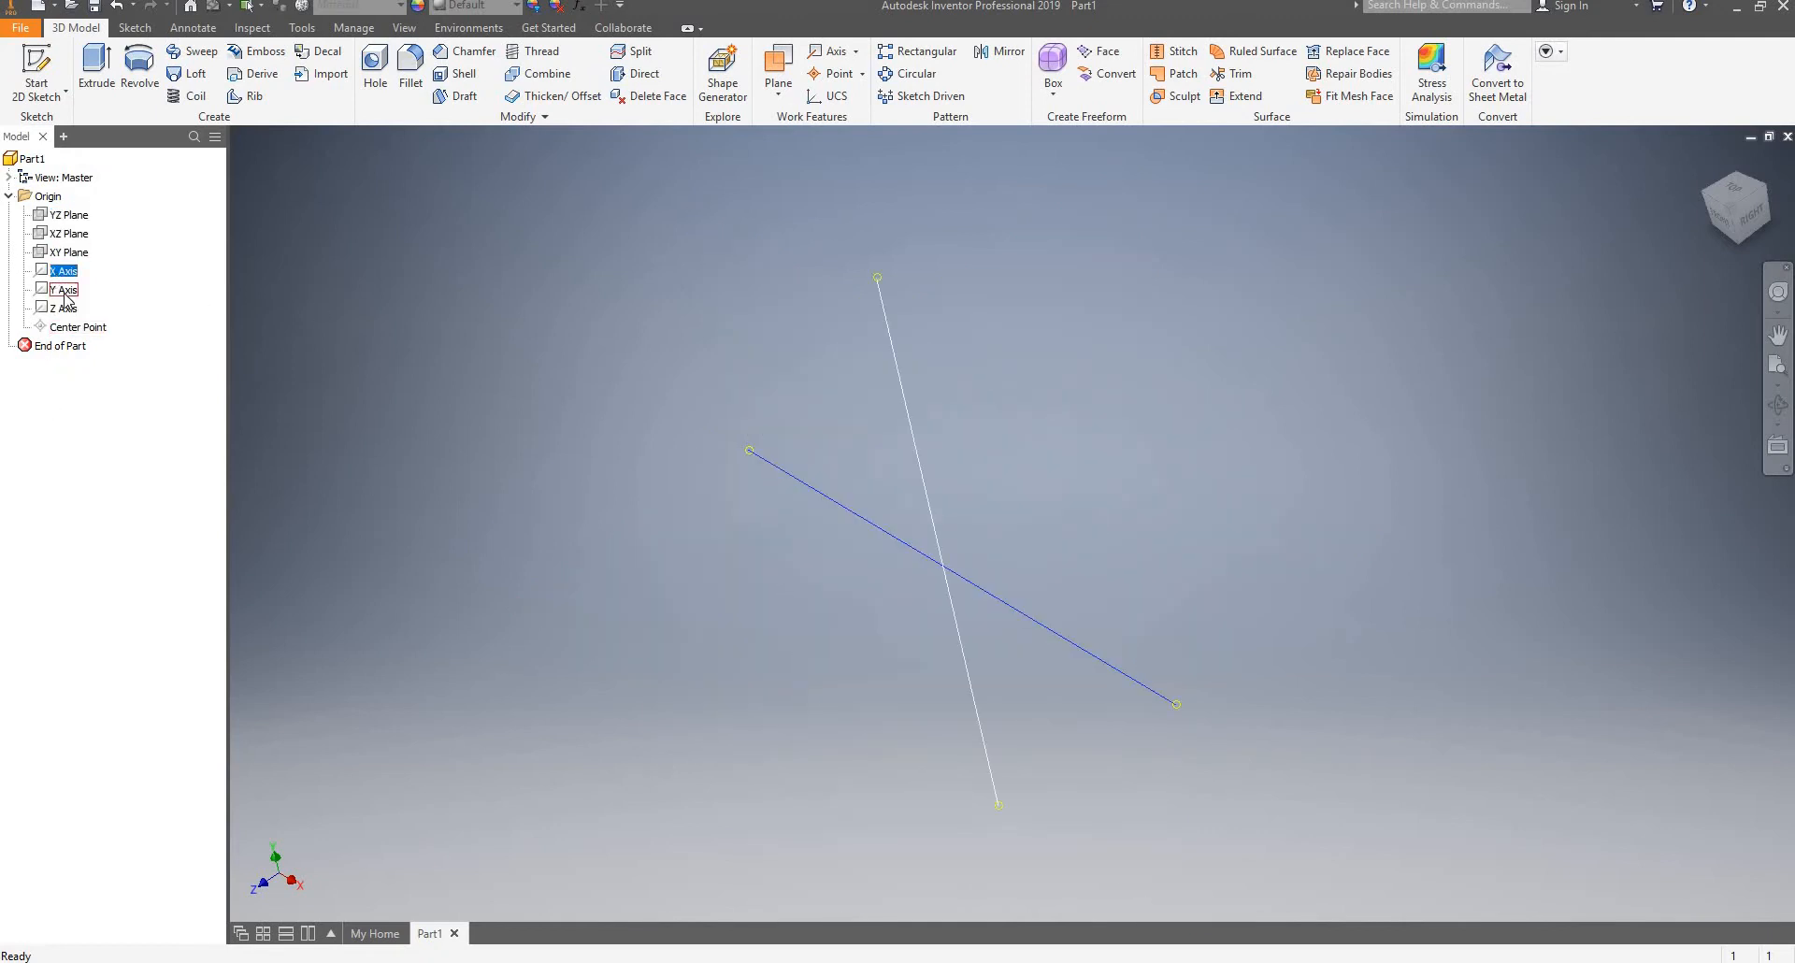
{"action": "left_click", "coordinate": [66, 291]}
{"action": "left_click", "coordinate": [71, 307], "text": "ctrl"}
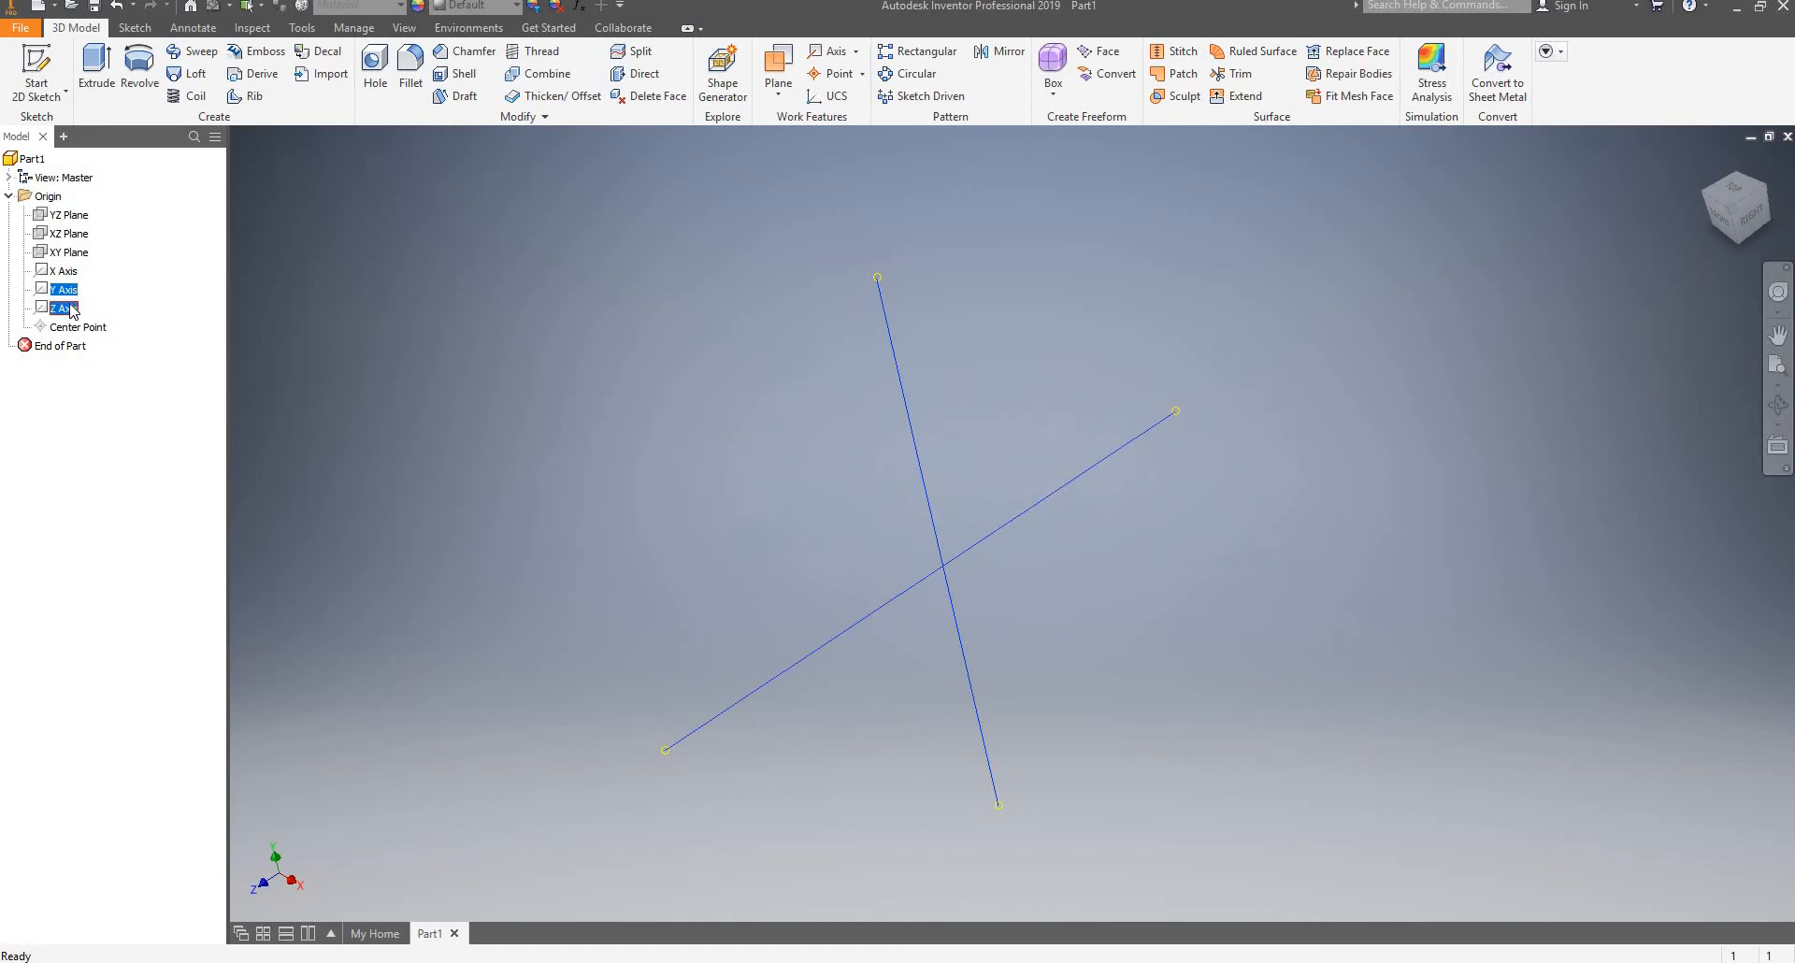
{"action": "left_click", "coordinate": [75, 271], "text": "shift"}
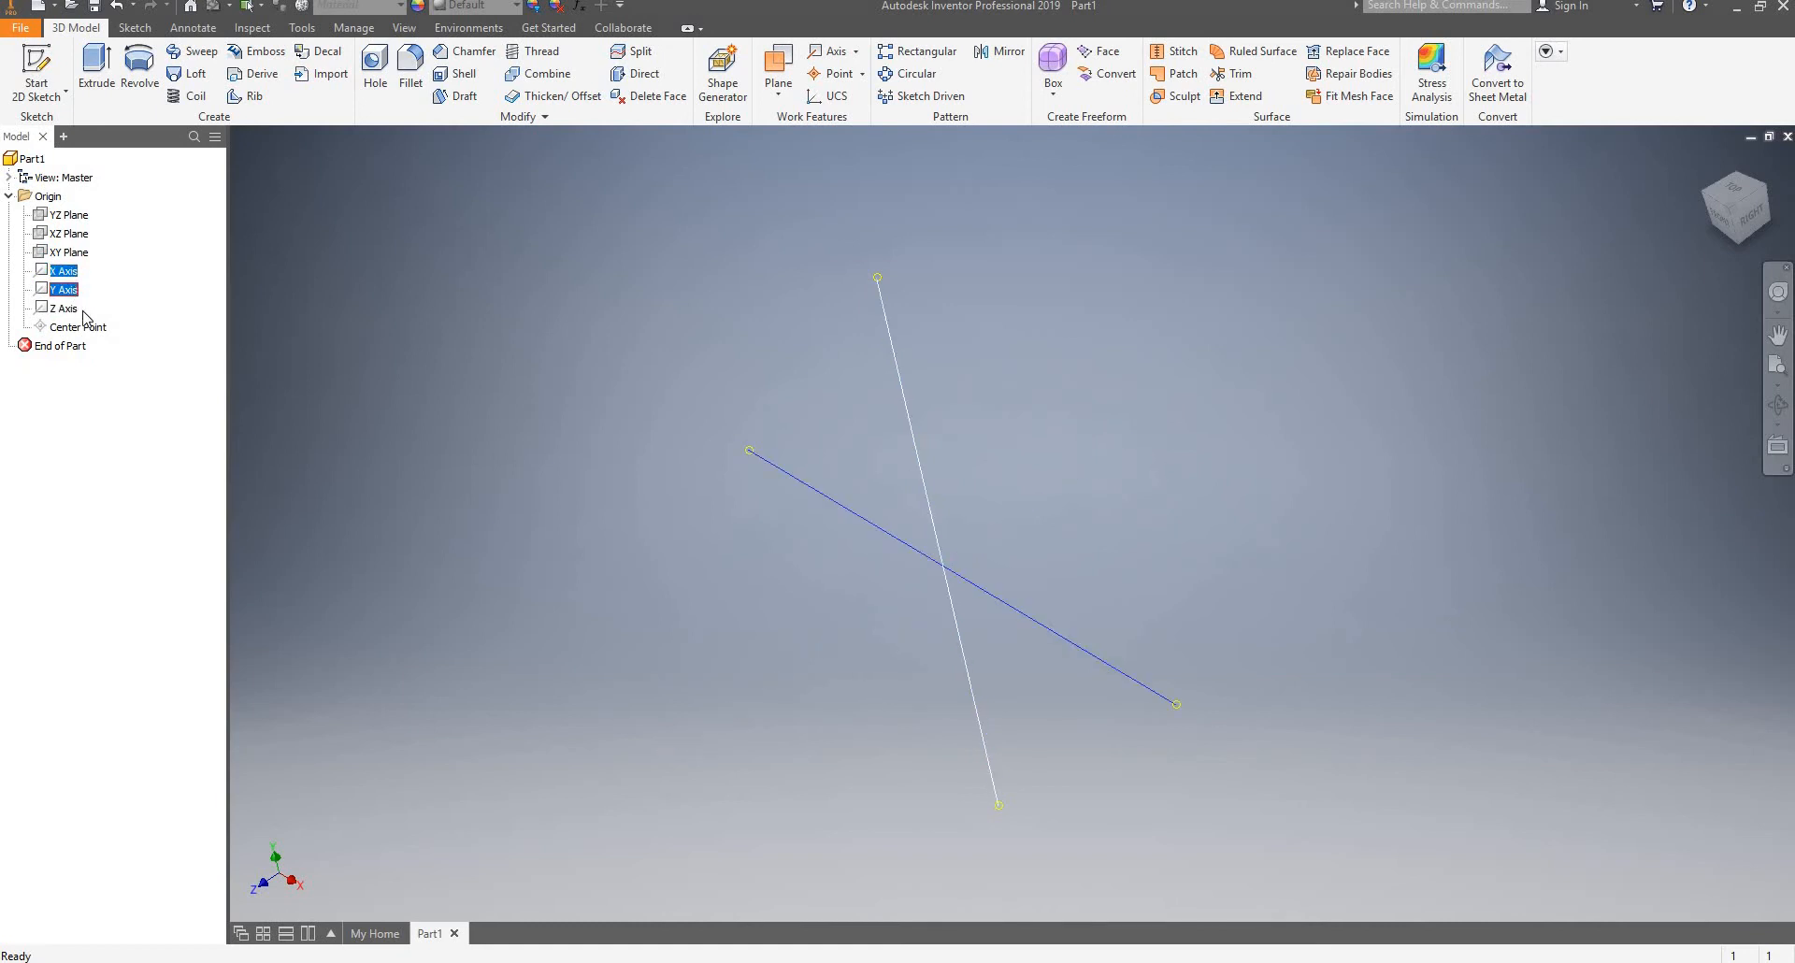
{"action": "left_click", "coordinate": [73, 309], "text": "ctrl"}
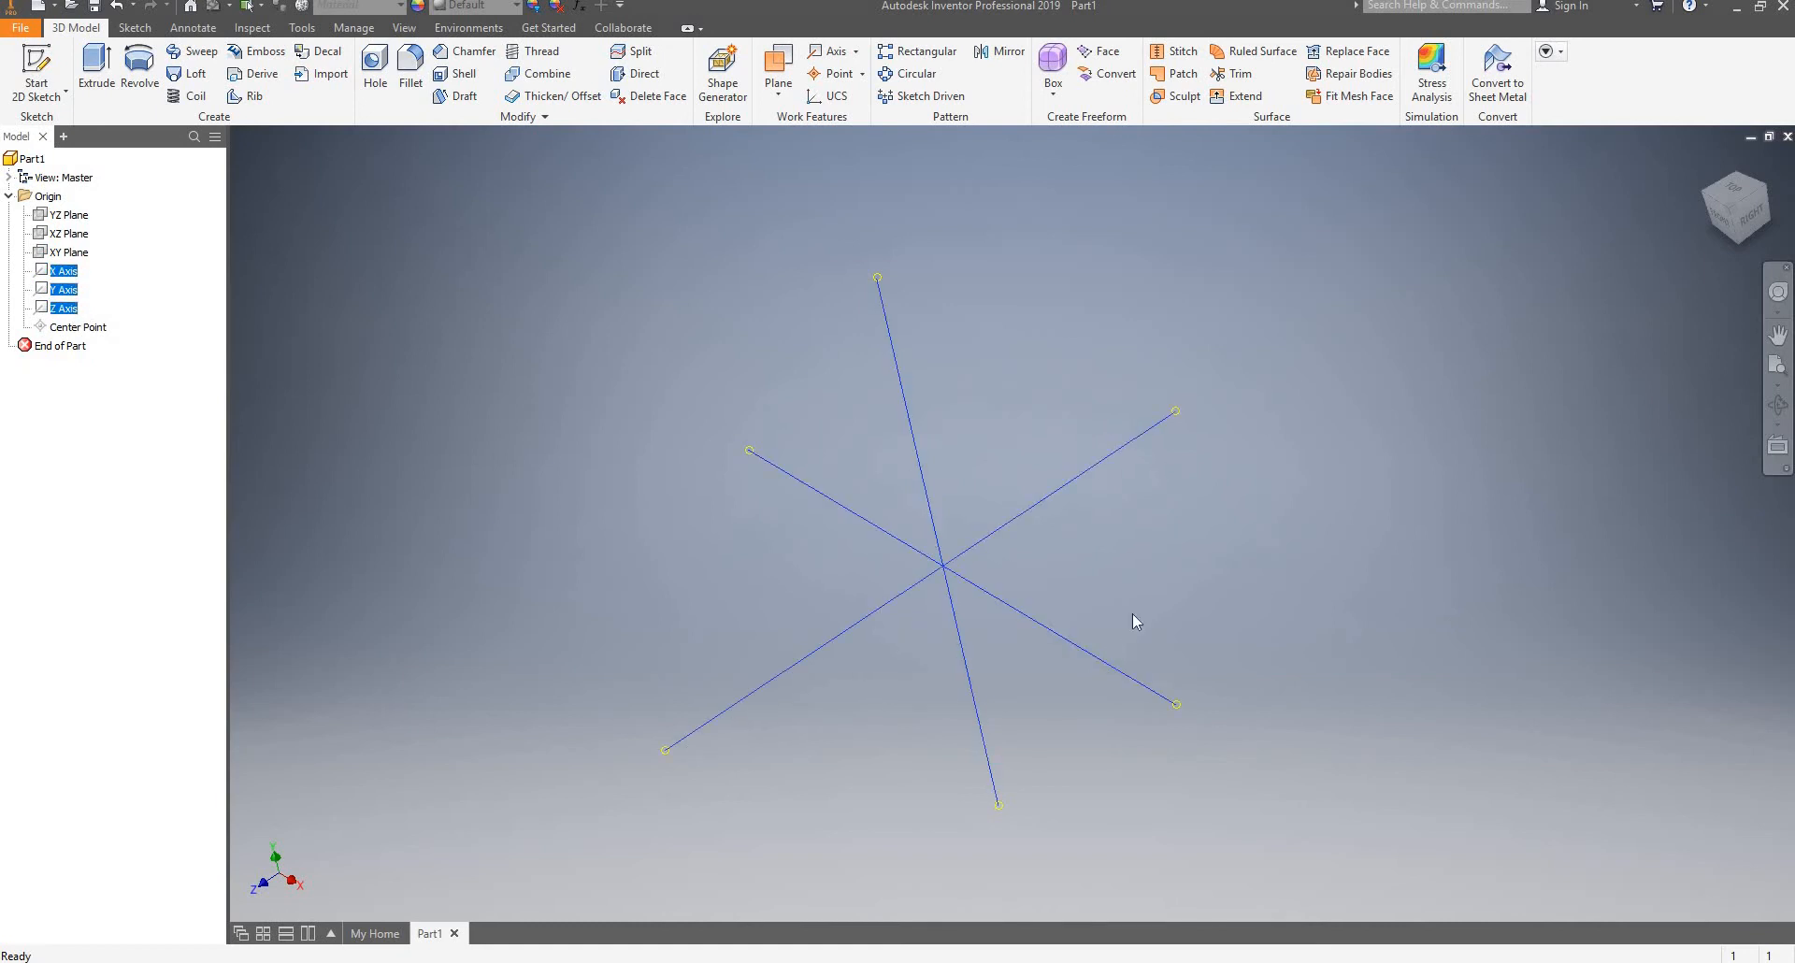
{"action": "middle_click_drag", "start_coordinate": [1167, 519], "coordinate": [1163, 573], "text": "shift"}
{"action": "left_click", "coordinate": [1049, 598]}
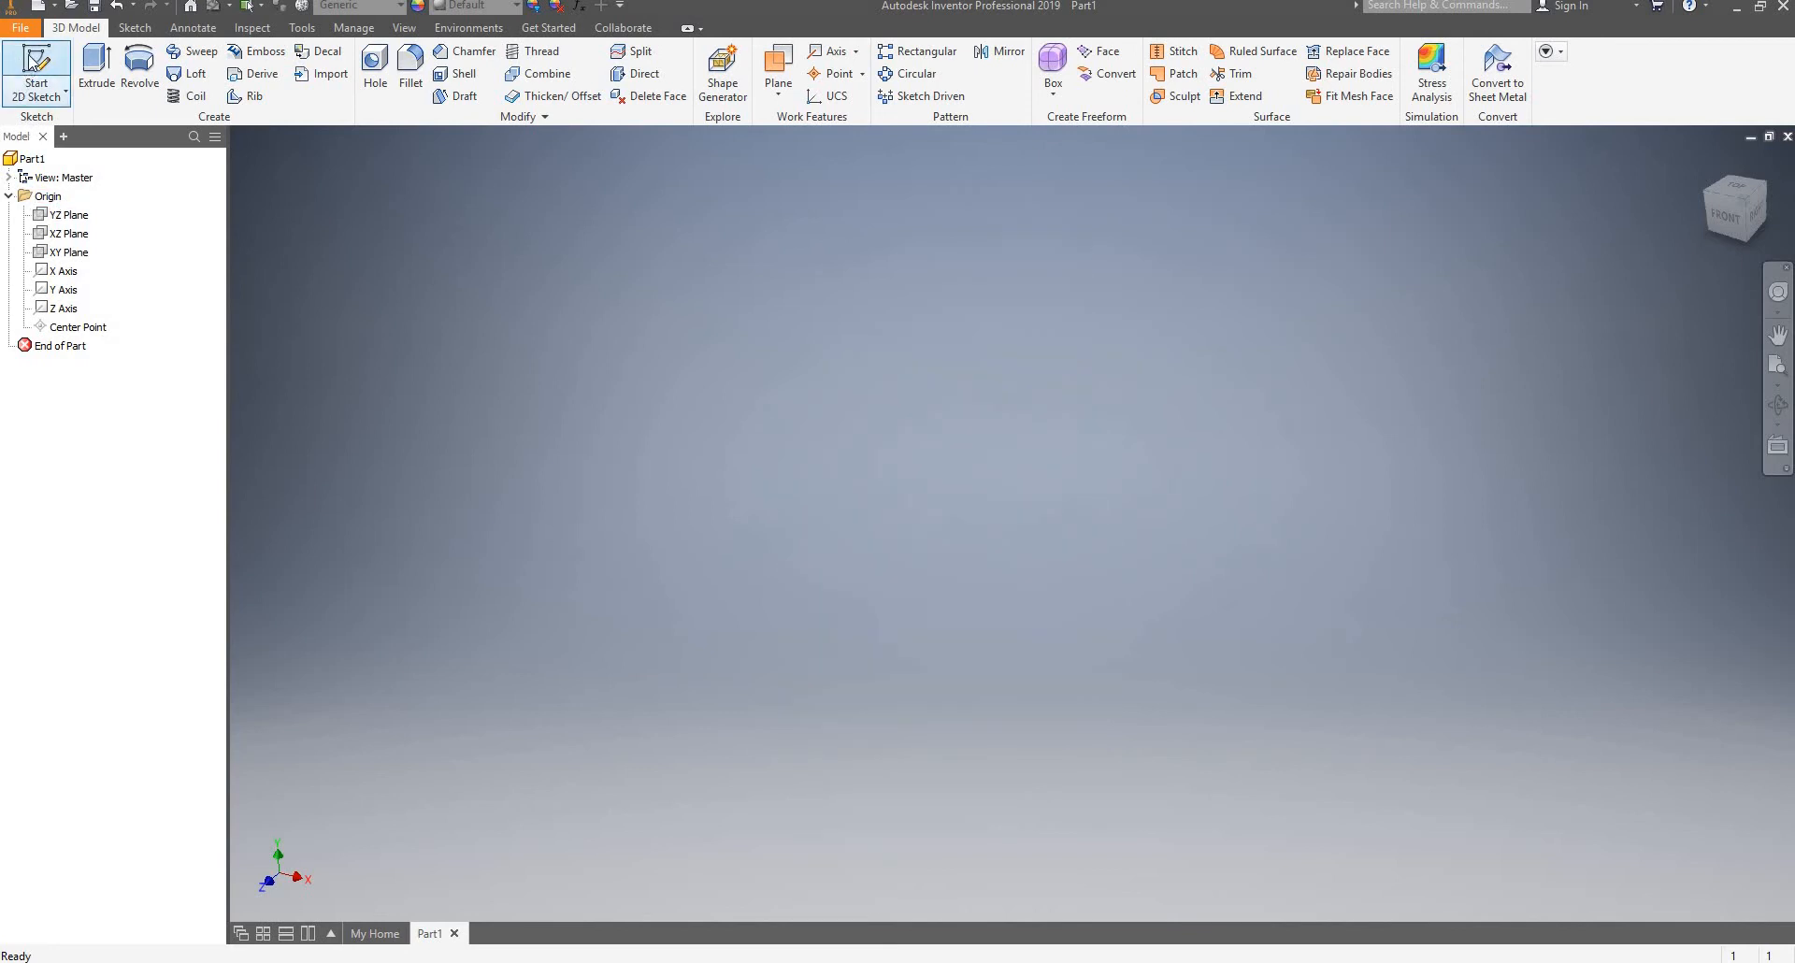
Start a 2D sketch on the XY plane
{"action": "left_click", "coordinate": [39, 98]}
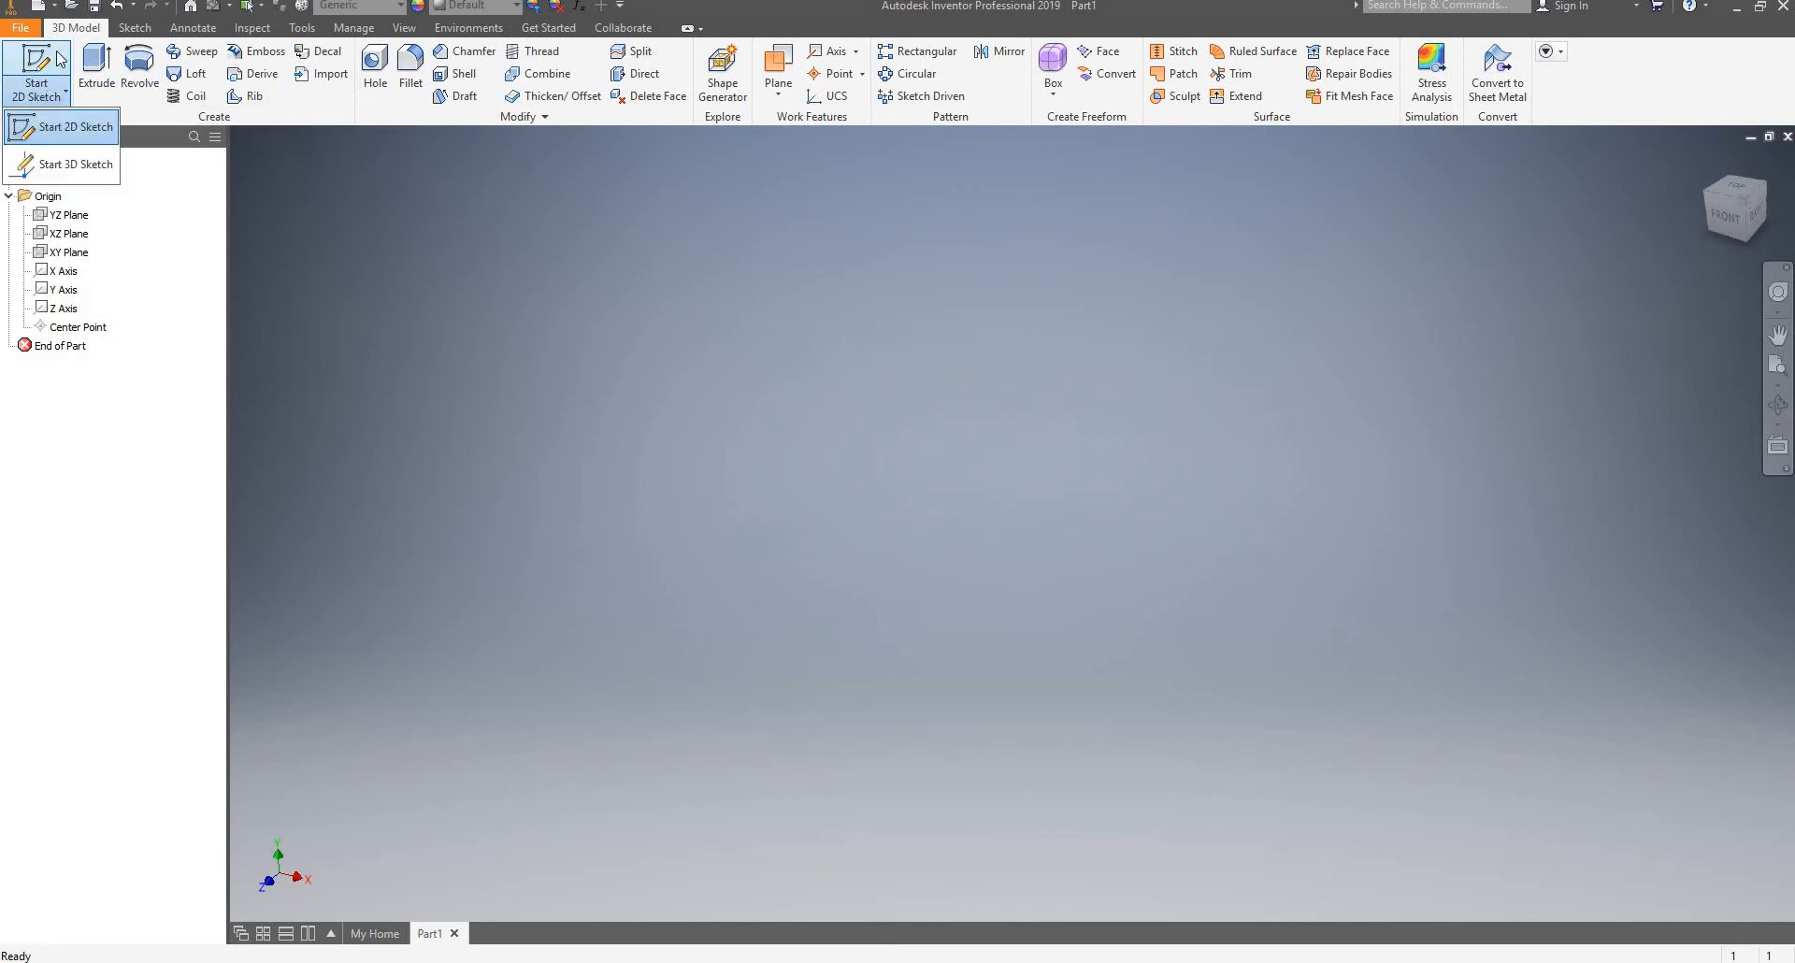
{"action": "left_click", "coordinate": [58, 128]}
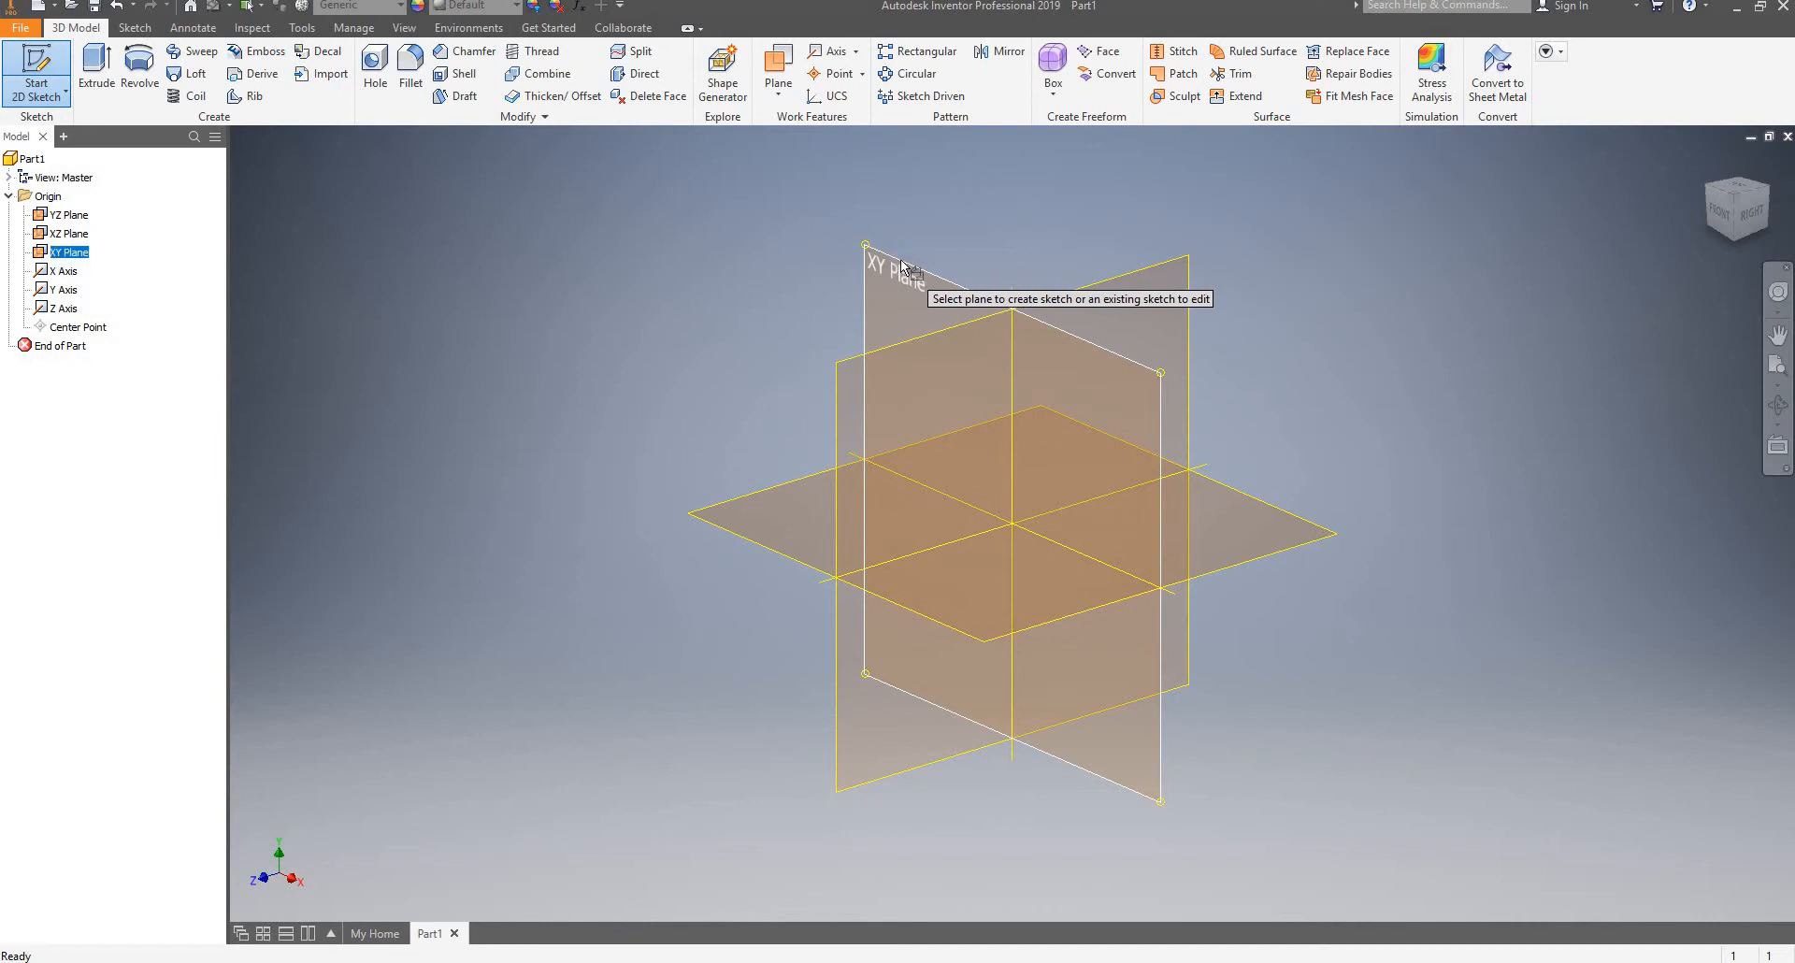
{"action": "left_click", "coordinate": [903, 266]}
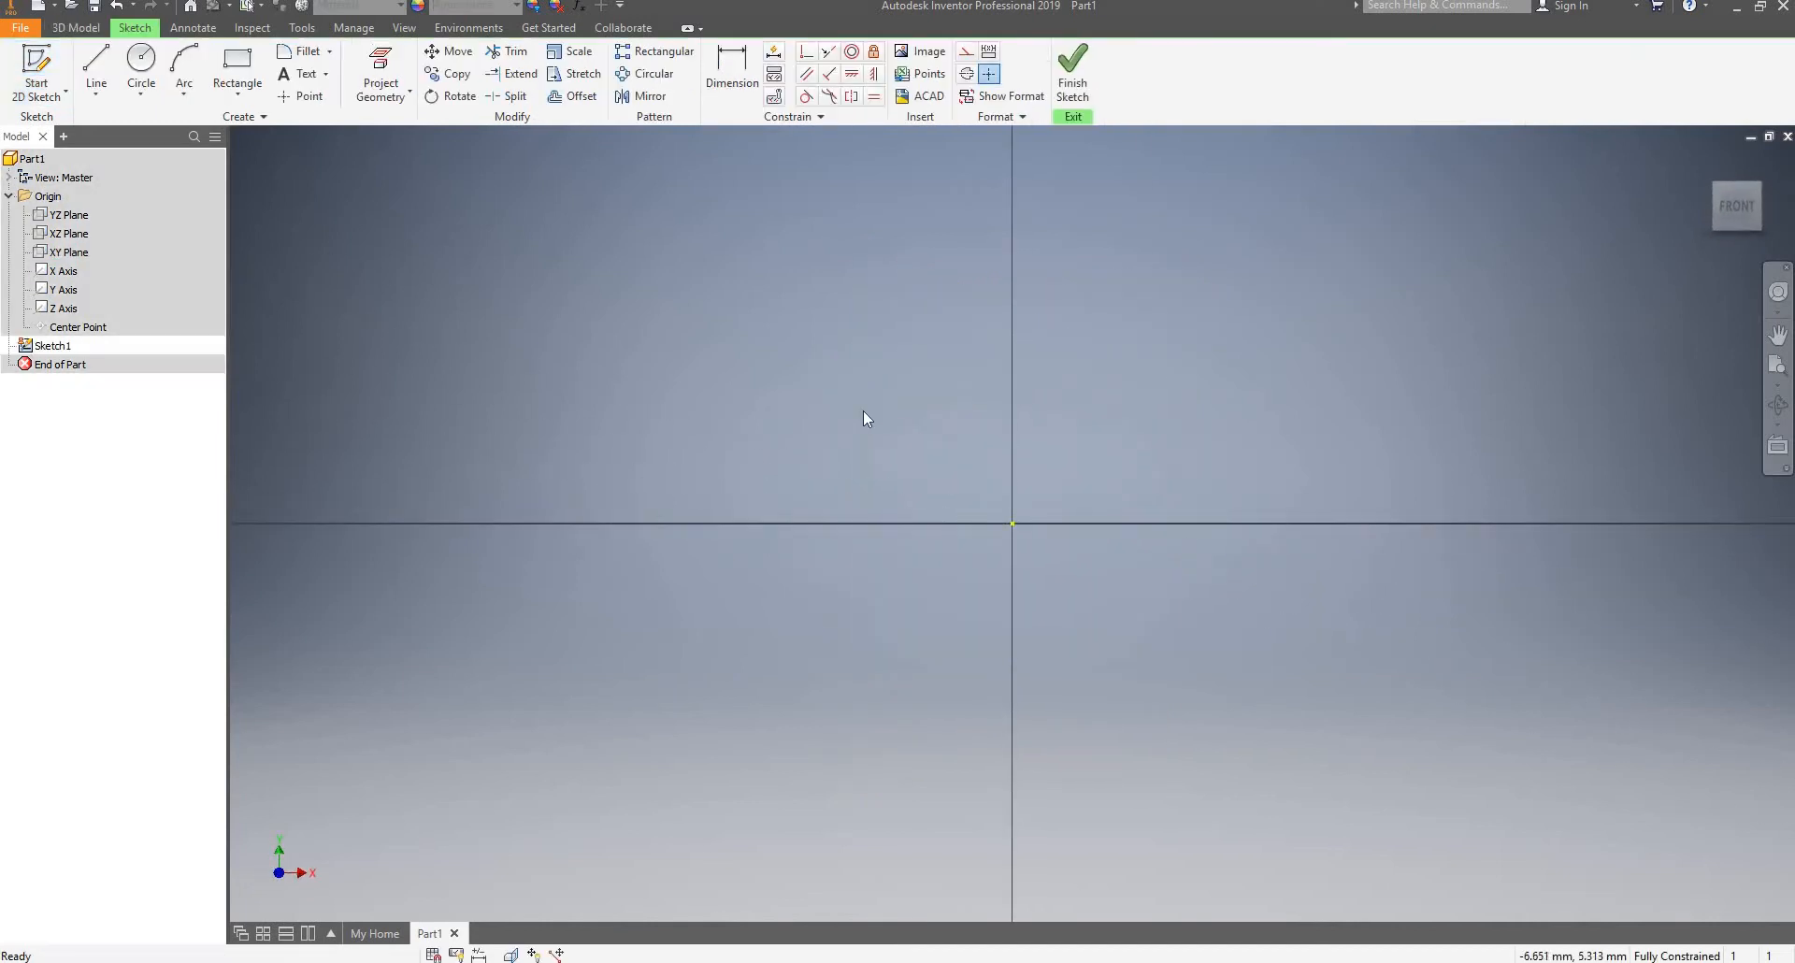
{"action": "mouse_move", "coordinate": [862, 411]}
{"action": "middle_mouse_down"}
{"action": "mouse_move", "coordinate": [1154, 492]}
{"action": "mouse_move", "coordinate": [1058, 450]}
{"action": "middle_mouse_up"}
{"action": "mouse_move", "coordinate": [1350, 497]}
{"action": "middle_mouse_down"}
{"action": "mouse_move", "coordinate": [1066, 464]}
{"action": "mouse_move", "coordinate": [1246, 445]}
{"action": "mouse_move", "coordinate": [1385, 533]}
{"action": "middle_mouse_up"}
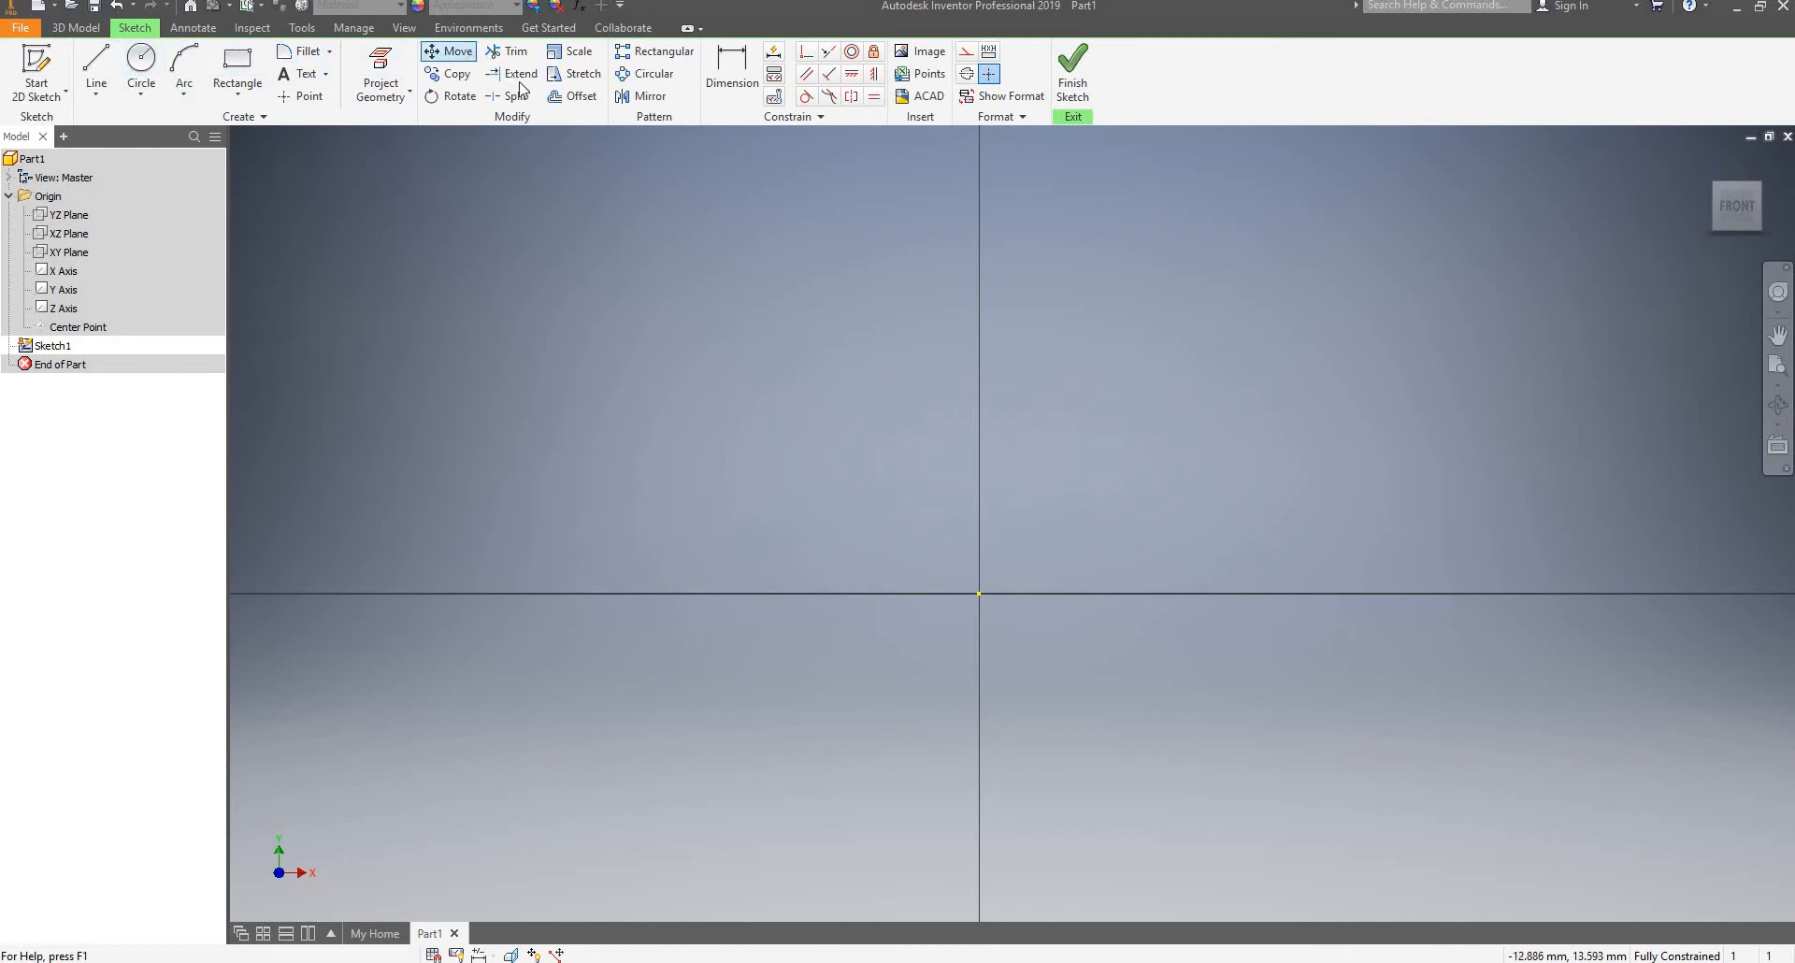
{"action": "left_click", "coordinate": [374, 98]}
{"action": "left_click", "coordinate": [374, 97]}
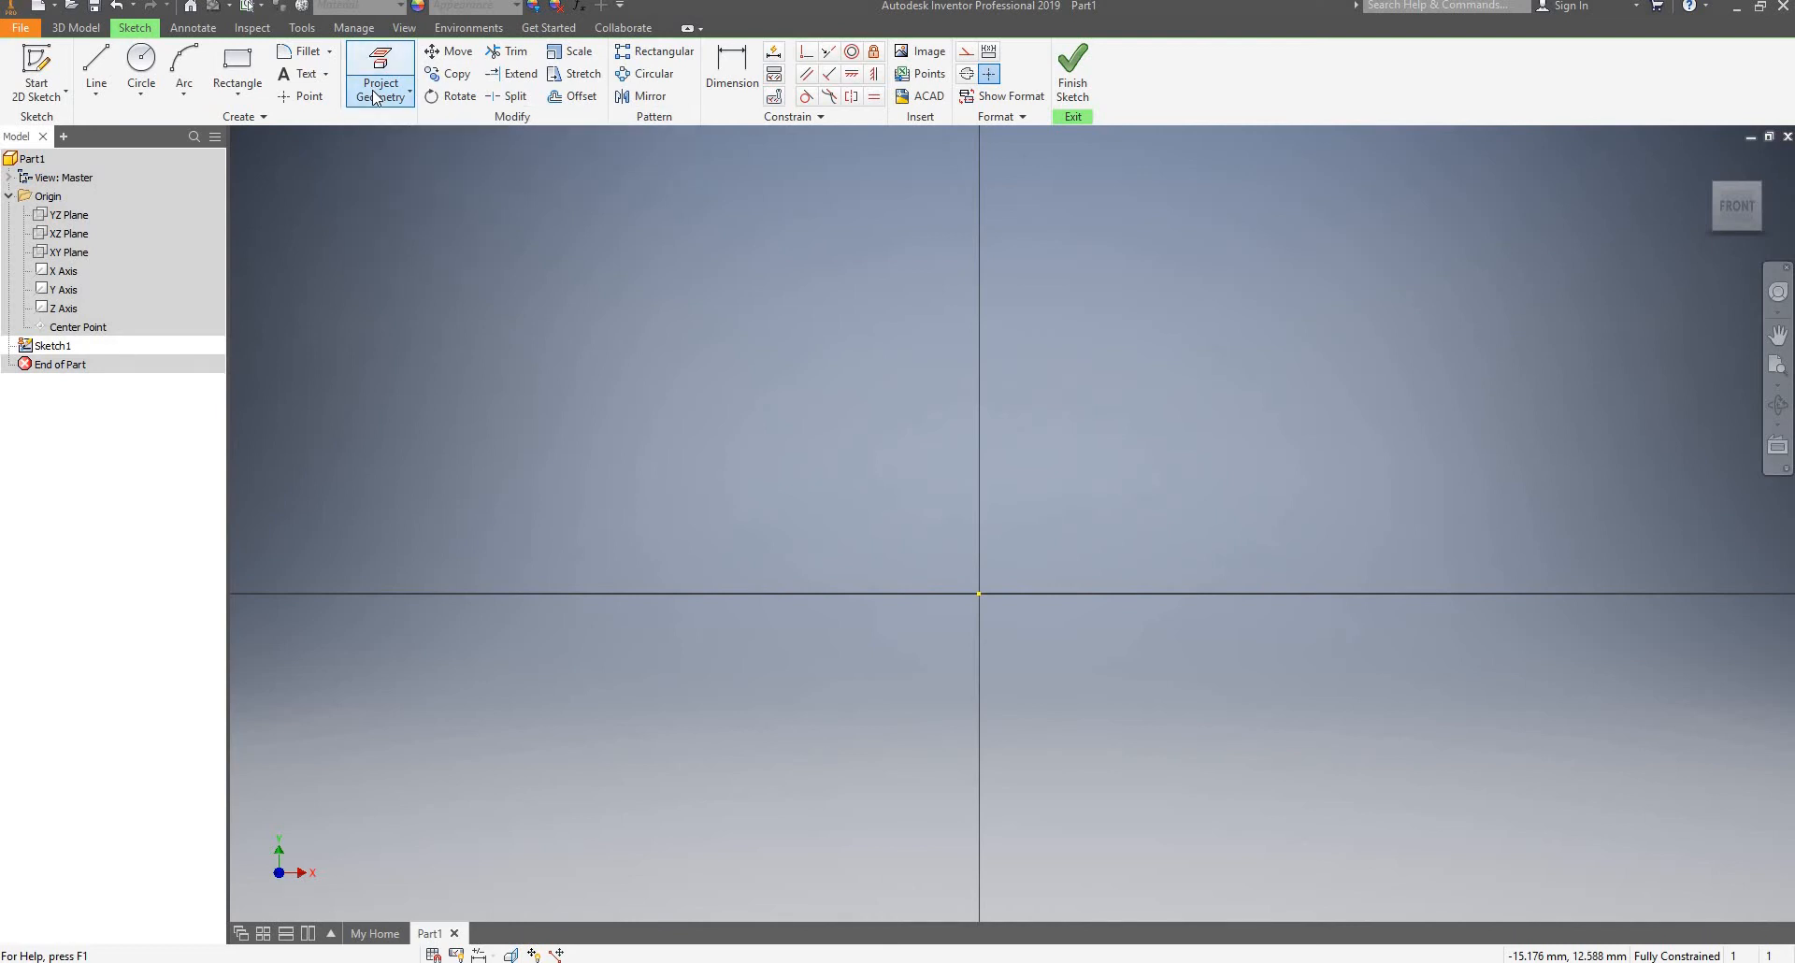
{"action": "left_click", "coordinate": [374, 97]}
{"action": "left_click", "coordinate": [374, 97]}
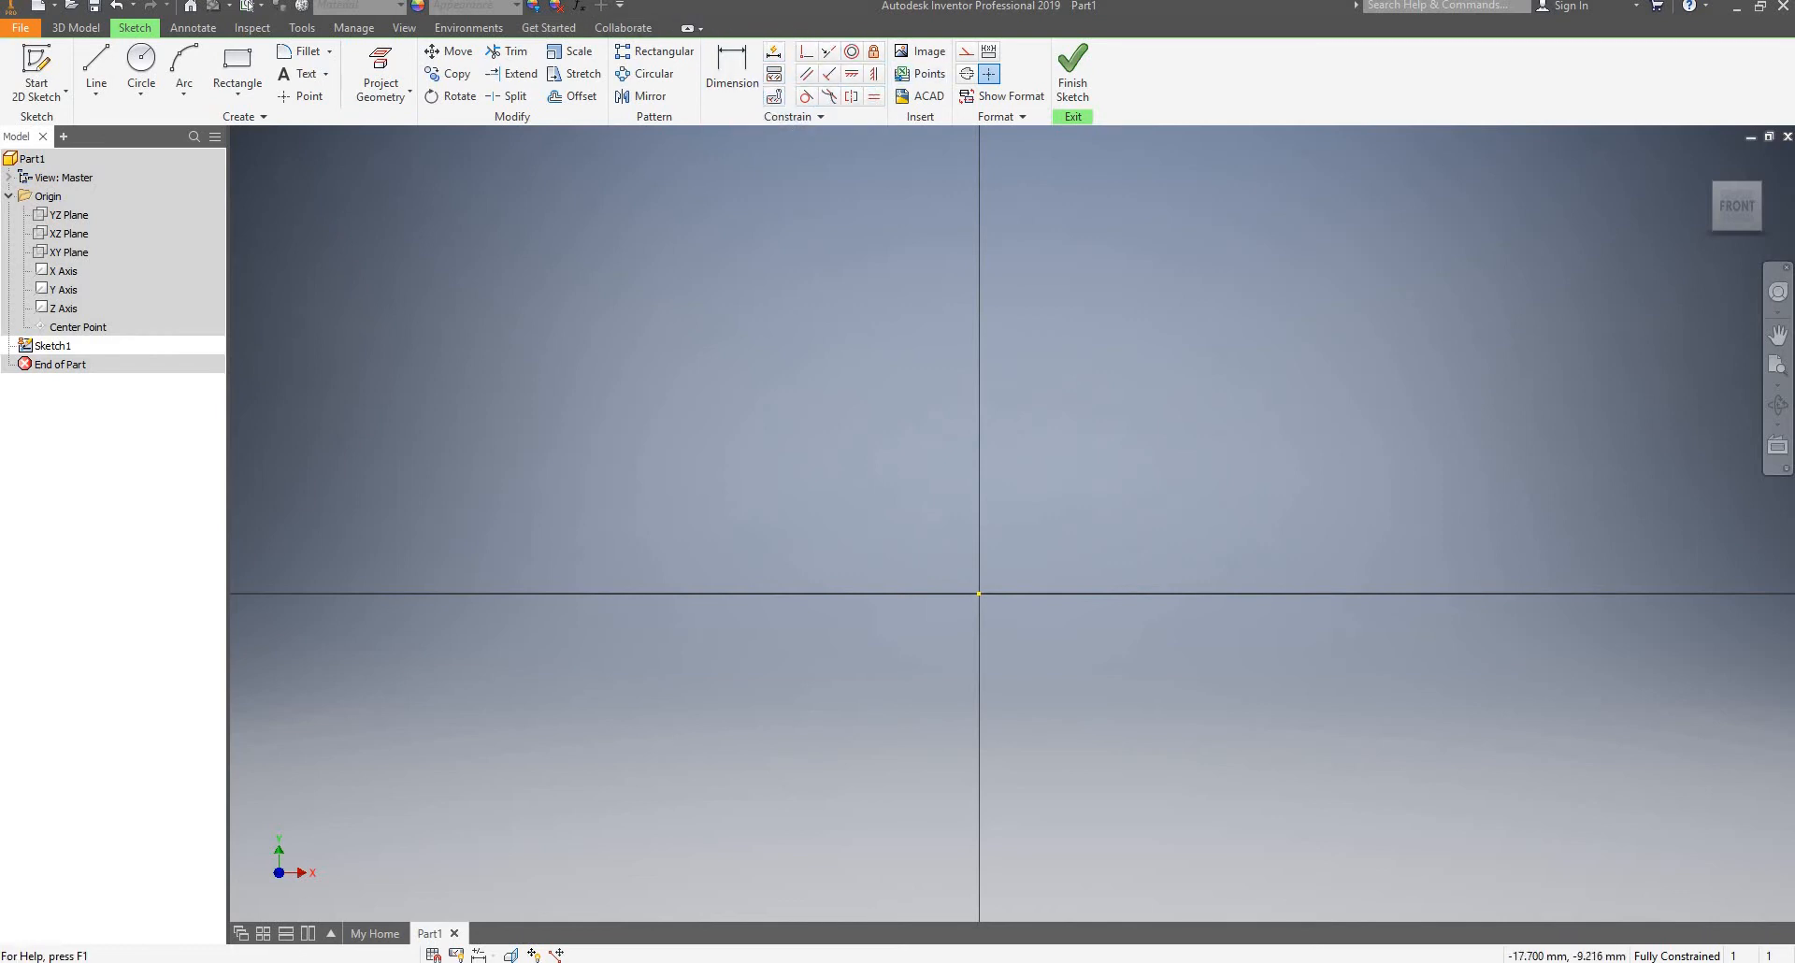
{"action": "mouse_move", "coordinate": [208, 962]}
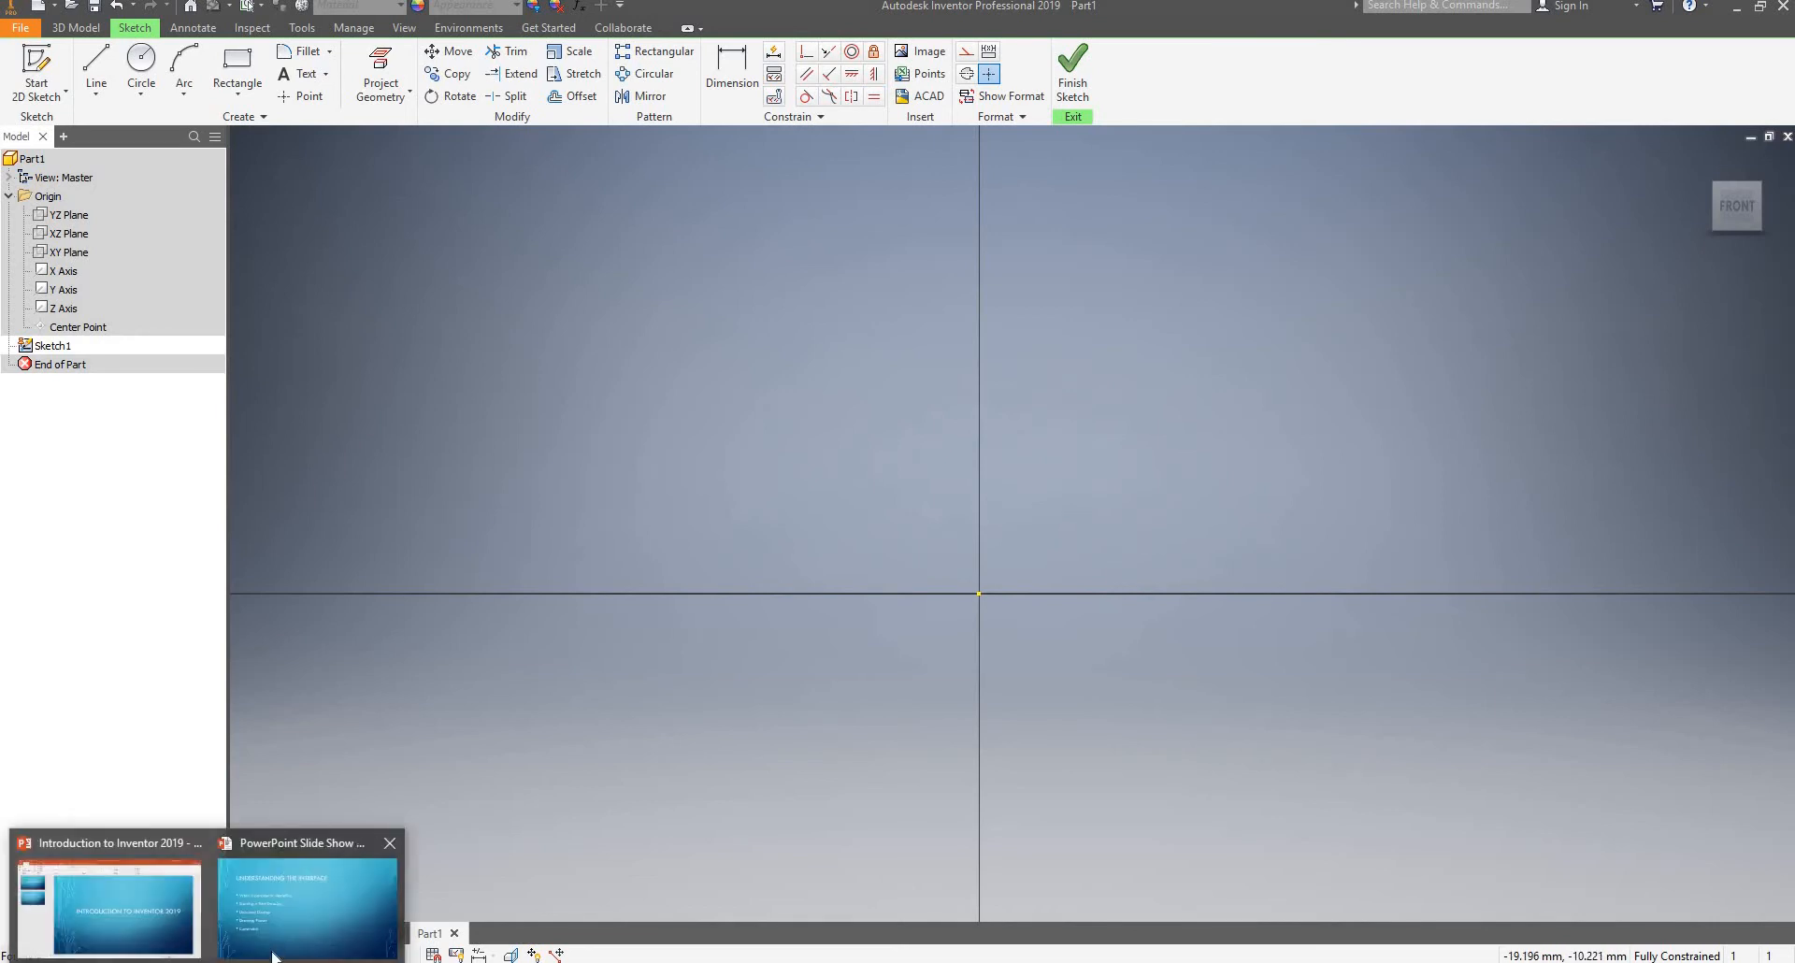
{"action": "mouse_move", "coordinate": [273, 956]}
{"action": "scroll", "coordinate": [967, 598], "scroll_direction": "up", "scroll_amount": 6}
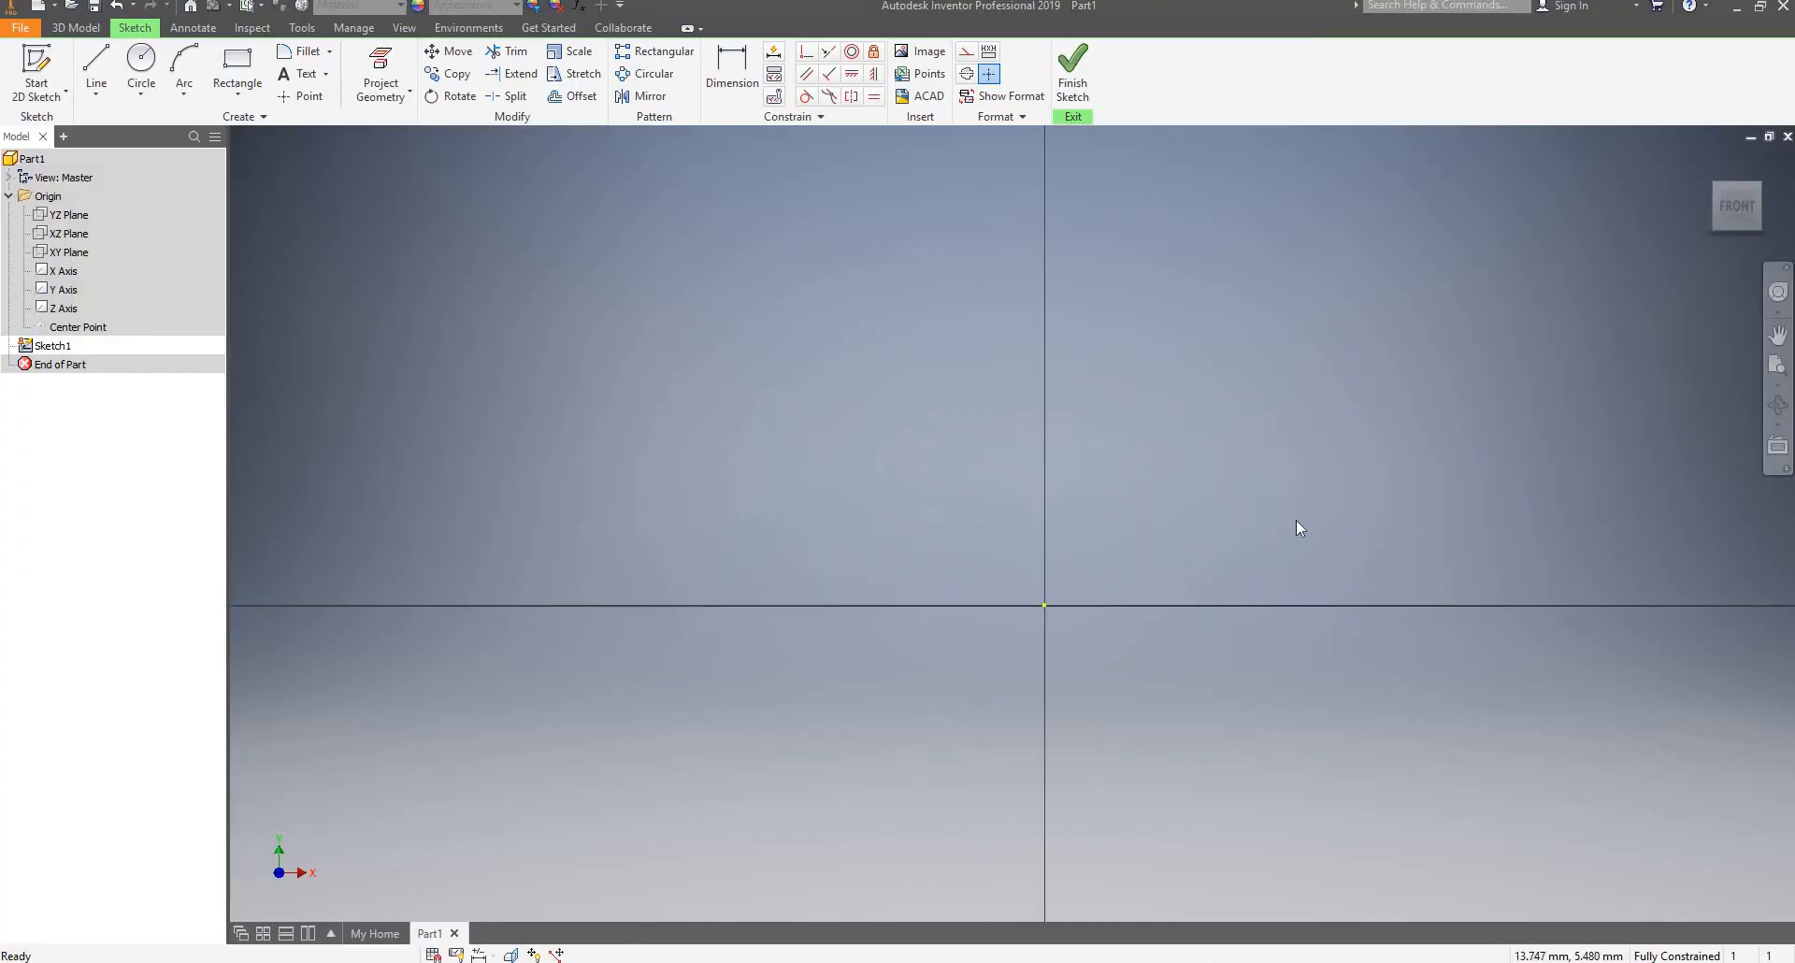
{"action": "mouse_move", "coordinate": [1336, 469]}
{"action": "middle_mouse_down"}
{"action": "mouse_move", "coordinate": [1322, 497]}
{"action": "mouse_move", "coordinate": [1089, 431]}
{"action": "mouse_move", "coordinate": [1206, 394]}
{"action": "middle_mouse_up"}
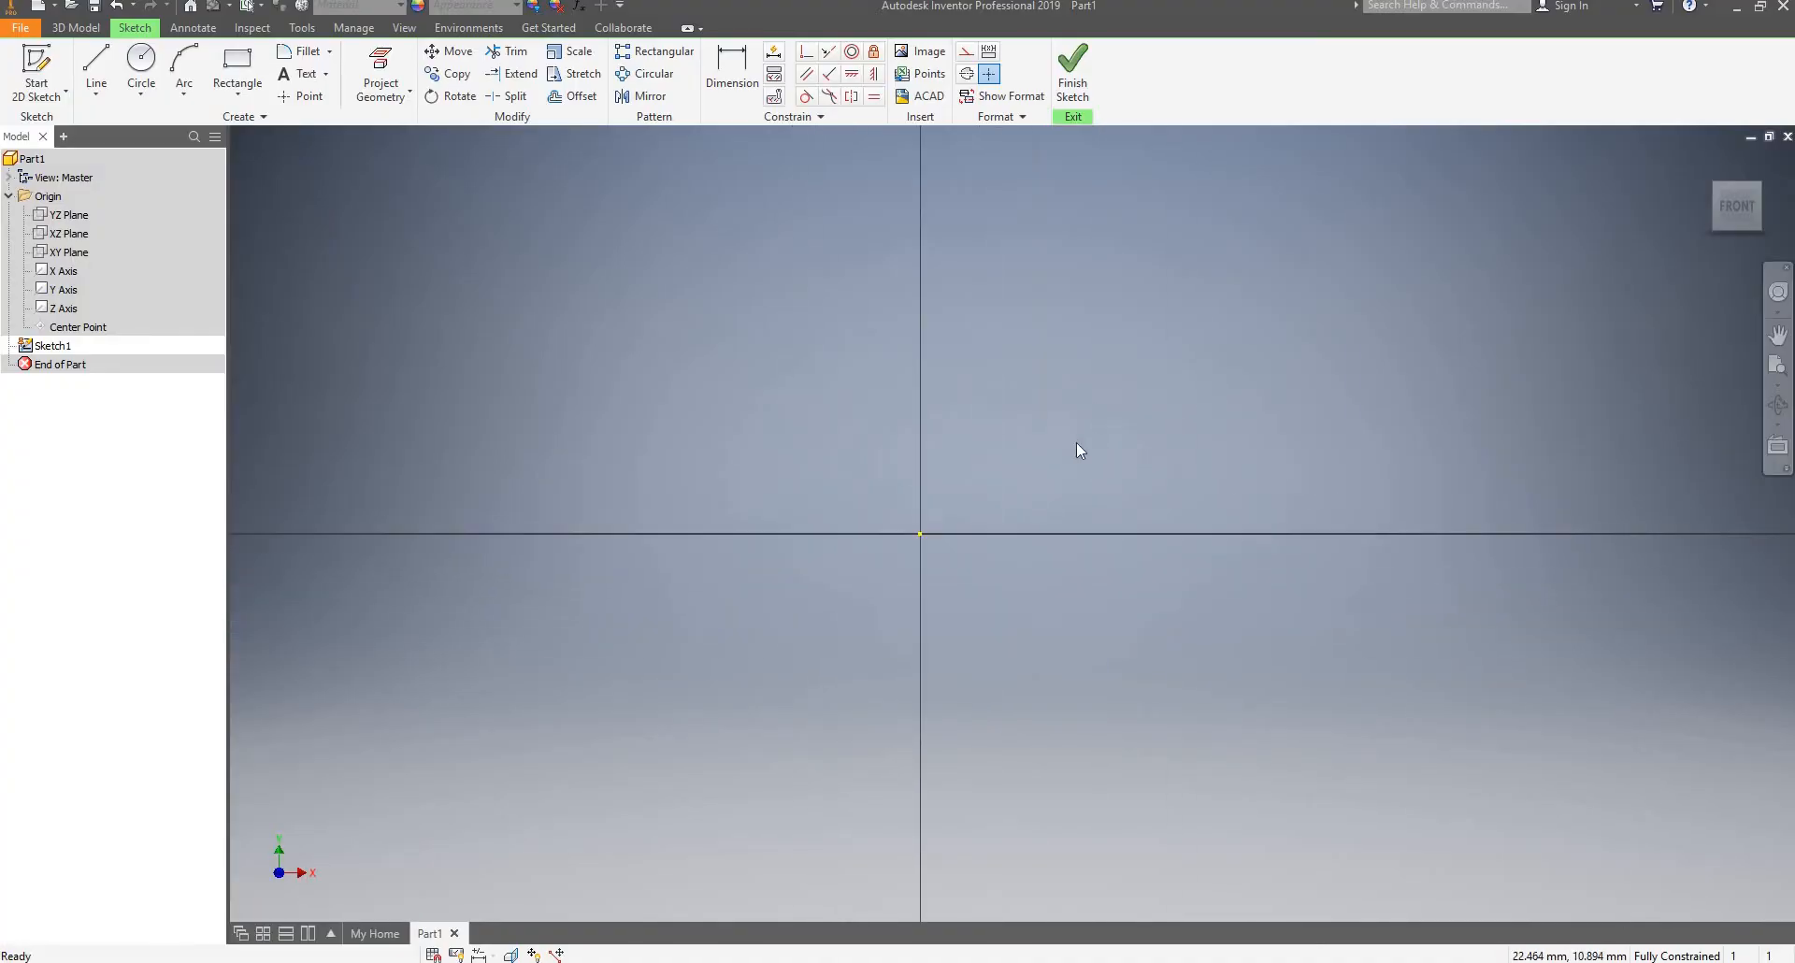
{"action": "scroll", "coordinate": [1032, 468], "scroll_direction": "down", "scroll_amount": 3}
{"action": "scroll", "coordinate": [1019, 472], "scroll_direction": "up", "scroll_amount": 4}
{"action": "scroll", "coordinate": [1002, 520], "scroll_direction": "down", "scroll_amount": 3}
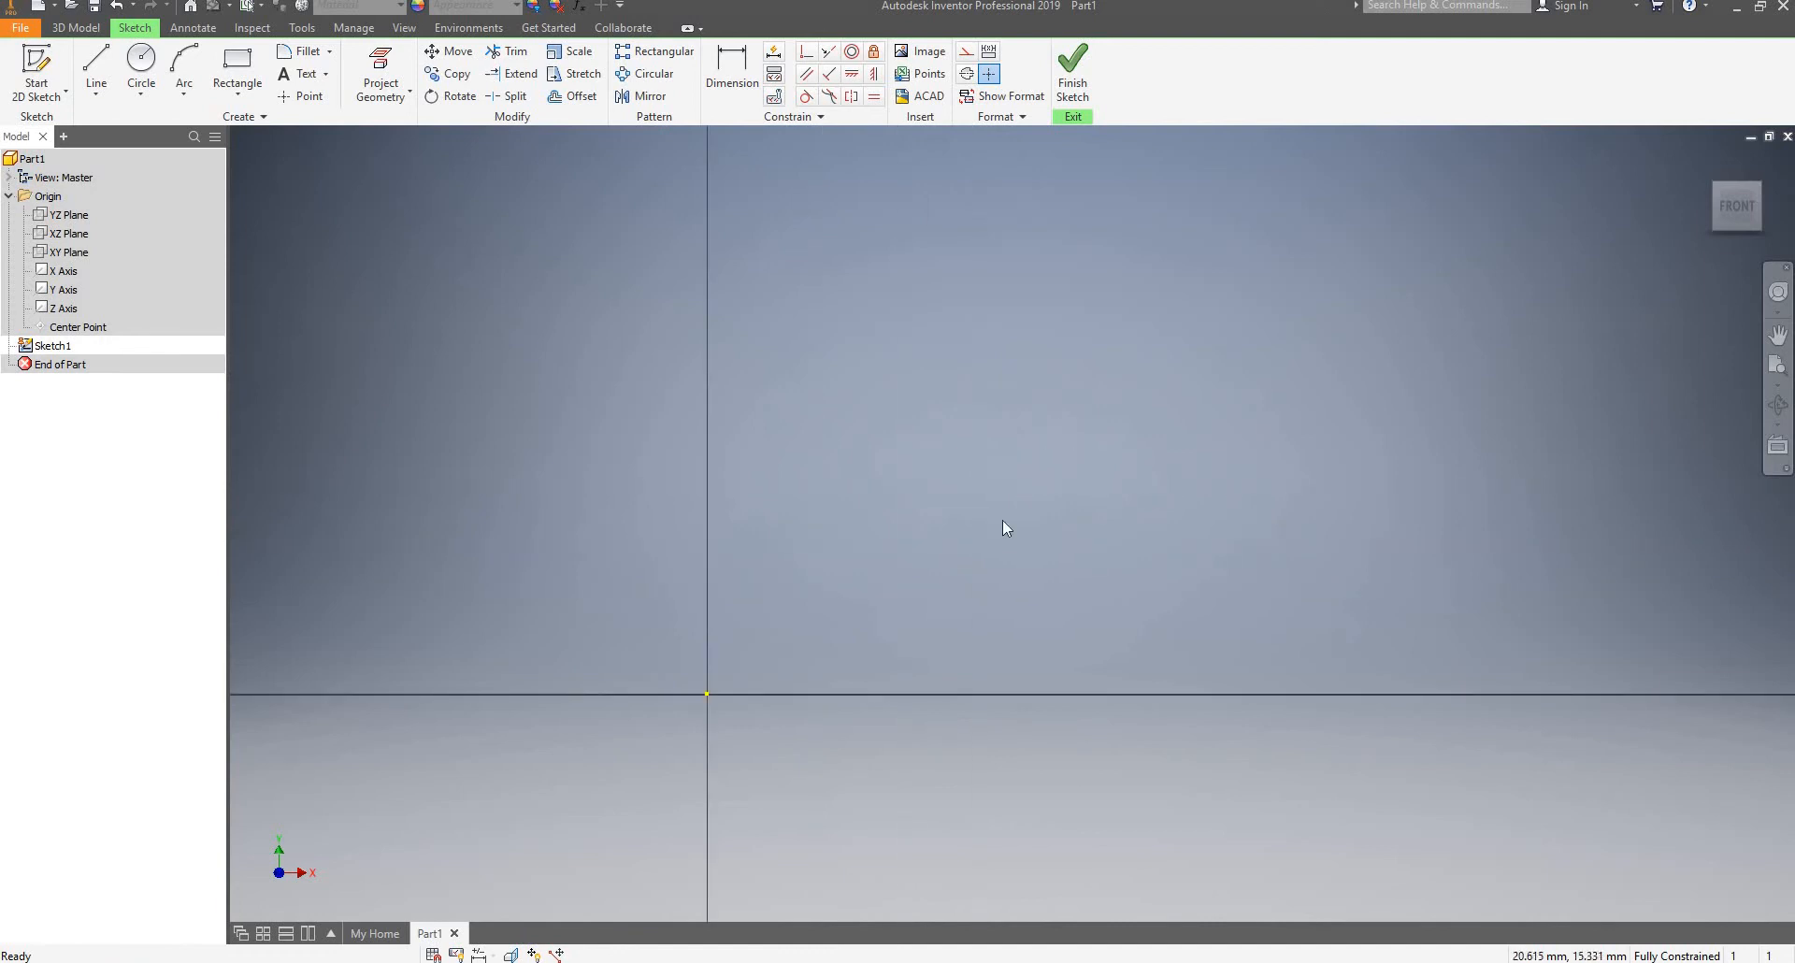
{"action": "scroll", "coordinate": [732, 450], "scroll_direction": "down", "scroll_amount": 2}
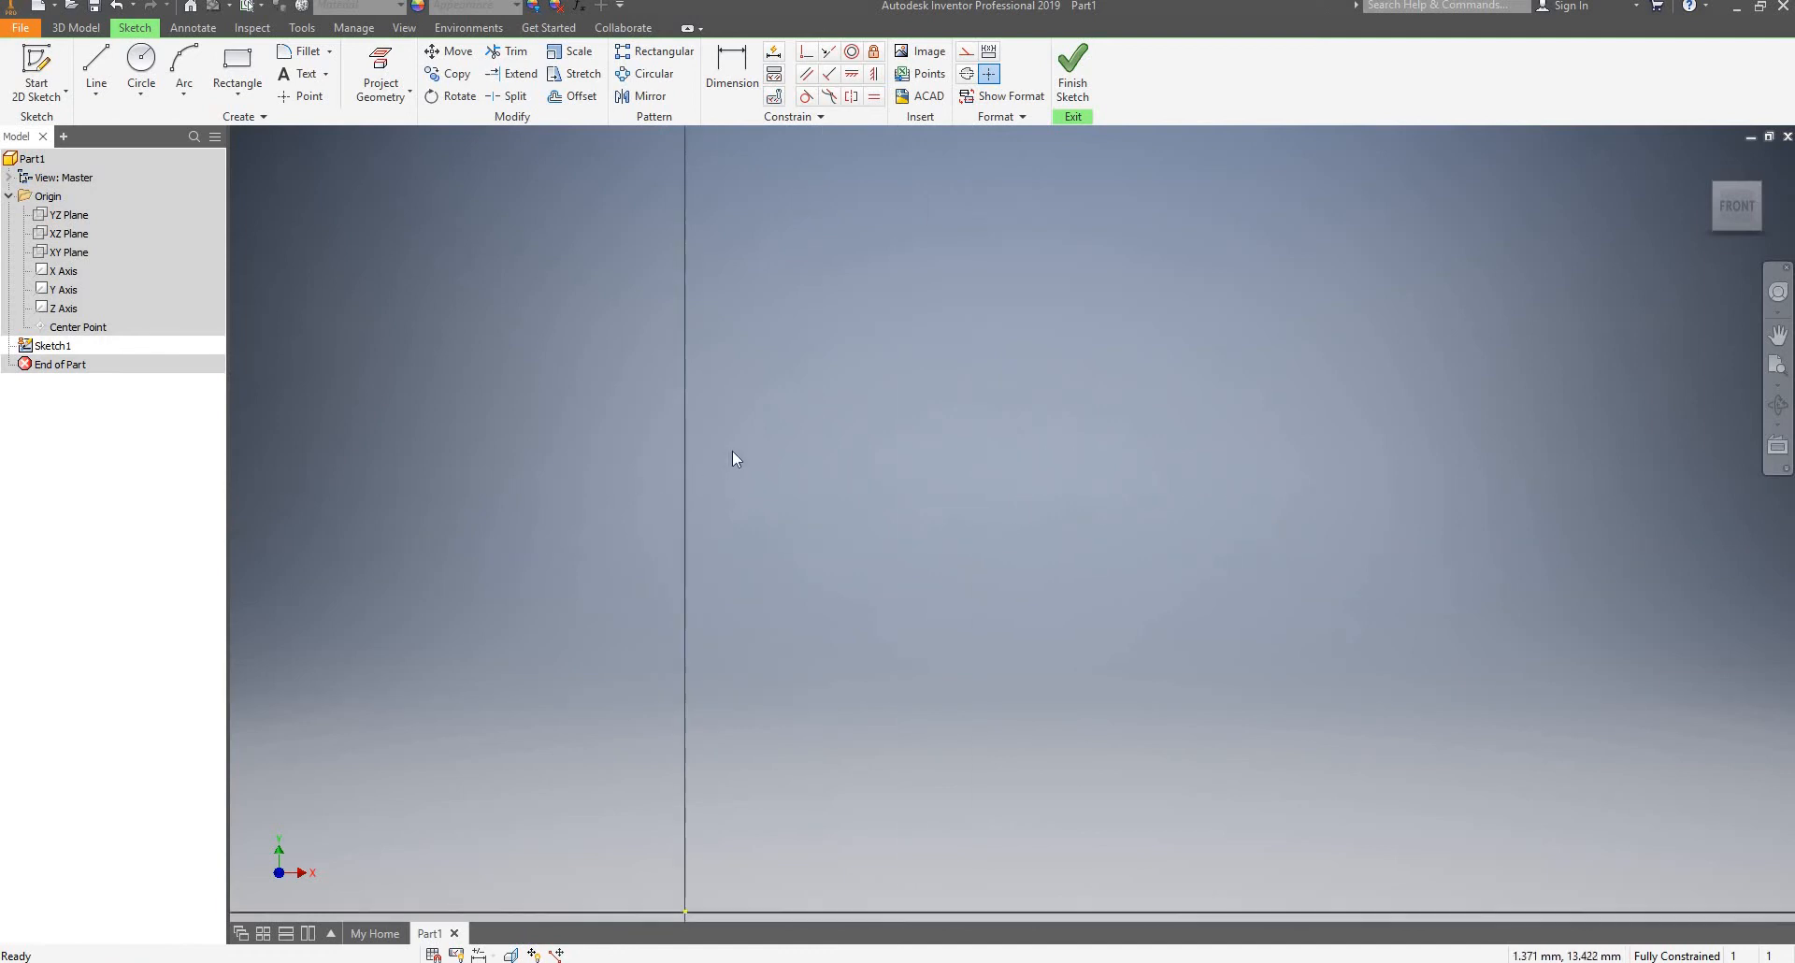
Sketch a wide two-point rectangle in the positive X and Y quadrant, clear of both axes and the origin
{"action": "scroll", "coordinate": [722, 458], "scroll_direction": "up", "scroll_amount": 8}
{"action": "scroll", "coordinate": [651, 416], "scroll_direction": "down", "scroll_amount": 4}
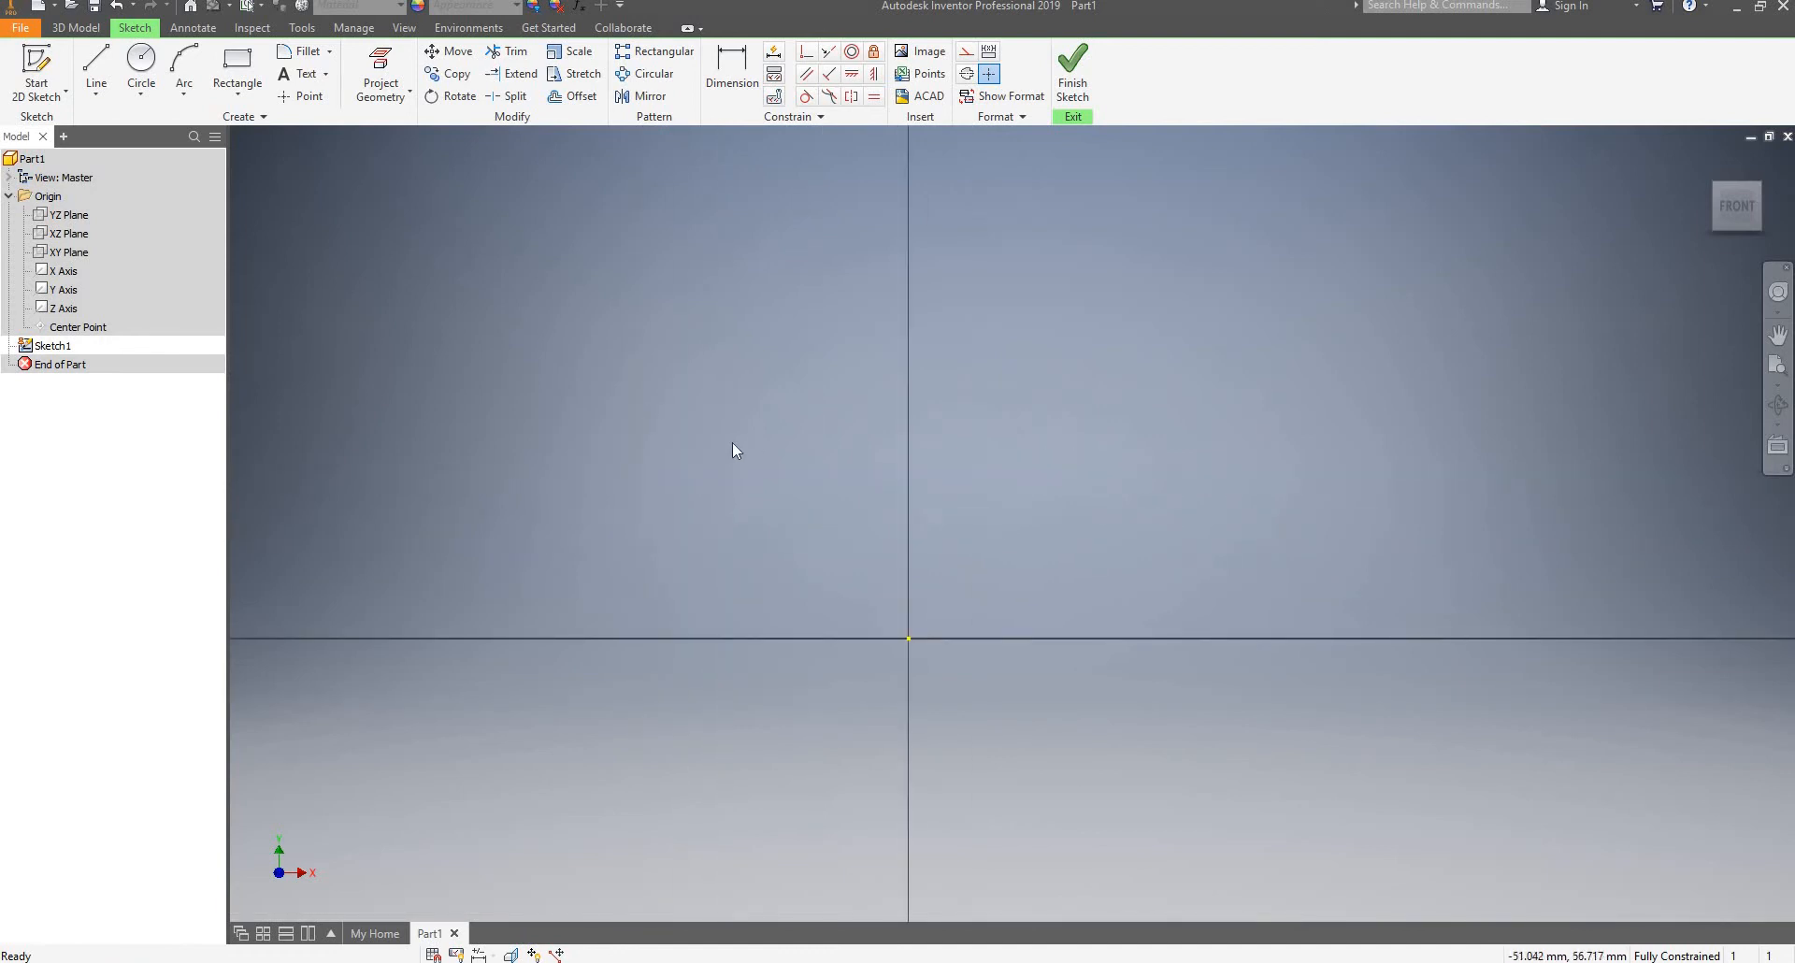
{"action": "left_click", "coordinate": [251, 61]}
{"action": "left_click", "coordinate": [971, 247]}
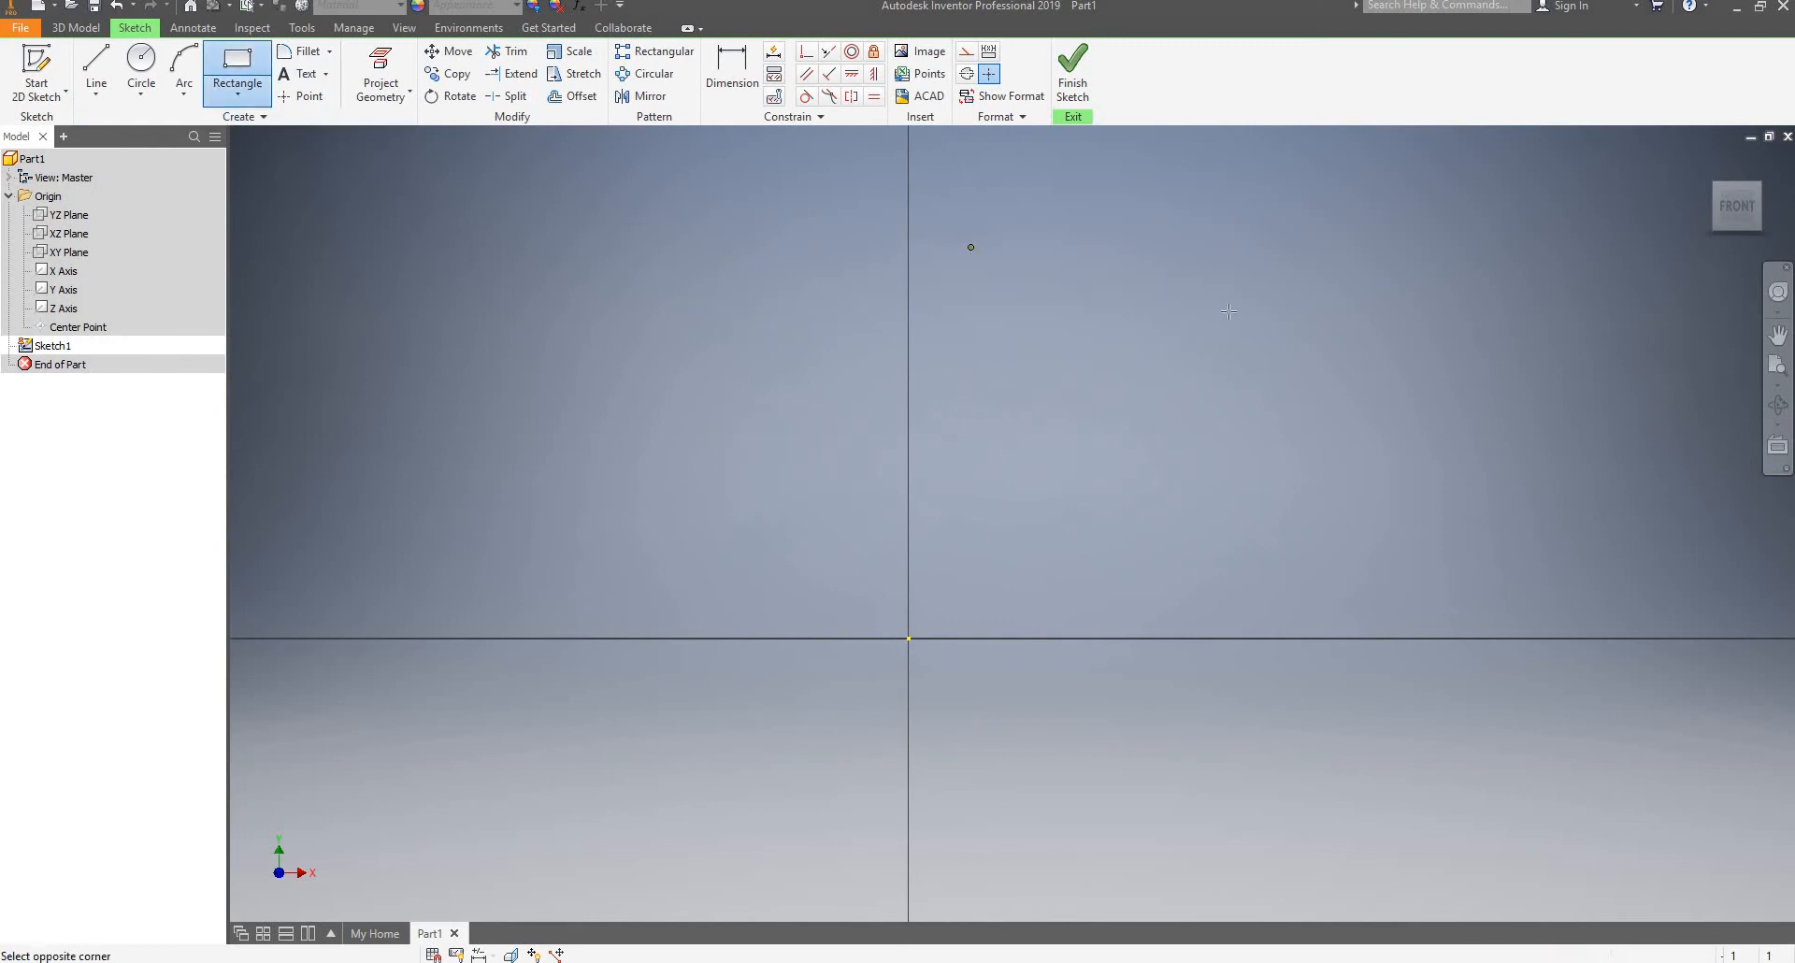
{"action": "left_click", "coordinate": [1548, 485]}
{"action": "scroll", "coordinate": [1202, 400], "scroll_direction": "down", "scroll_amount": 3}
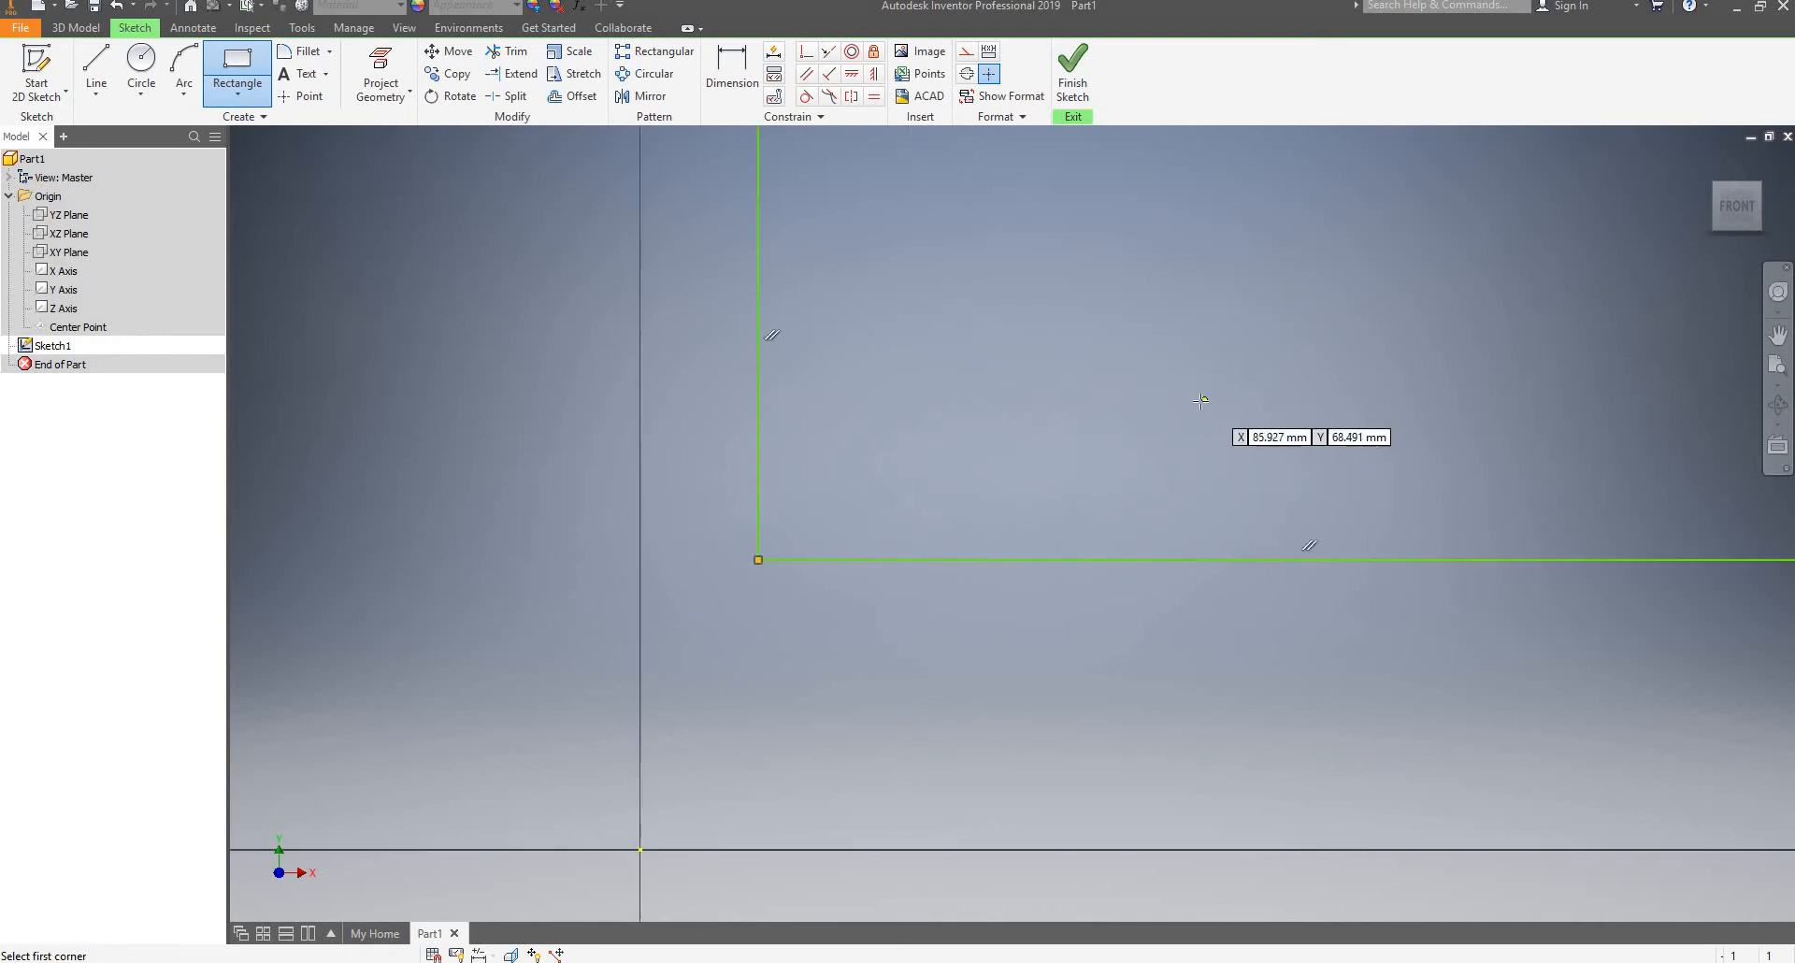
{"action": "scroll", "coordinate": [1202, 400], "scroll_direction": "up", "scroll_amount": 4}
{"action": "scroll", "coordinate": [1505, 266], "scroll_direction": "down", "scroll_amount": 2}
{"action": "key", "text": "Escape"}
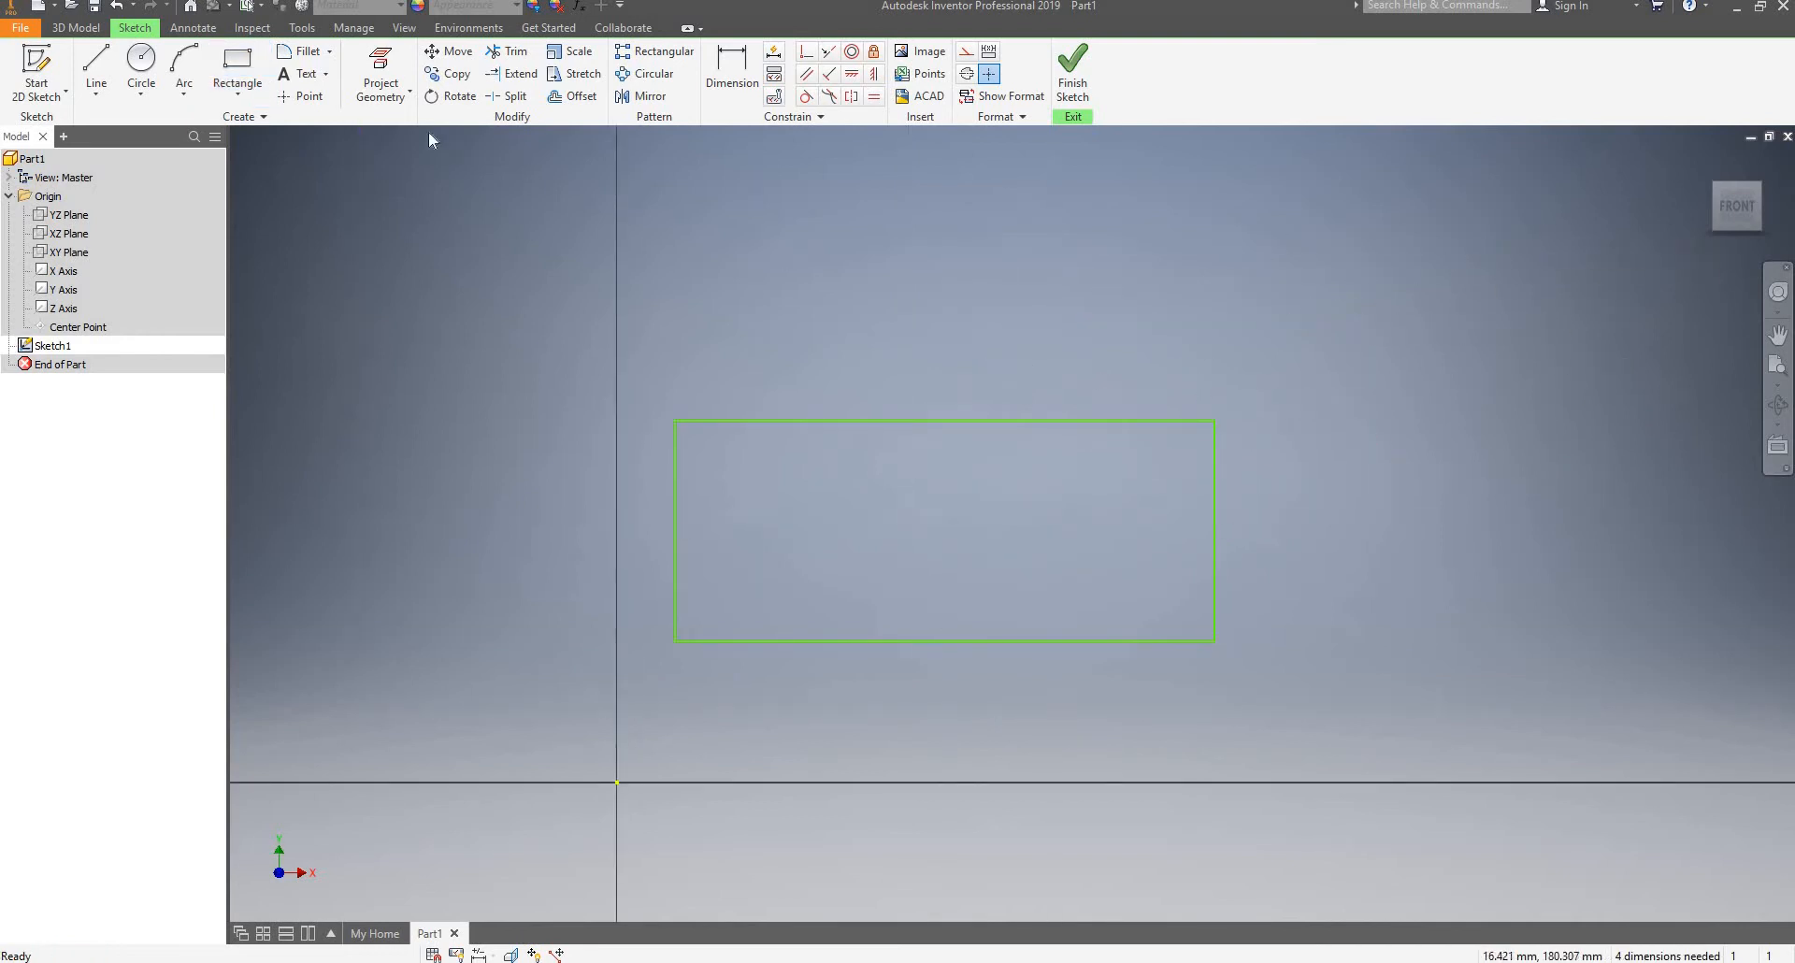
{"action": "left_click", "coordinate": [141, 64]}
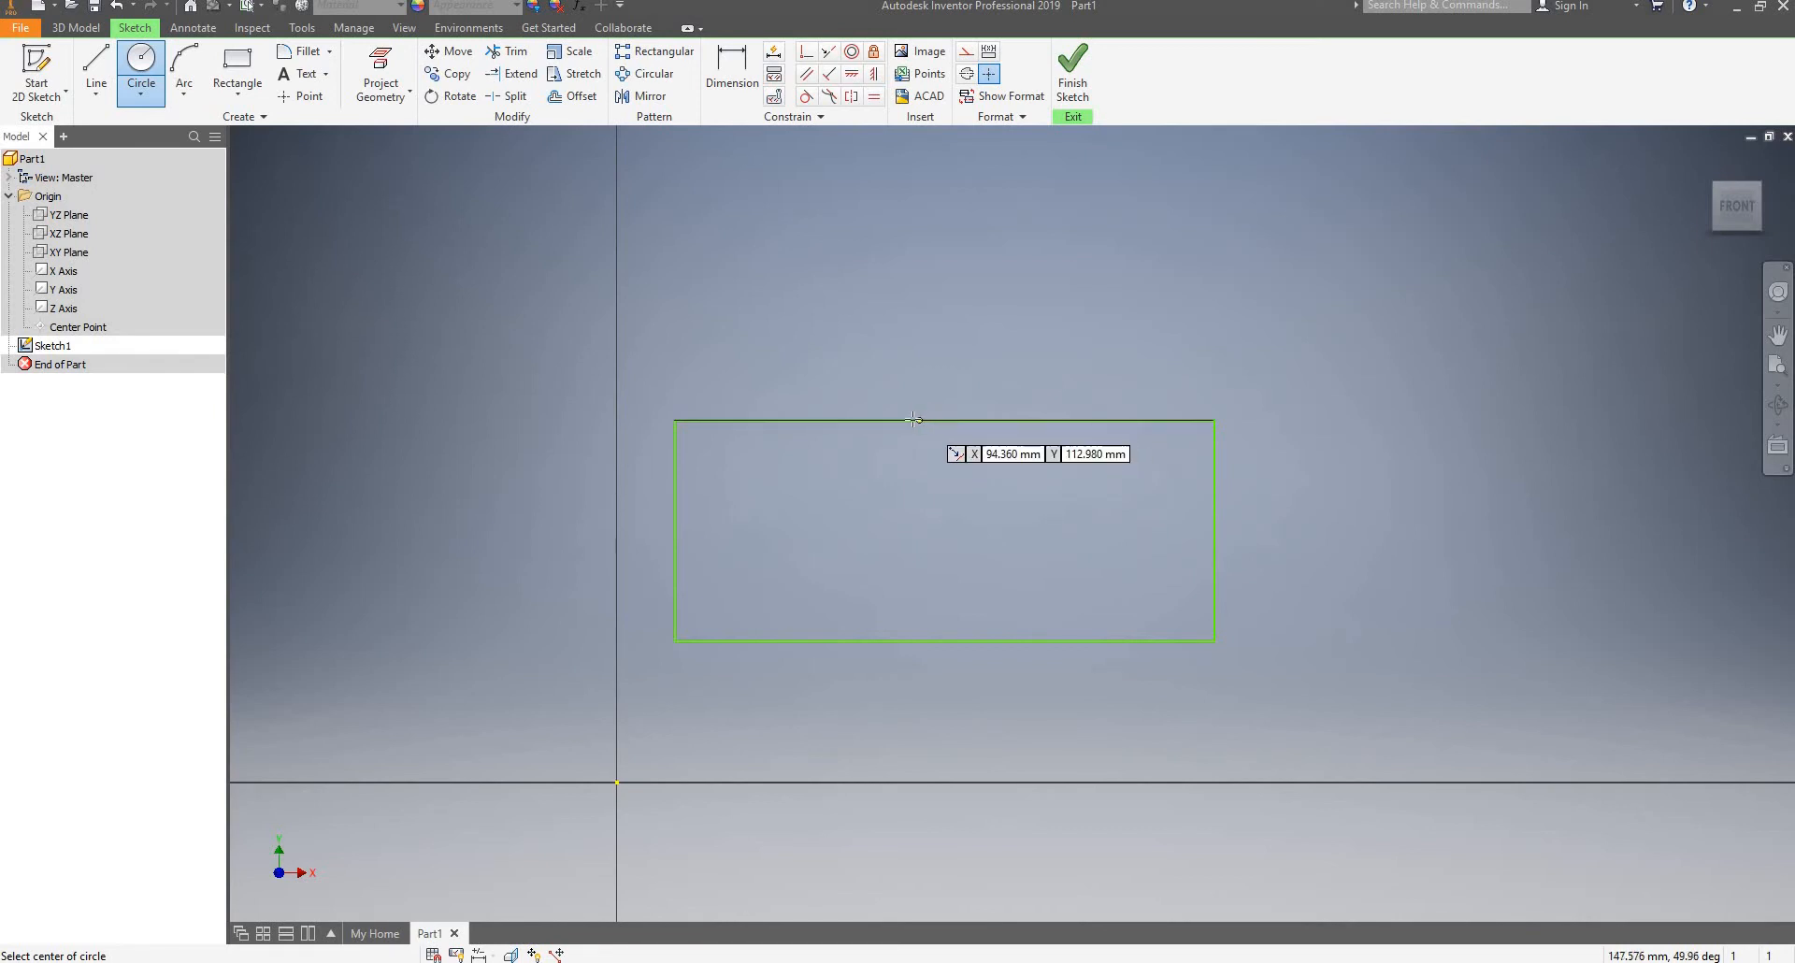
{"action": "left_click", "coordinate": [944, 418]}
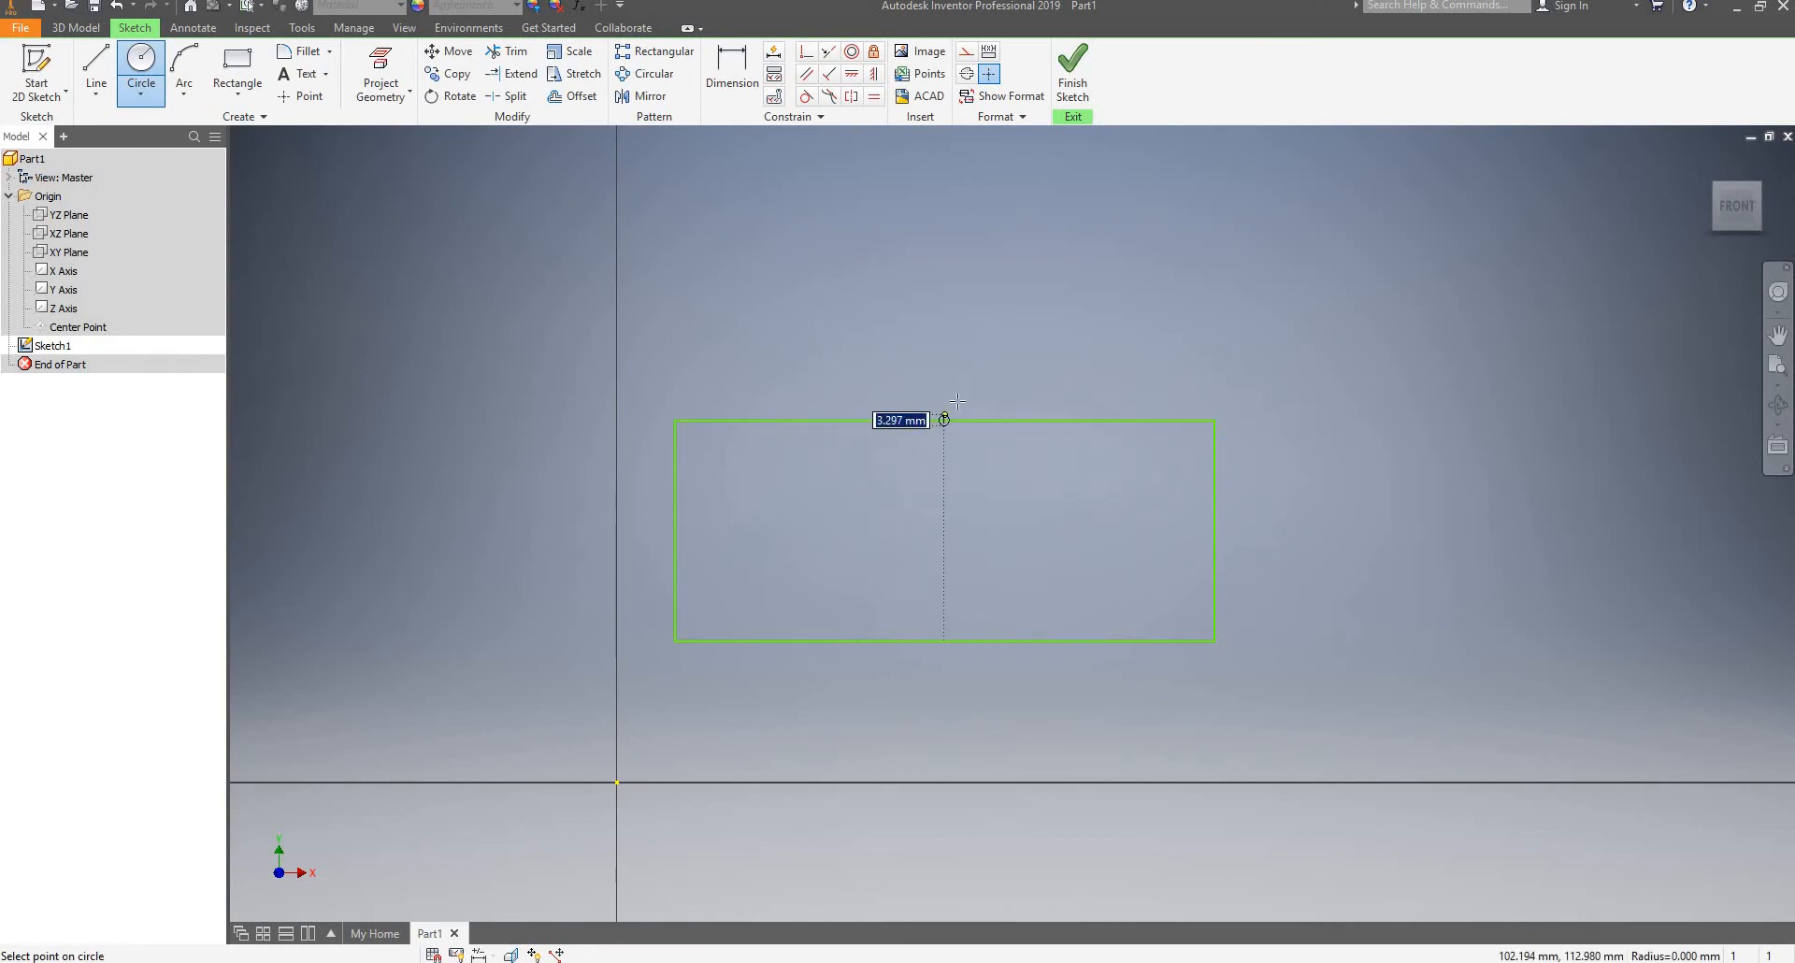
{"action": "key", "text": "Escape"}
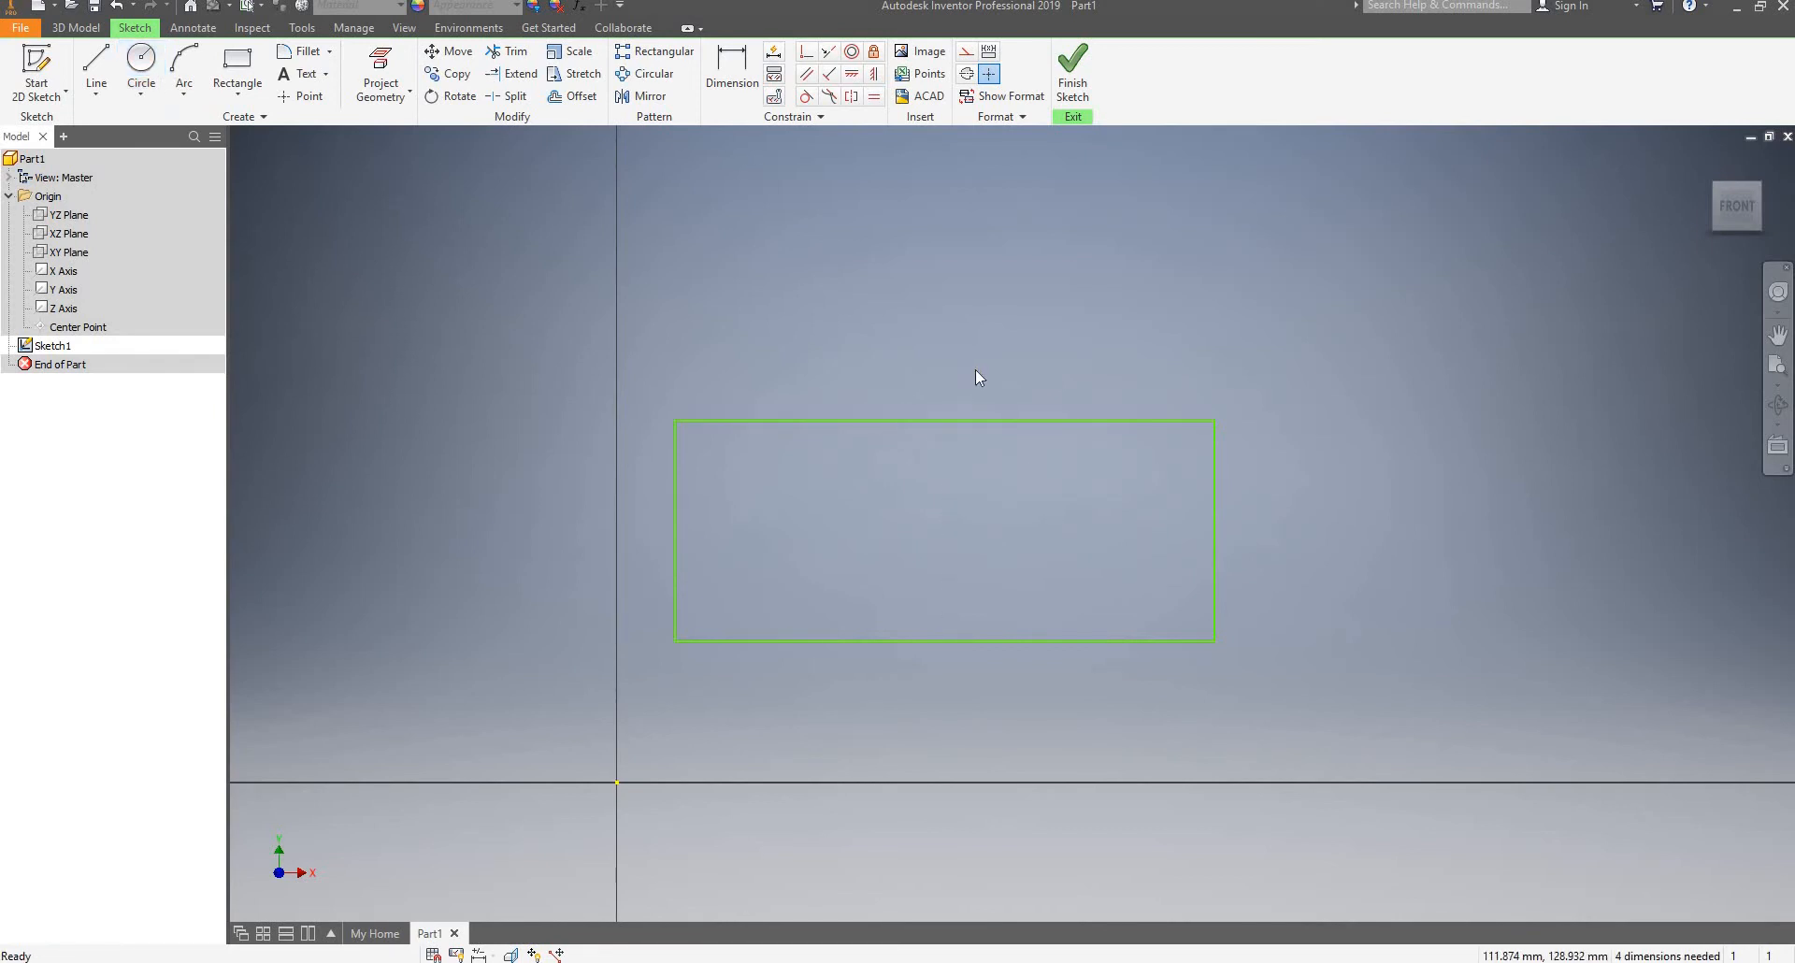
Sketch two circles, one centered on the rectangle's upper edge and a slightly larger one centered on its lower edge
{"action": "left_click", "coordinate": [141, 68]}
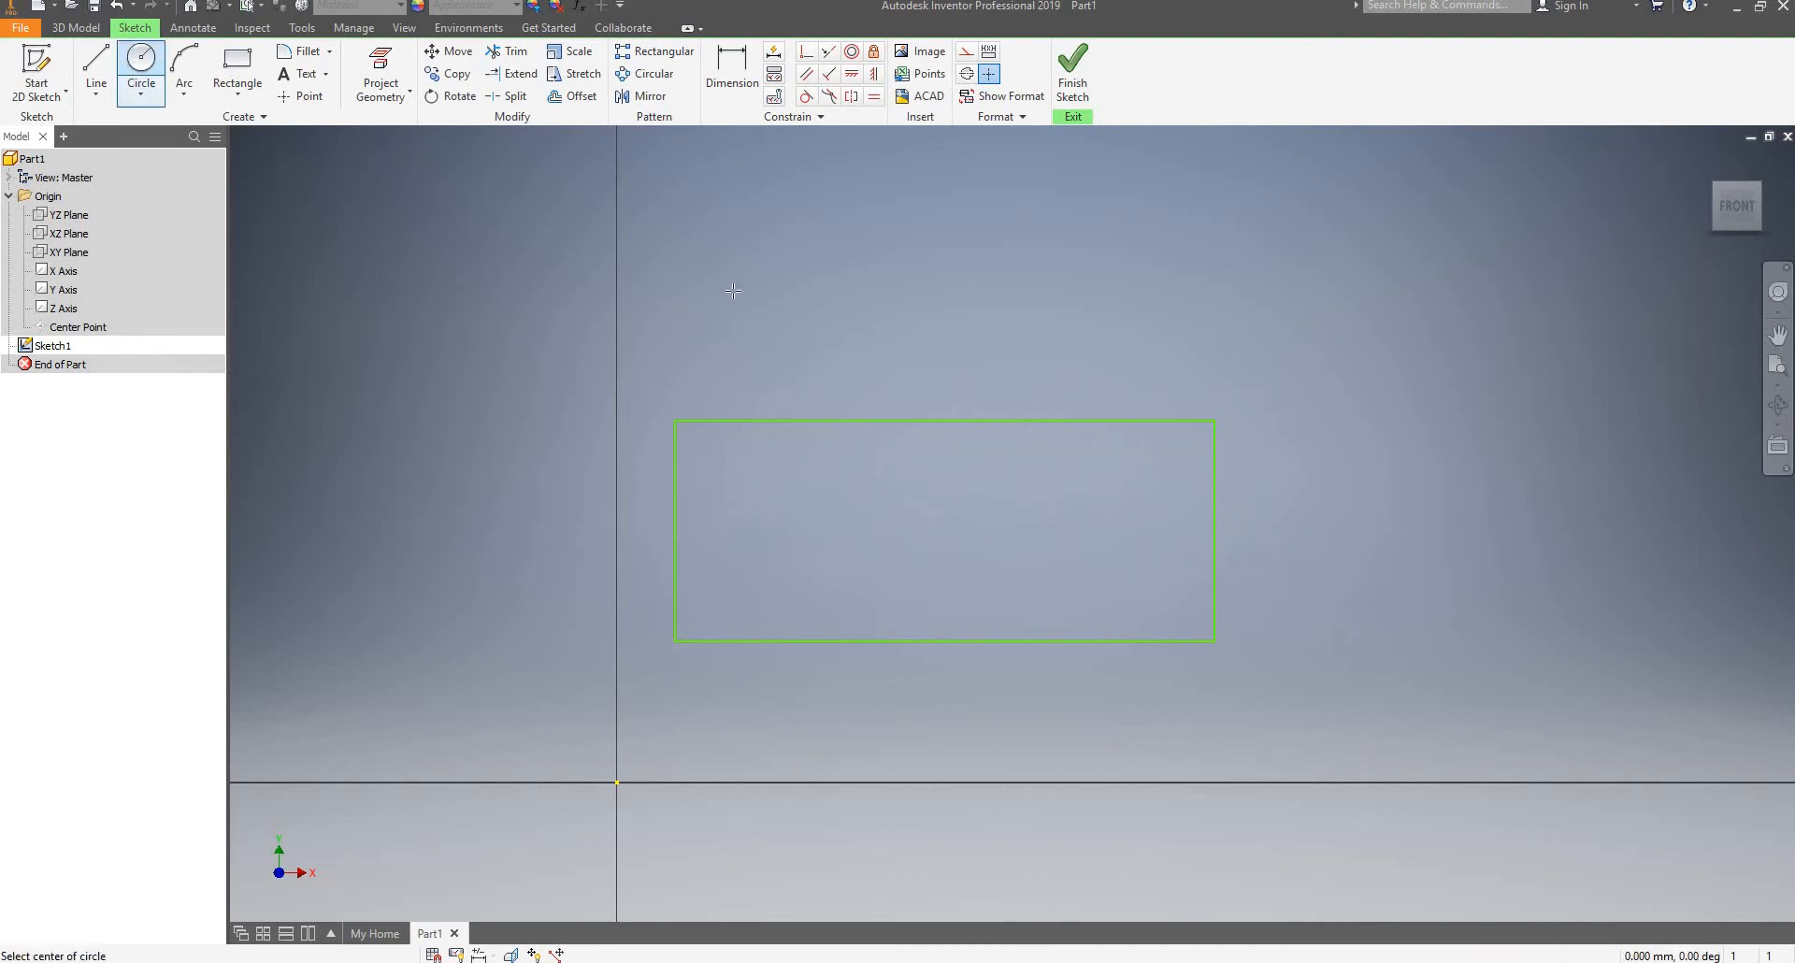
{"action": "left_click", "coordinate": [871, 420]}
{"action": "left_click", "coordinate": [832, 488]}
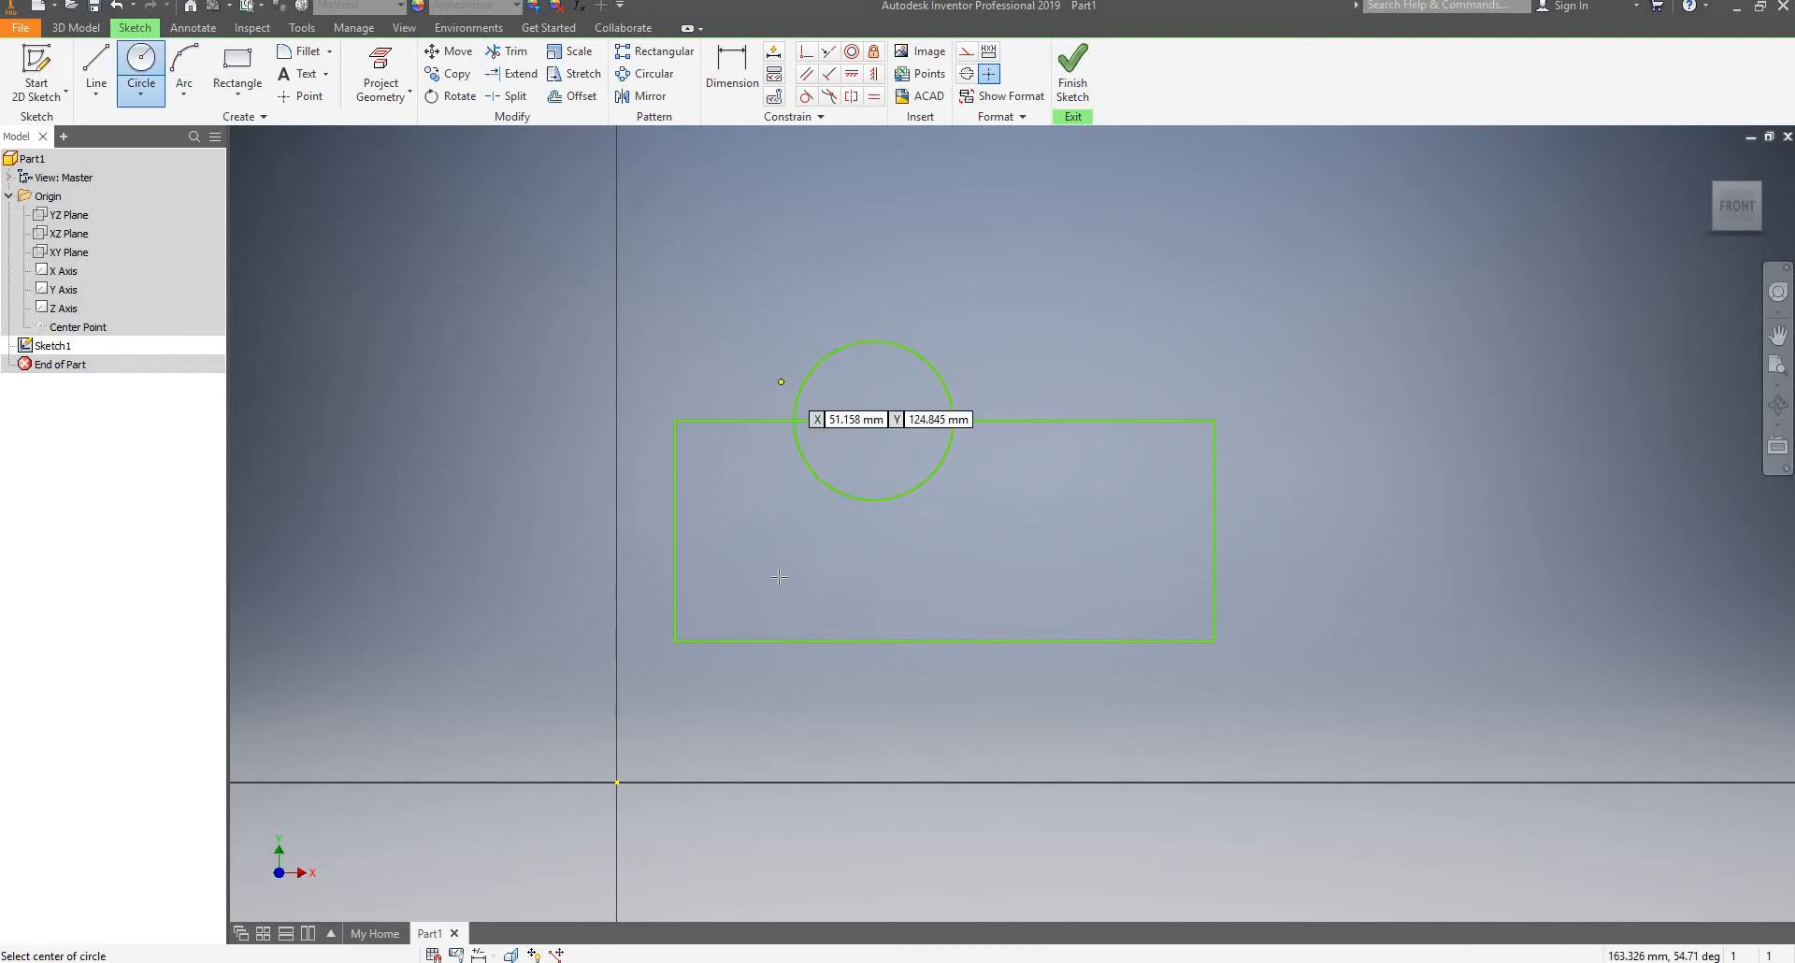
{"action": "left_click", "coordinate": [908, 640]}
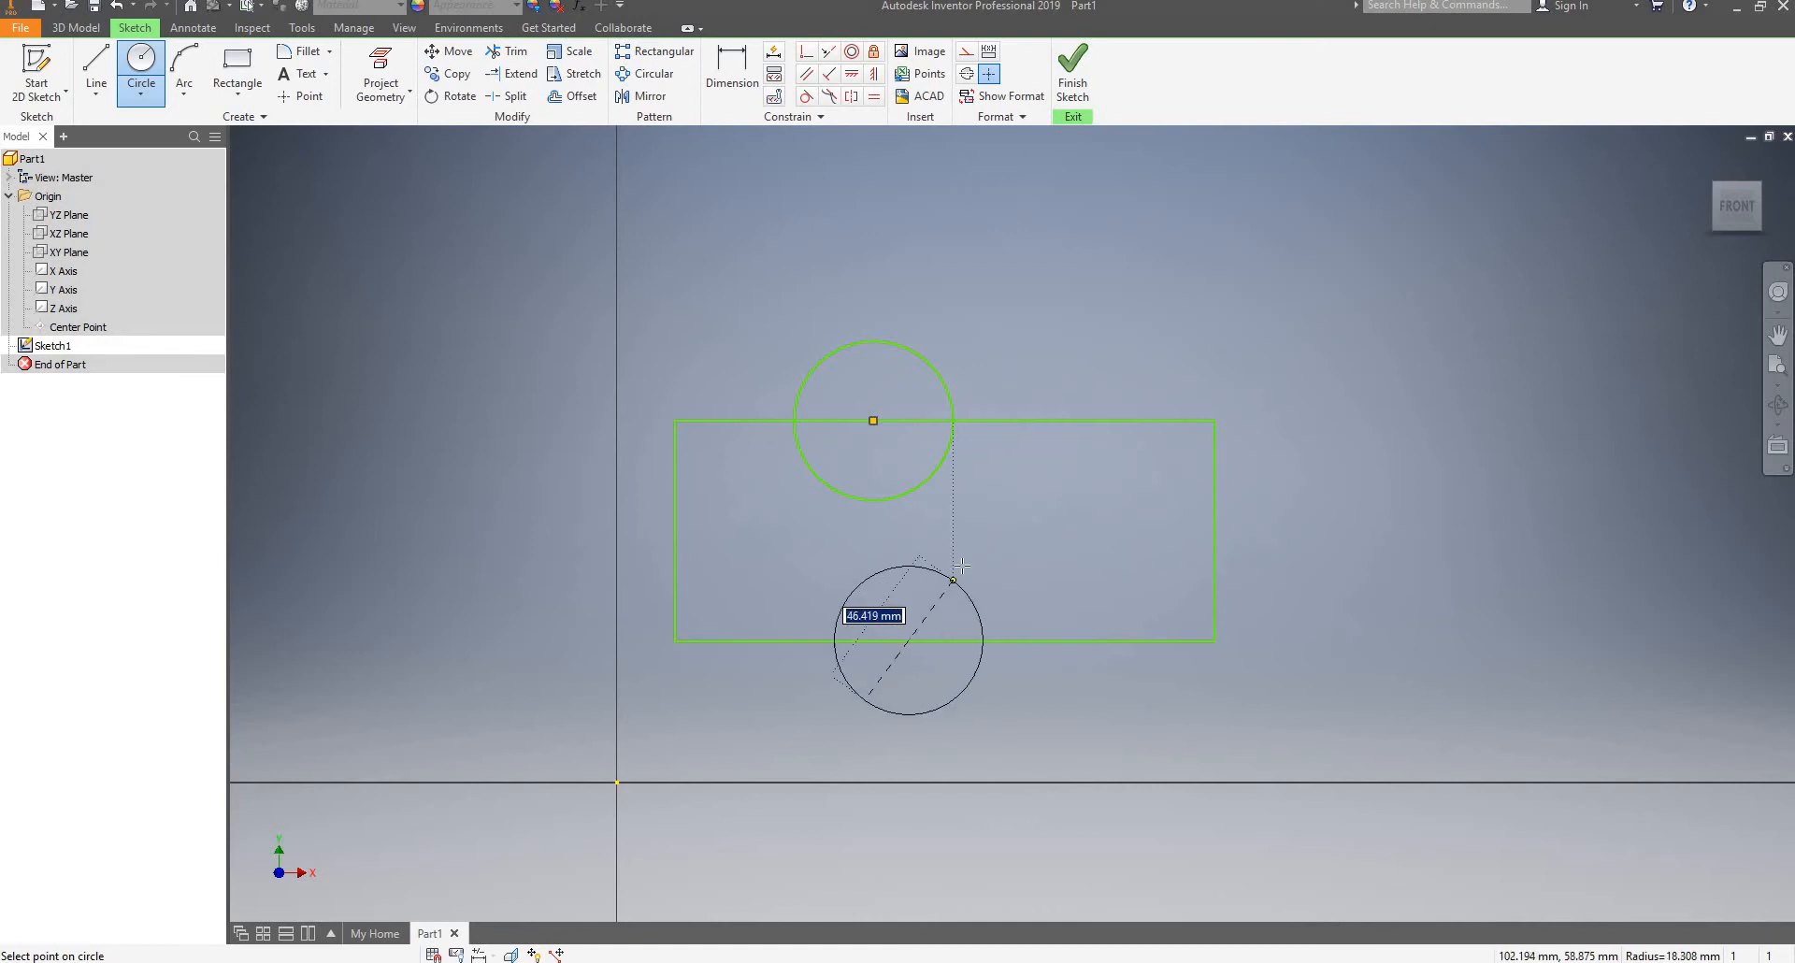
{"action": "left_click", "coordinate": [962, 565]}
{"action": "key", "text": "Escape"}
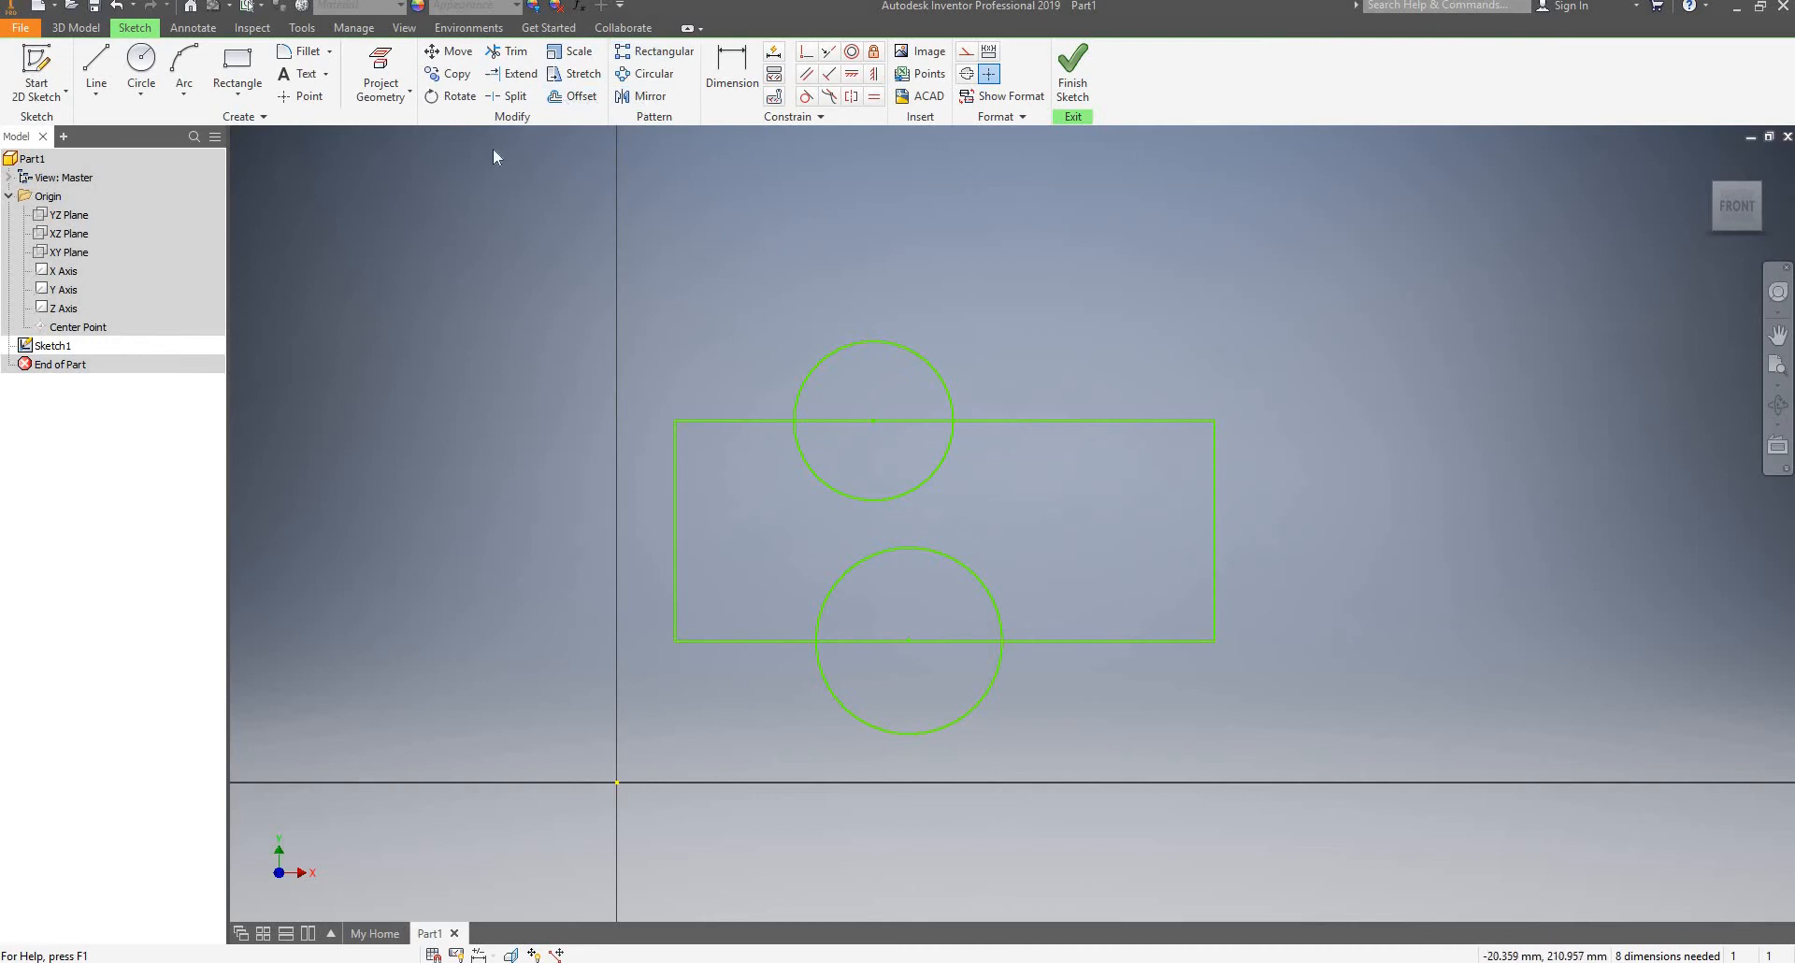
Trim the circle arcs inside the rectangle and the edge segments inside both circles, leaving one outline with two outward bulges
{"action": "left_click", "coordinate": [866, 499]}
{"action": "left_click", "coordinate": [901, 422]}
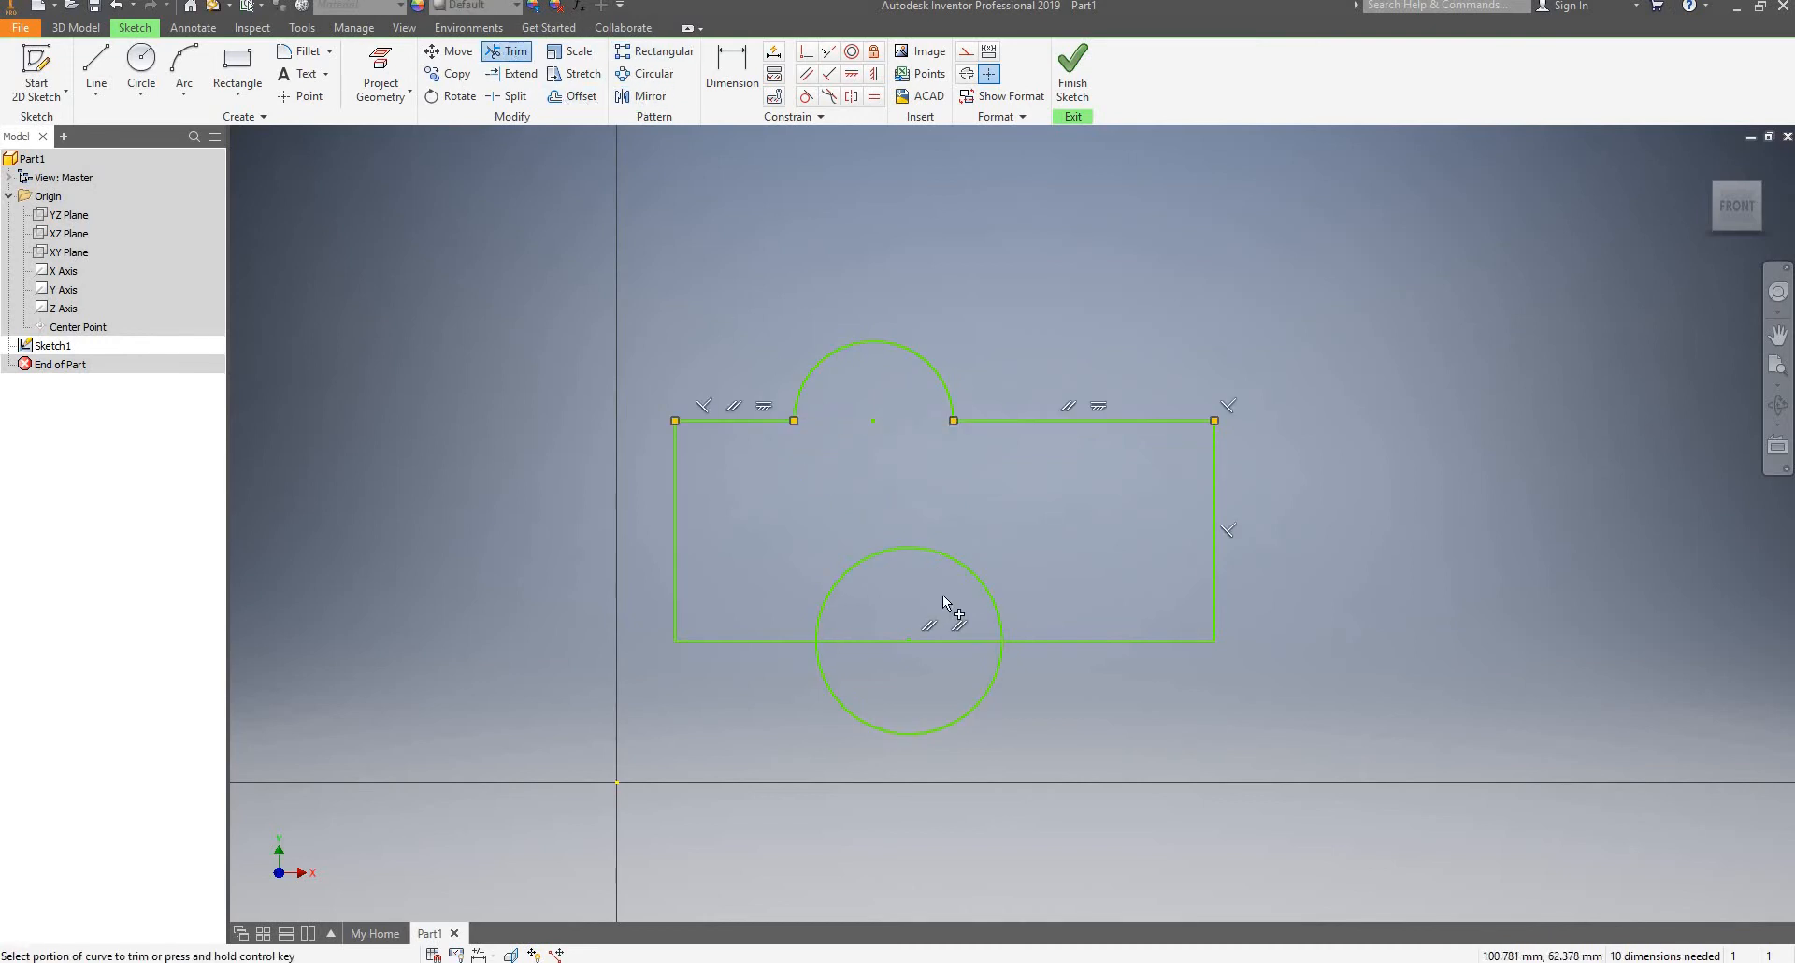
{"action": "left_click", "coordinate": [931, 554]}
{"action": "left_click", "coordinate": [944, 641]}
{"action": "key", "text": "Escape"}
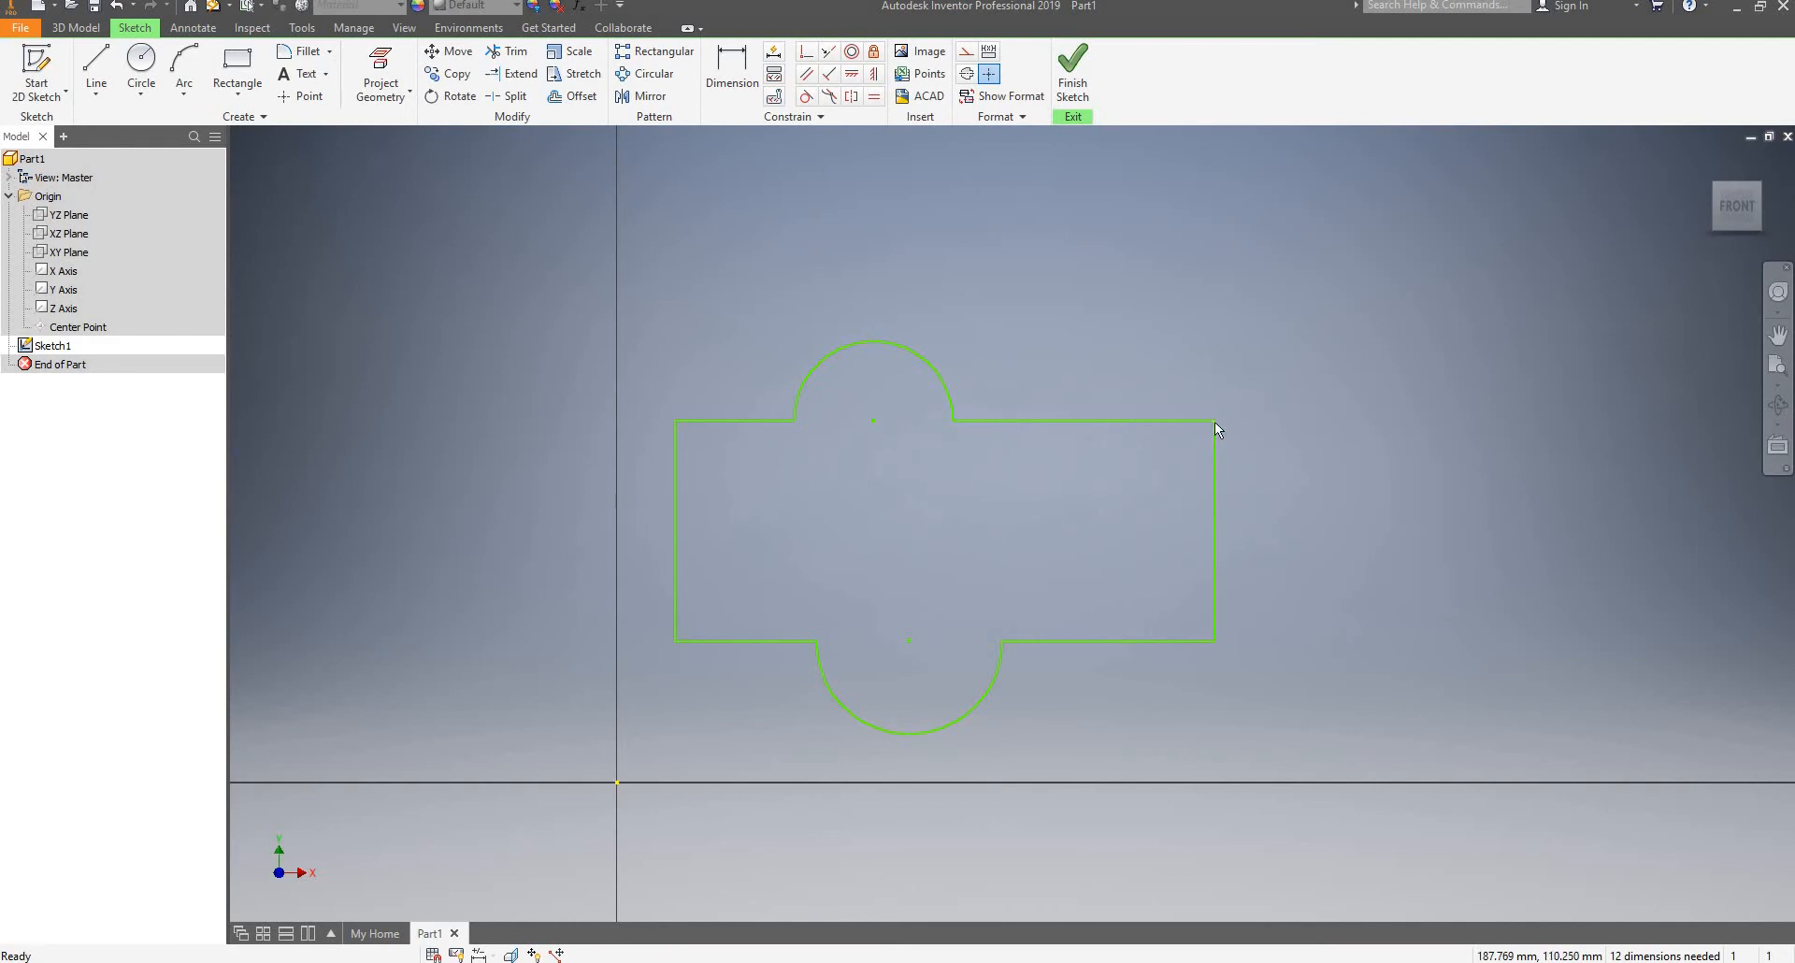
Reshape the unconstrained outline slightly by moving its upper-right corner, its right edge and the upper edge beside that corner
{"action": "left_click_drag", "start_coordinate": [1214, 421], "coordinate": [1135, 463]}
{"action": "mouse_move", "coordinate": [1238, 501]}
{"action": "left_mouse_down"}
{"action": "mouse_move", "coordinate": [1089, 509]}
{"action": "mouse_move", "coordinate": [1384, 478]}
{"action": "mouse_move", "coordinate": [1261, 487]}
{"action": "left_mouse_up"}
{"action": "left_click_drag", "start_coordinate": [1066, 458], "coordinate": [1114, 430]}
Sketch a separate slanted line about 129 mm long at about 44 degrees, to the right of the outline
{"action": "scroll", "coordinate": [906, 441], "scroll_direction": "down", "scroll_amount": 6}
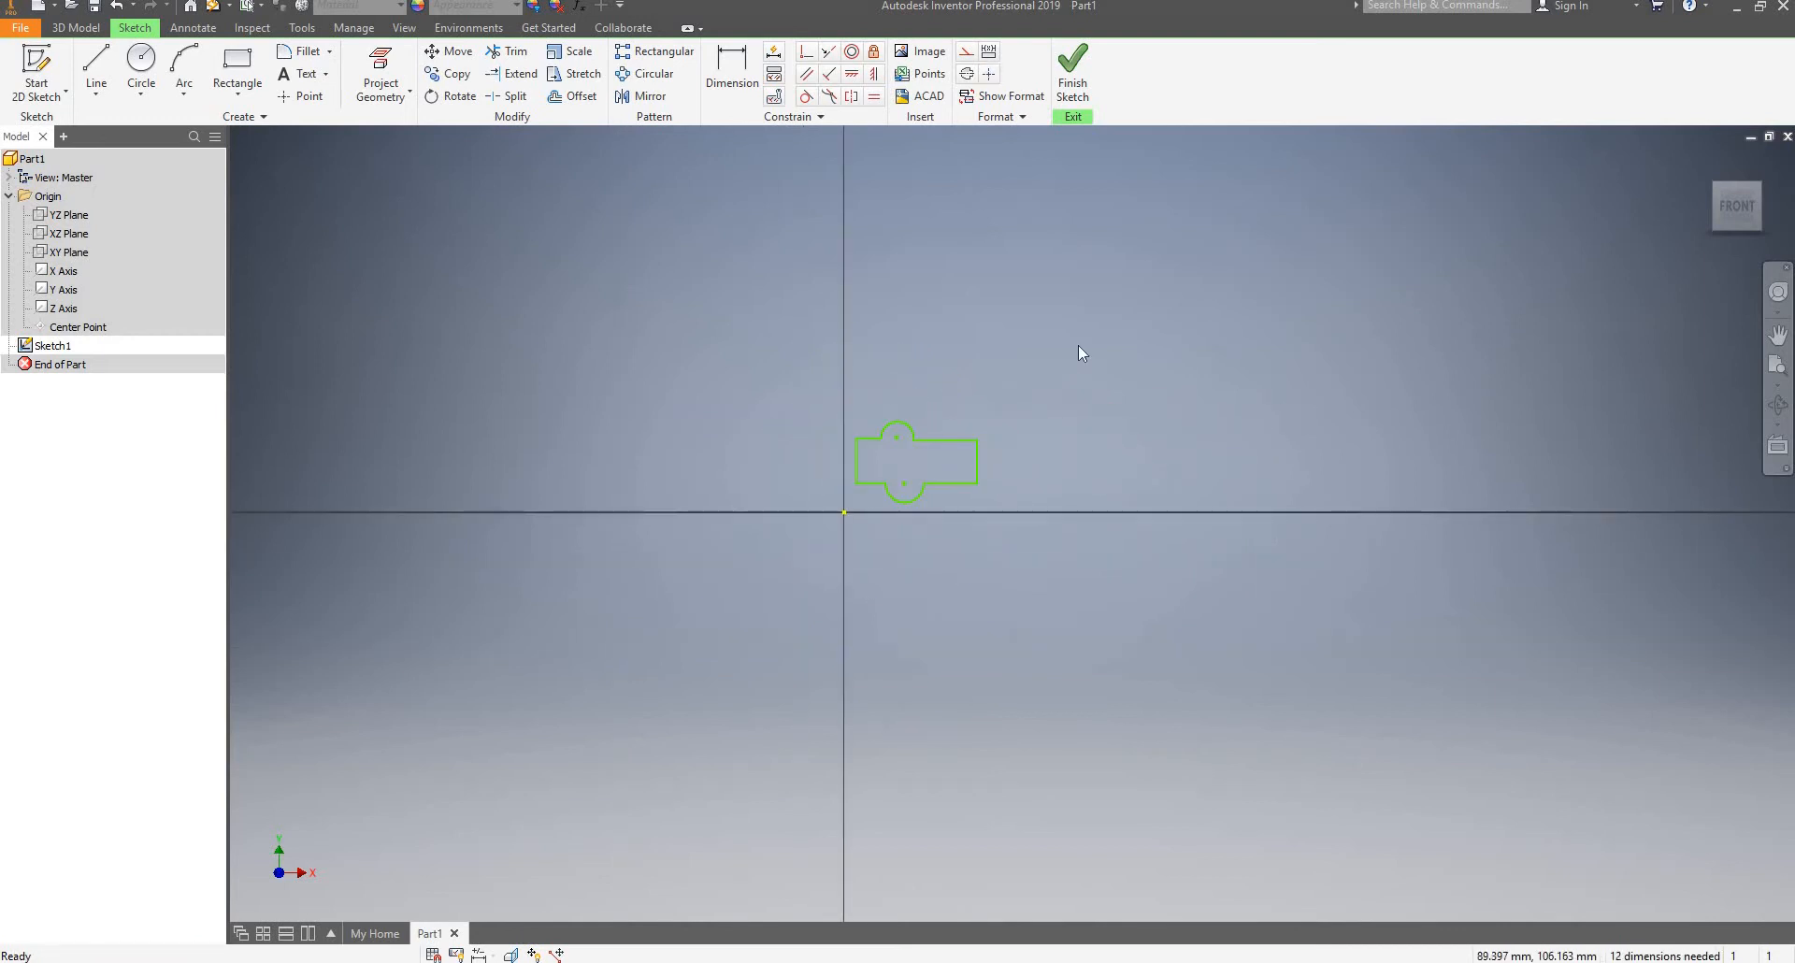
{"action": "scroll", "coordinate": [1079, 345], "scroll_direction": "up", "scroll_amount": 7}
{"action": "scroll", "coordinate": [1035, 384], "scroll_direction": "down", "scroll_amount": 2}
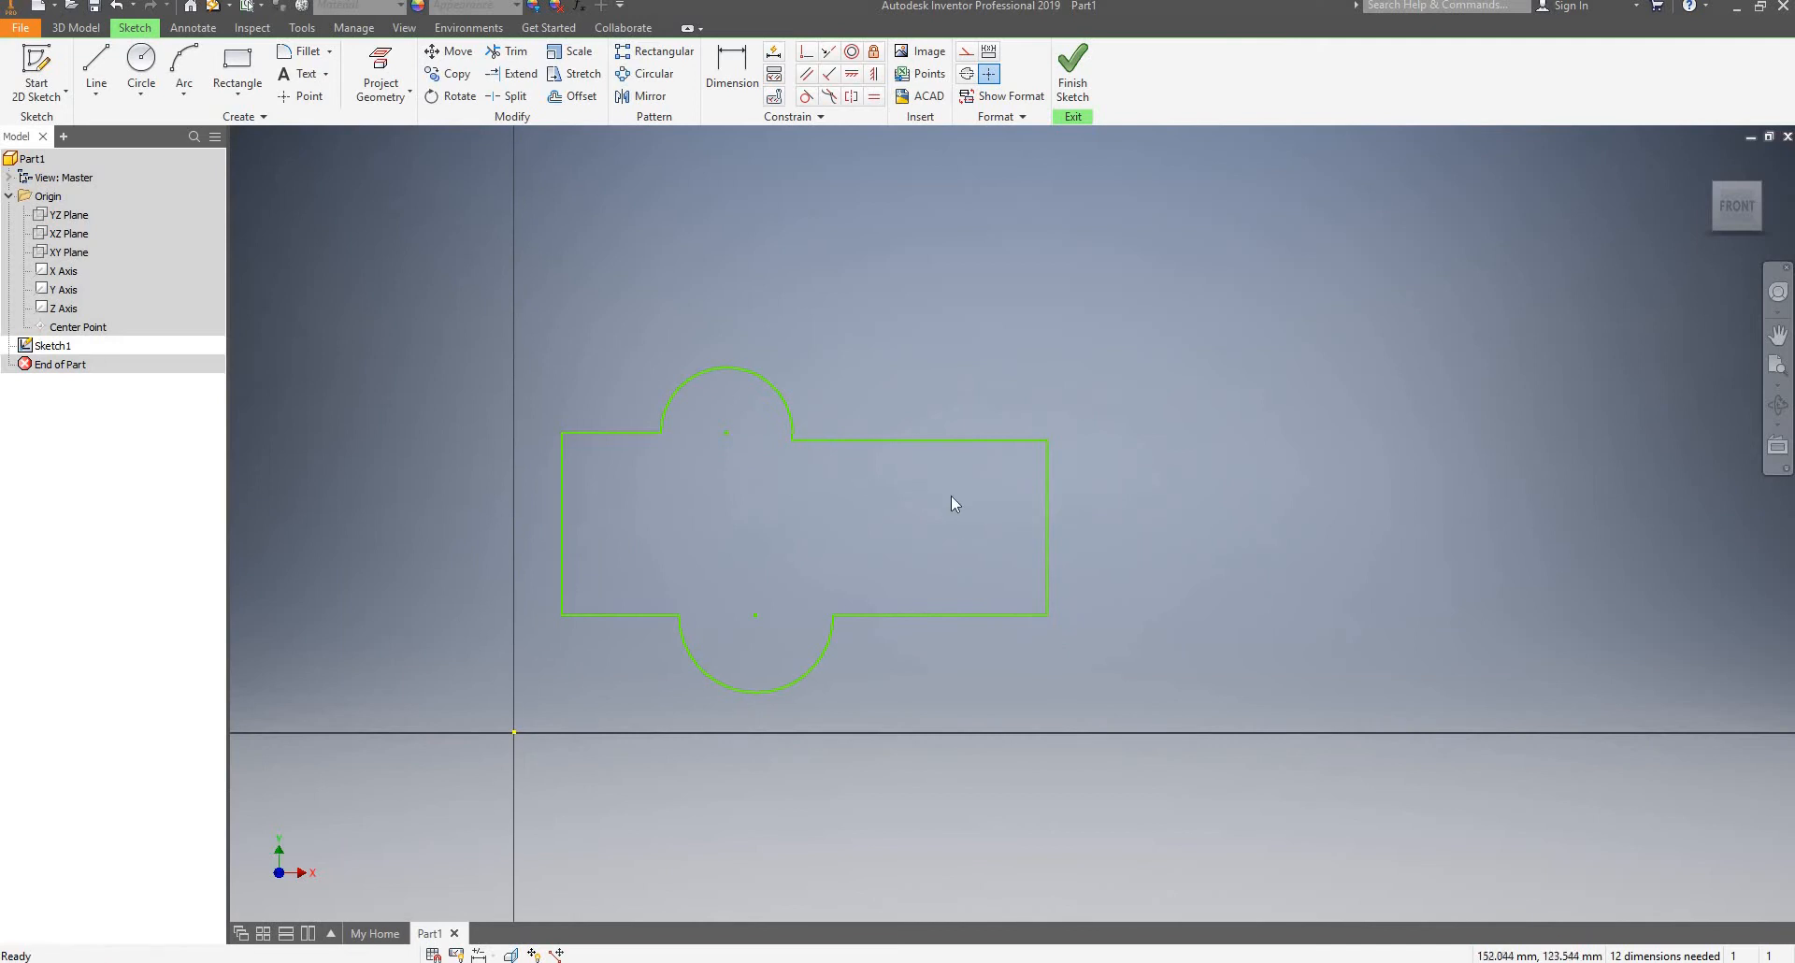
{"action": "scroll", "coordinate": [951, 501], "scroll_direction": "up", "scroll_amount": 3}
{"action": "scroll", "coordinate": [593, 473], "scroll_direction": "down", "scroll_amount": 3}
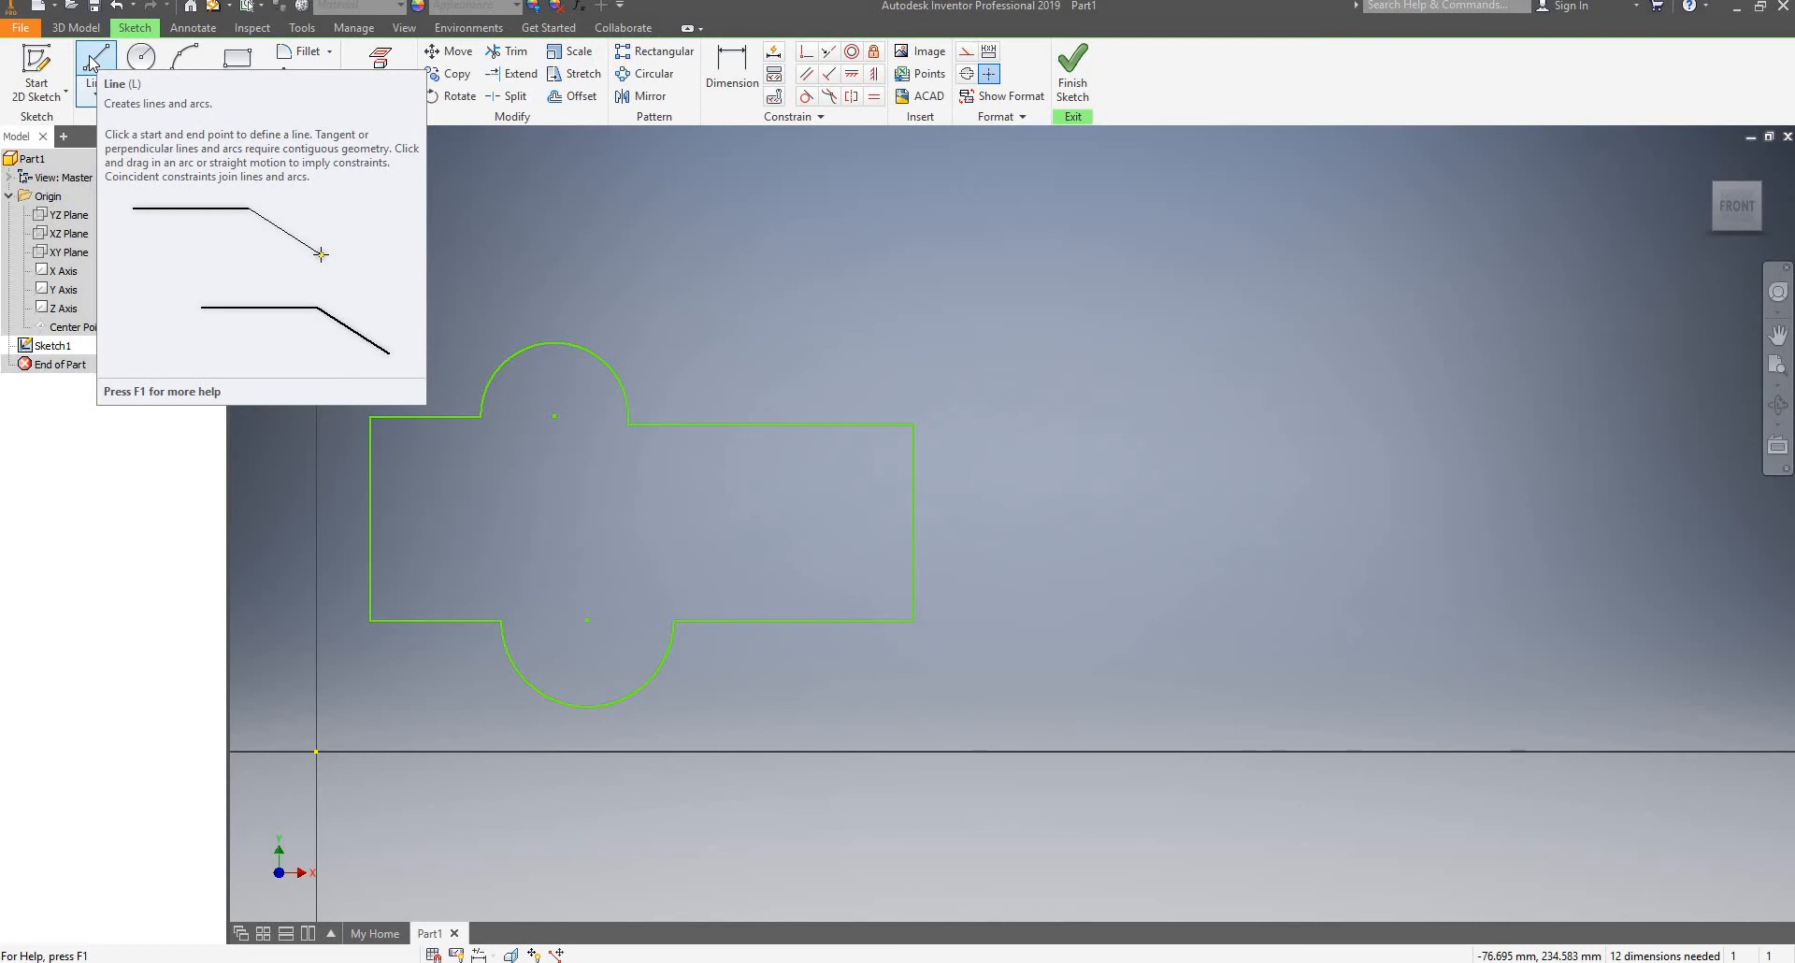
{"action": "left_click", "coordinate": [91, 64]}
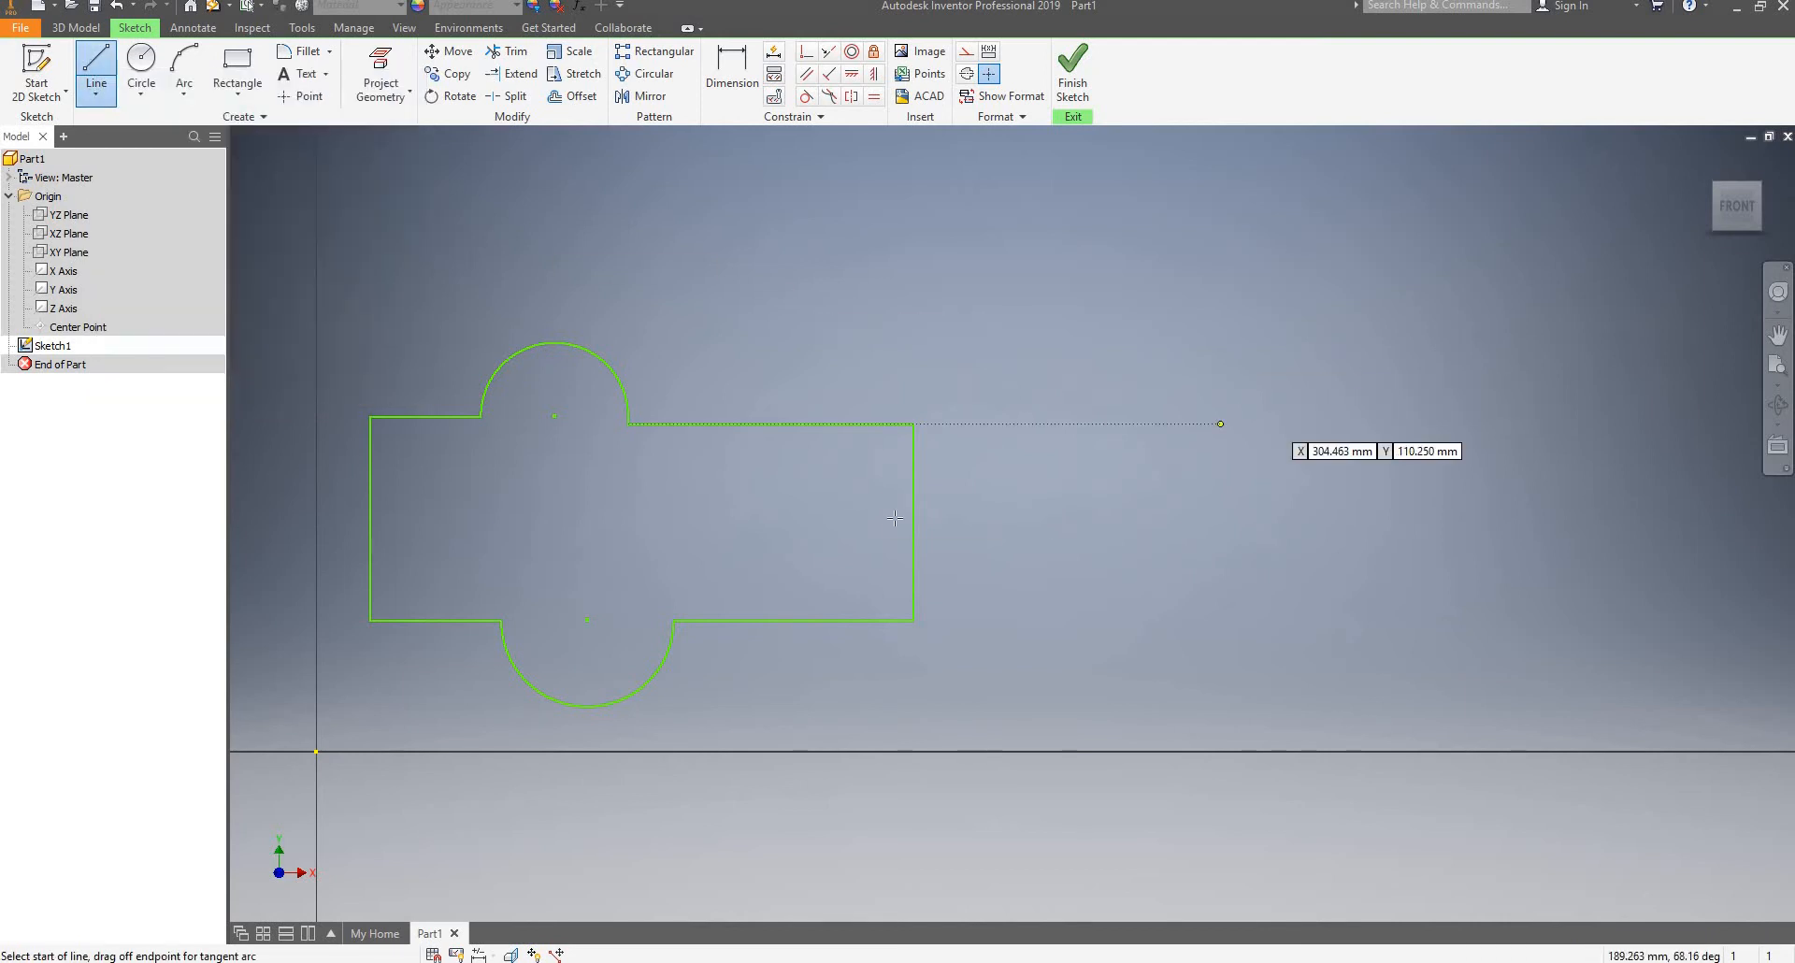
{"action": "left_click", "coordinate": [1134, 542]}
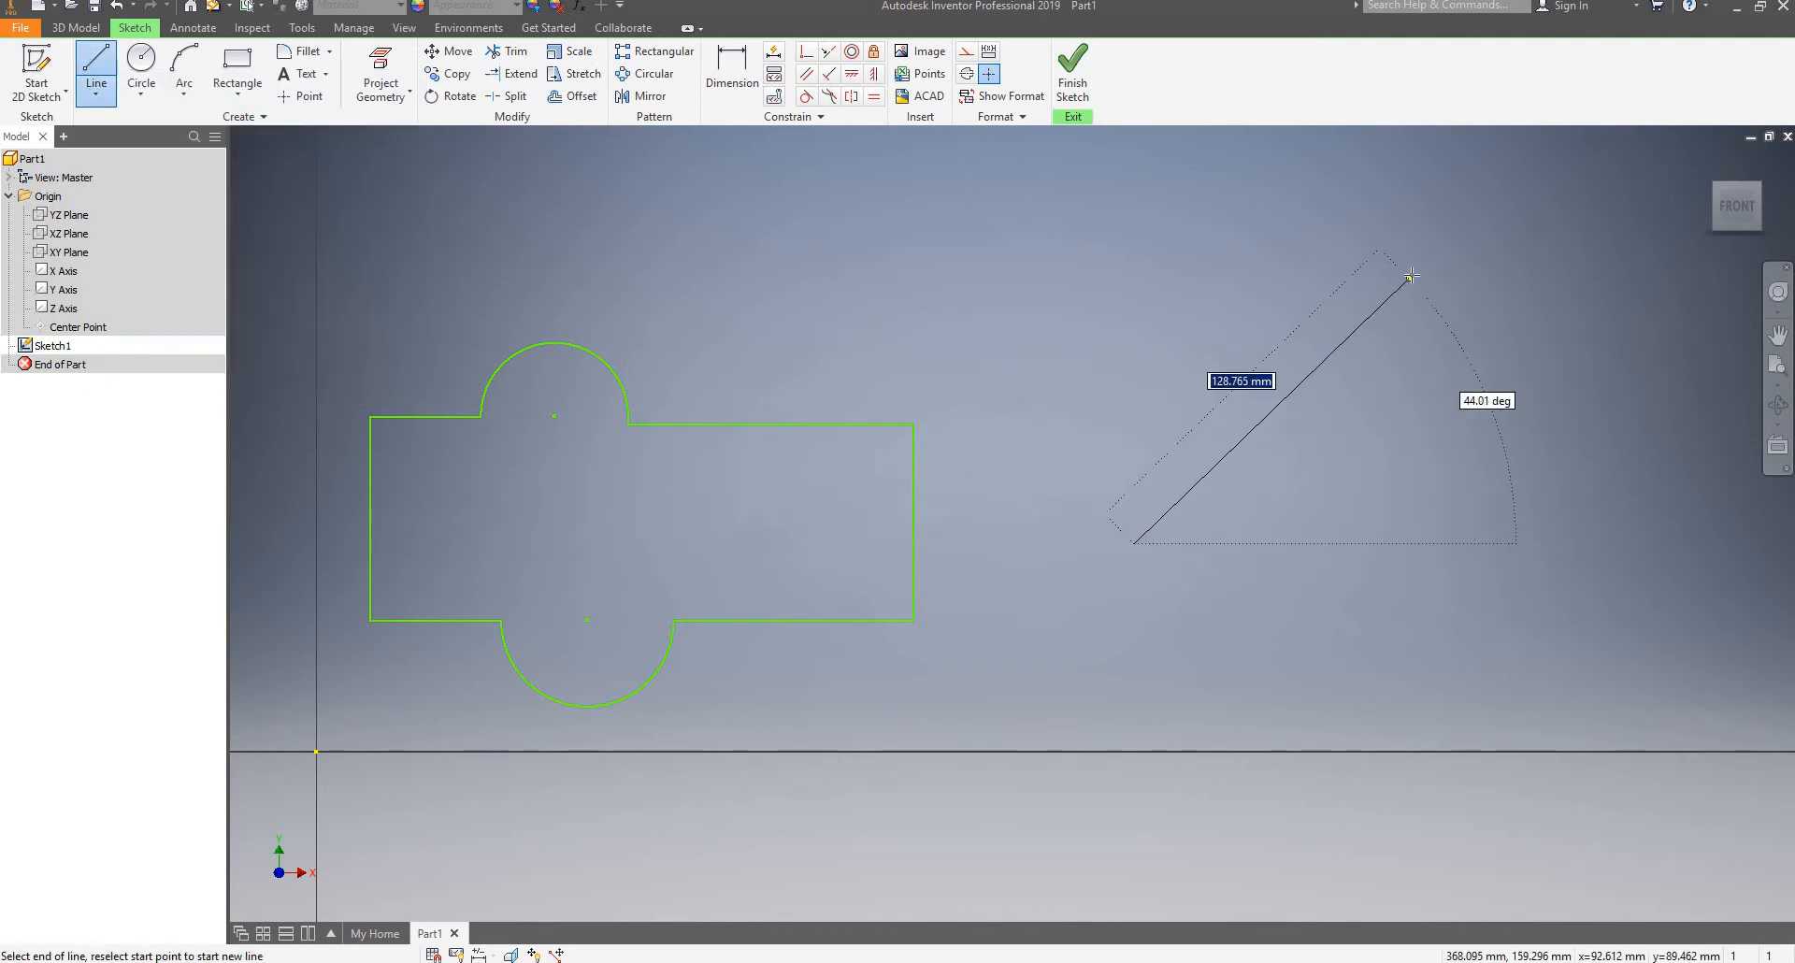
{"action": "left_click", "coordinate": [1409, 279]}
{"action": "key", "text": "Escape"}
Apply a vertical constraint to the separate slanted line and move the line slightly farther from the outline
{"action": "scroll", "coordinate": [1001, 305], "scroll_direction": "up", "scroll_amount": 2}
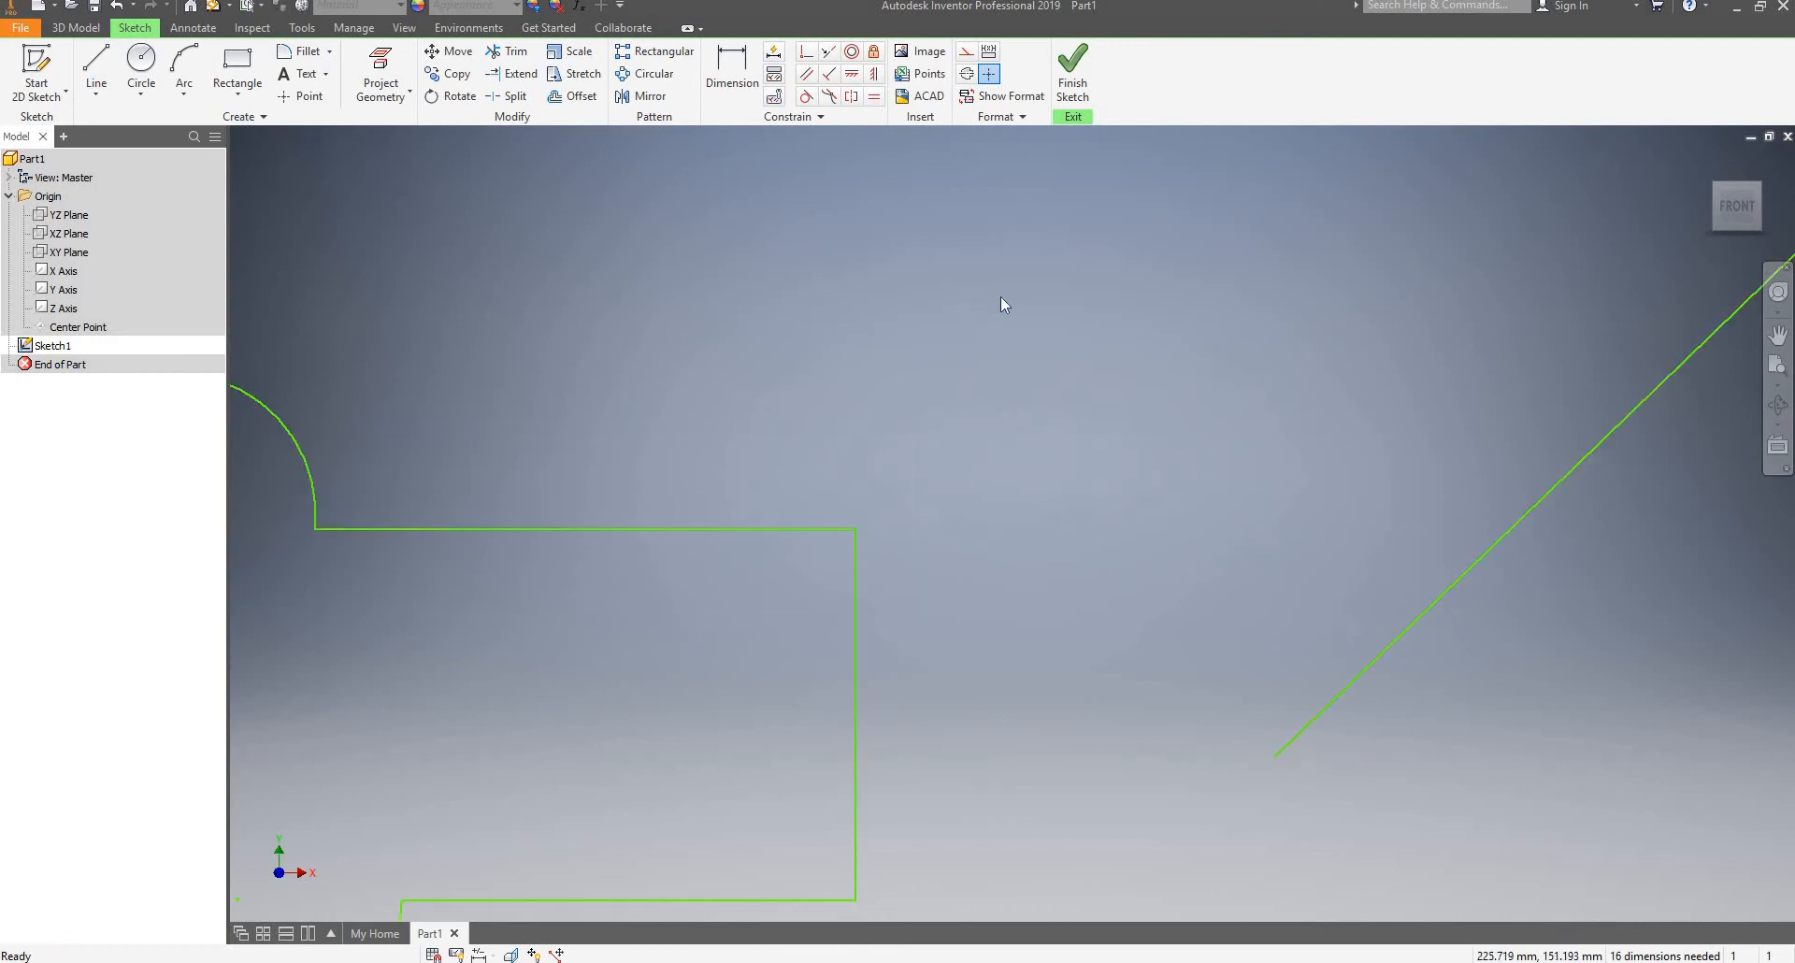
{"action": "scroll", "coordinate": [1210, 261], "scroll_direction": "down", "scroll_amount": 4}
{"action": "scroll", "coordinate": [917, 349], "scroll_direction": "up", "scroll_amount": 2}
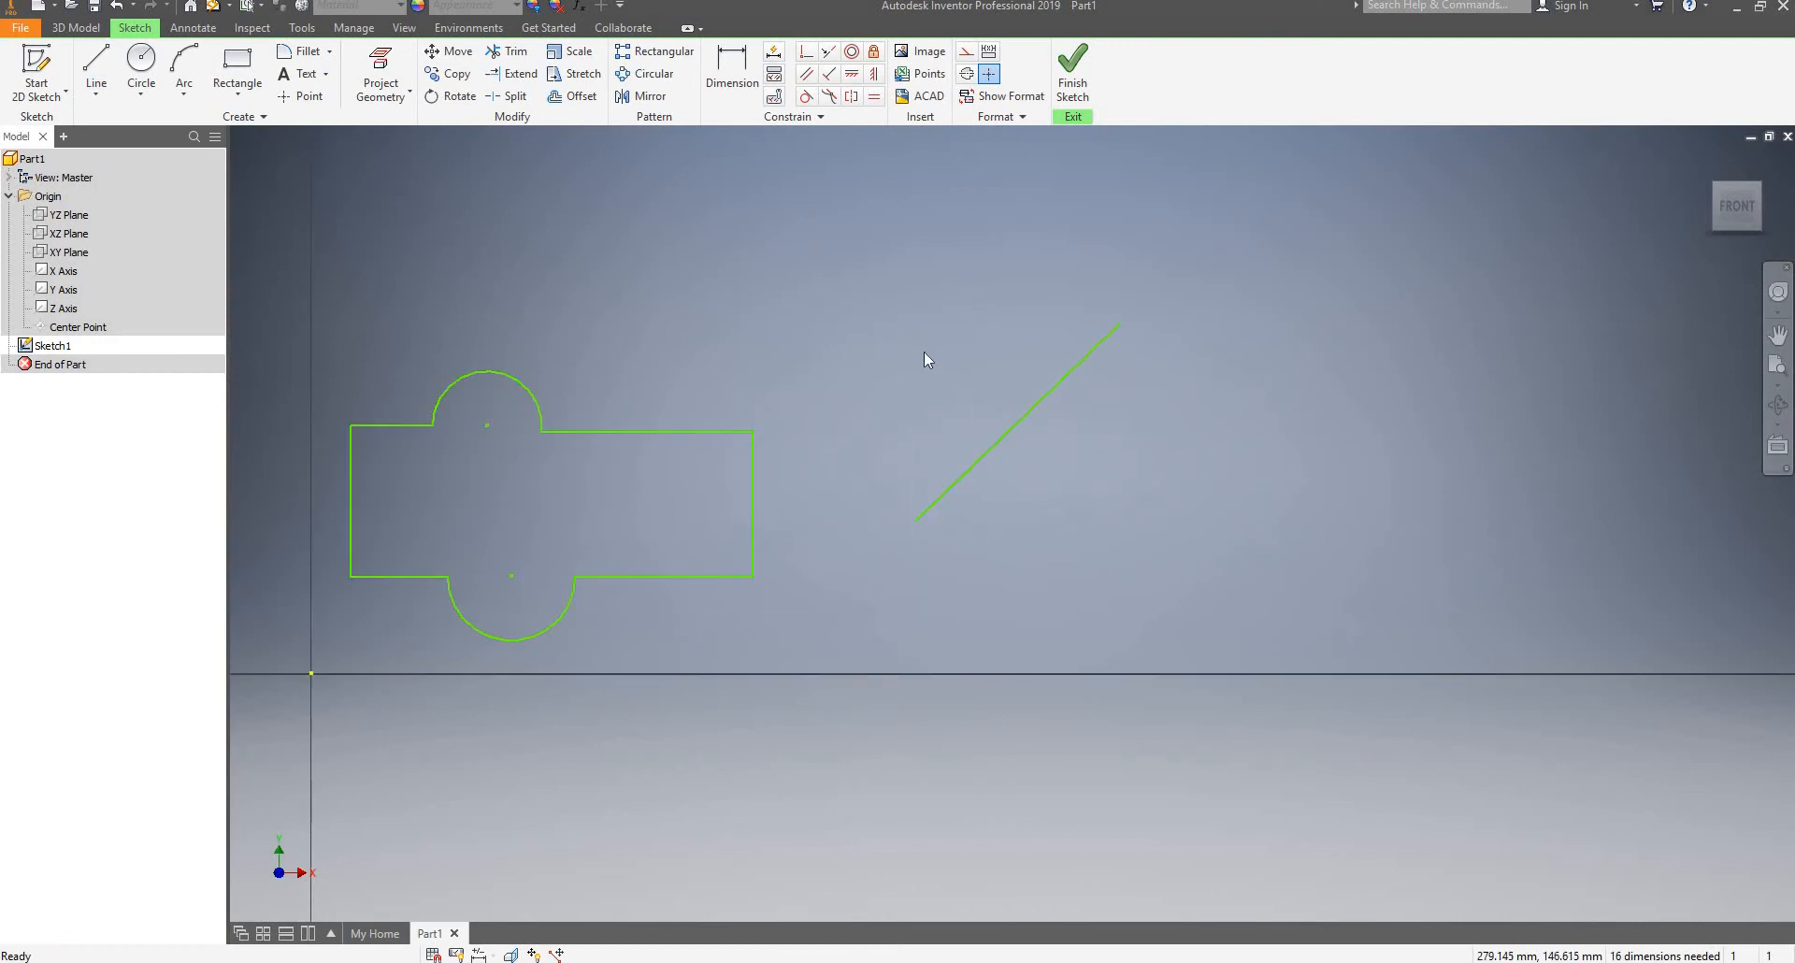
{"action": "left_click", "coordinate": [877, 75]}
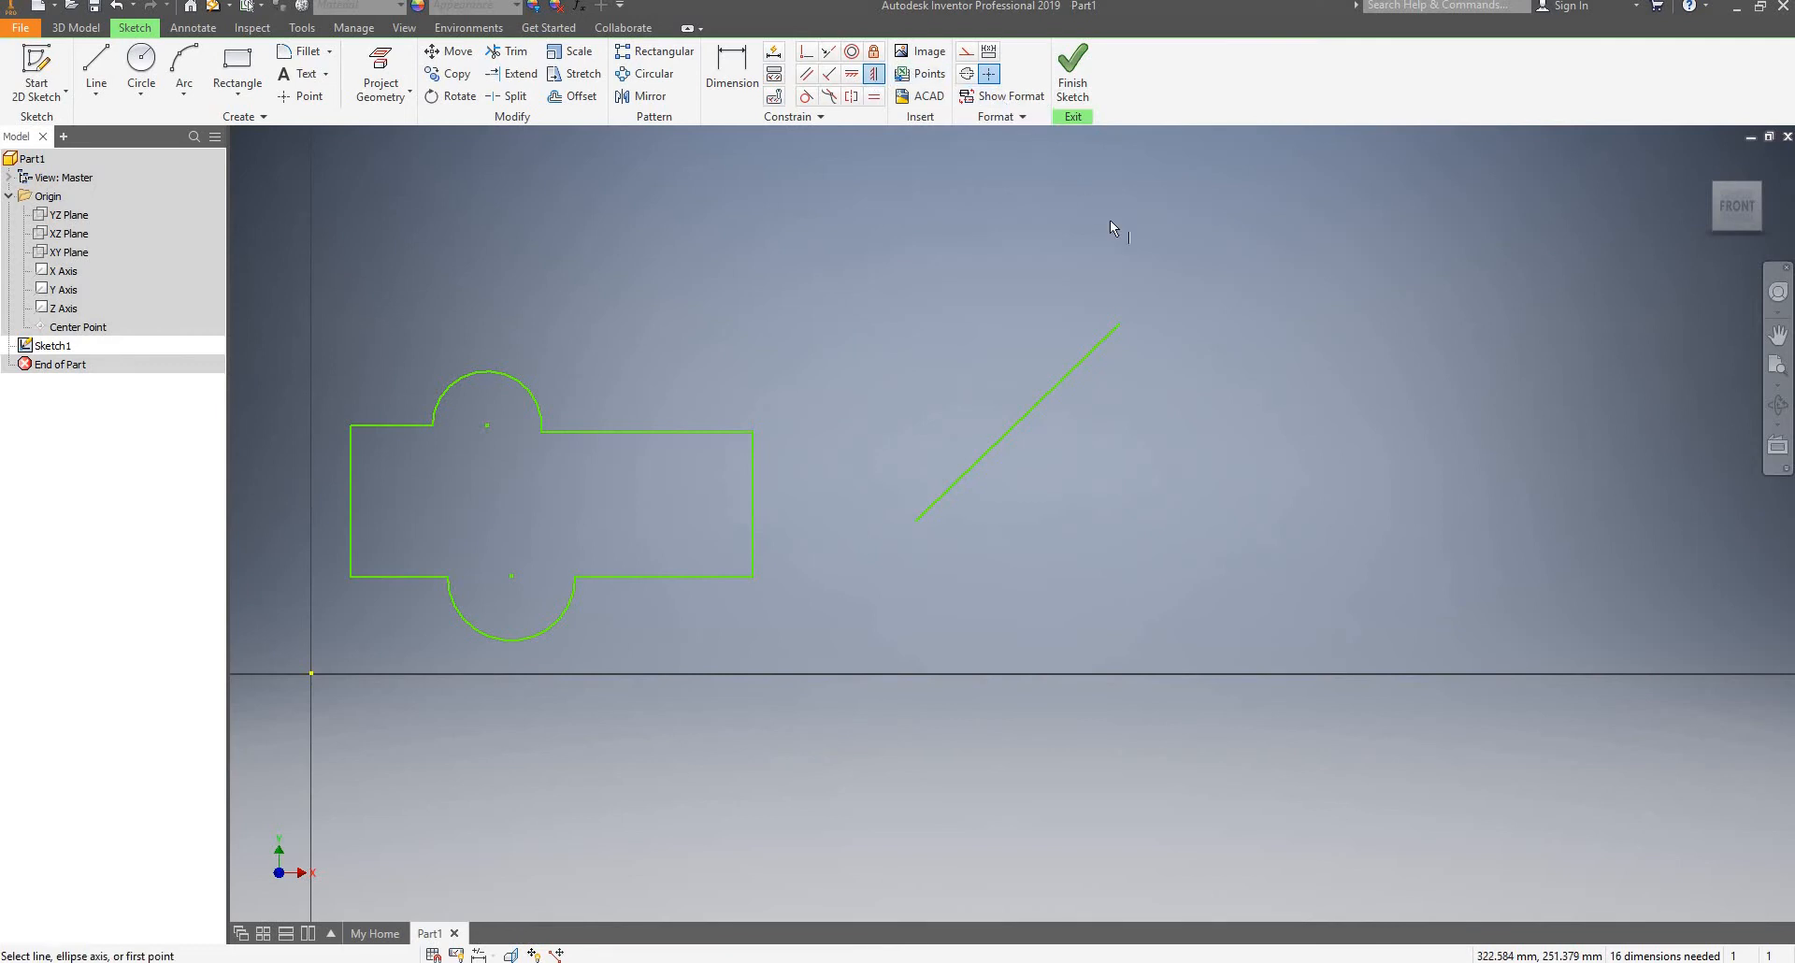
{"action": "left_click", "coordinate": [1073, 375]}
{"action": "left_click", "coordinate": [1073, 374]}
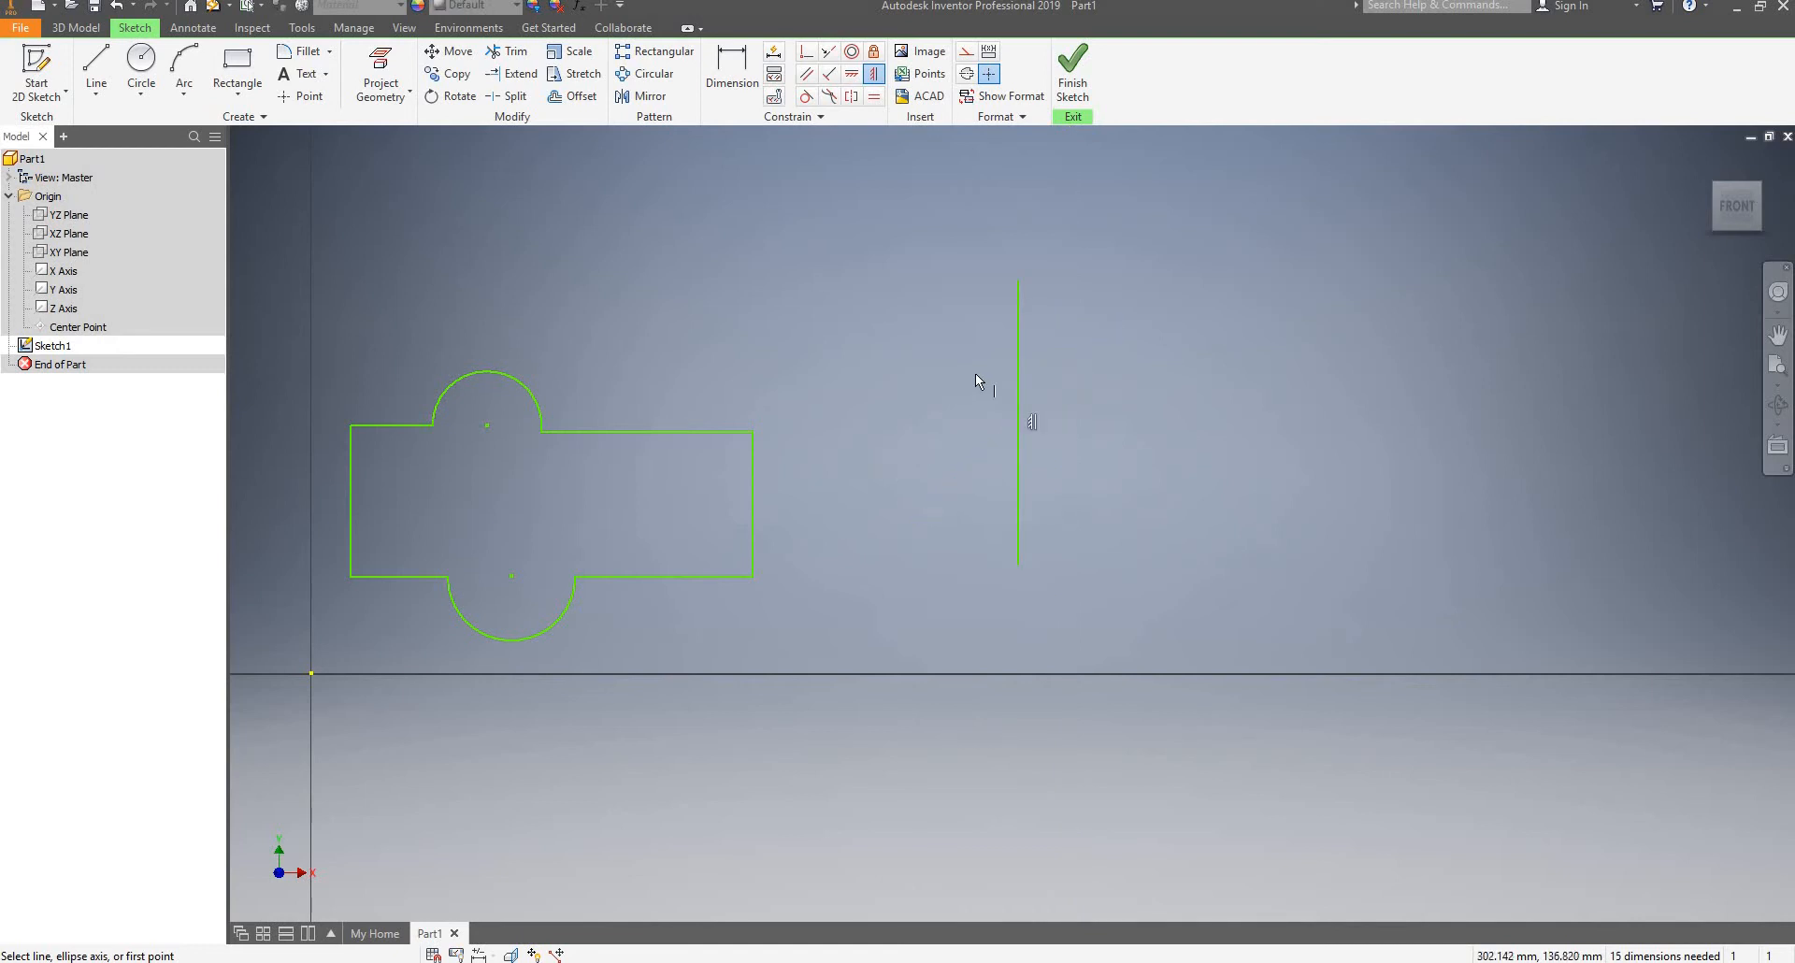
{"action": "key", "text": "Escape"}
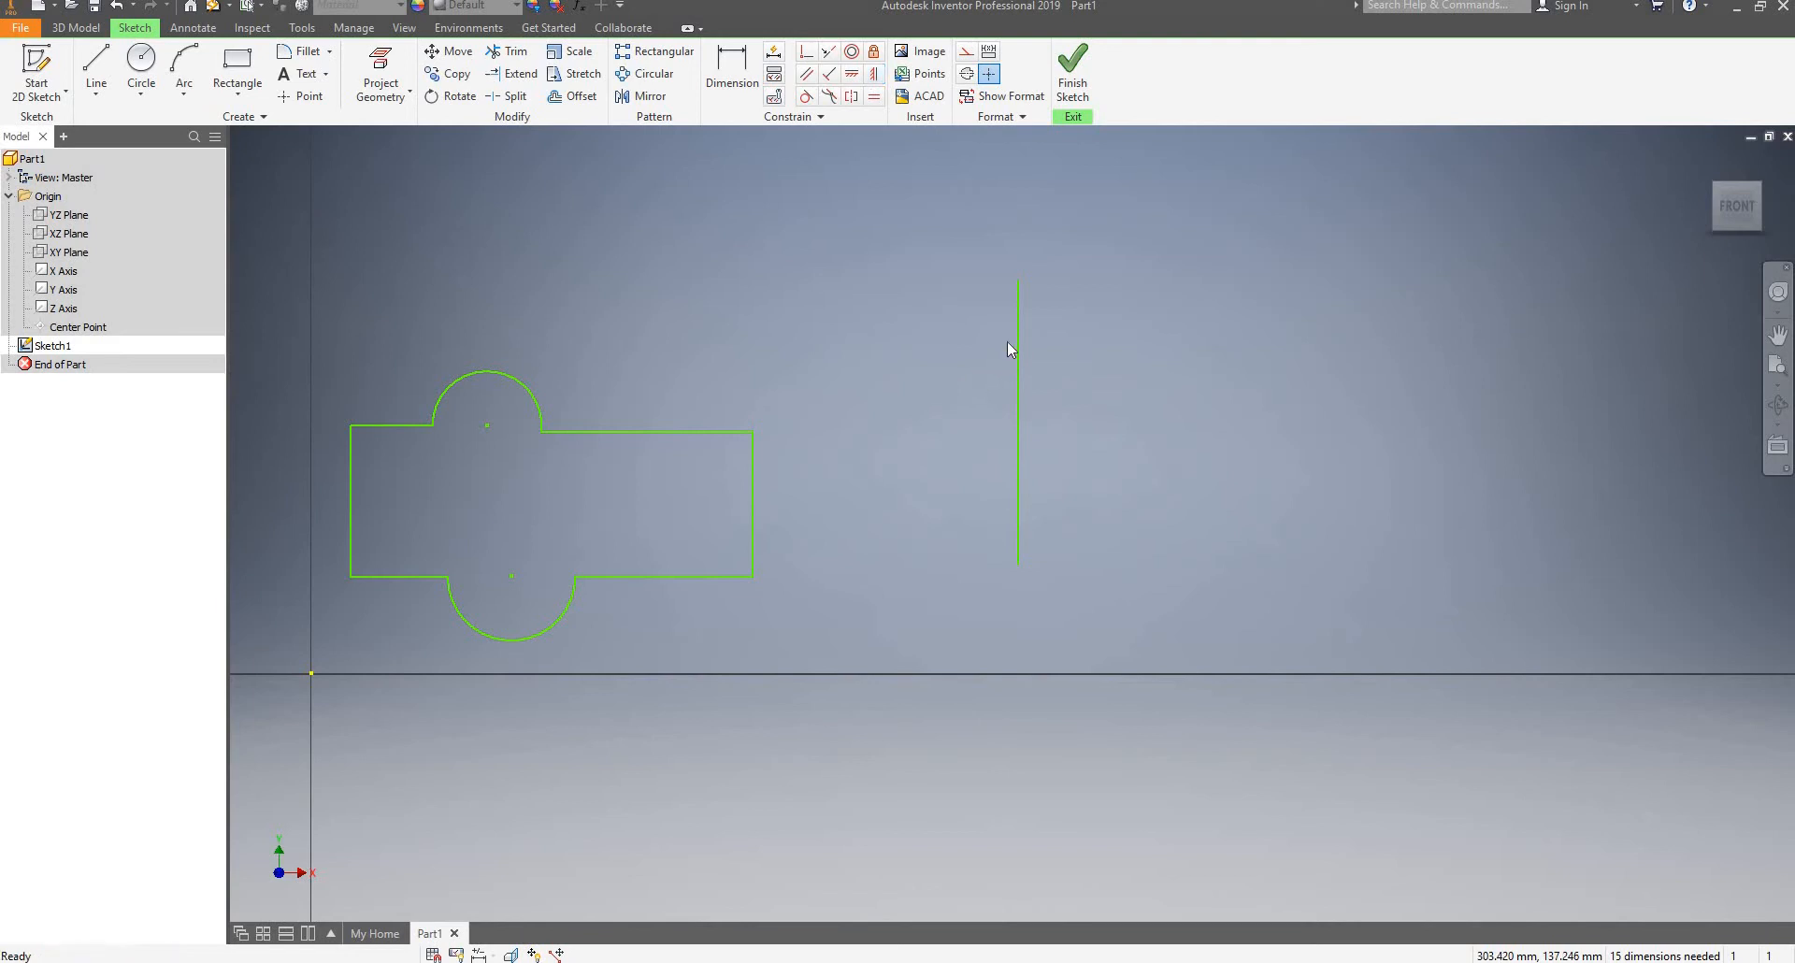
{"action": "left_click_drag", "start_coordinate": [1018, 332], "coordinate": [1052, 323]}
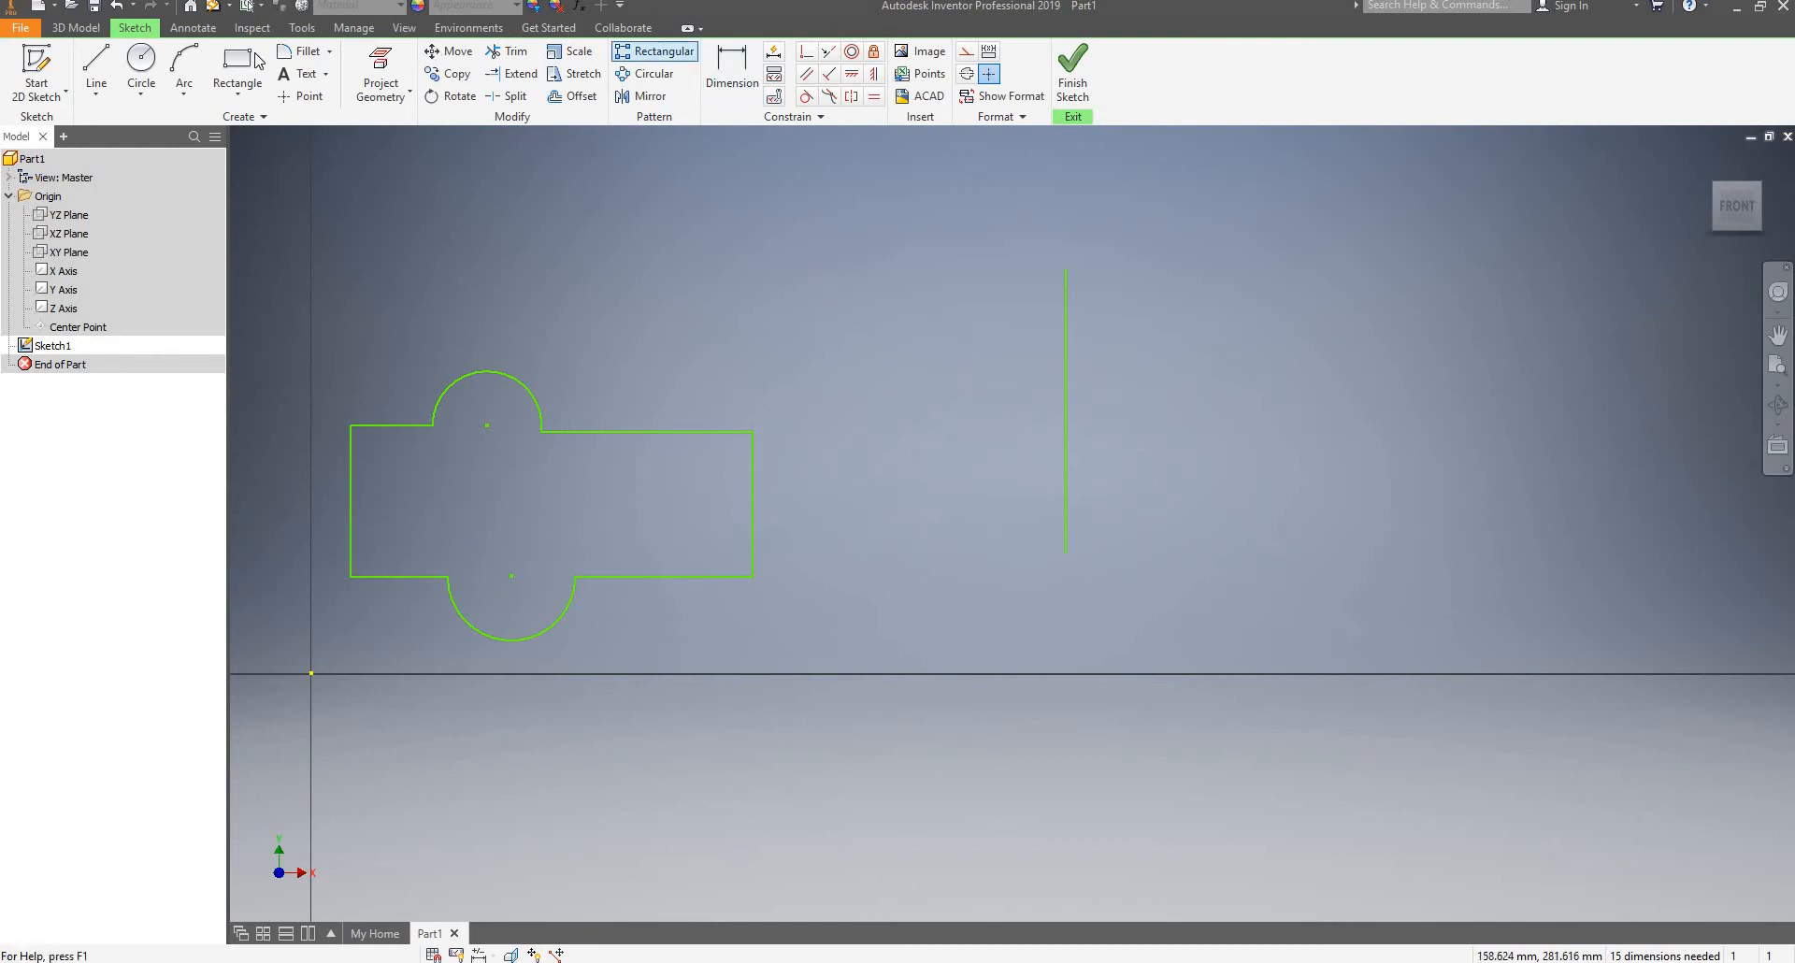
Sketch a second slanted line rising to the right, starting to the right of the vertical line's middle
{"action": "left_click", "coordinate": [96, 63]}
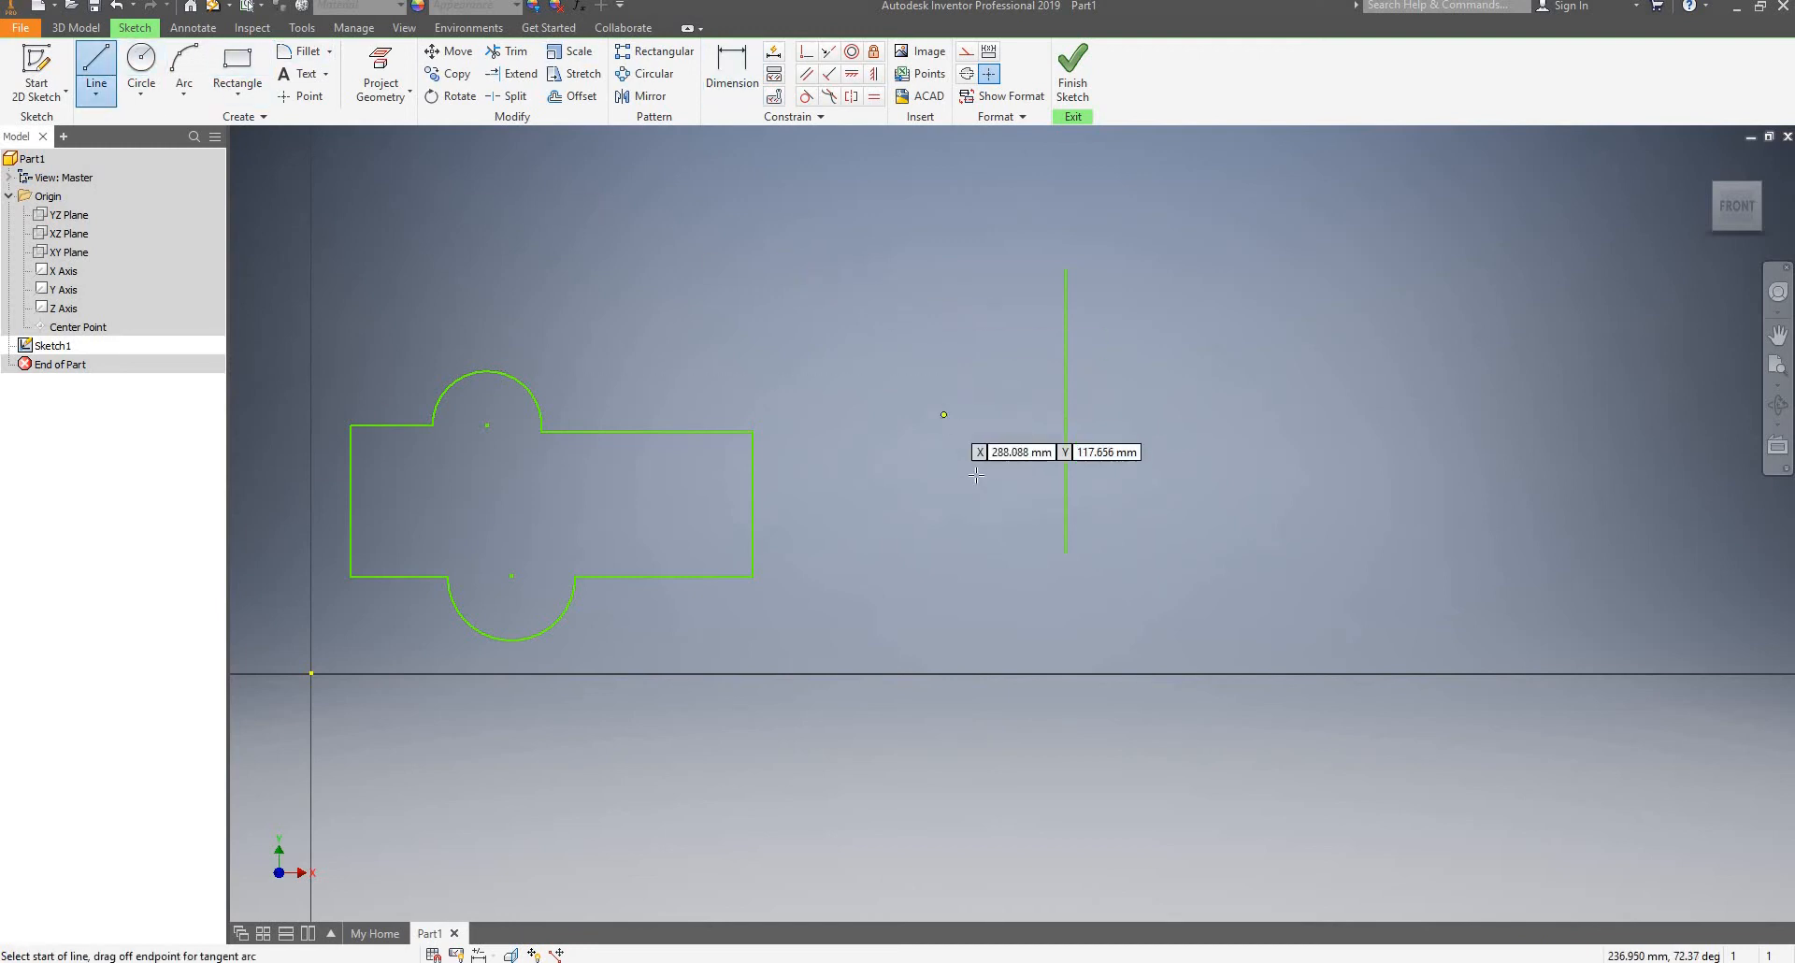
{"action": "left_click", "coordinate": [1169, 376]}
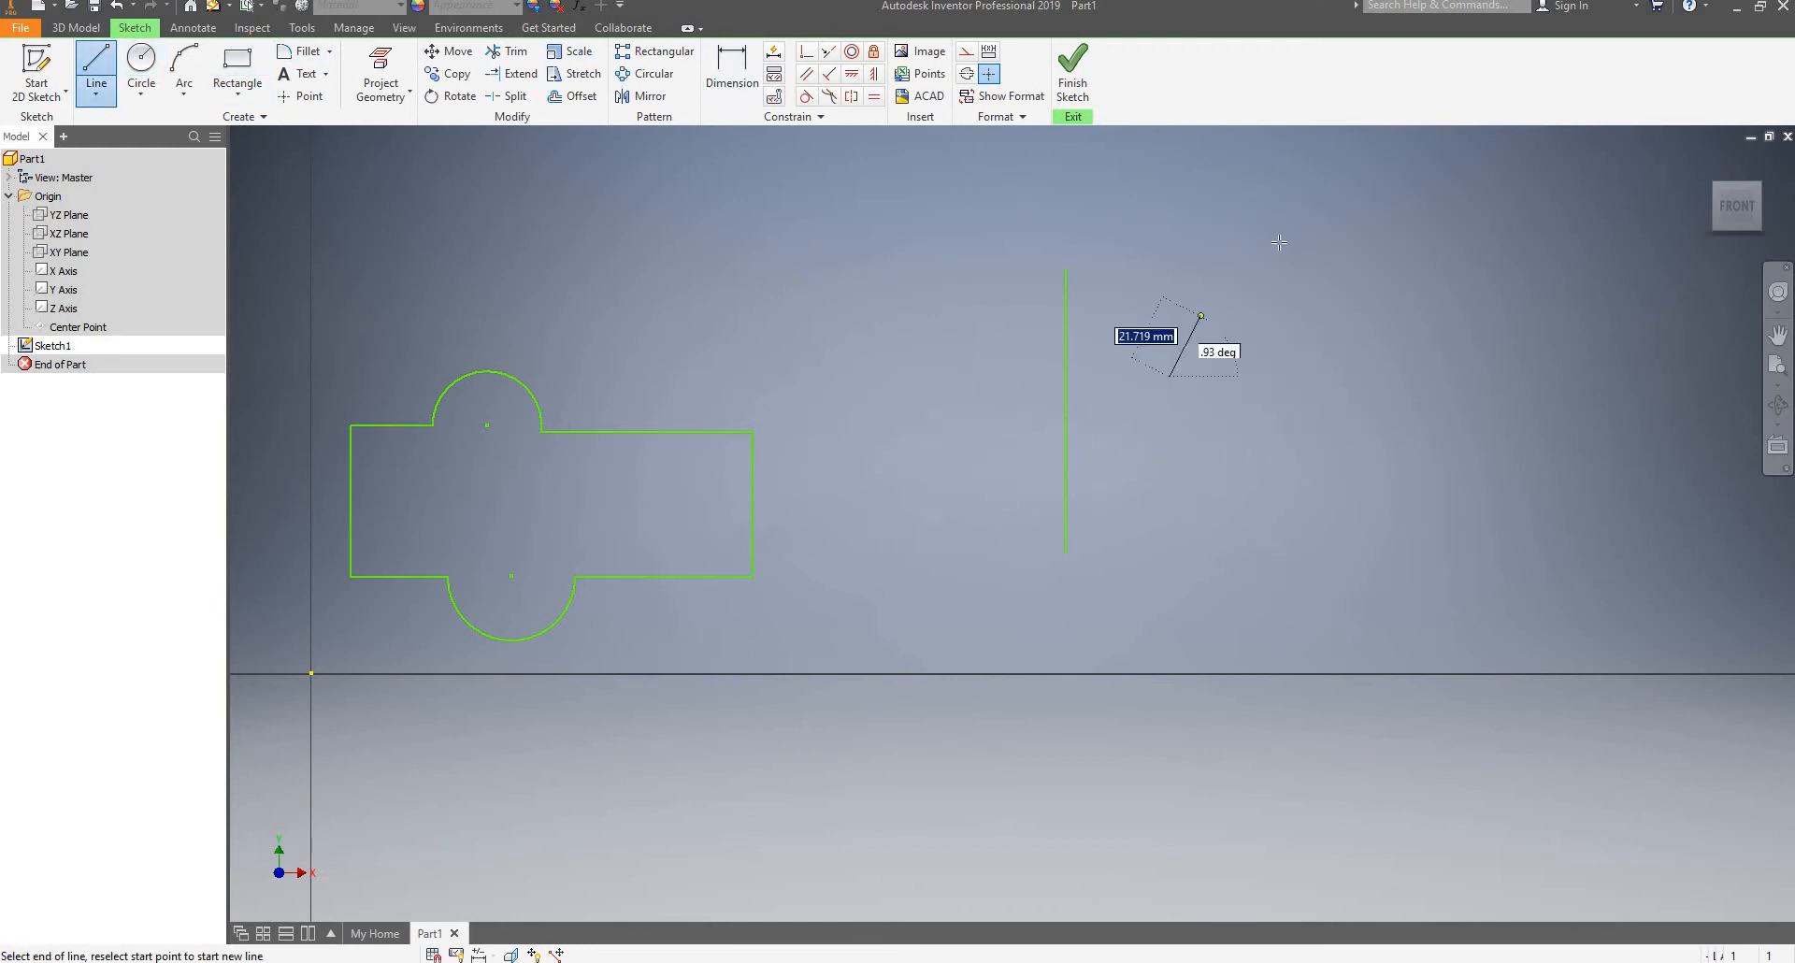
{"action": "left_click", "coordinate": [1387, 204]}
{"action": "key", "text": "Escape"}
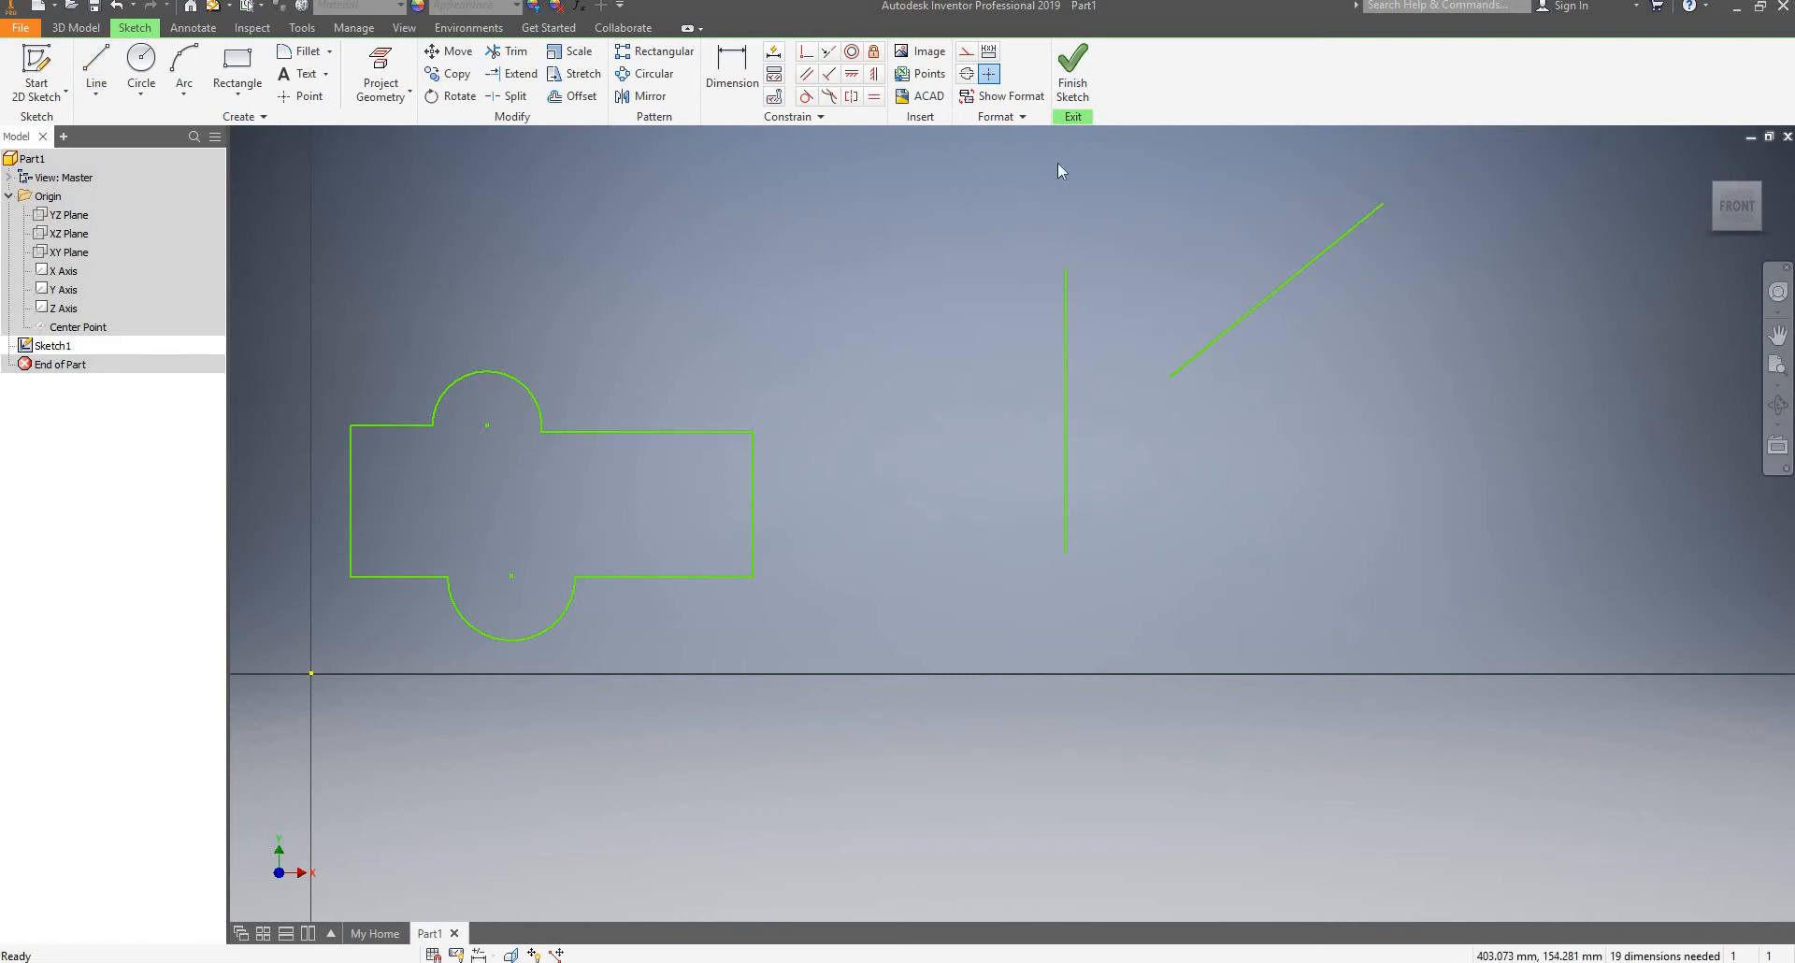
Make the slanted line's lower endpoint coincident with the middle portion of the vertical line, and move the joined lines slightly lower
{"action": "left_click", "coordinate": [807, 55]}
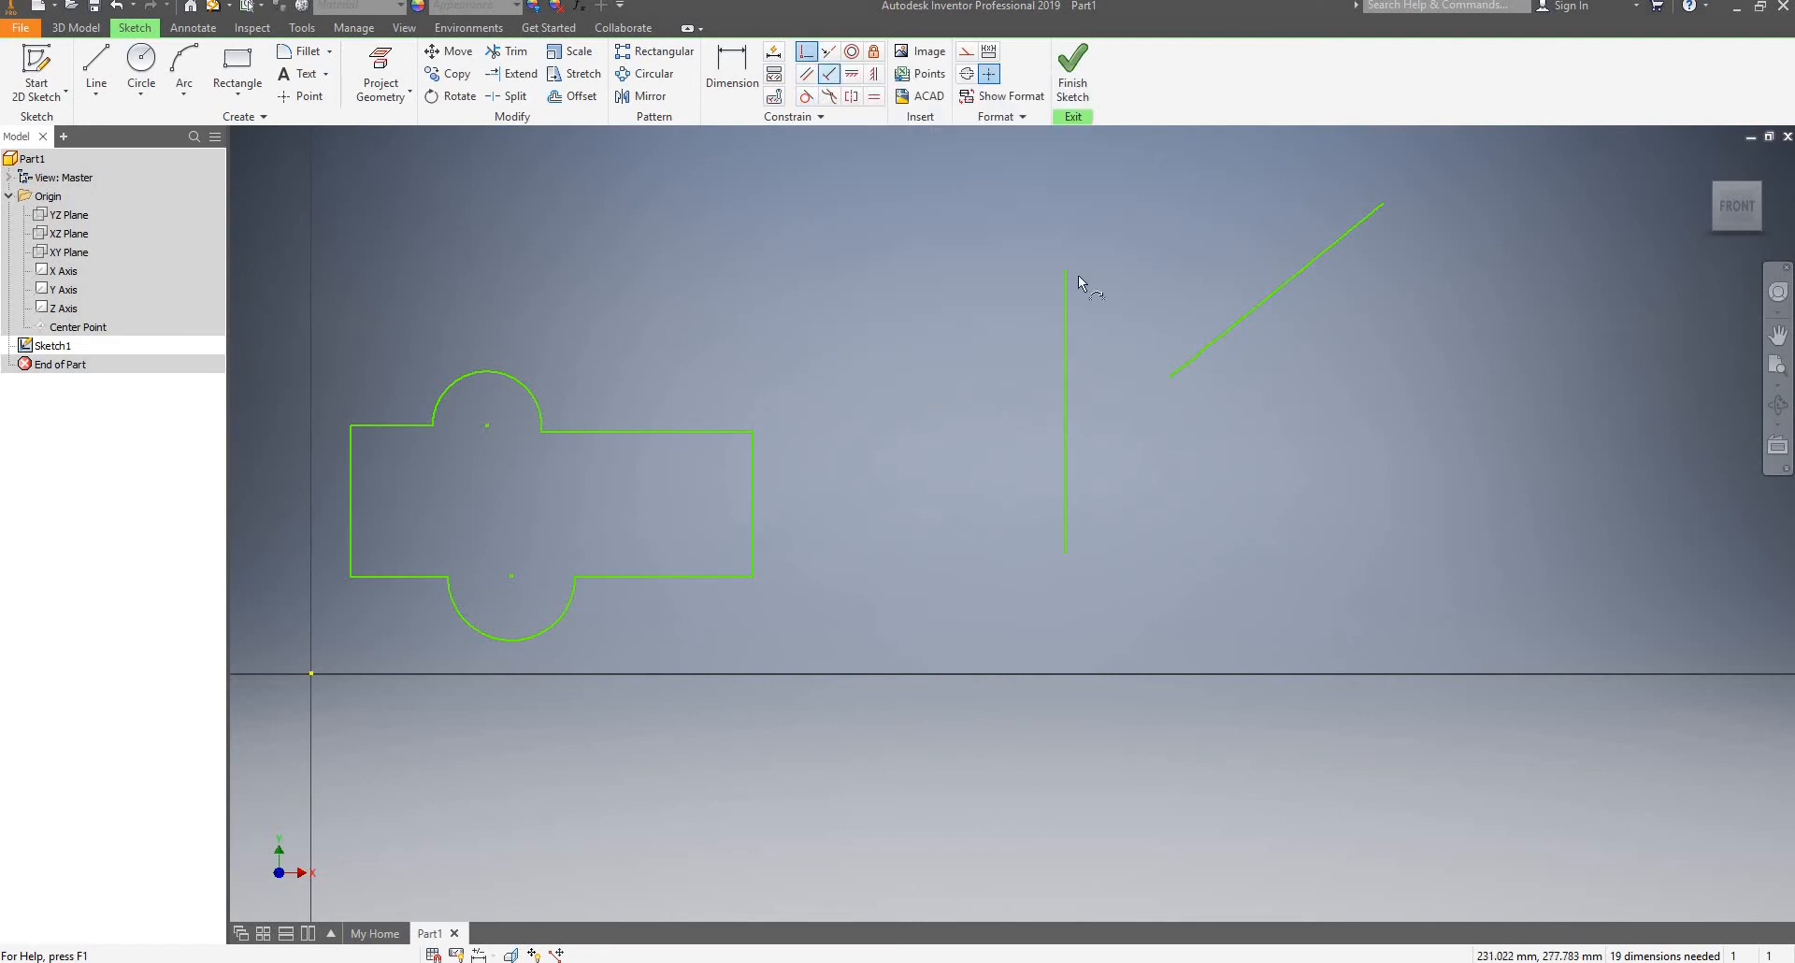
{"action": "left_click", "coordinate": [1174, 380]}
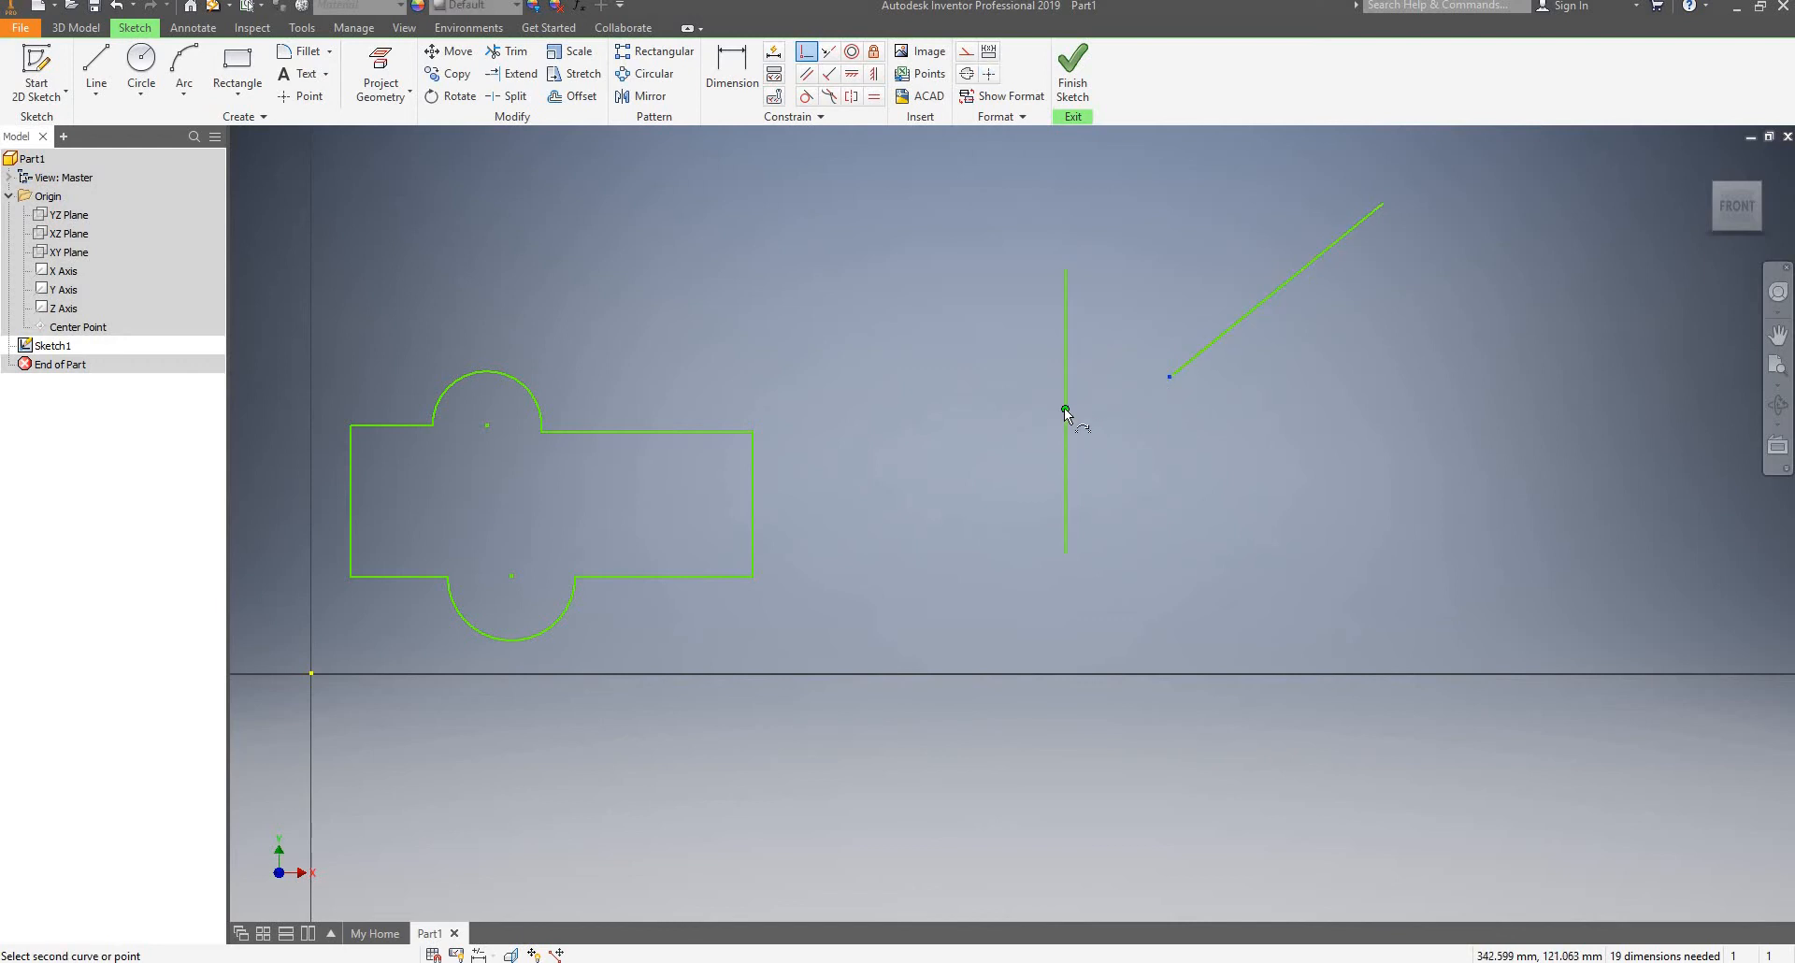
{"action": "mouse_move", "coordinate": [1065, 413]}
{"action": "left_click", "coordinate": [1065, 412]}
{"action": "key", "text": "Escape"}
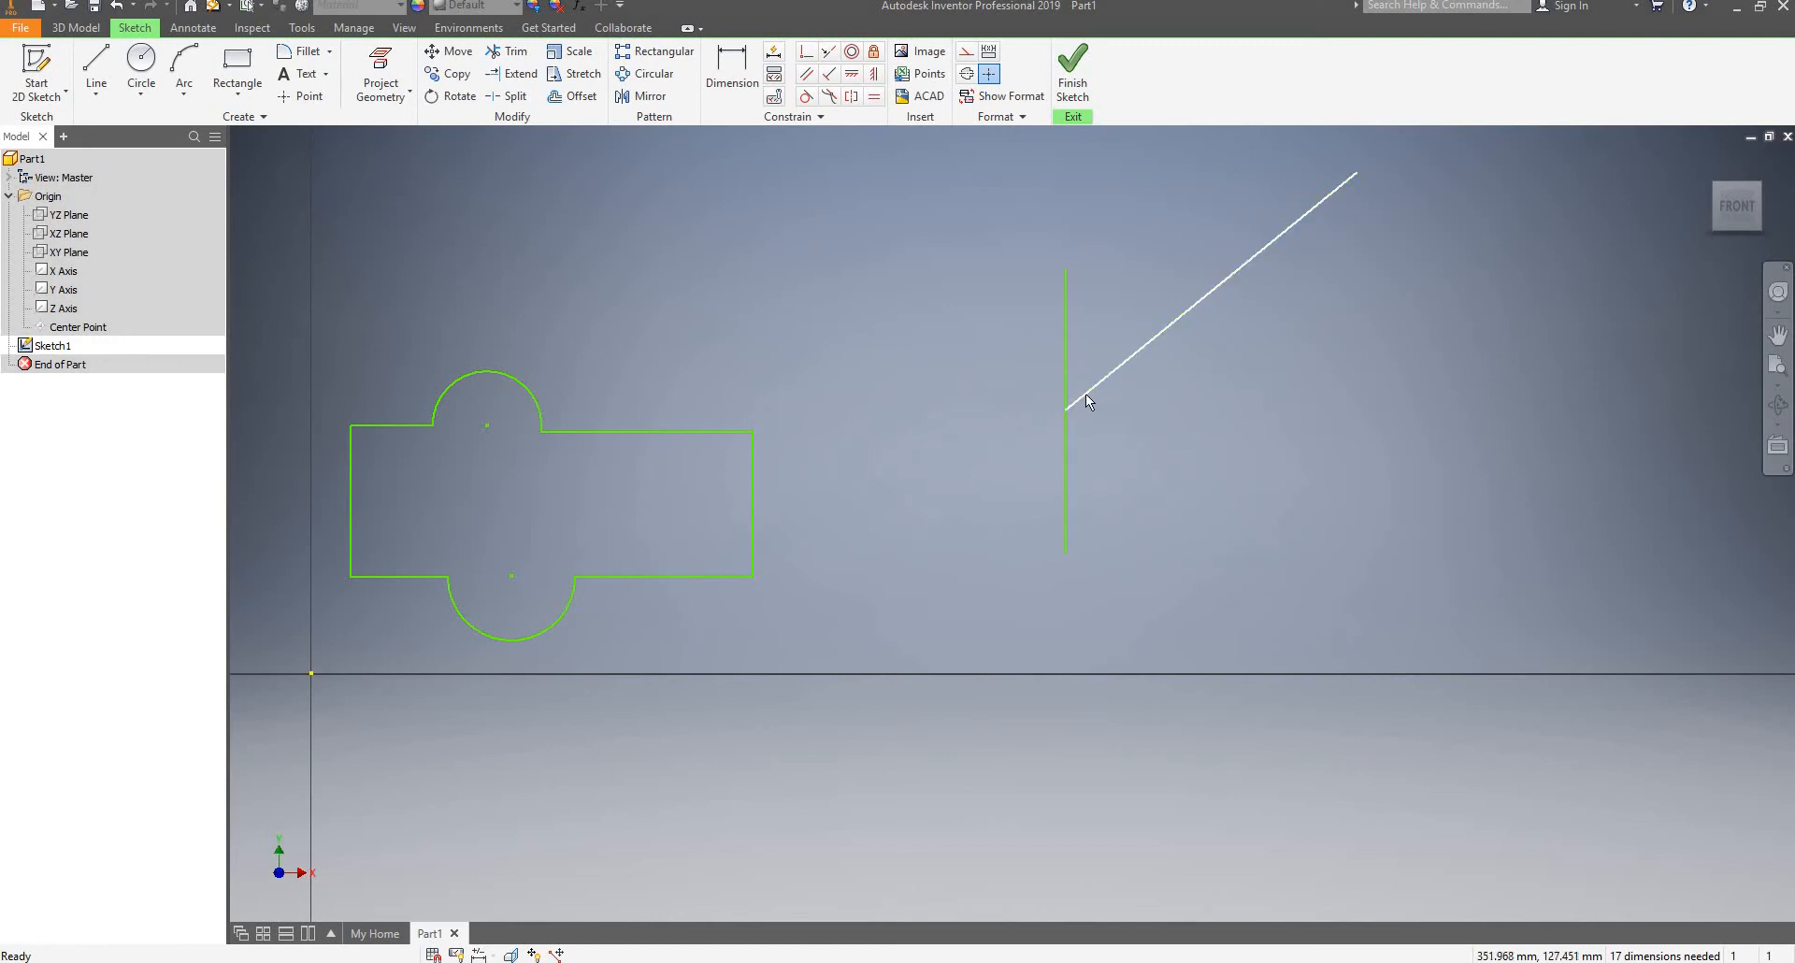
{"action": "left_click_drag", "start_coordinate": [1086, 395], "coordinate": [1075, 439]}
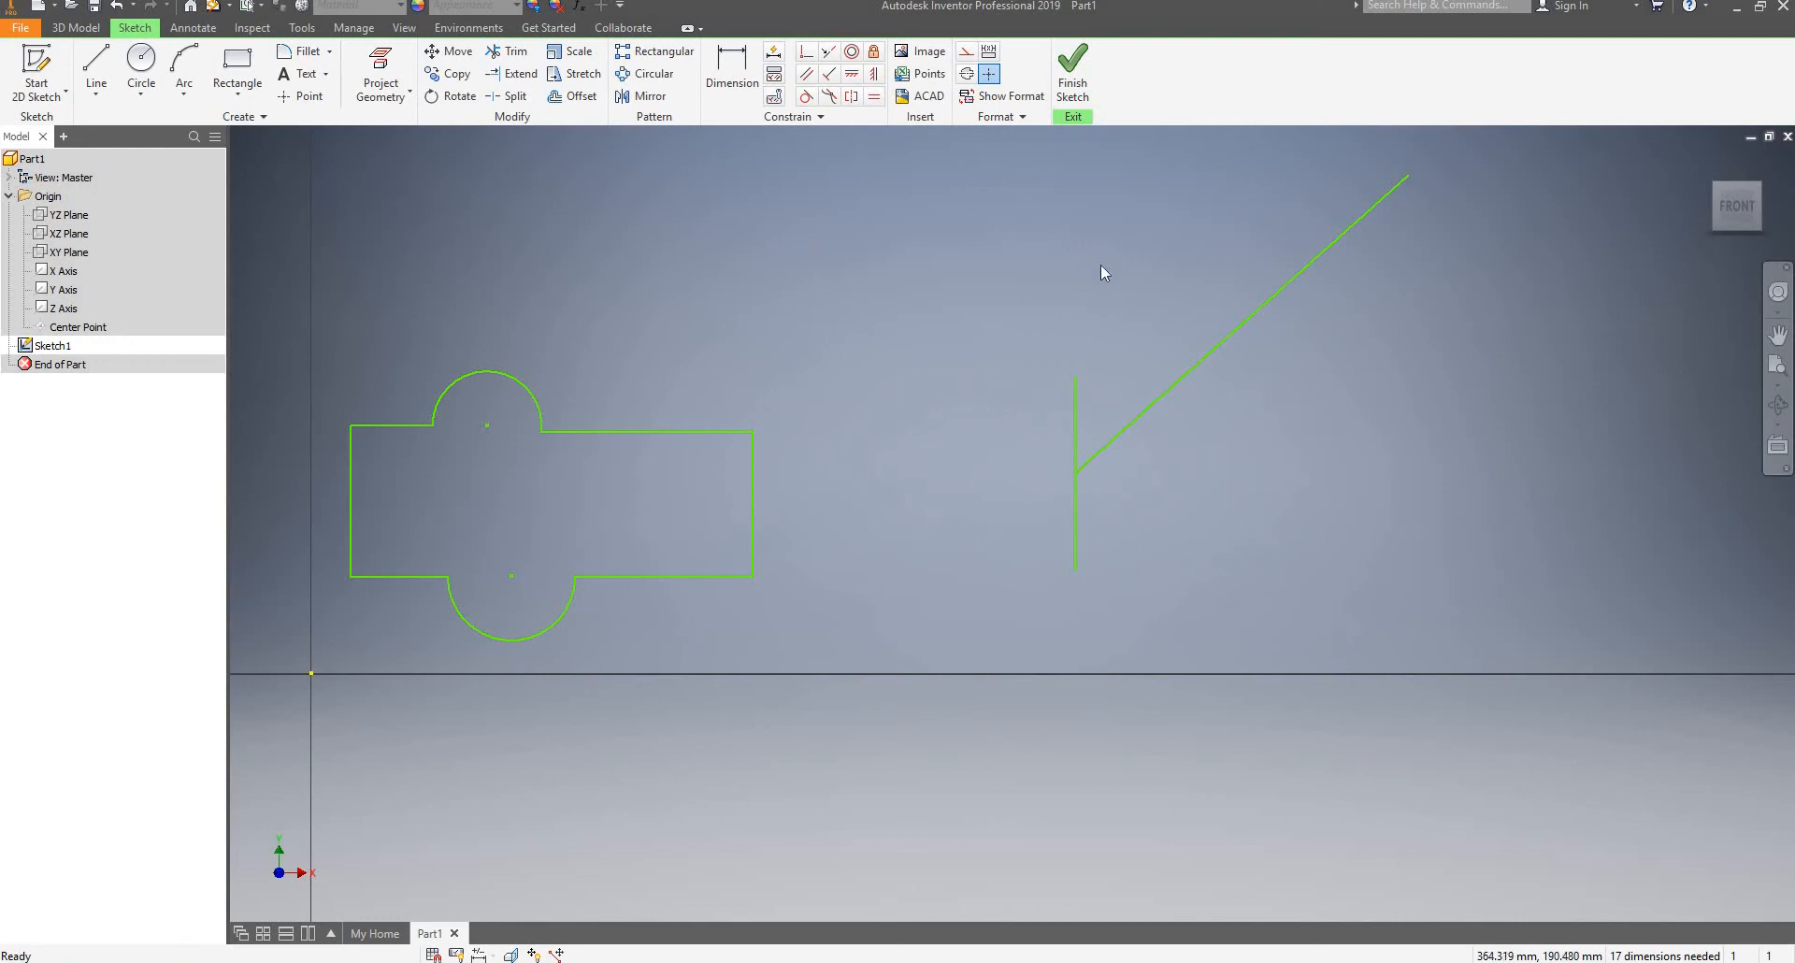
Apply a perpendicular constraint between the slanted line and the vertical line, and shift the joined pair slightly upward
{"action": "left_click", "coordinate": [802, 53]}
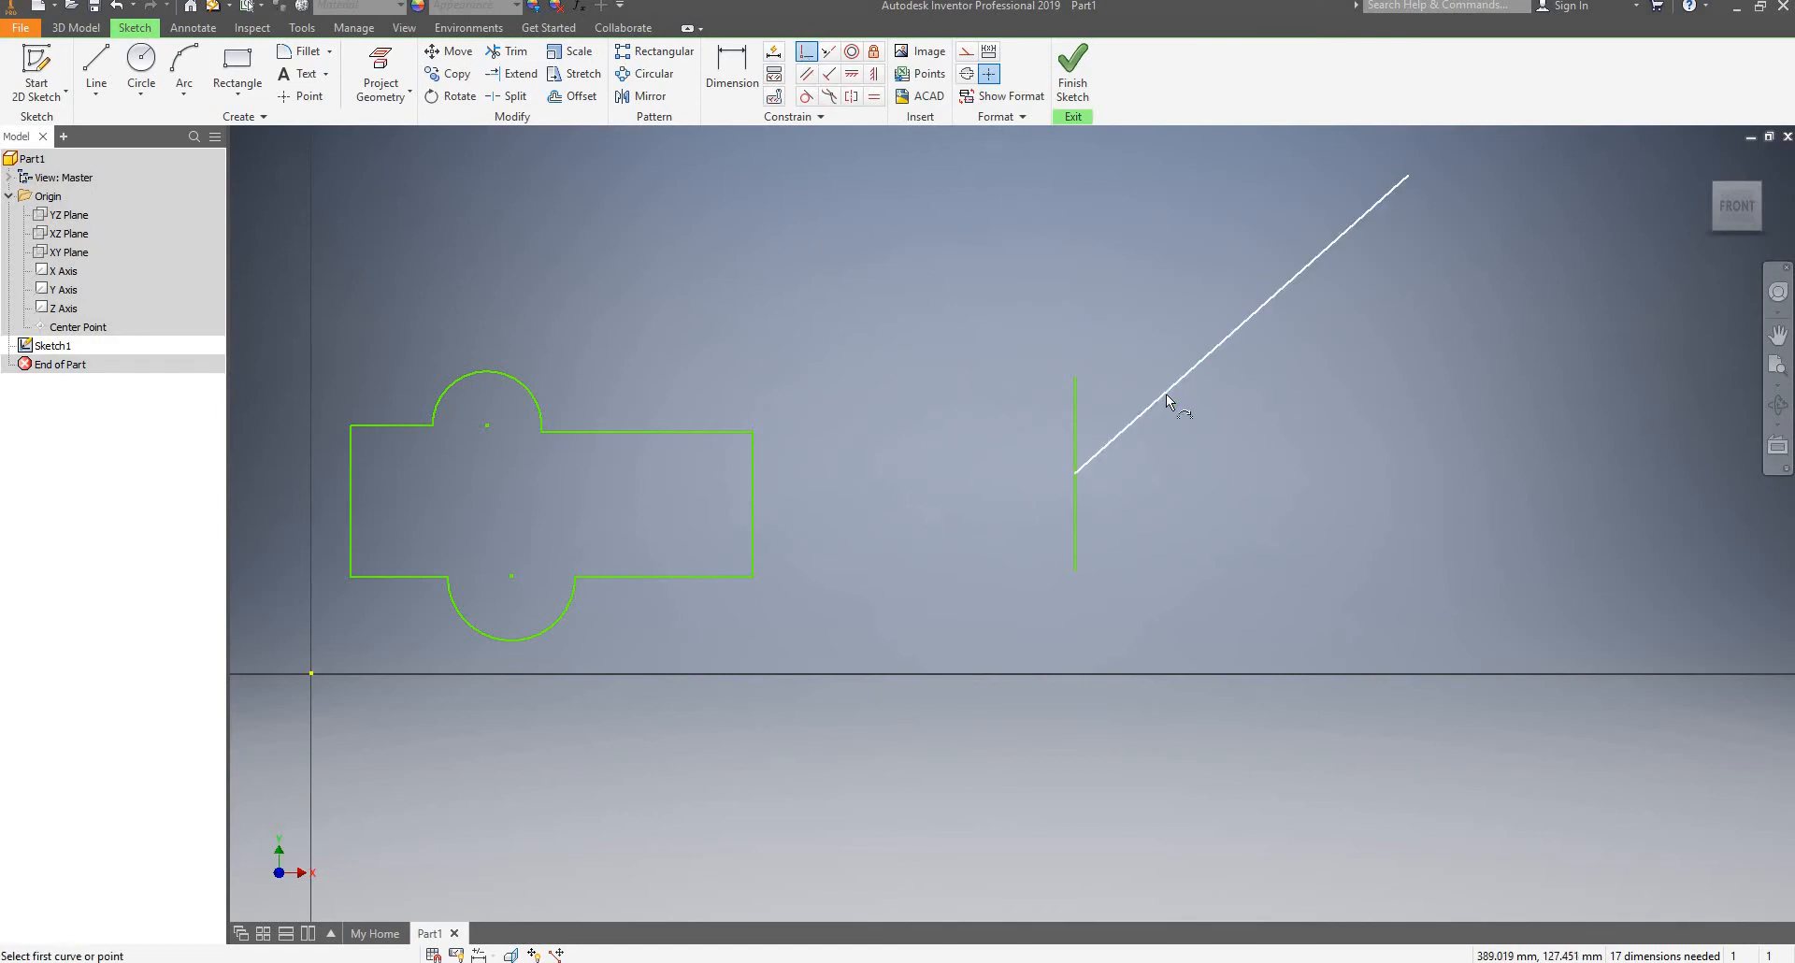
{"action": "key", "text": "Escape"}
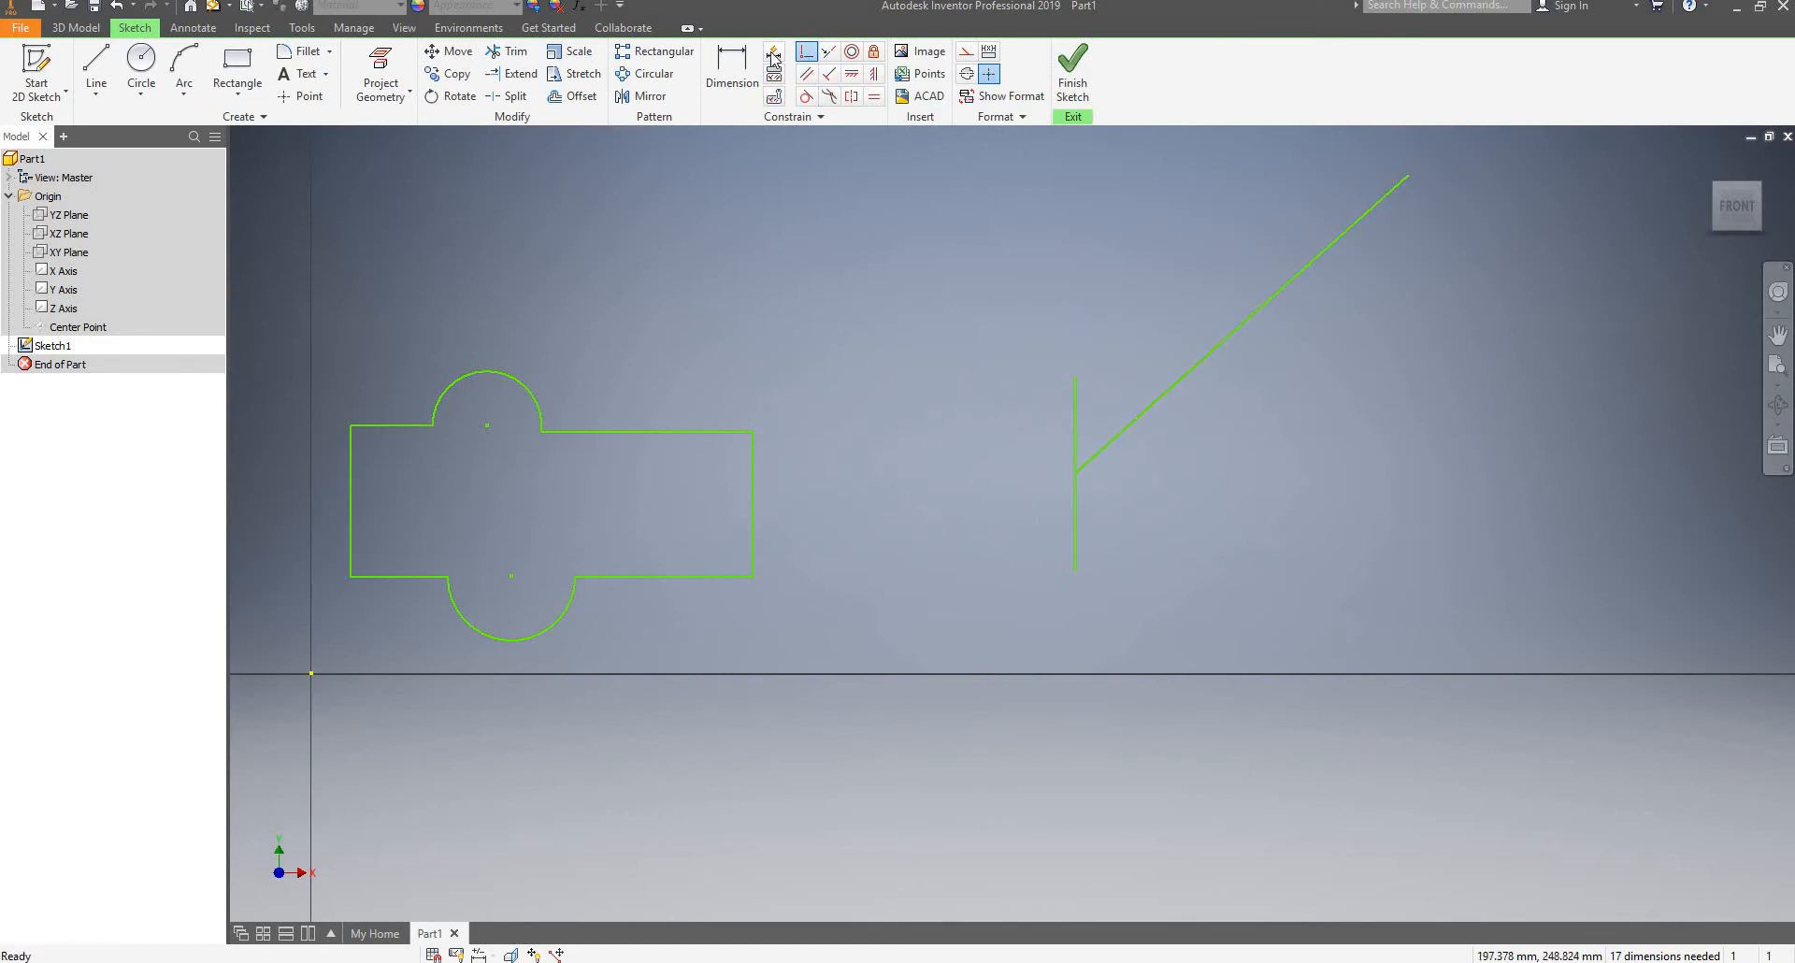
{"action": "left_click", "coordinate": [827, 75]}
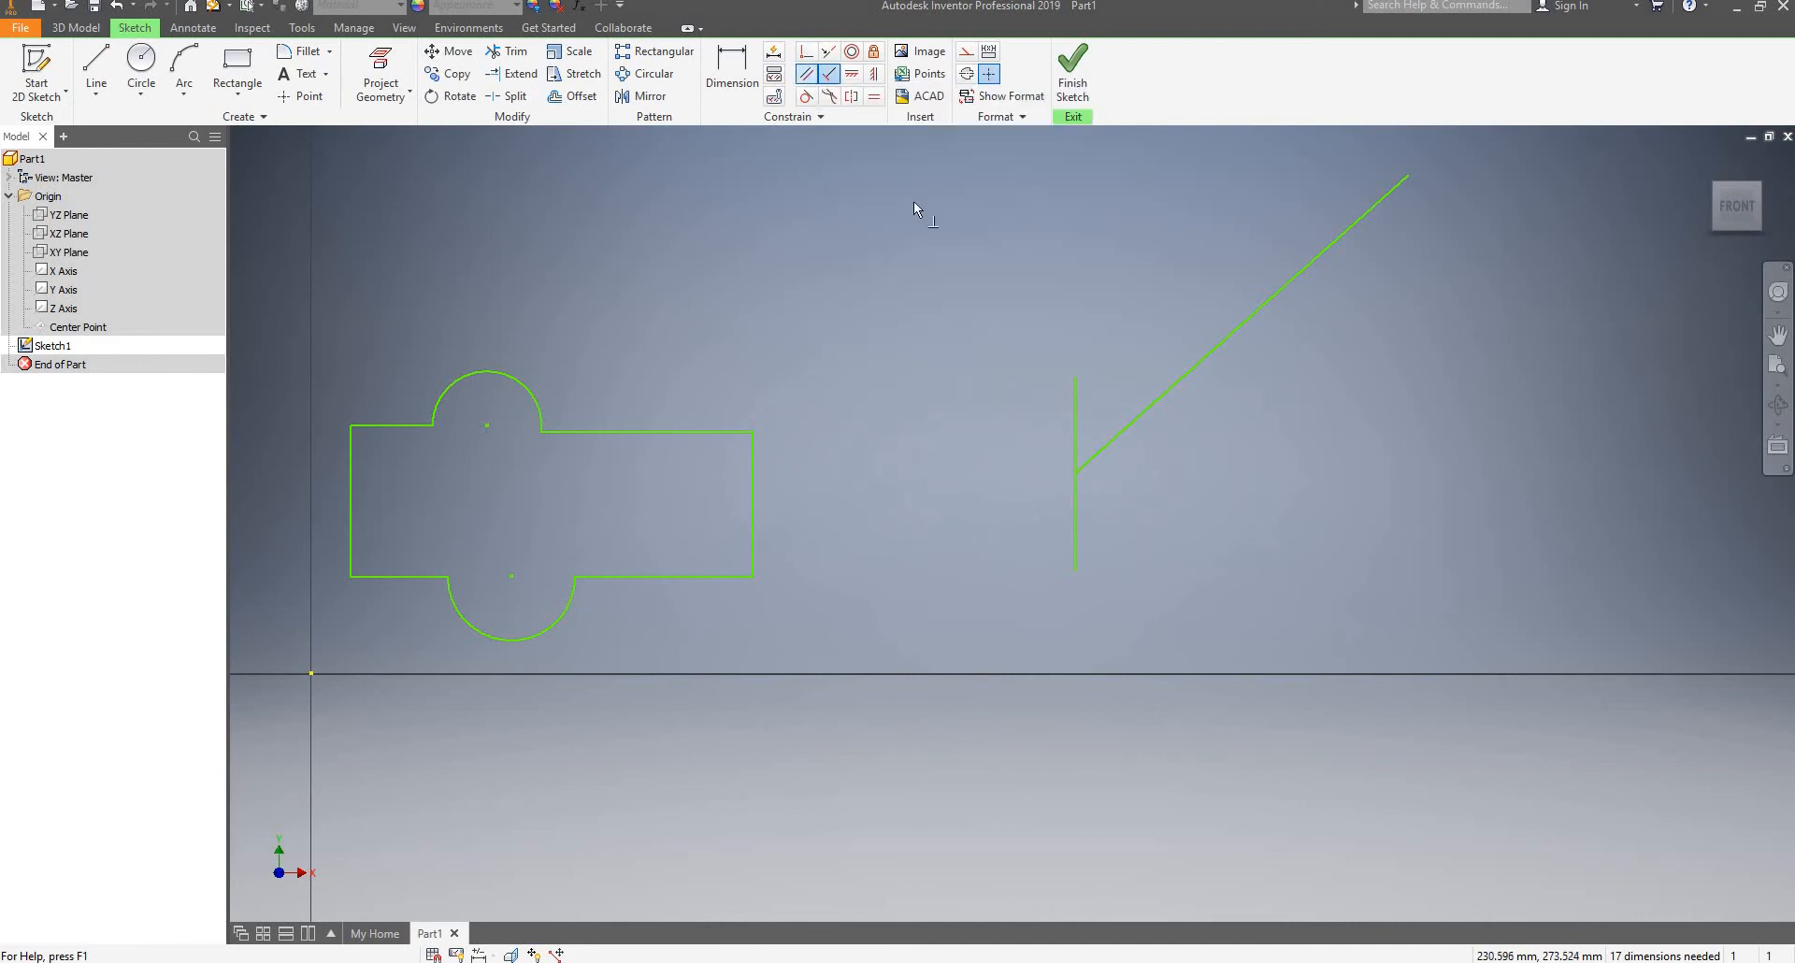
{"action": "left_click", "coordinate": [1171, 385]}
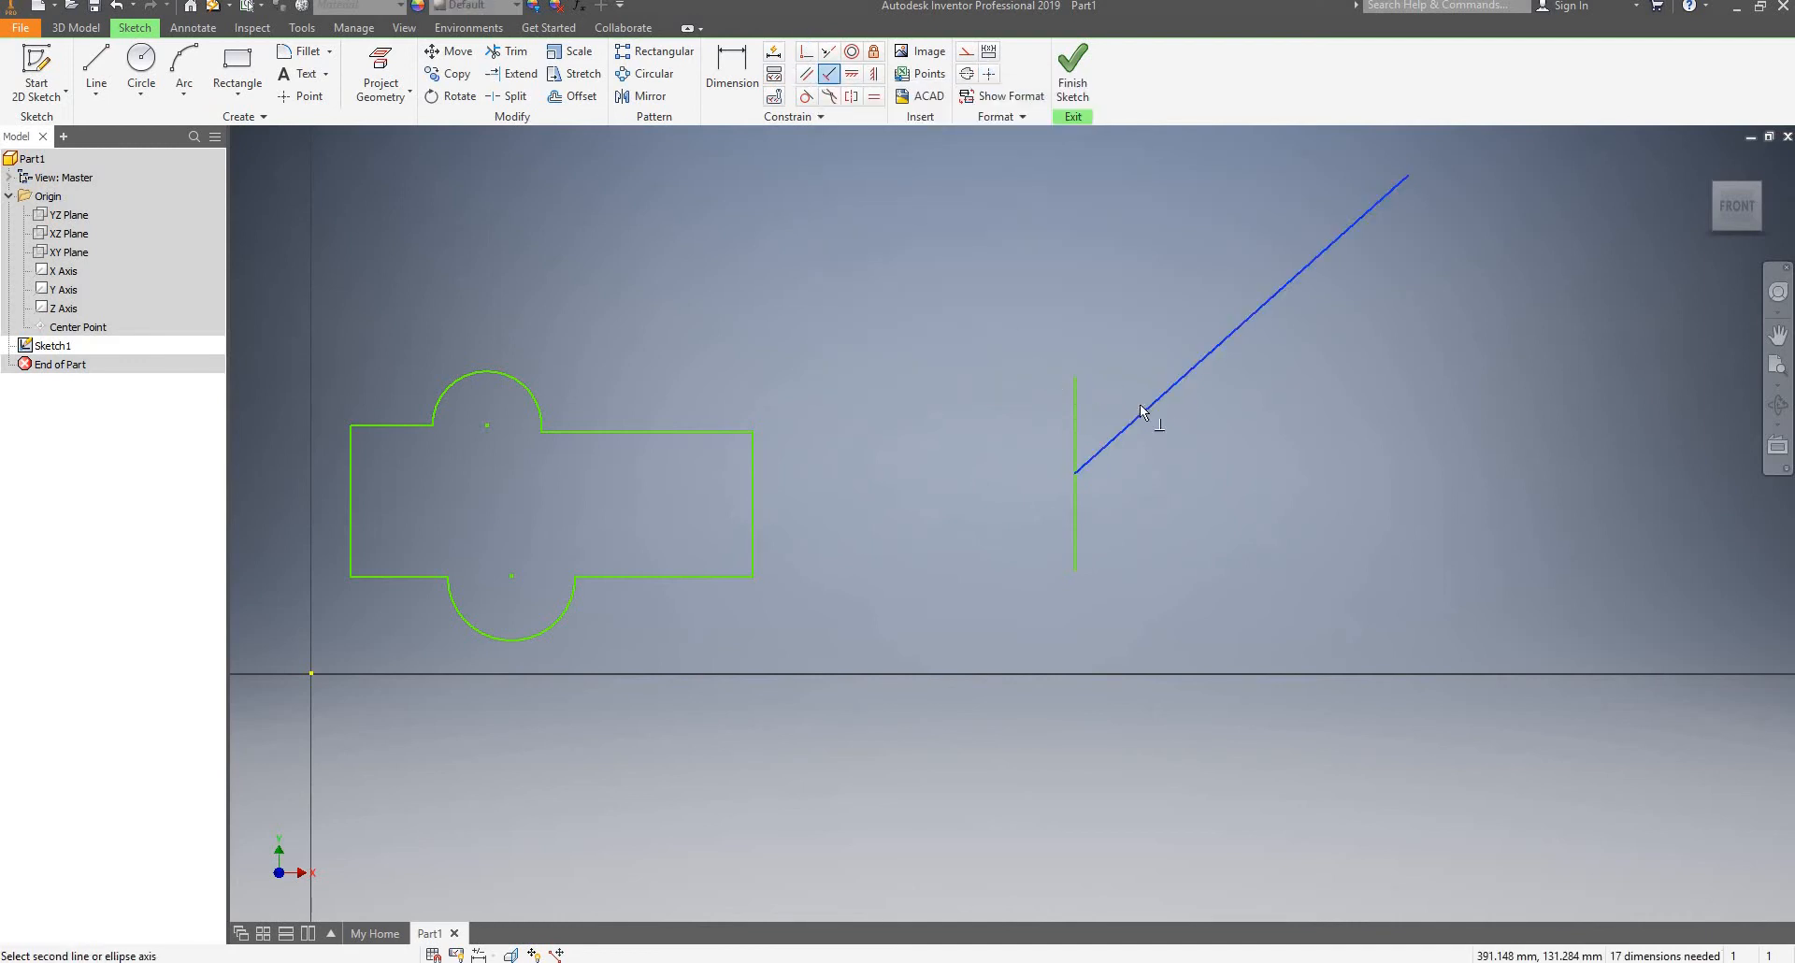
{"action": "left_click", "coordinate": [1077, 433]}
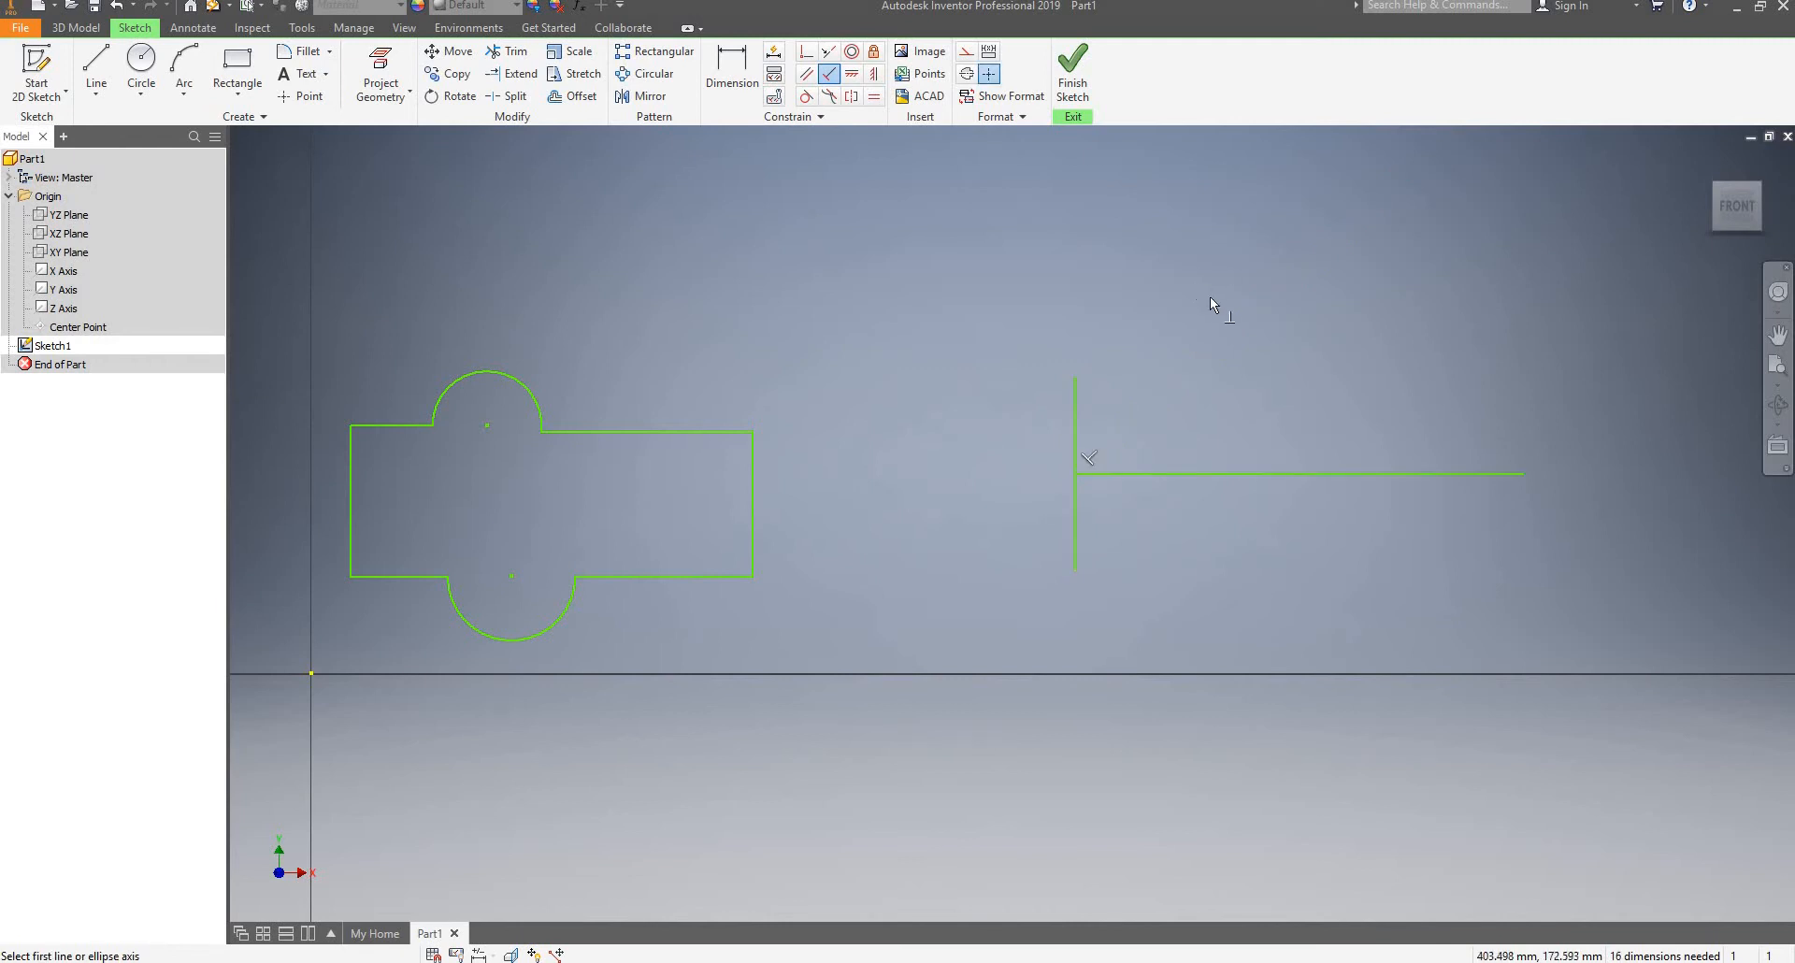
{"action": "key", "text": "Escape"}
{"action": "mouse_move", "coordinate": [1118, 475]}
{"action": "left_mouse_down"}
{"action": "mouse_move", "coordinate": [1108, 380]}
{"action": "mouse_move", "coordinate": [1125, 463]}
{"action": "mouse_move", "coordinate": [1112, 439]}
{"action": "left_mouse_up"}
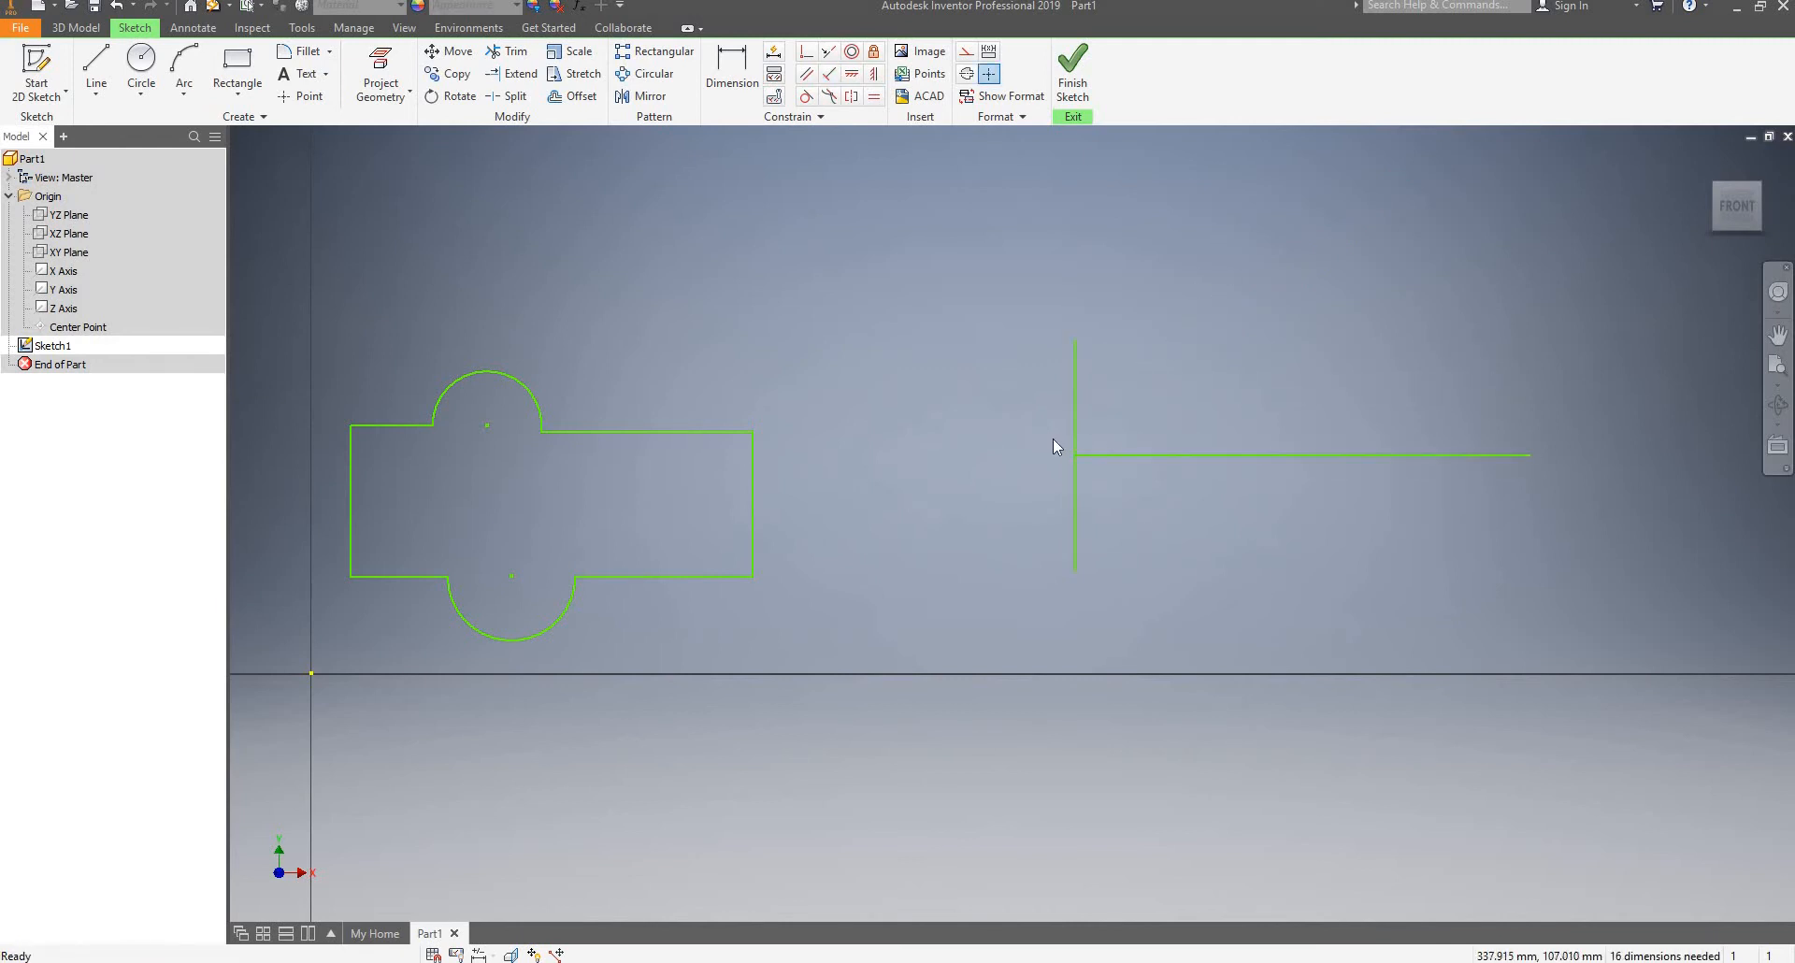
Delete the two separate practice lines beside the outline
{"action": "scroll", "coordinate": [1053, 439], "scroll_direction": "up", "scroll_amount": 3}
{"action": "scroll", "coordinate": [1118, 421], "scroll_direction": "down", "scroll_amount": 5}
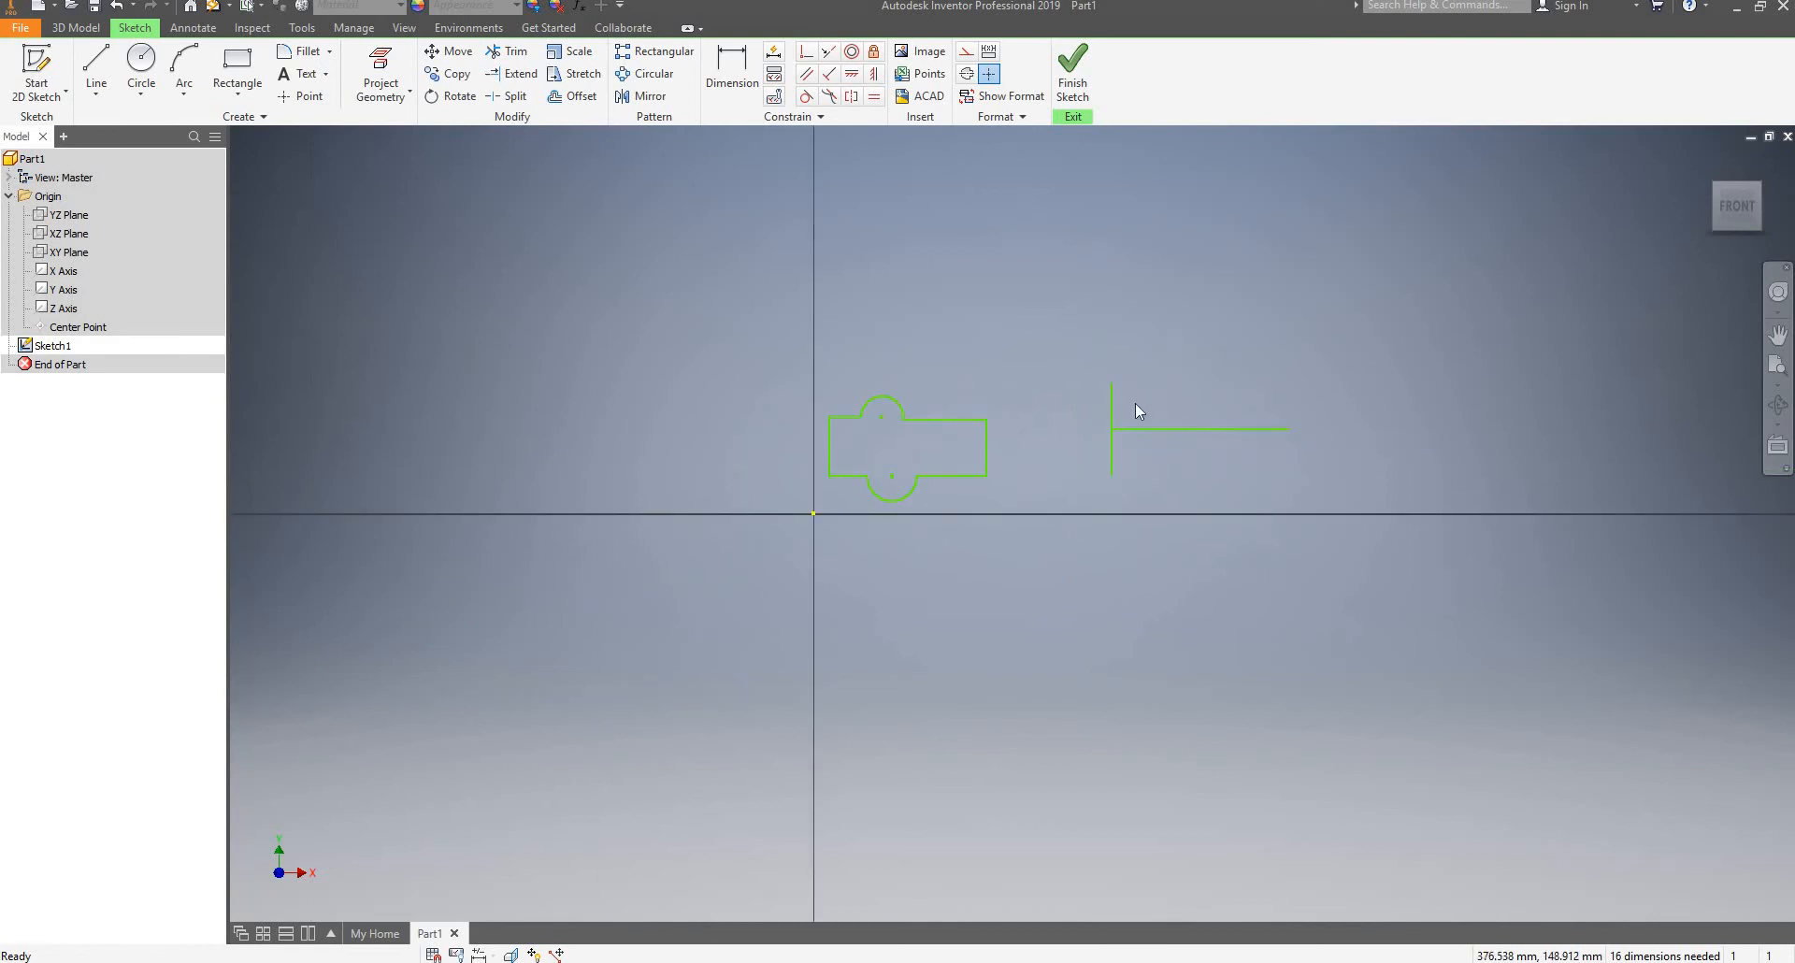
{"action": "scroll", "coordinate": [1136, 410], "scroll_direction": "down", "scroll_amount": 2}
{"action": "scroll", "coordinate": [1084, 403], "scroll_direction": "up", "scroll_amount": 5}
{"action": "scroll", "coordinate": [1028, 422], "scroll_direction": "down", "scroll_amount": 2}
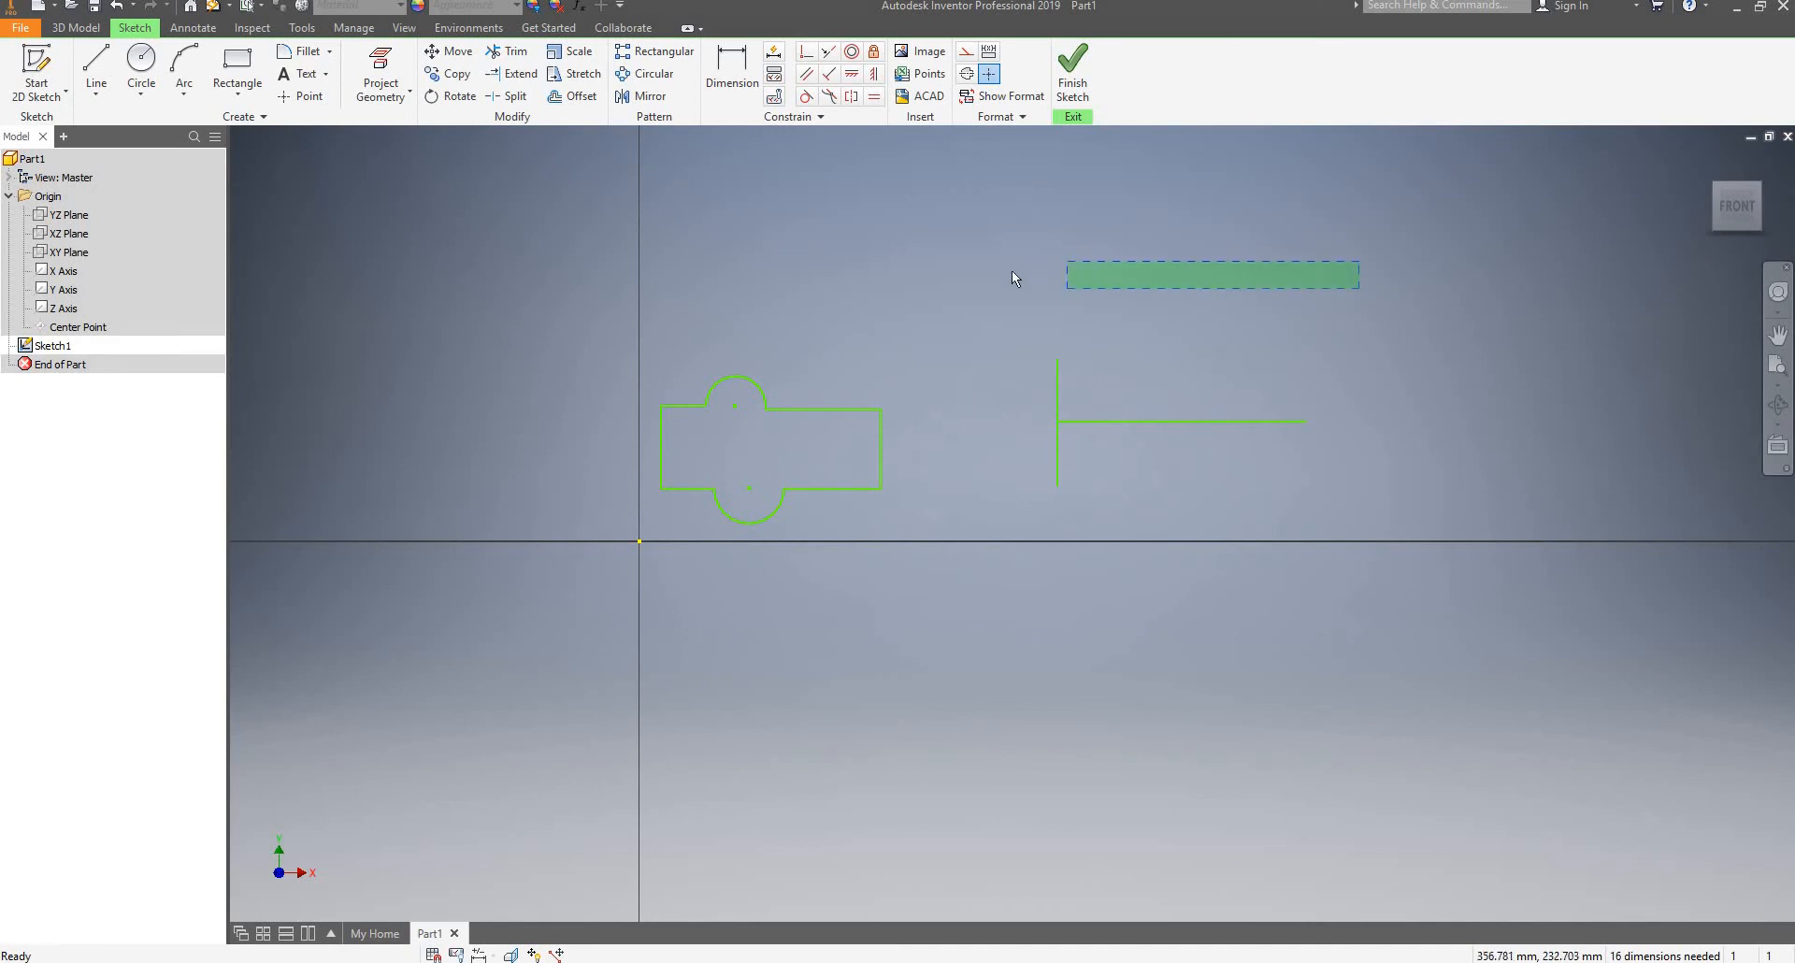
{"action": "left_click_drag", "start_coordinate": [952, 517], "coordinate": [1215, 280]}
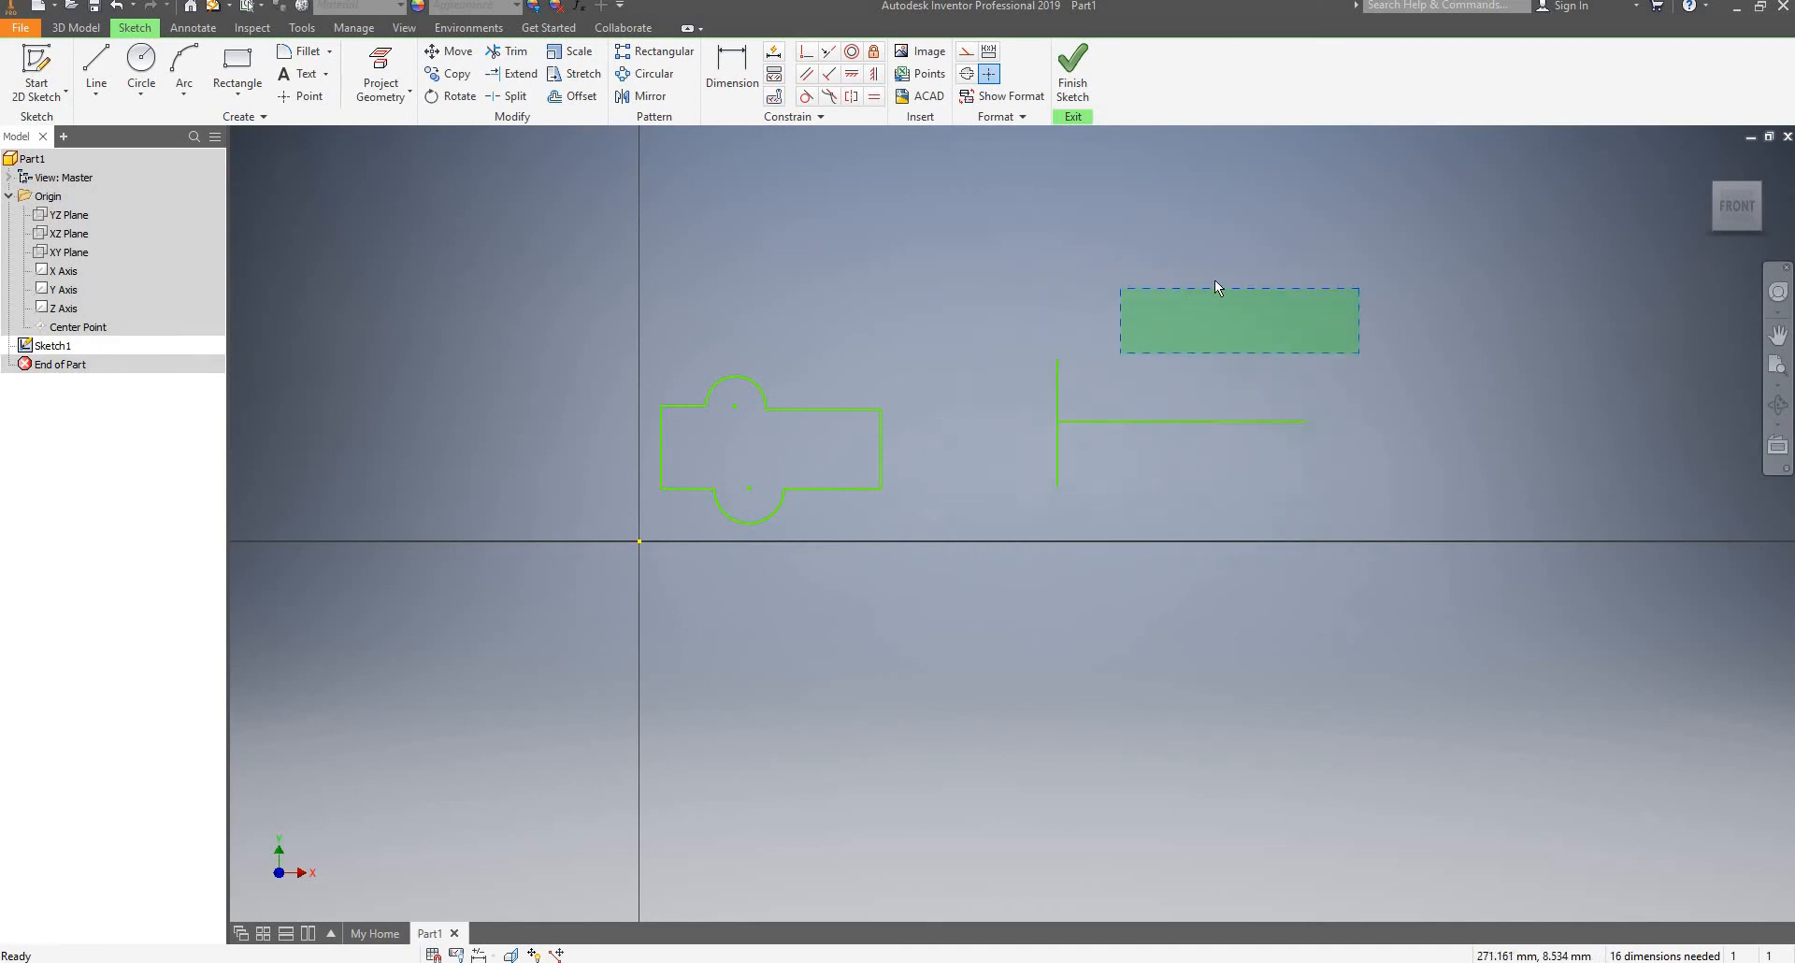
{"action": "left_click_drag", "start_coordinate": [1435, 306], "coordinate": [943, 488]}
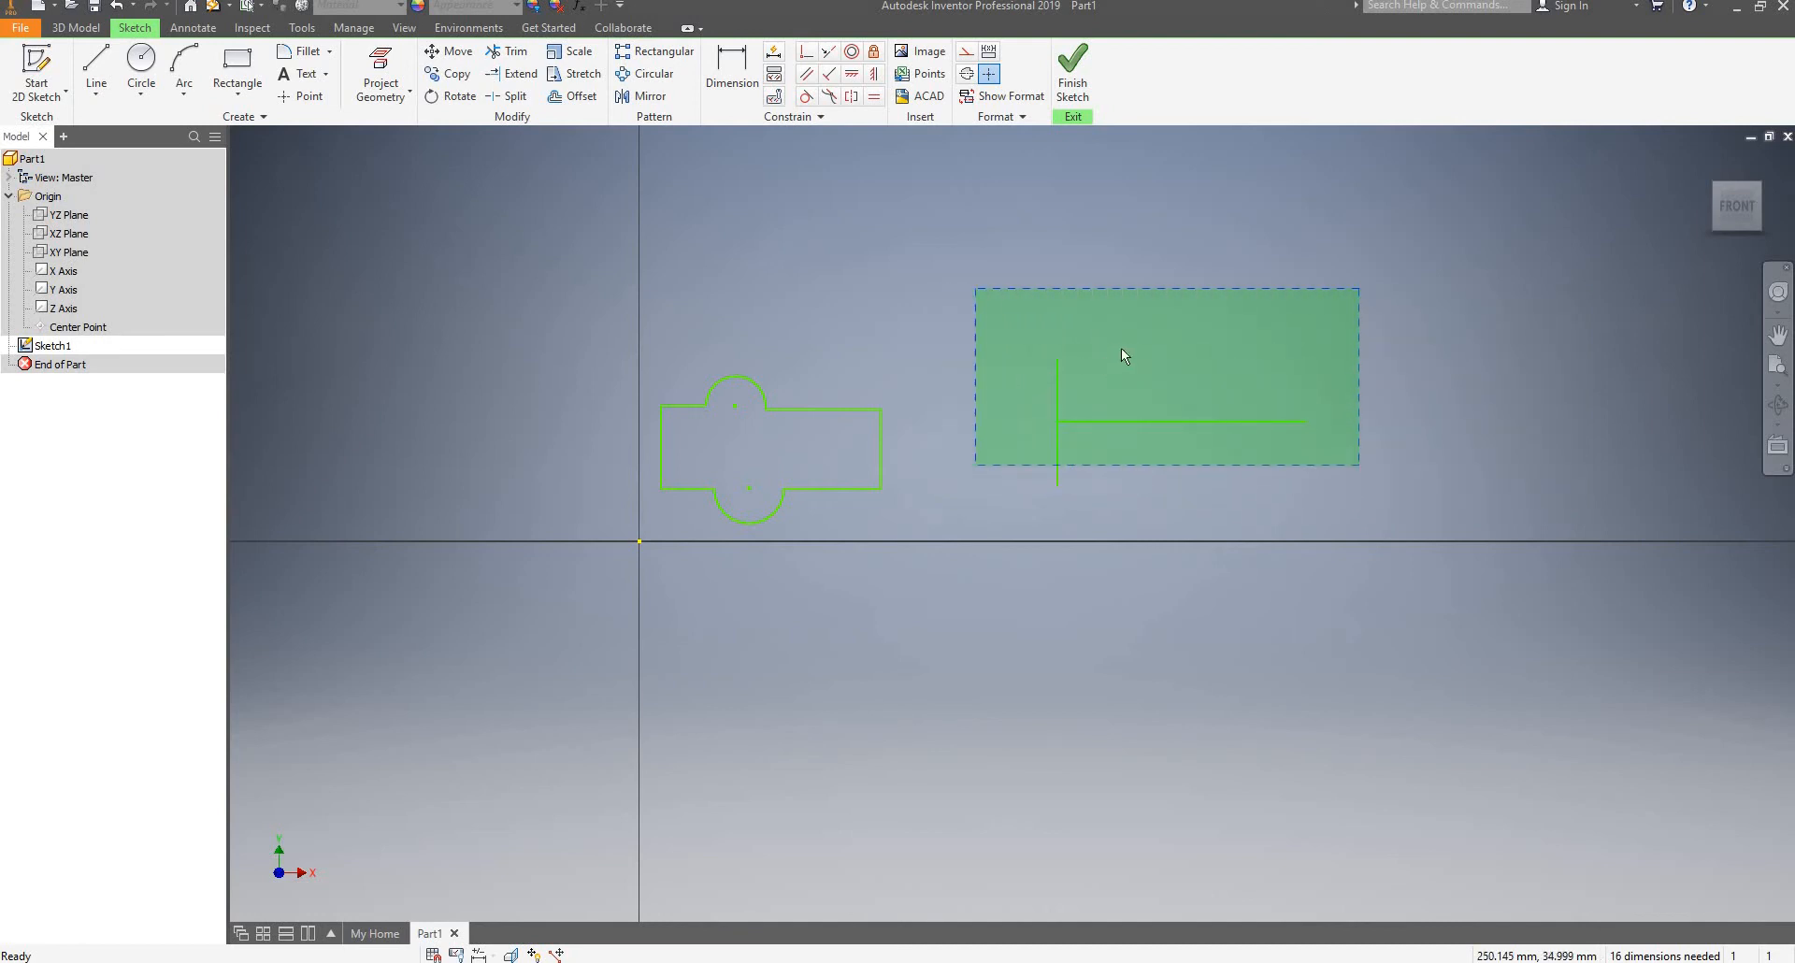
{"action": "left_click_drag", "start_coordinate": [1122, 355], "coordinate": [1366, 316]}
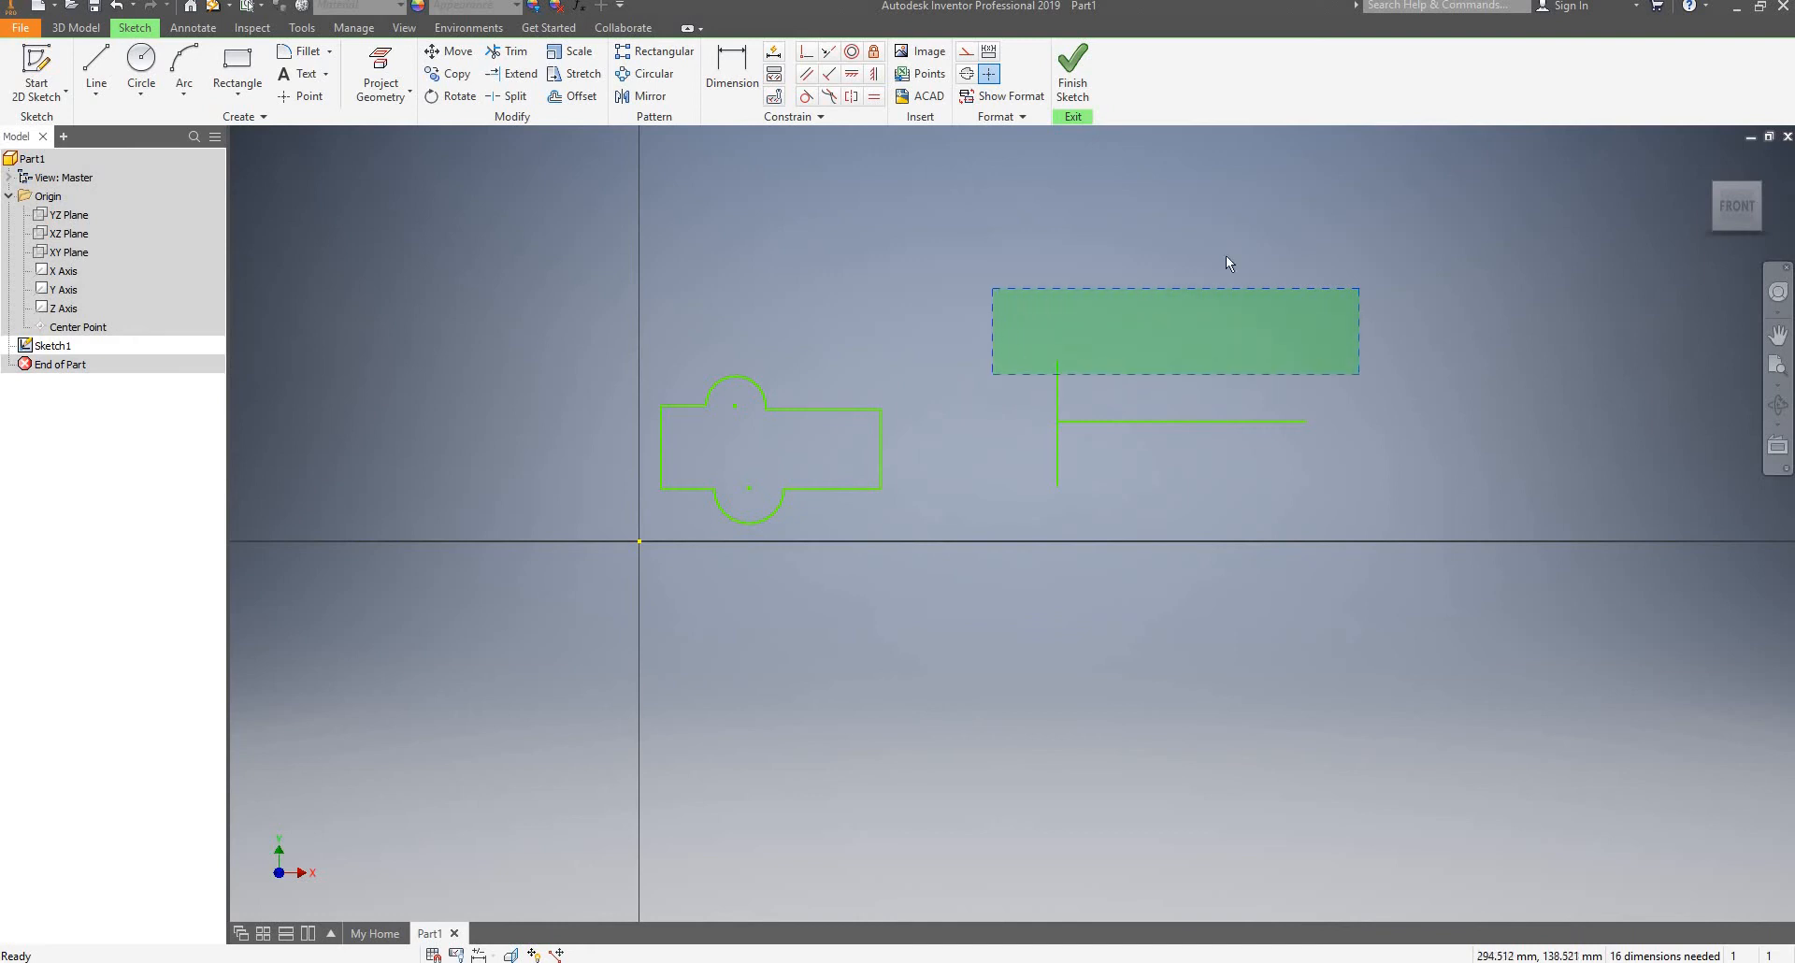
{"action": "mouse_move", "coordinate": [976, 418]}
{"action": "left_mouse_down"}
{"action": "mouse_move", "coordinate": [963, 529]}
{"action": "mouse_move", "coordinate": [980, 538]}
{"action": "left_mouse_up"}
{"action": "key", "text": "Delete"}
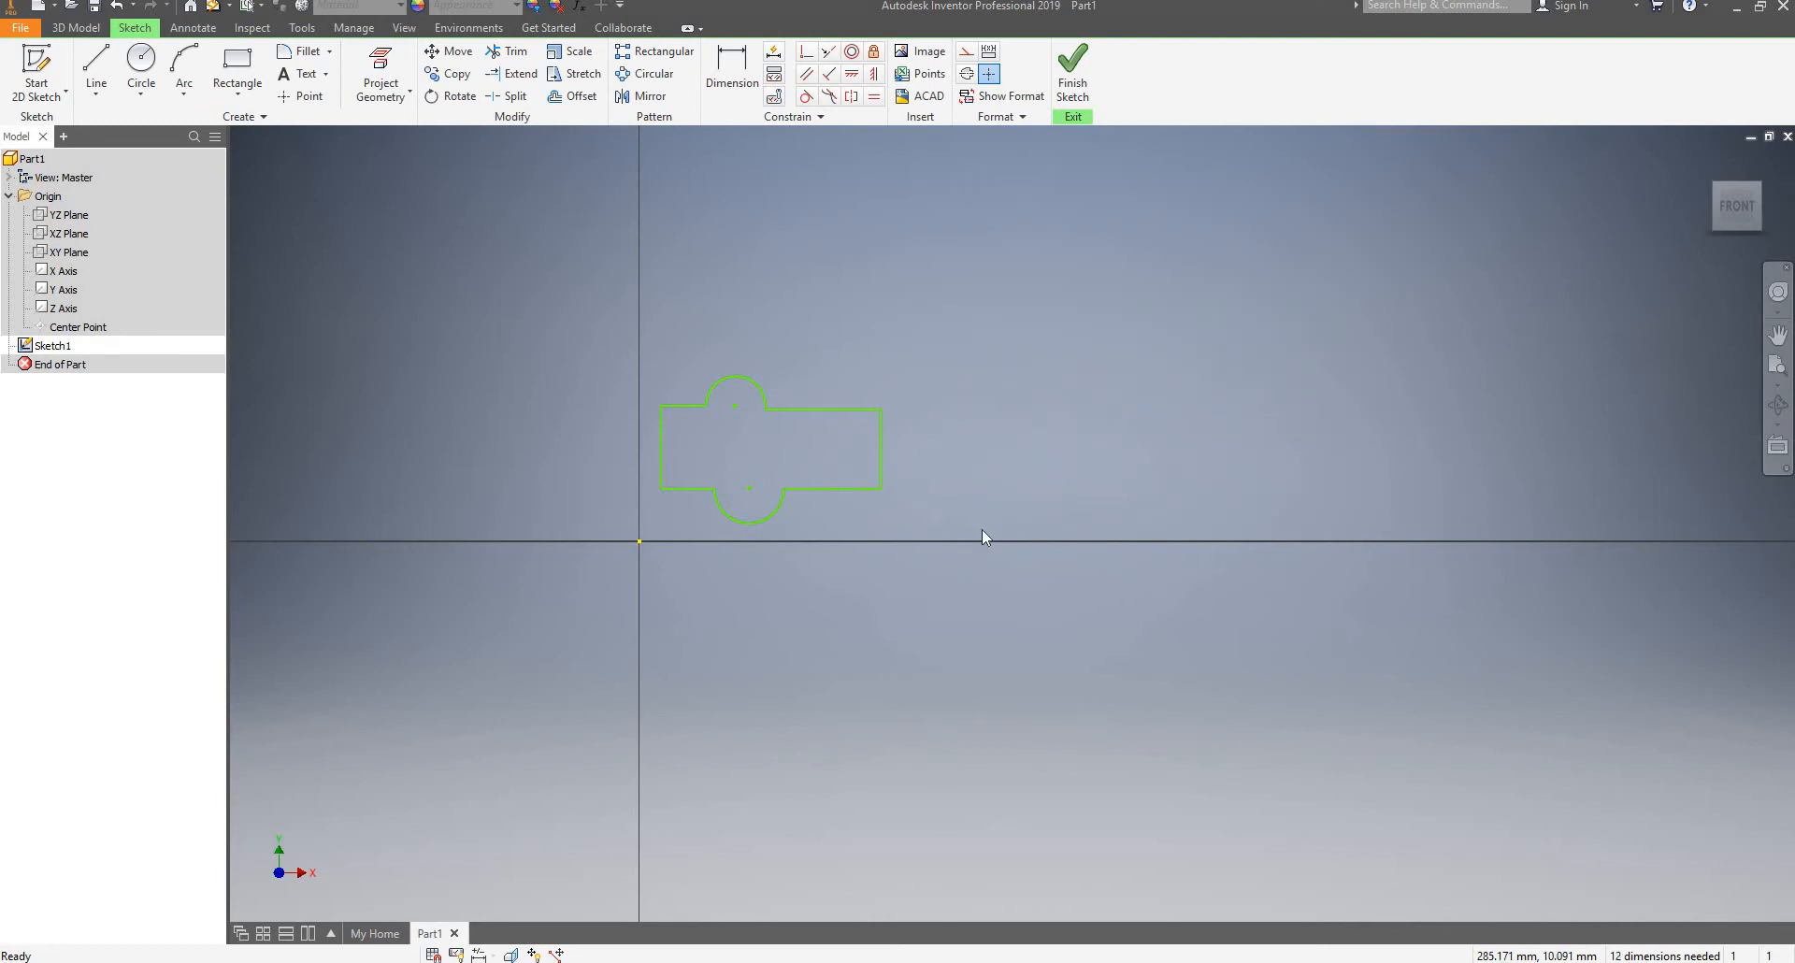
Reshape the outline by enlarging its upper arc and shifting the upper edge to the right of that arc
{"action": "scroll", "coordinate": [816, 476], "scroll_direction": "up", "scroll_amount": 5}
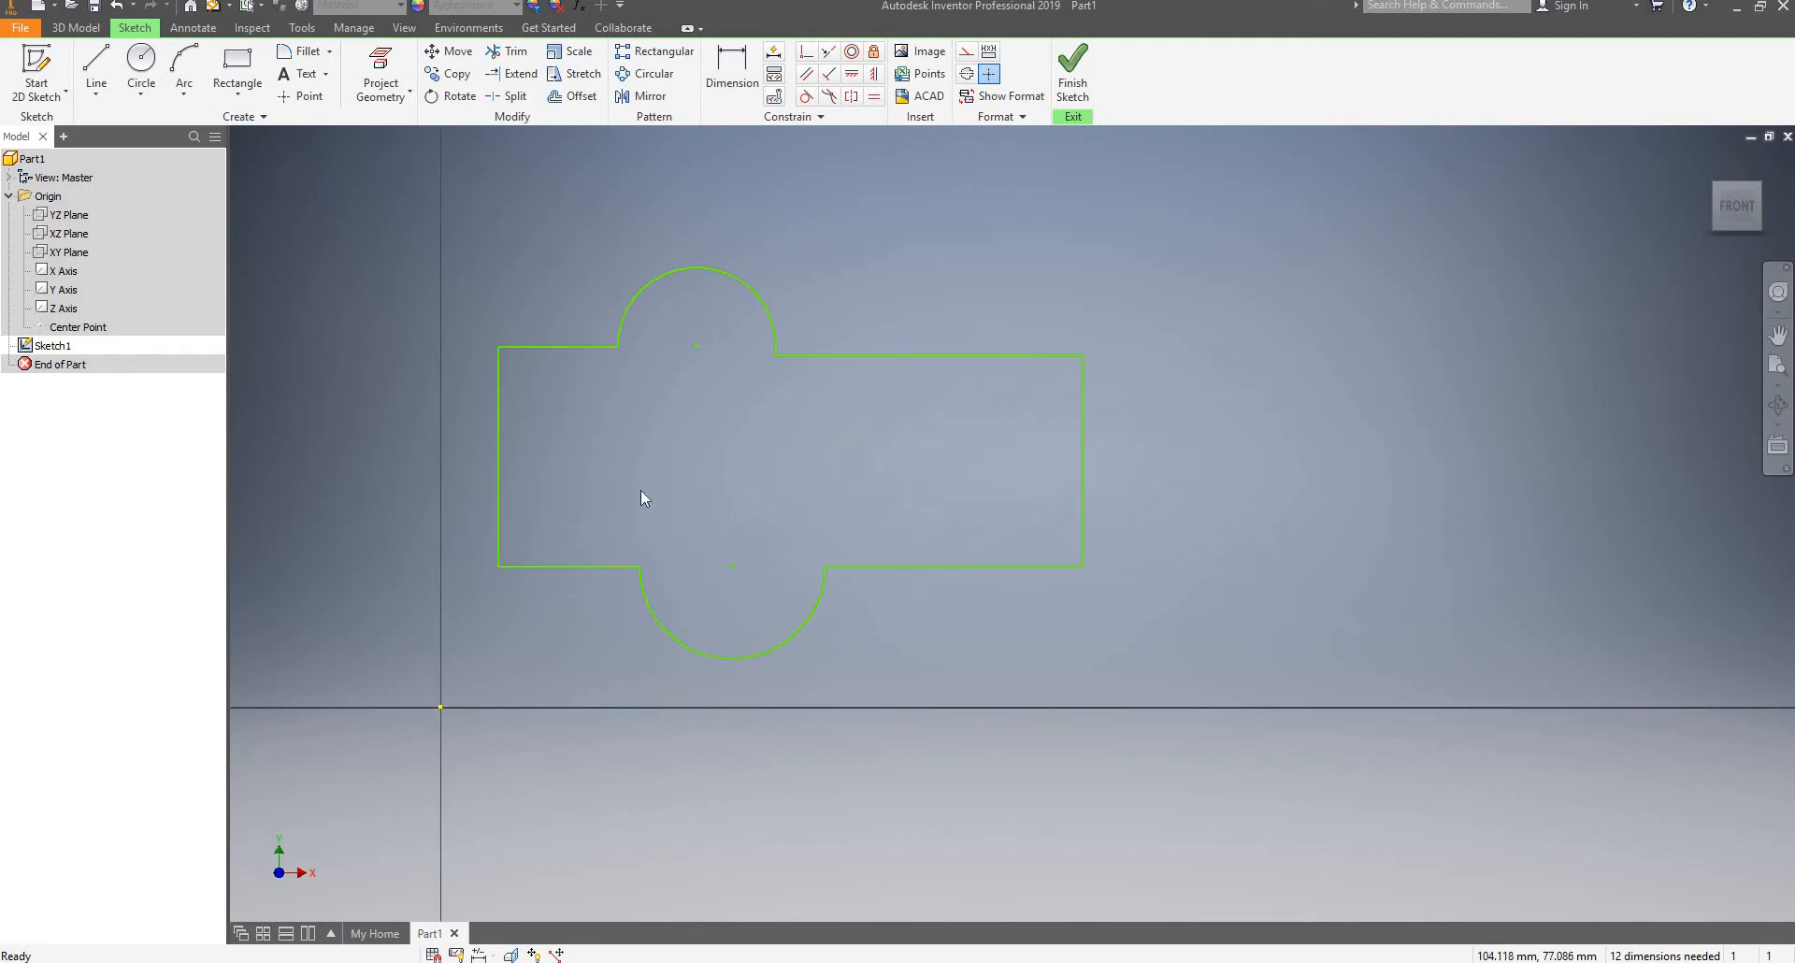
{"action": "mouse_move", "coordinate": [770, 317]}
{"action": "left_mouse_down"}
{"action": "mouse_move", "coordinate": [976, 233]}
{"action": "mouse_move", "coordinate": [867, 365]}
{"action": "mouse_move", "coordinate": [821, 351]}
{"action": "mouse_move", "coordinate": [827, 300]}
{"action": "left_mouse_up"}
{"action": "scroll", "coordinate": [828, 357], "scroll_direction": "down", "scroll_amount": 5}
{"action": "scroll", "coordinate": [895, 297], "scroll_direction": "up", "scroll_amount": 3}
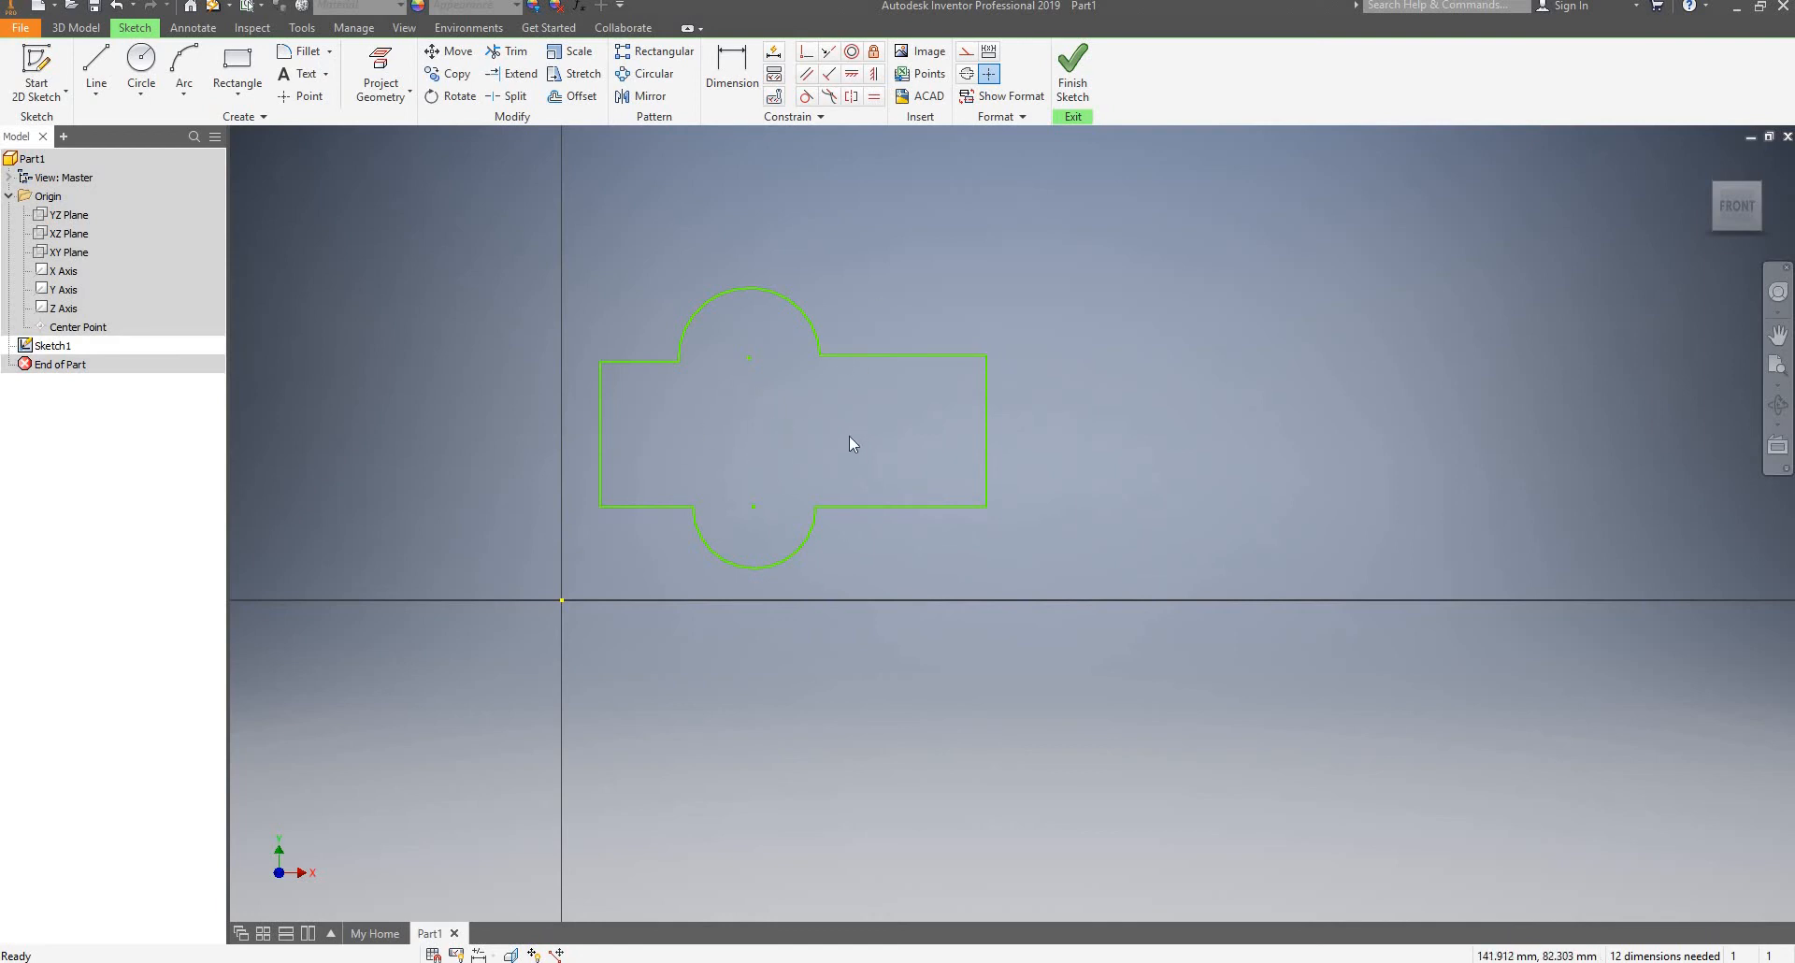
{"action": "scroll", "coordinate": [847, 432], "scroll_direction": "up", "scroll_amount": 3}
{"action": "scroll", "coordinate": [907, 364], "scroll_direction": "down", "scroll_amount": 4}
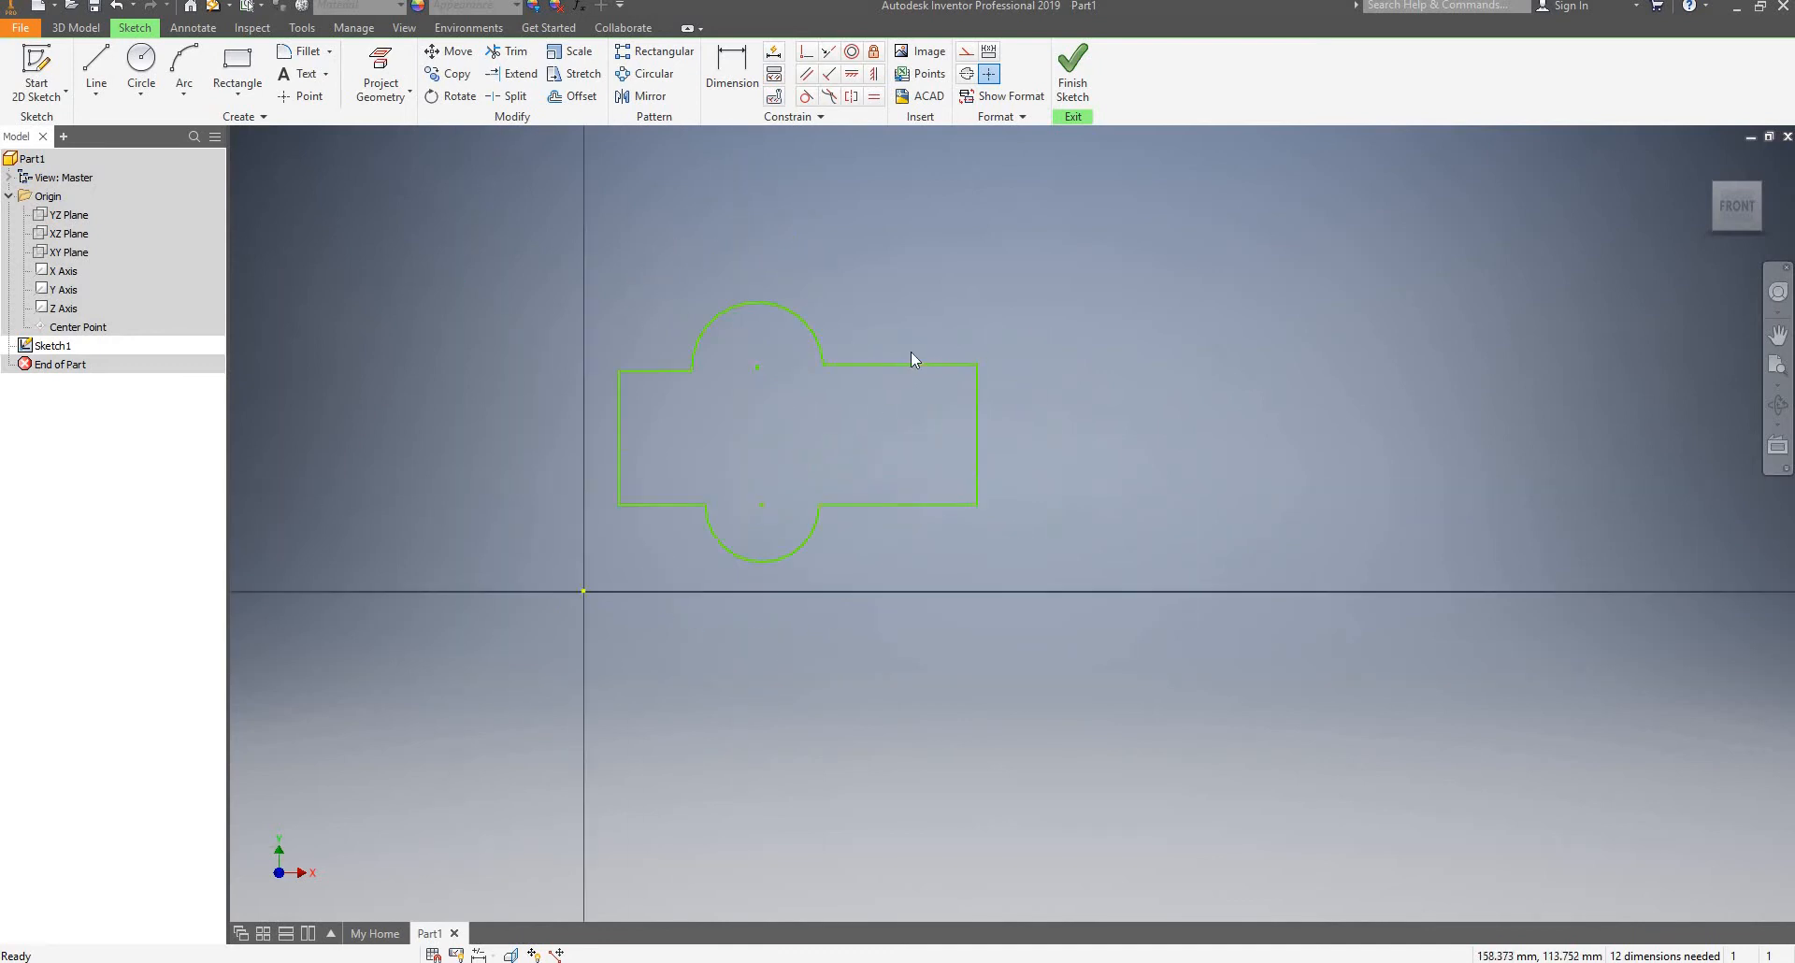
{"action": "scroll", "coordinate": [910, 351], "scroll_direction": "up", "scroll_amount": 3}
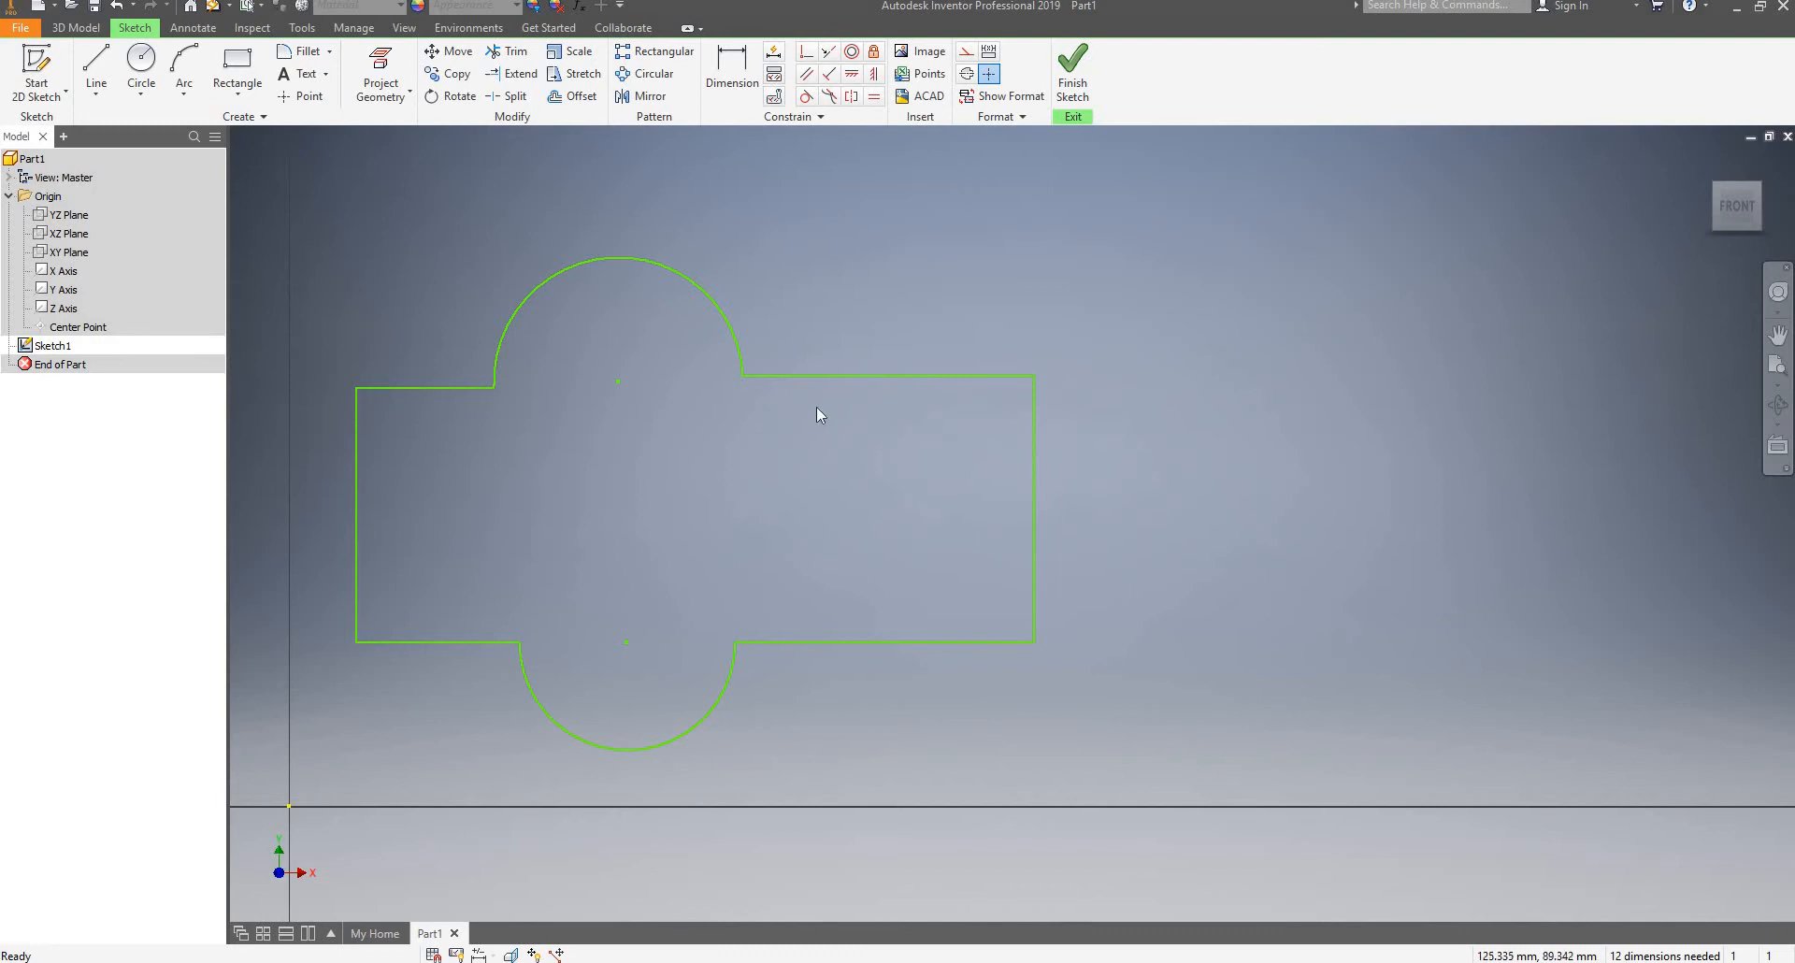
{"action": "left_click_drag", "start_coordinate": [819, 374], "coordinate": [889, 342]}
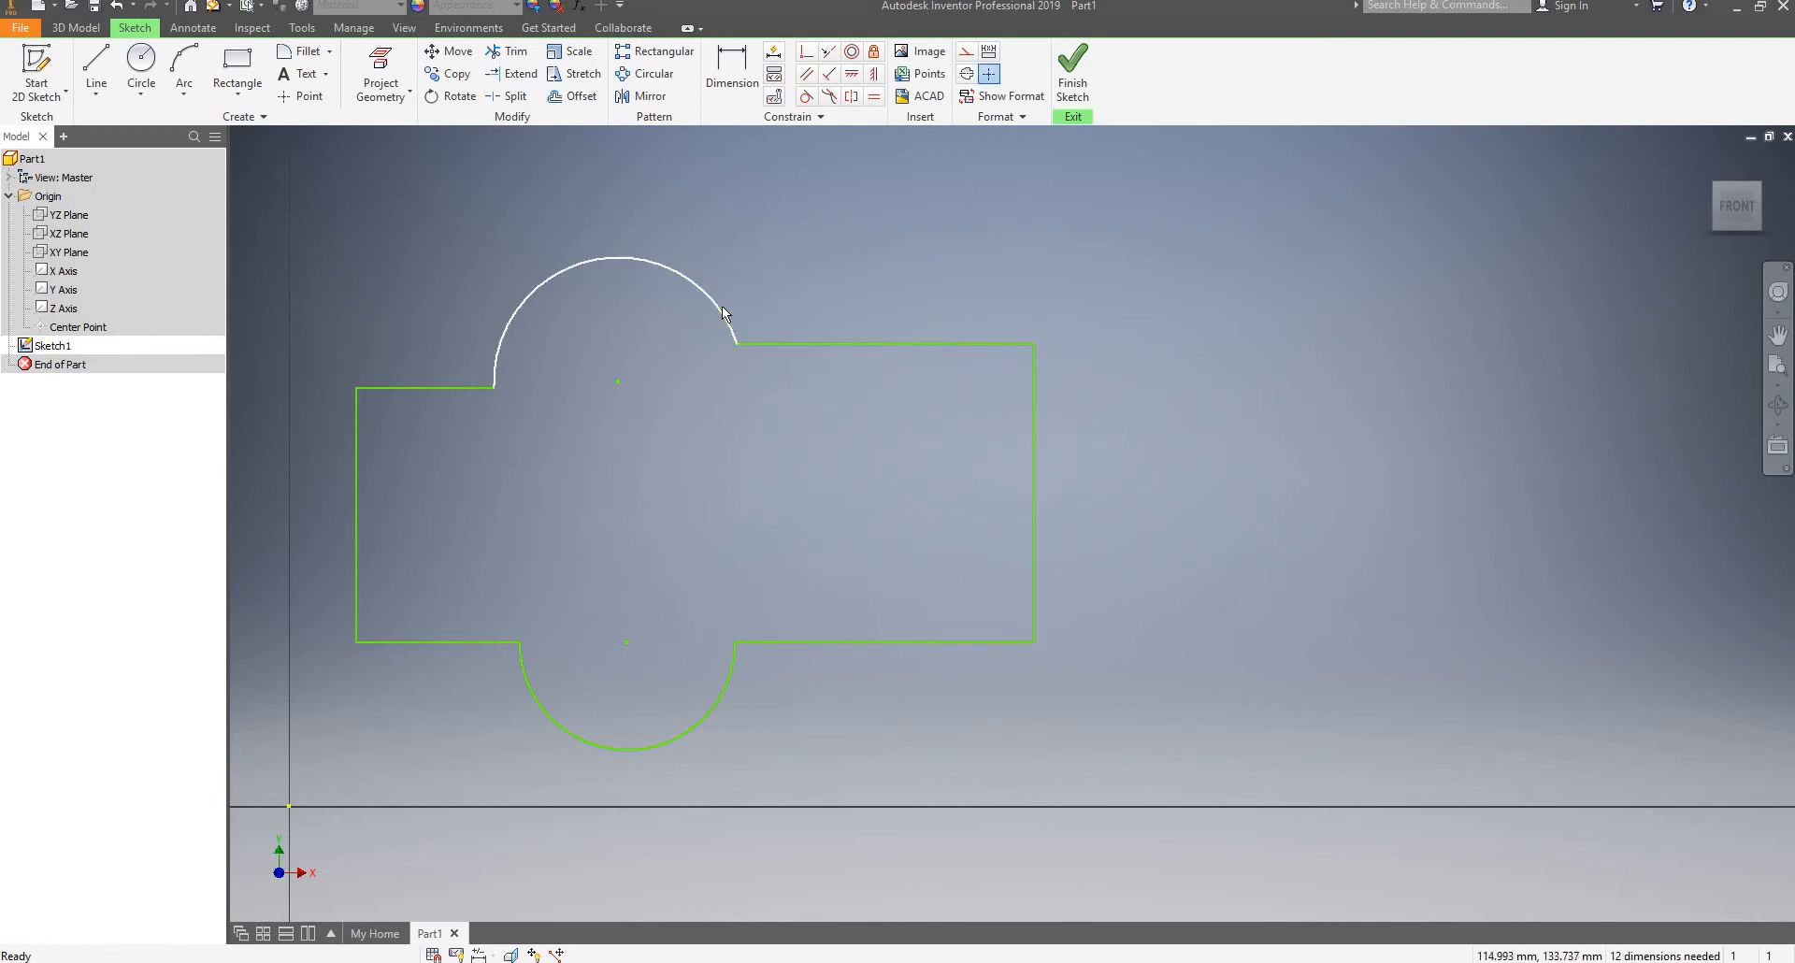
{"action": "left_click_drag", "start_coordinate": [723, 312], "coordinate": [871, 384]}
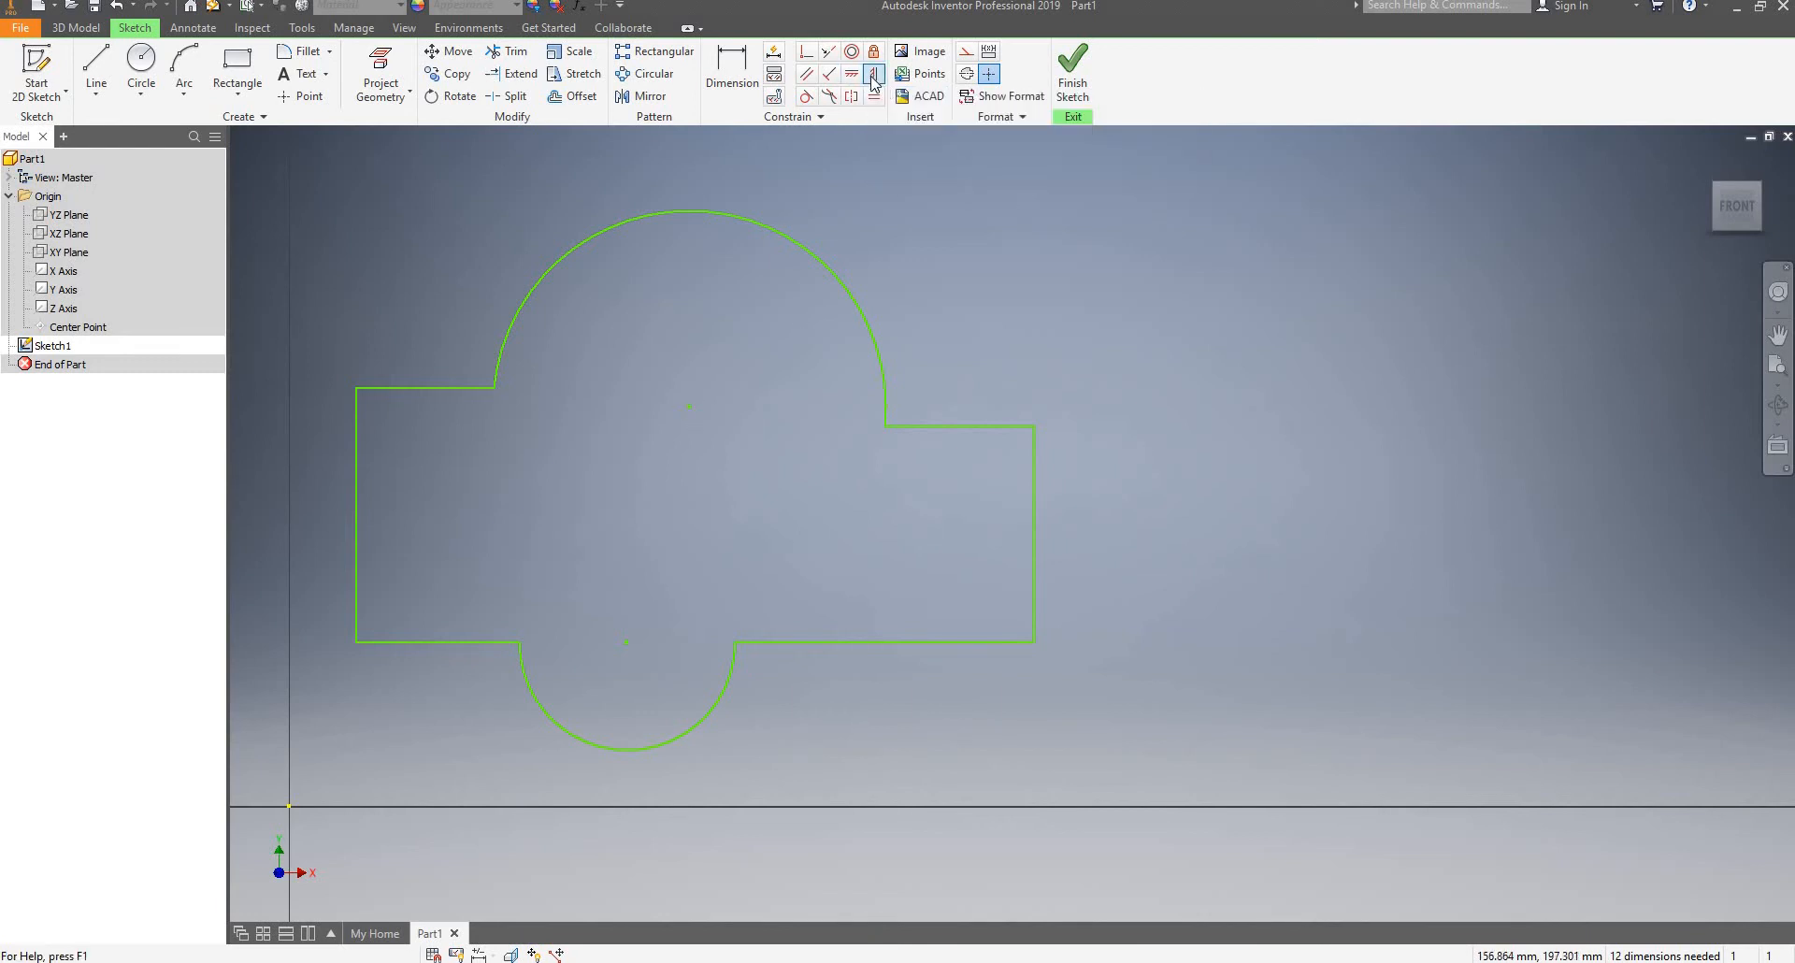
Apply a vertical constraint between the centre points of the upper and lower arcs
{"action": "left_click", "coordinate": [873, 77]}
{"action": "left_click", "coordinate": [690, 408]}
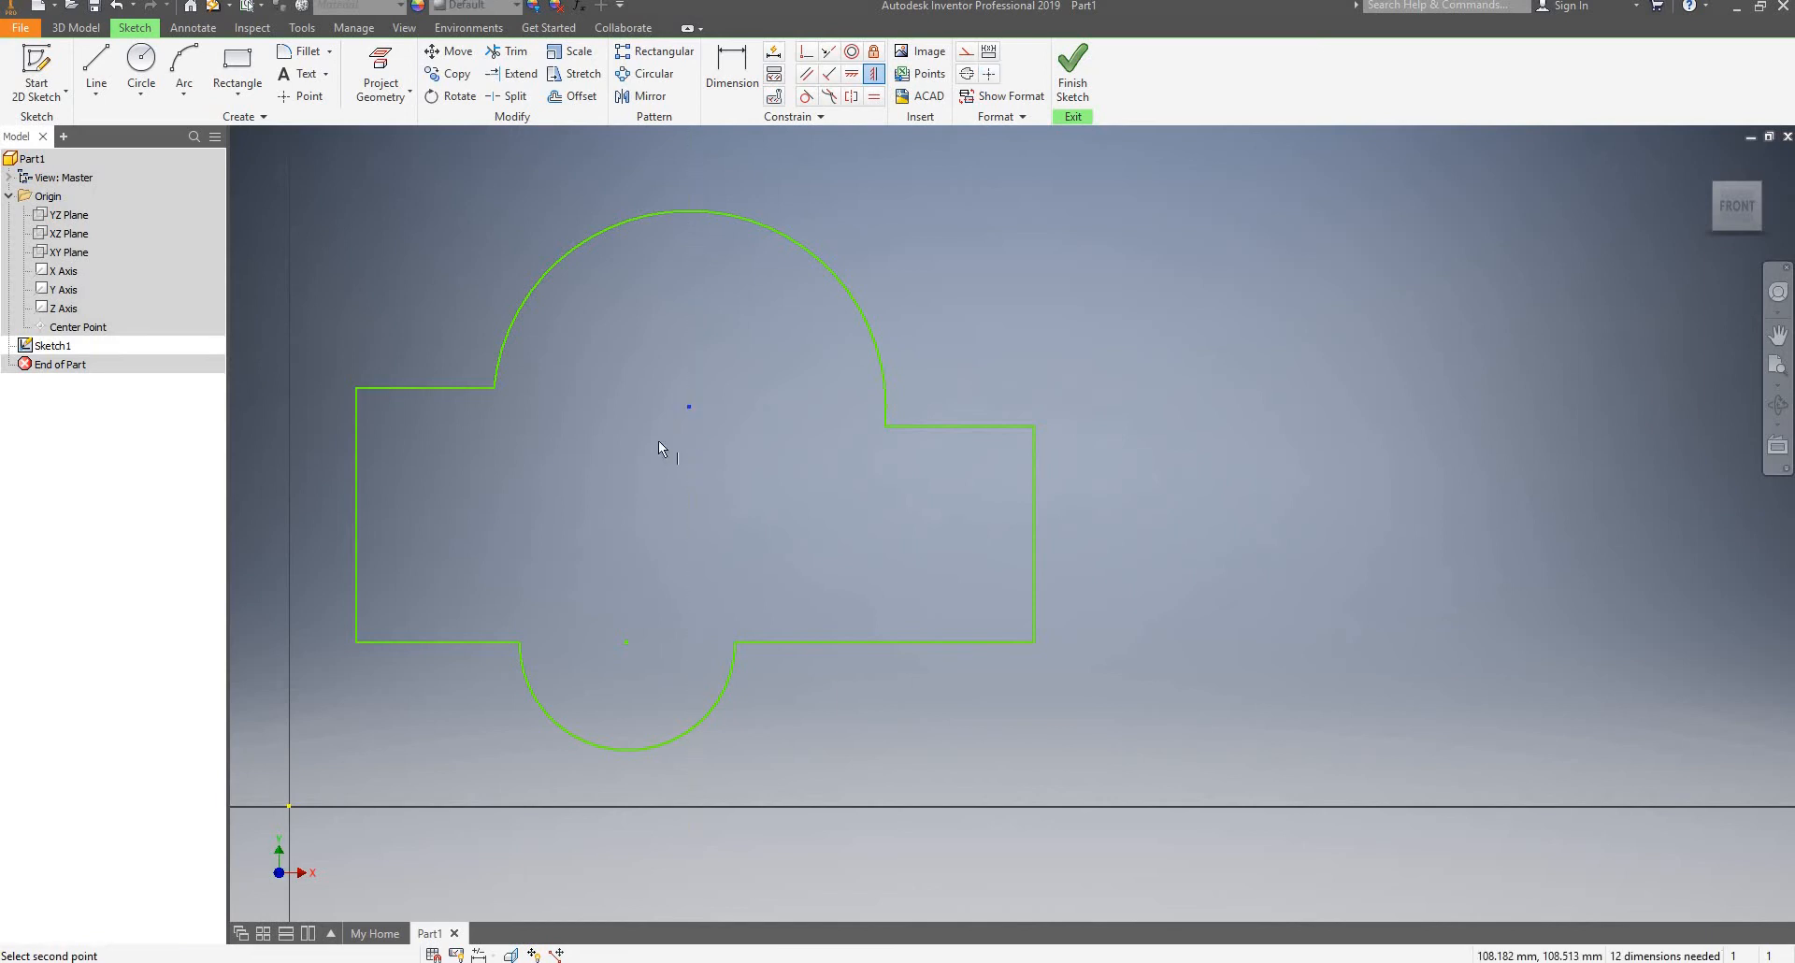
{"action": "left_click", "coordinate": [630, 643]}
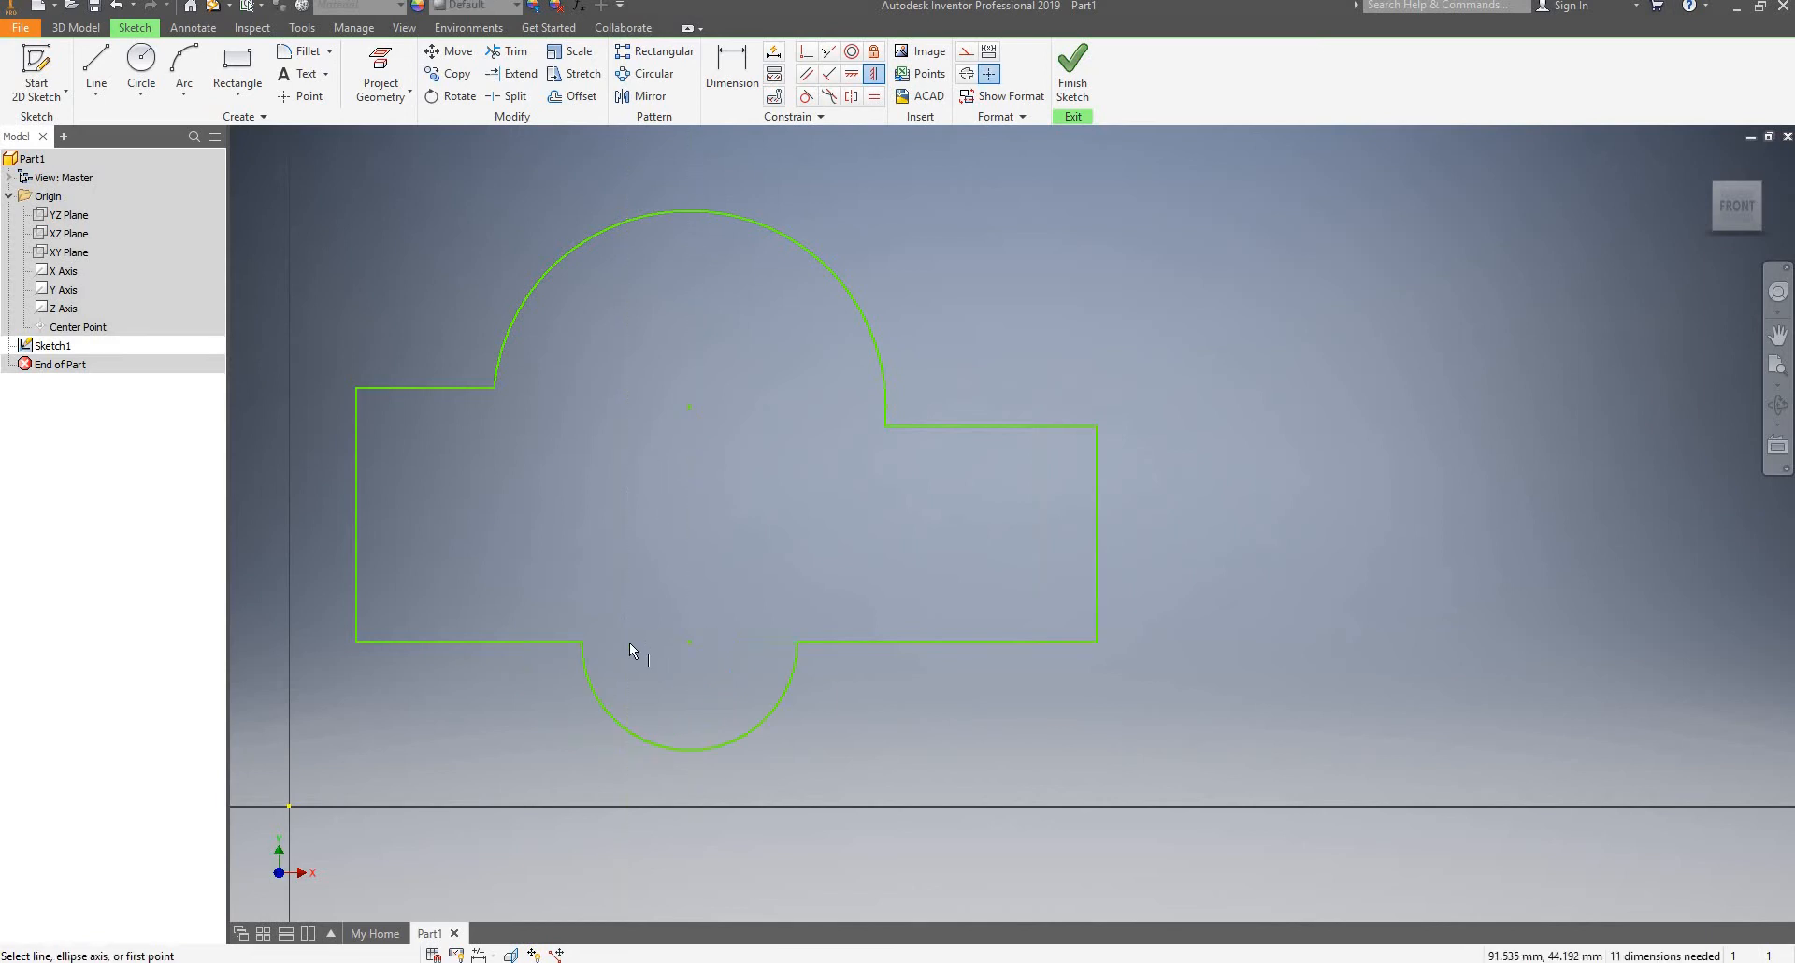
{"action": "key", "text": "Escape"}
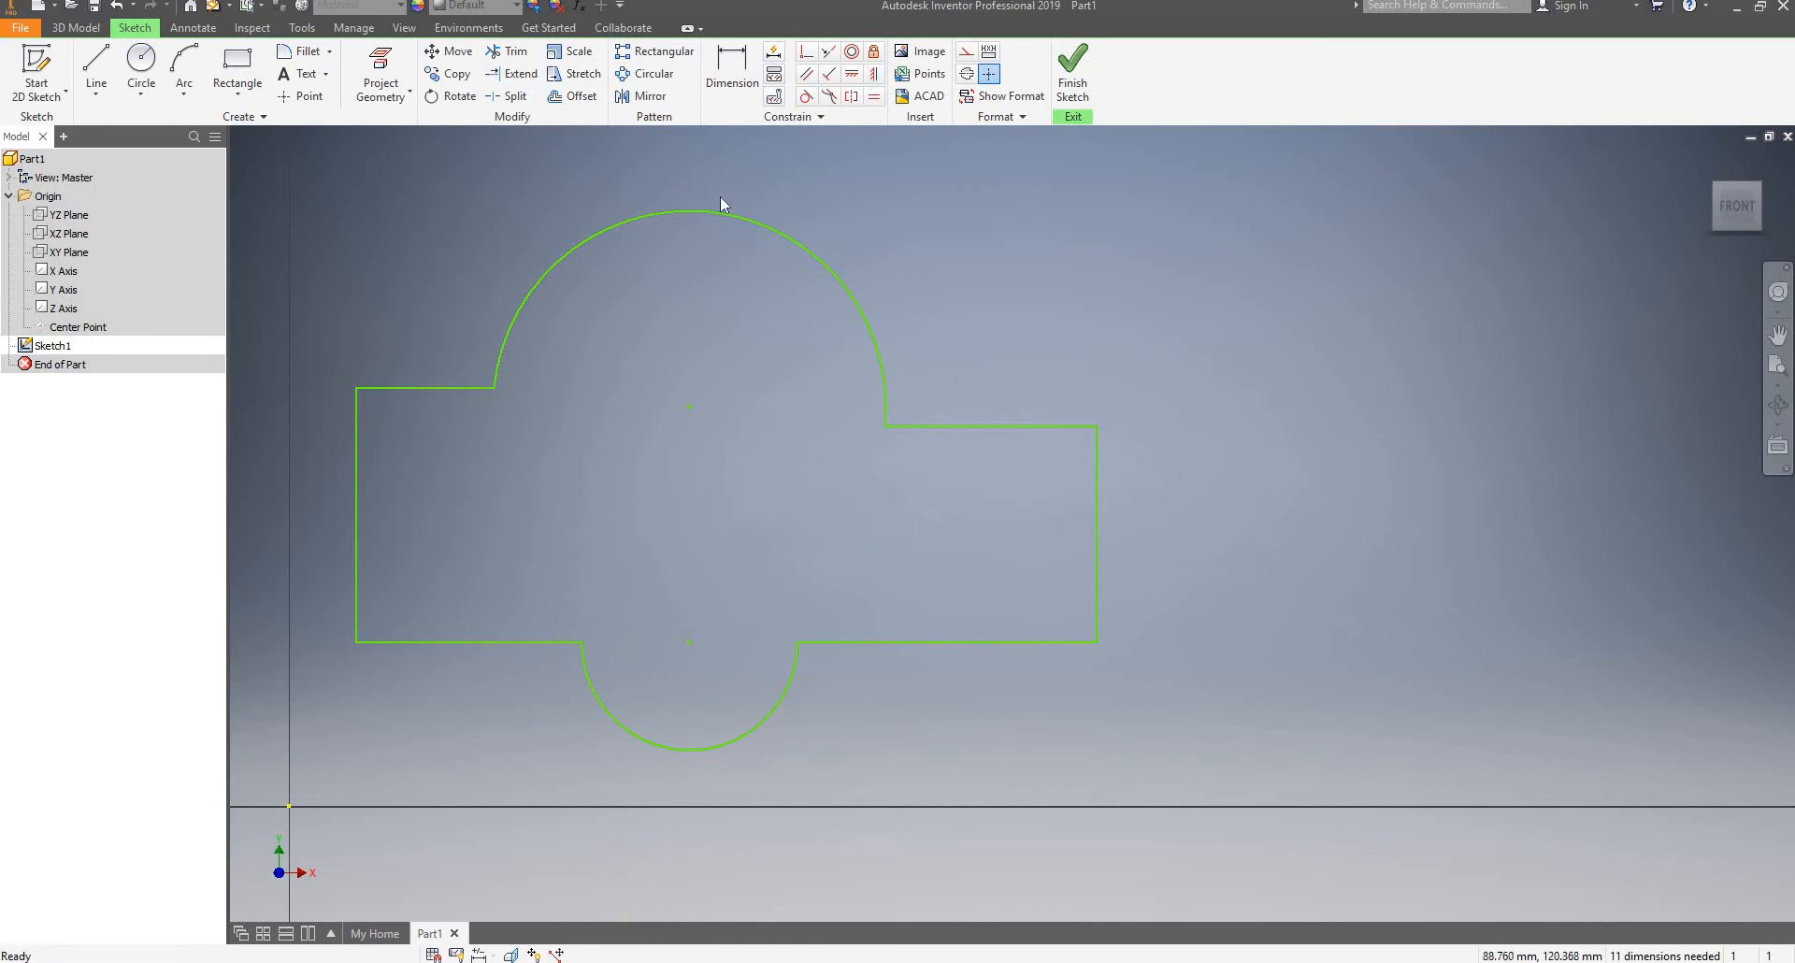
Resize the upper arc and move the aligned arc centres to test the vertical constraint, leaving the lower arc larger
{"action": "left_click_drag", "start_coordinate": [725, 215], "coordinate": [613, 172]}
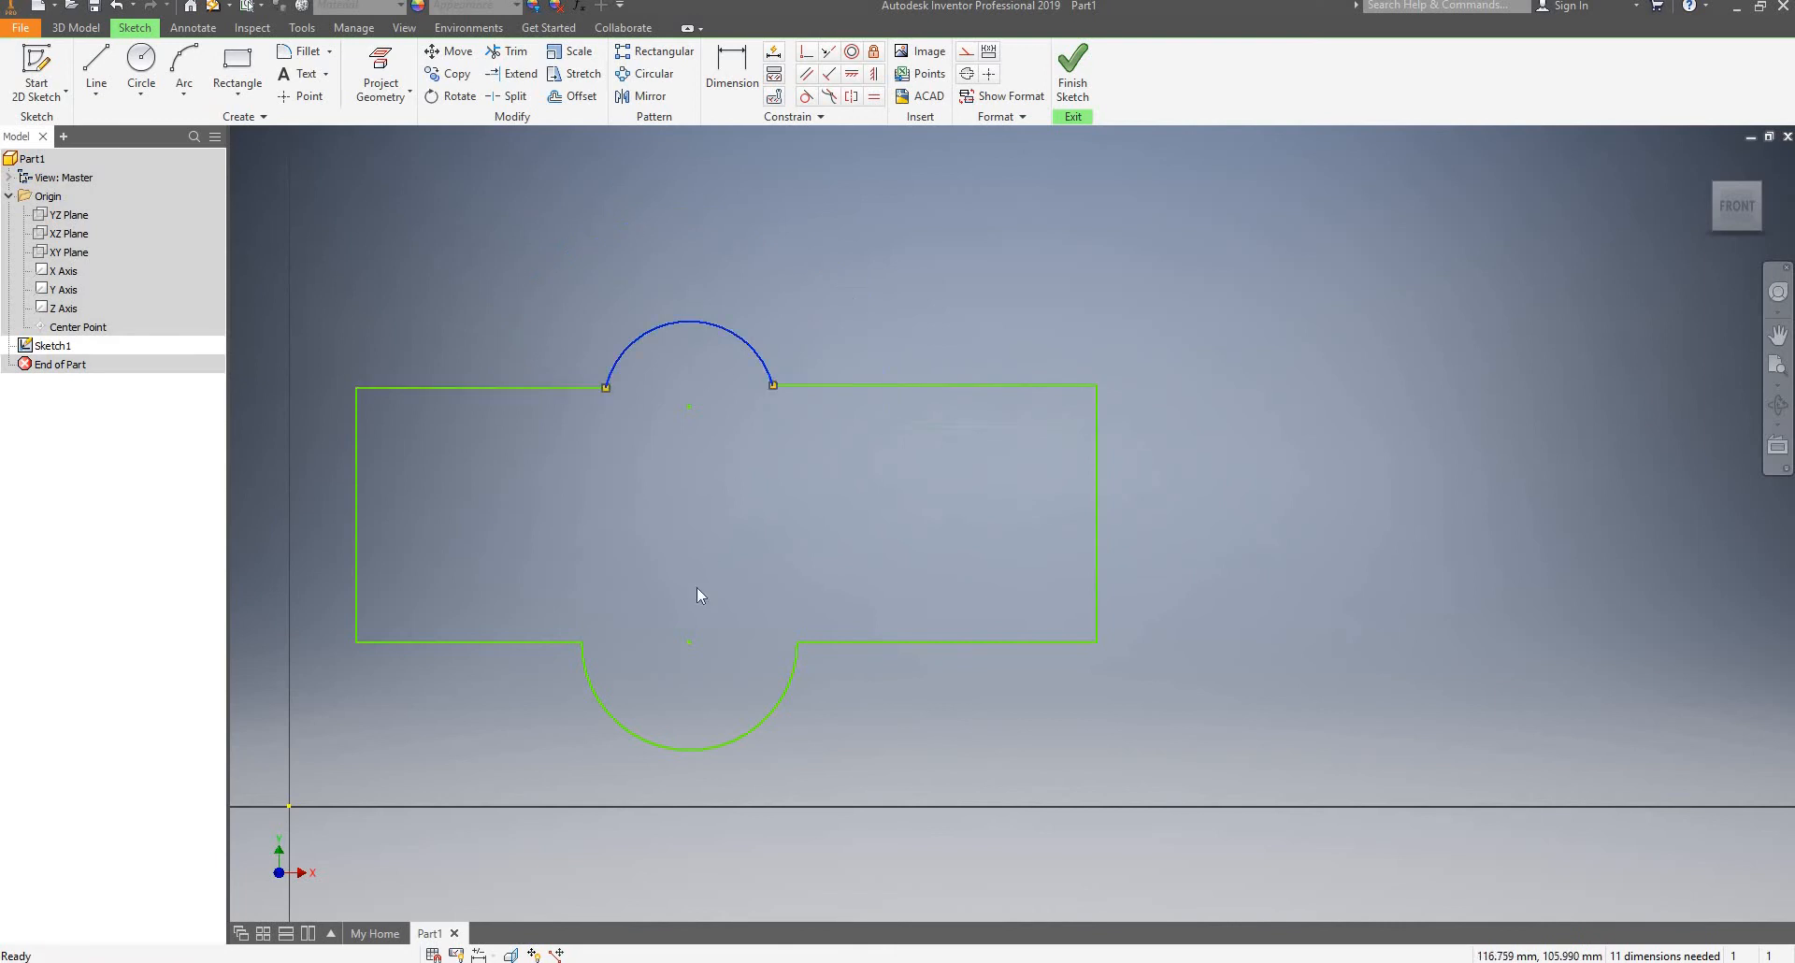
{"action": "left_click", "coordinate": [691, 644]}
{"action": "left_click_drag", "start_coordinate": [690, 642], "coordinate": [740, 613]}
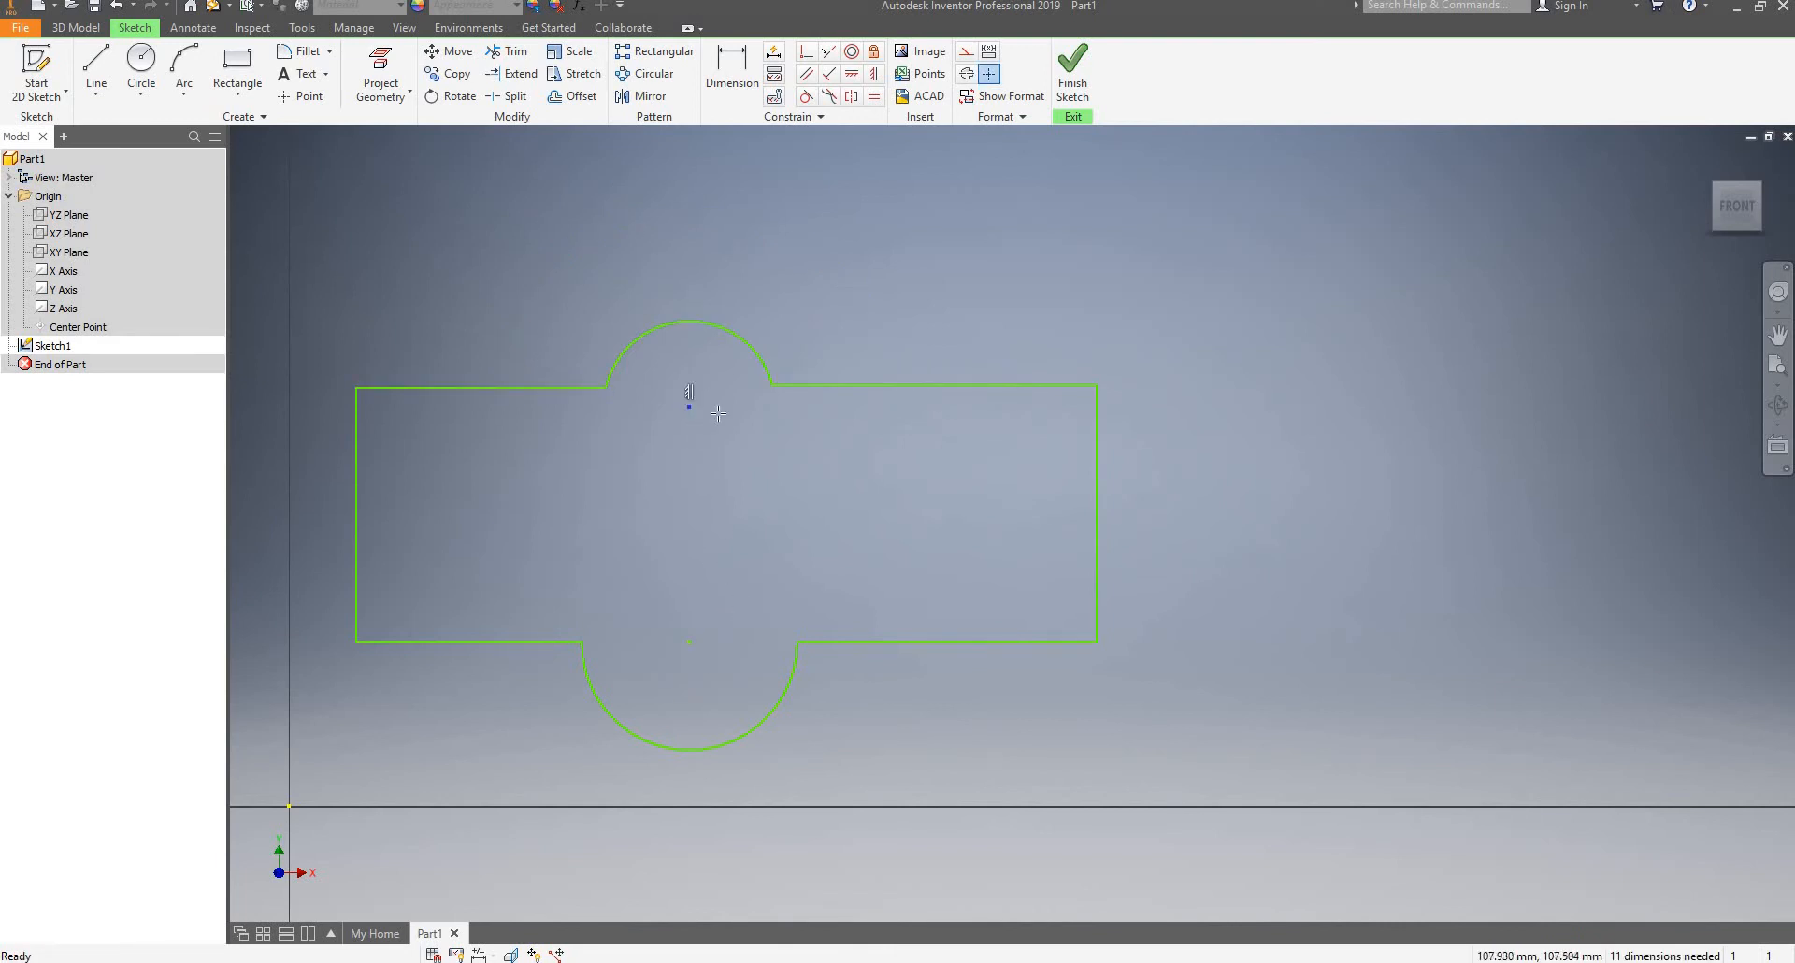
{"action": "mouse_move", "coordinate": [689, 407]}
{"action": "left_mouse_down"}
{"action": "mouse_move", "coordinate": [796, 402]}
{"action": "mouse_move", "coordinate": [673, 406]}
{"action": "left_mouse_up"}
{"action": "left_click_drag", "start_coordinate": [704, 407], "coordinate": [705, 407]}
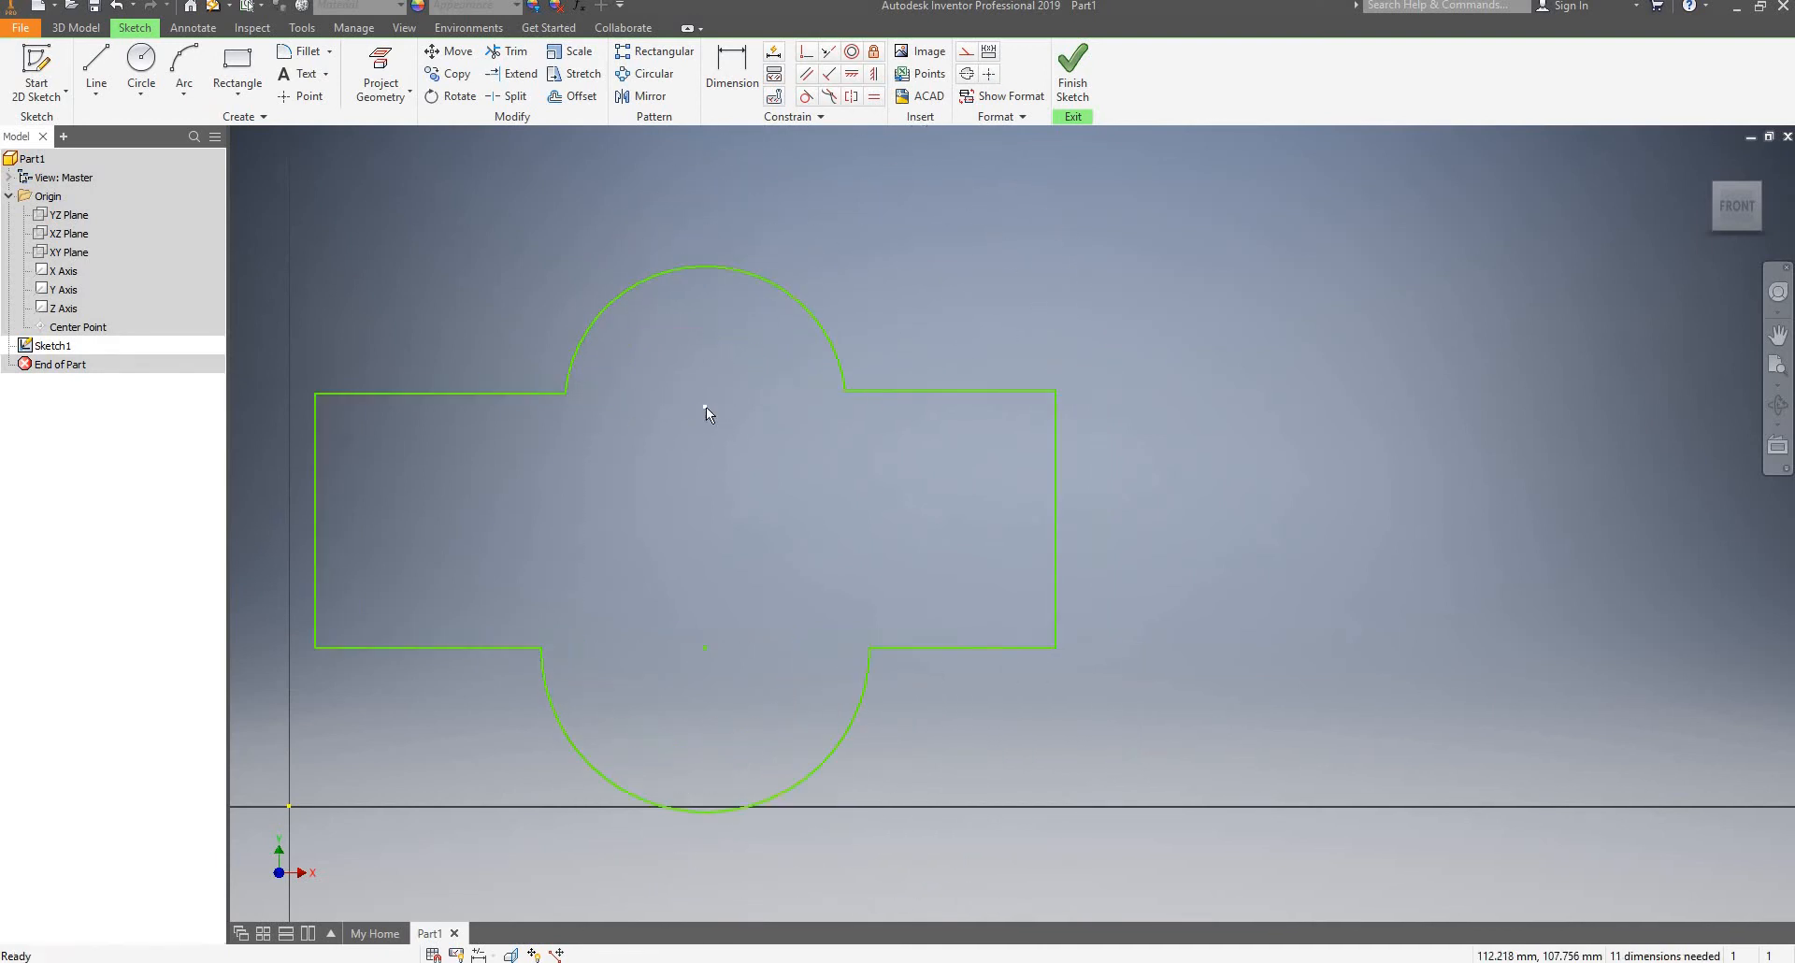
Move the outline's left edge inward and lower the upper edge to the right of the upper arc
{"action": "scroll", "coordinate": [705, 417], "scroll_direction": "up", "scroll_amount": 4}
{"action": "scroll", "coordinate": [700, 452], "scroll_direction": "down", "scroll_amount": 3}
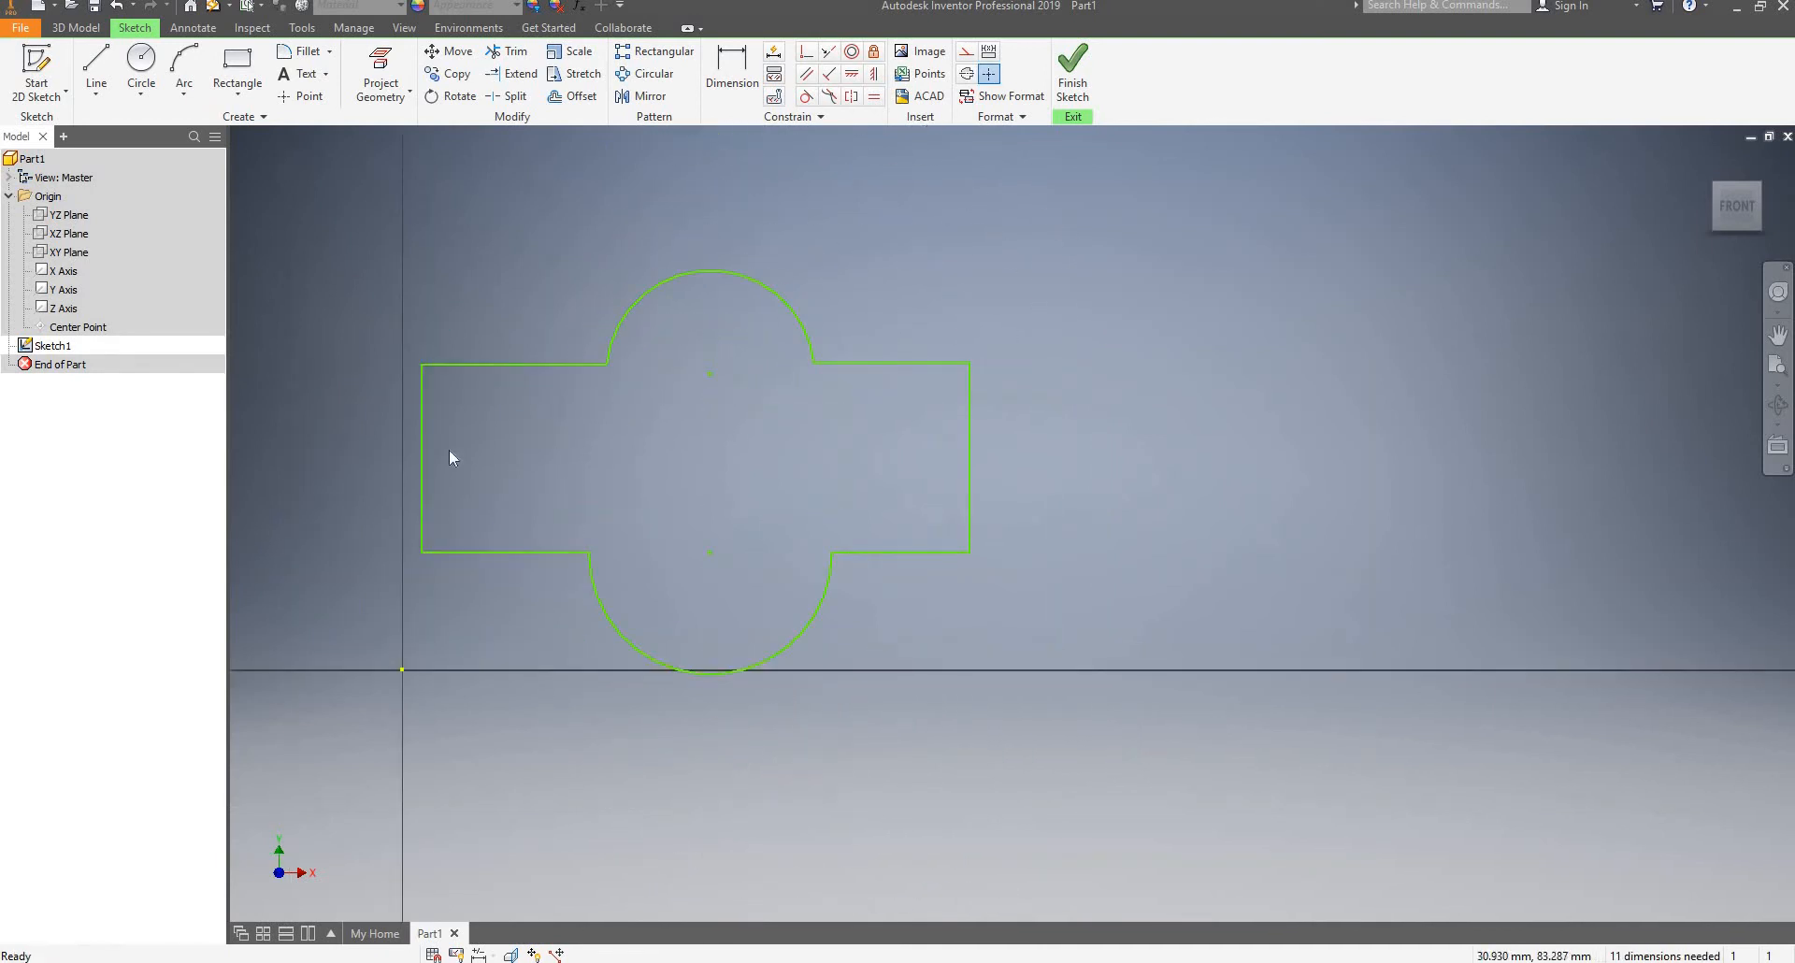
{"action": "left_click_drag", "start_coordinate": [424, 451], "coordinate": [490, 451]}
{"action": "left_click", "coordinate": [848, 340]}
{"action": "scroll", "coordinate": [848, 339], "scroll_direction": "up", "scroll_amount": 5}
{"action": "scroll", "coordinate": [847, 340], "scroll_direction": "down", "scroll_amount": 5}
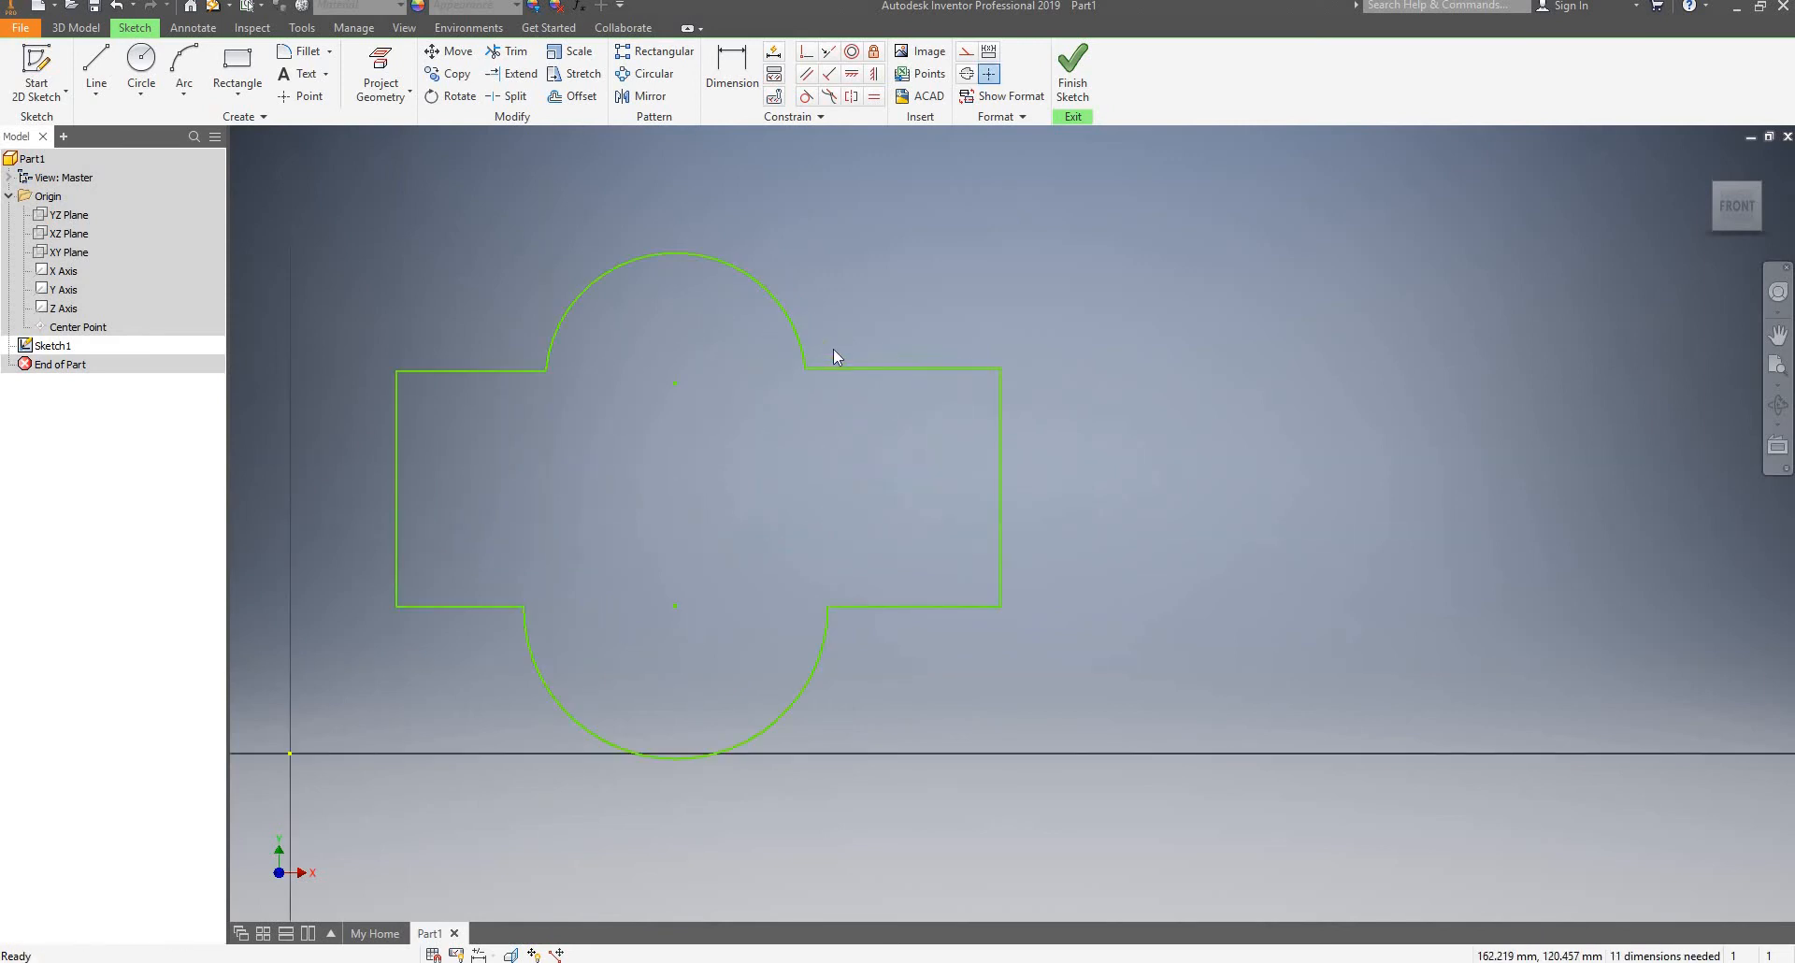
{"action": "scroll", "coordinate": [645, 344], "scroll_direction": "down", "scroll_amount": 2}
{"action": "scroll", "coordinate": [645, 344], "scroll_direction": "up", "scroll_amount": 2}
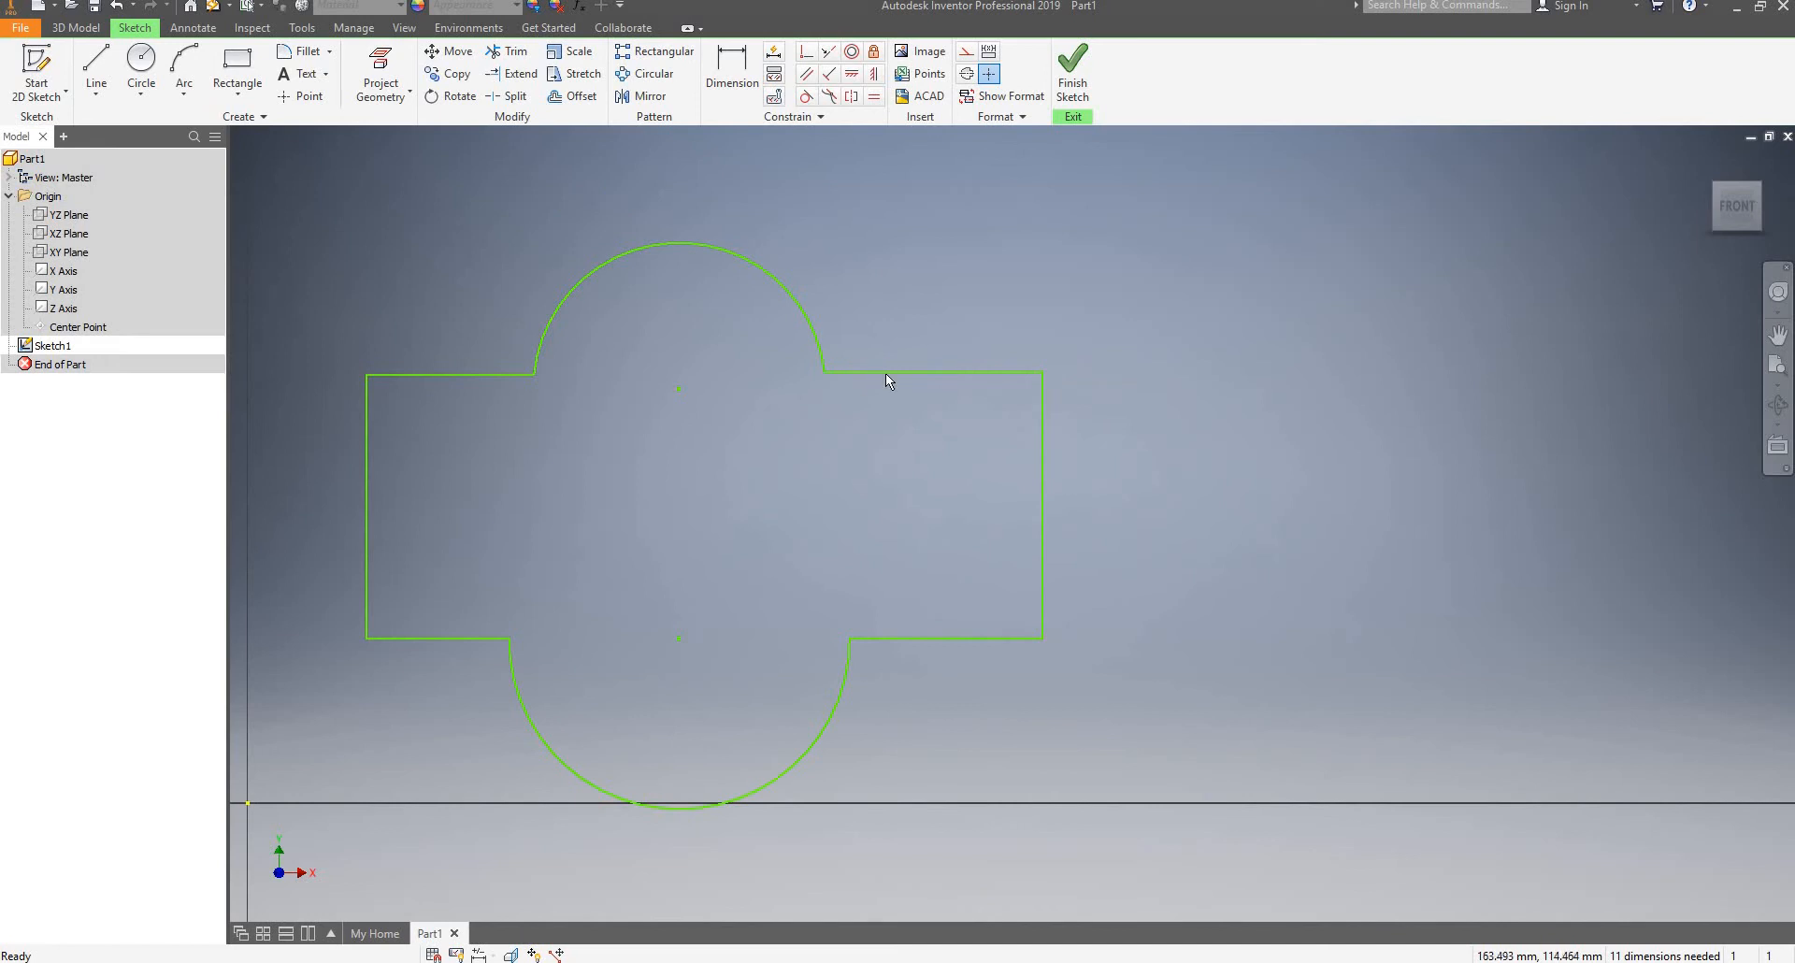
{"action": "left_click_drag", "start_coordinate": [887, 379], "coordinate": [806, 400]}
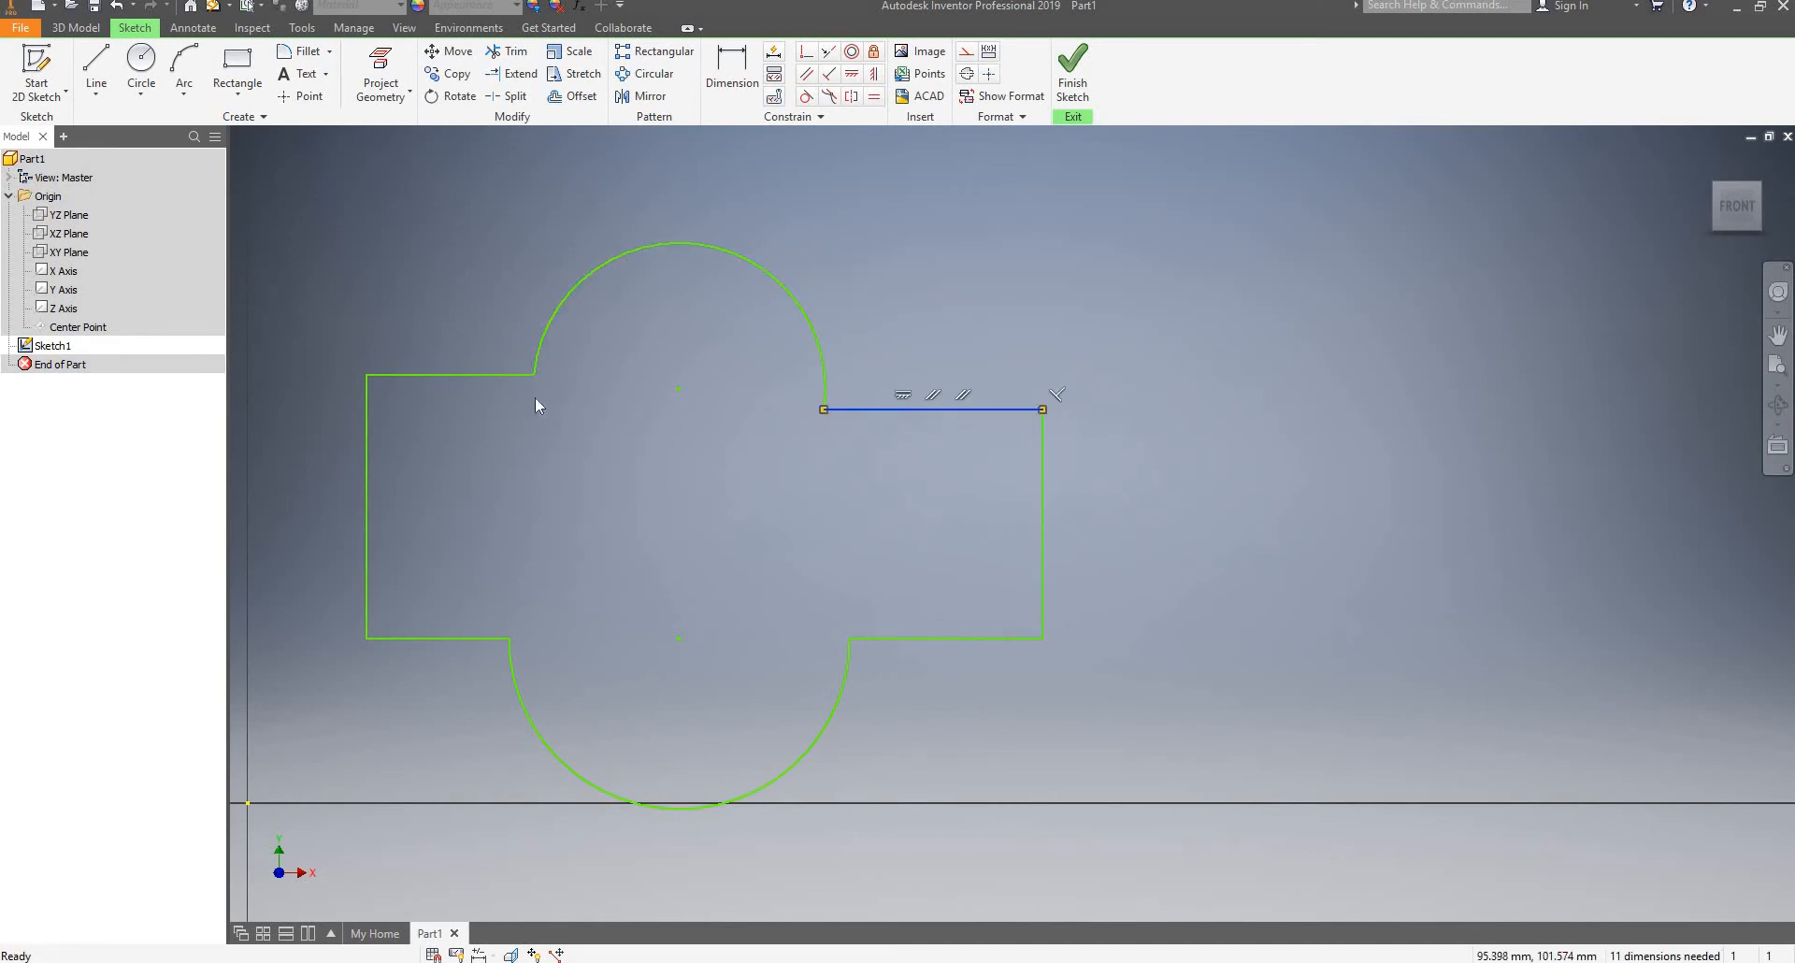
Raise the two upper edges on either side of the upper arc, leaving the left one higher than the right
{"action": "left_click_drag", "start_coordinate": [507, 376], "coordinate": [501, 355]}
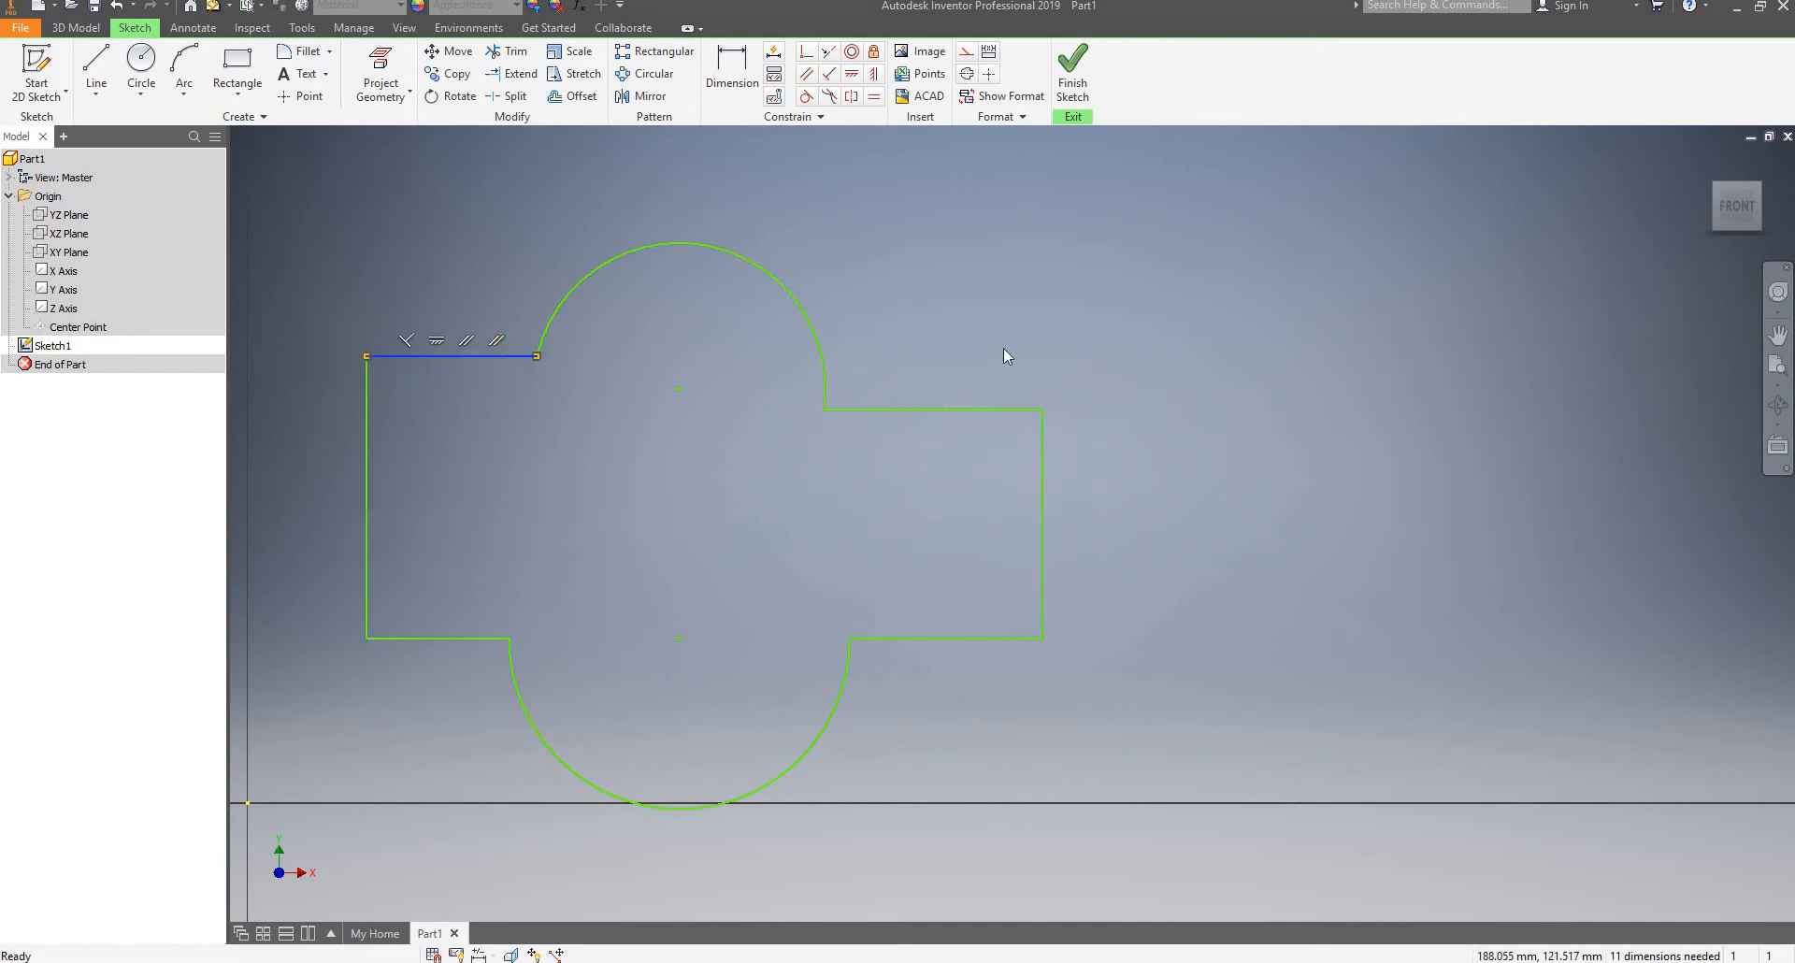
{"action": "mouse_move", "coordinate": [958, 409]}
{"action": "left_mouse_down"}
{"action": "mouse_move", "coordinate": [958, 367]}
{"action": "mouse_move", "coordinate": [954, 384]}
{"action": "left_mouse_up"}
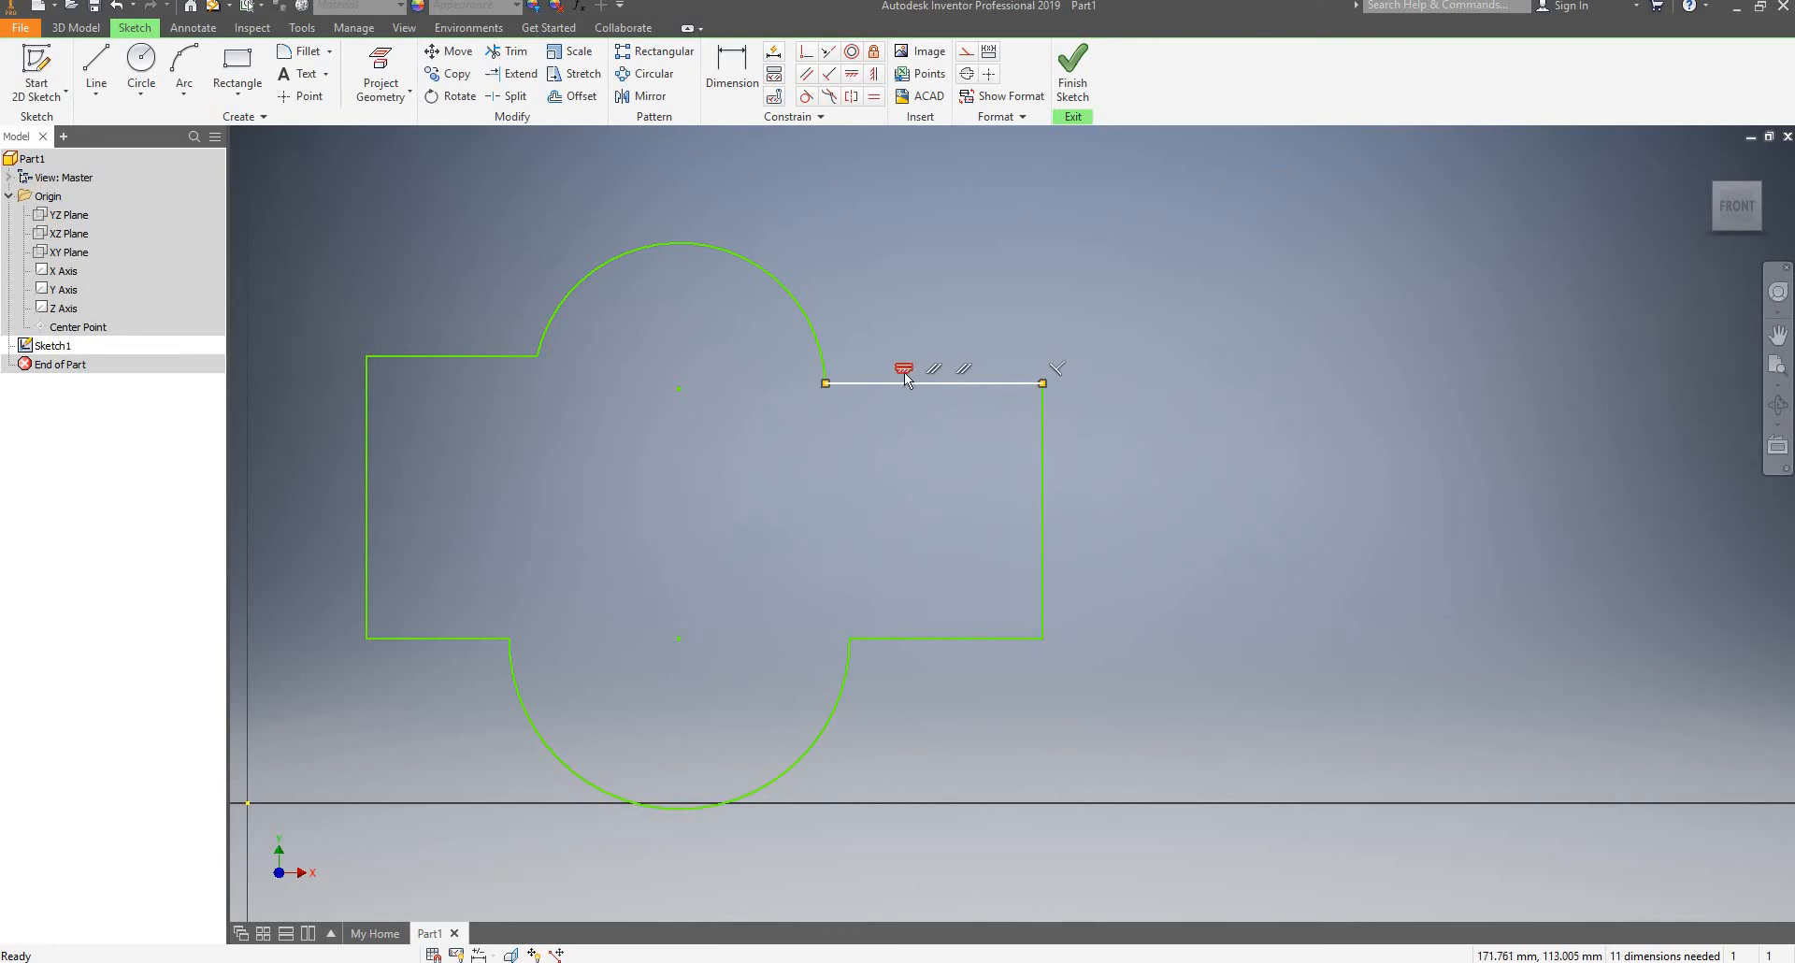
{"action": "left_click", "coordinate": [1042, 445]}
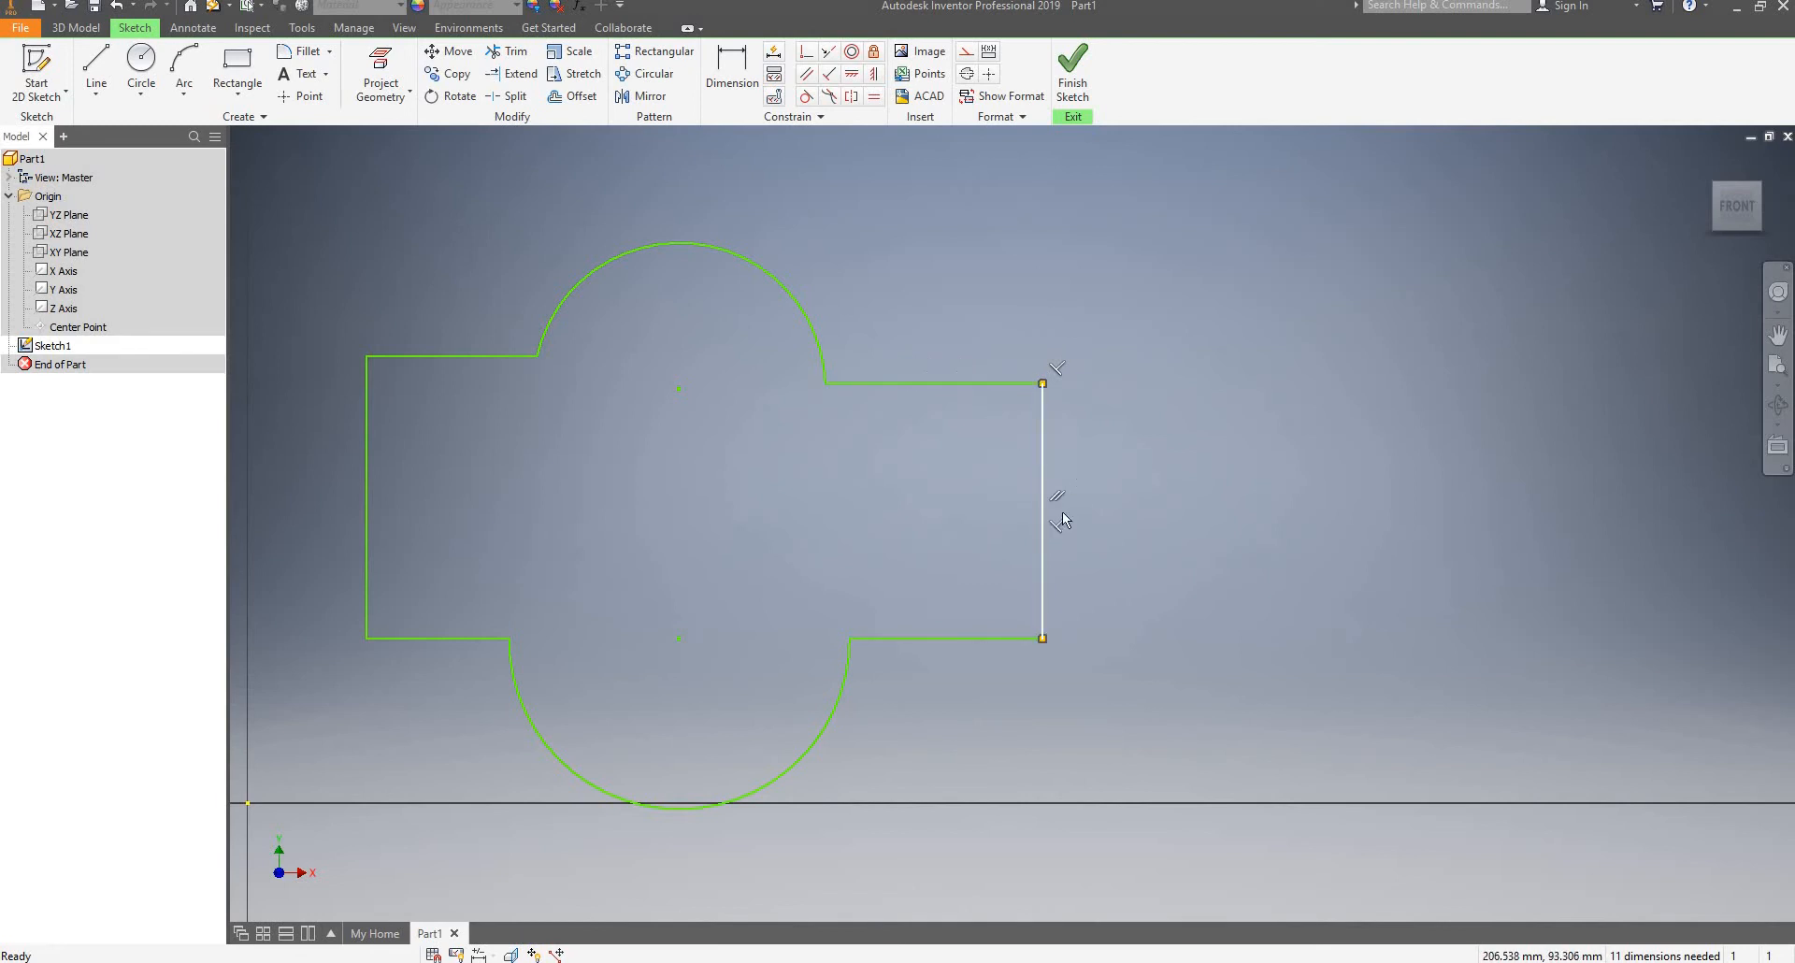
{"action": "left_click", "coordinate": [833, 493]}
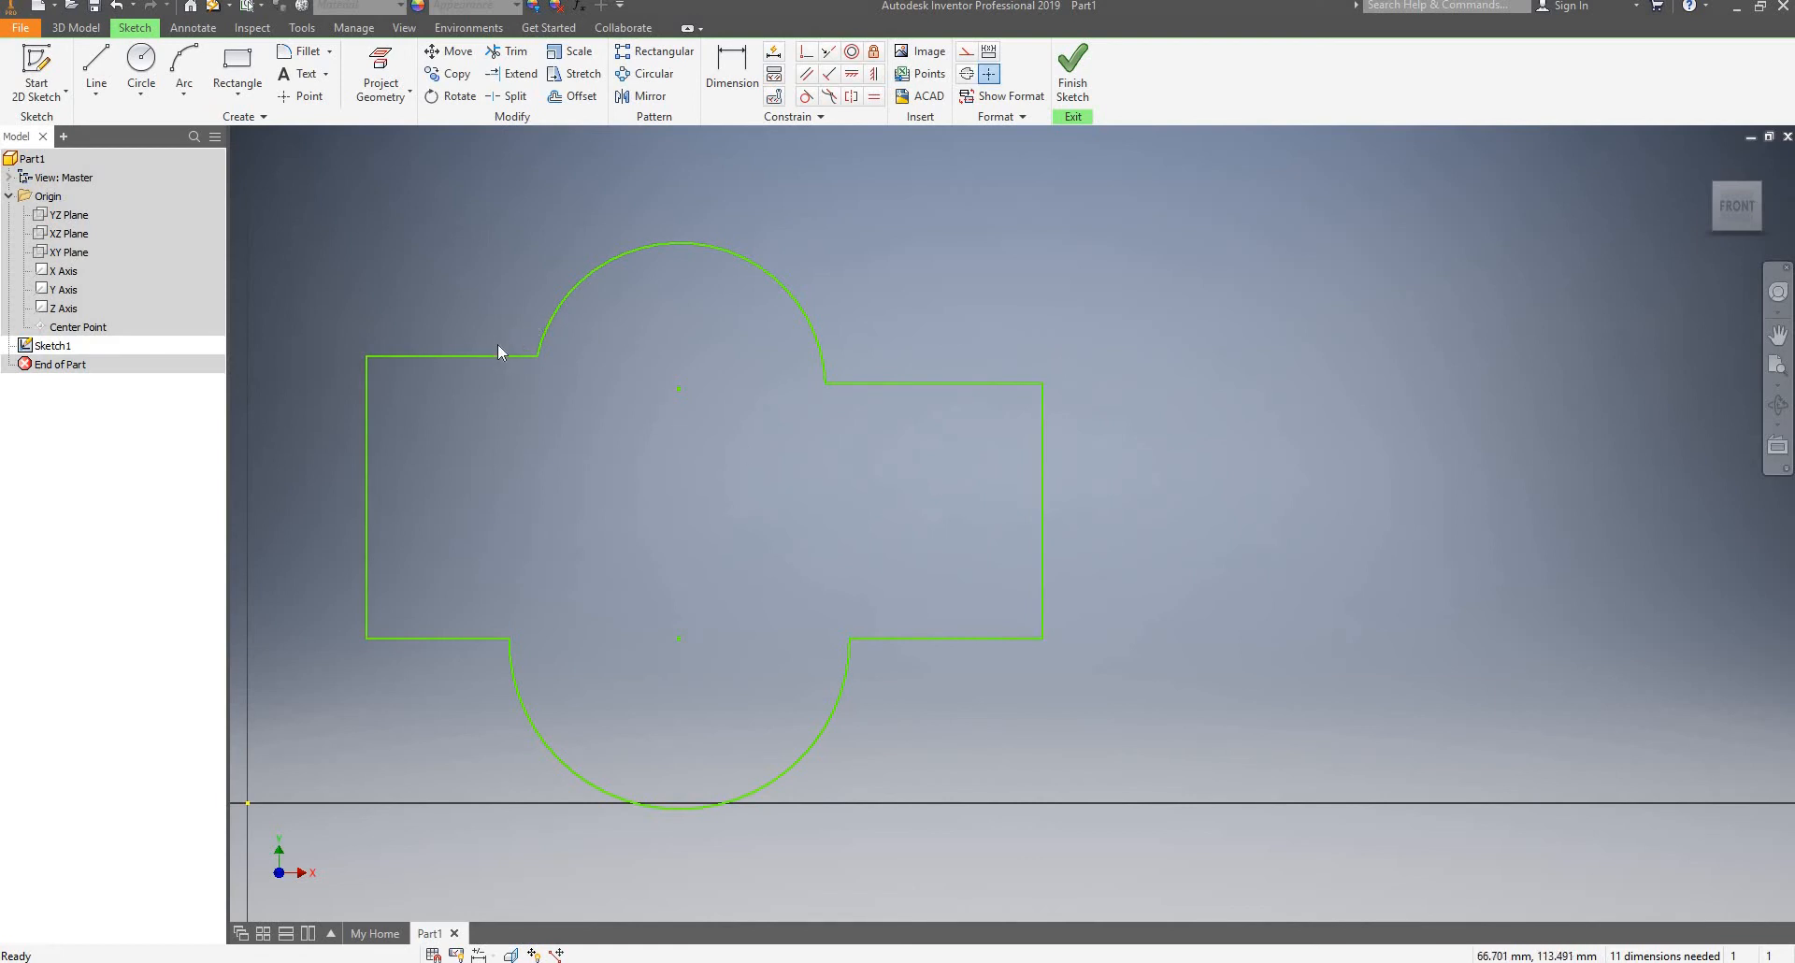
Apply a horizontal constraint between the upper arc's two endpoints and lower the aligned upper edges slightly to test it
{"action": "left_click", "coordinate": [852, 82]}
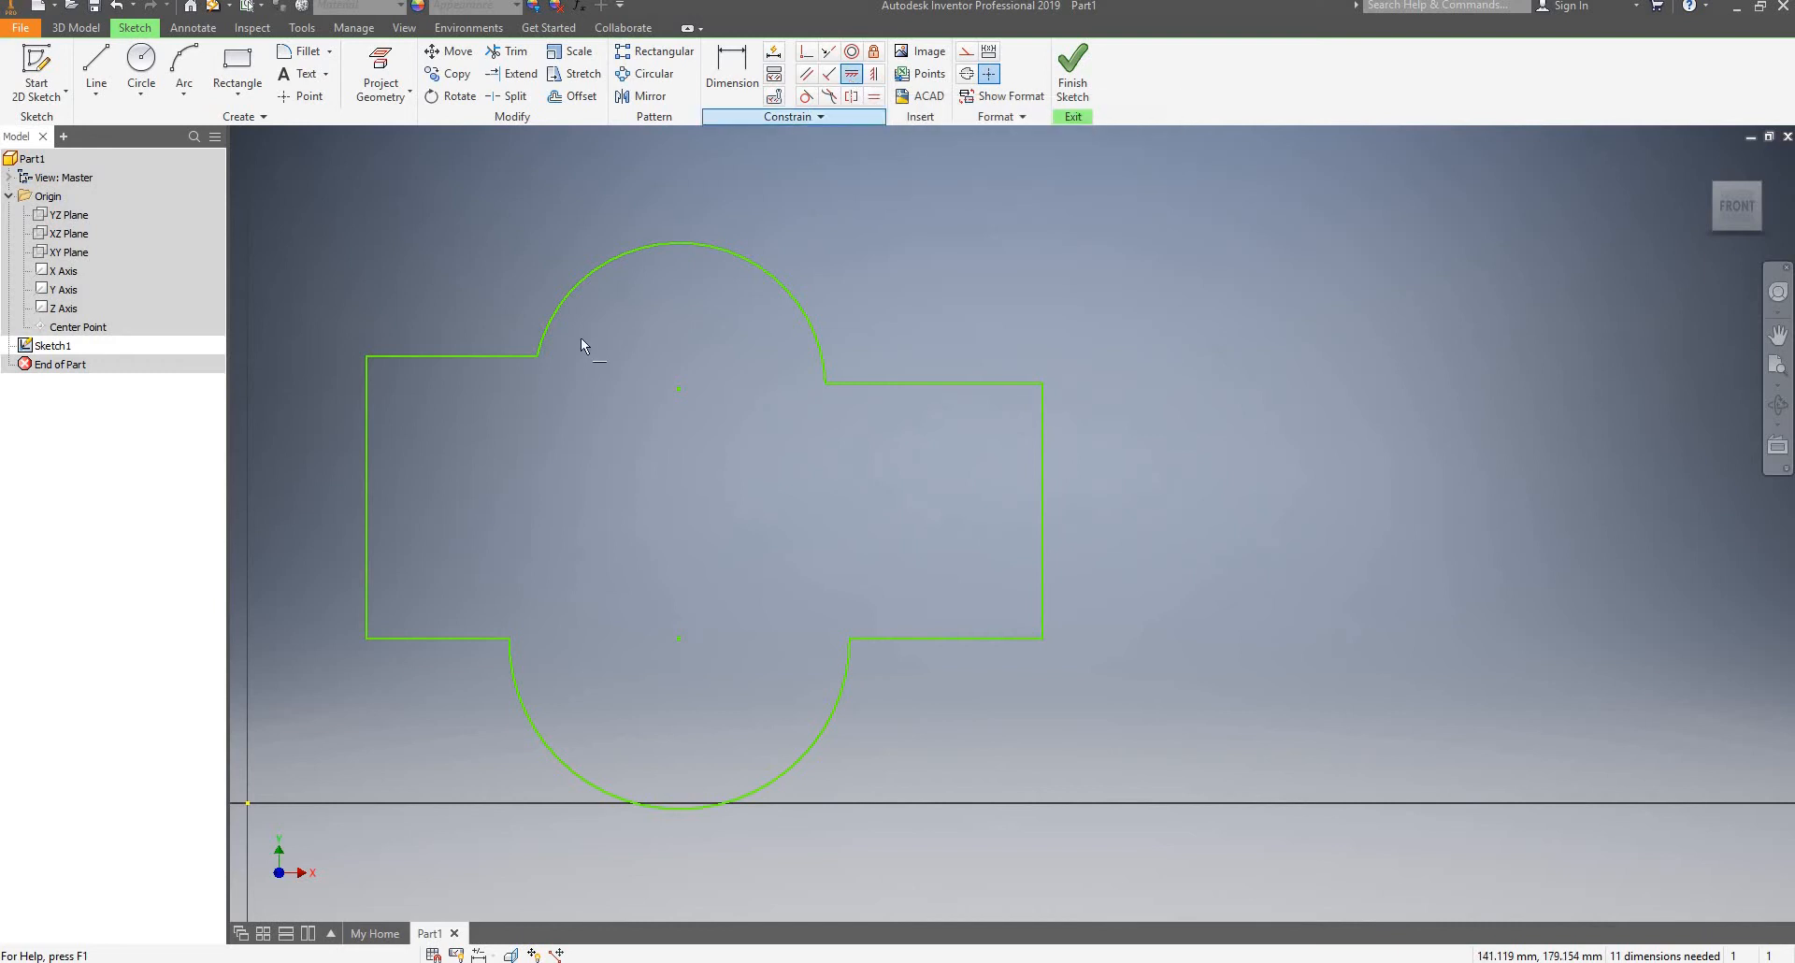
{"action": "left_click", "coordinate": [537, 357]}
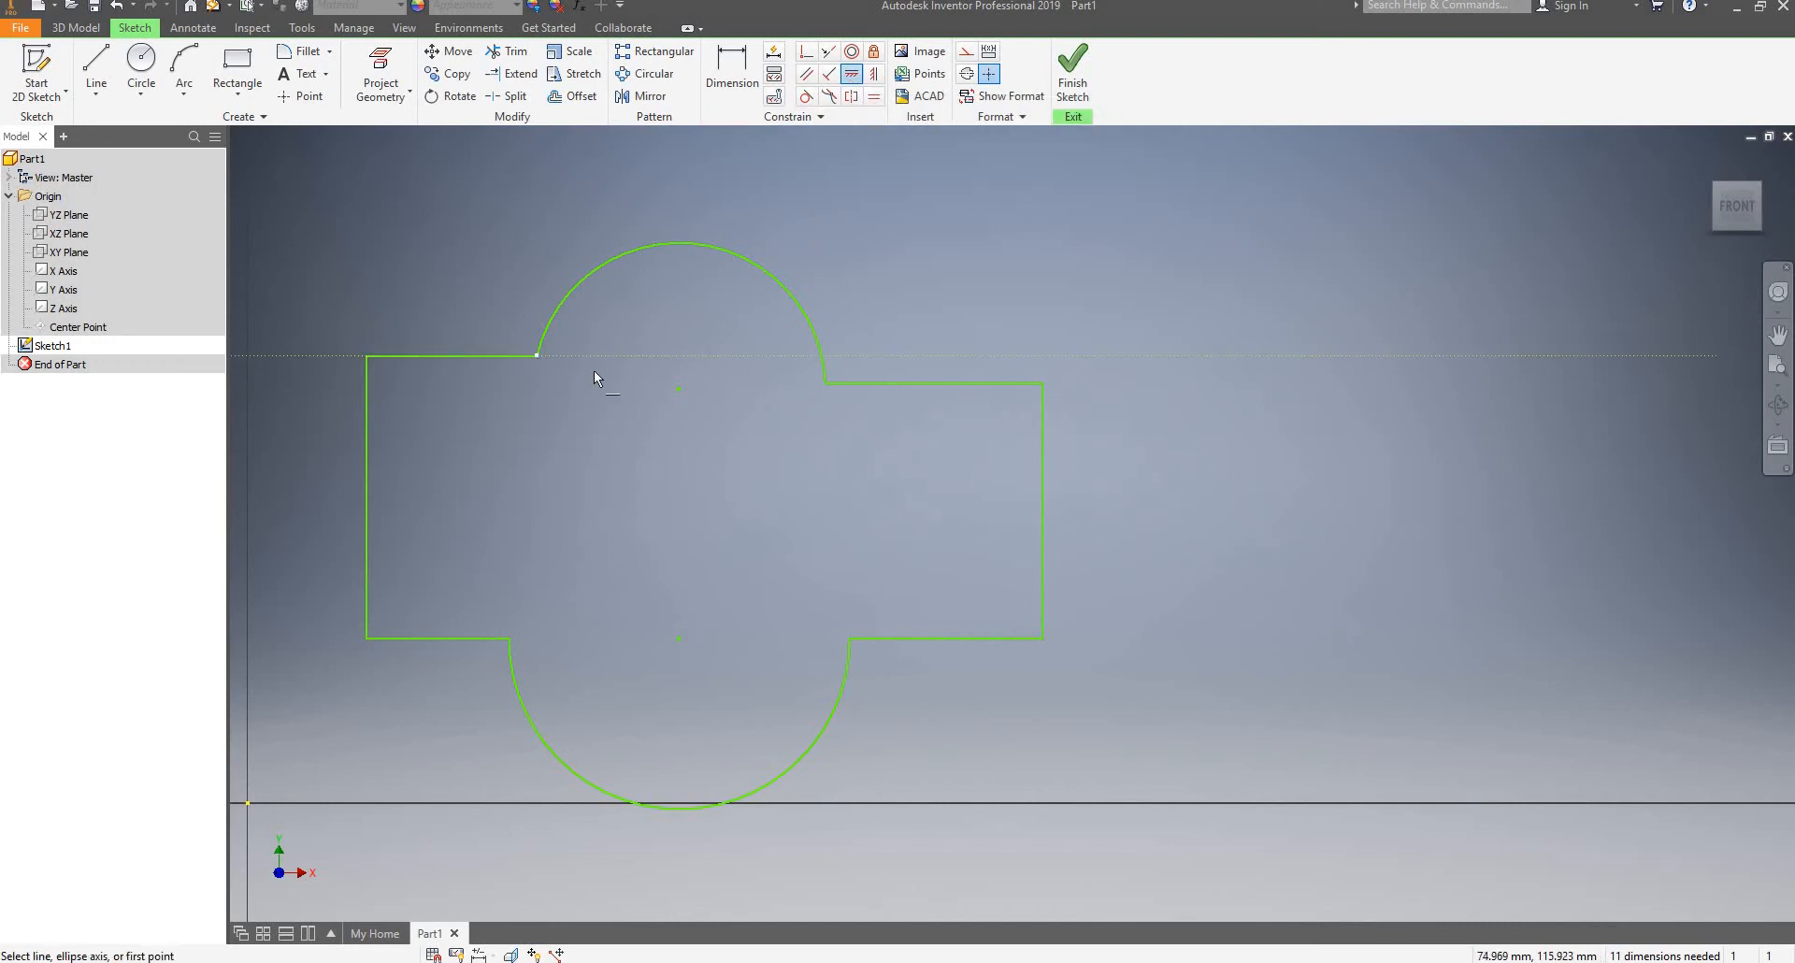
{"action": "left_click", "coordinate": [826, 383]}
{"action": "key", "text": "Escape"}
{"action": "mouse_move", "coordinate": [873, 356]}
{"action": "left_mouse_down"}
{"action": "mouse_move", "coordinate": [913, 297]}
{"action": "mouse_move", "coordinate": [889, 387]}
{"action": "mouse_move", "coordinate": [896, 370]}
{"action": "left_mouse_up"}
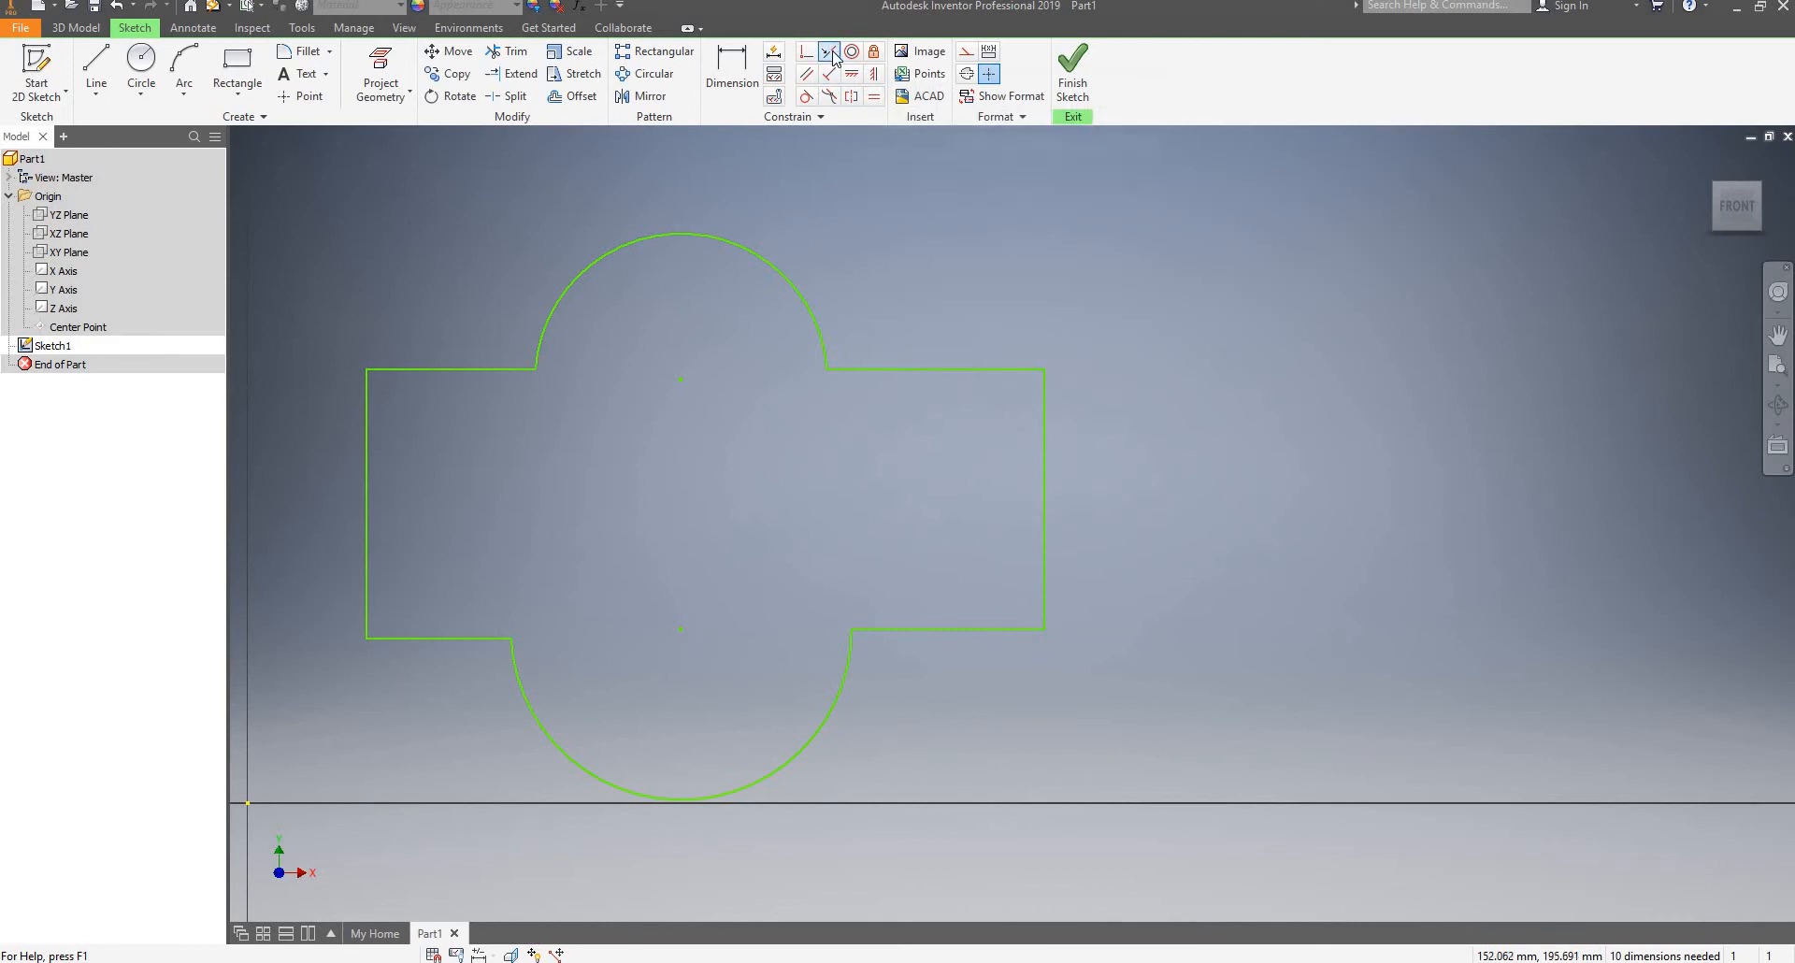
Lower the bottom edge to the right of the lower arc and make the bottom-left edge collinear with it
{"action": "left_click_drag", "start_coordinate": [939, 630], "coordinate": [923, 711]}
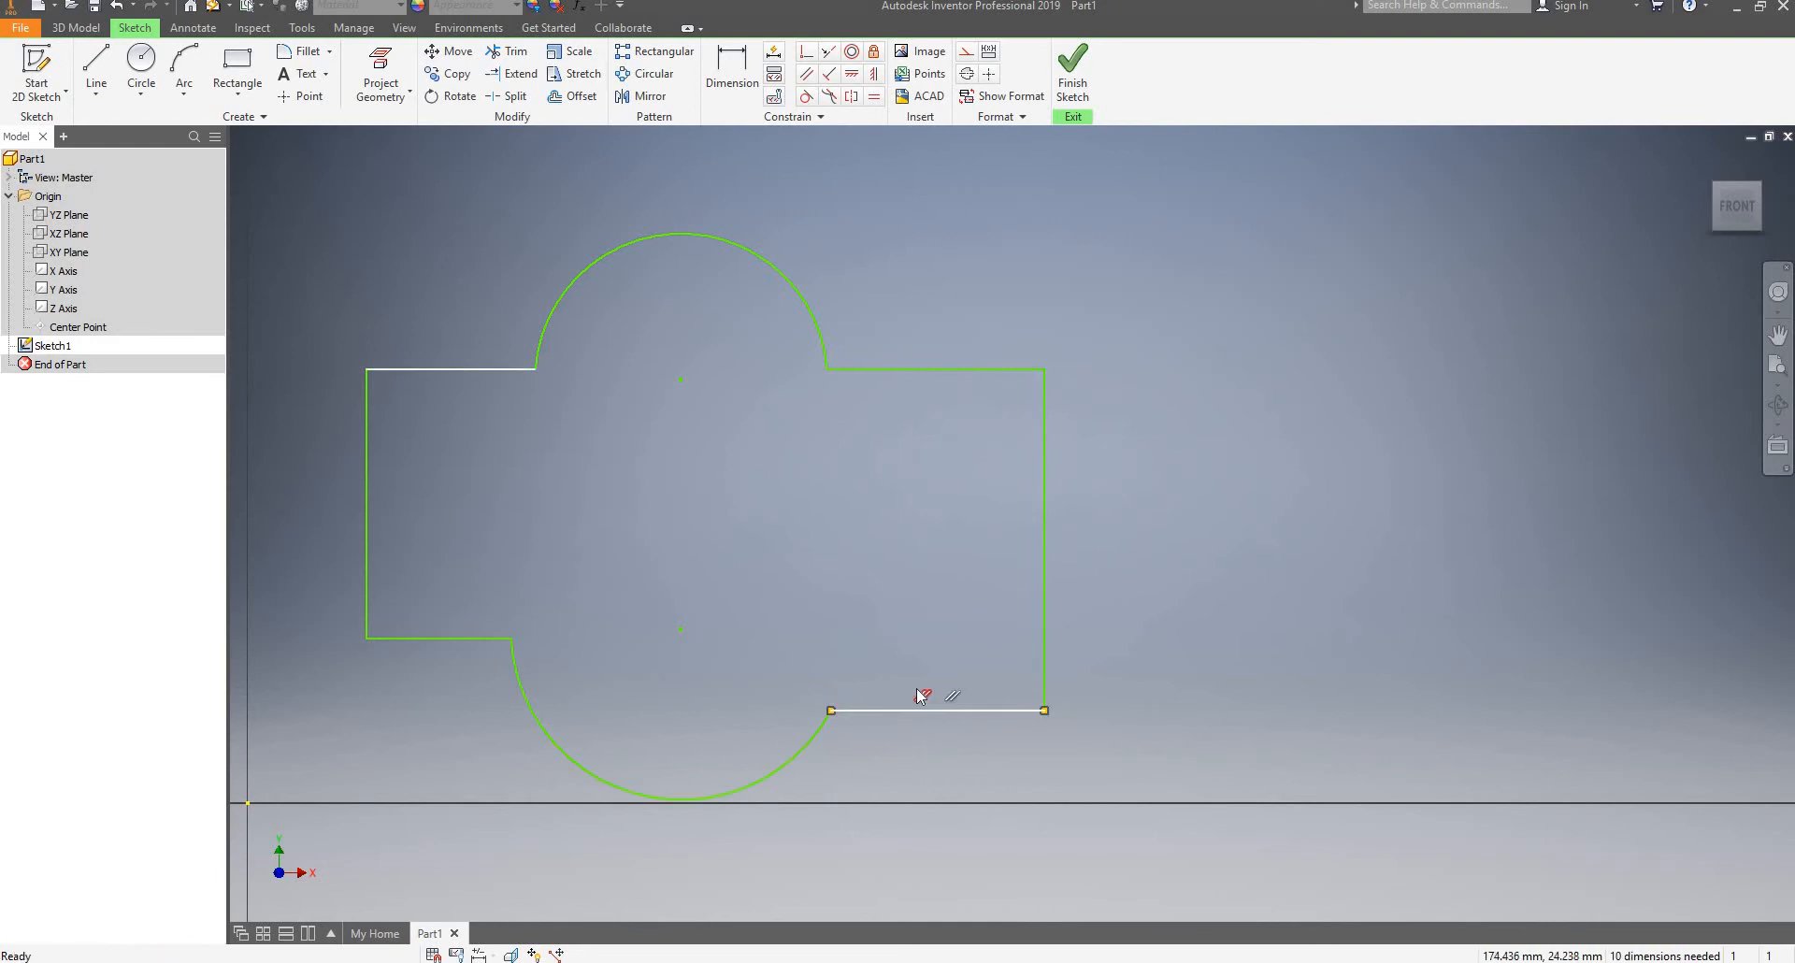
{"action": "left_click", "coordinate": [828, 54]}
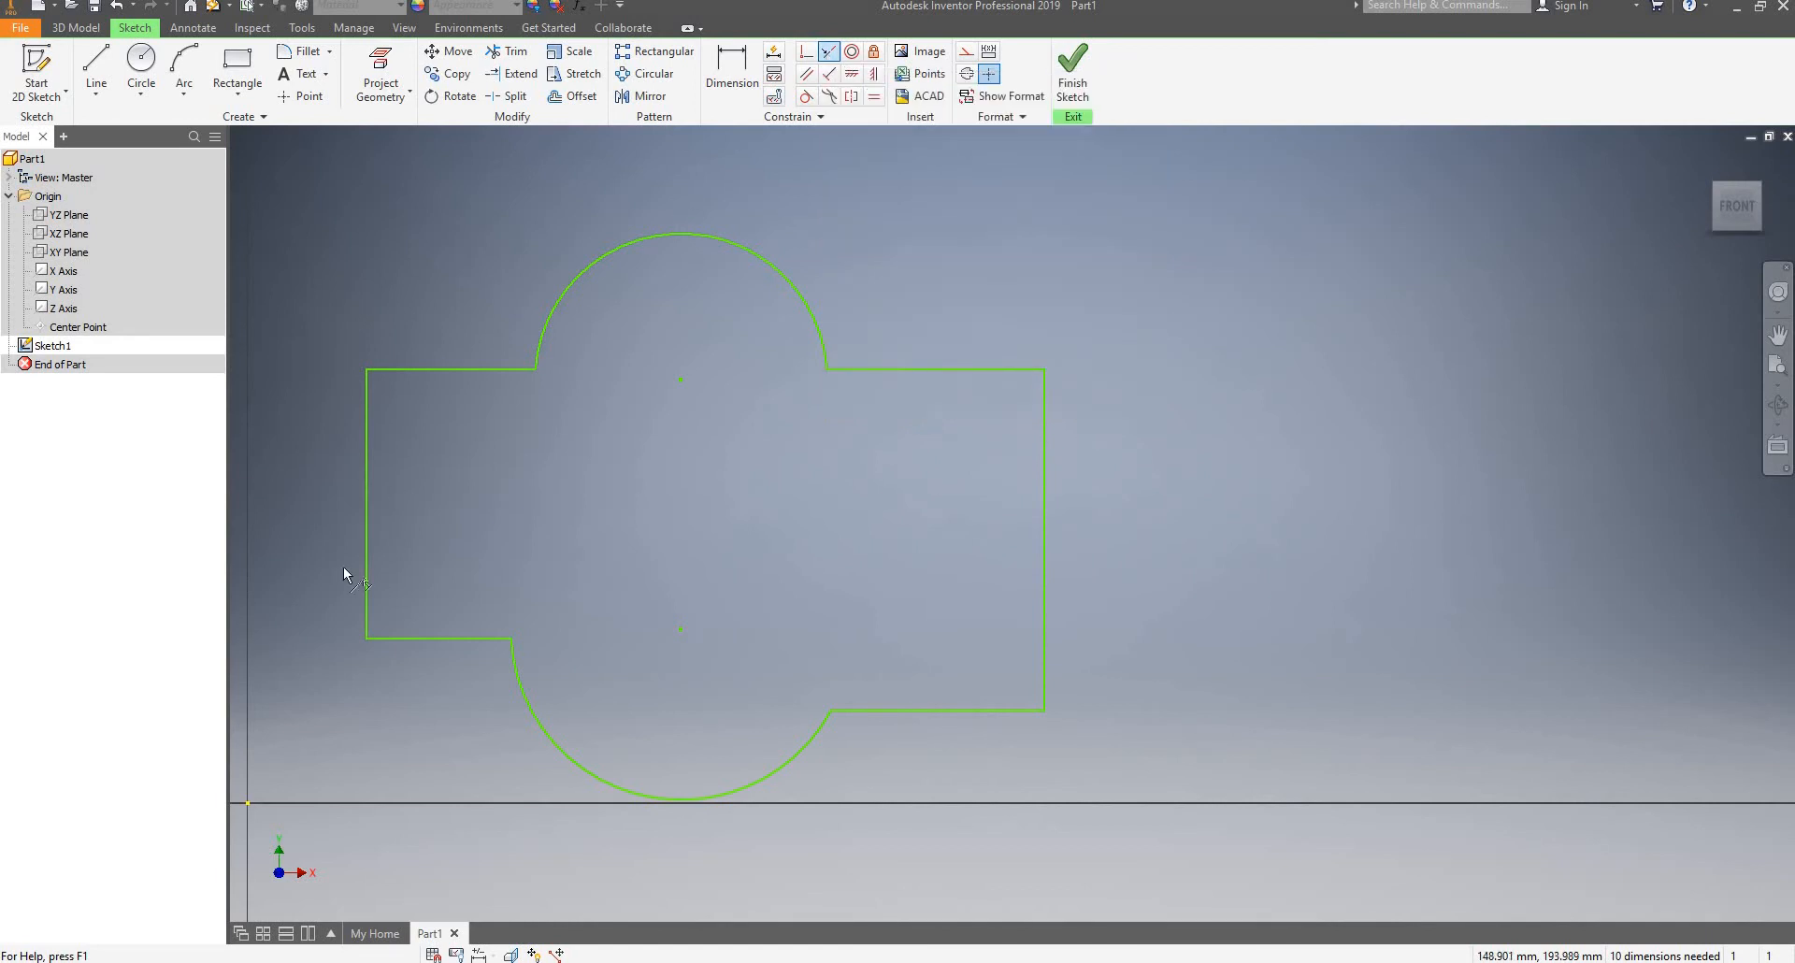
{"action": "left_click", "coordinate": [463, 638]}
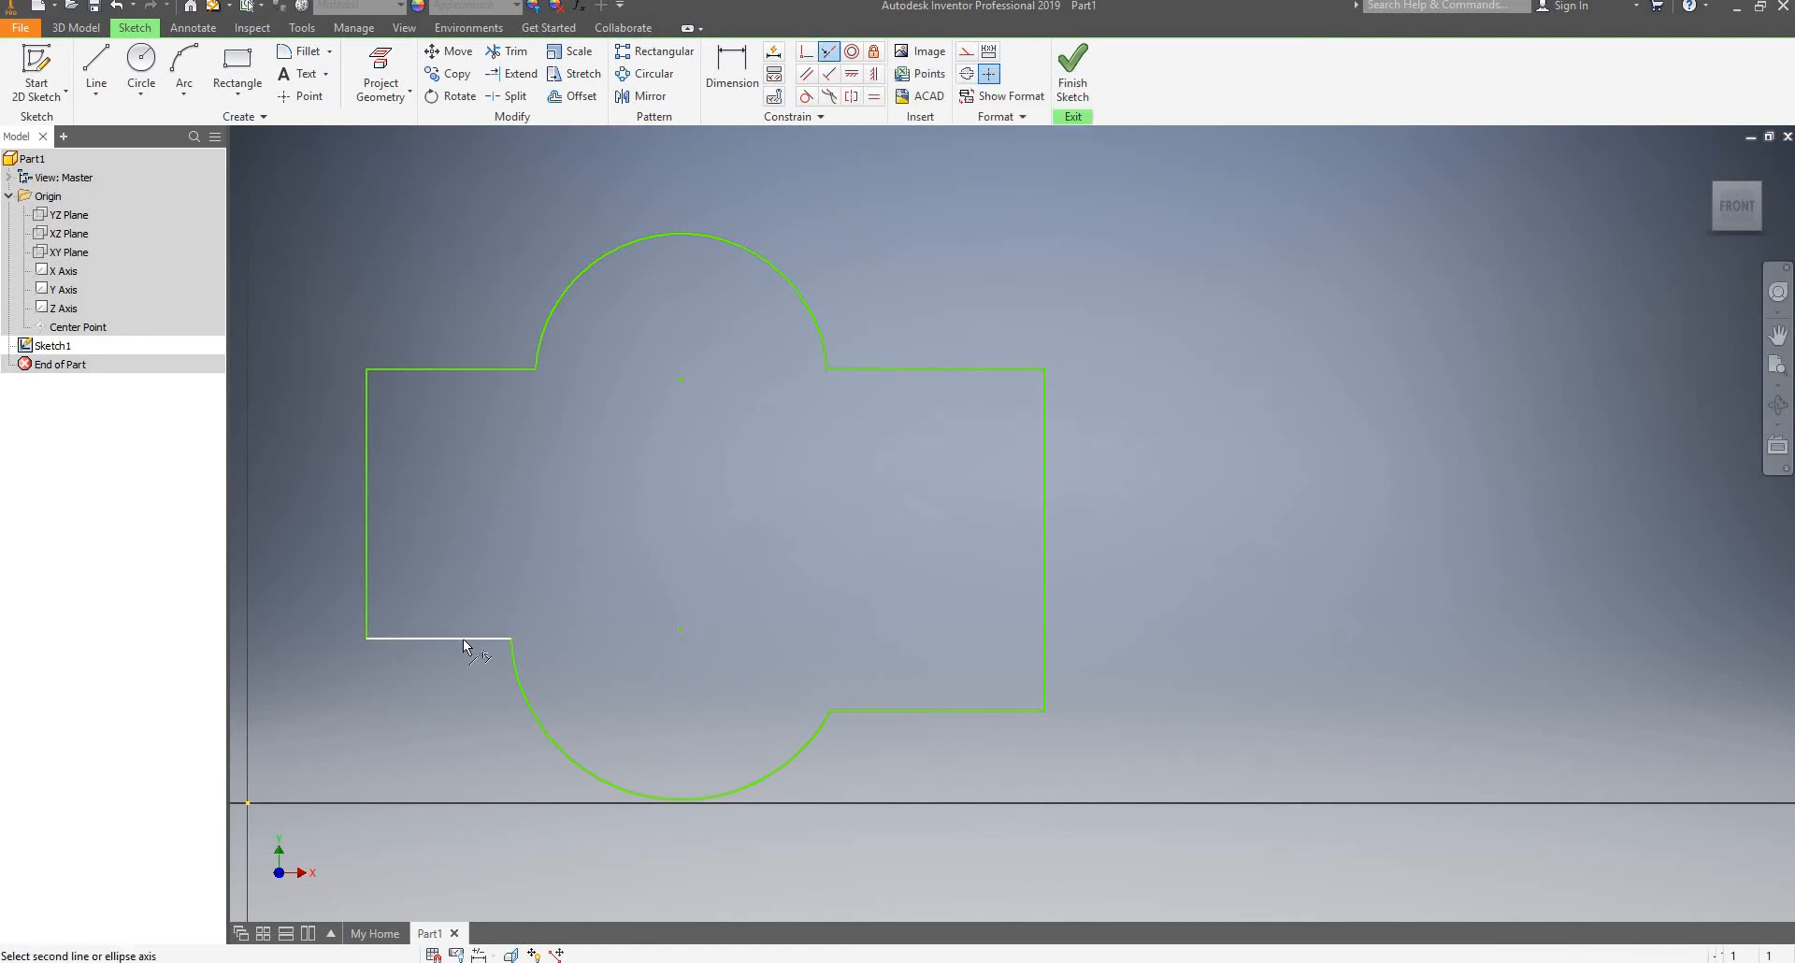
{"action": "left_click", "coordinate": [906, 712]}
{"action": "key", "text": "Escape"}
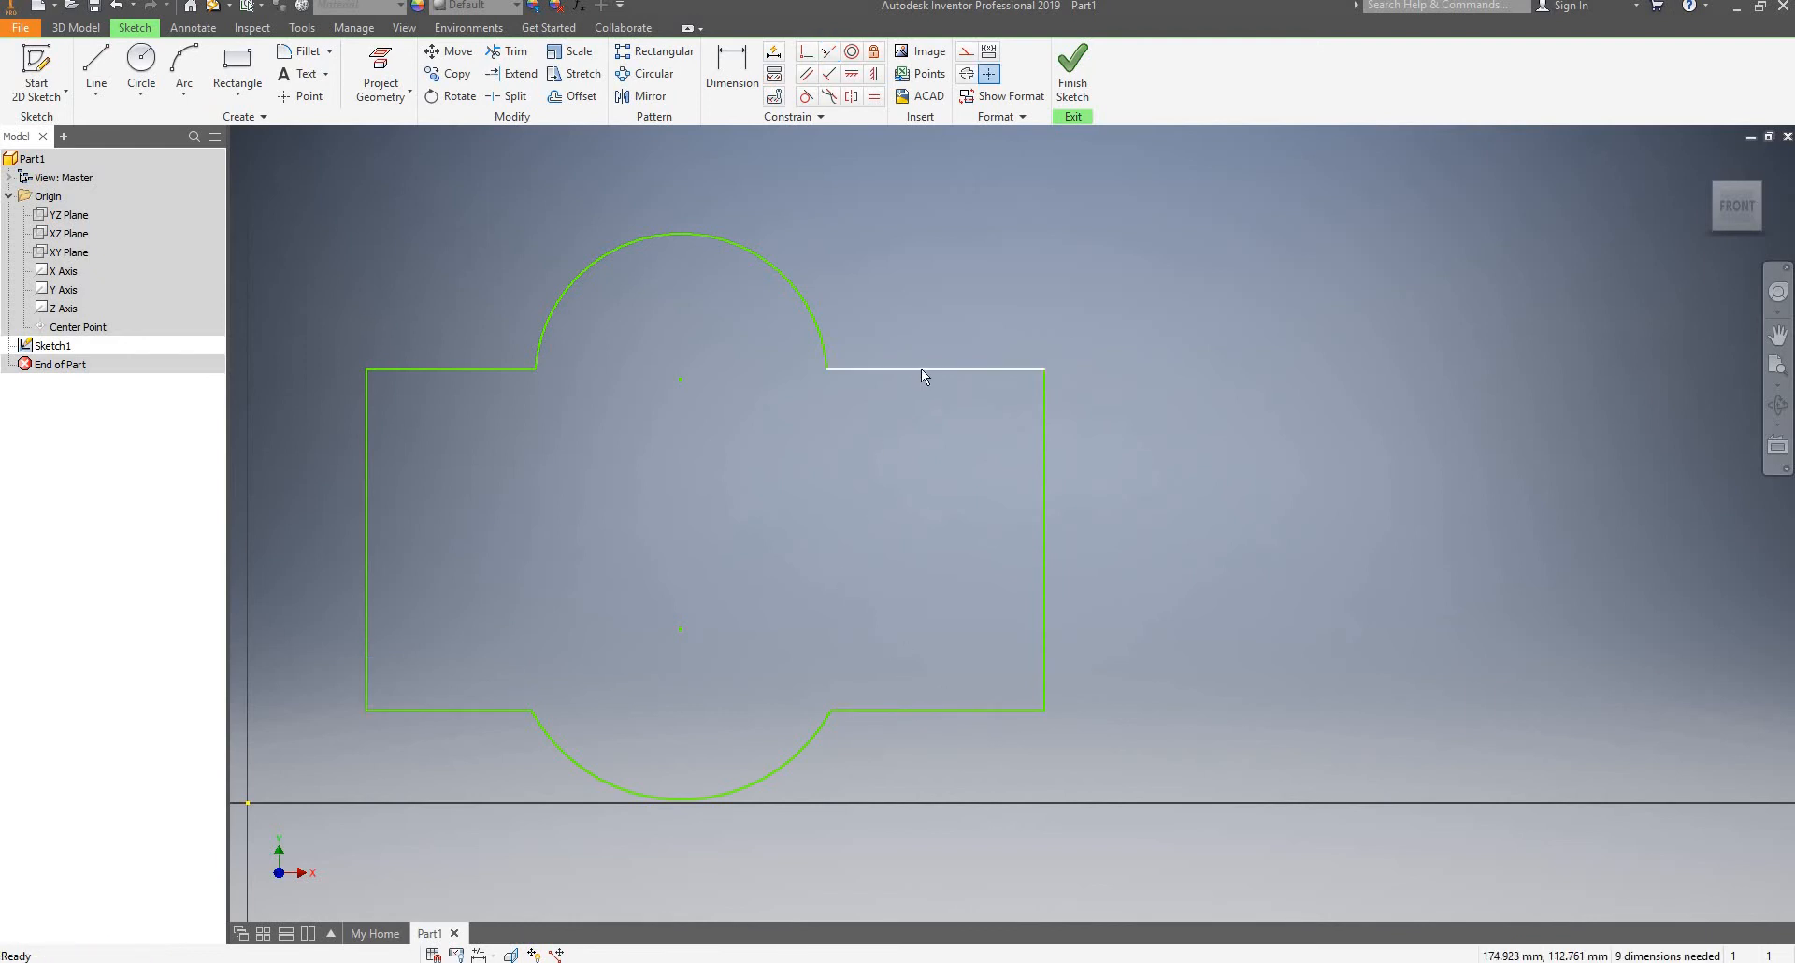
Raise the aligned upper edges slightly and move the collinear bottom edges up to the level of the lower arc's centre
{"action": "mouse_move", "coordinate": [922, 370]}
{"action": "left_mouse_down"}
{"action": "mouse_move", "coordinate": [917, 329]}
{"action": "mouse_move", "coordinate": [896, 548]}
{"action": "mouse_move", "coordinate": [979, 366]}
{"action": "left_mouse_up"}
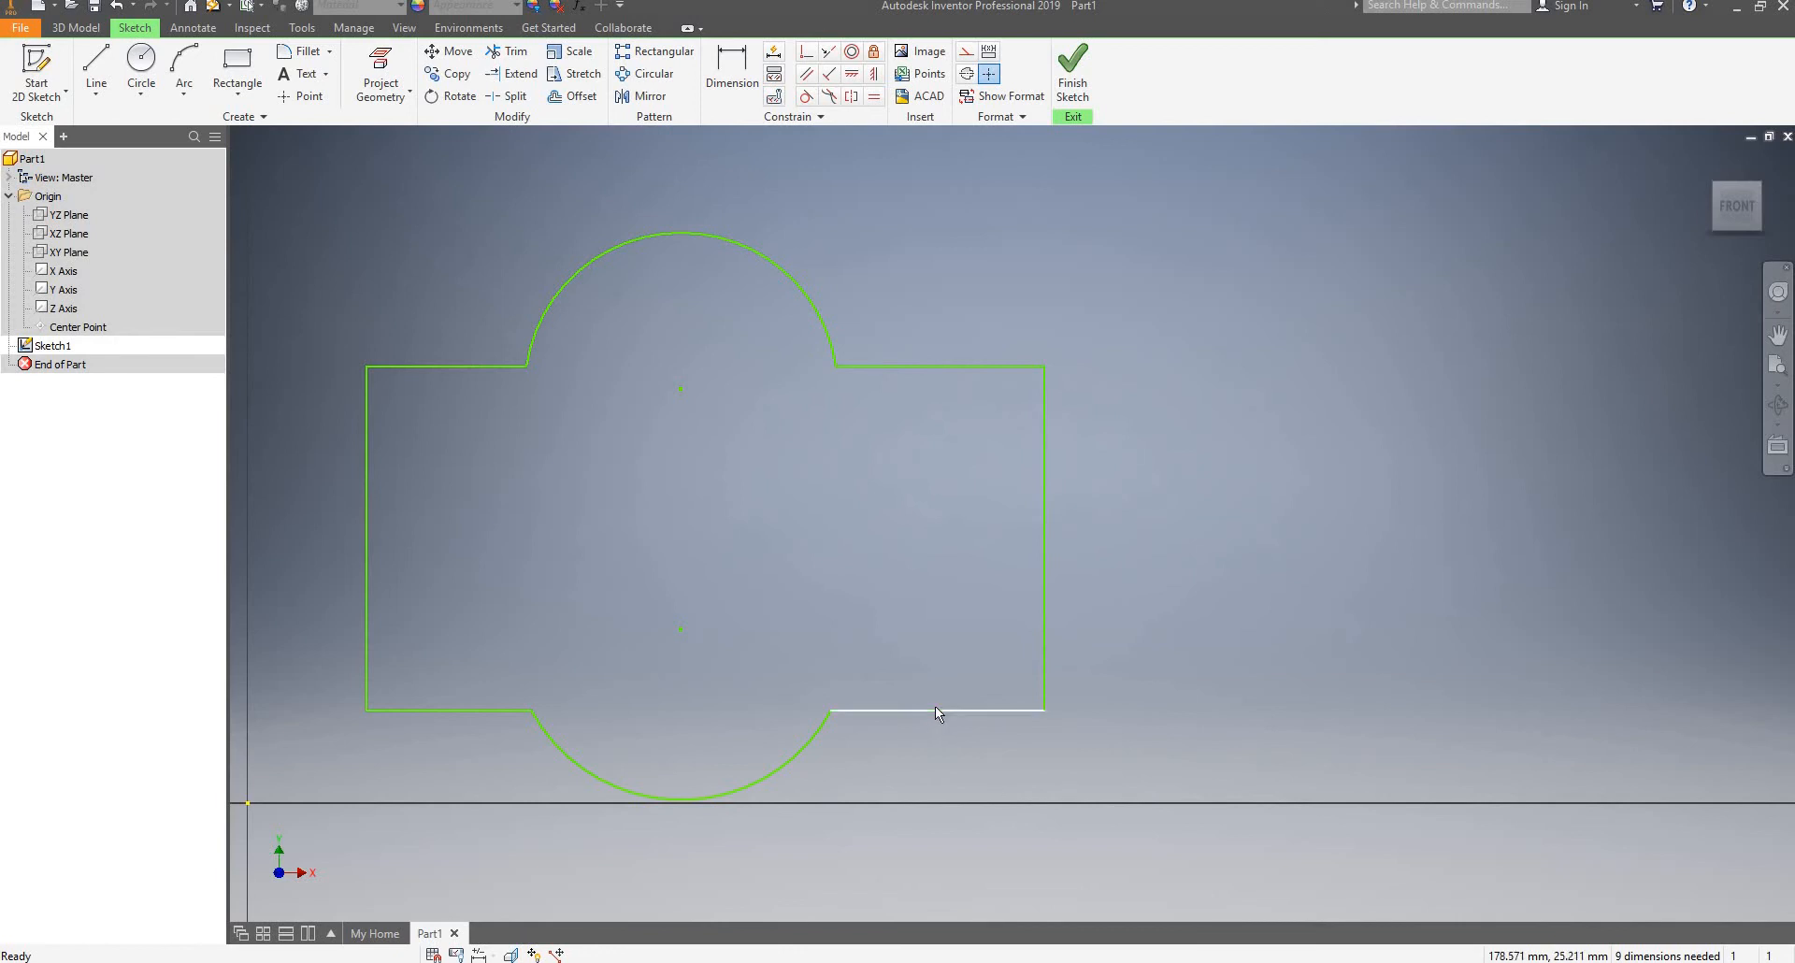
{"action": "mouse_move", "coordinate": [935, 709]}
{"action": "left_mouse_down"}
{"action": "mouse_move", "coordinate": [959, 536]}
{"action": "mouse_move", "coordinate": [950, 626]}
{"action": "left_mouse_up"}
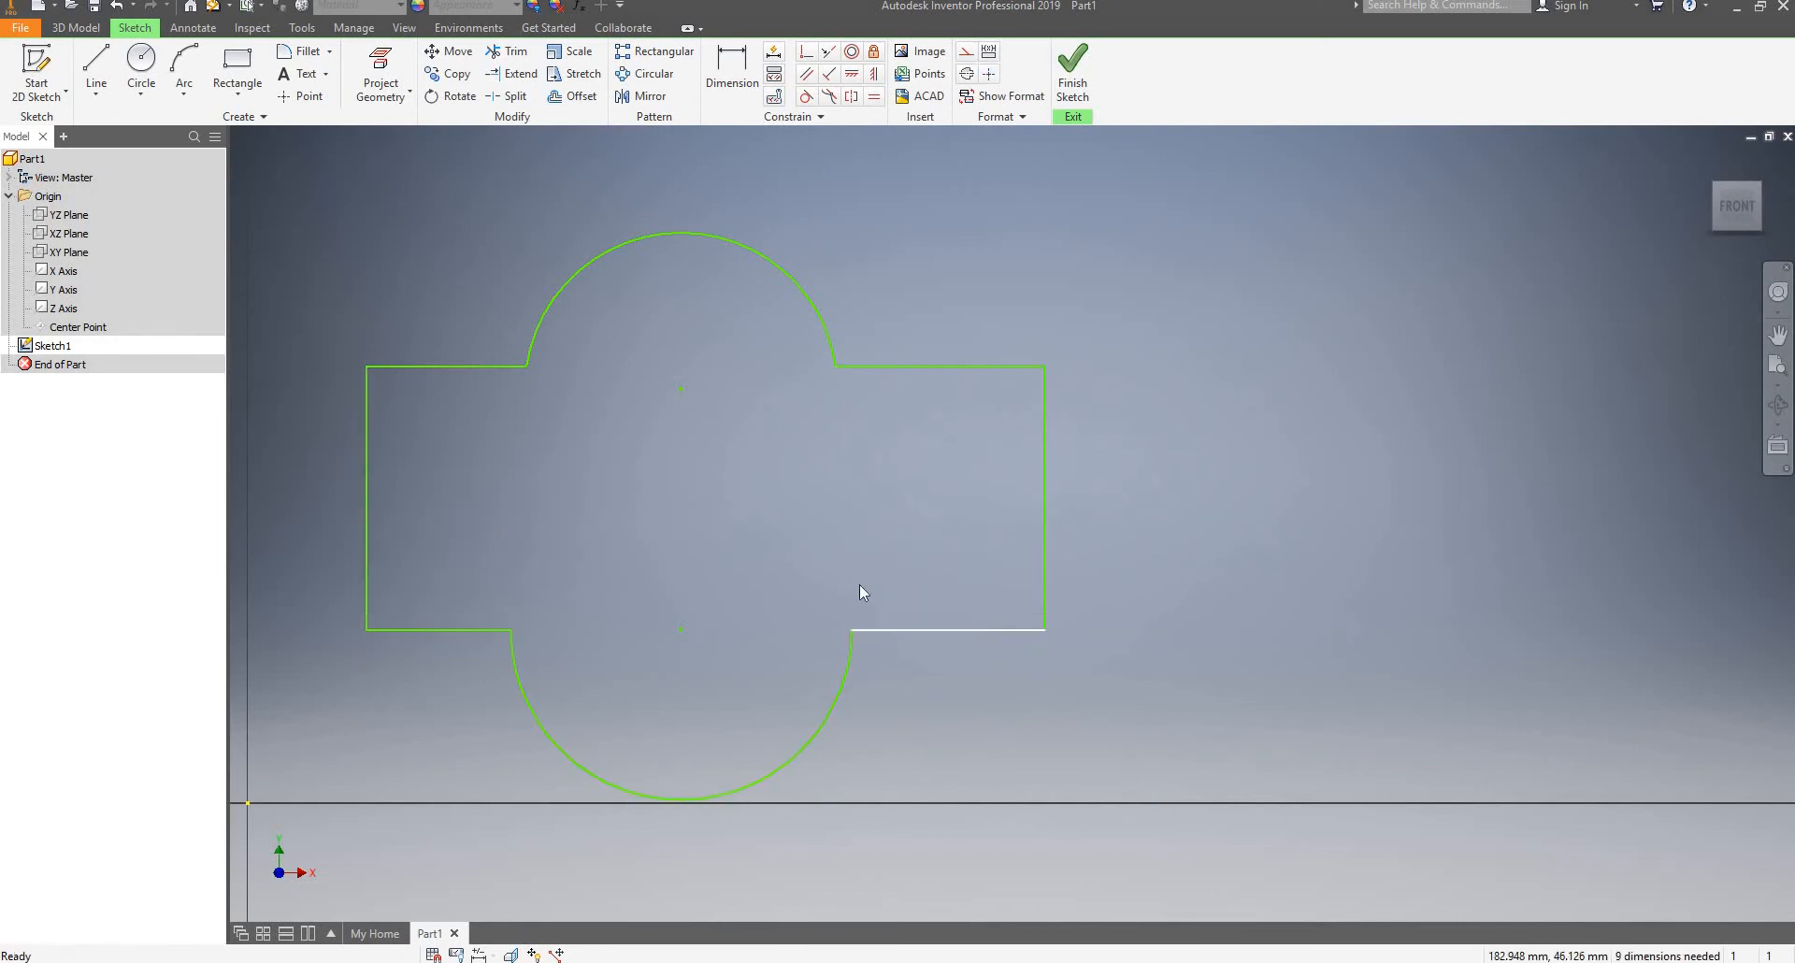
Lower the upper edges slightly and shift the aligned arc centres to the right, enlarging both arcs
{"action": "scroll", "coordinate": [770, 551], "scroll_direction": "up", "scroll_amount": 3}
{"action": "scroll", "coordinate": [771, 552], "scroll_direction": "down", "scroll_amount": 3}
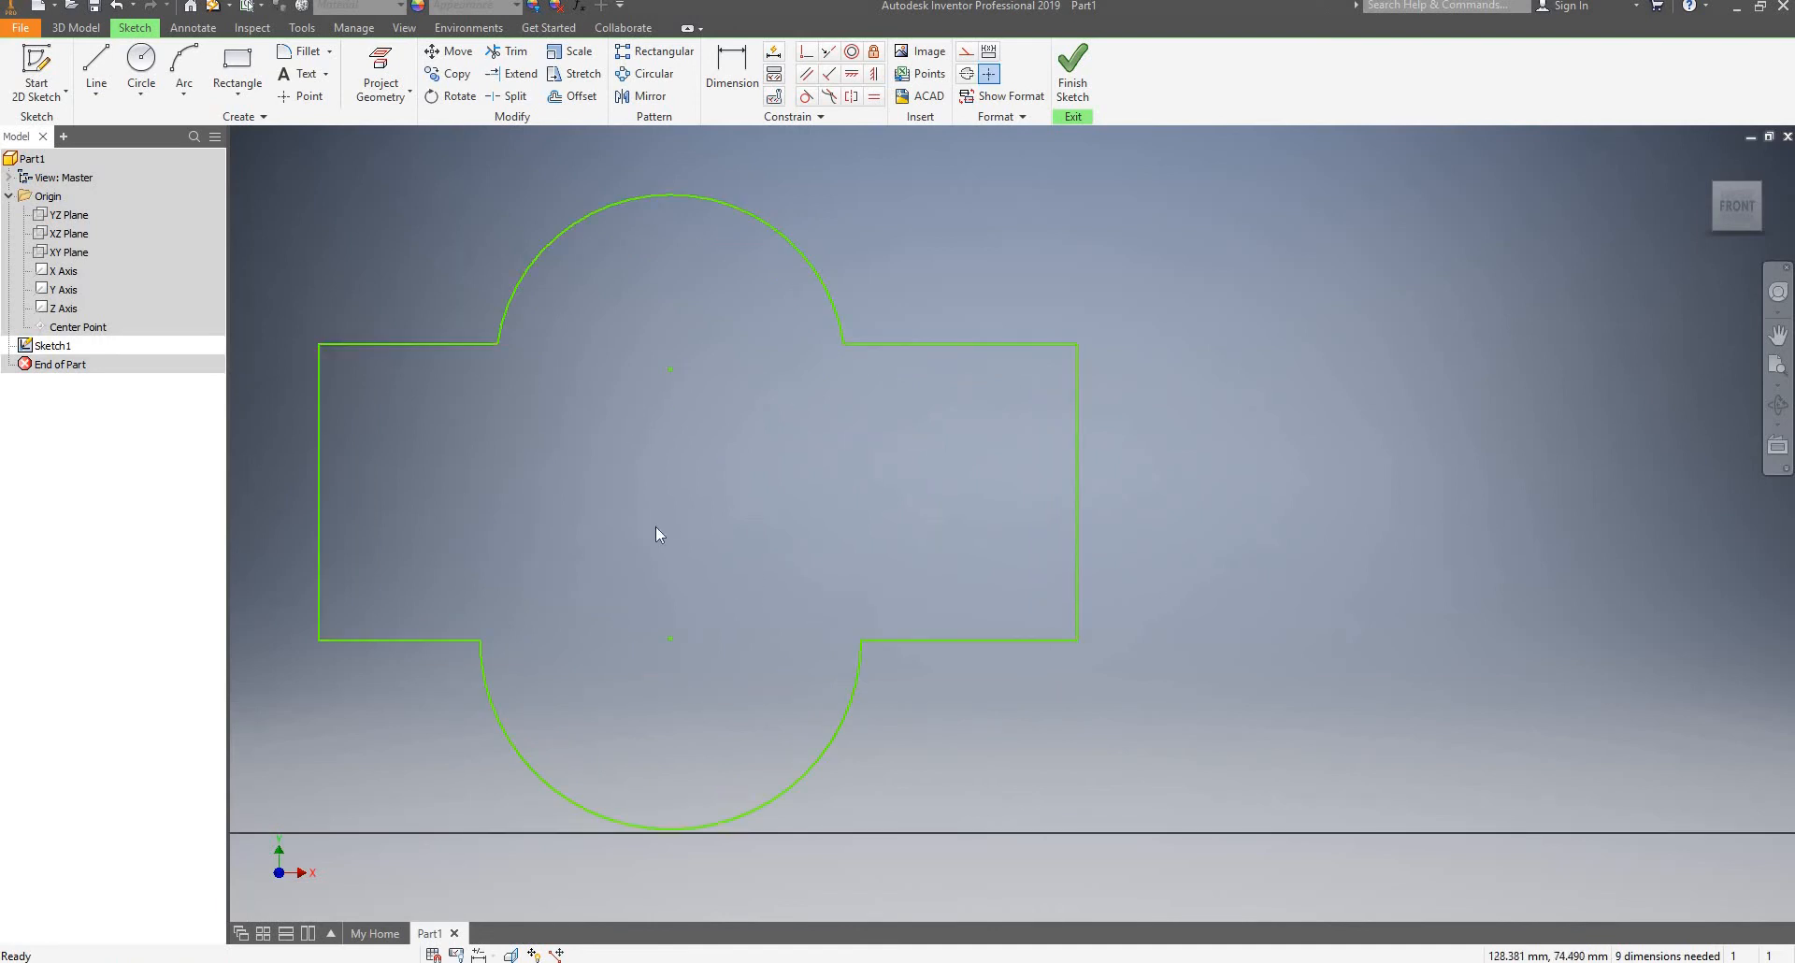
{"action": "scroll", "coordinate": [724, 584], "scroll_direction": "up", "scroll_amount": 3}
{"action": "scroll", "coordinate": [720, 523], "scroll_direction": "down", "scroll_amount": 3}
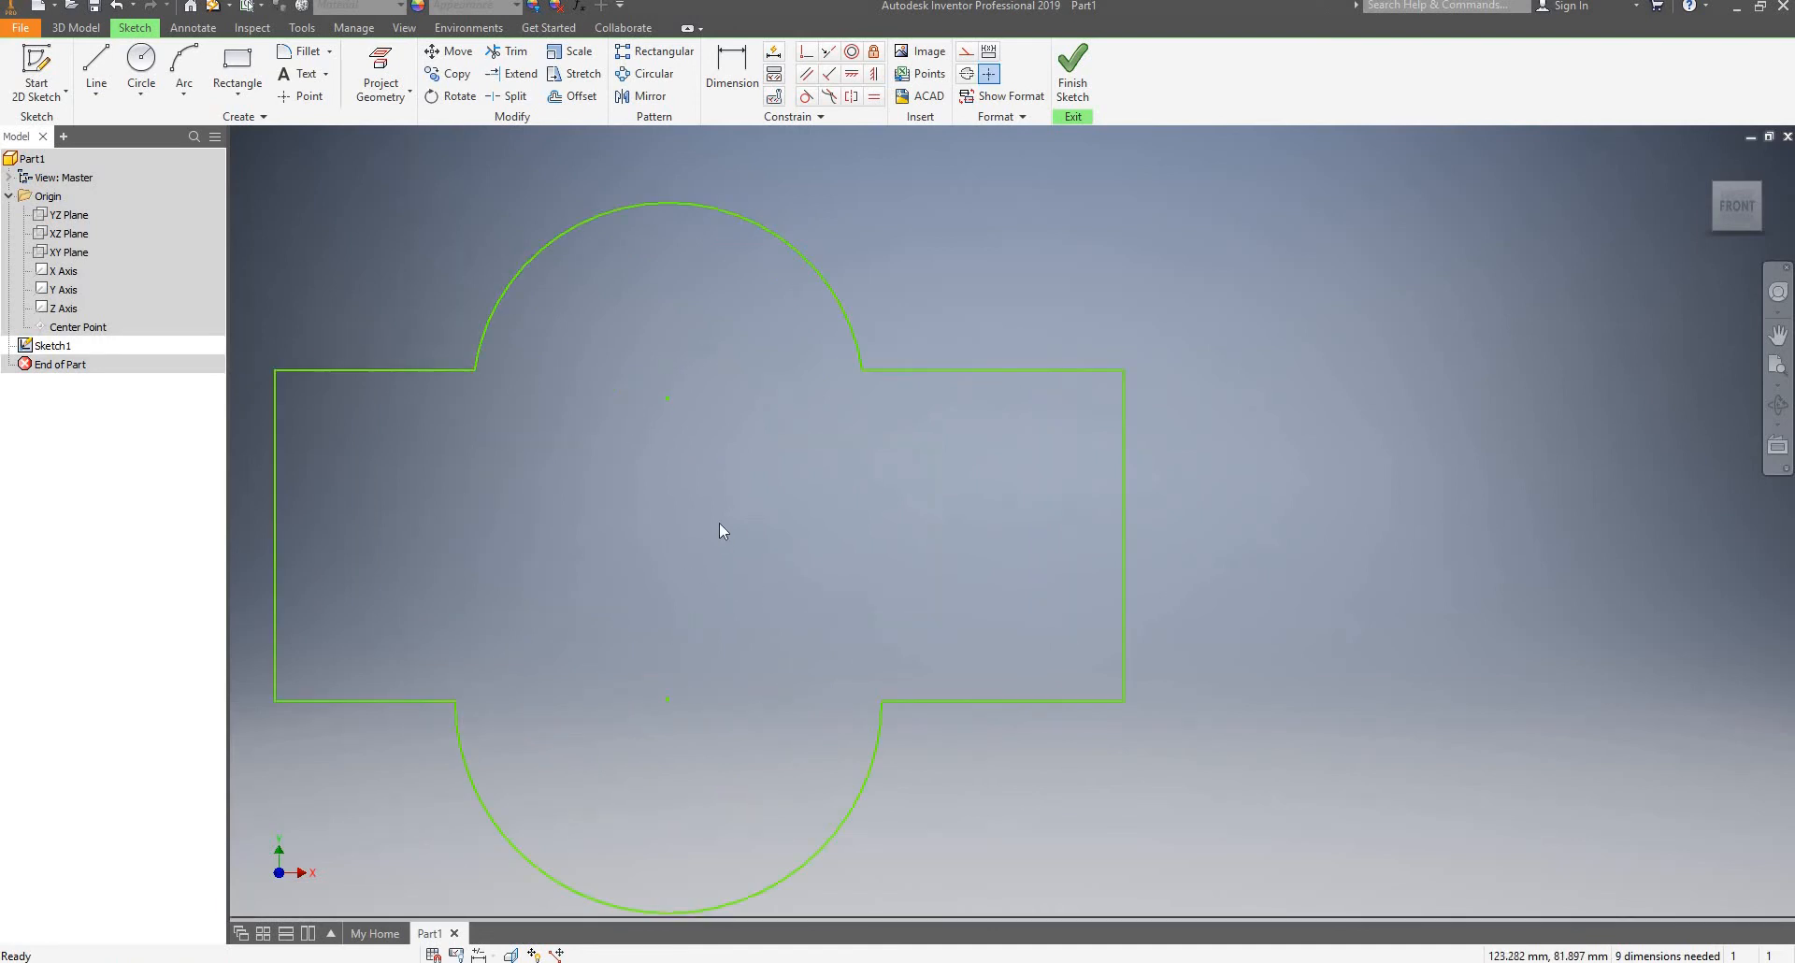
{"action": "scroll", "coordinate": [720, 523], "scroll_direction": "up", "scroll_amount": 3}
{"action": "scroll", "coordinate": [720, 524], "scroll_direction": "down", "scroll_amount": 3}
{"action": "scroll", "coordinate": [720, 524], "scroll_direction": "up", "scroll_amount": 3}
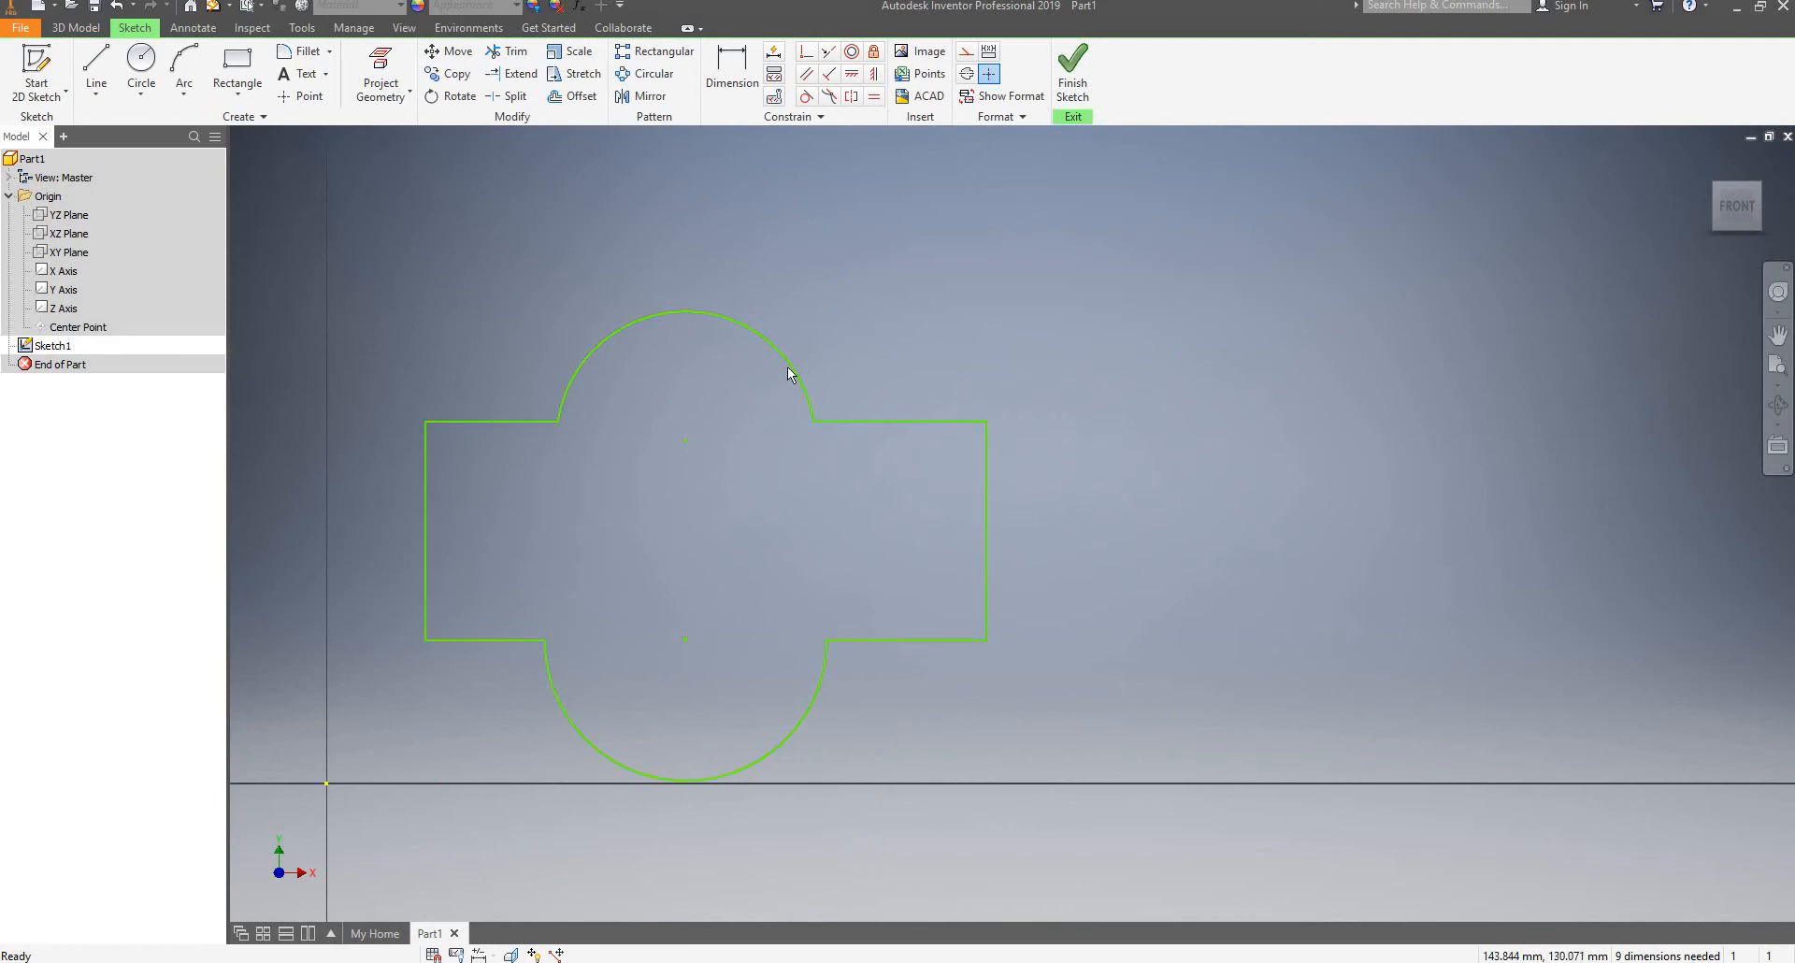
{"action": "mouse_move", "coordinate": [785, 367]}
{"action": "left_mouse_down"}
{"action": "mouse_move", "coordinate": [874, 363]}
{"action": "mouse_move", "coordinate": [785, 364]}
{"action": "mouse_move", "coordinate": [755, 394]}
{"action": "mouse_move", "coordinate": [774, 365]}
{"action": "mouse_move", "coordinate": [814, 367]}
{"action": "mouse_move", "coordinate": [746, 374]}
{"action": "mouse_move", "coordinate": [806, 391]}
{"action": "left_mouse_up"}
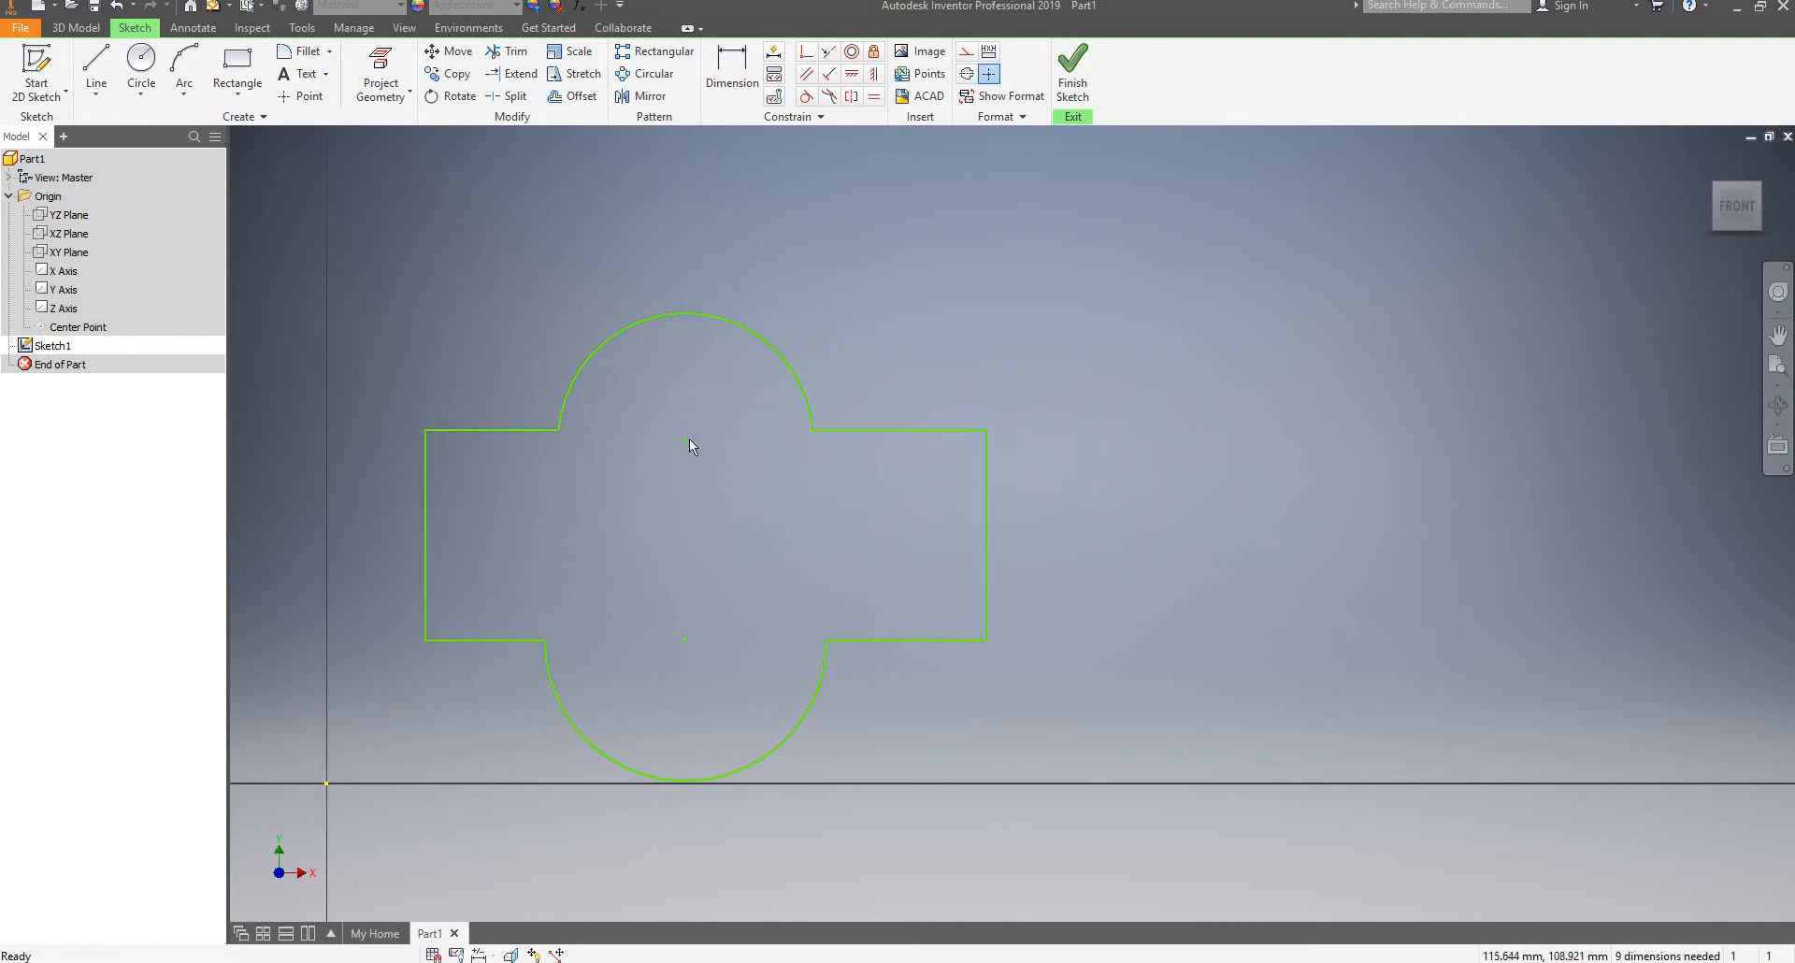
{"action": "left_click_drag", "start_coordinate": [686, 440], "coordinate": [758, 436]}
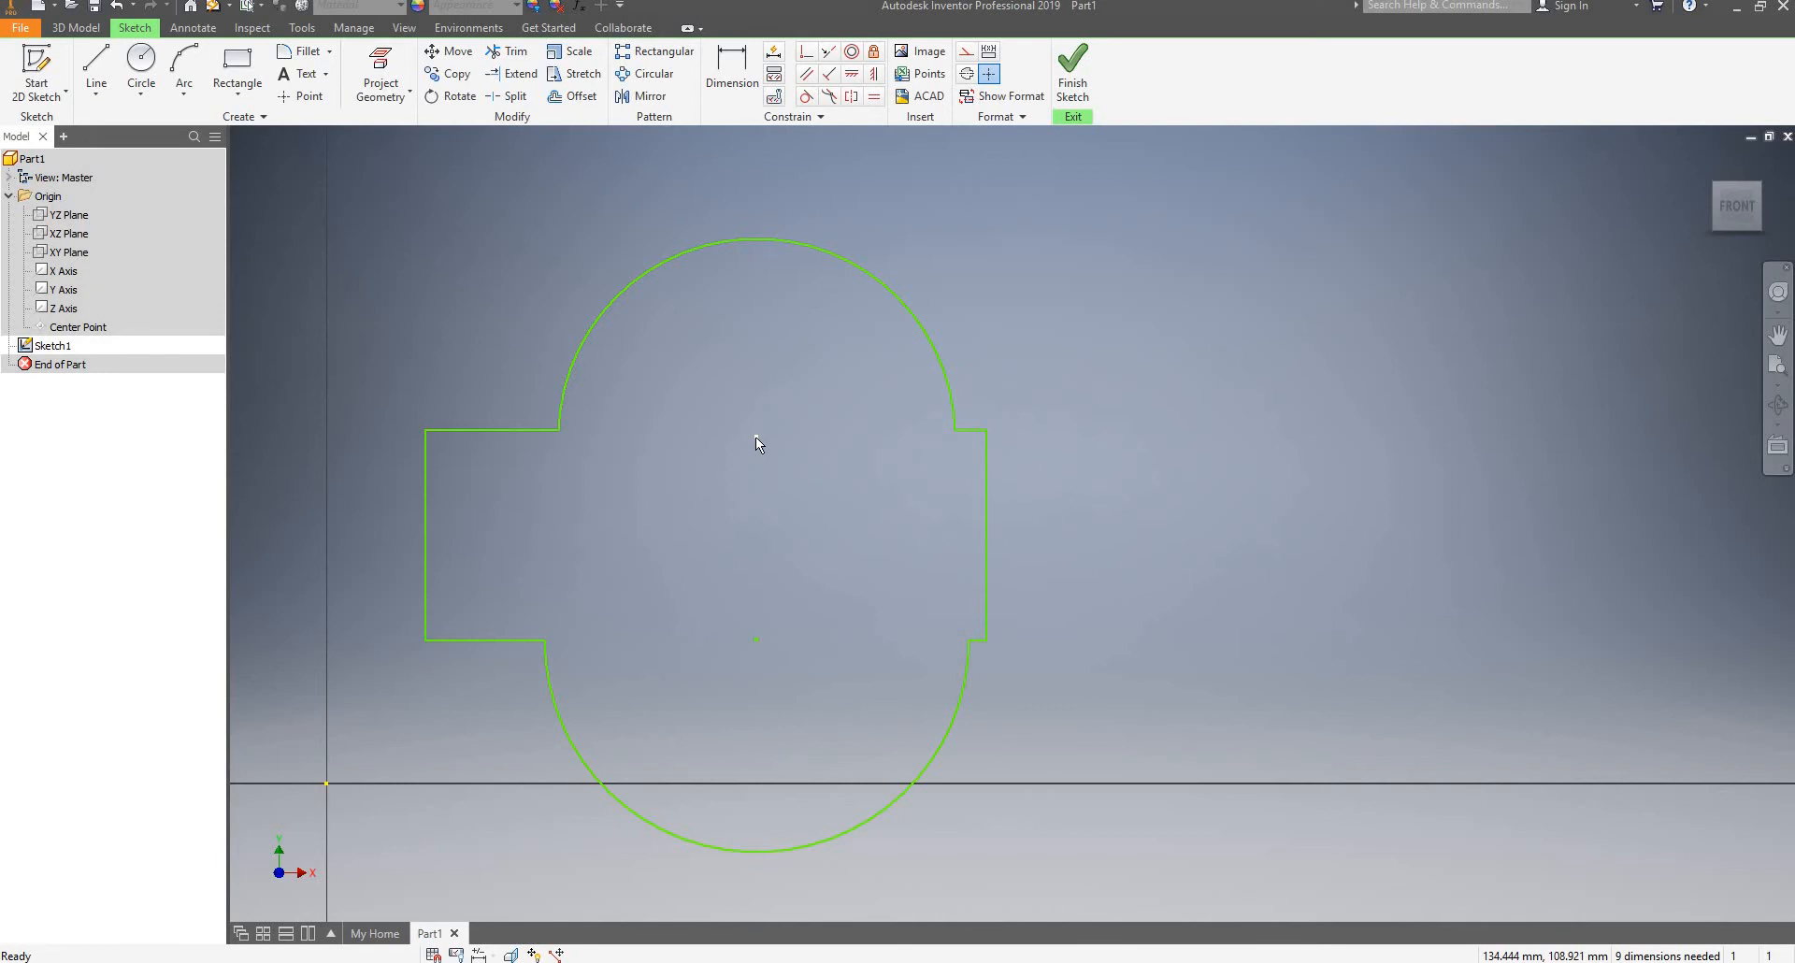
{"action": "mouse_move", "coordinate": [756, 437]}
{"action": "left_mouse_down"}
{"action": "mouse_move", "coordinate": [711, 445]}
{"action": "mouse_move", "coordinate": [726, 443]}
{"action": "left_mouse_up"}
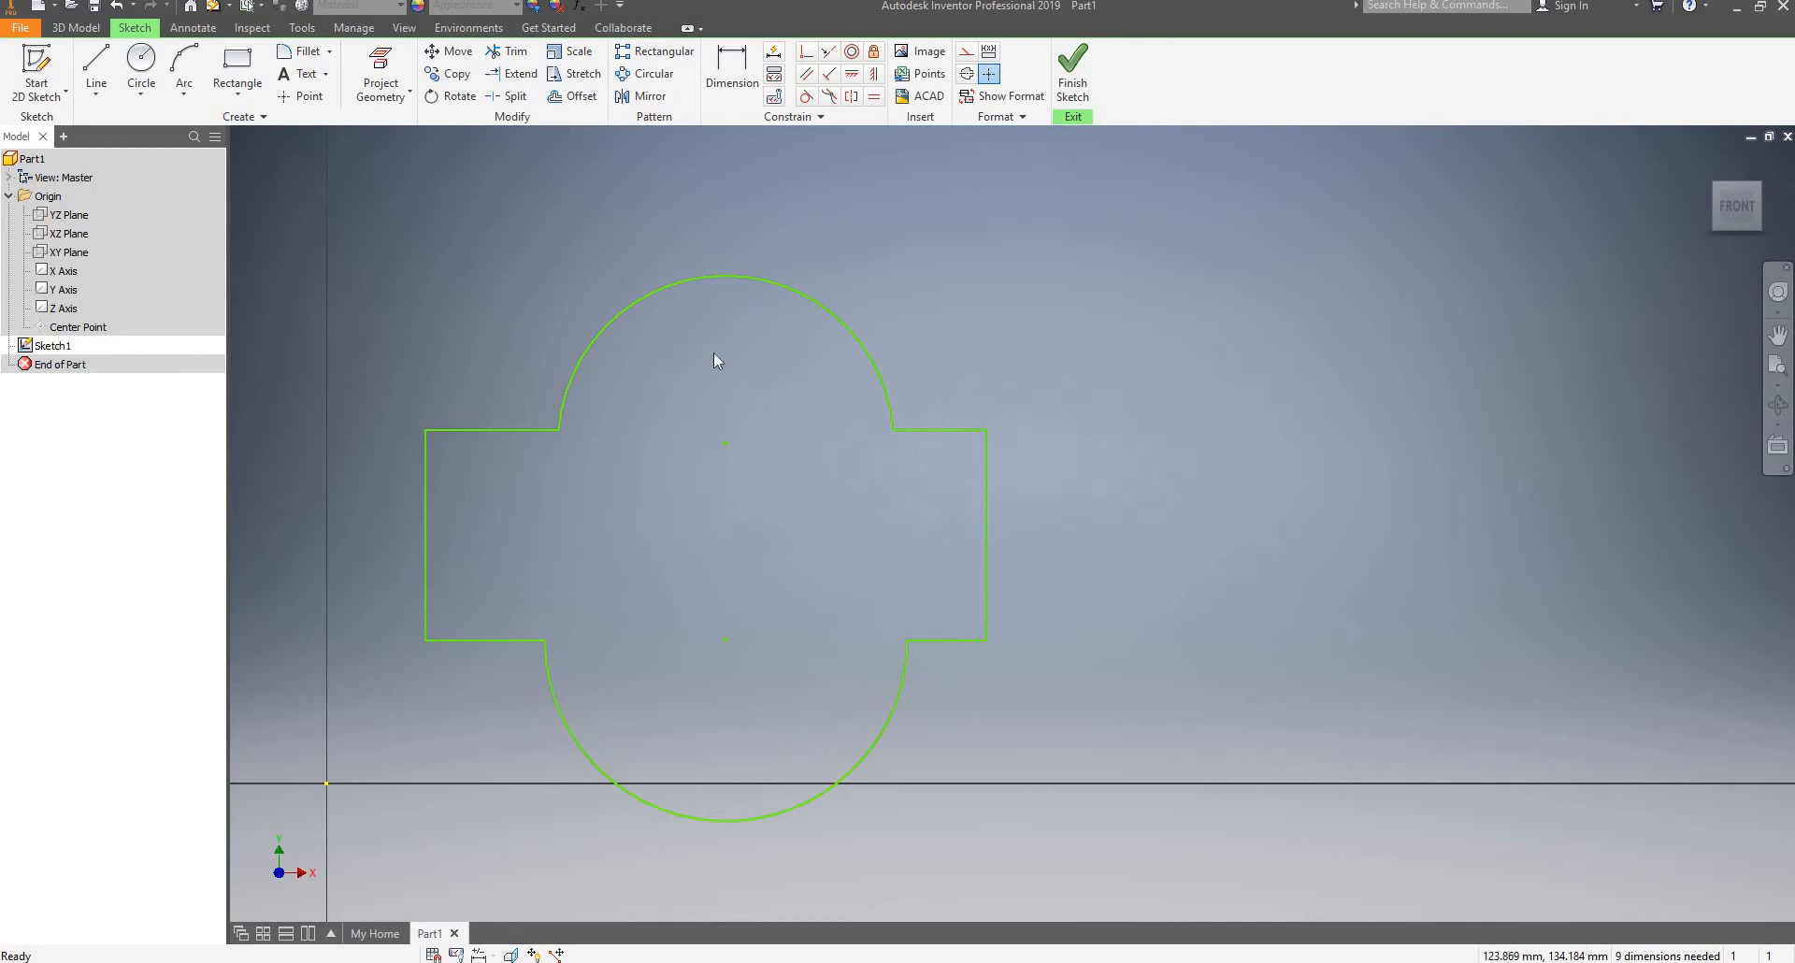
Try a tangent constraint between the upper arc and the edge to its right, and undo it
{"action": "left_click", "coordinate": [802, 97]}
{"action": "left_click", "coordinate": [935, 430]}
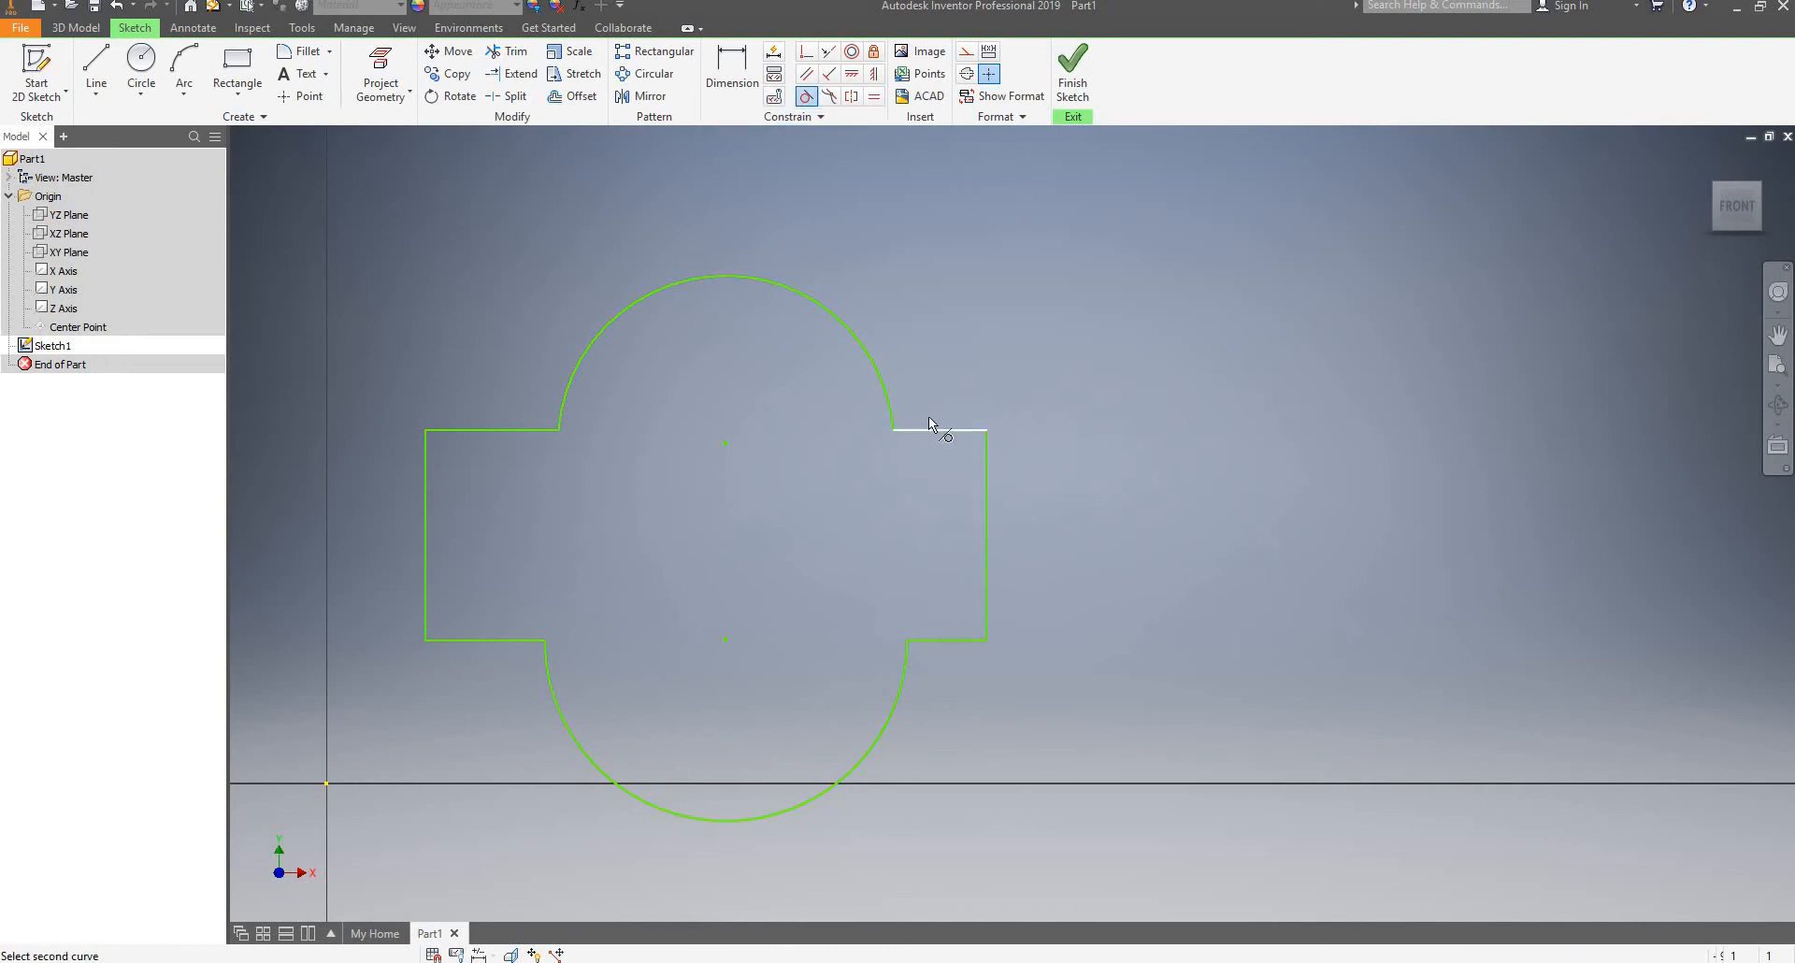
{"action": "left_click", "coordinate": [898, 419]}
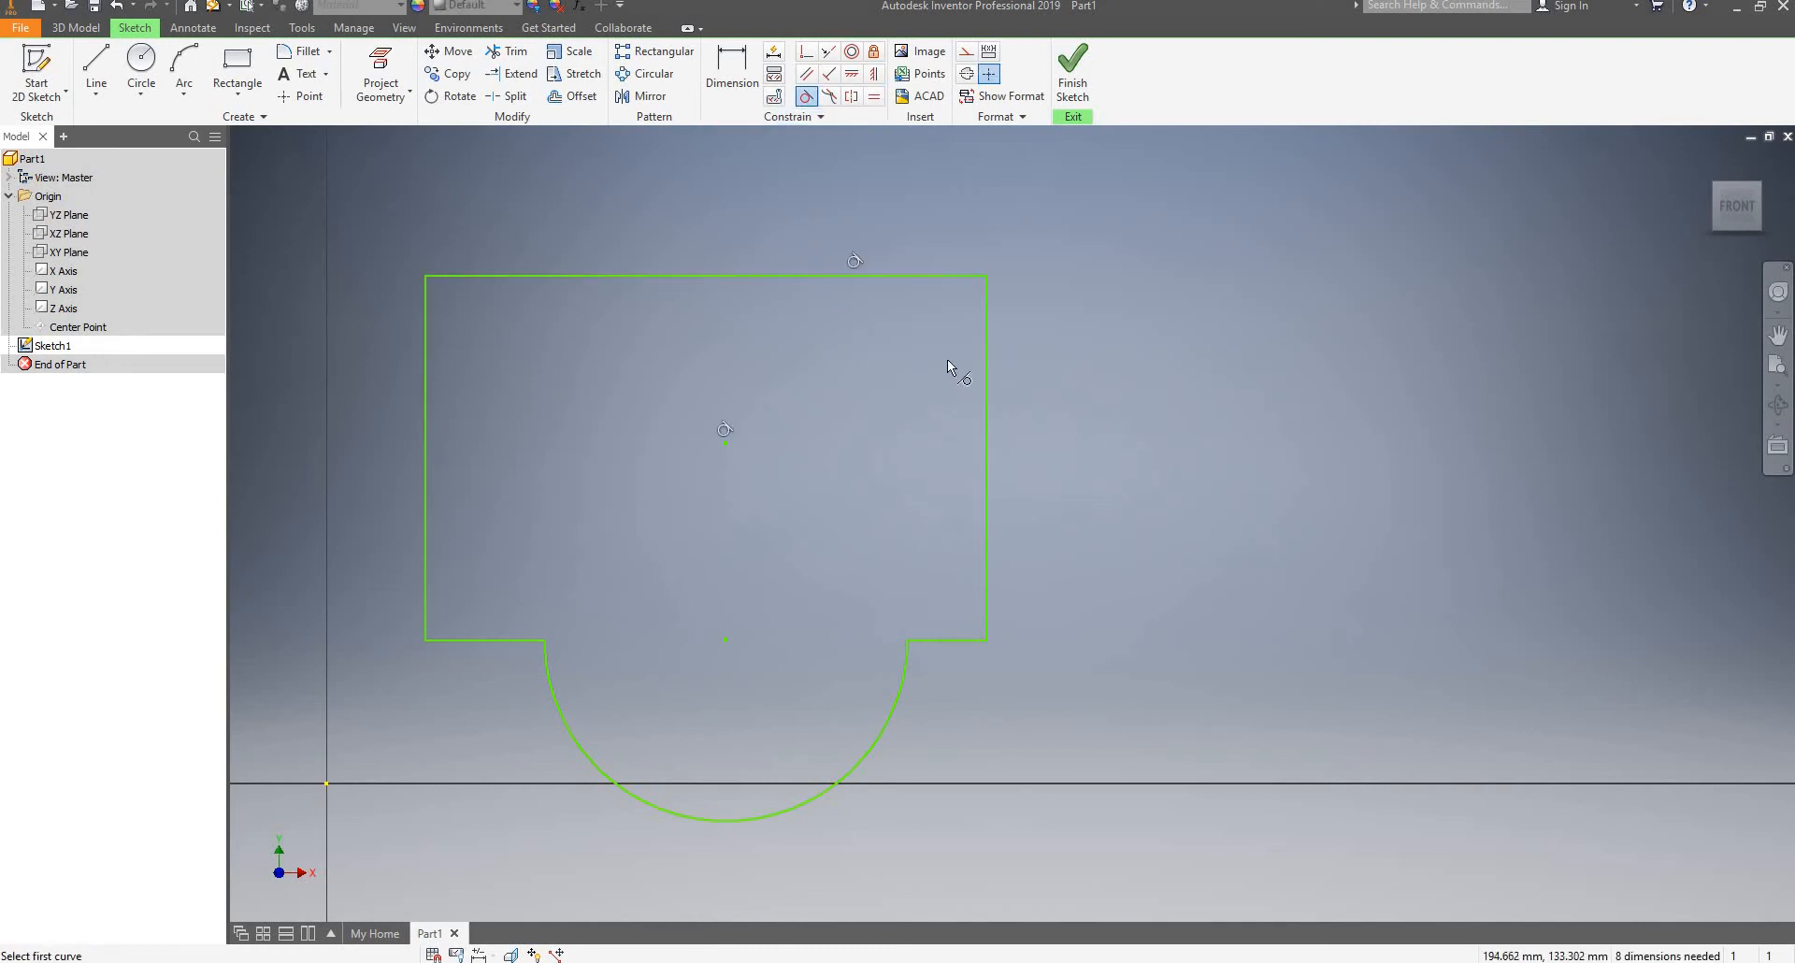
{"action": "key", "text": "Escape"}
{"action": "key", "text": "ctrl+z"}
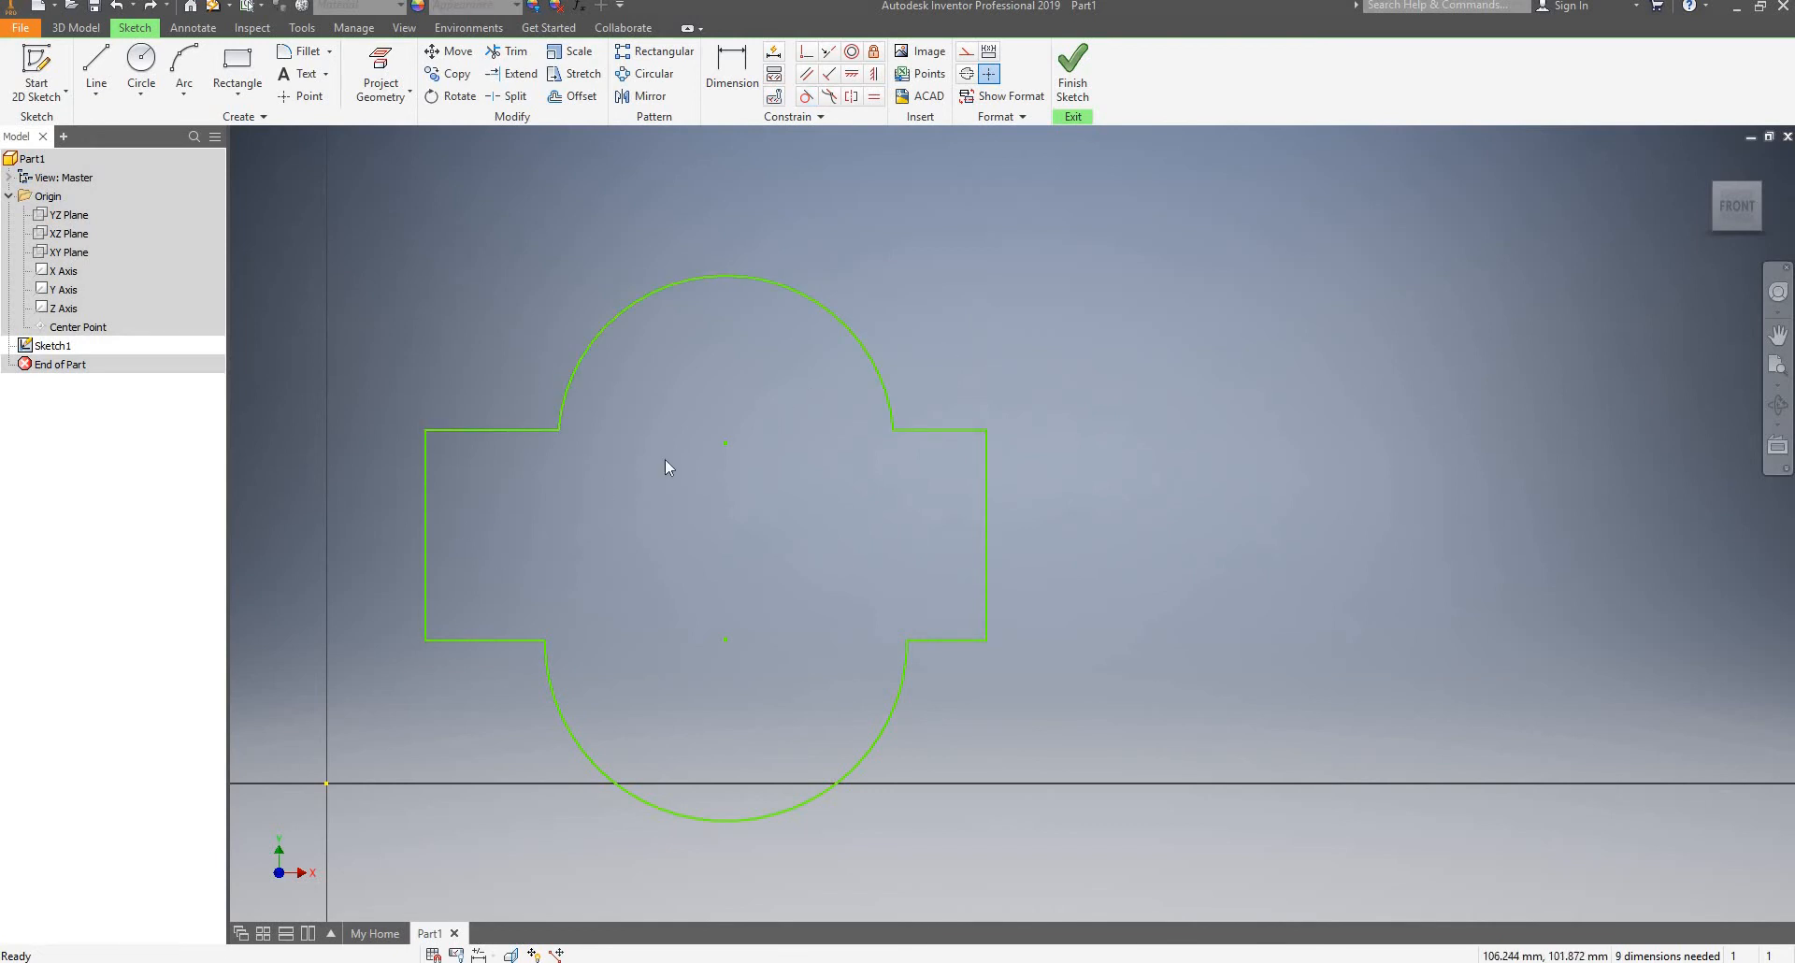
Shift the aligned arc centres slightly left, move the outline's right edge outward and lower the upper edges a little
{"action": "mouse_move", "coordinate": [726, 444]}
{"action": "left_mouse_down"}
{"action": "mouse_move", "coordinate": [729, 430]}
{"action": "mouse_move", "coordinate": [689, 429]}
{"action": "mouse_move", "coordinate": [716, 429]}
{"action": "left_mouse_up"}
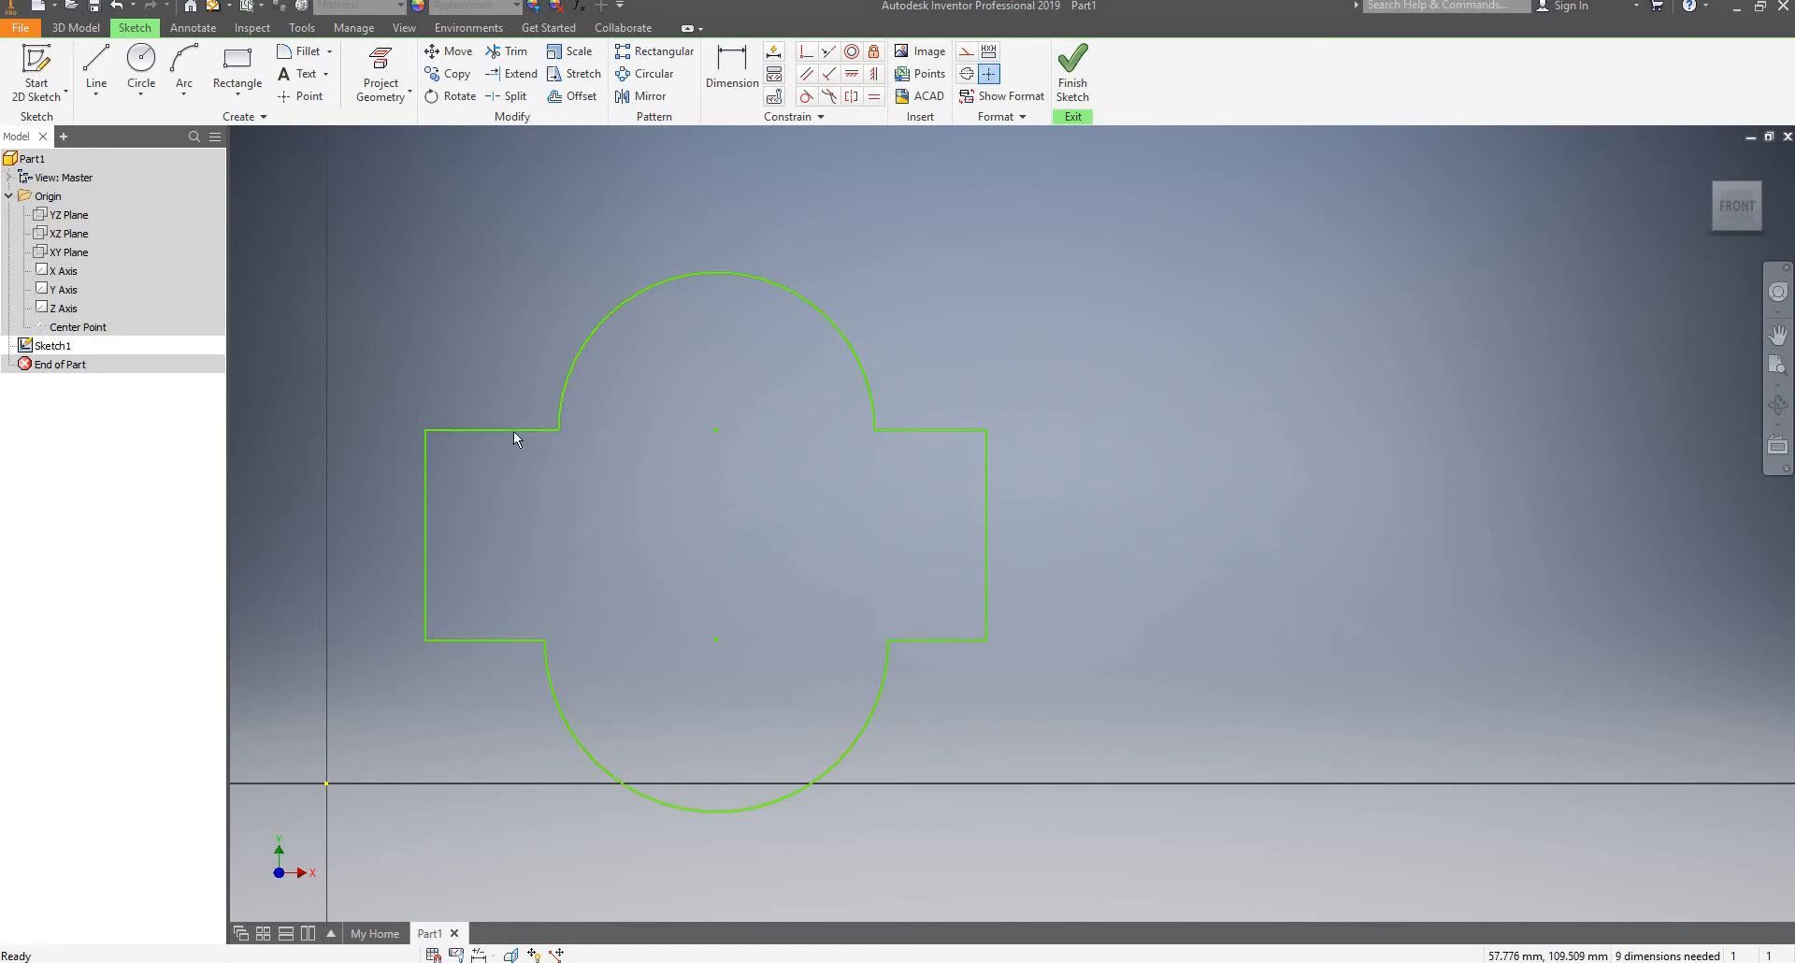
{"action": "mouse_move", "coordinate": [983, 480]}
{"action": "left_mouse_down"}
{"action": "mouse_move", "coordinate": [1068, 481]}
{"action": "mouse_move", "coordinate": [965, 468]}
{"action": "left_mouse_up"}
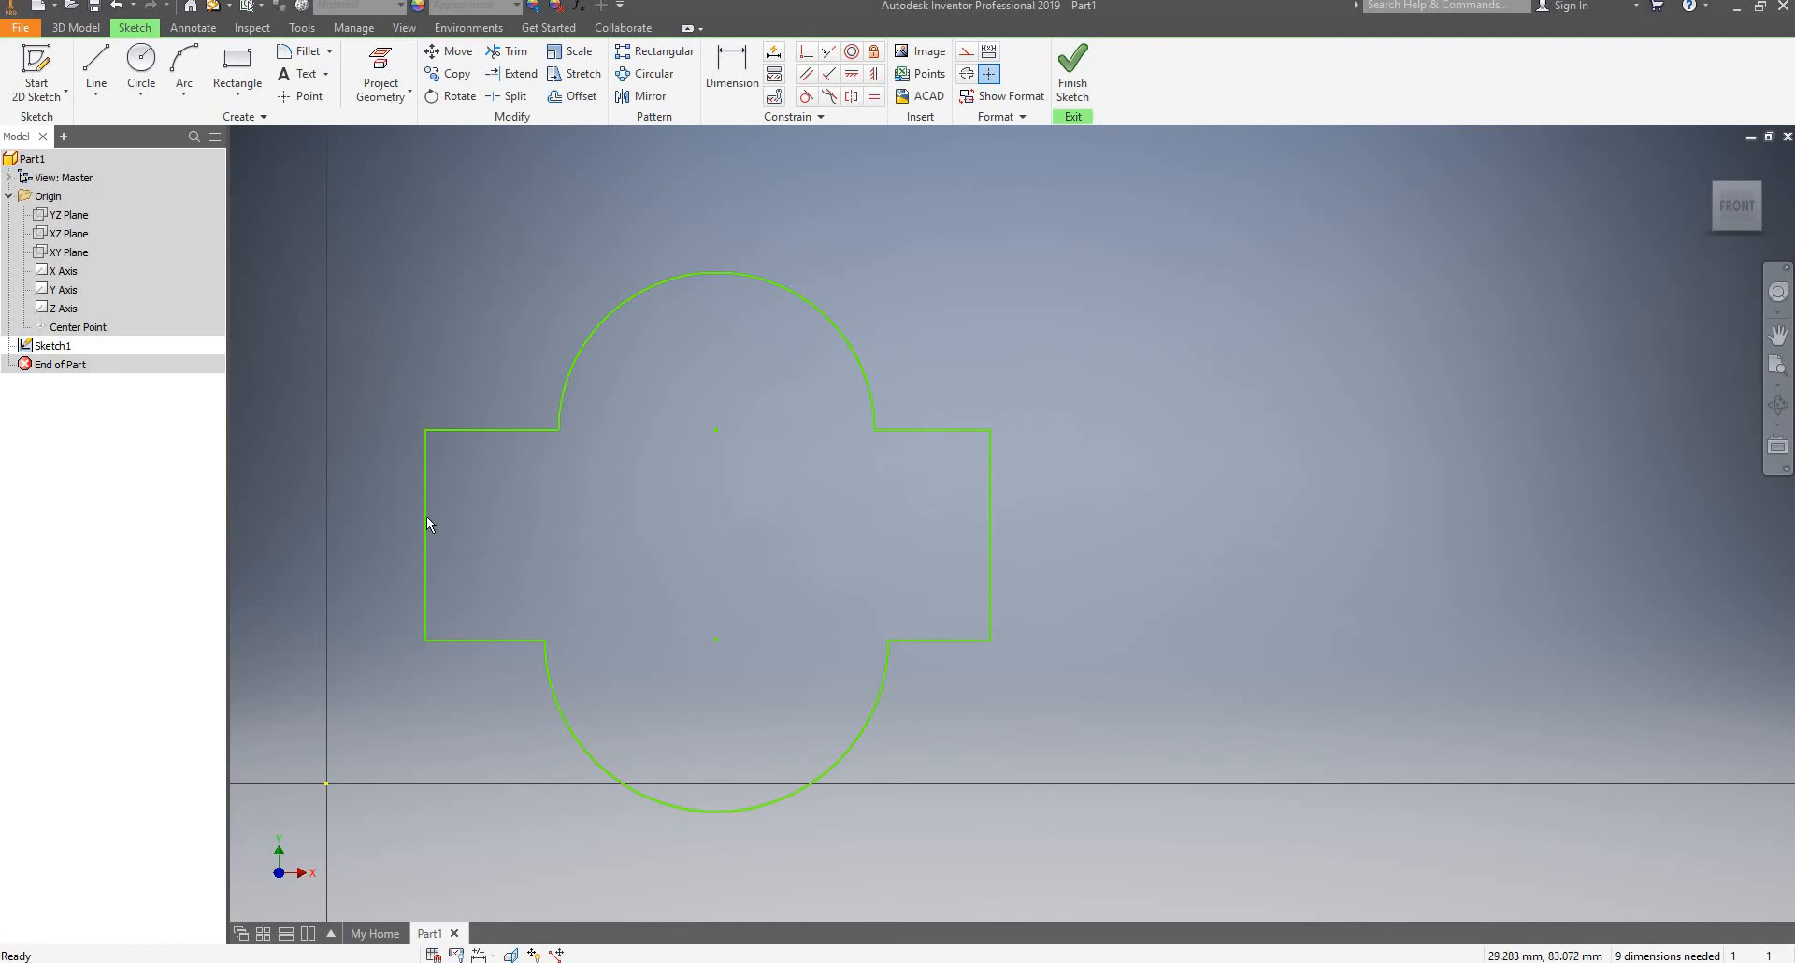
{"action": "mouse_move", "coordinate": [484, 432]}
{"action": "left_mouse_down"}
{"action": "mouse_move", "coordinate": [502, 381]}
{"action": "mouse_move", "coordinate": [482, 439]}
{"action": "left_mouse_up"}
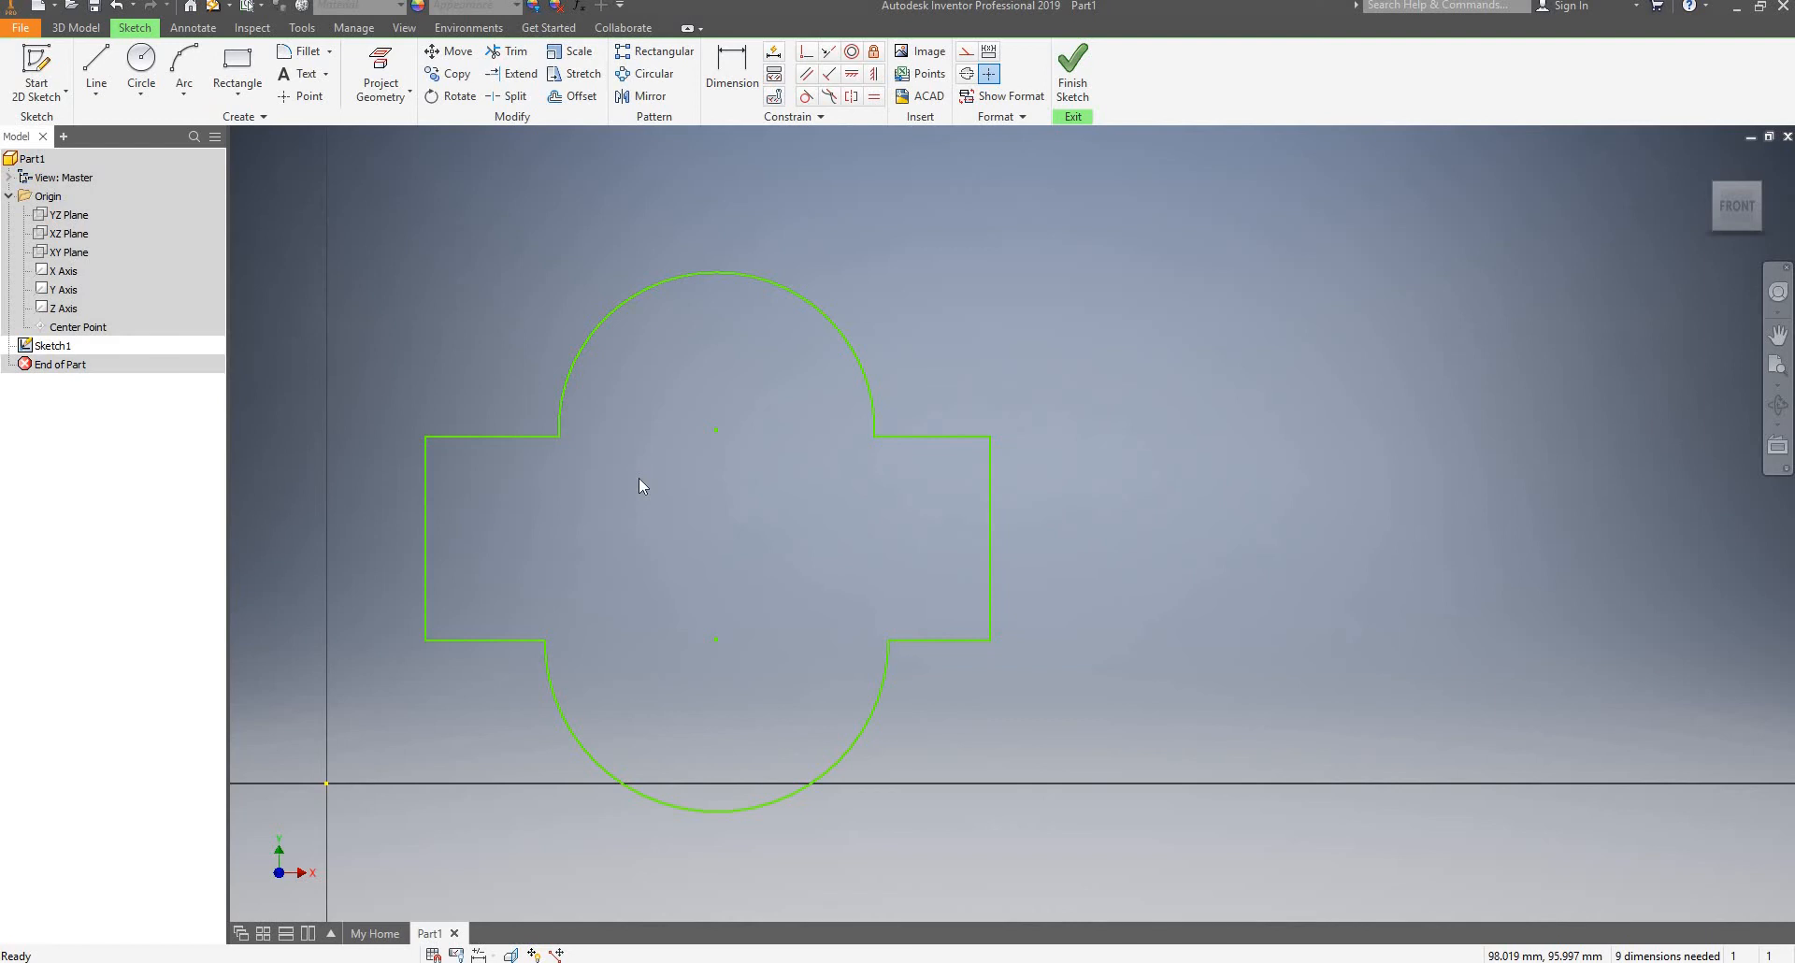
Dimension the length of the outline's left vertical edge, placing the dimension outside the outline
{"action": "scroll", "coordinate": [678, 449], "scroll_direction": "down", "scroll_amount": 2}
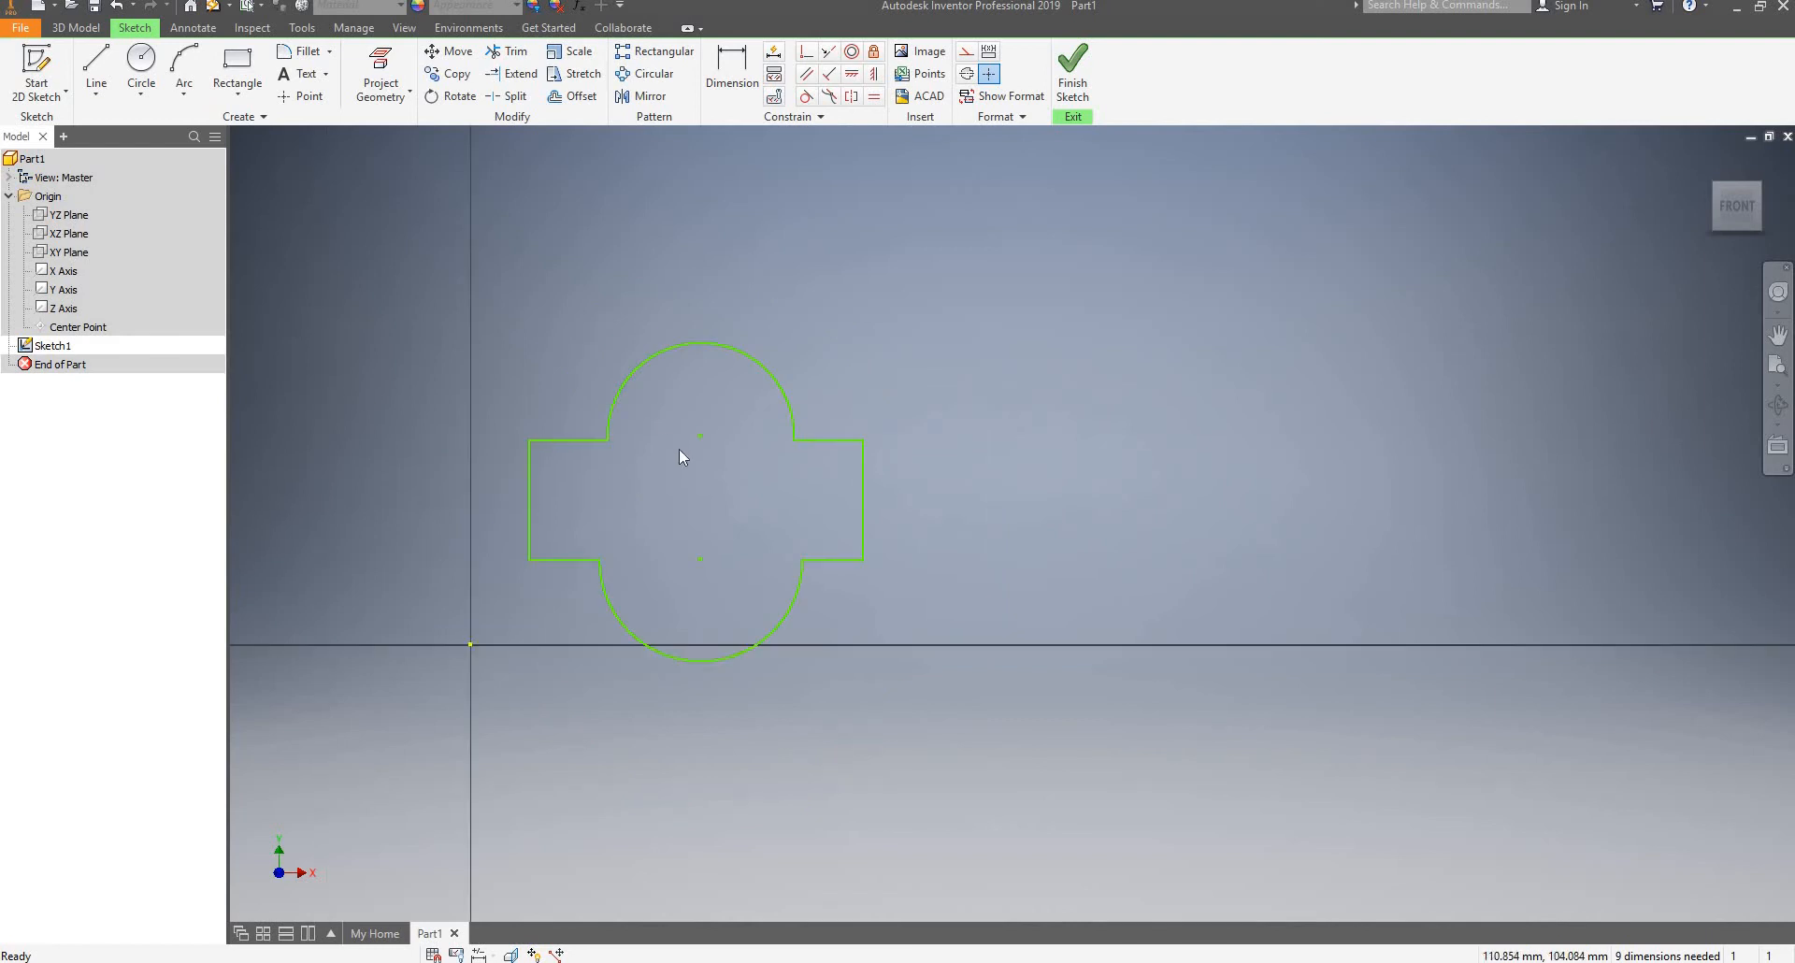
{"action": "scroll", "coordinate": [679, 449], "scroll_direction": "up", "scroll_amount": 3}
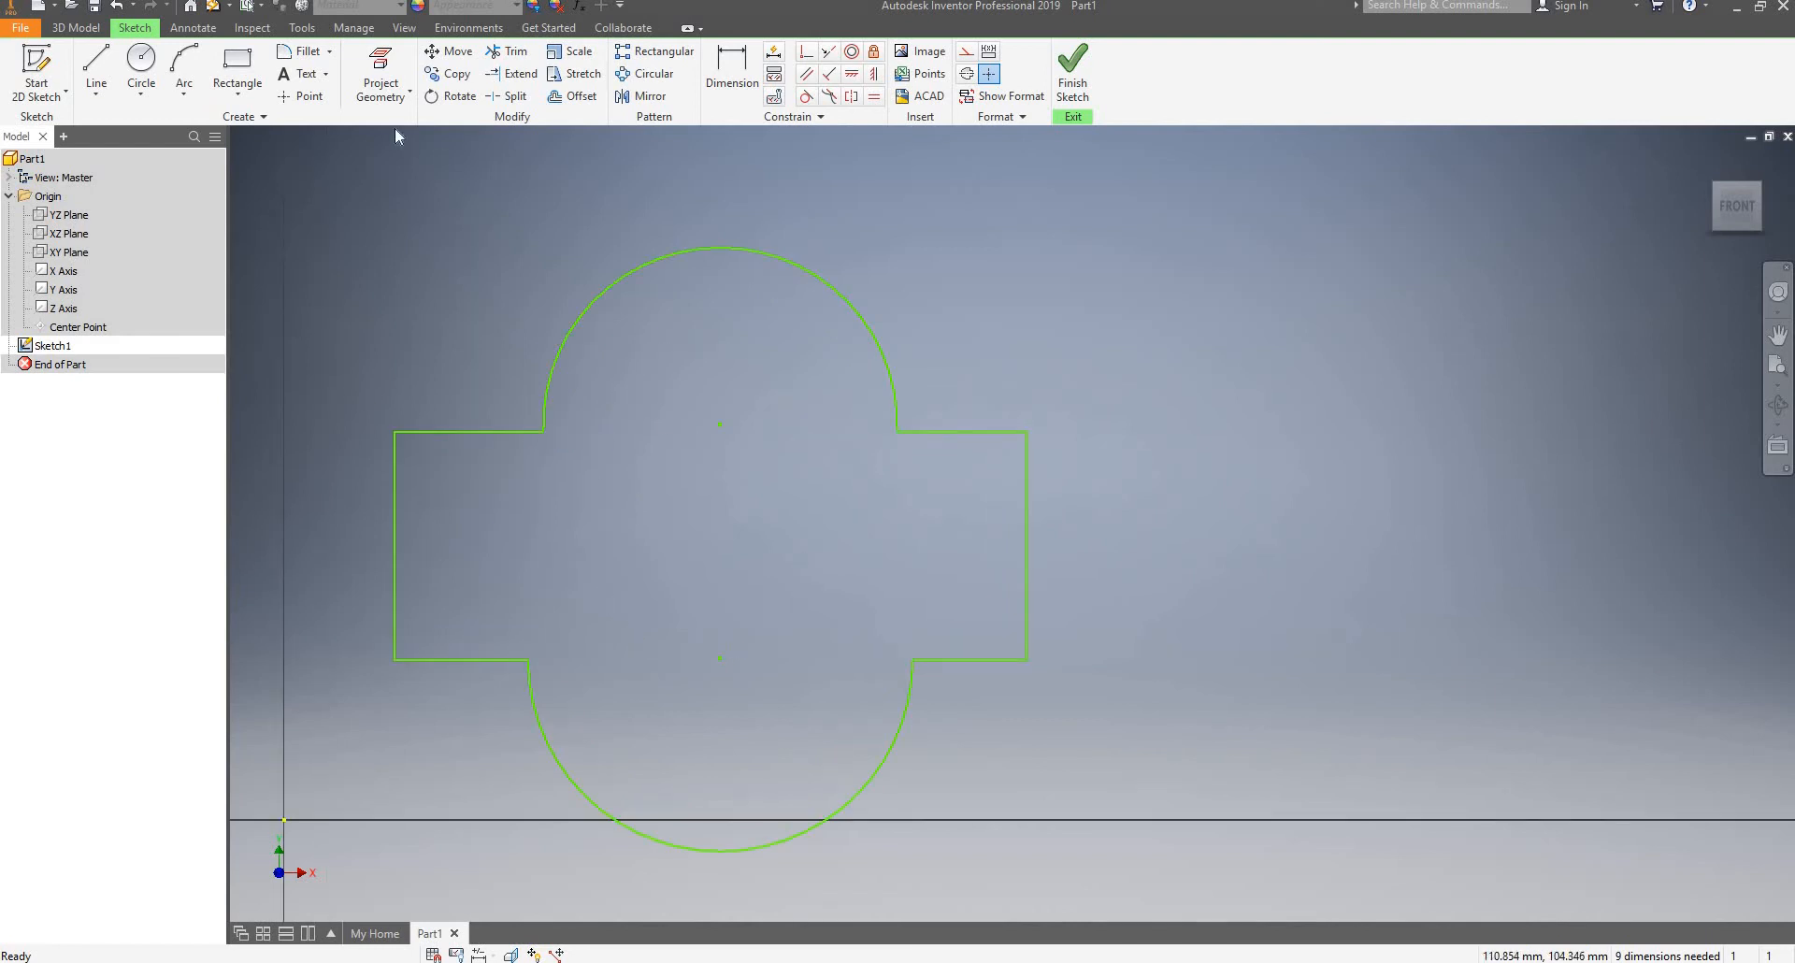
{"action": "left_click", "coordinate": [748, 70]}
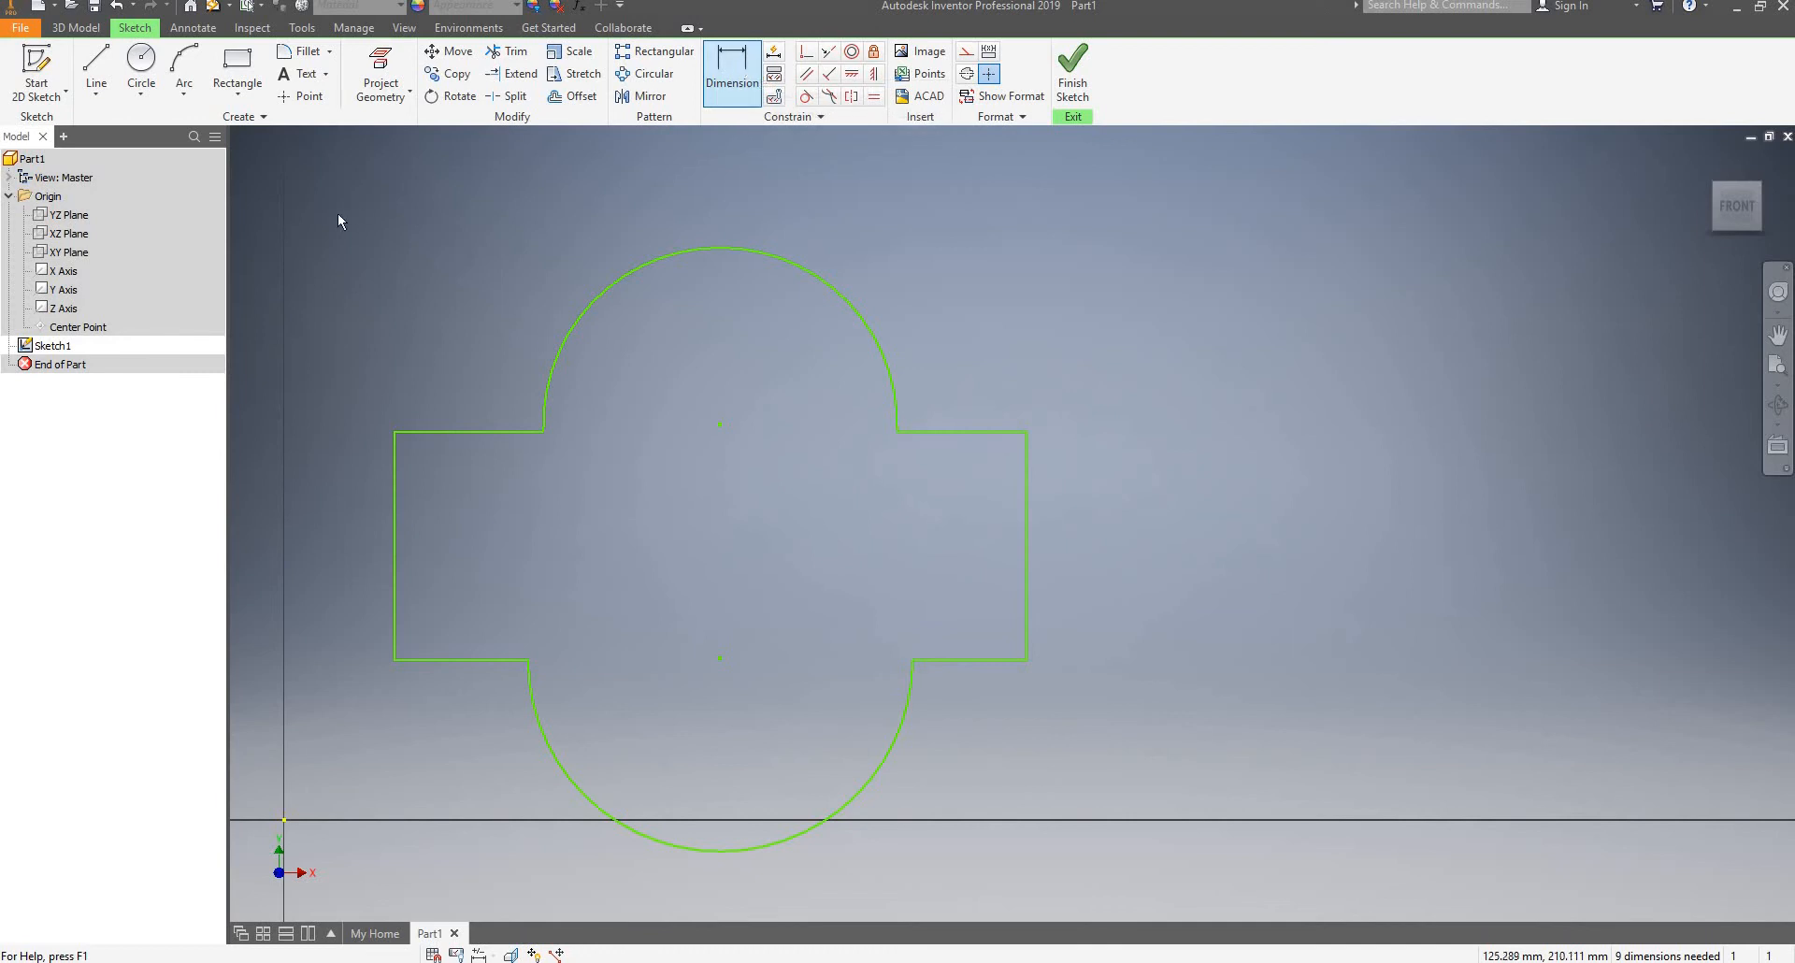
{"action": "left_click", "coordinate": [395, 505]}
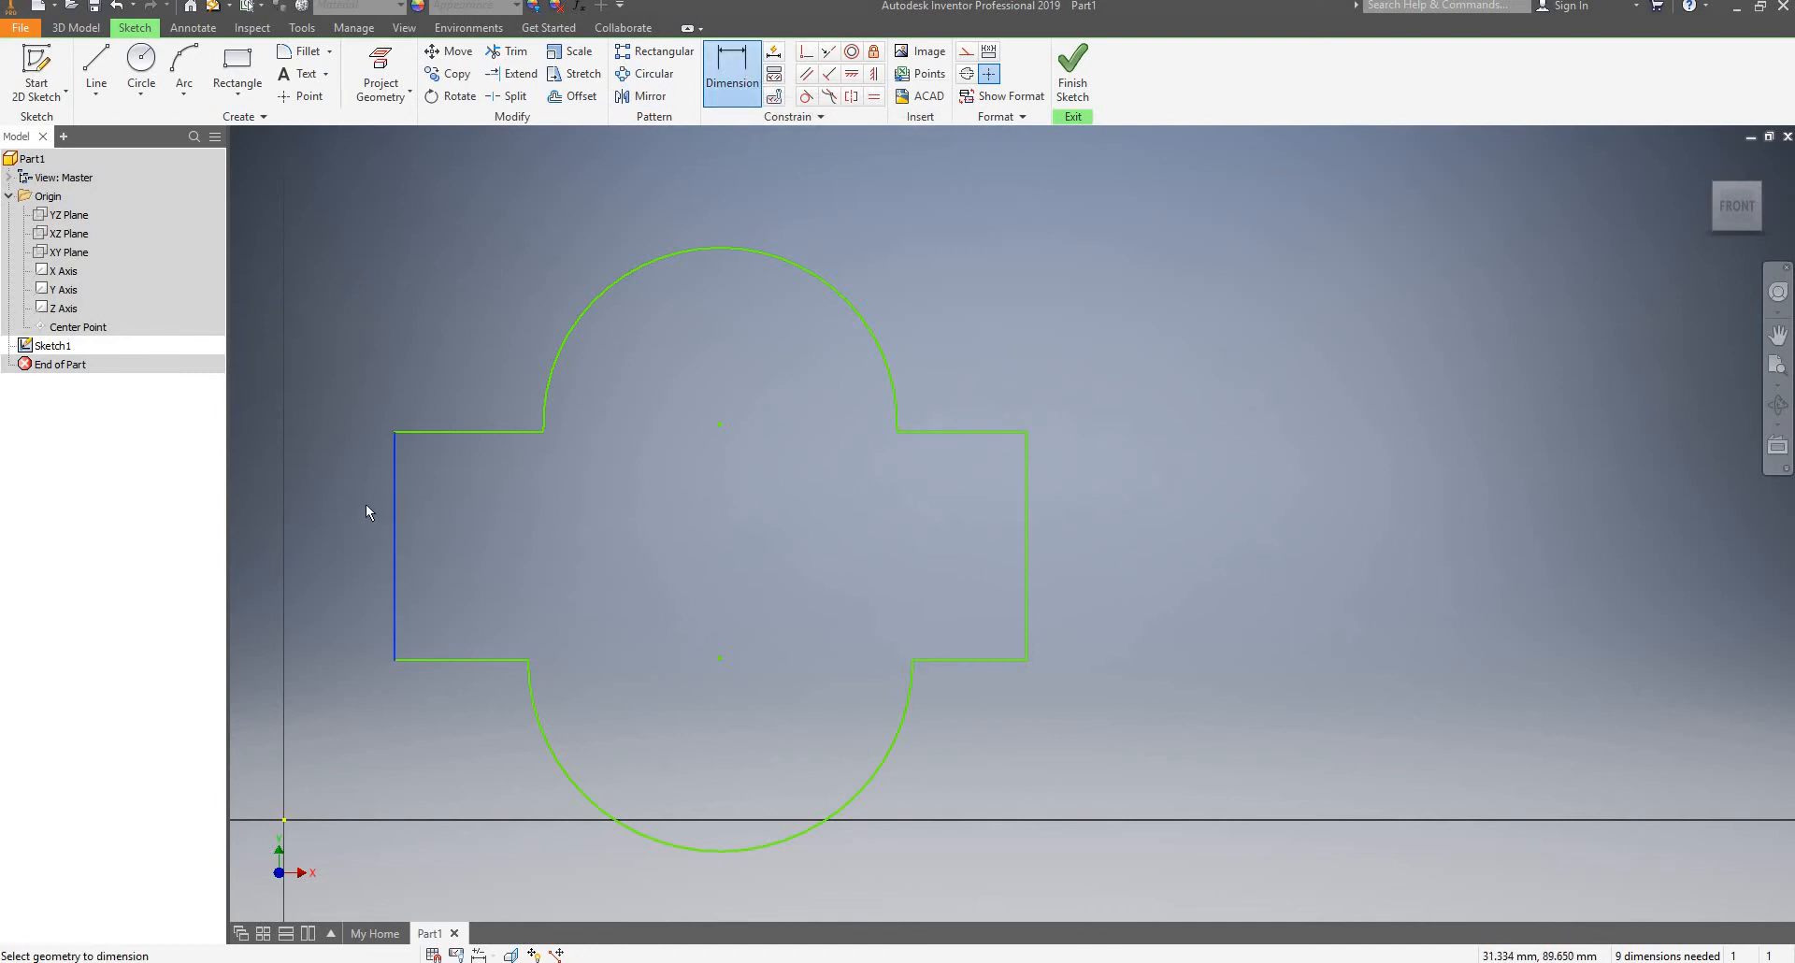
{"action": "left_click", "coordinate": [348, 519]}
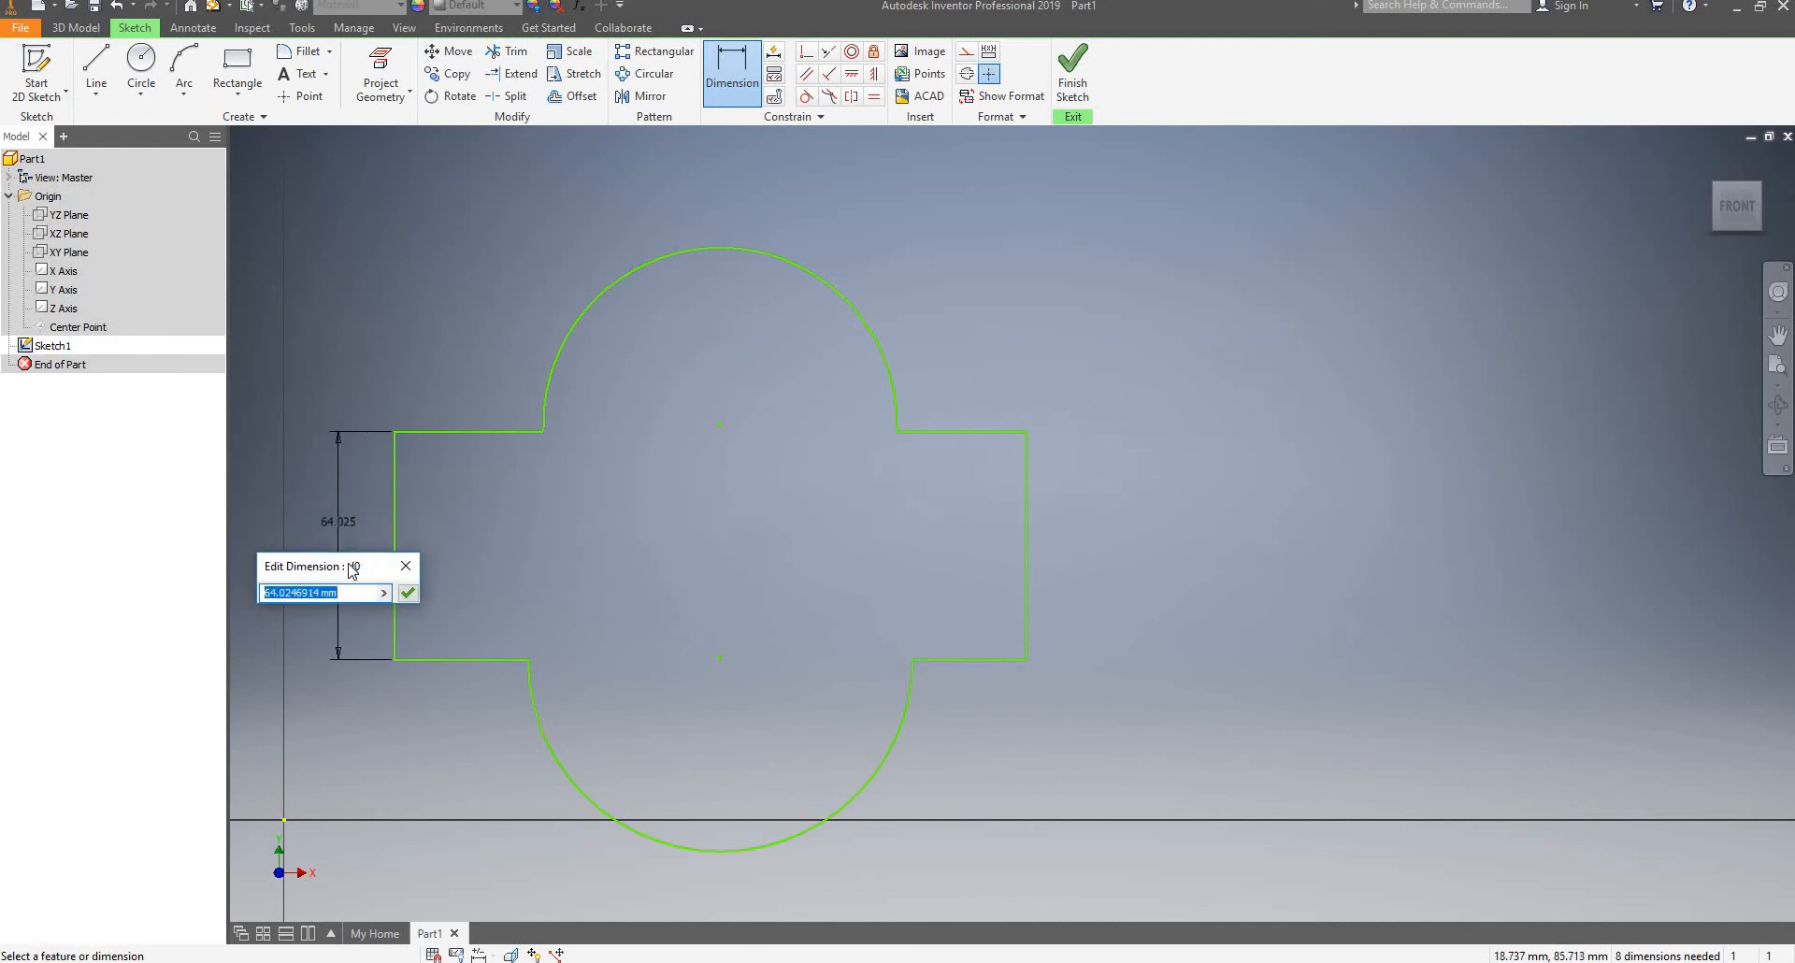
{"action": "left_click", "coordinate": [407, 592]}
Set the length of the outline's left vertical edge to 100 mm
{"action": "scroll", "coordinate": [462, 498], "scroll_direction": "down", "scroll_amount": 5}
{"action": "scroll", "coordinate": [369, 556], "scroll_direction": "up", "scroll_amount": 5}
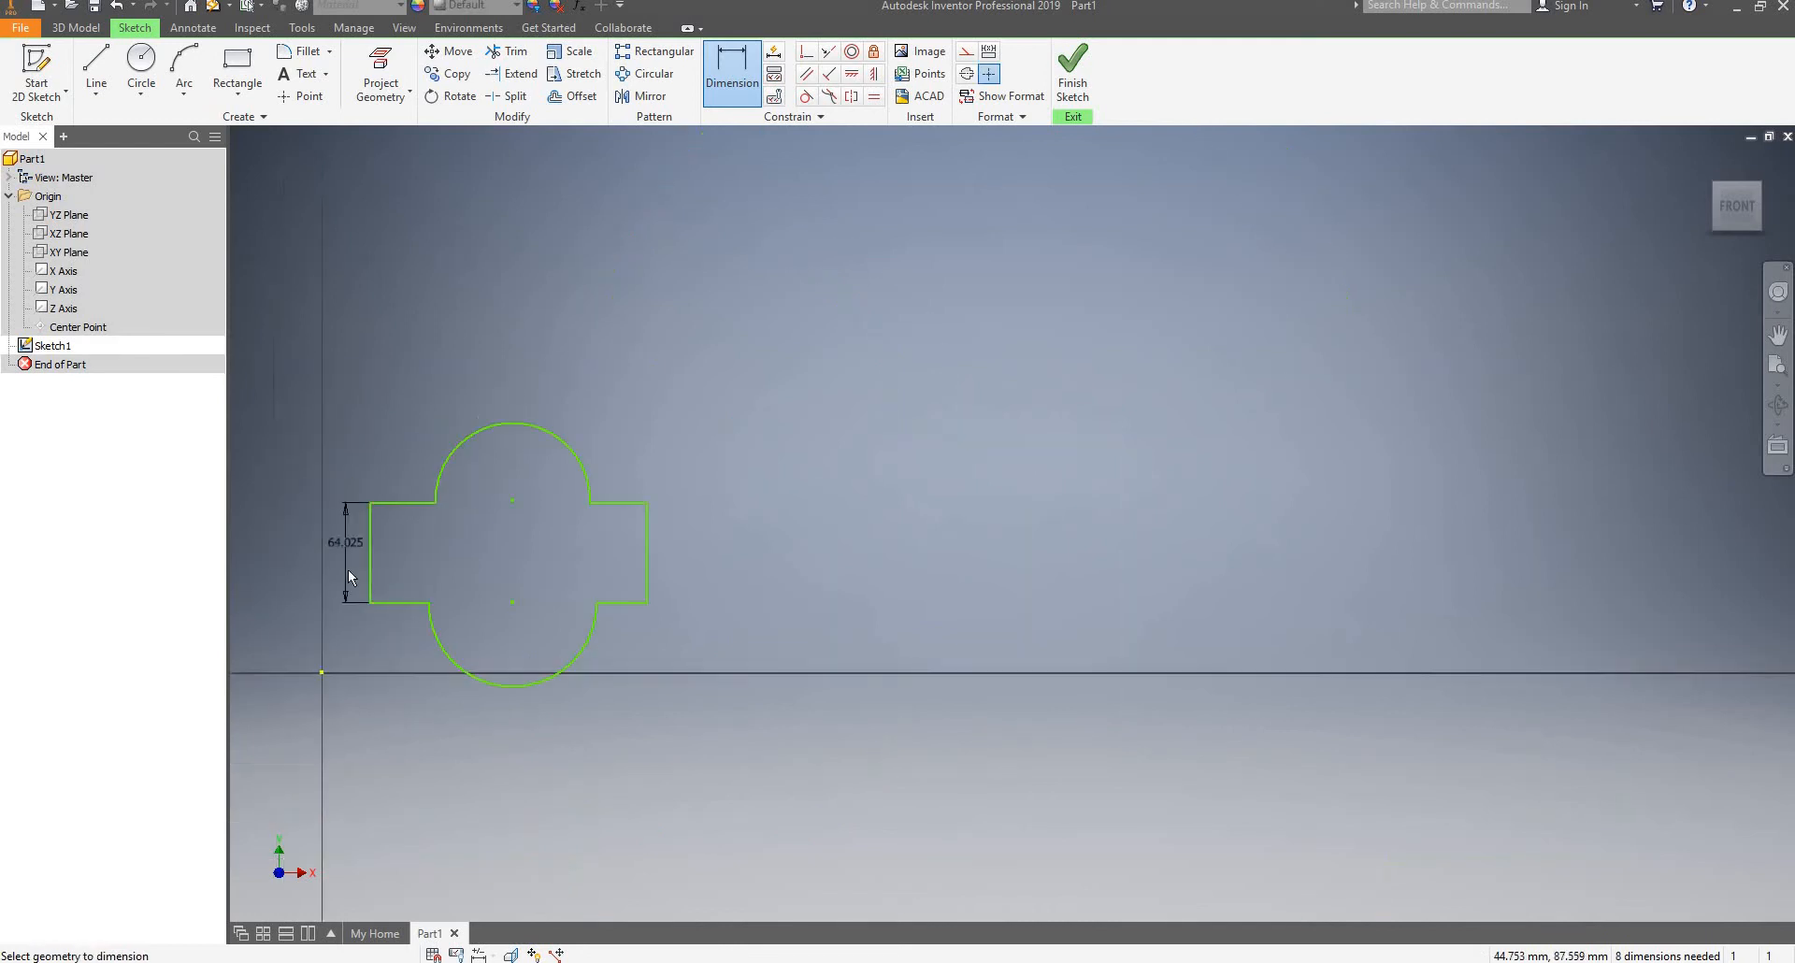
{"action": "scroll", "coordinate": [356, 552], "scroll_direction": "down", "scroll_amount": 4}
{"action": "scroll", "coordinate": [574, 466], "scroll_direction": "up", "scroll_amount": 1}
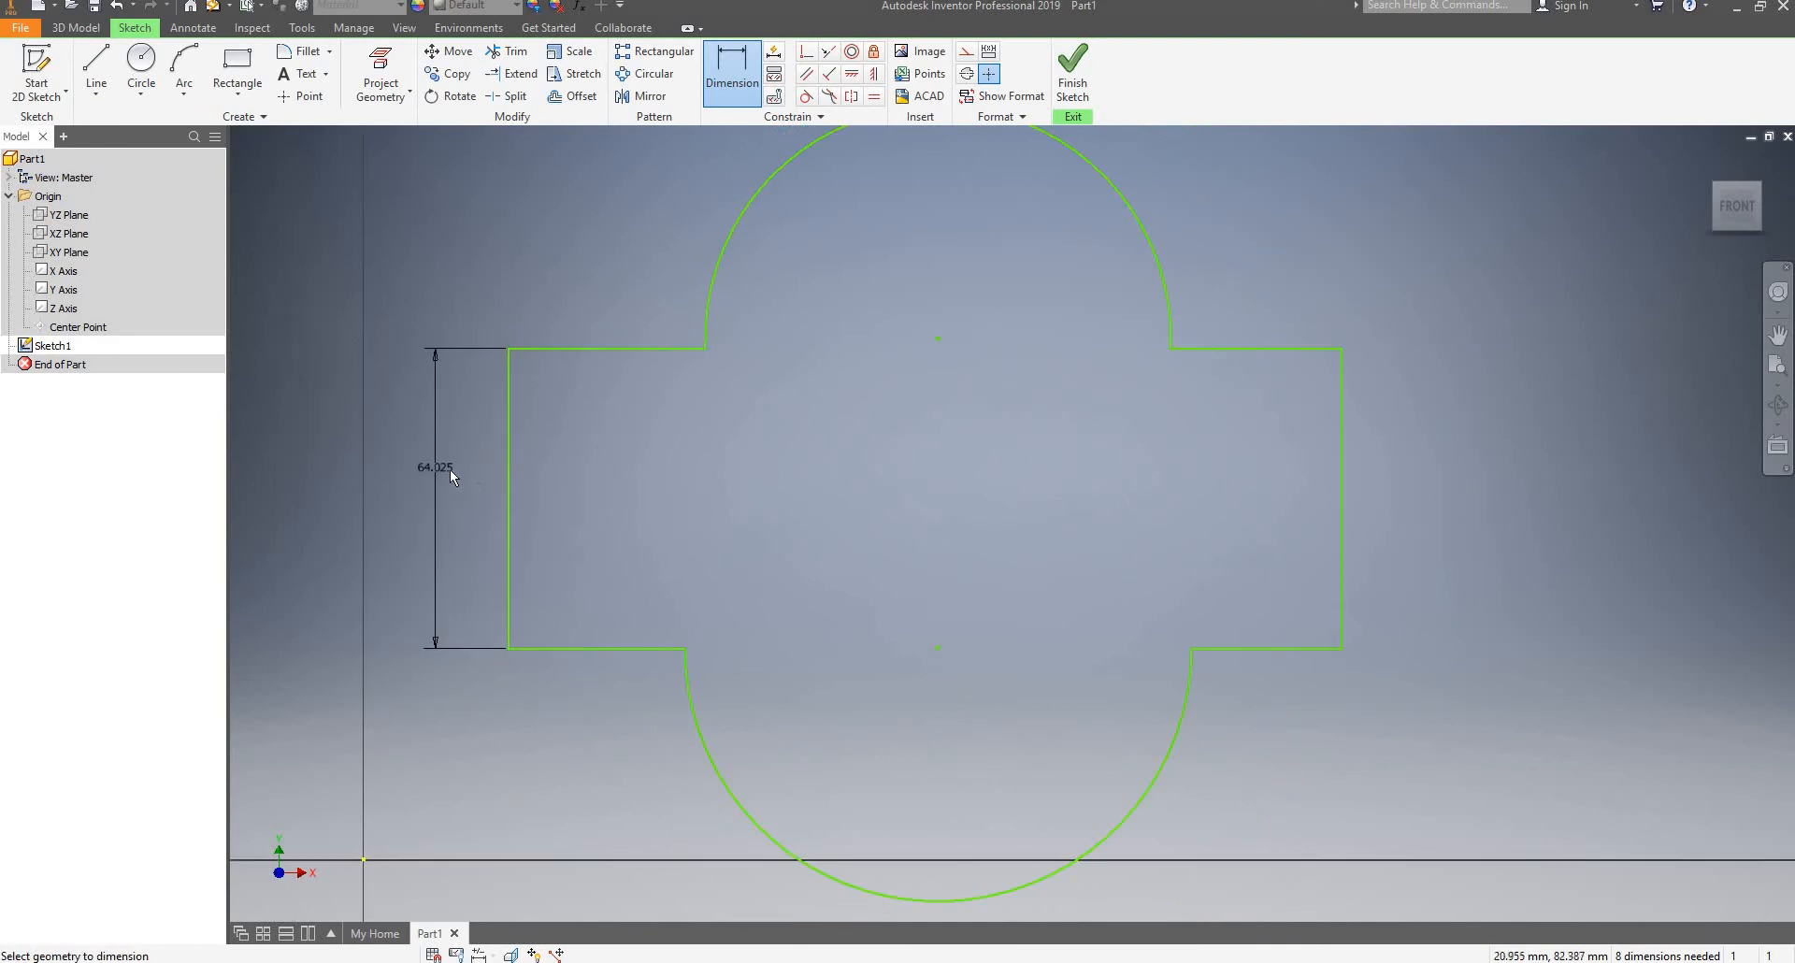
{"action": "double_click", "coordinate": [446, 470]}
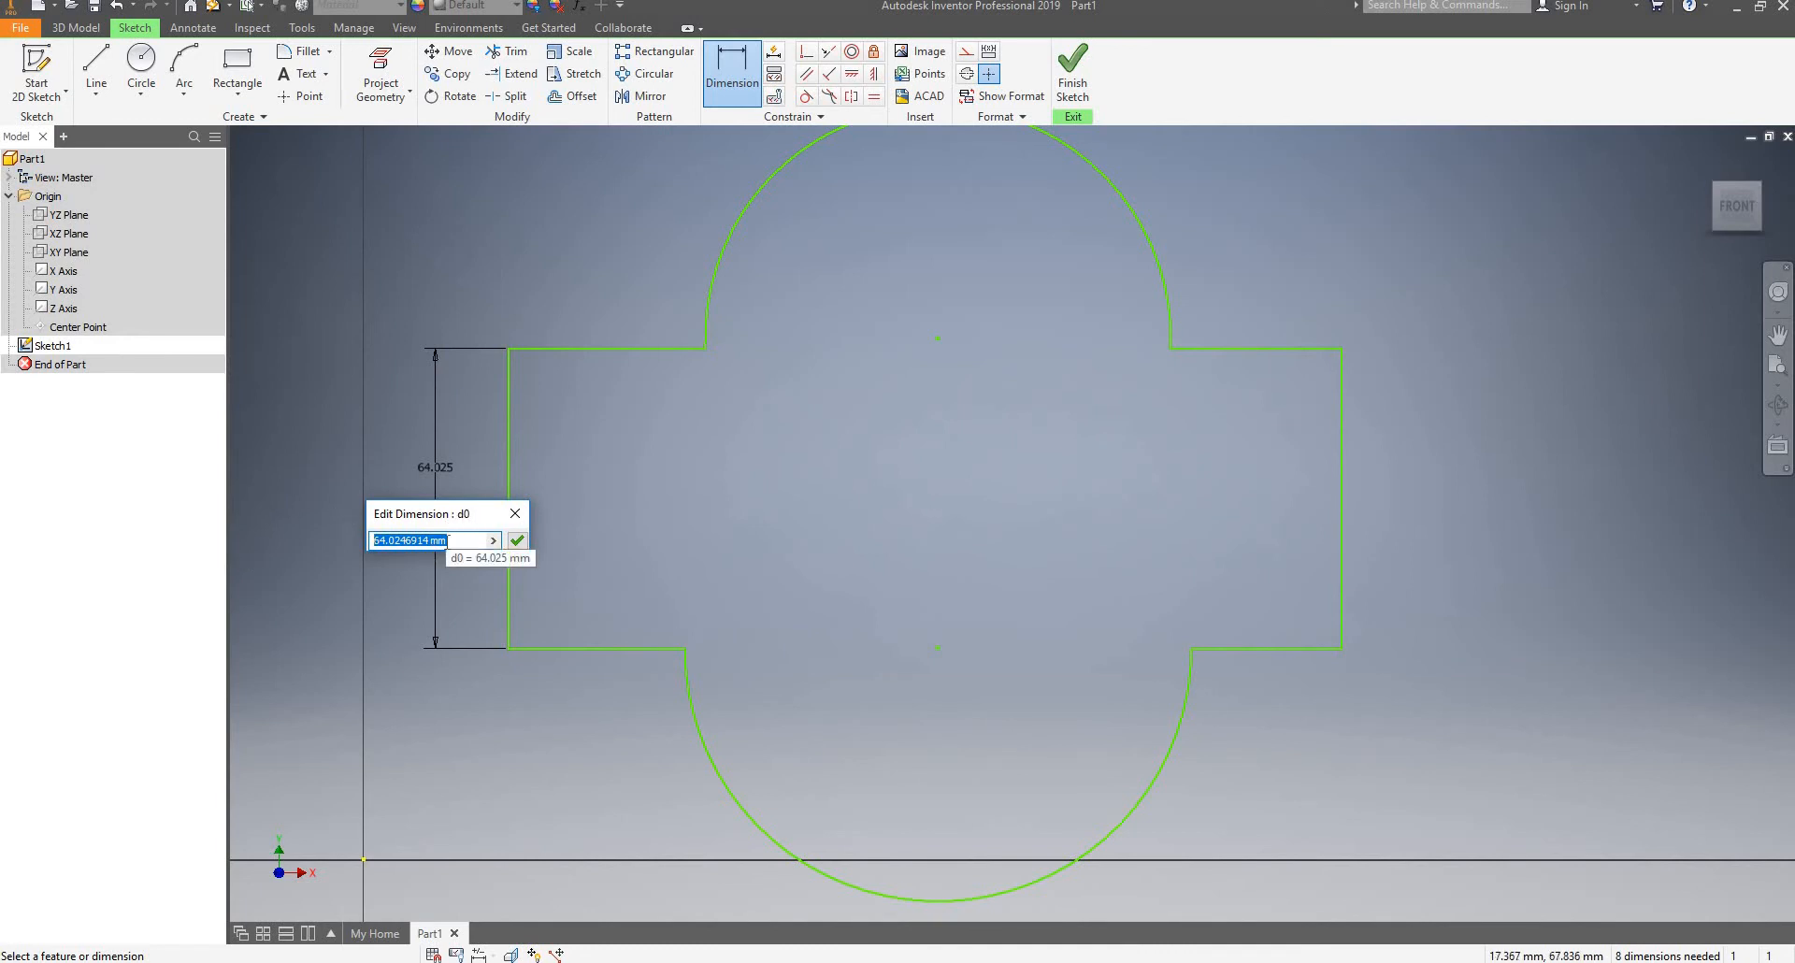
{"action": "type", "text": "100"}
{"action": "key", "text": "Return"}
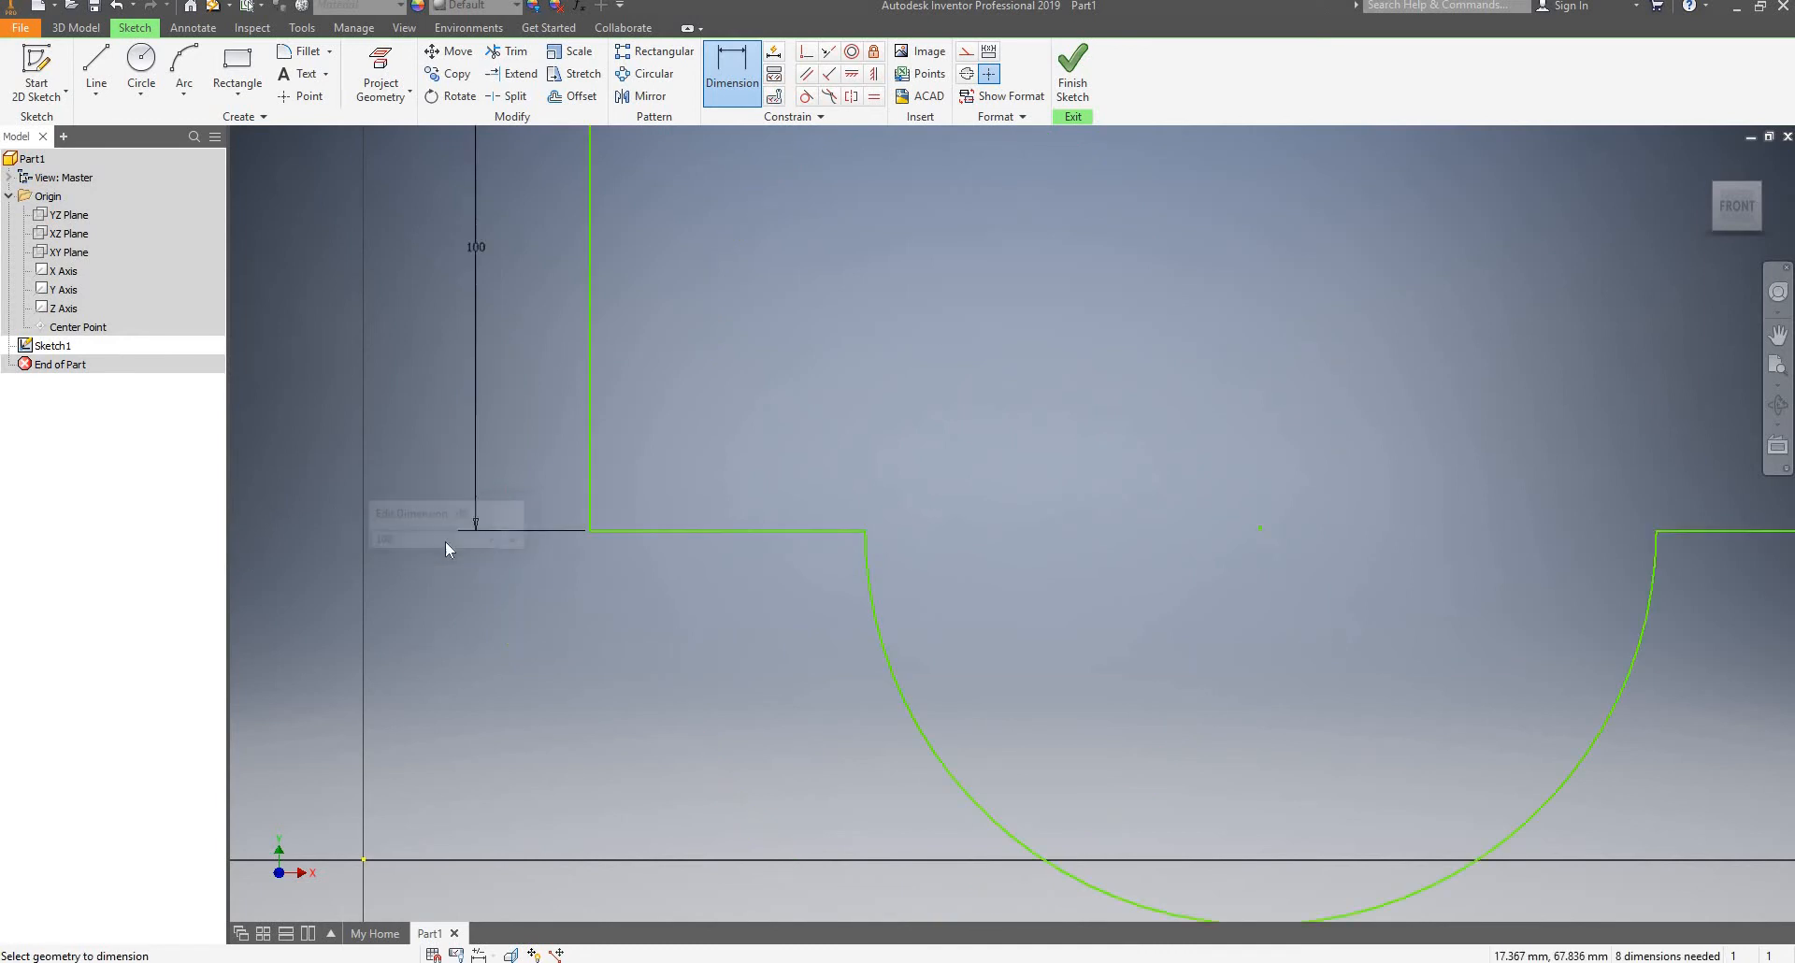
{"action": "scroll", "coordinate": [446, 541], "scroll_direction": "down", "scroll_amount": 5}
{"action": "scroll", "coordinate": [469, 529], "scroll_direction": "up", "scroll_amount": 5}
{"action": "scroll", "coordinate": [649, 433], "scroll_direction": "down", "scroll_amount": 4}
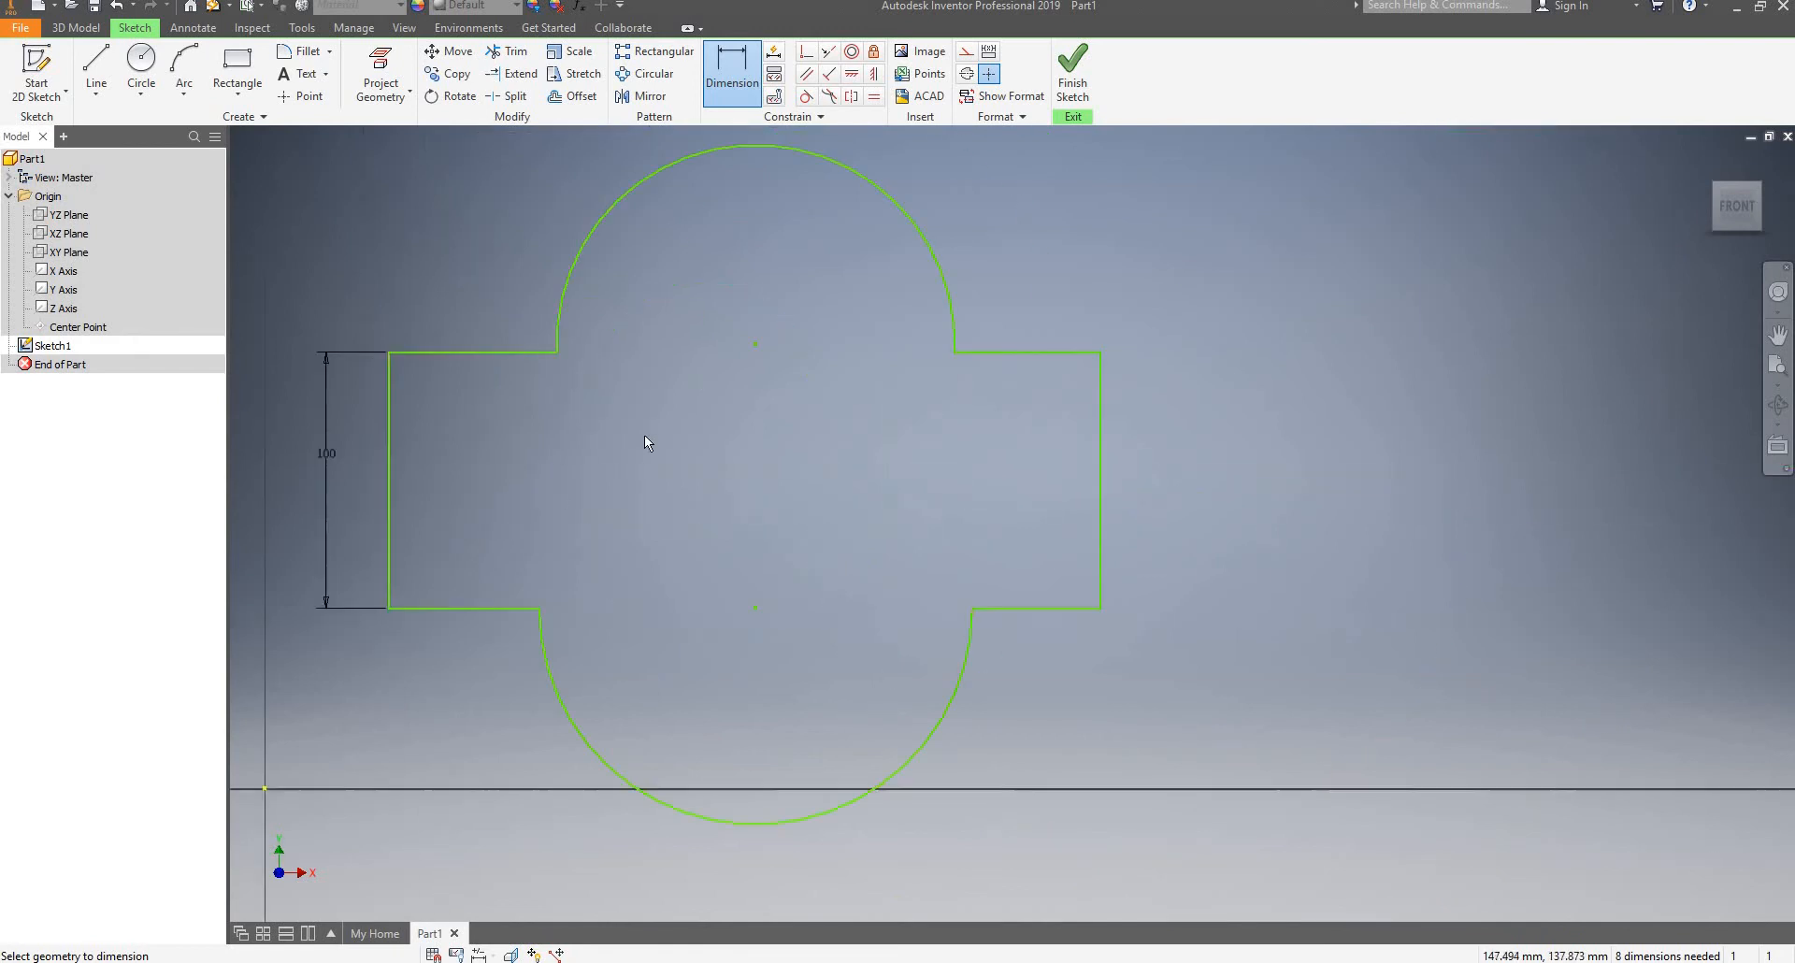
Dimension the overall width between the outline's left and right vertical edges, placing the dimension above the upper arc
{"action": "scroll", "coordinate": [567, 423], "scroll_direction": "down", "scroll_amount": 2}
{"action": "scroll", "coordinate": [509, 352], "scroll_direction": "up", "scroll_amount": 6}
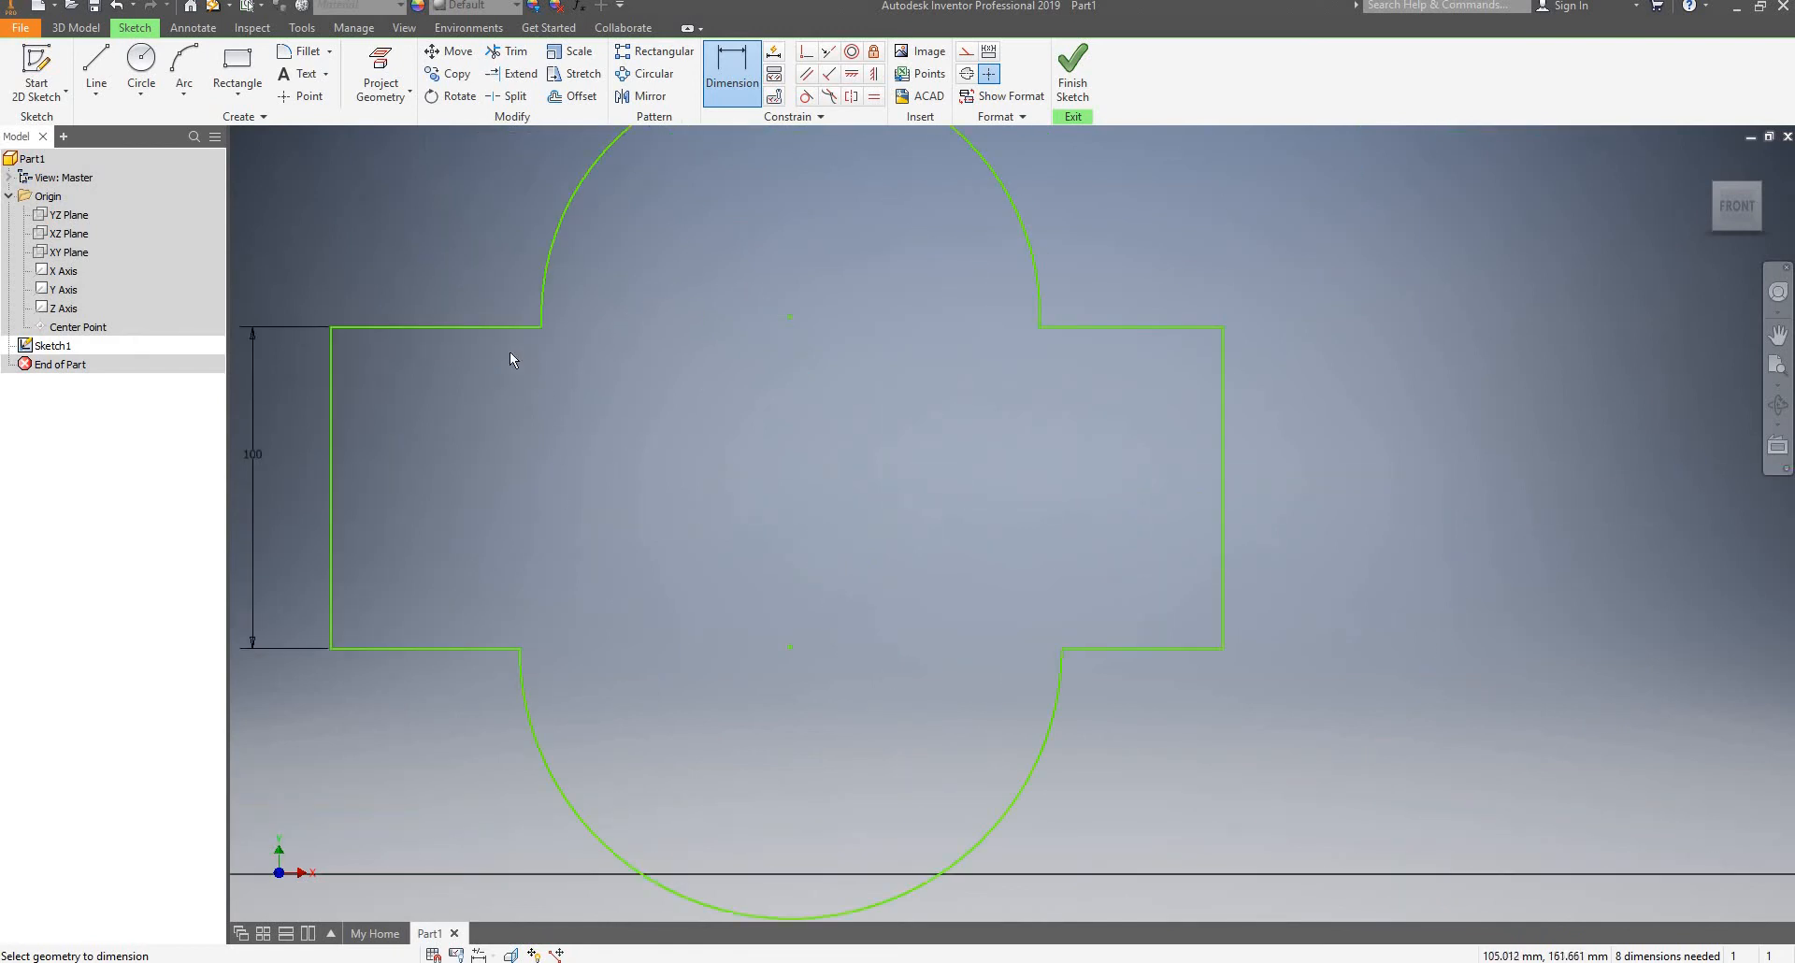
{"action": "scroll", "coordinate": [459, 371], "scroll_direction": "down", "scroll_amount": 3}
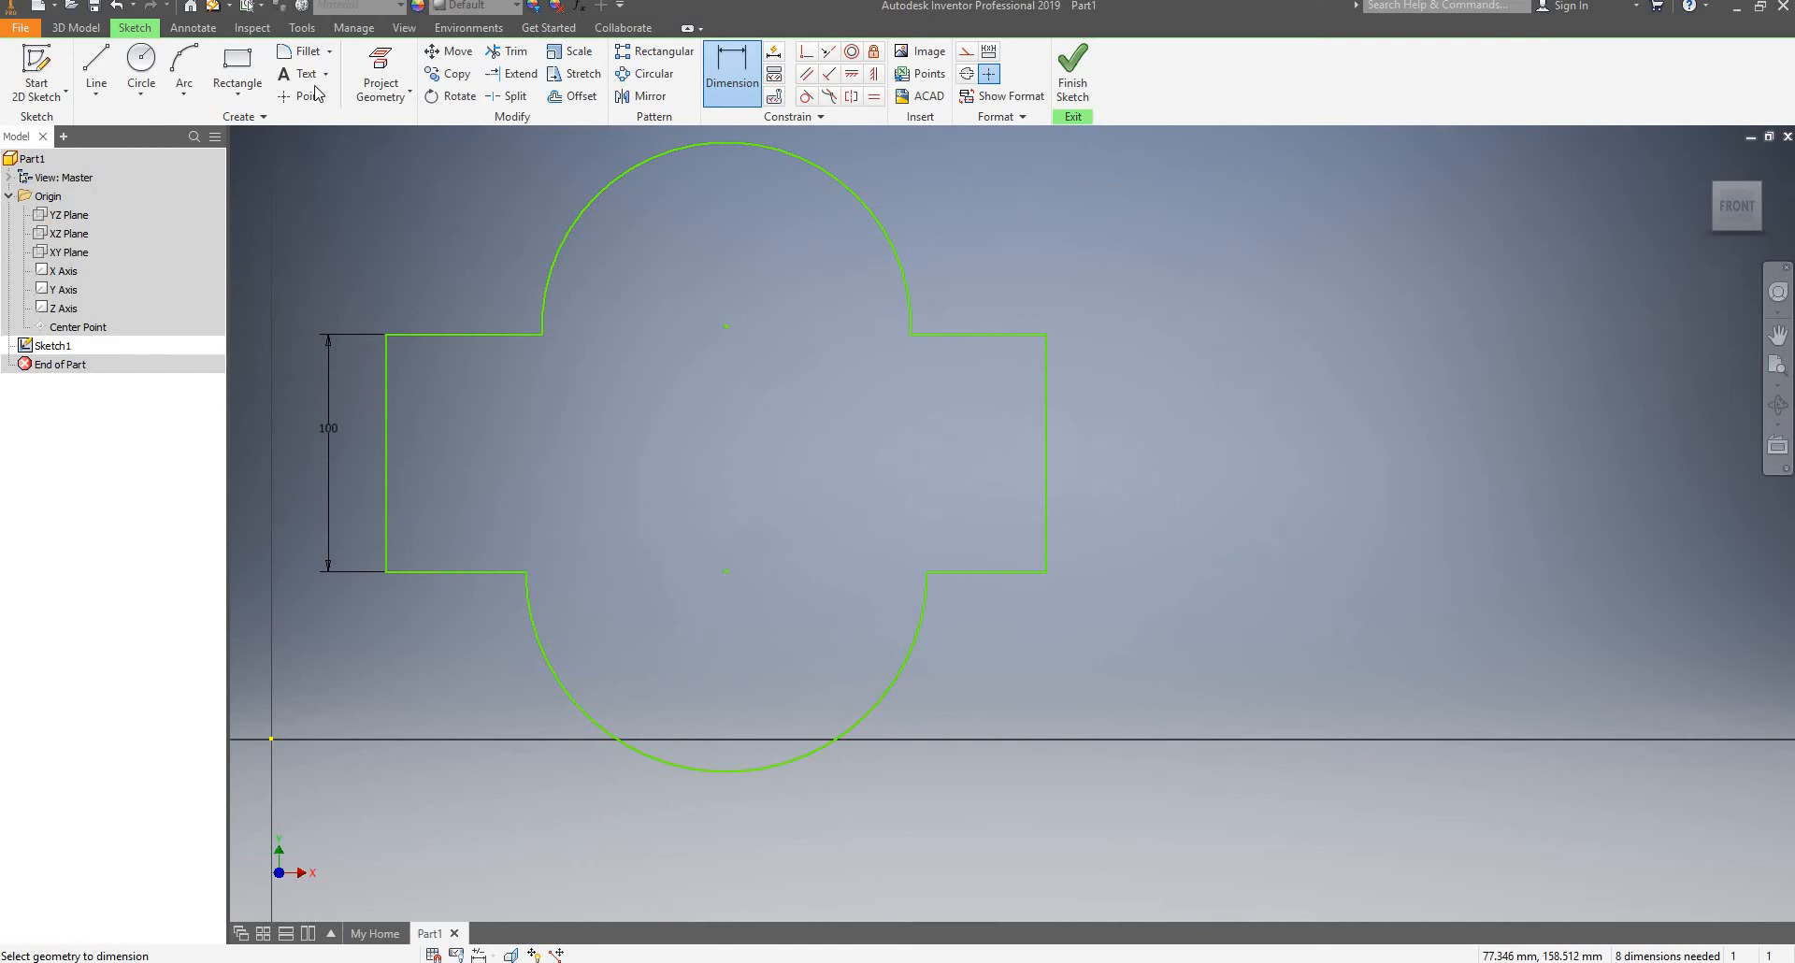
{"action": "left_click", "coordinate": [387, 366]}
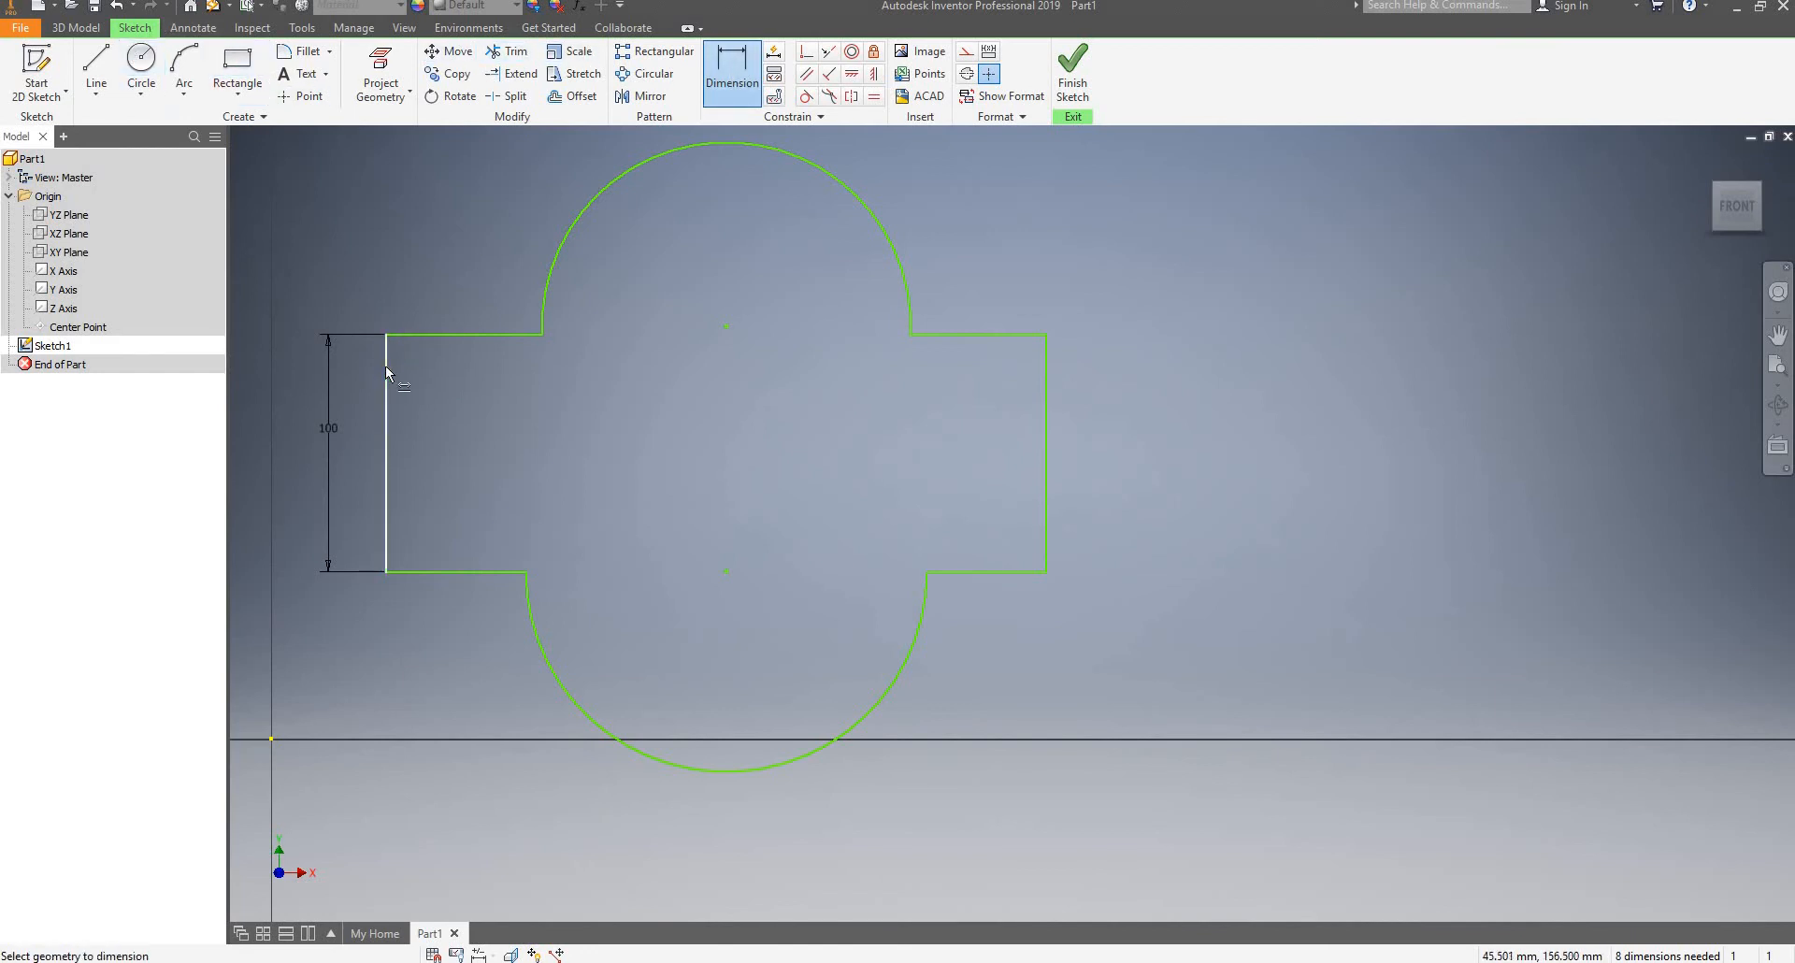
{"action": "left_click", "coordinate": [1047, 379]}
{"action": "scroll", "coordinate": [1045, 380], "scroll_direction": "down", "scroll_amount": 3}
{"action": "scroll", "coordinate": [1045, 380], "scroll_direction": "up", "scroll_amount": 4}
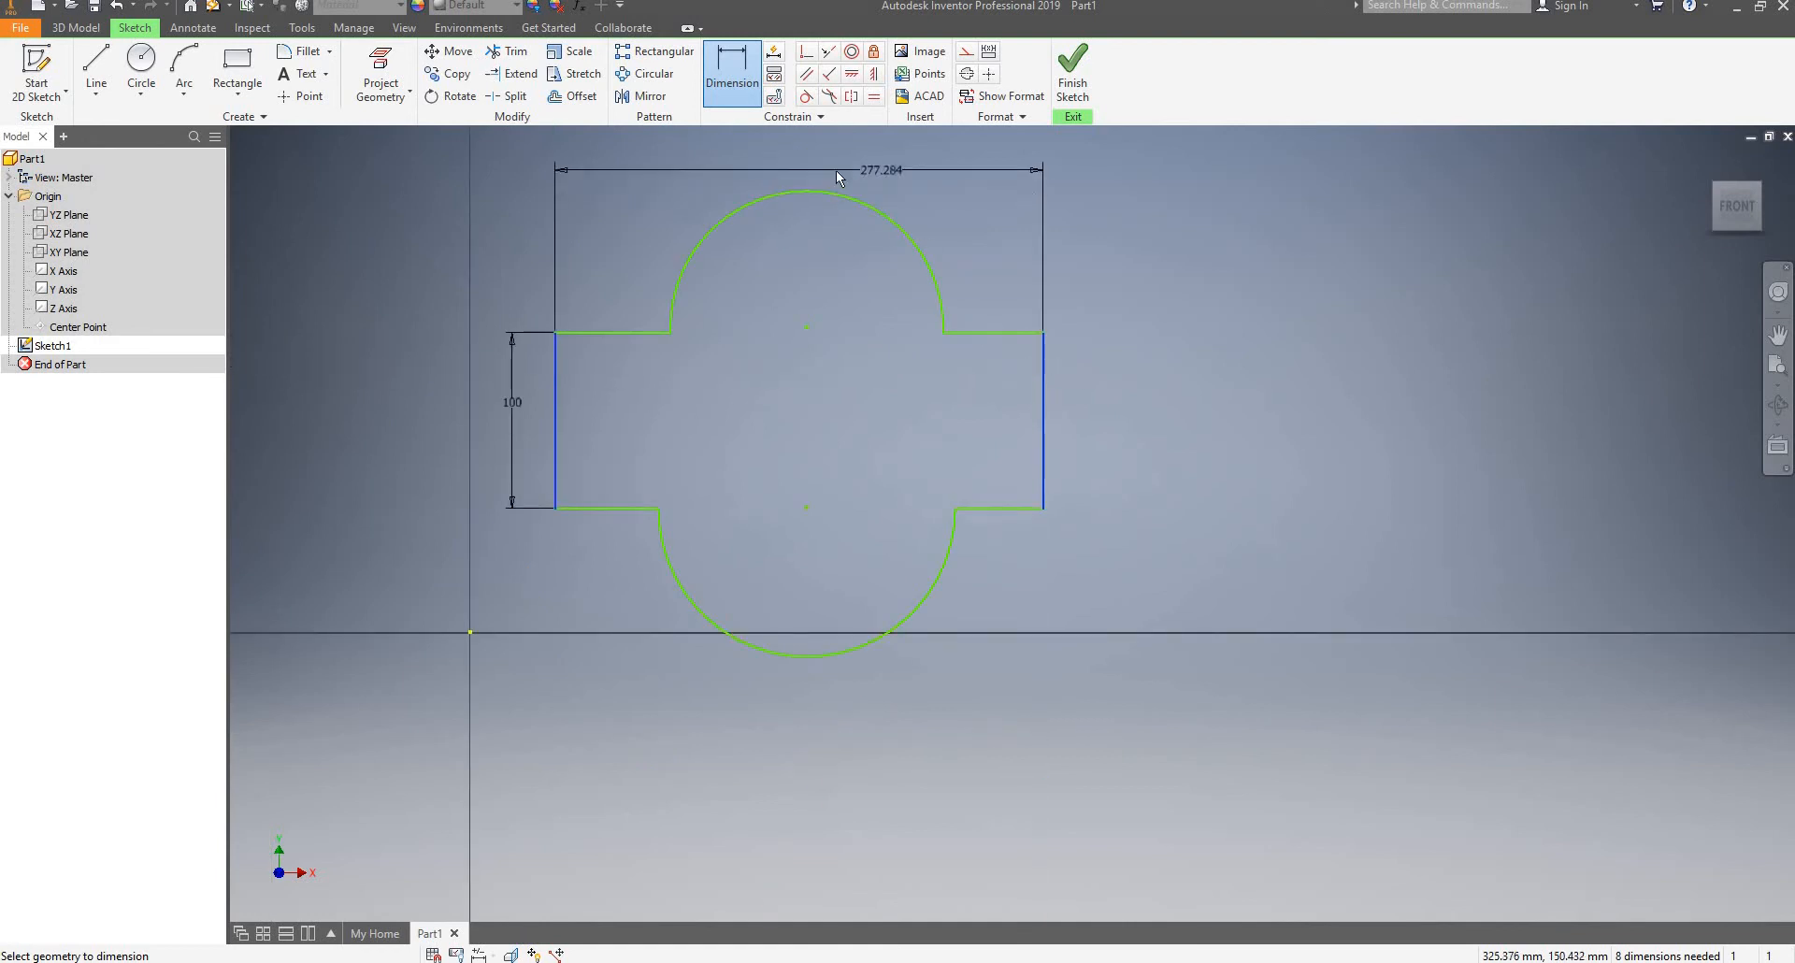
{"action": "left_click", "coordinate": [798, 160]}
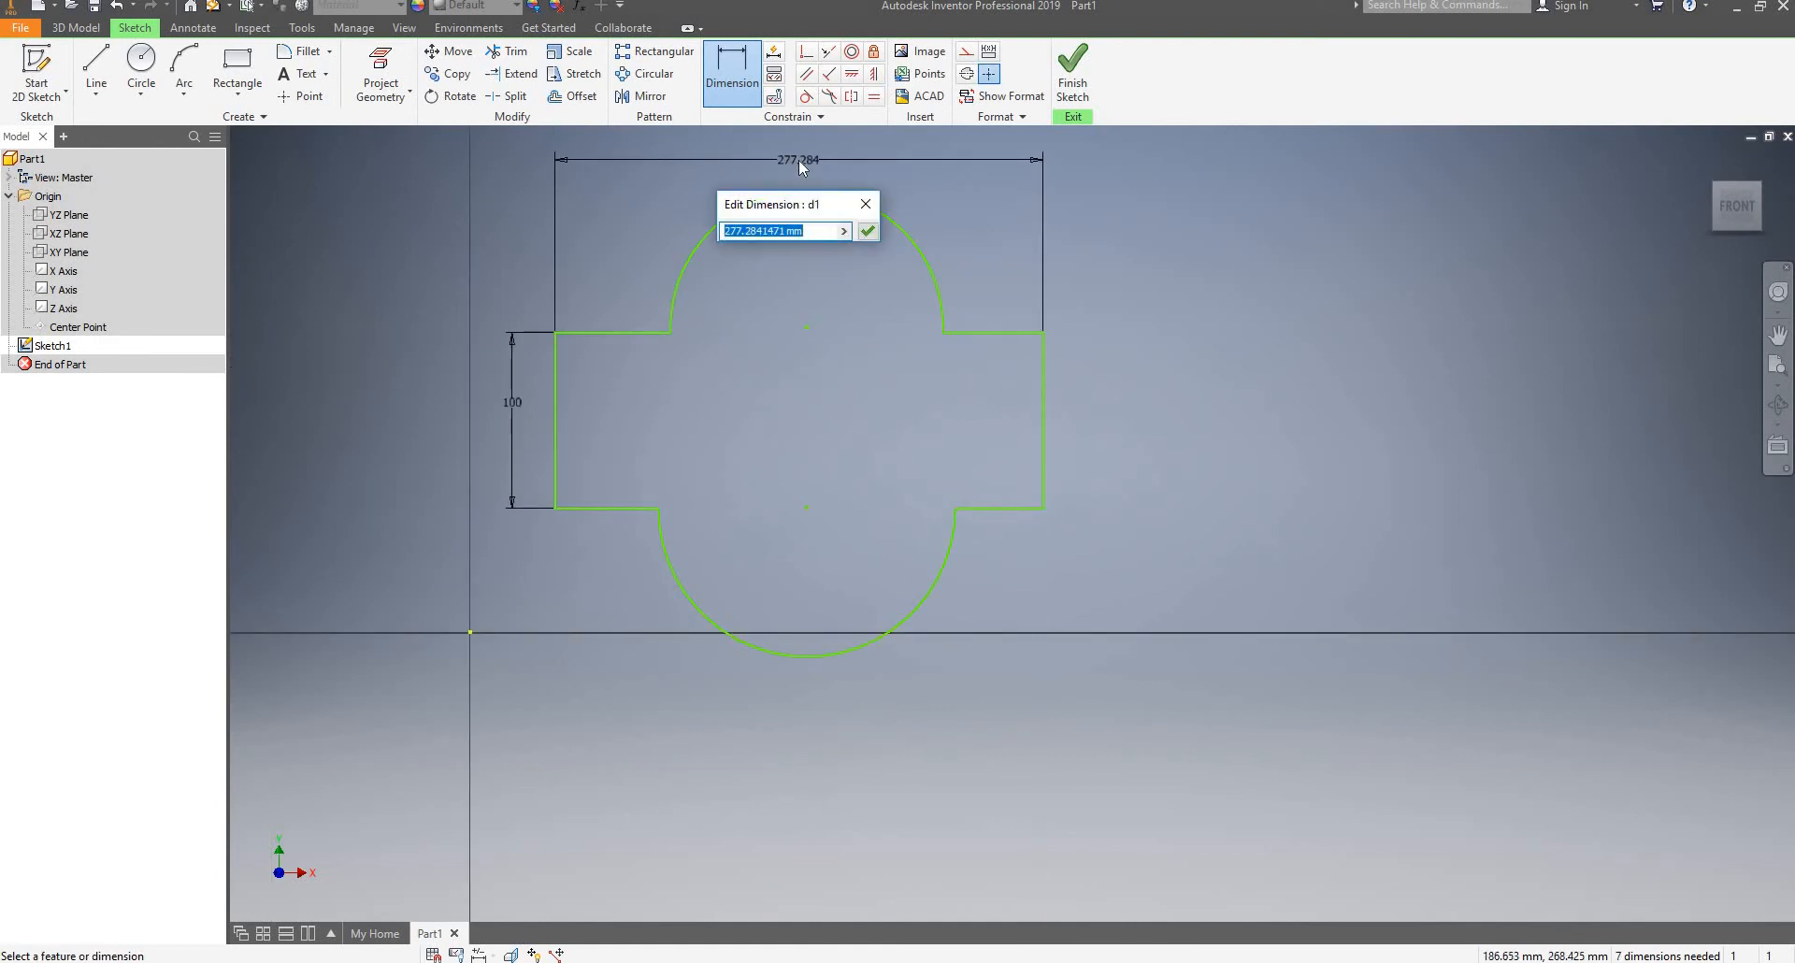
Set the outline's overall width to 100 mm
{"action": "type", "text": "10"}
{"action": "key", "text": "BackSpace"}
{"action": "key", "text": "Return"}
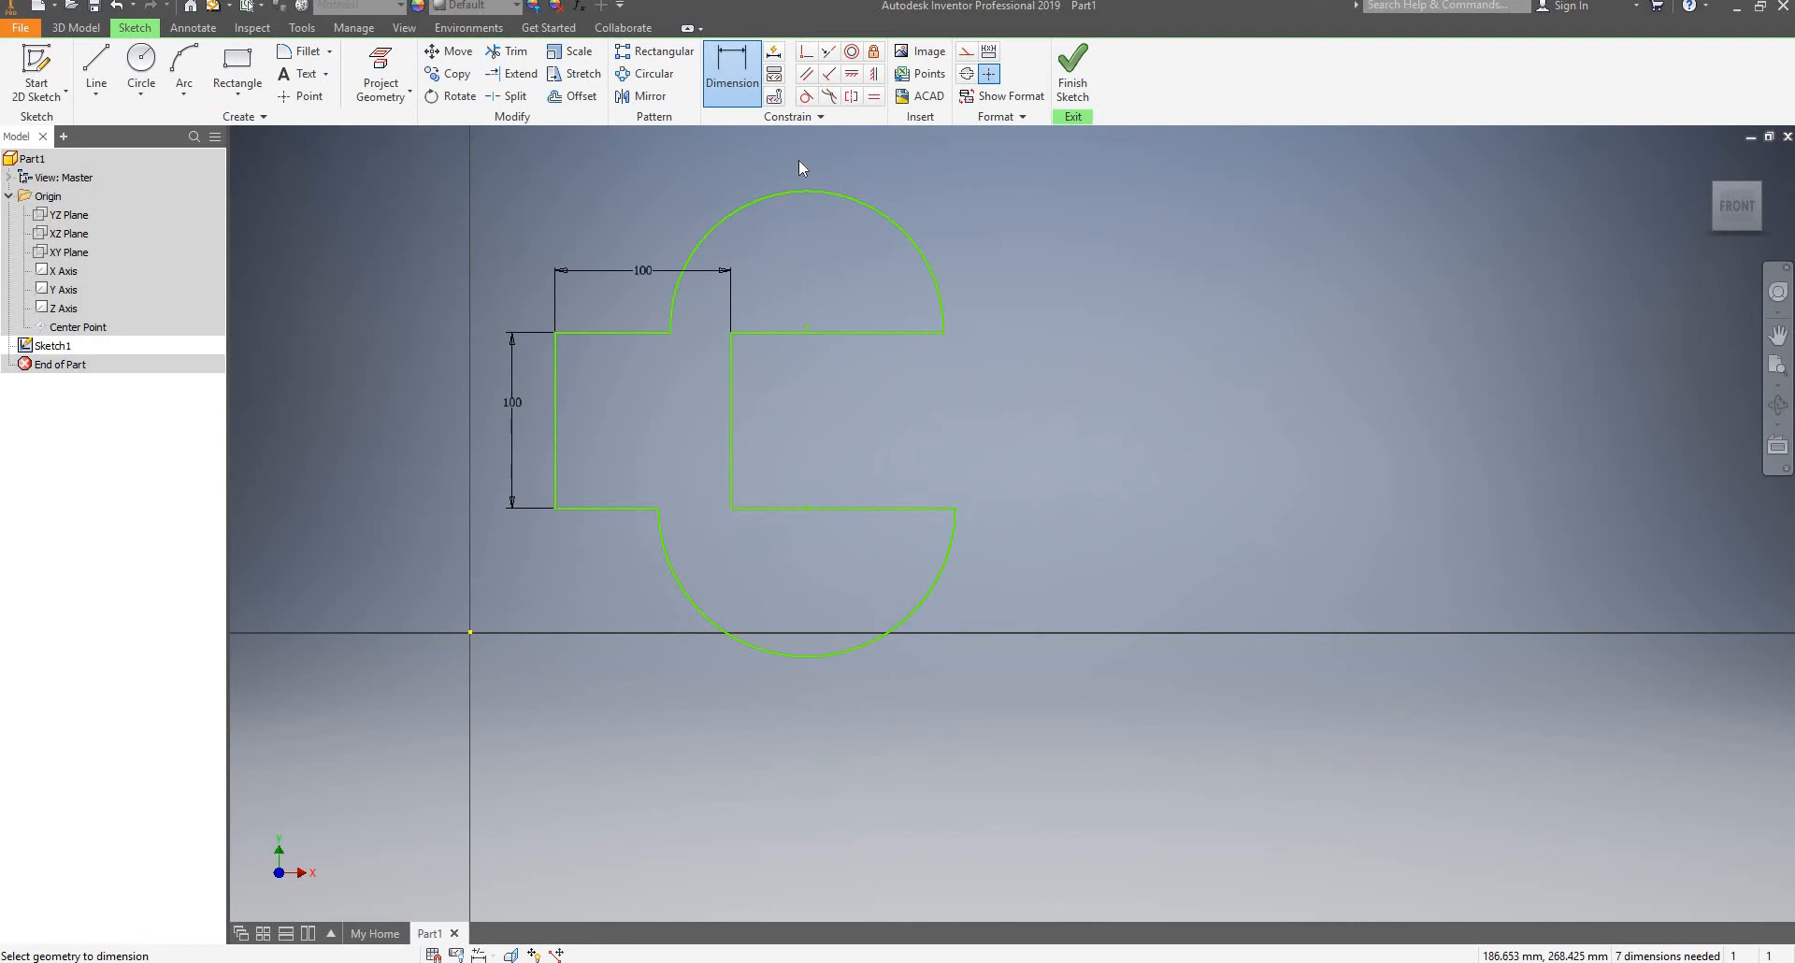
Change the overall width dimension to 500 mm
{"action": "double_click", "coordinate": [638, 270]}
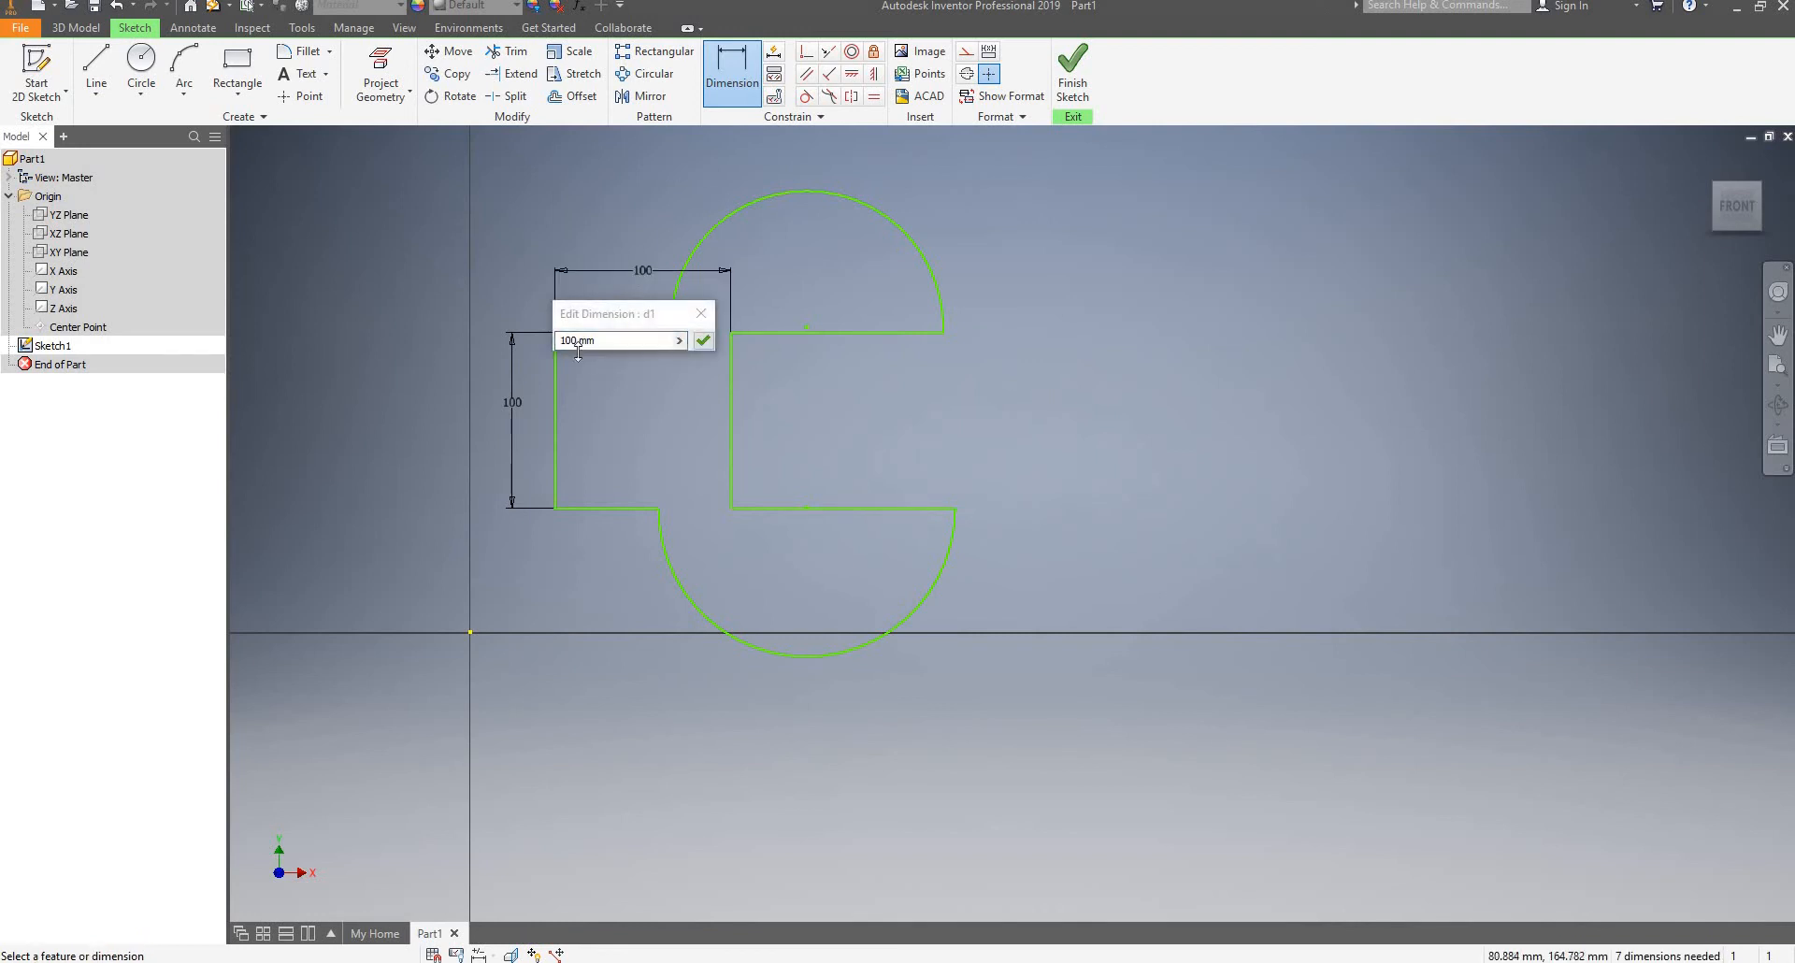
{"action": "left_click", "coordinate": [577, 340]}
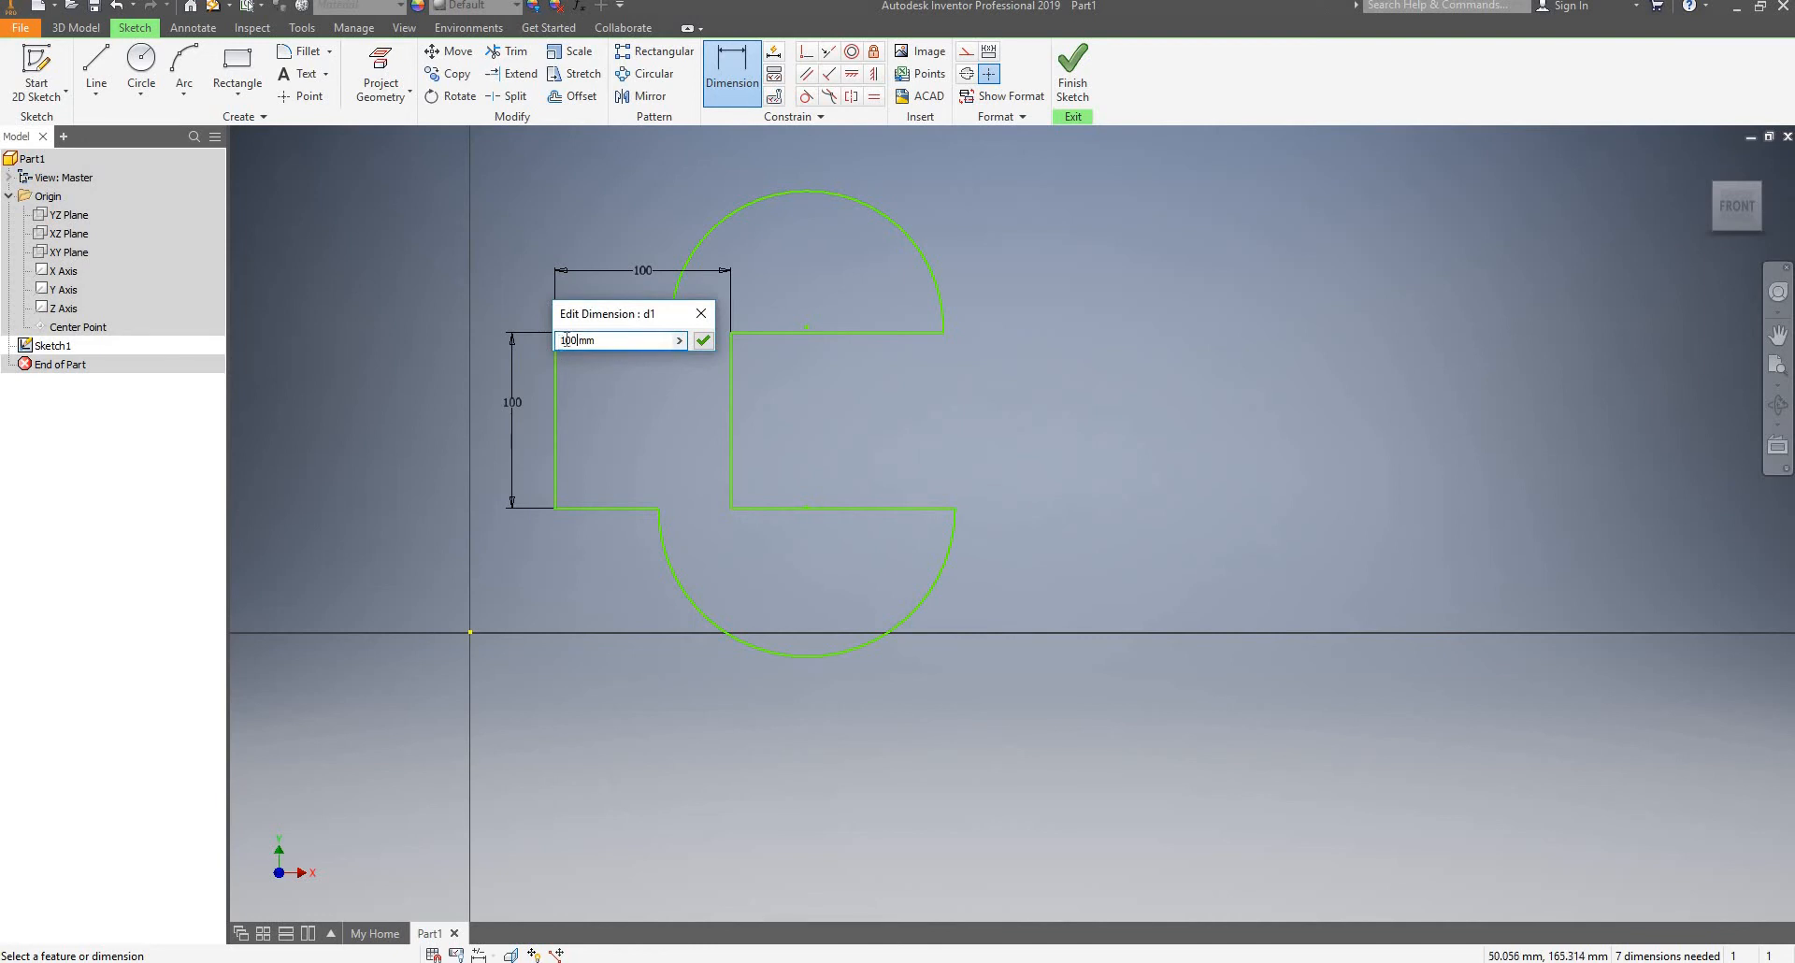
{"action": "type", "text": "5"}
{"action": "key", "text": "Return"}
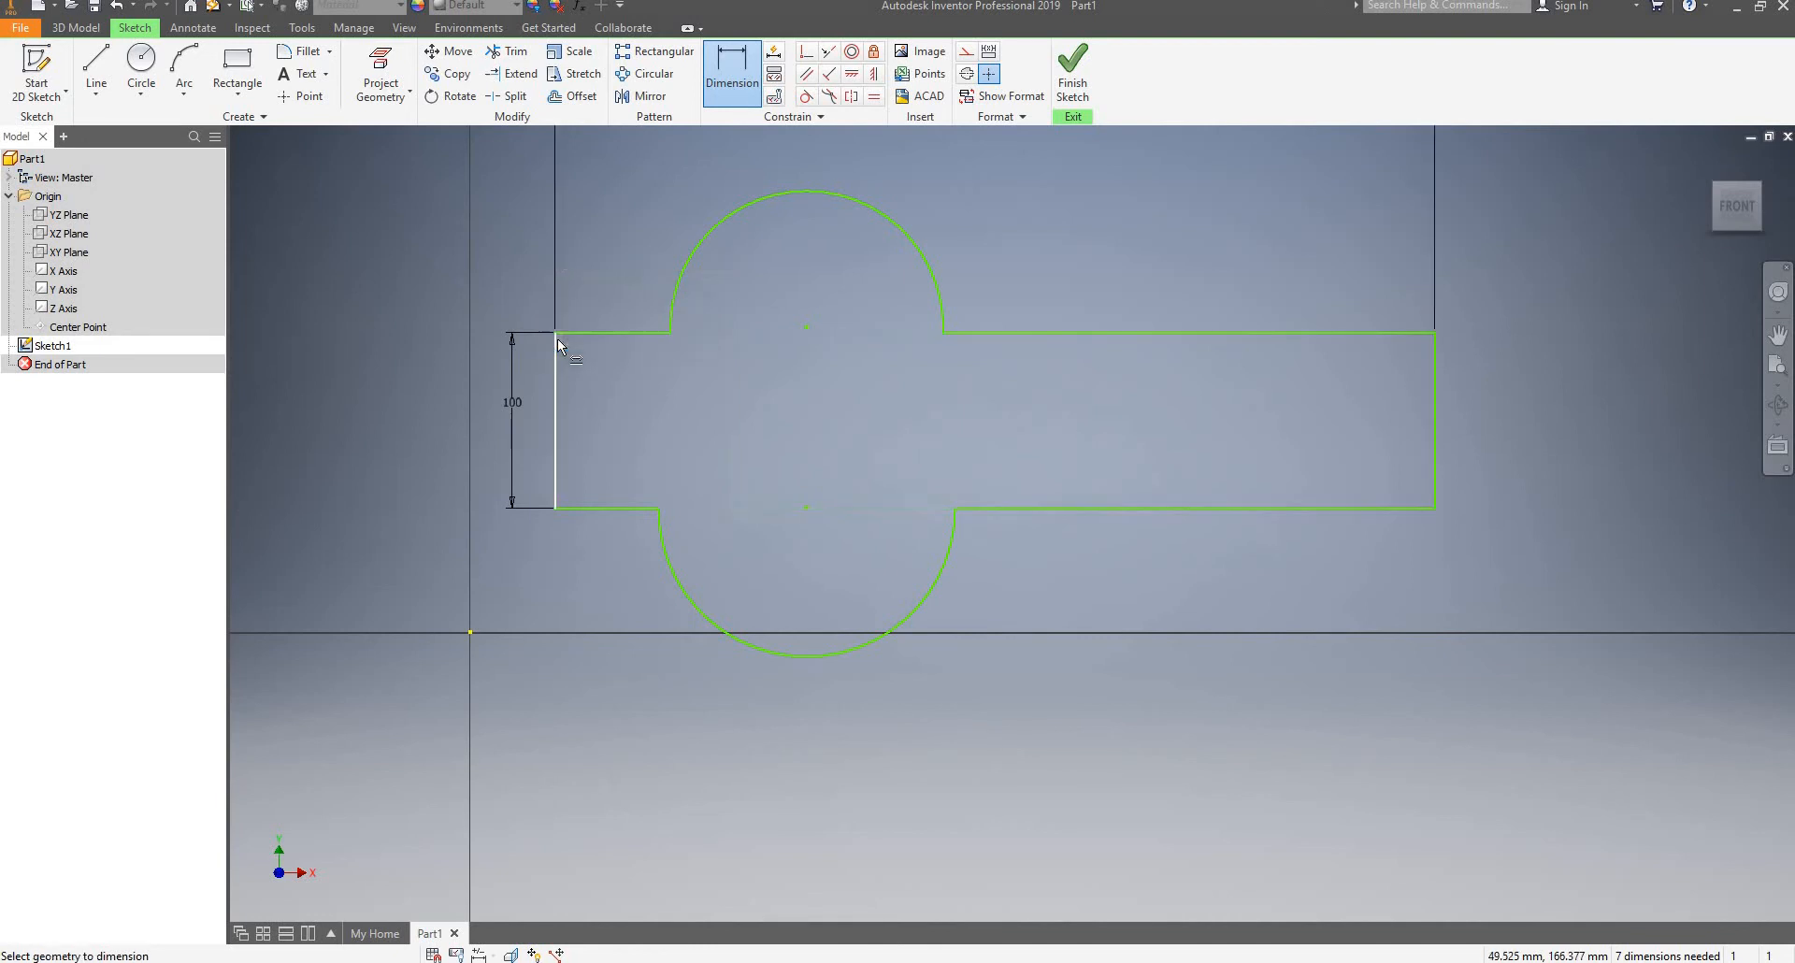
{"action": "scroll", "coordinate": [795, 299], "scroll_direction": "down", "scroll_amount": 5}
{"action": "scroll", "coordinate": [898, 215], "scroll_direction": "up", "scroll_amount": 4}
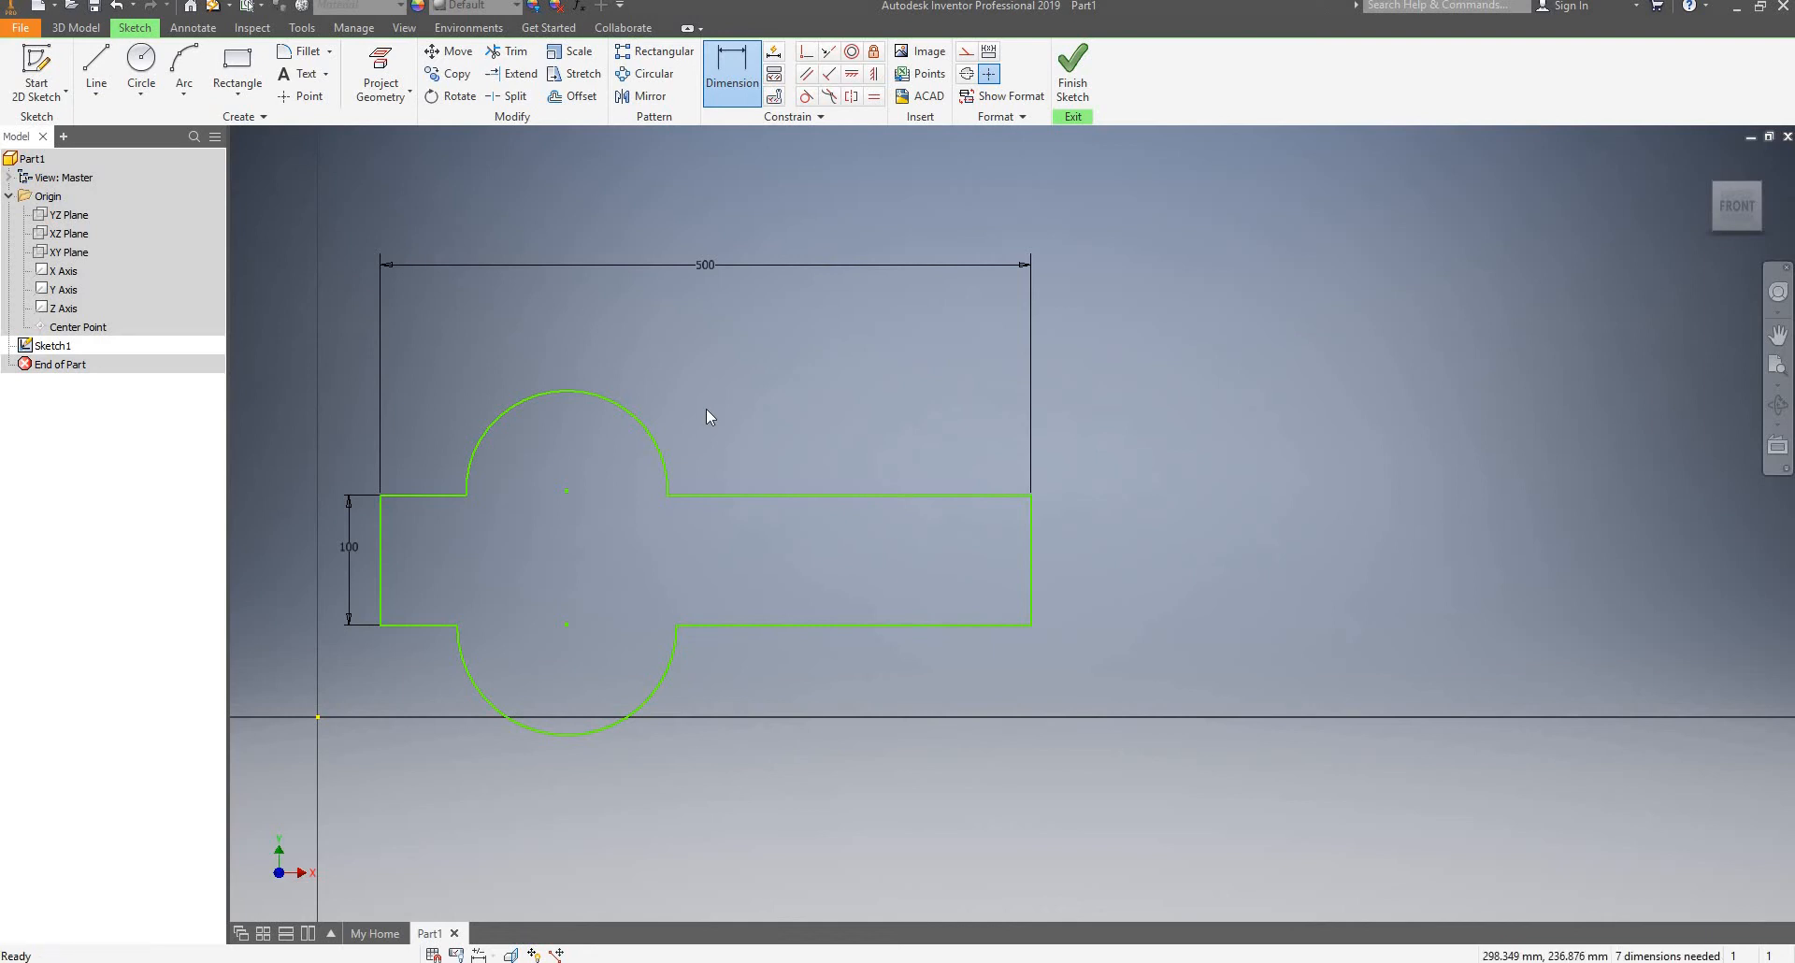
Move the arc centres toward the middle of the outline, enlarging both arcs, and shift each centre off its horizontal edge line
{"action": "key", "text": "Escape"}
{"action": "mouse_move", "coordinate": [668, 451]}
{"action": "left_mouse_down"}
{"action": "mouse_move", "coordinate": [737, 432]}
{"action": "mouse_move", "coordinate": [665, 459]}
{"action": "left_mouse_up"}
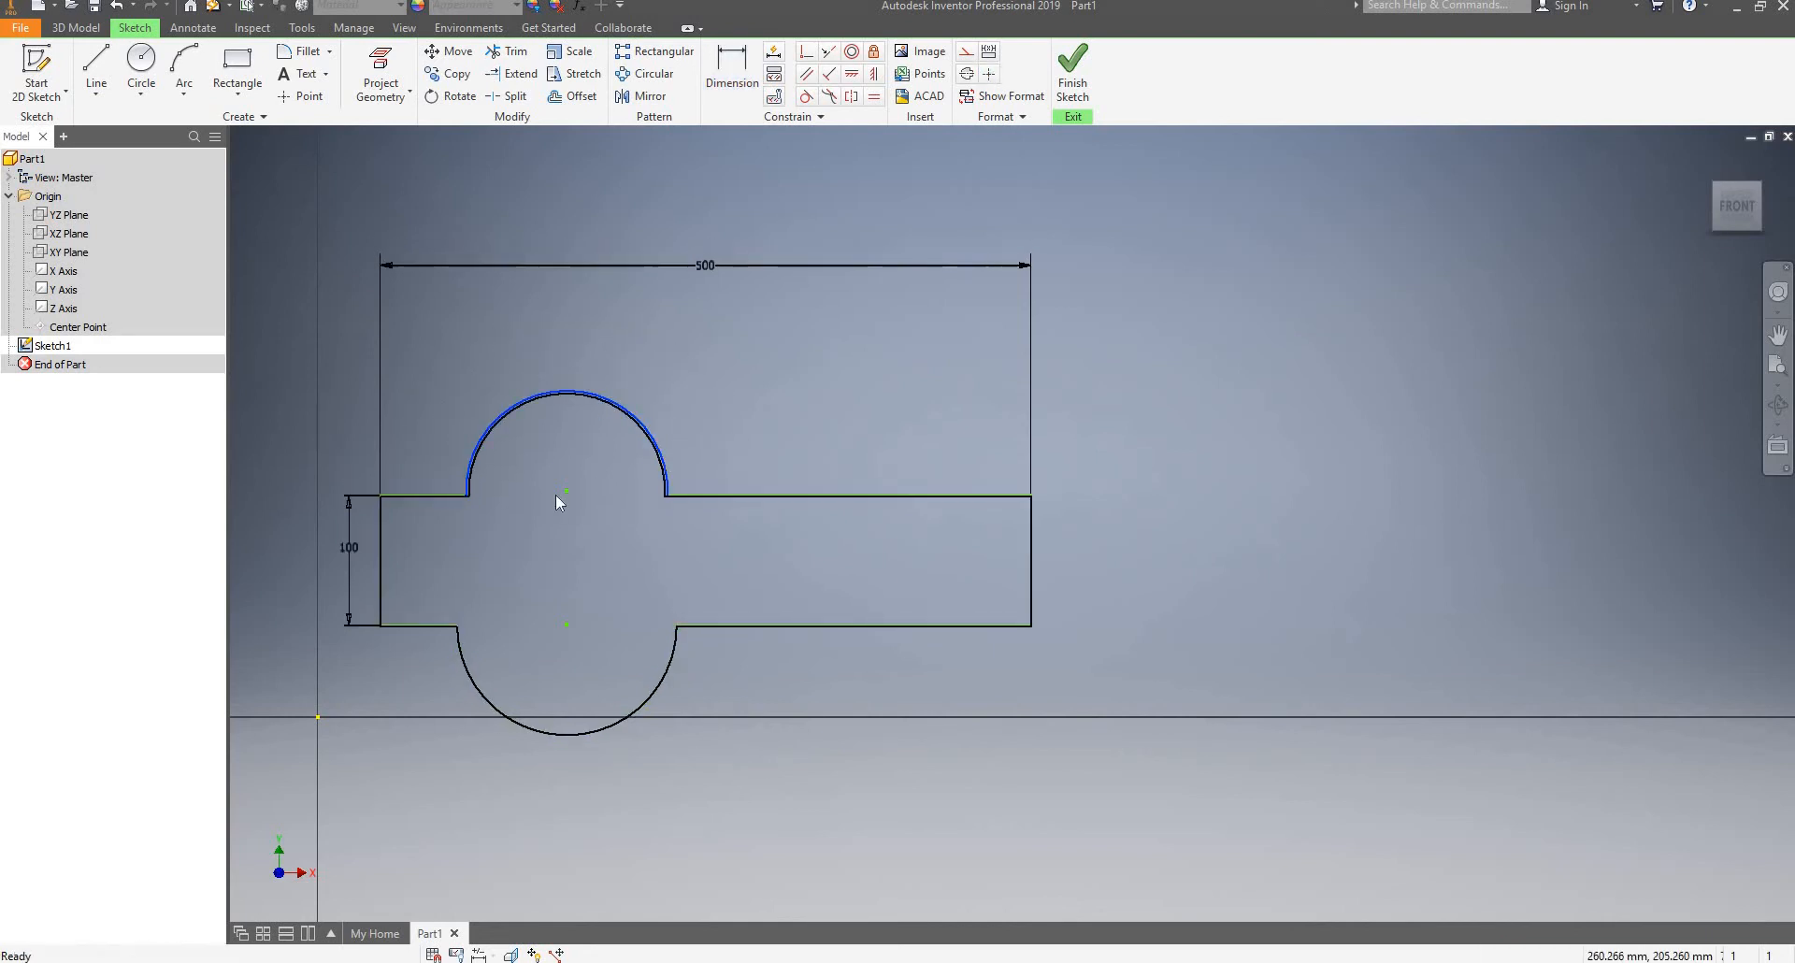
{"action": "left_click_drag", "start_coordinate": [565, 490], "coordinate": [679, 465]}
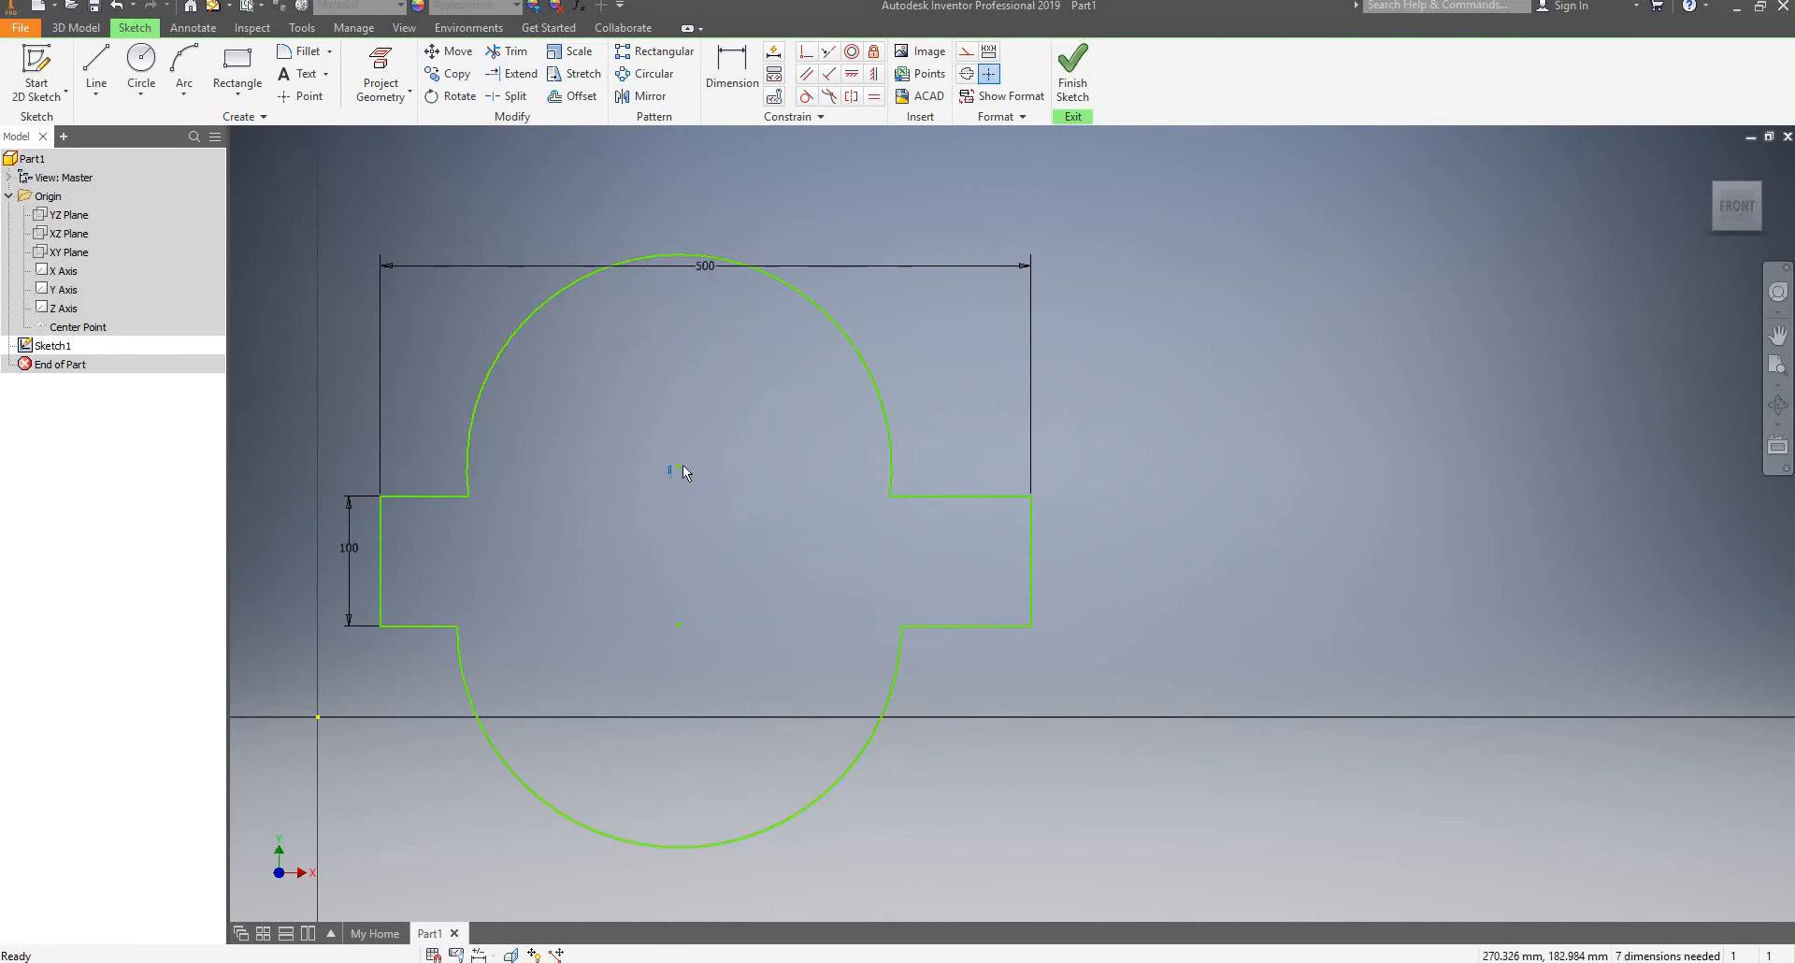
{"action": "left_click_drag", "start_coordinate": [677, 513], "coordinate": [682, 498]}
{"action": "left_click_drag", "start_coordinate": [681, 648], "coordinate": [677, 670]}
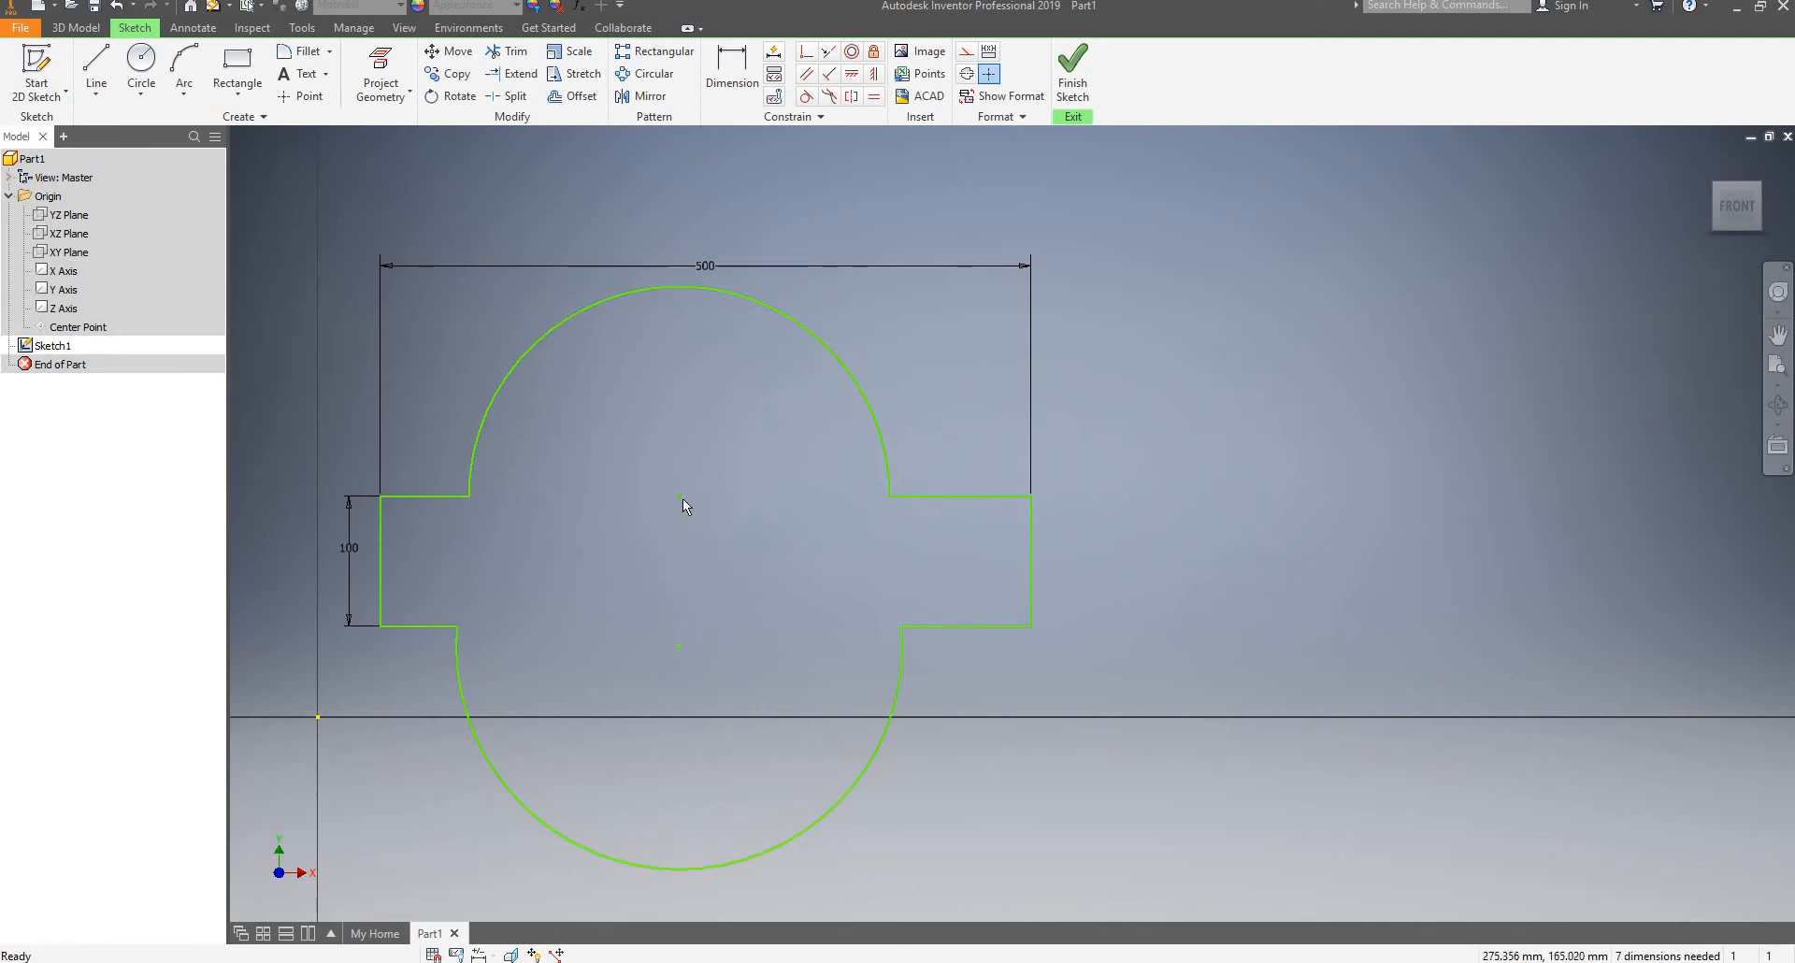
{"action": "left_click_drag", "start_coordinate": [681, 496], "coordinate": [680, 471]}
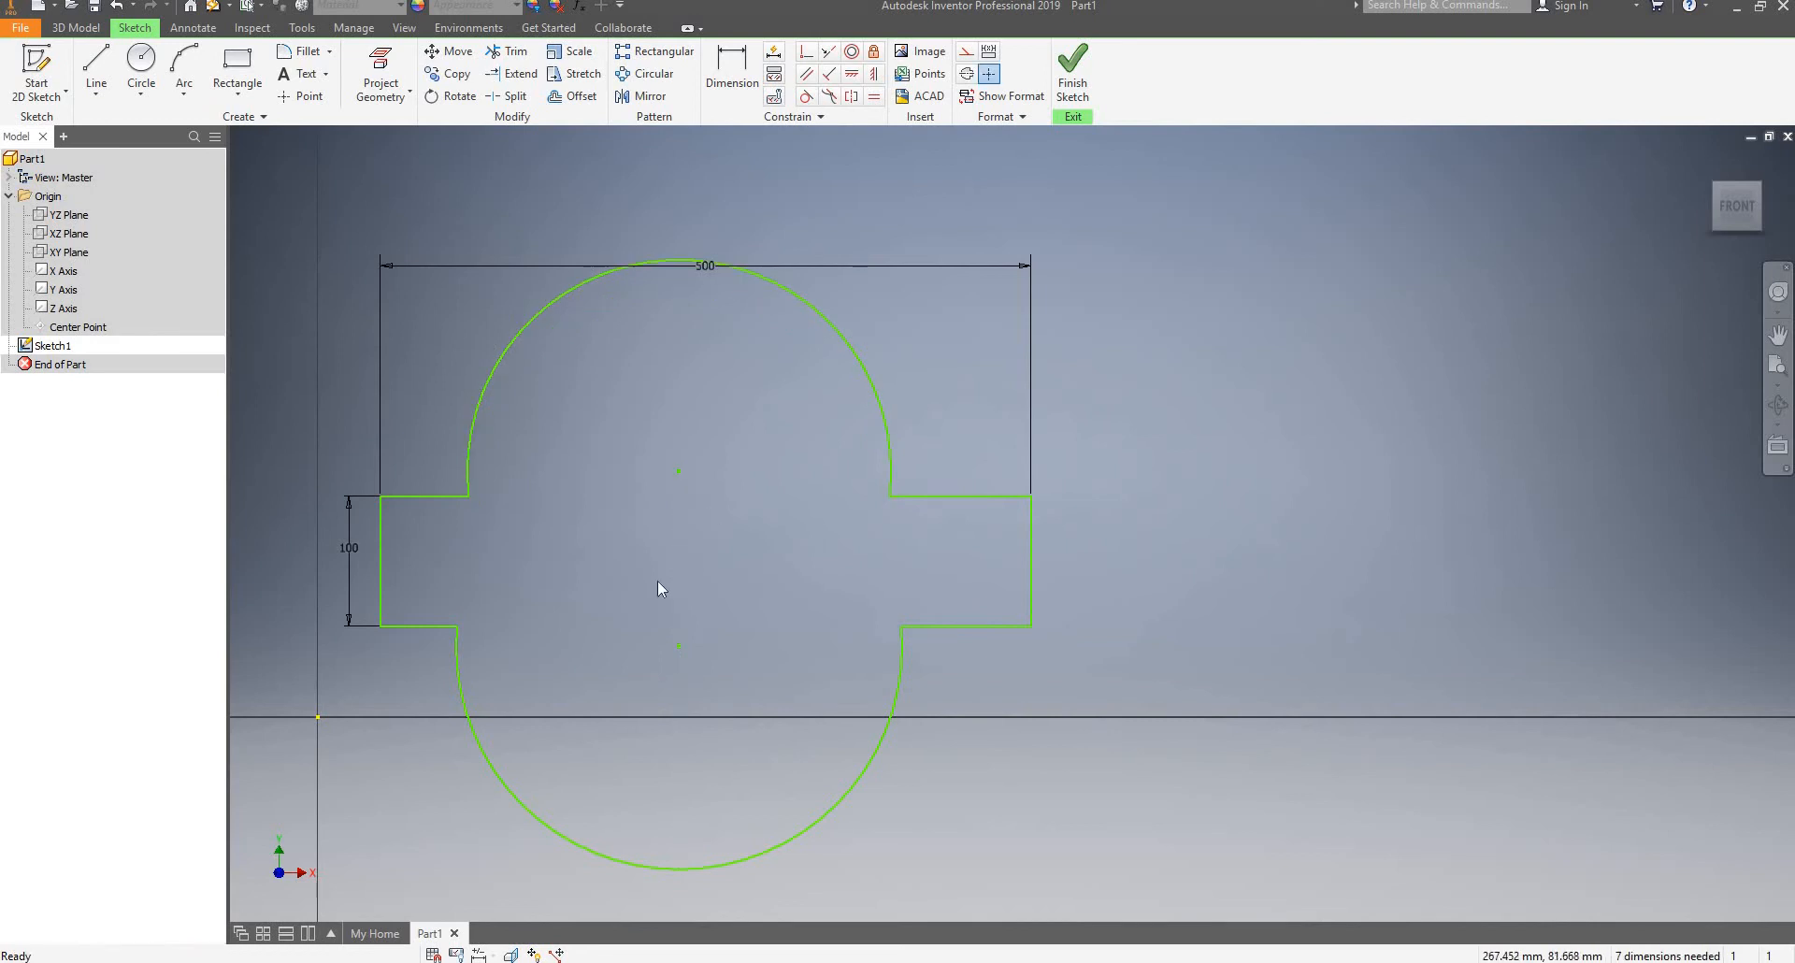
Apply horizontal constraints aligning the upper arc's centre with its left endpoint and the lower arc's centre with its right endpoint
{"action": "scroll", "coordinate": [662, 470], "scroll_direction": "up", "scroll_amount": 5}
{"action": "scroll", "coordinate": [662, 470], "scroll_direction": "down", "scroll_amount": 4}
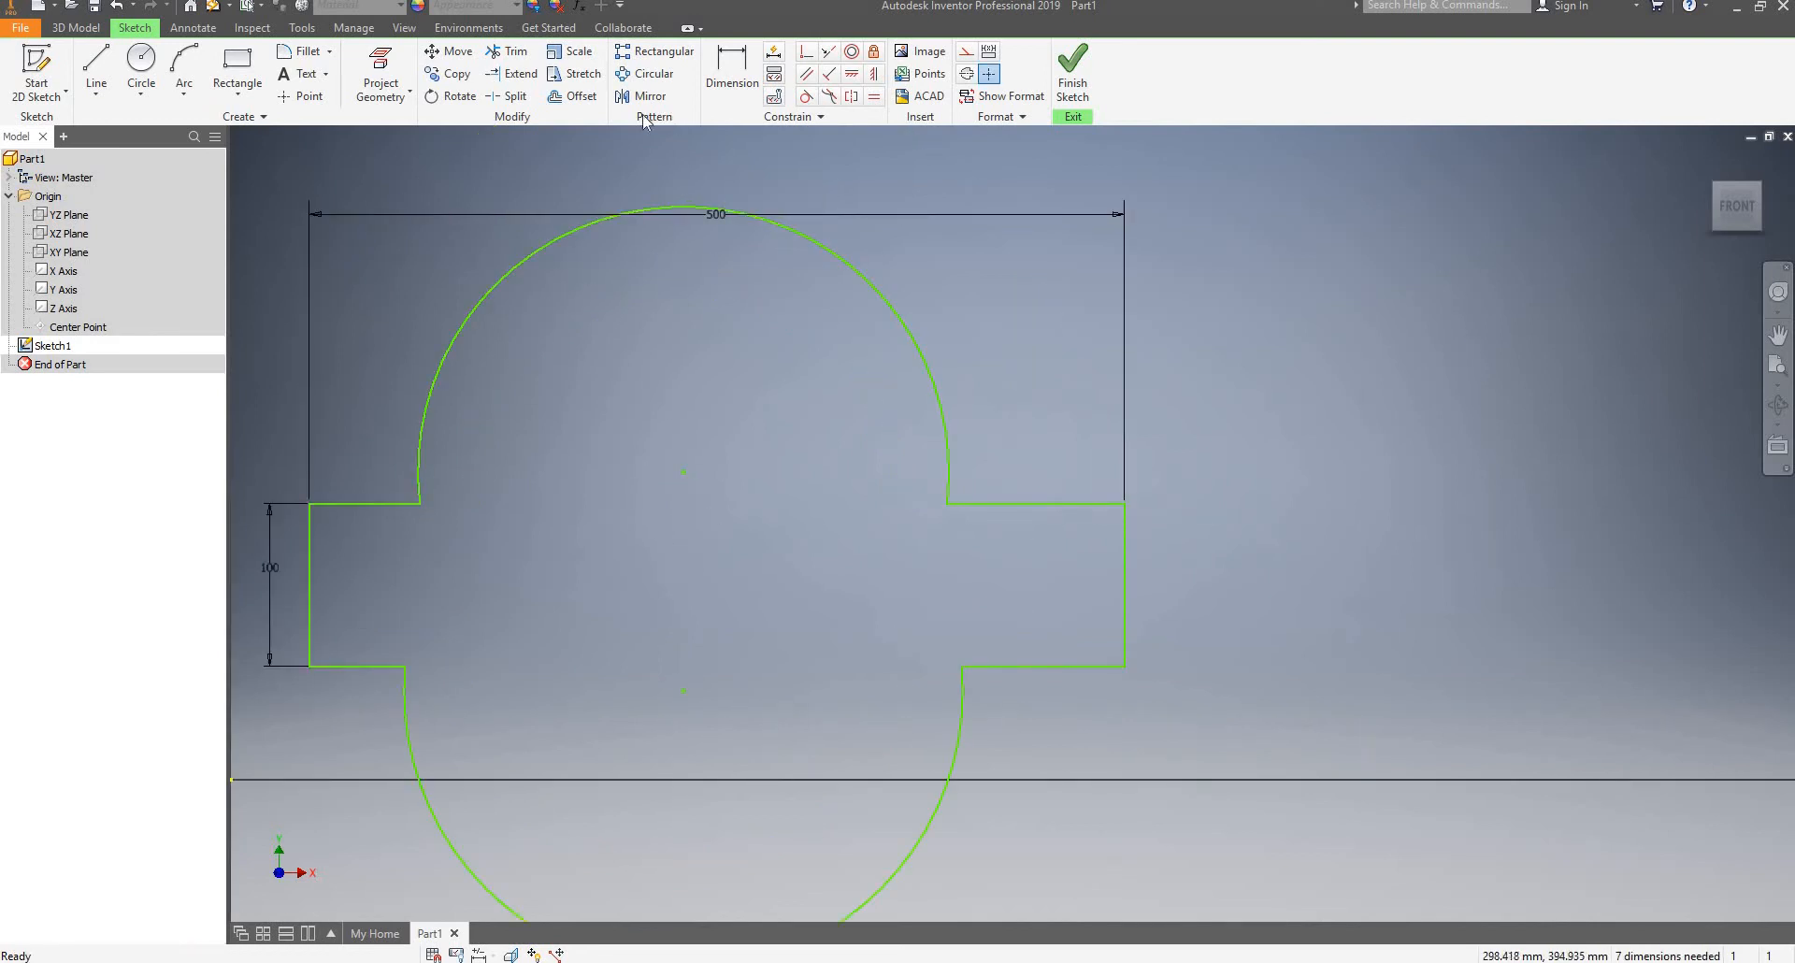
{"action": "left_click", "coordinate": [852, 75]}
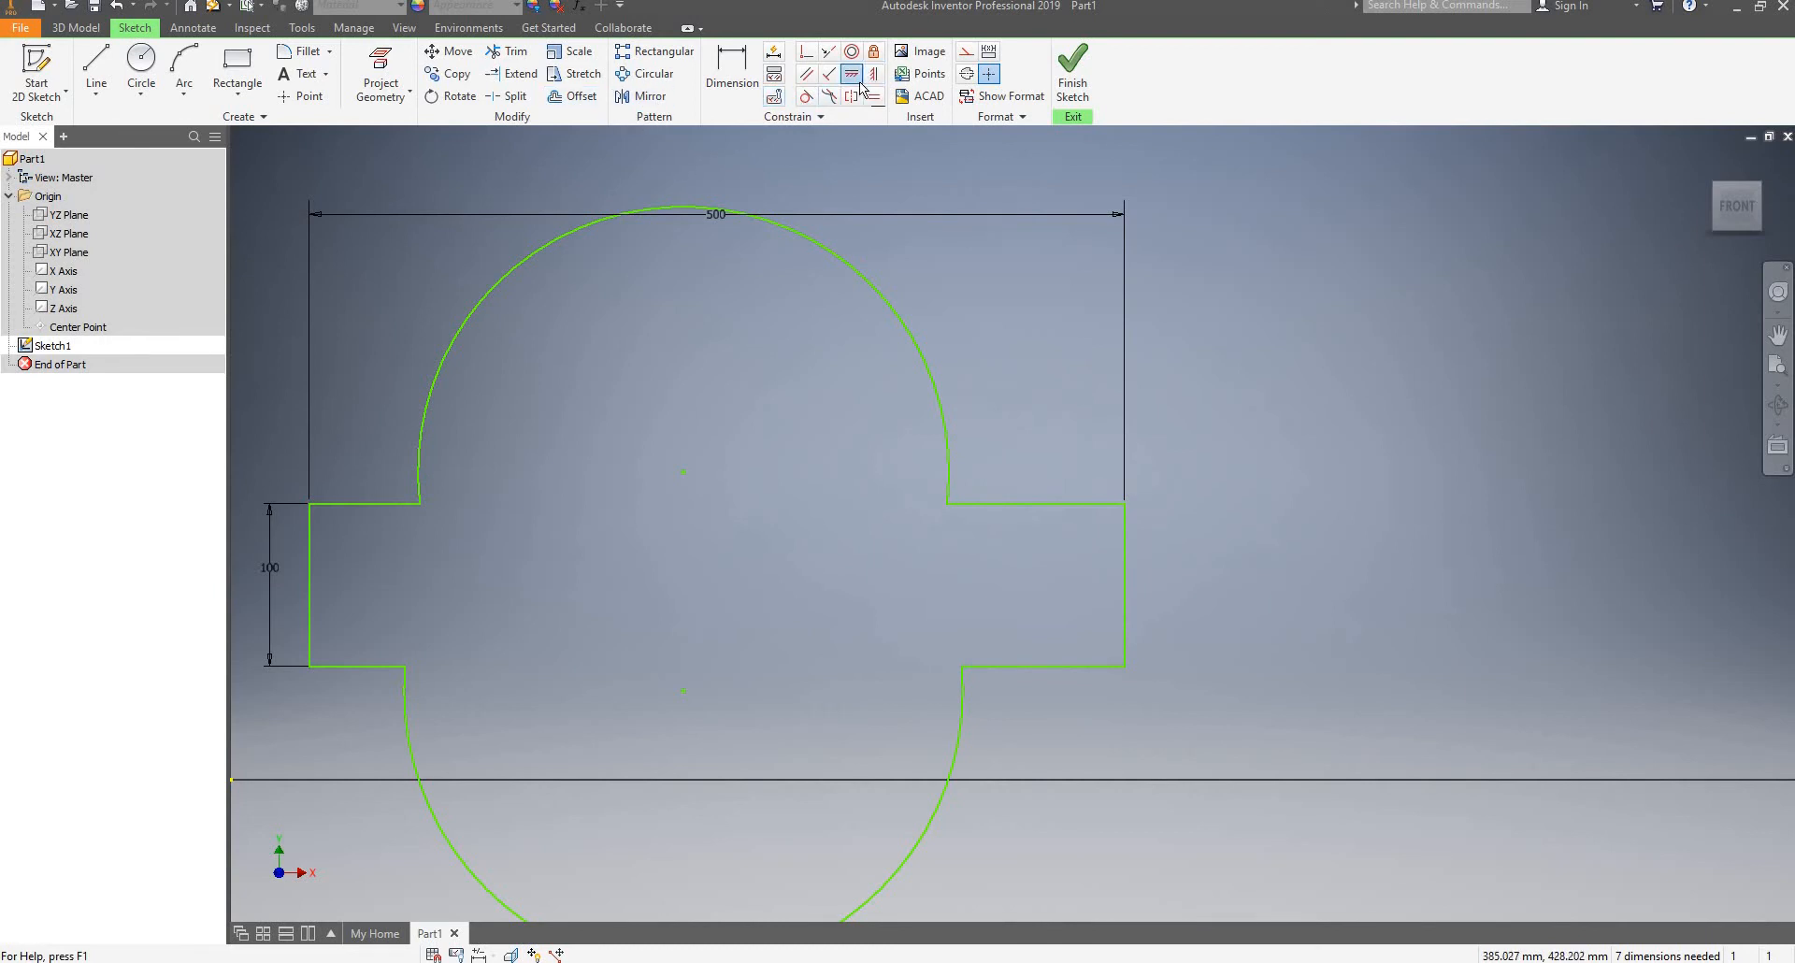
{"action": "left_click", "coordinate": [687, 474]}
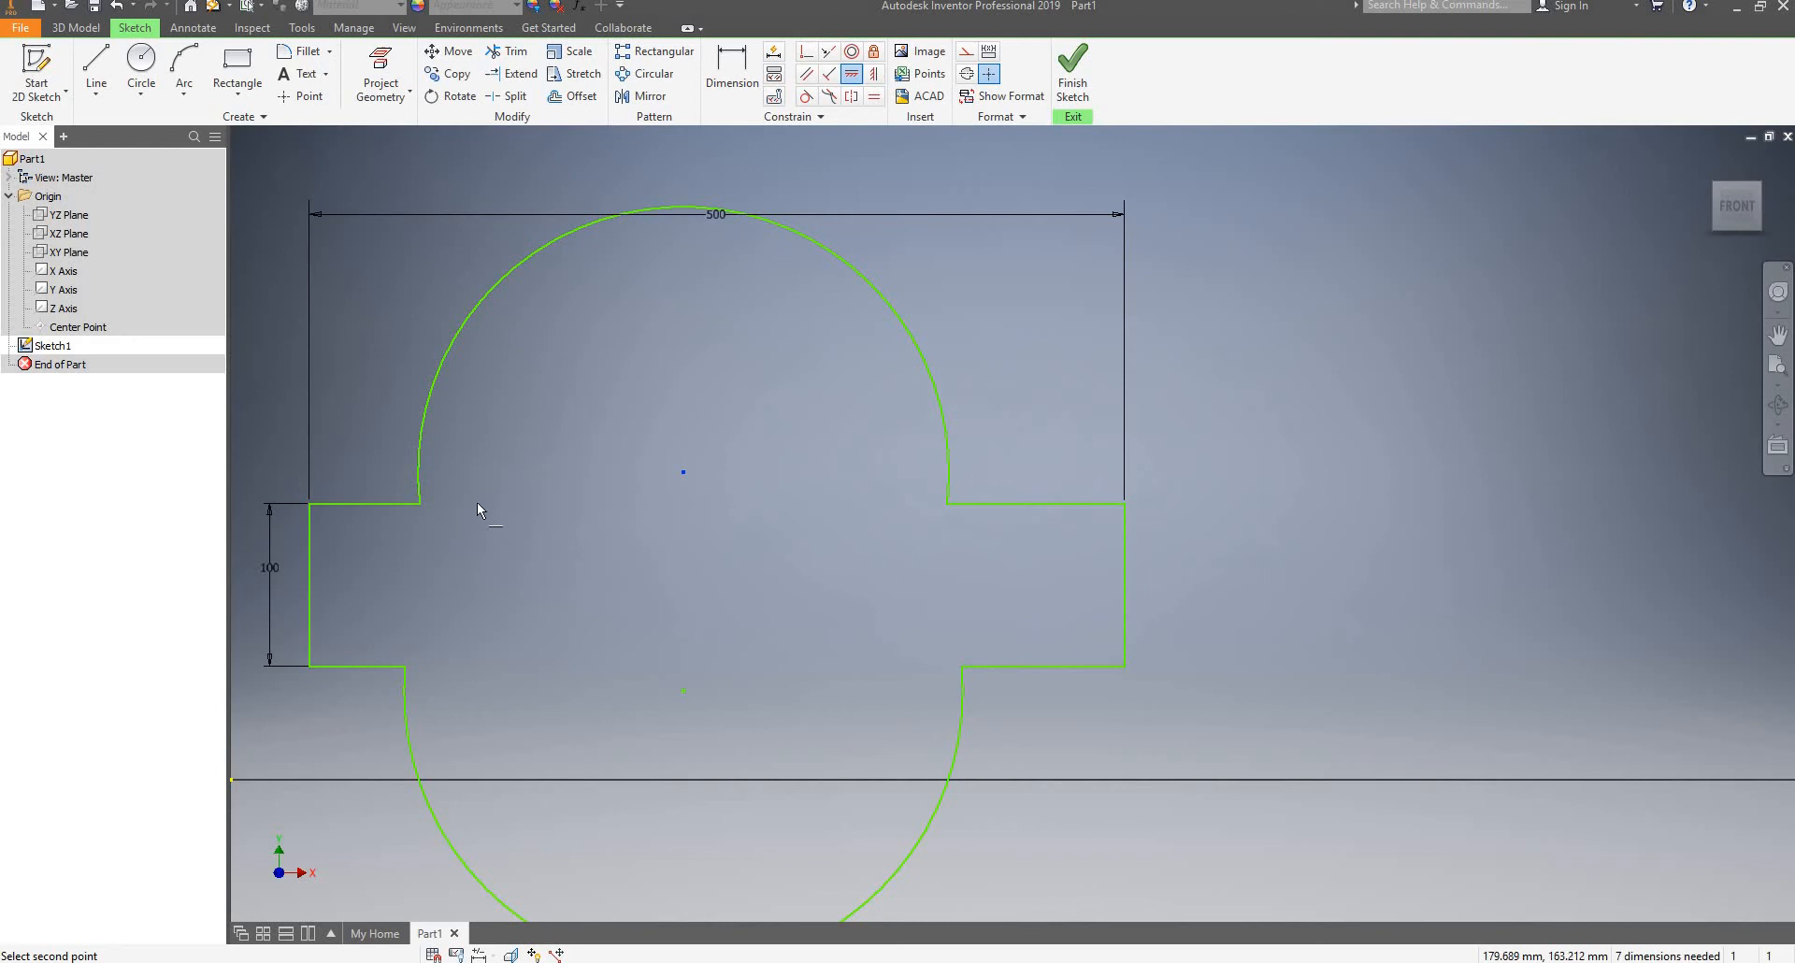
{"action": "left_click", "coordinate": [419, 504]}
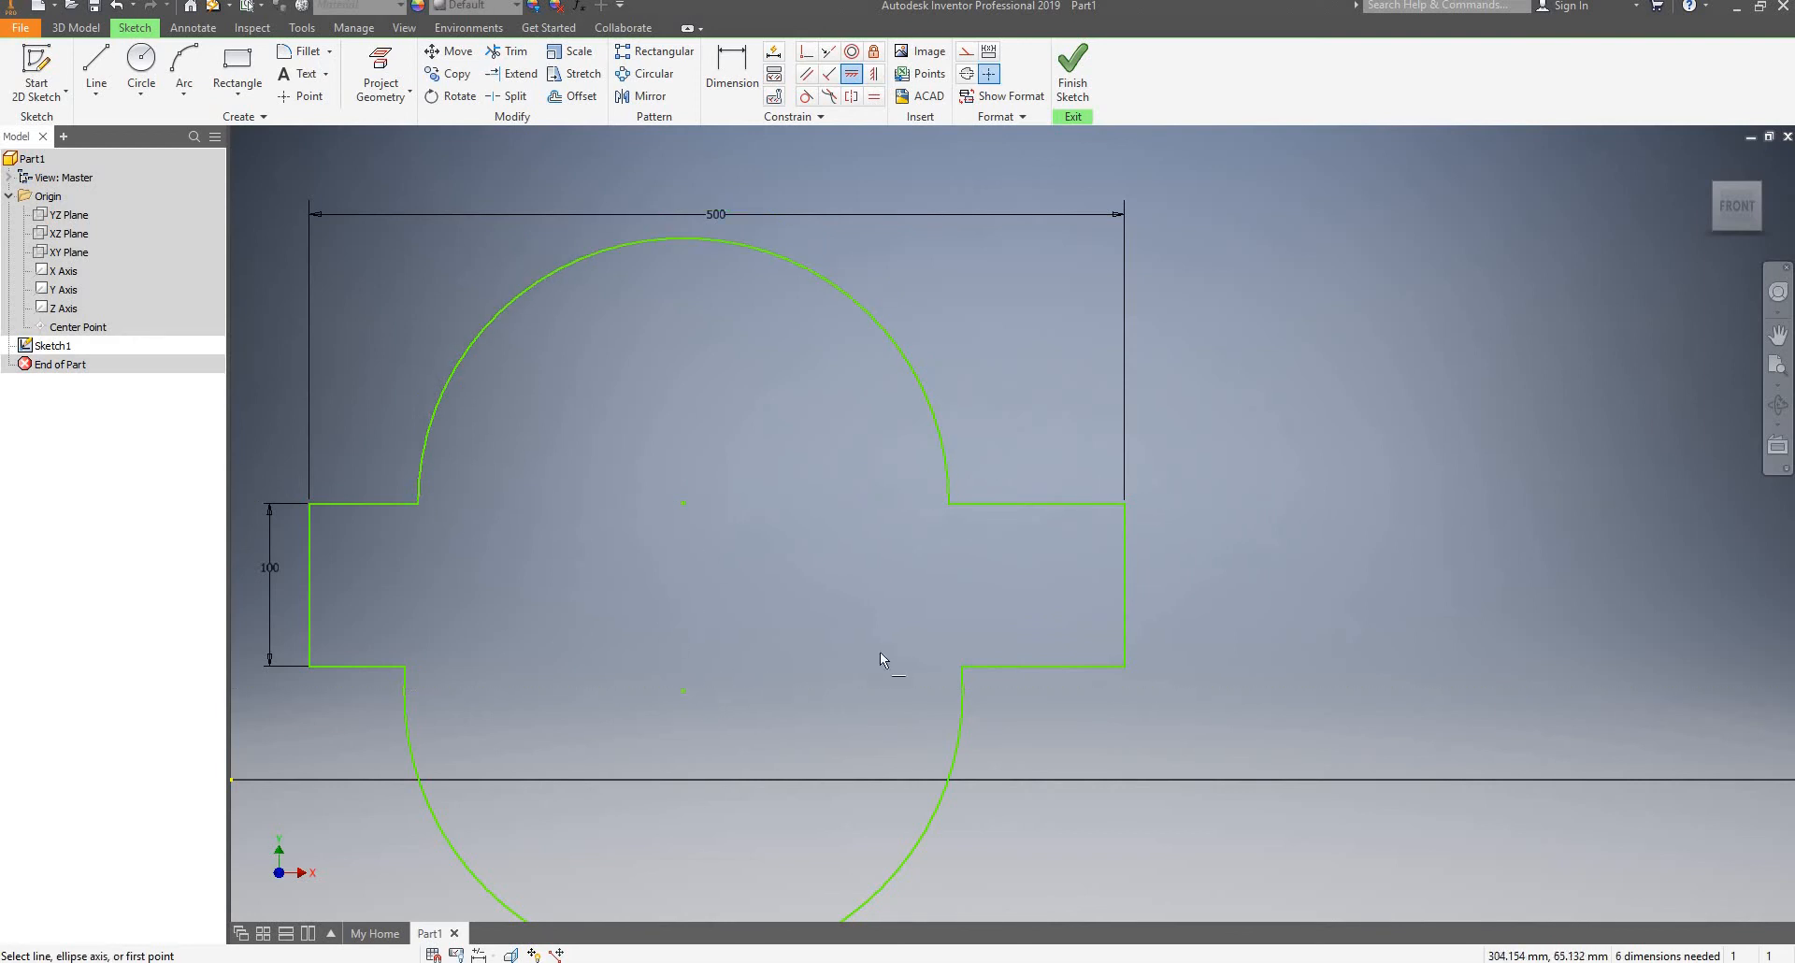
{"action": "left_click", "coordinate": [961, 665]}
{"action": "left_click", "coordinate": [684, 693]}
{"action": "key", "text": "Escape"}
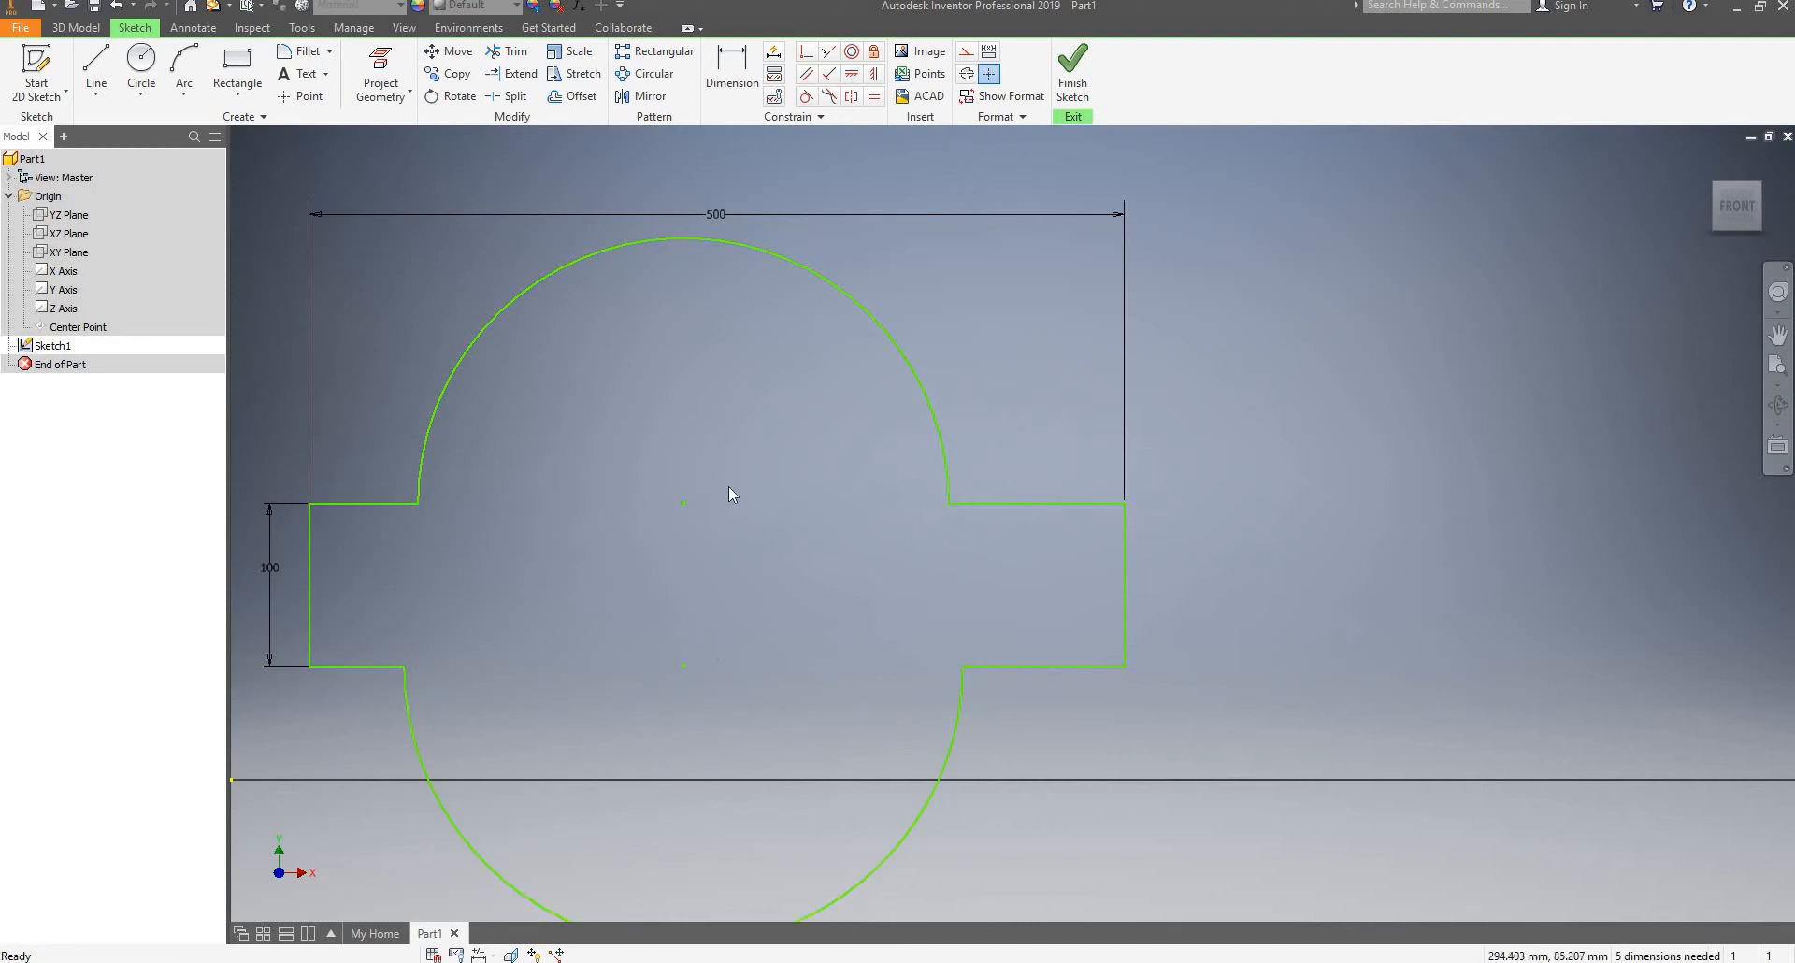
Shift the constrained arc centres slightly to the right to test how the sketch moves
{"action": "mouse_move", "coordinate": [685, 503]}
{"action": "left_mouse_down"}
{"action": "mouse_move", "coordinate": [781, 524]}
{"action": "mouse_move", "coordinate": [698, 518]}
{"action": "left_mouse_up"}
{"action": "scroll", "coordinate": [720, 500], "scroll_direction": "up", "scroll_amount": 4}
{"action": "scroll", "coordinate": [720, 500], "scroll_direction": "down", "scroll_amount": 5}
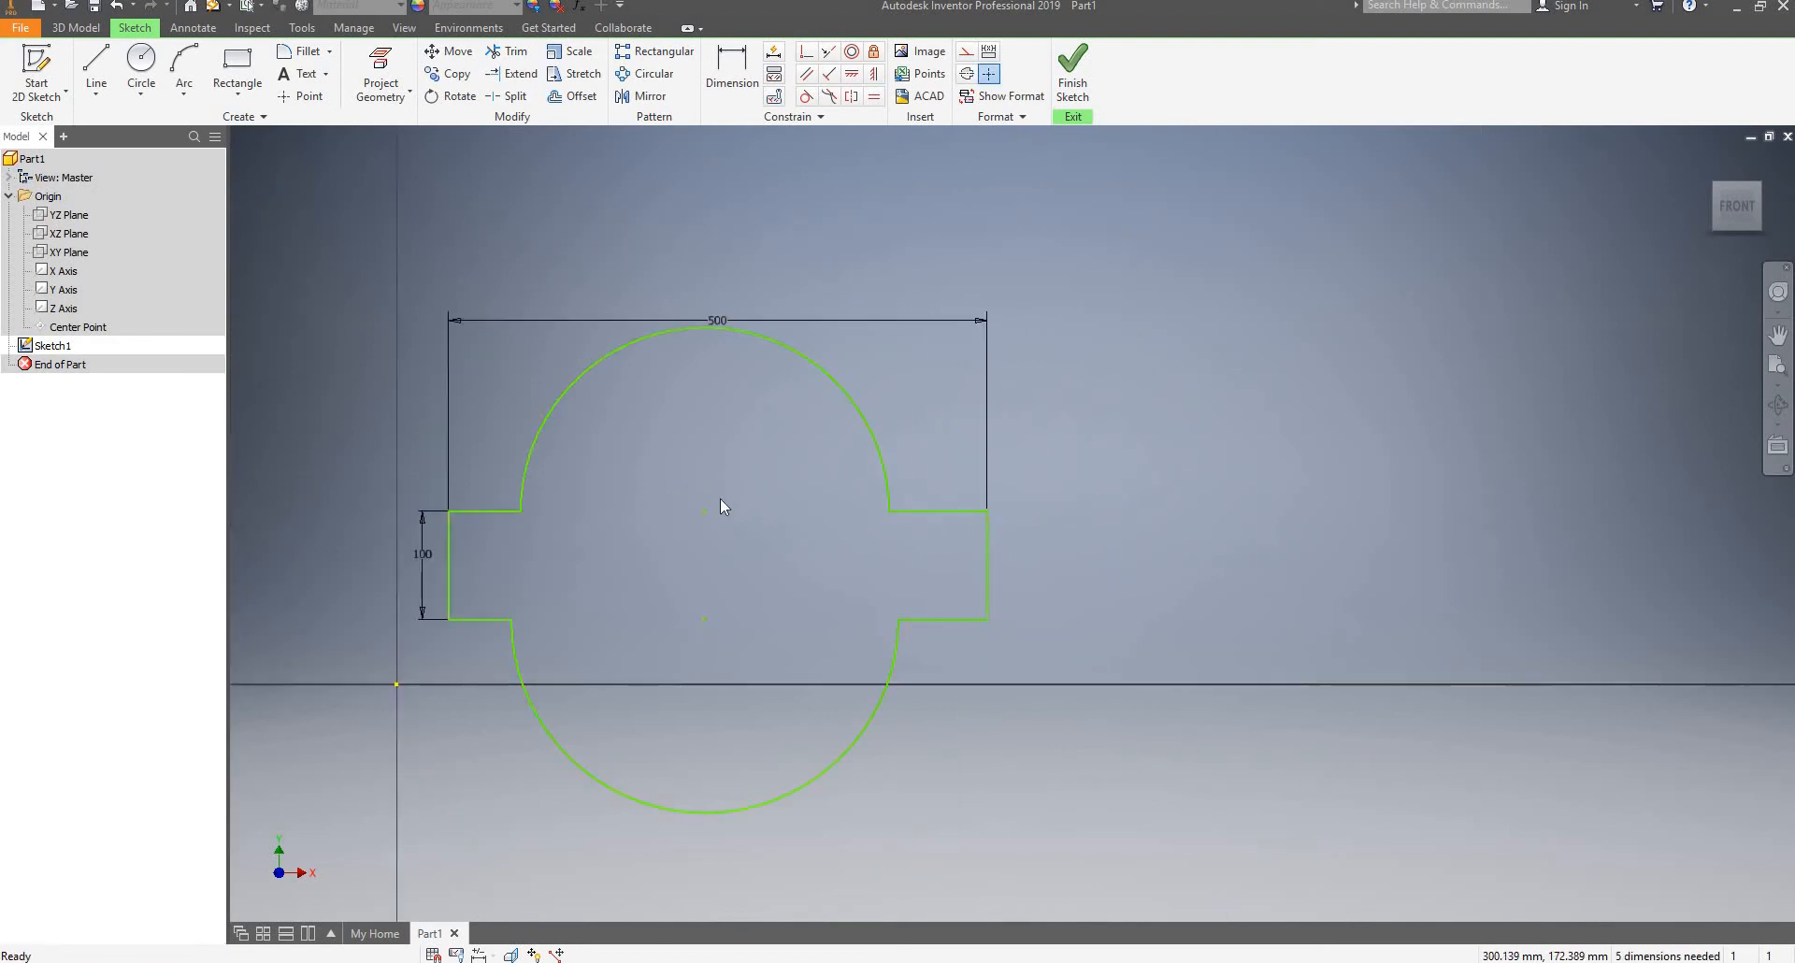
{"action": "scroll", "coordinate": [710, 507], "scroll_direction": "up", "scroll_amount": 1}
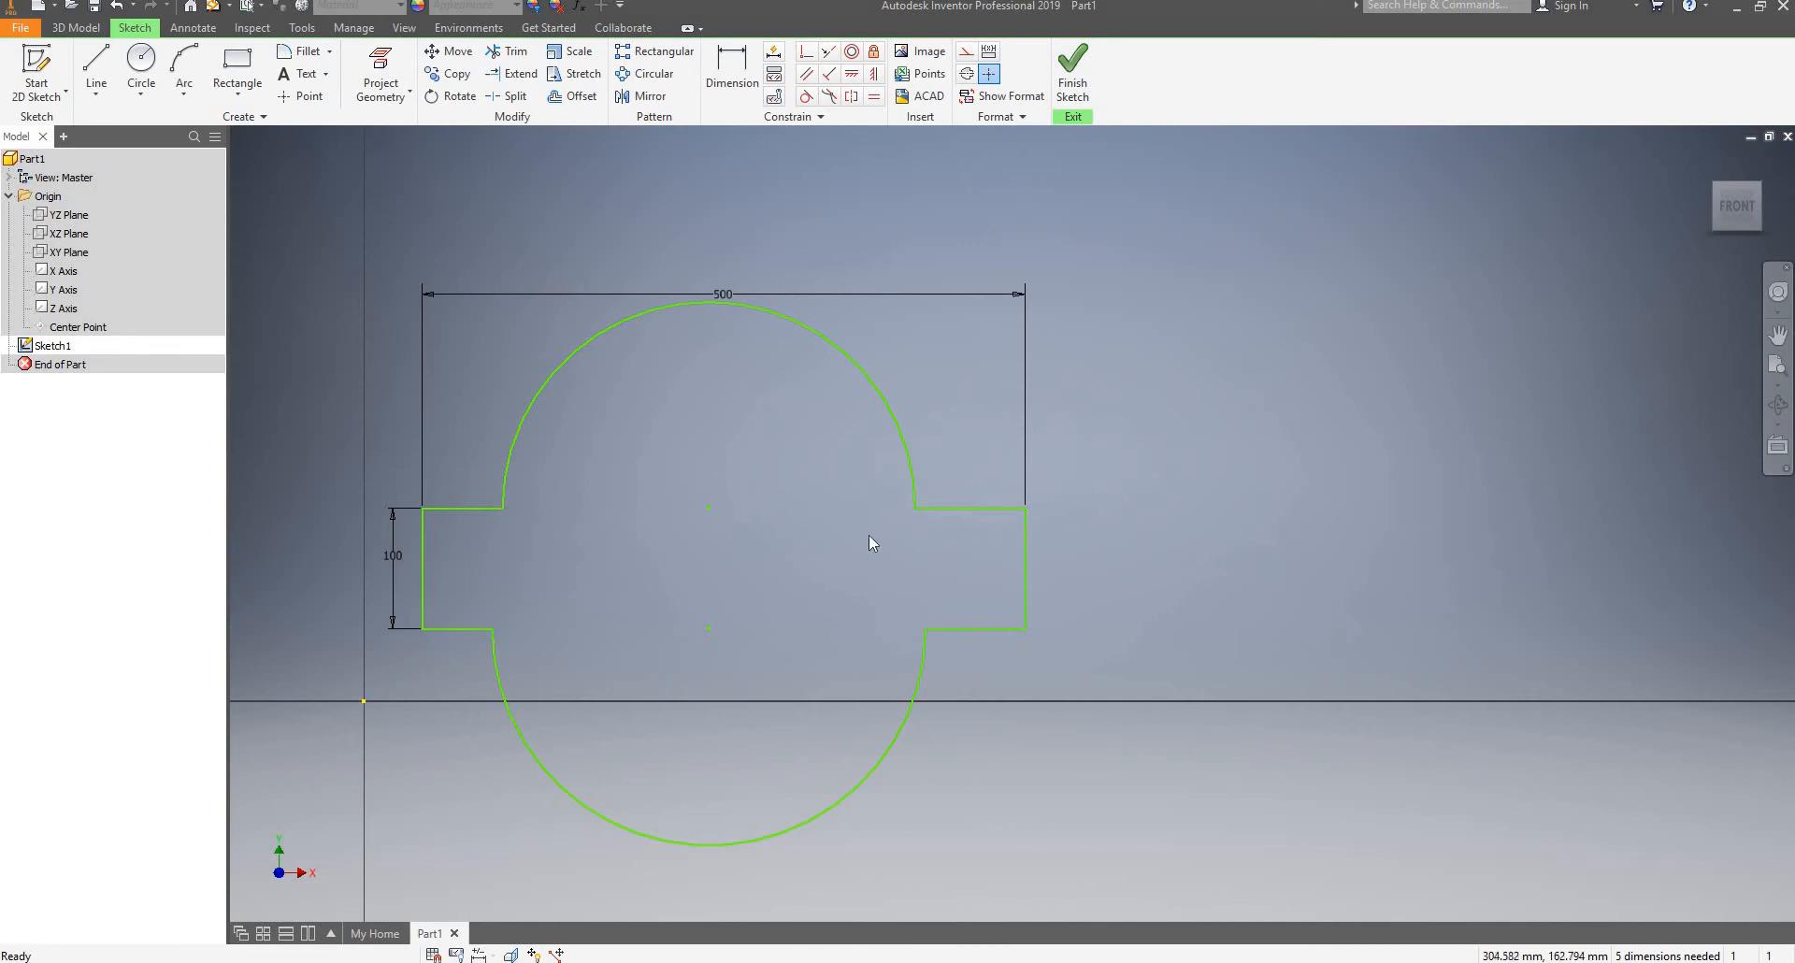
Dimension the horizontal distance from the left vertical edge to the upper arc's centre as half the overall width, using the formula d1/2
{"action": "left_click", "coordinate": [732, 67]}
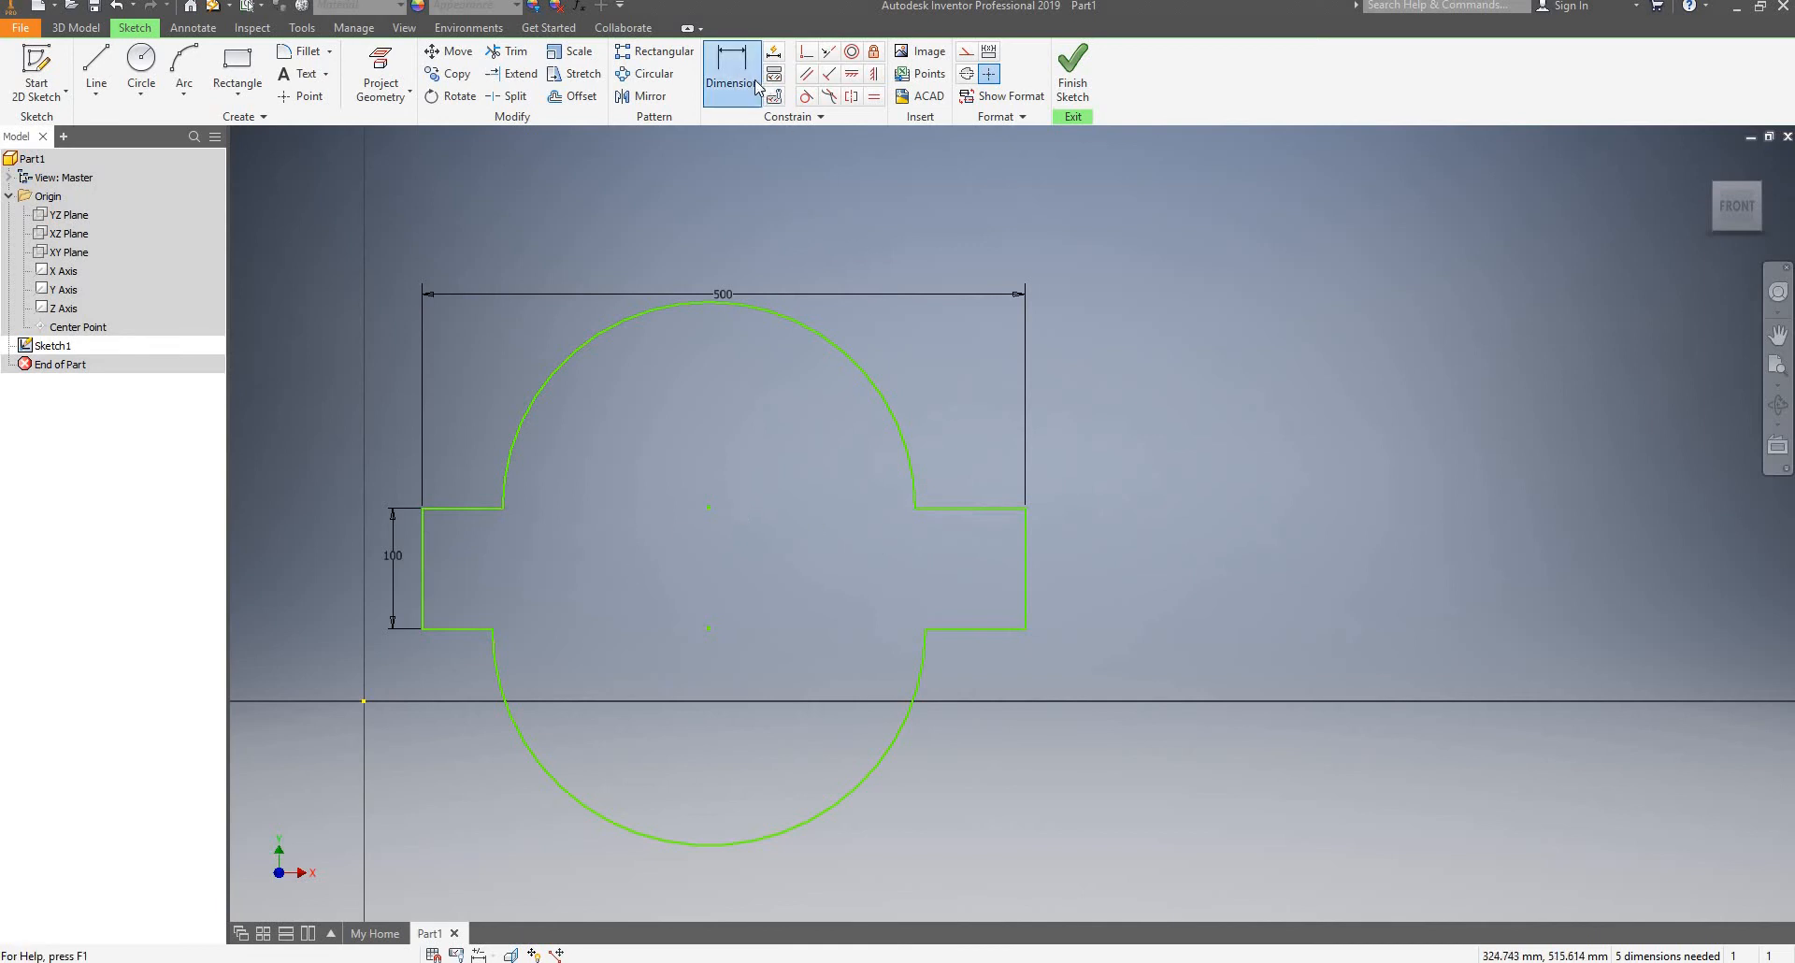
{"action": "left_click", "coordinate": [420, 554]}
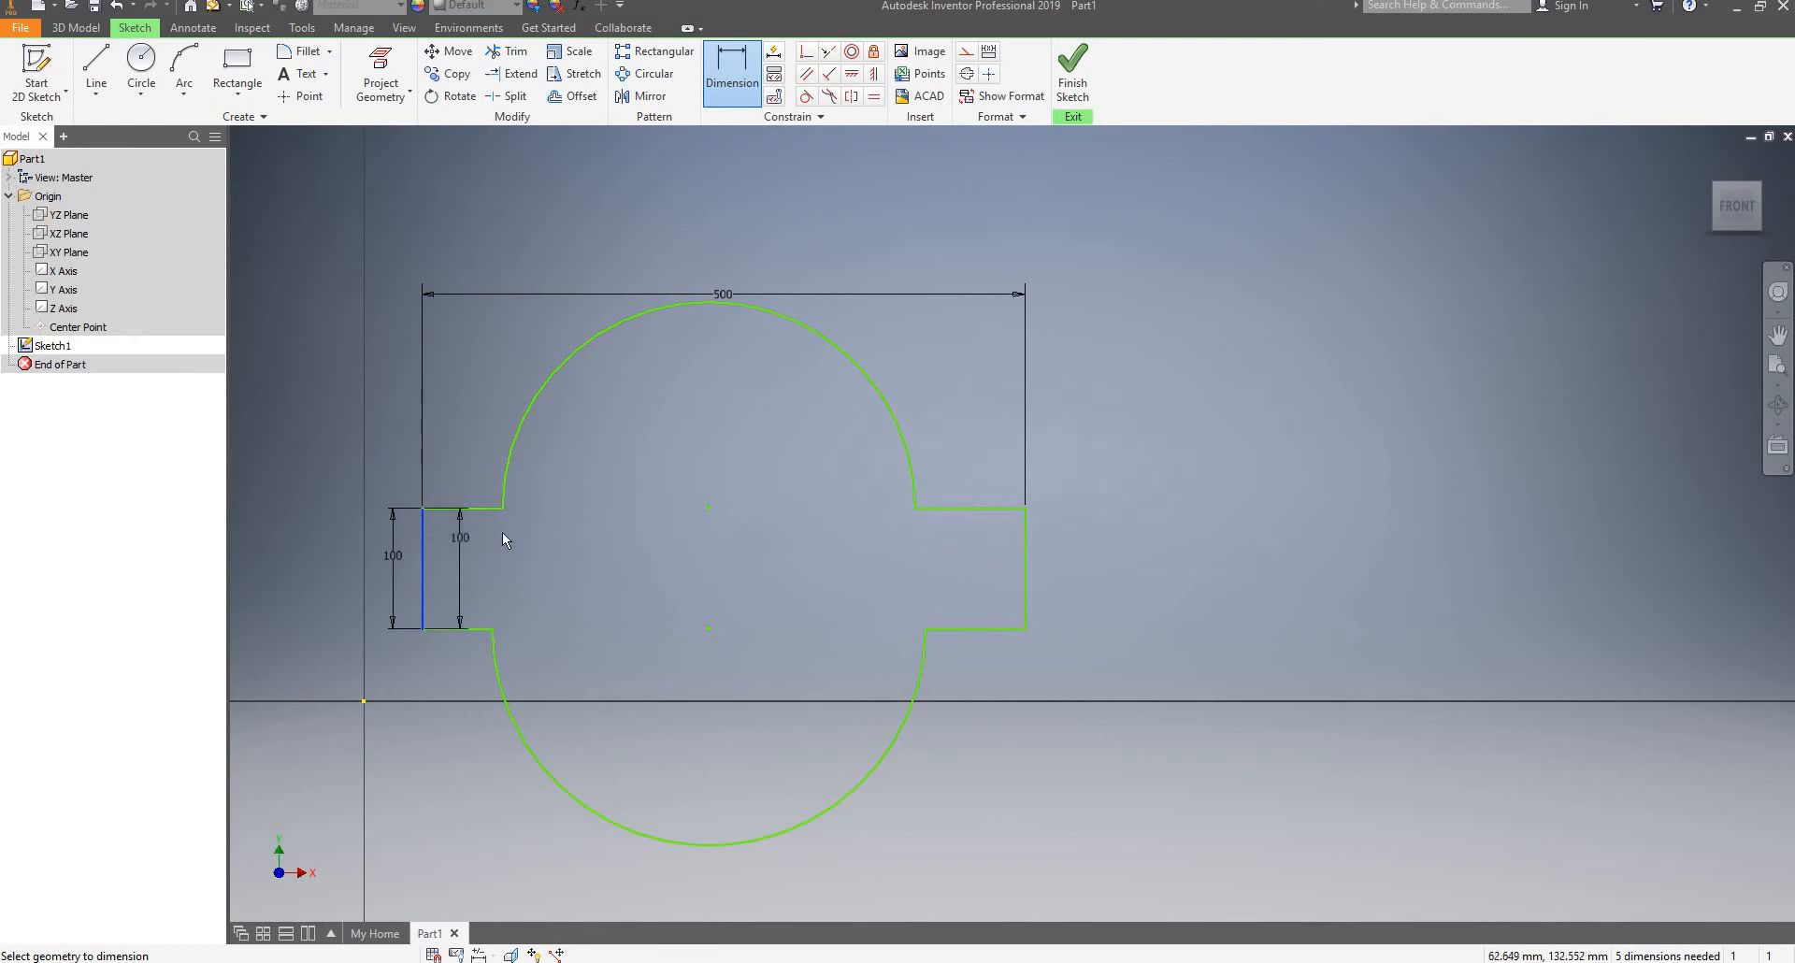
{"action": "left_click", "coordinate": [708, 508]}
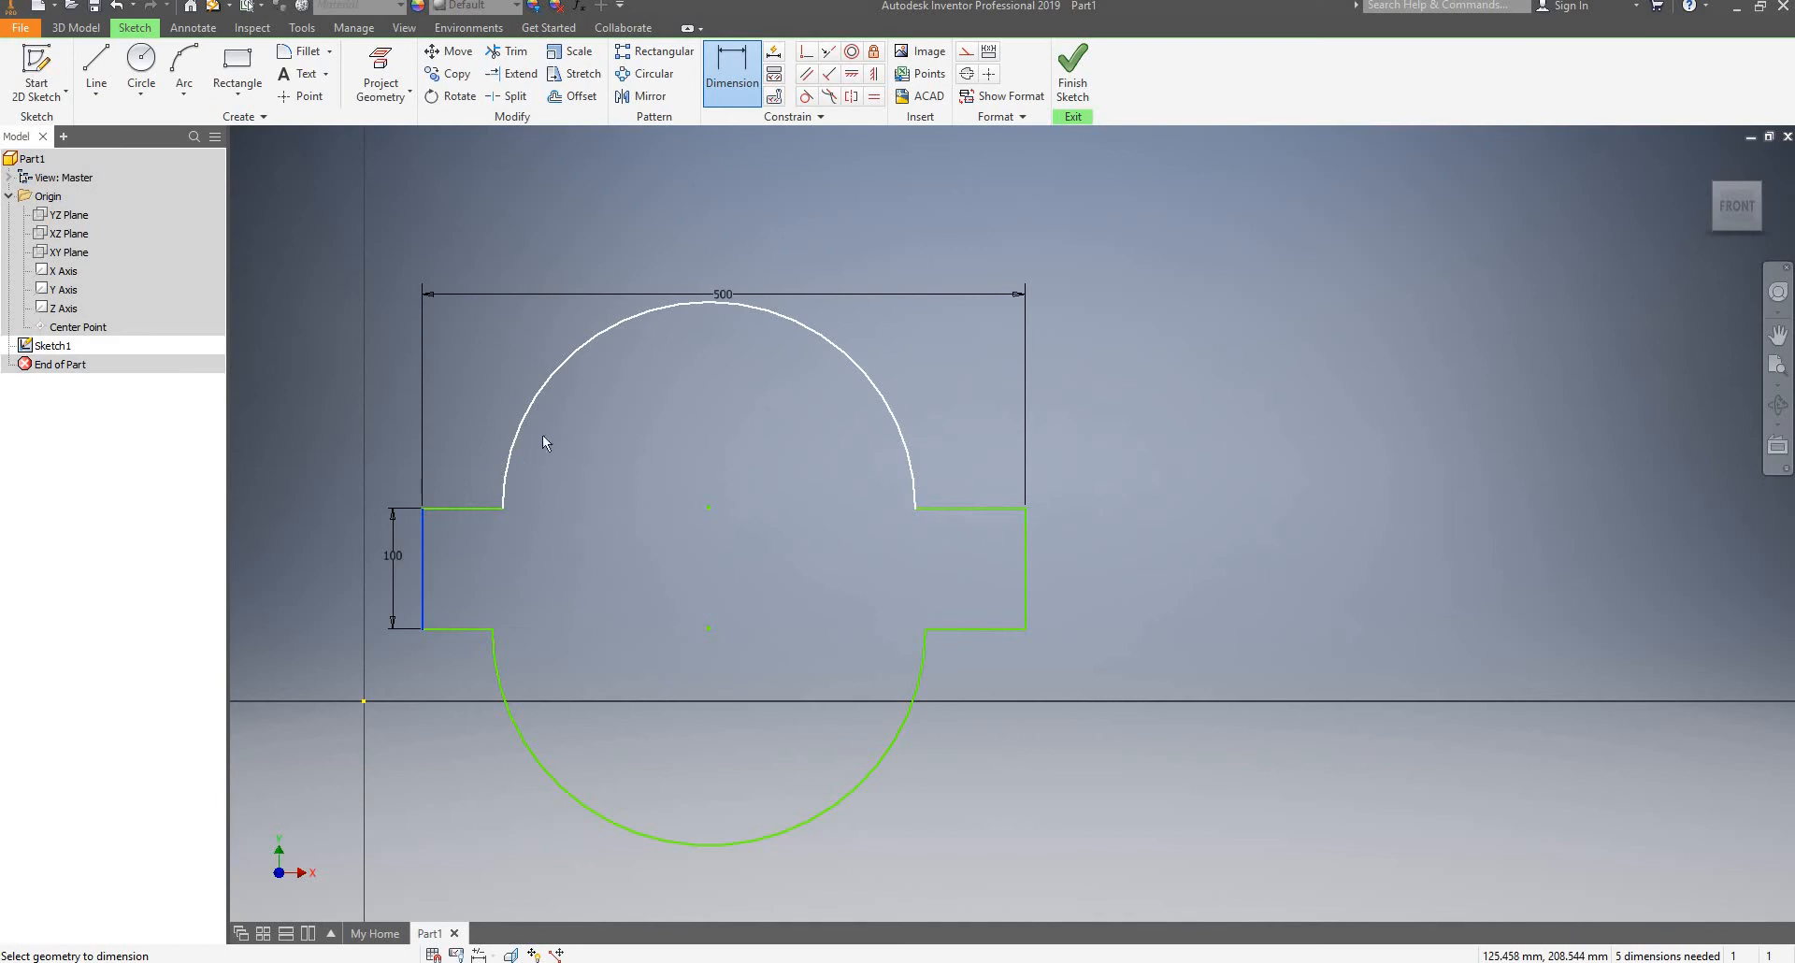
{"action": "left_click", "coordinate": [540, 435]}
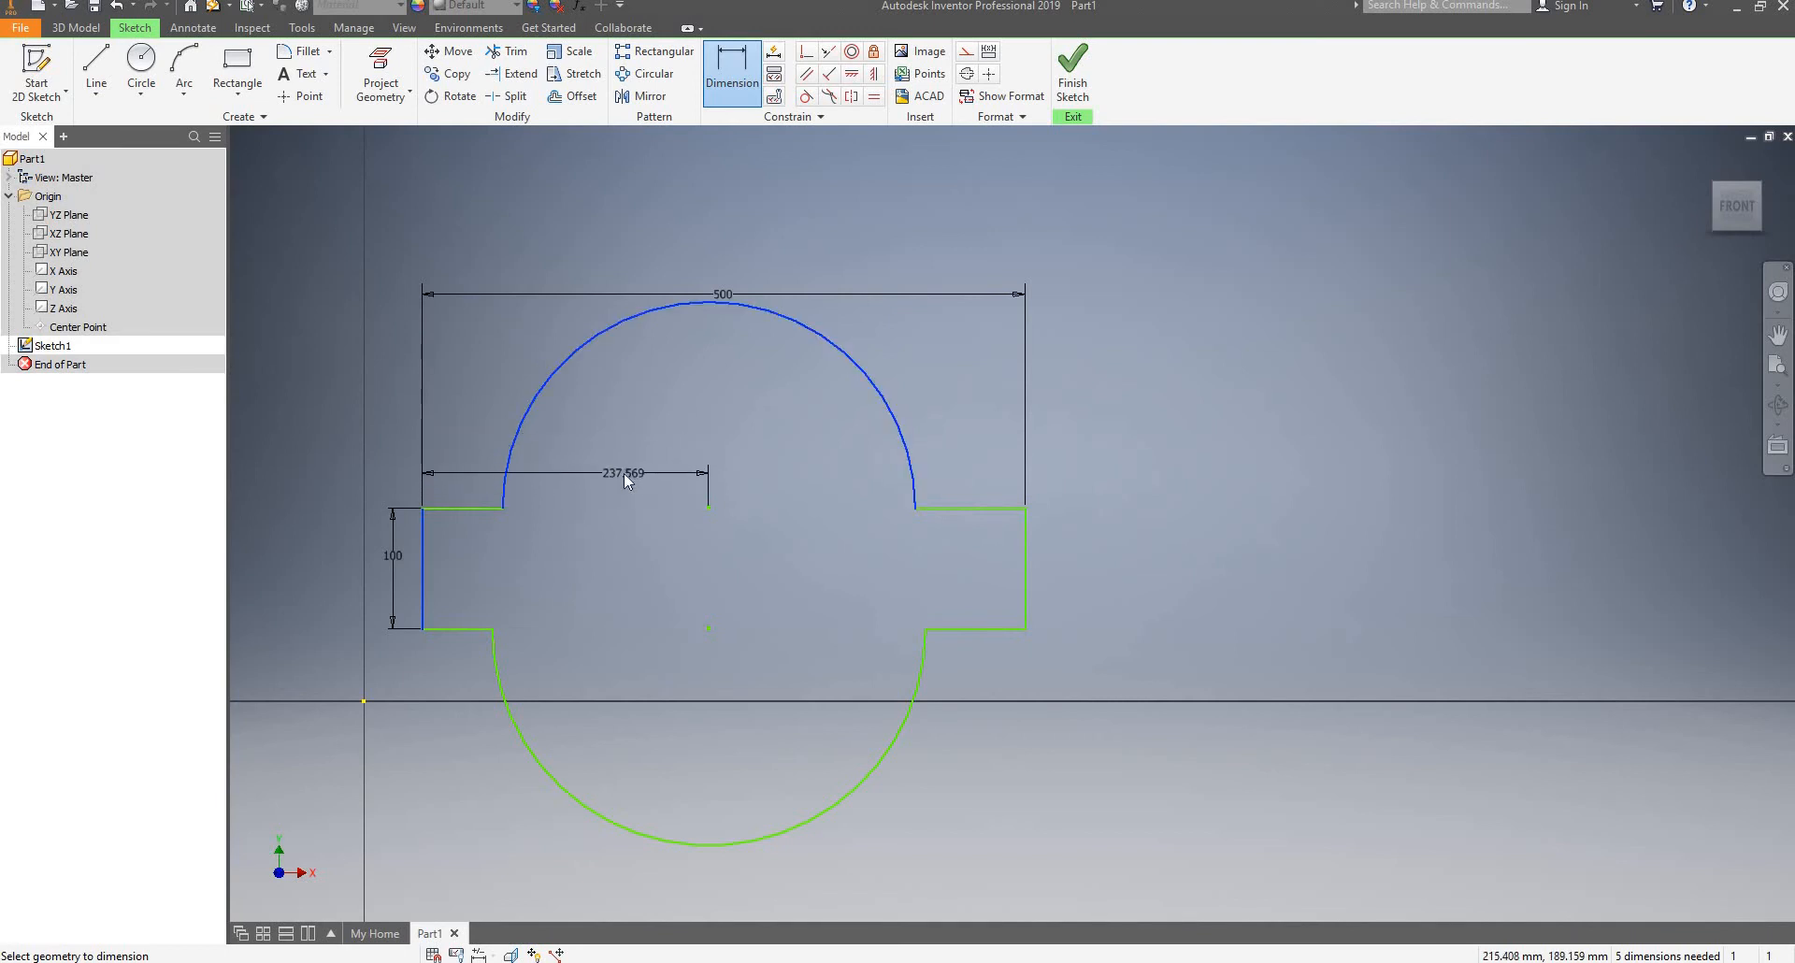
{"action": "left_click", "coordinate": [625, 475]}
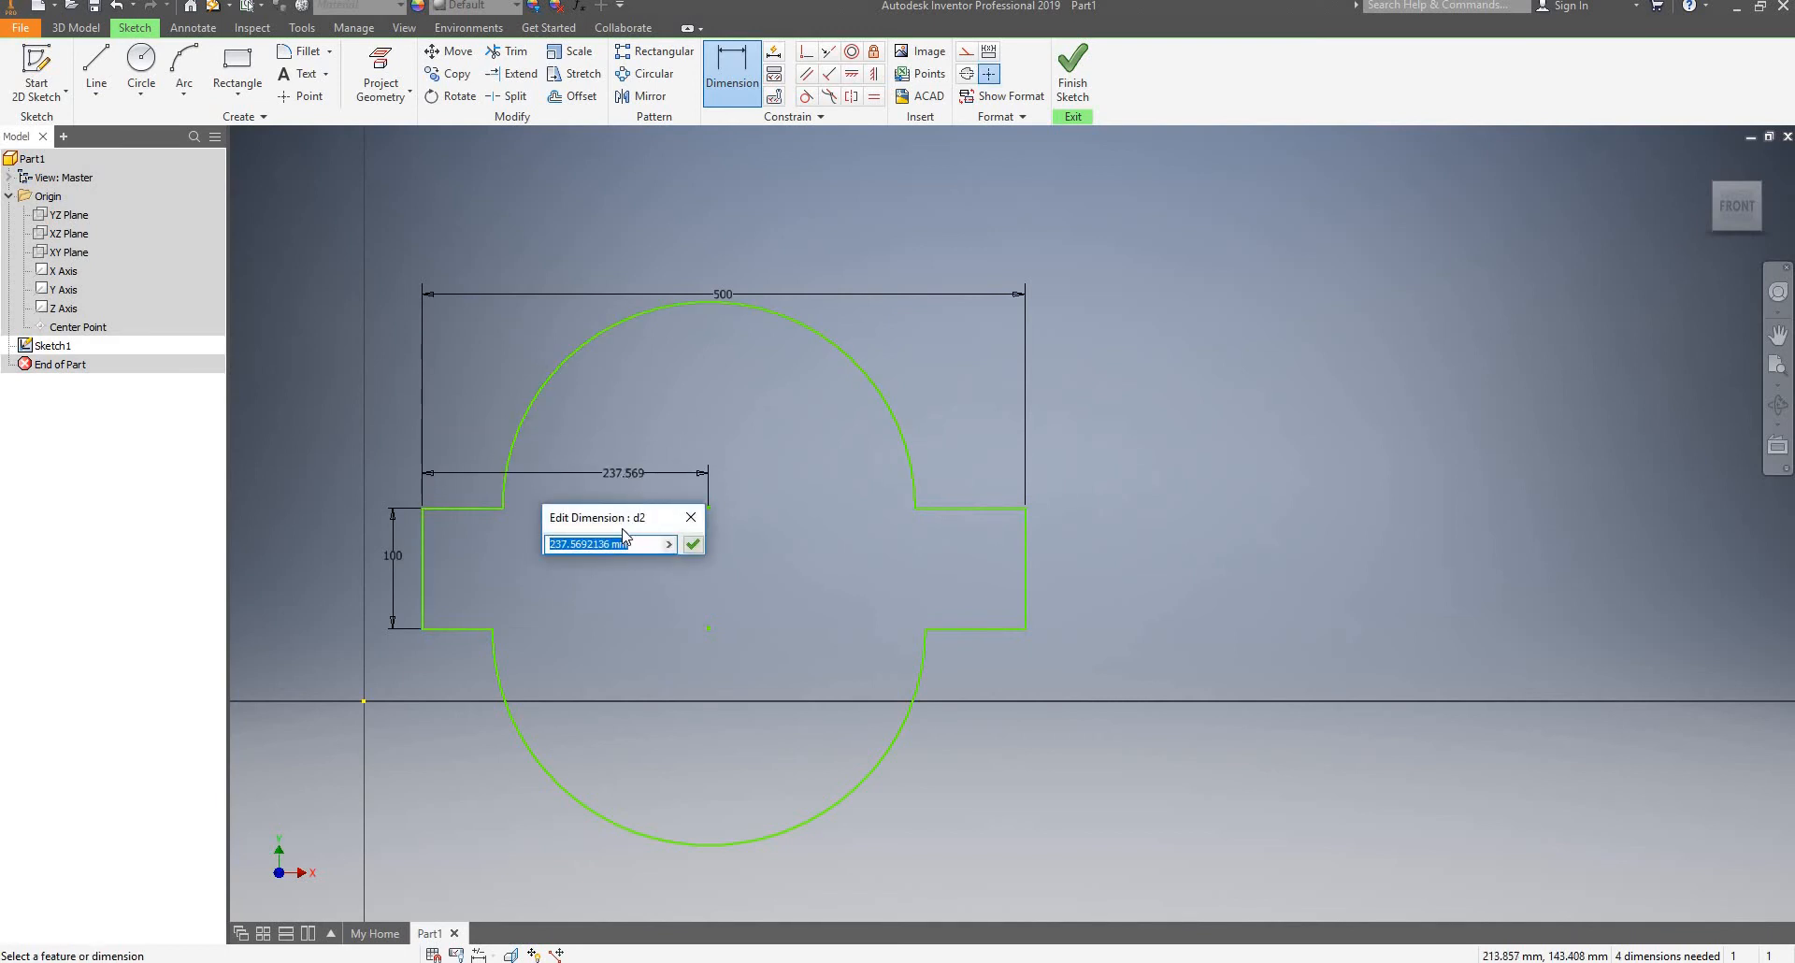
{"action": "type", "text": "25"}
{"action": "left_click", "coordinate": [733, 293]}
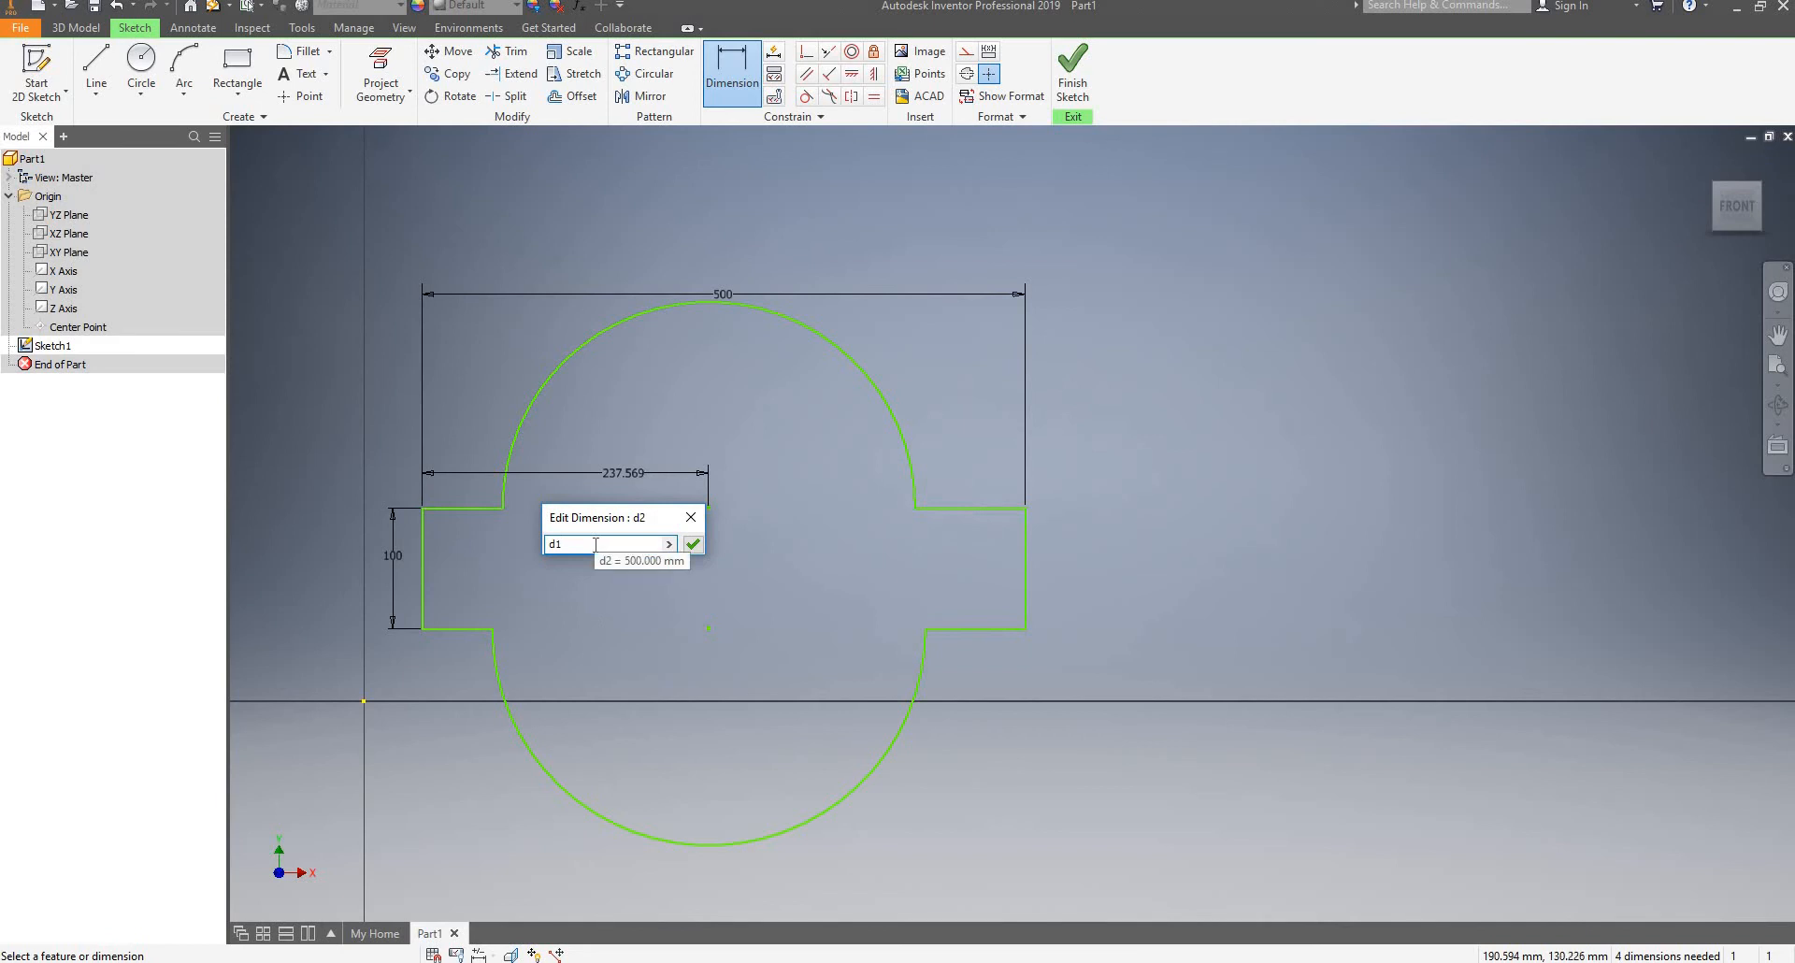
{"action": "type", "text": "/2"}
{"action": "key", "text": "Return"}
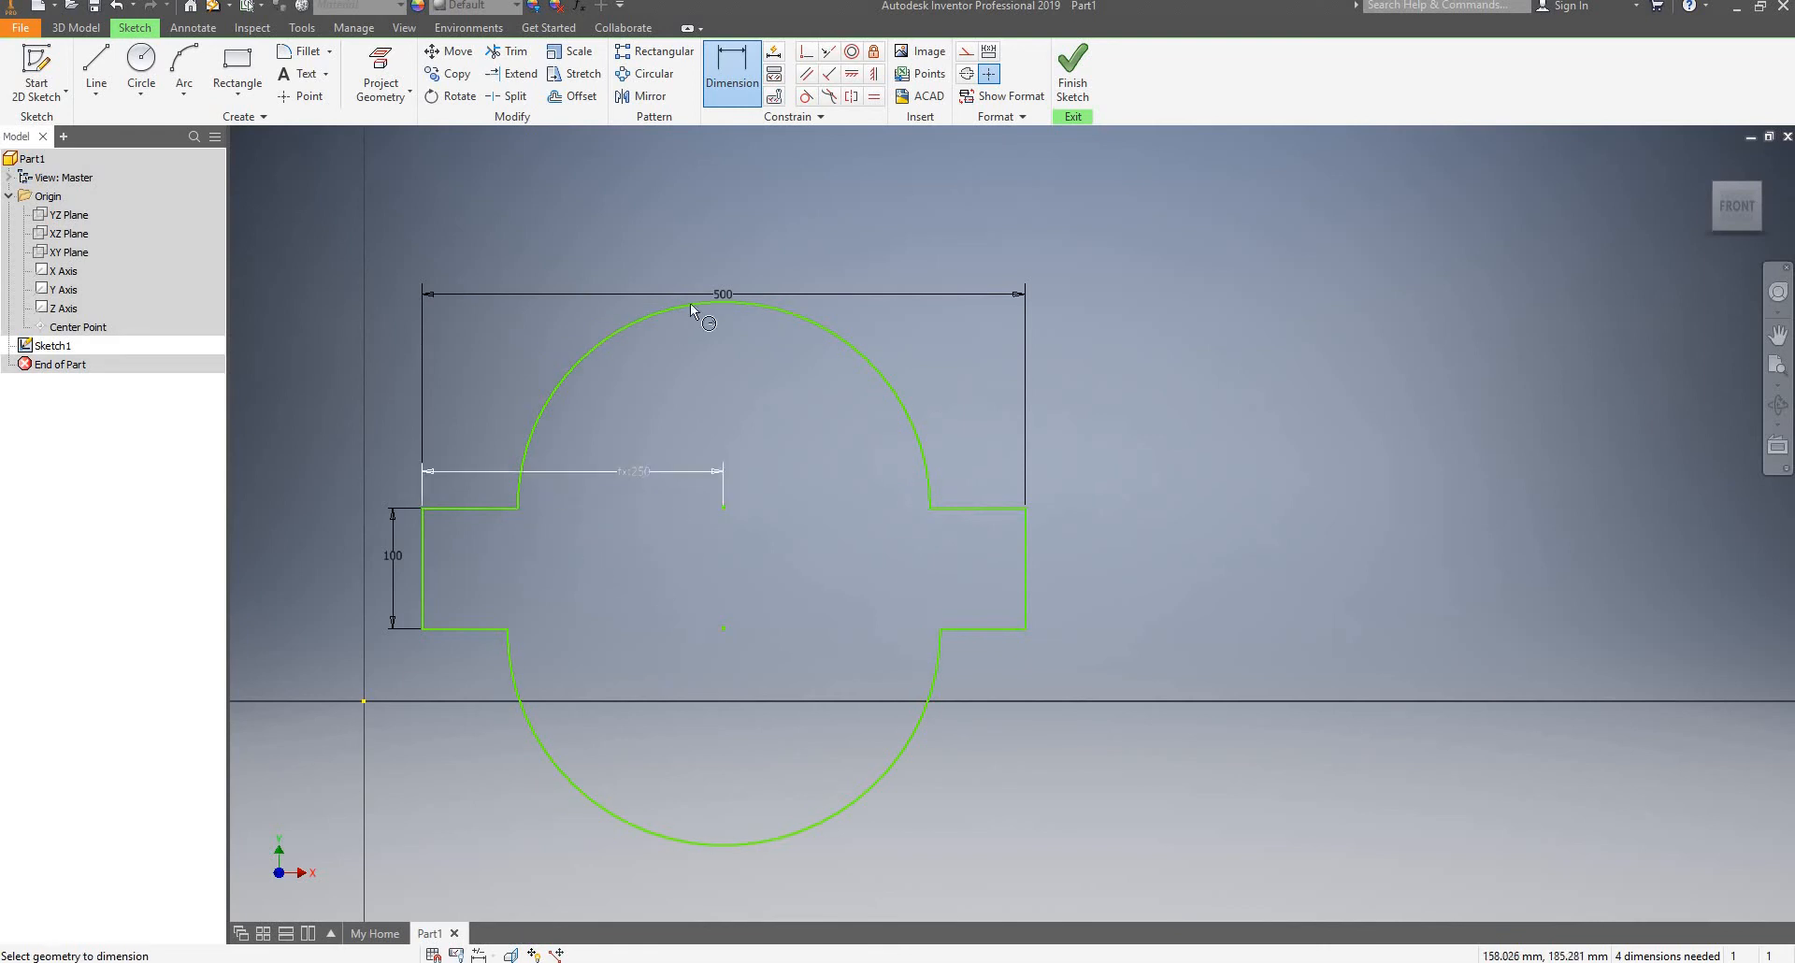
Reduce the overall width dimension to 100 mm to test the linked centre distance
{"action": "left_click", "coordinate": [726, 295]}
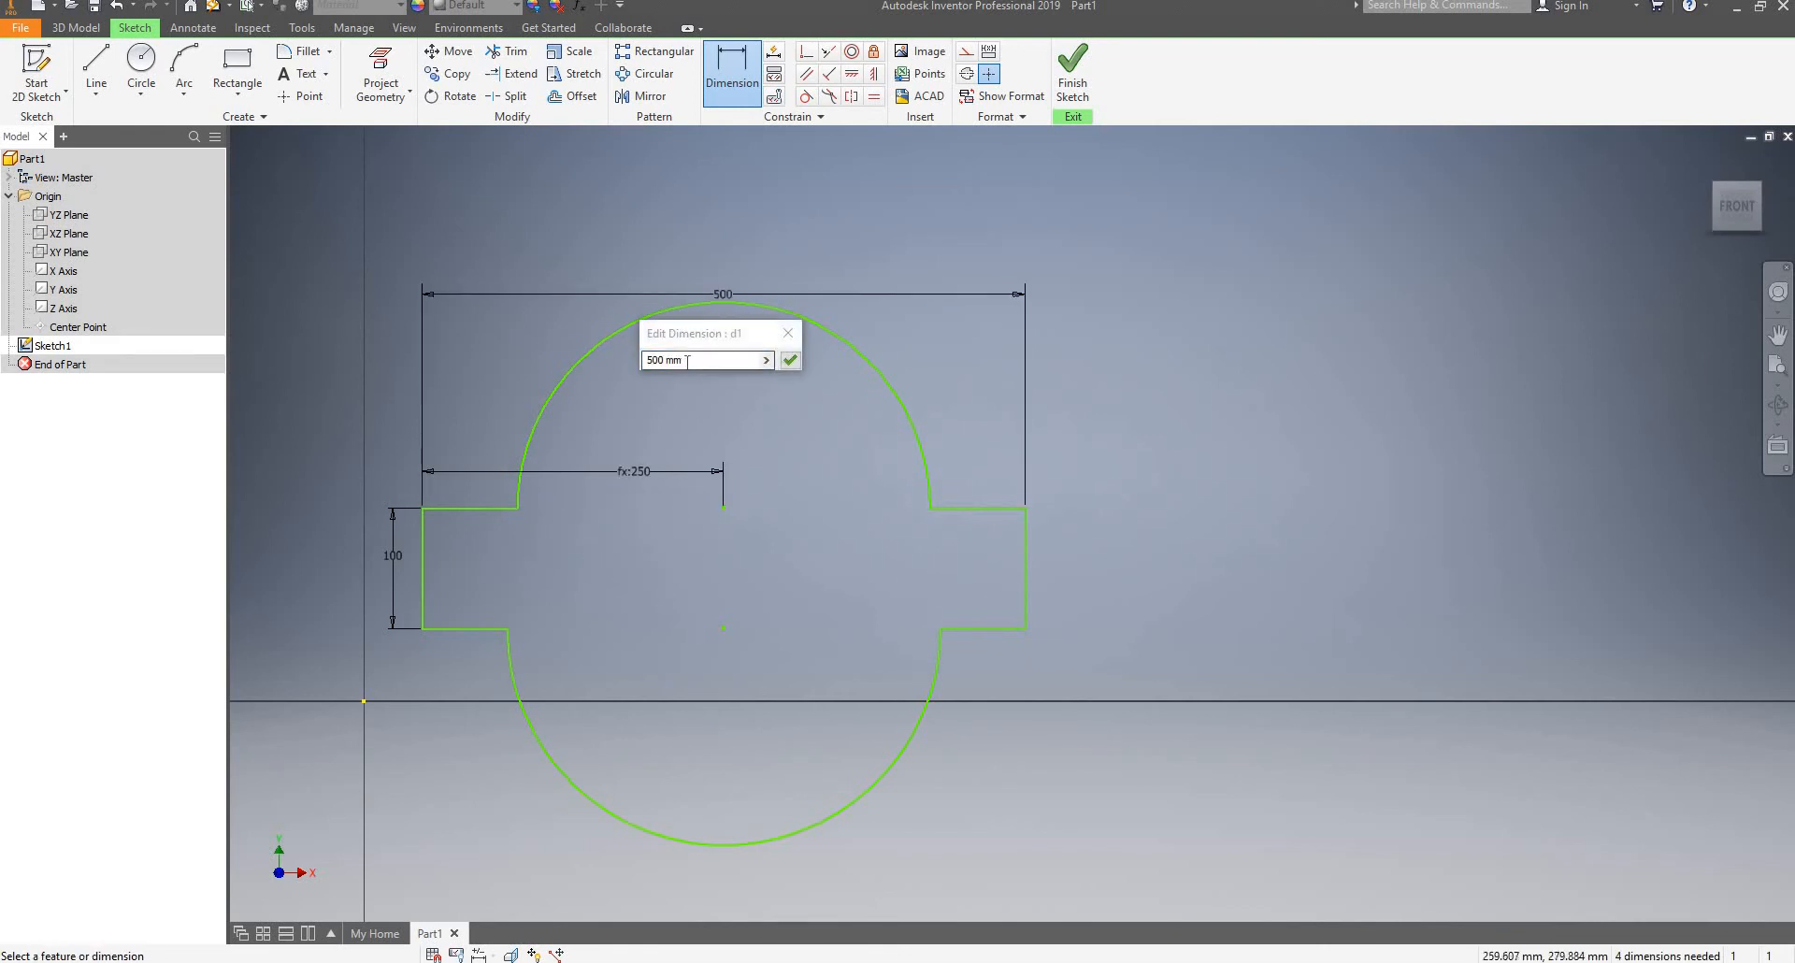
{"action": "type", "text": "100"}
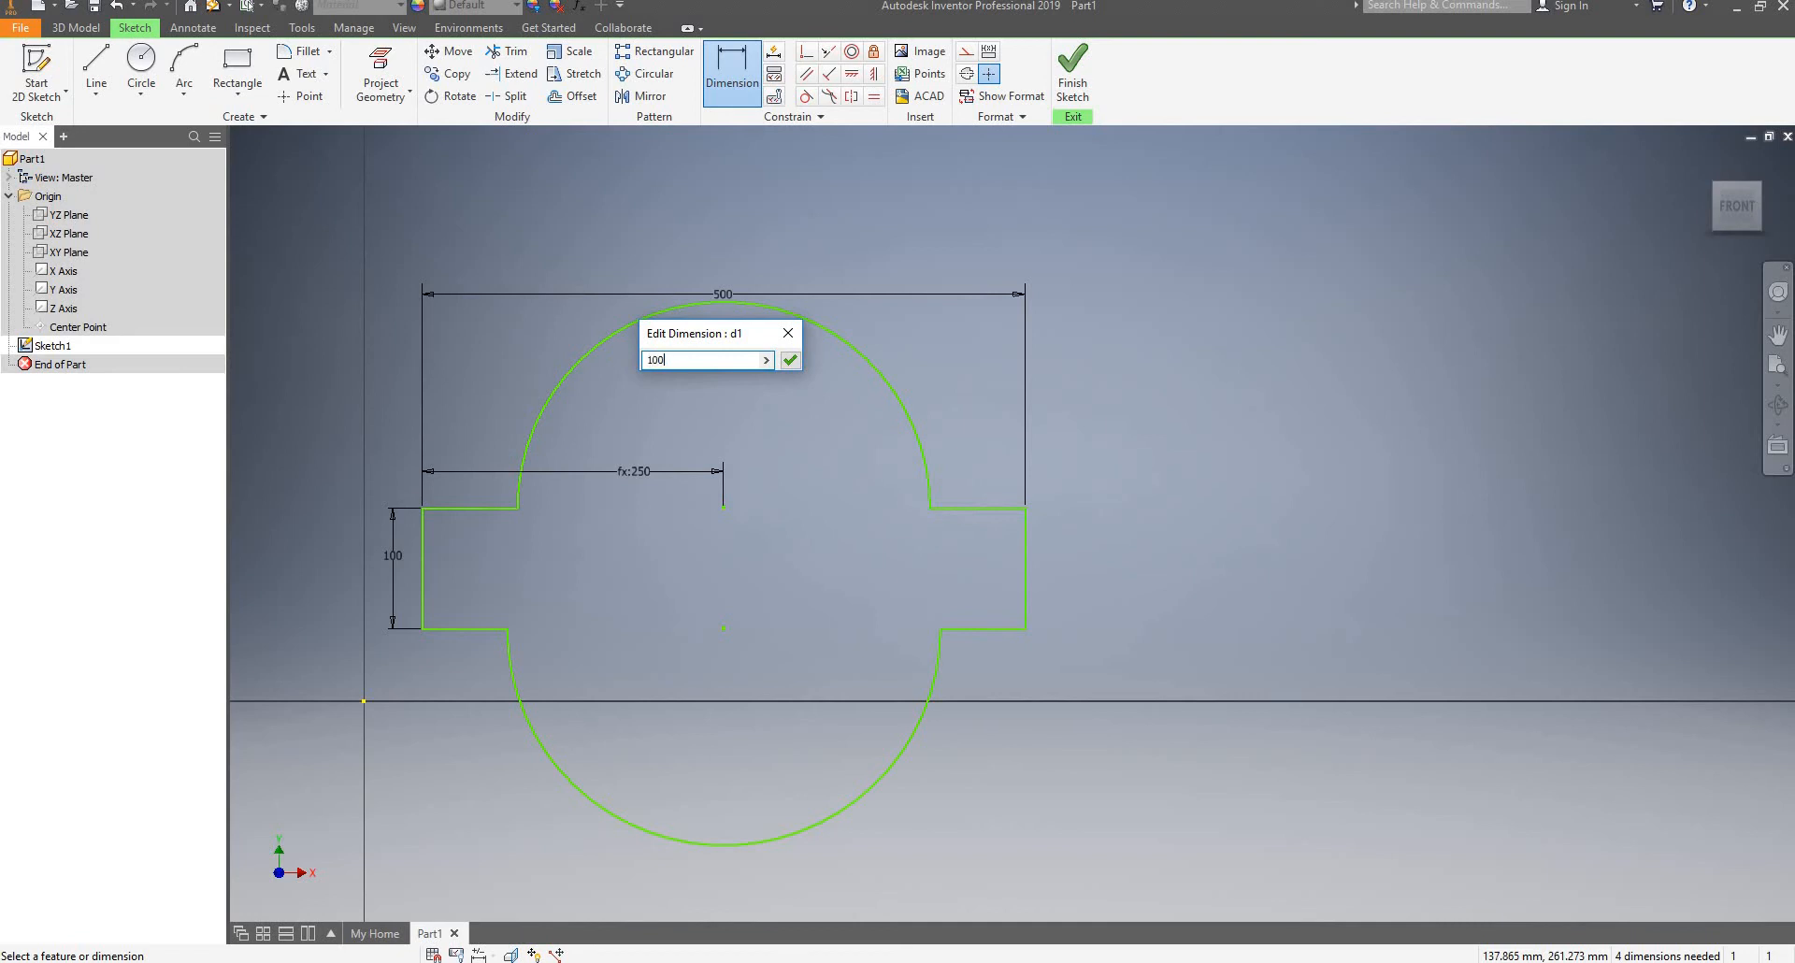
{"action": "key", "text": "Return"}
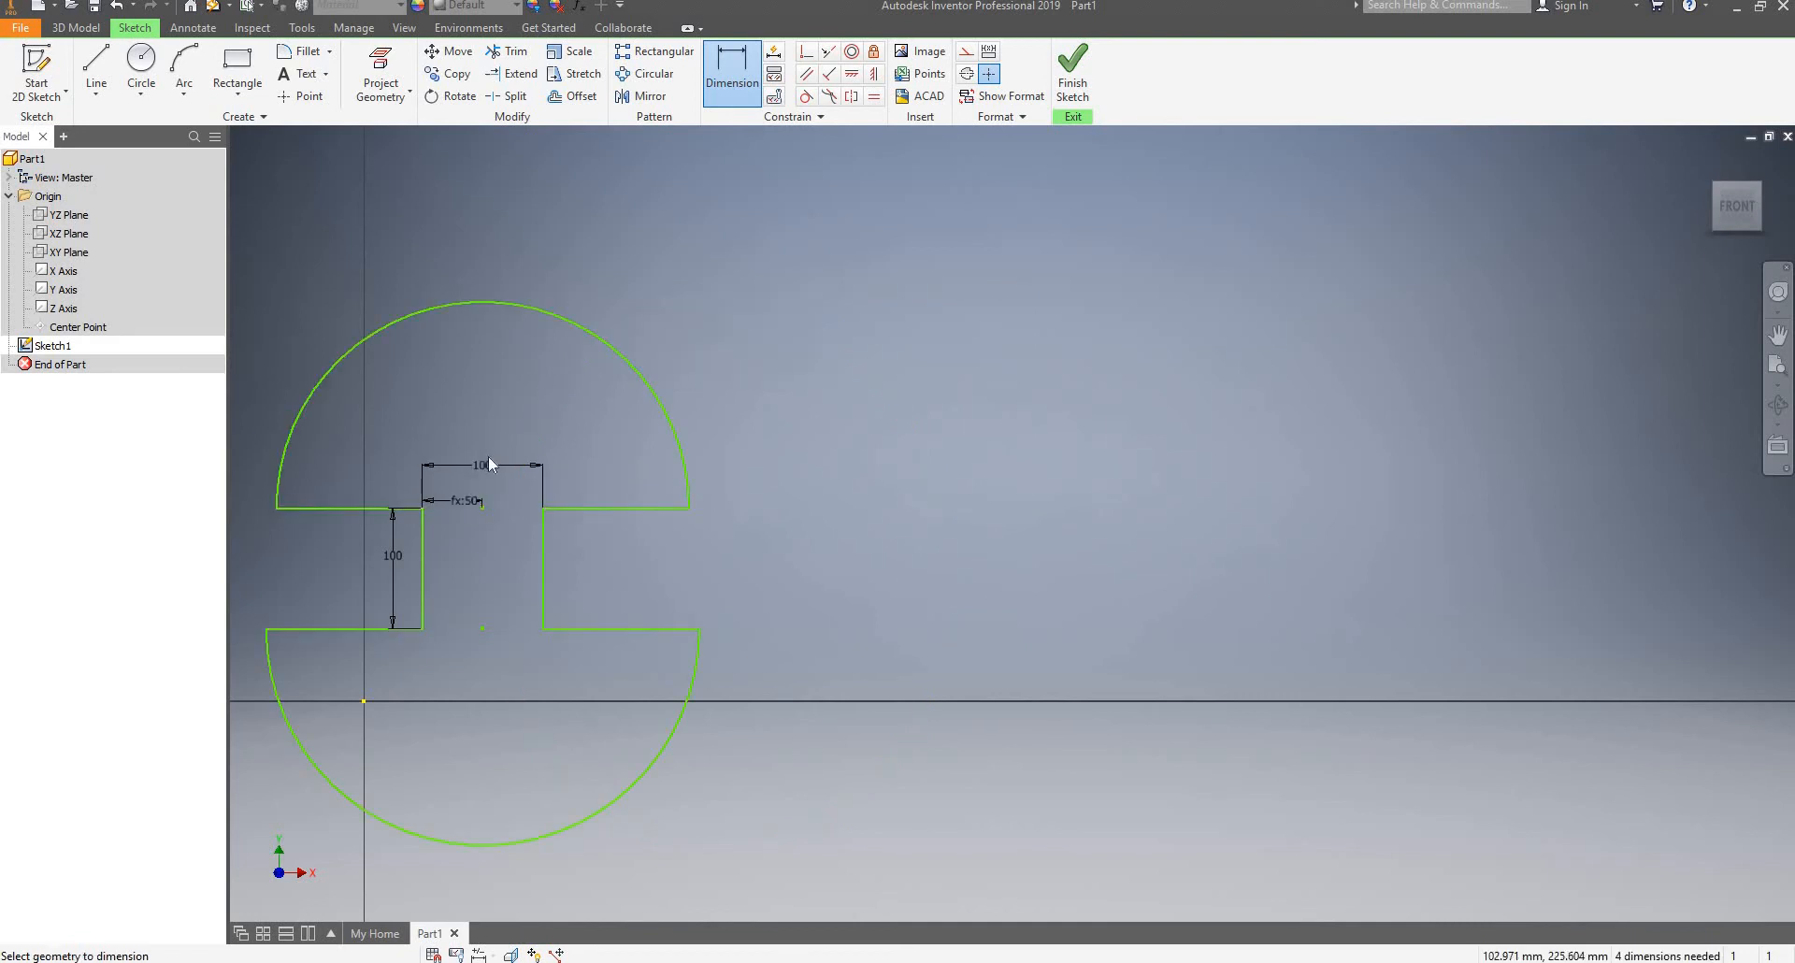
Set the outline's overall width to 1000 mm
{"action": "left_click", "coordinate": [488, 463]}
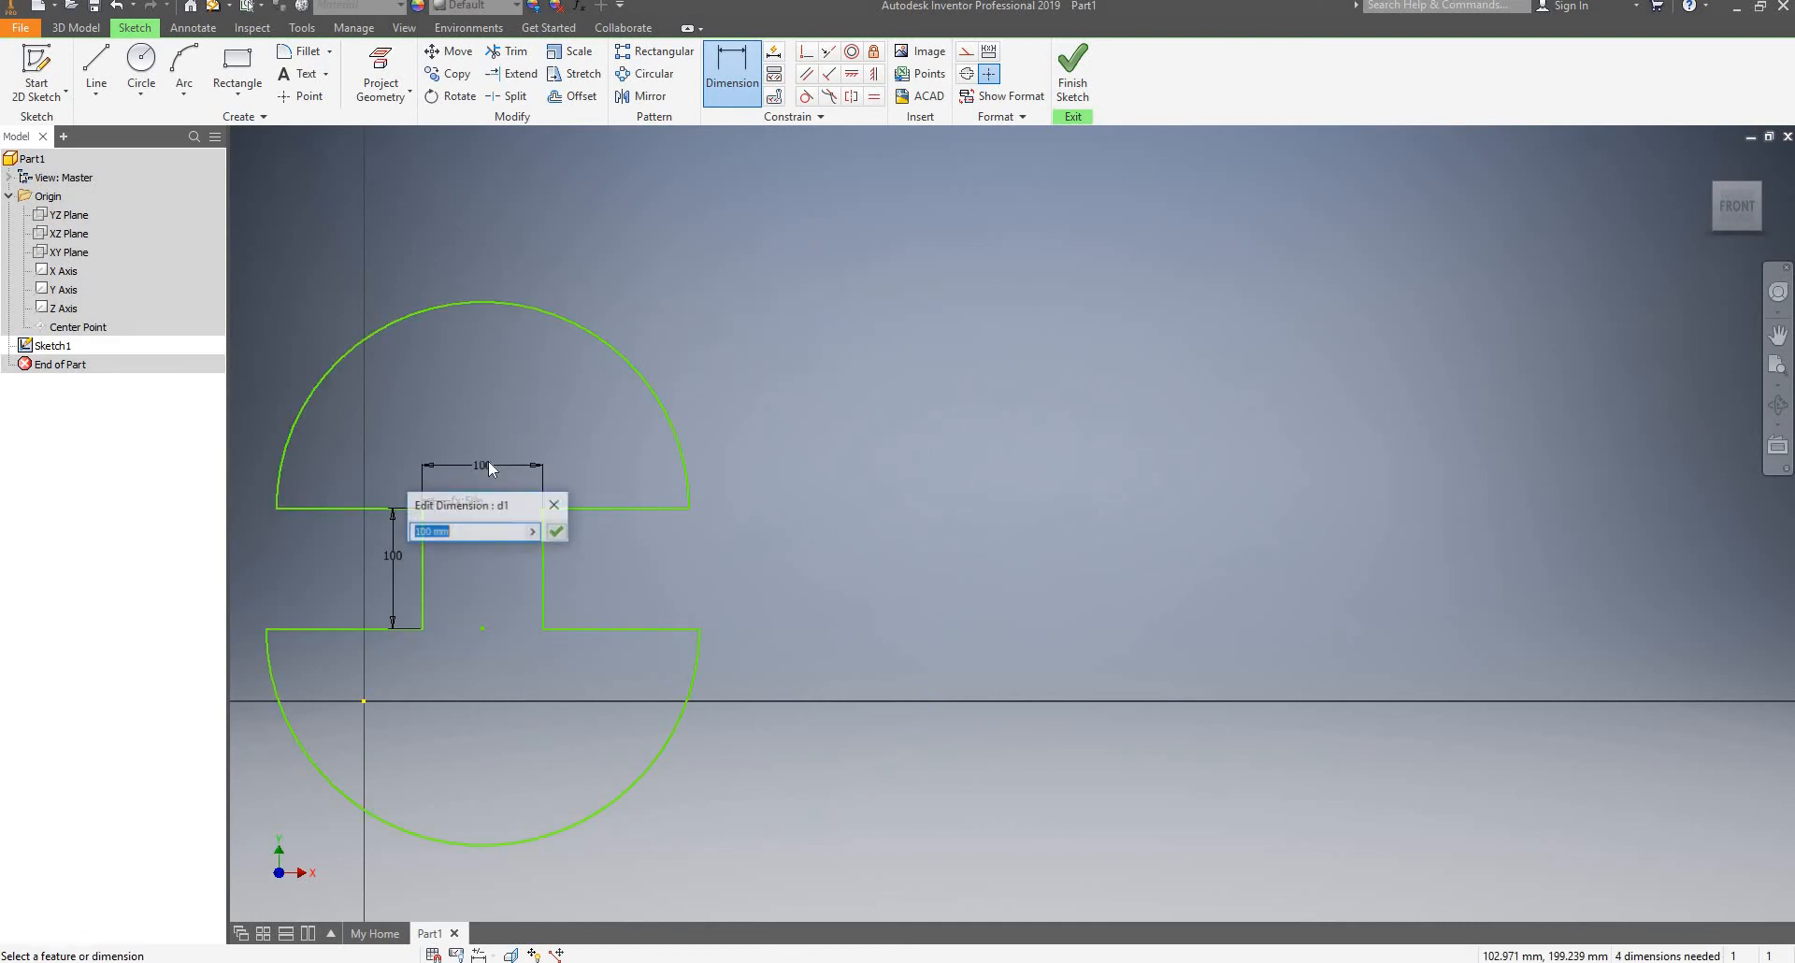
{"action": "left_click", "coordinate": [432, 532]}
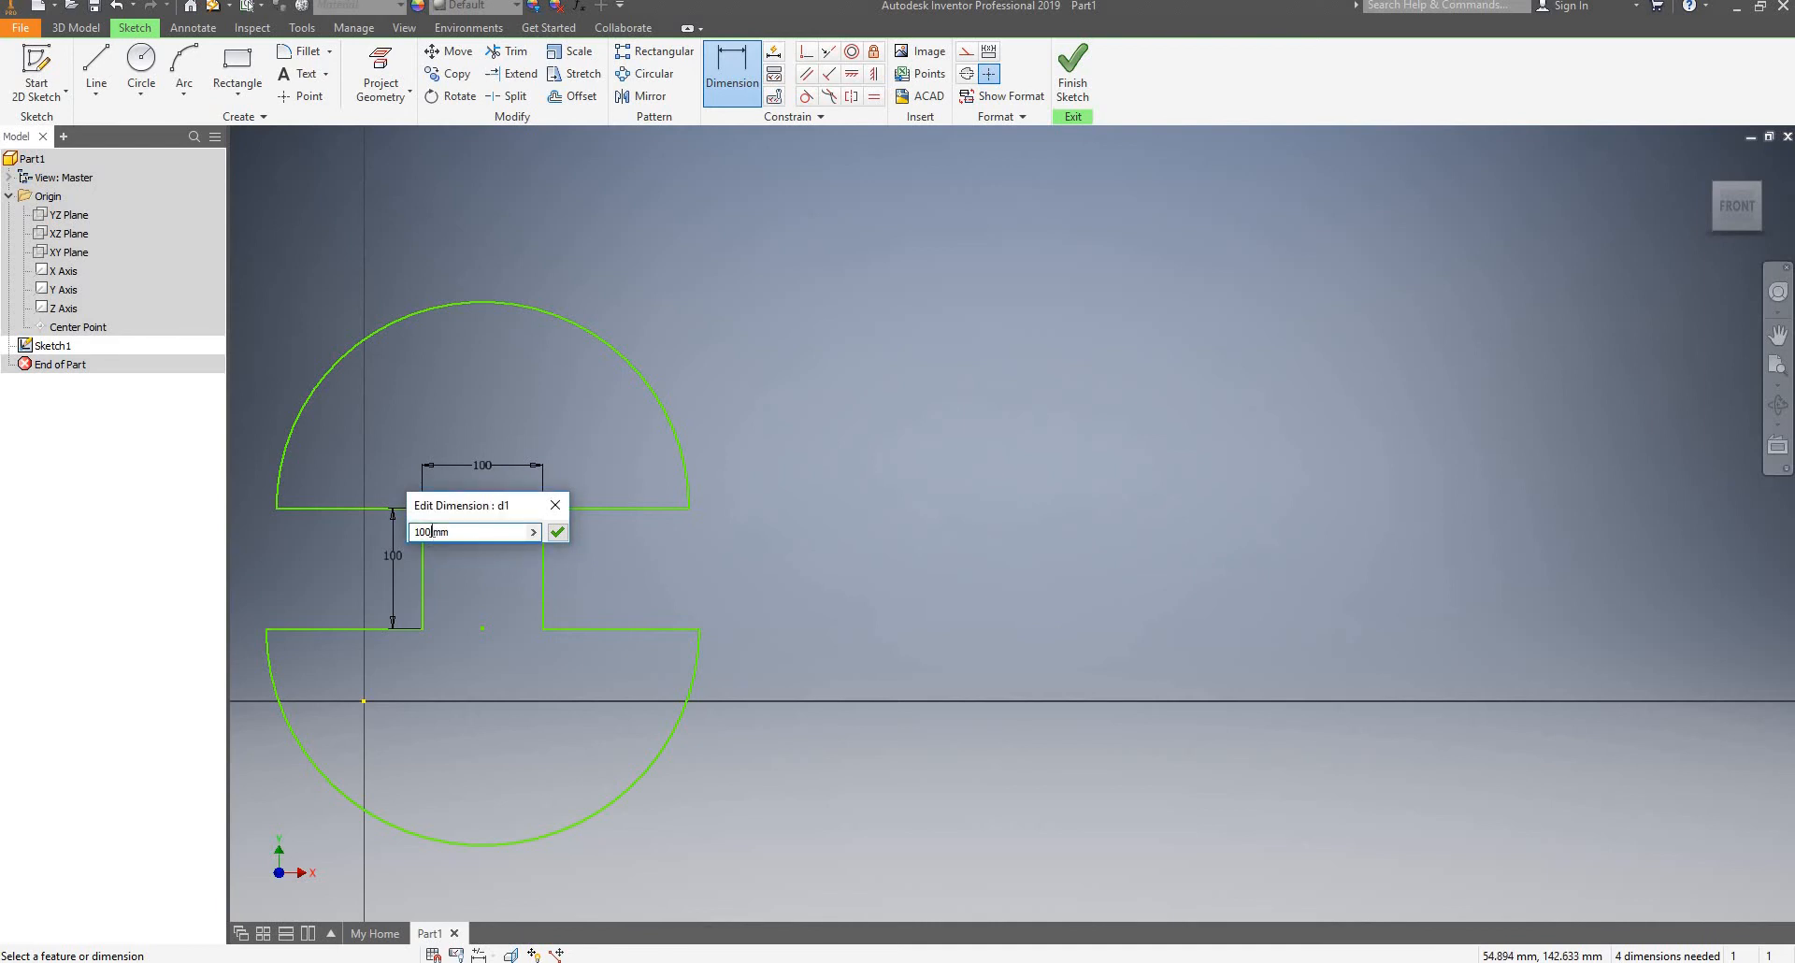
{"action": "type", "text": "0"}
{"action": "key", "text": "Return"}
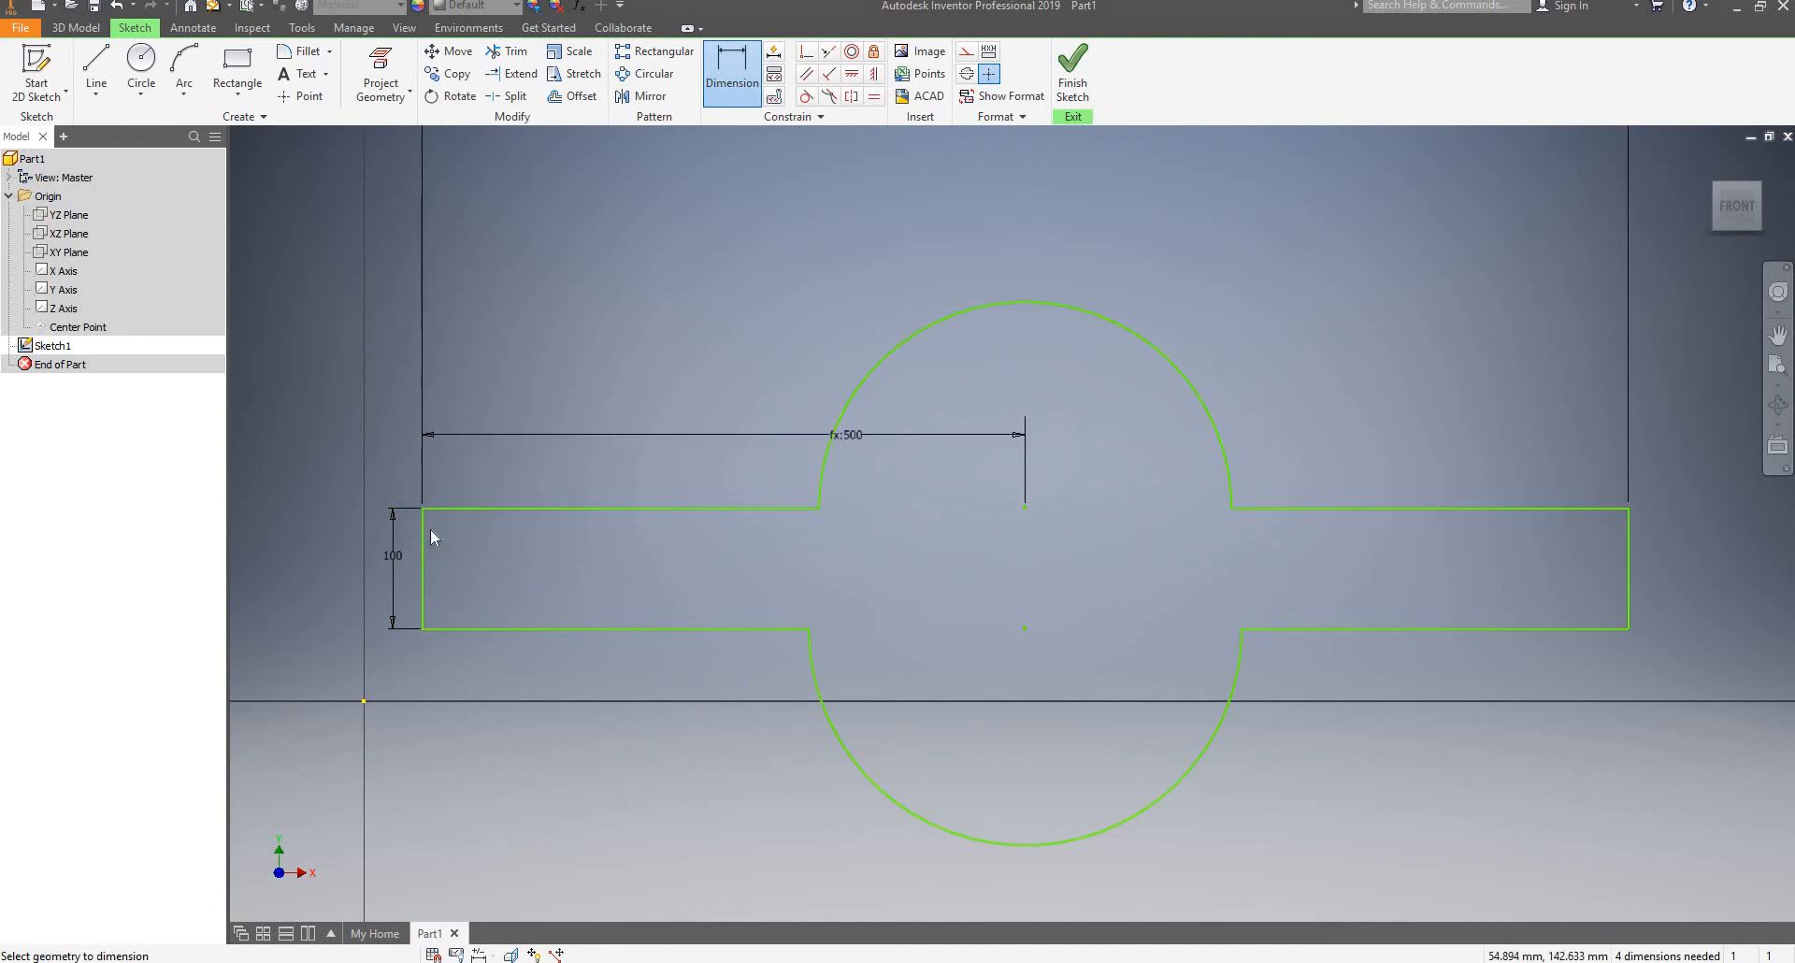
{"action": "scroll", "coordinate": [430, 529], "scroll_direction": "up", "scroll_amount": 5}
{"action": "scroll", "coordinate": [540, 473], "scroll_direction": "down", "scroll_amount": 6}
{"action": "scroll", "coordinate": [739, 323], "scroll_direction": "up", "scroll_amount": 3}
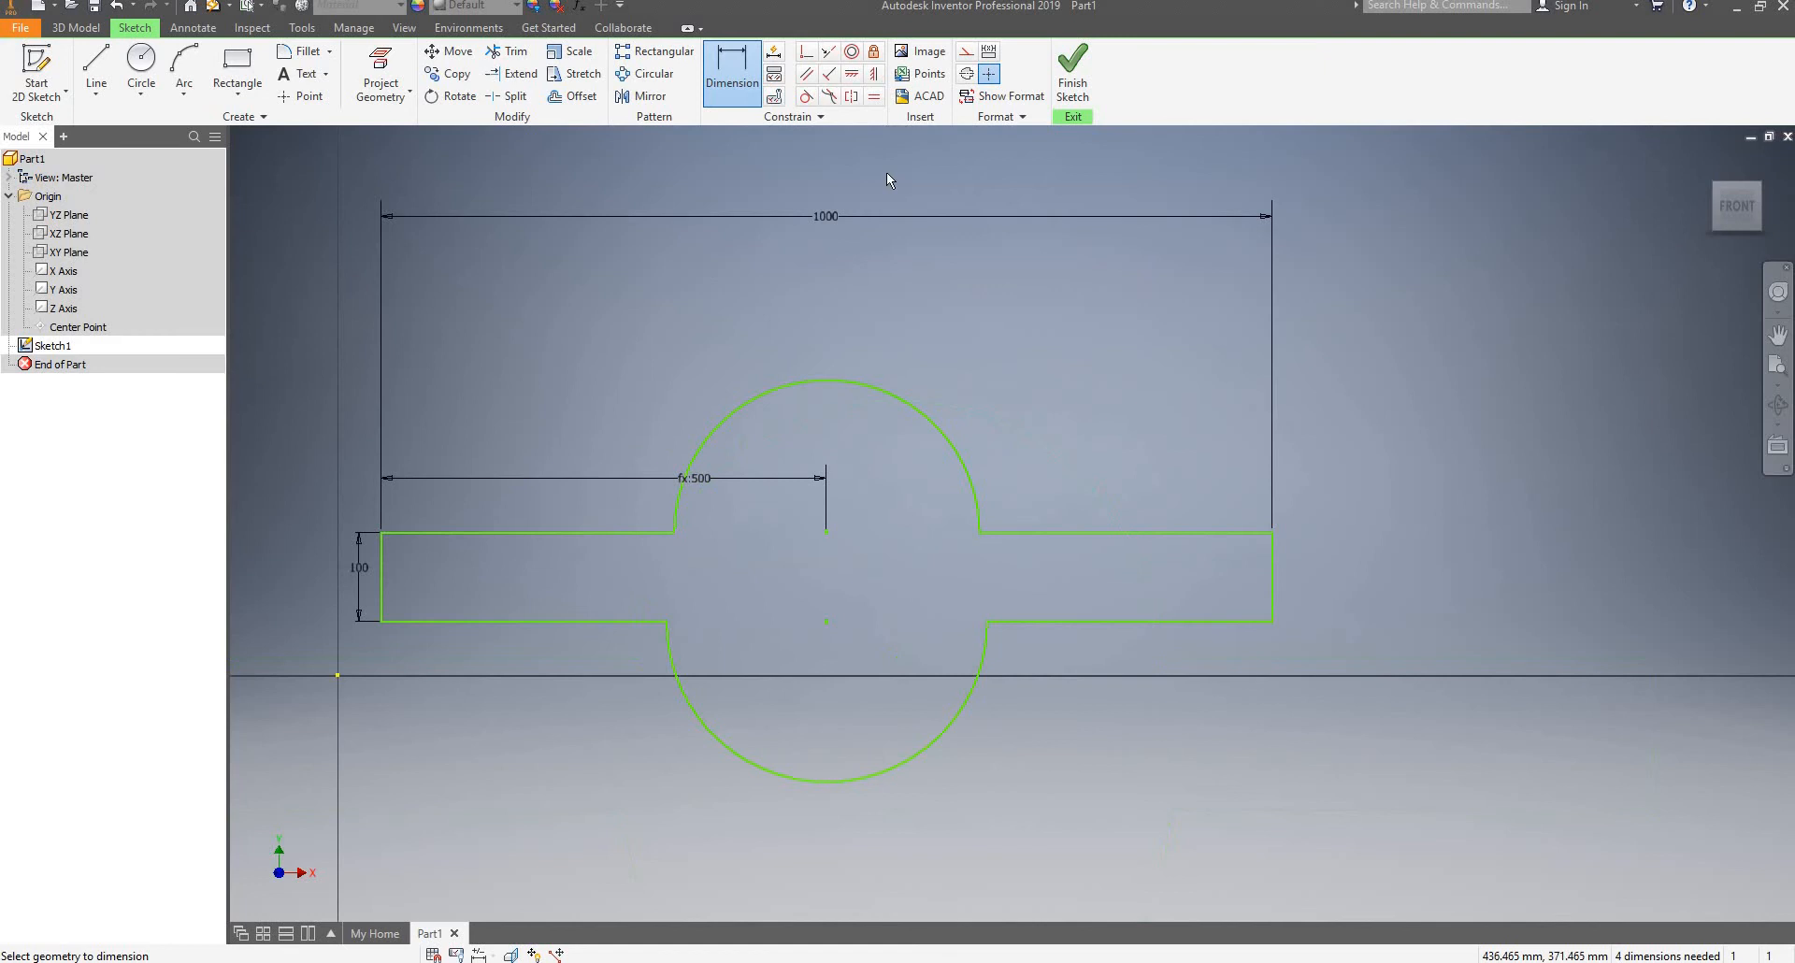
Set the outline's overall width dimension to 700 mm
{"action": "double_click", "coordinate": [840, 216]}
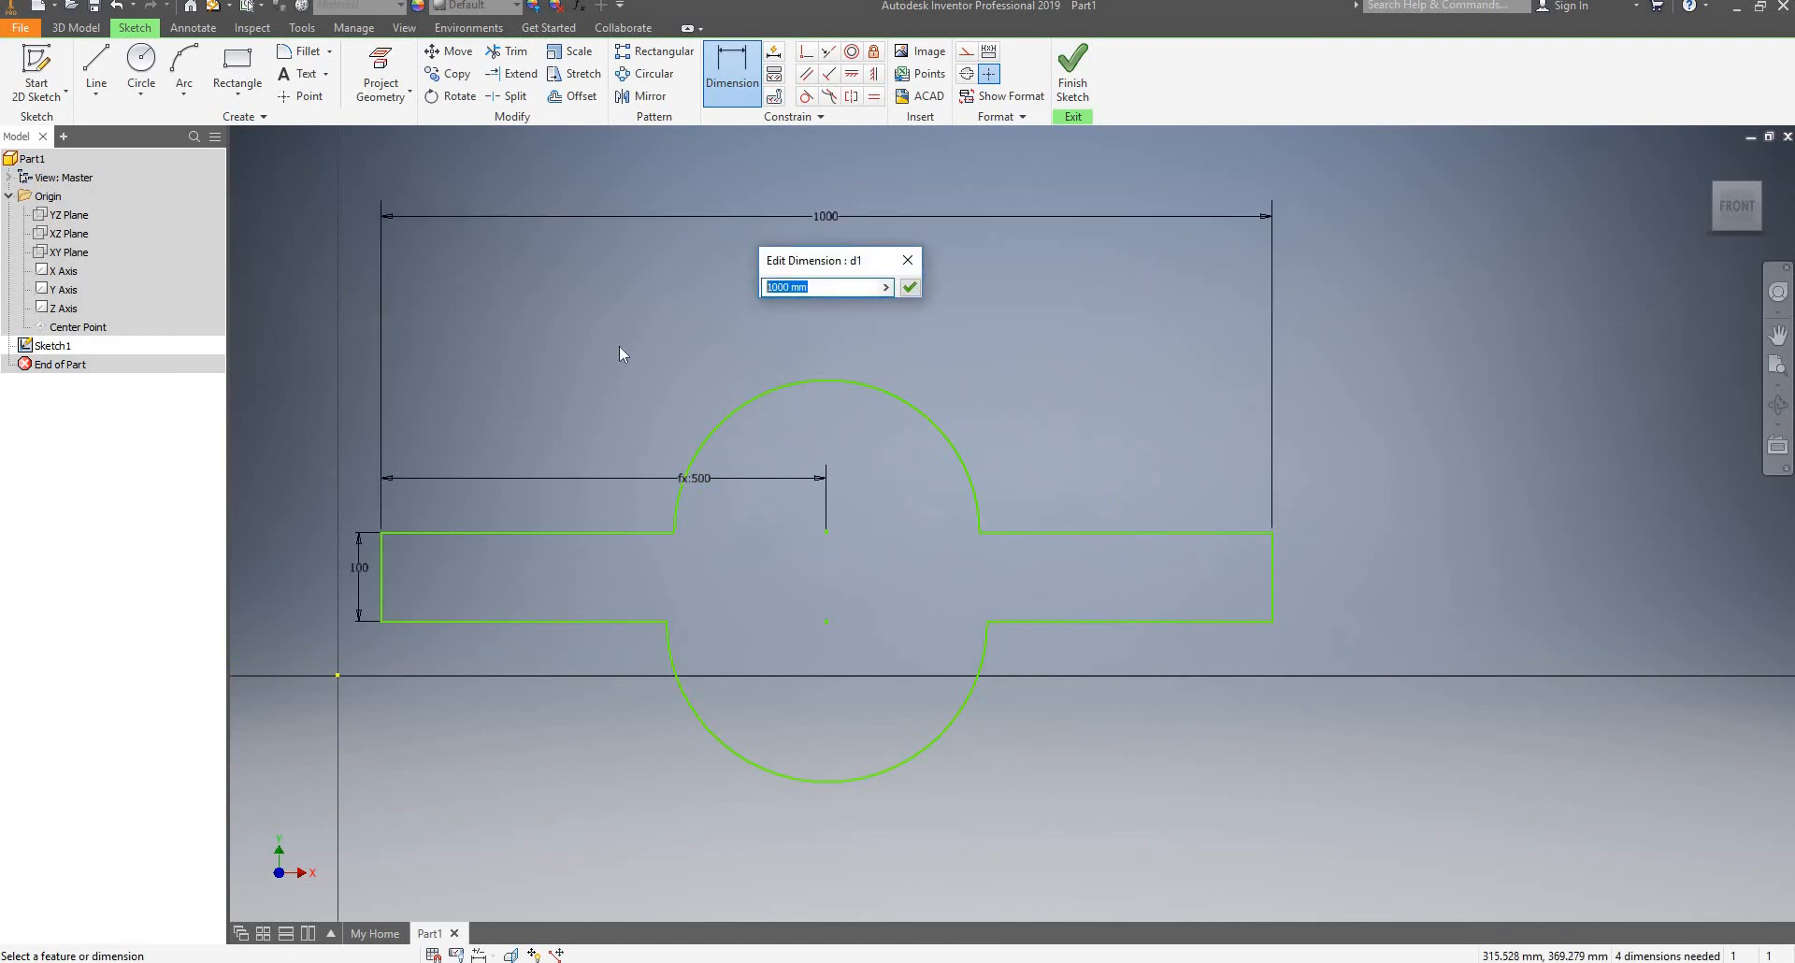
{"action": "type", "text": "700"}
{"action": "key", "text": "Return"}
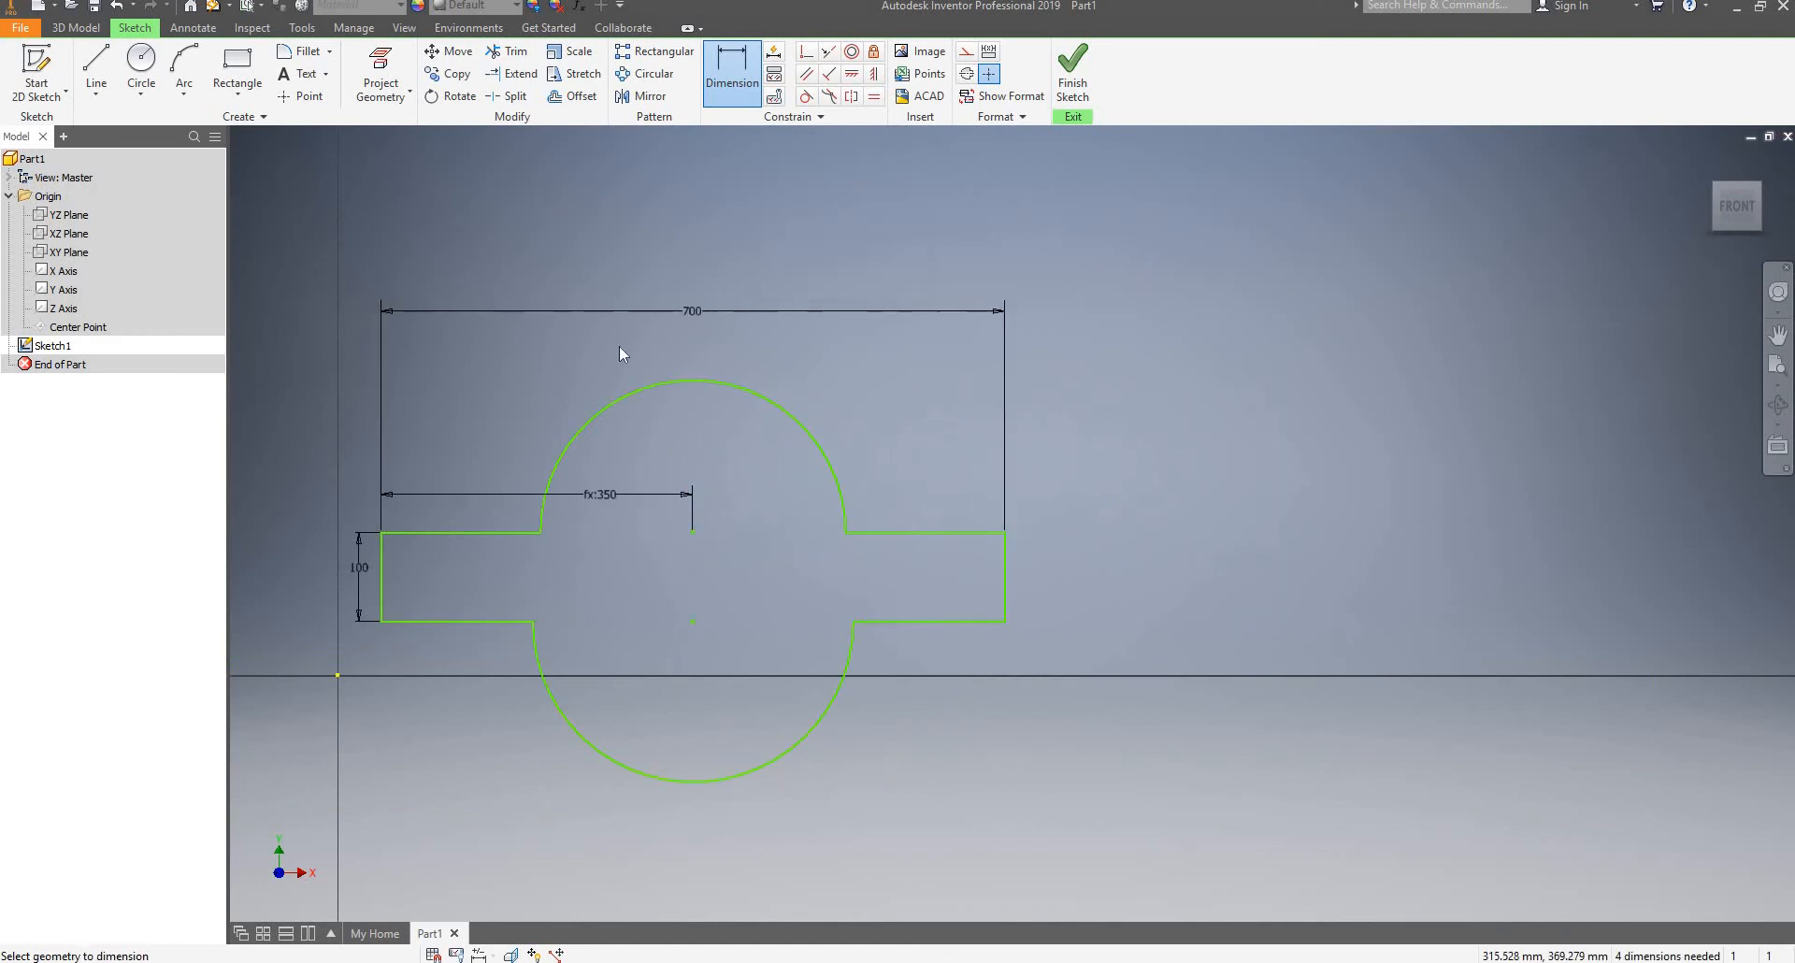
{"action": "scroll", "coordinate": [624, 552], "scroll_direction": "up", "scroll_amount": 3}
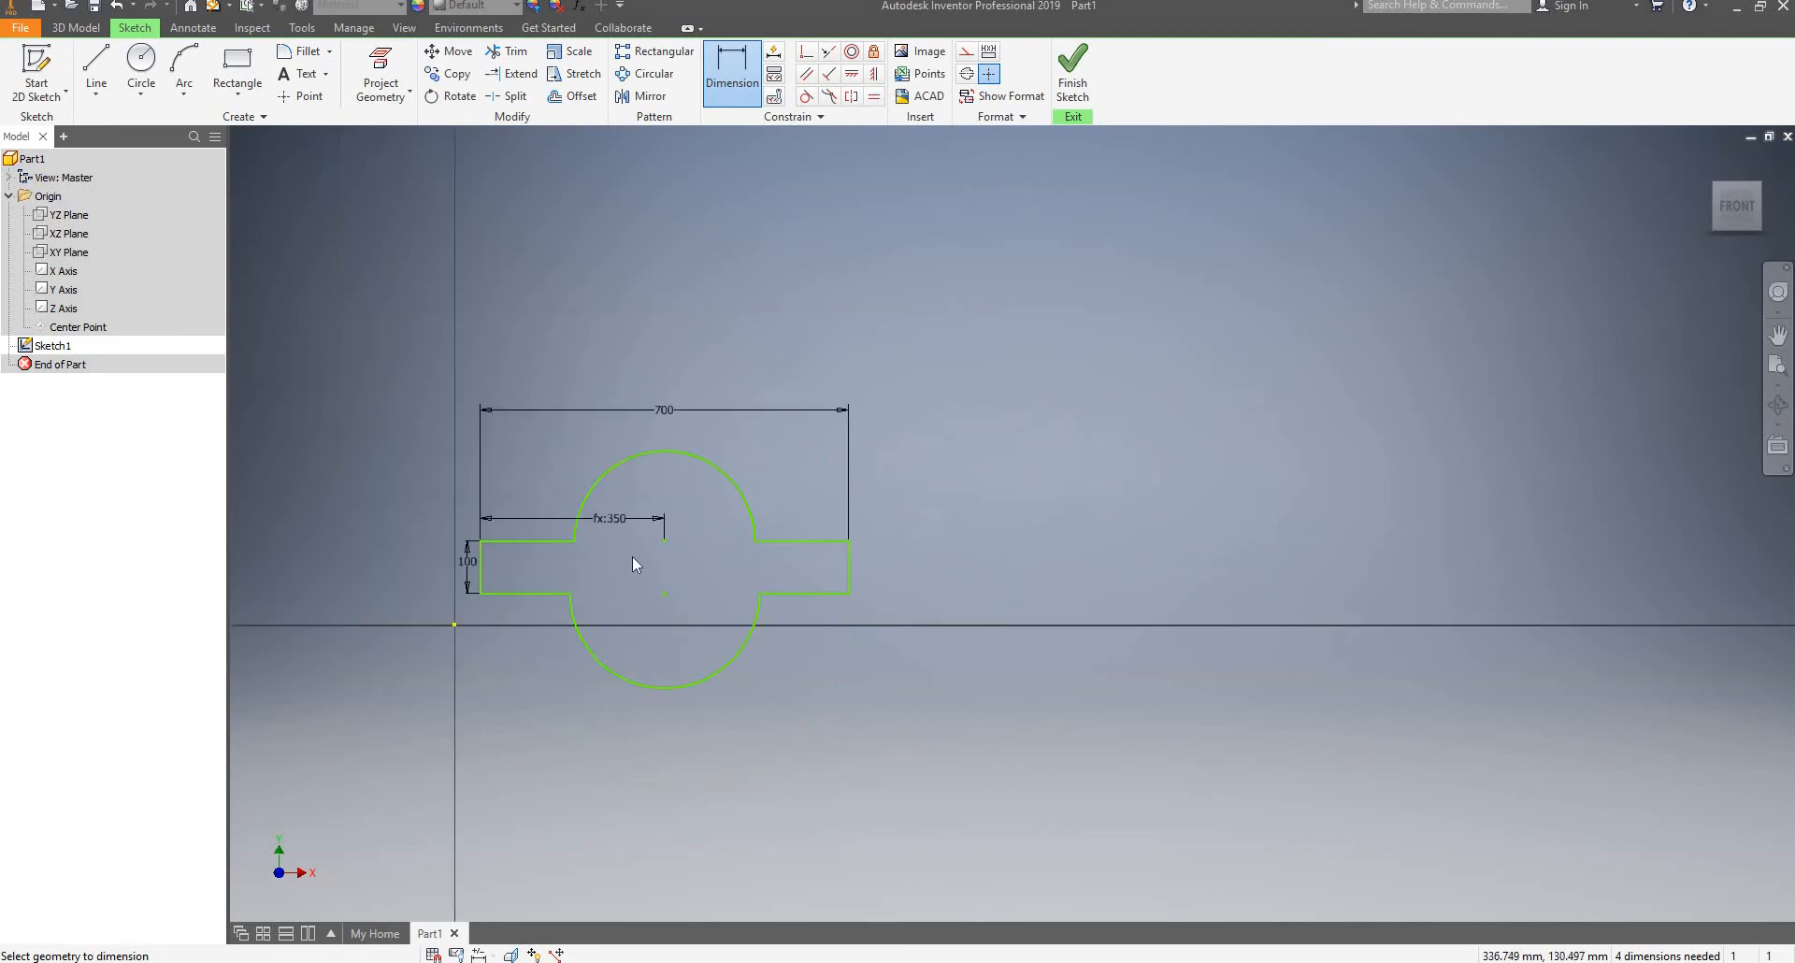
{"action": "scroll", "coordinate": [632, 557], "scroll_direction": "down", "scroll_amount": 4}
{"action": "scroll", "coordinate": [632, 557], "scroll_direction": "up", "scroll_amount": 3}
{"action": "scroll", "coordinate": [641, 556], "scroll_direction": "down", "scroll_amount": 5}
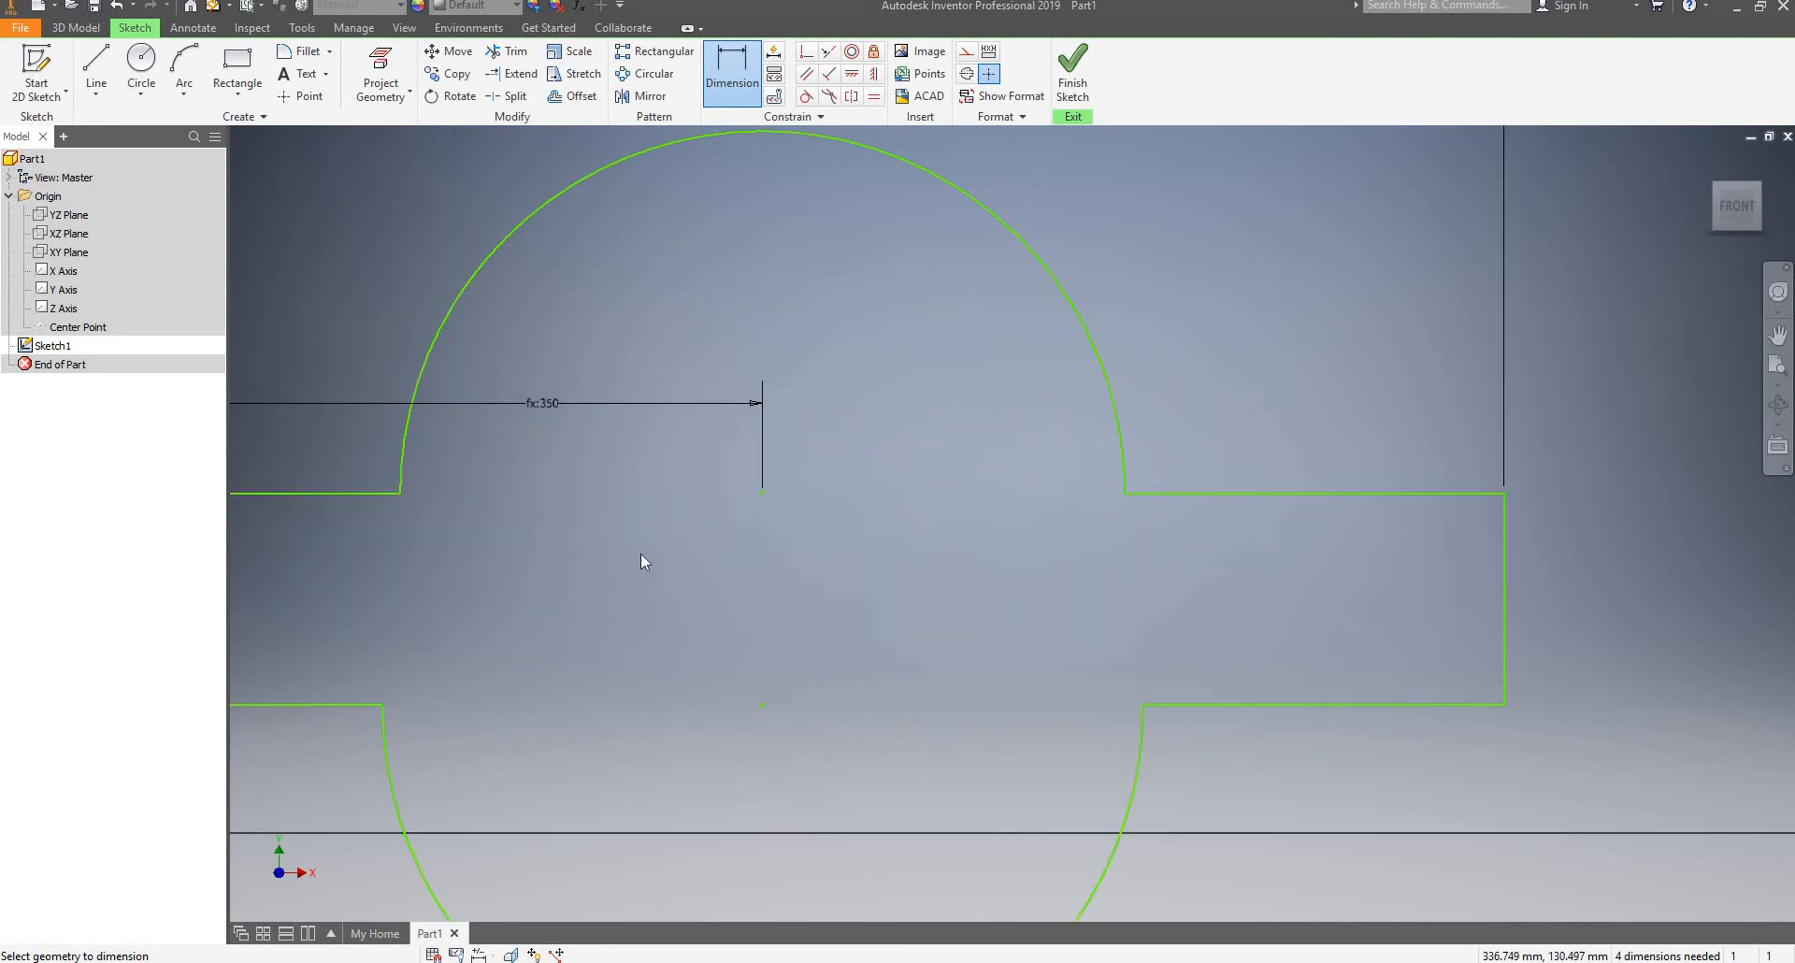
{"action": "scroll", "coordinate": [679, 530], "scroll_direction": "up", "scroll_amount": 2}
{"action": "mouse_move", "coordinate": [679, 530]}
{"action": "middle_mouse_down"}
{"action": "mouse_move", "coordinate": [851, 491]}
{"action": "mouse_move", "coordinate": [825, 535]}
{"action": "middle_mouse_up"}
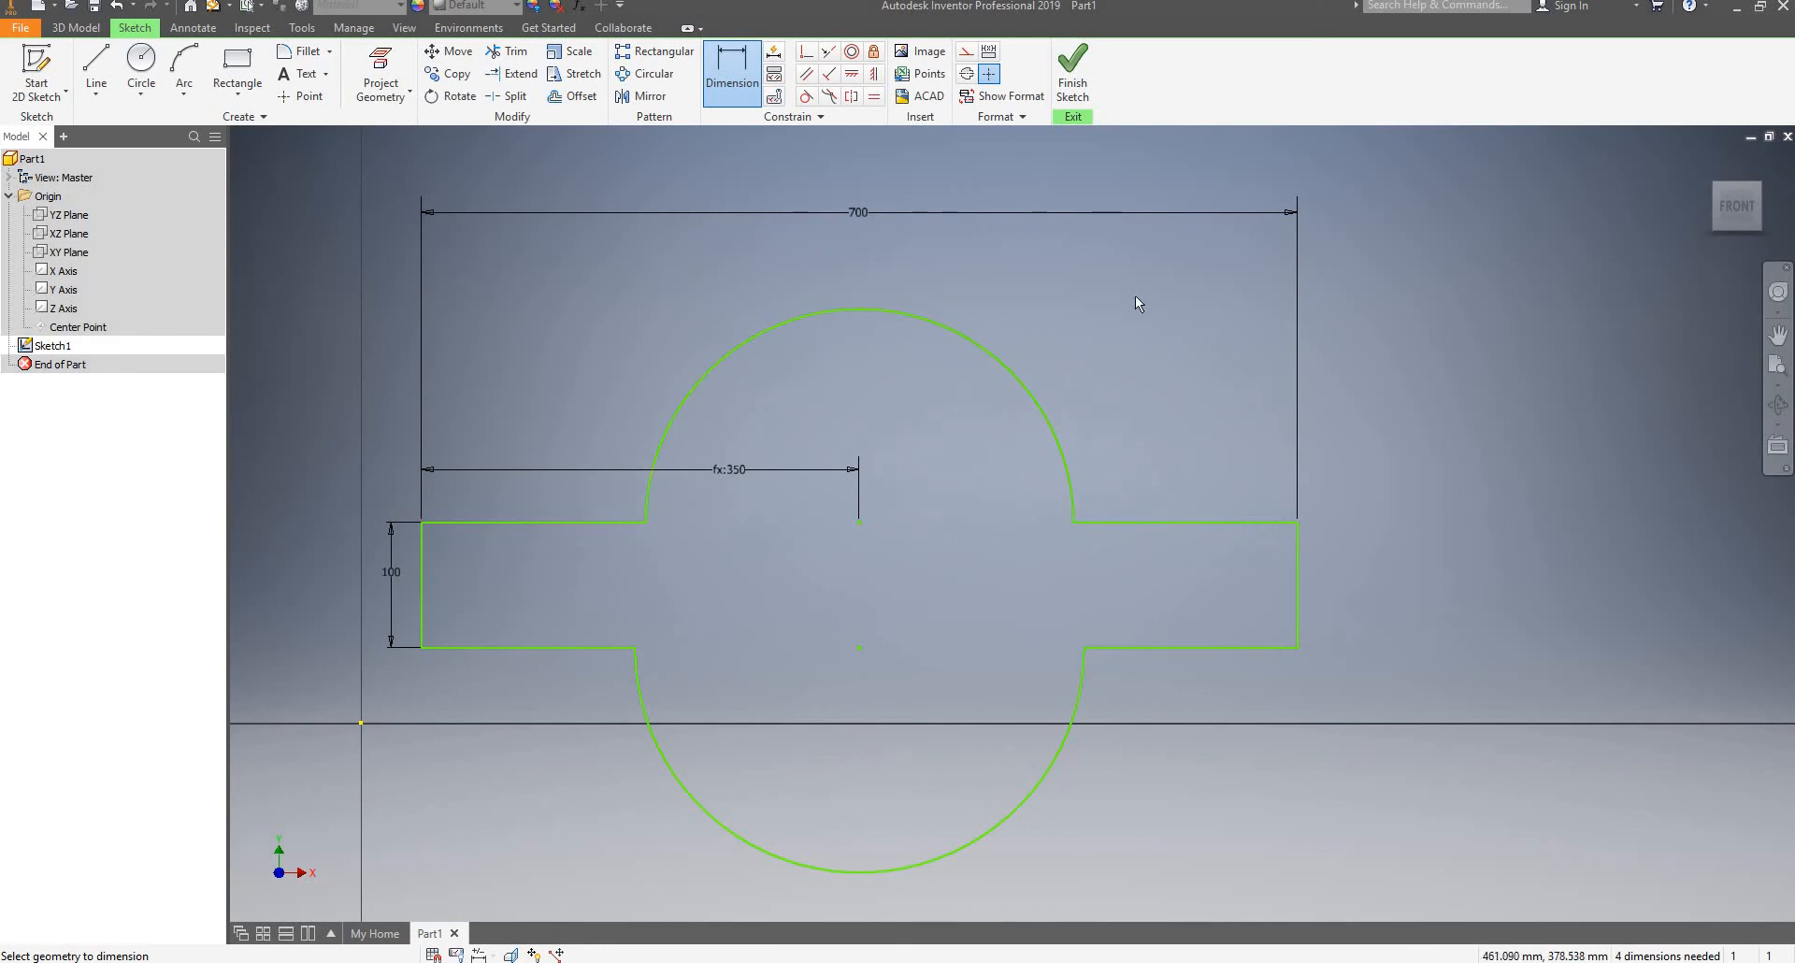
Shrink the upper arc freehand and dimension its radius as 50 mm
{"action": "key", "text": "Escape"}
{"action": "mouse_move", "coordinate": [1025, 385]}
{"action": "left_mouse_down"}
{"action": "mouse_move", "coordinate": [952, 453]}
{"action": "mouse_move", "coordinate": [886, 445]}
{"action": "mouse_move", "coordinate": [913, 437]}
{"action": "left_mouse_up"}
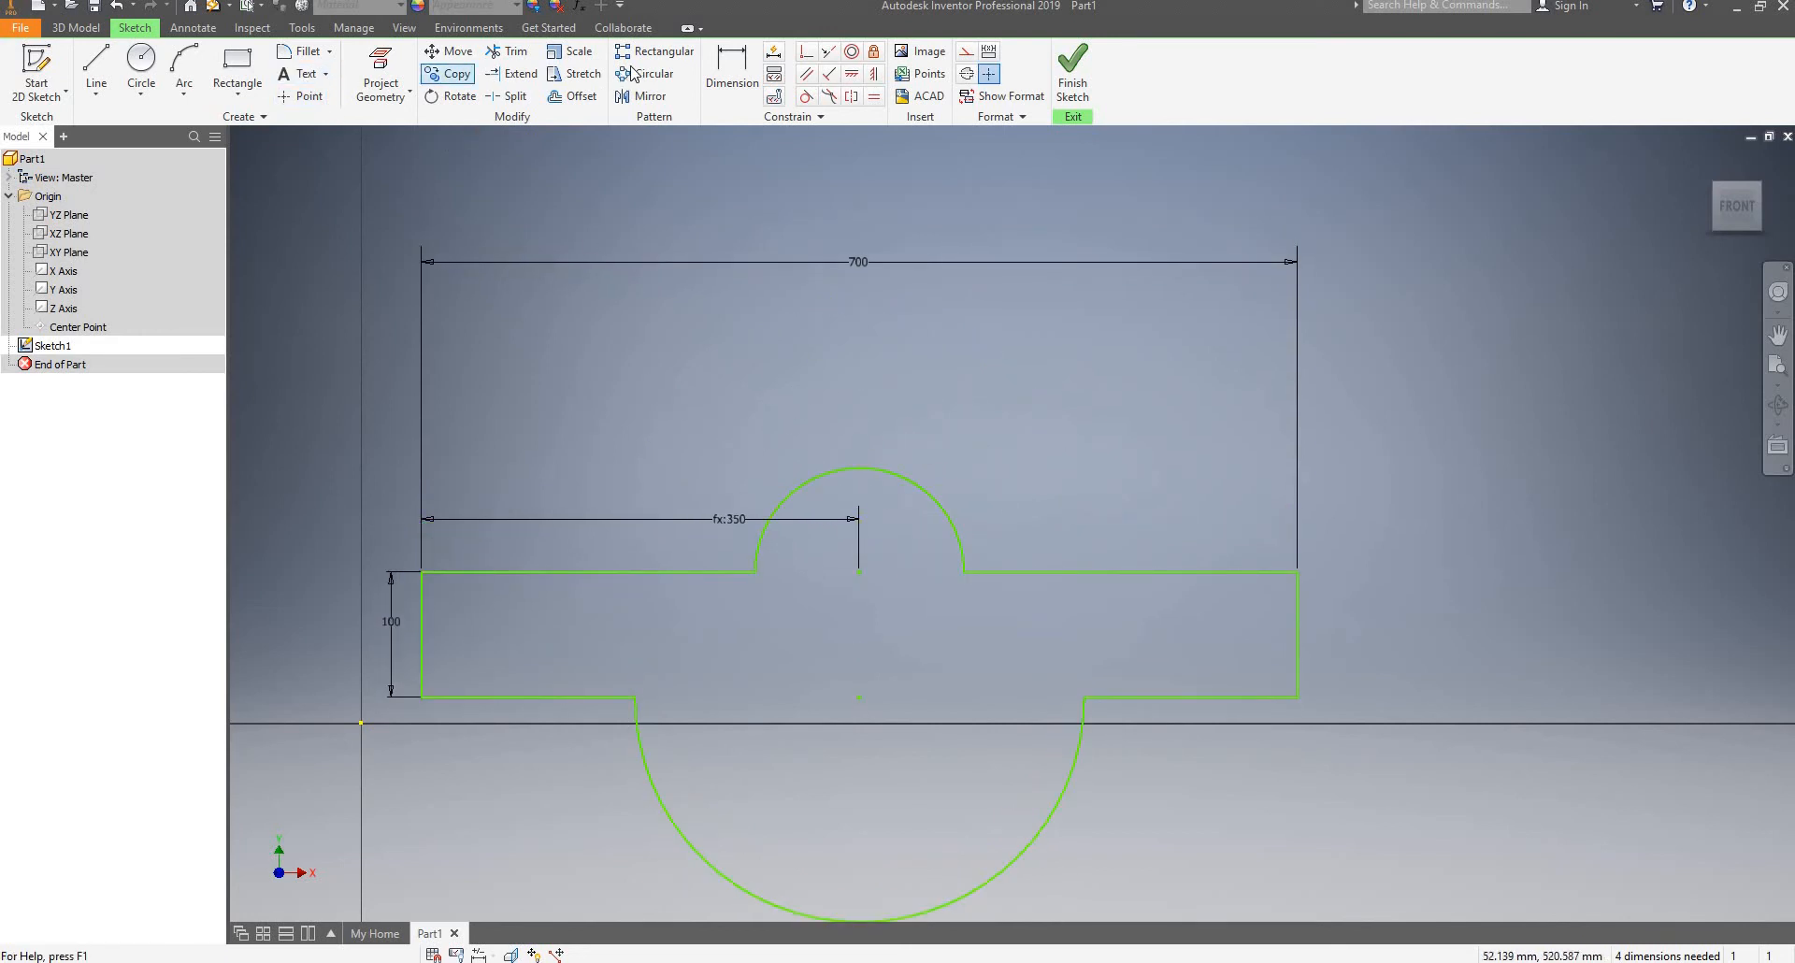
{"action": "left_click", "coordinate": [731, 63]}
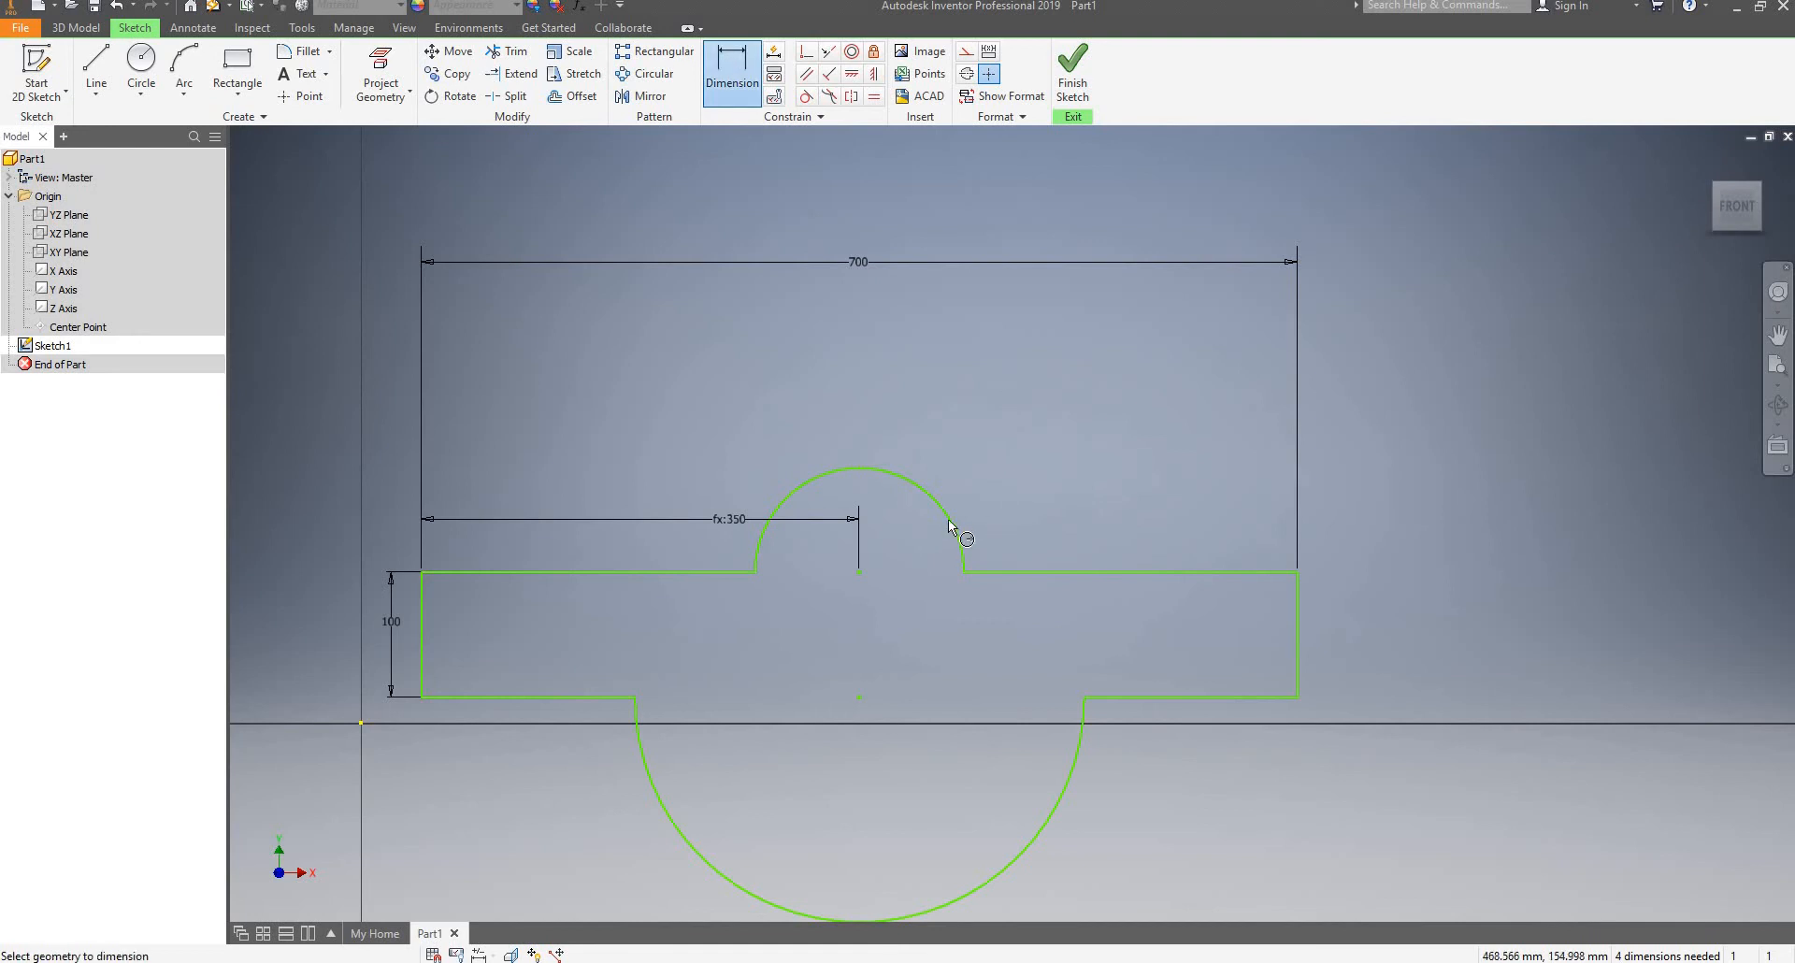
{"action": "left_click", "coordinate": [950, 521]}
{"action": "left_click", "coordinate": [984, 468]}
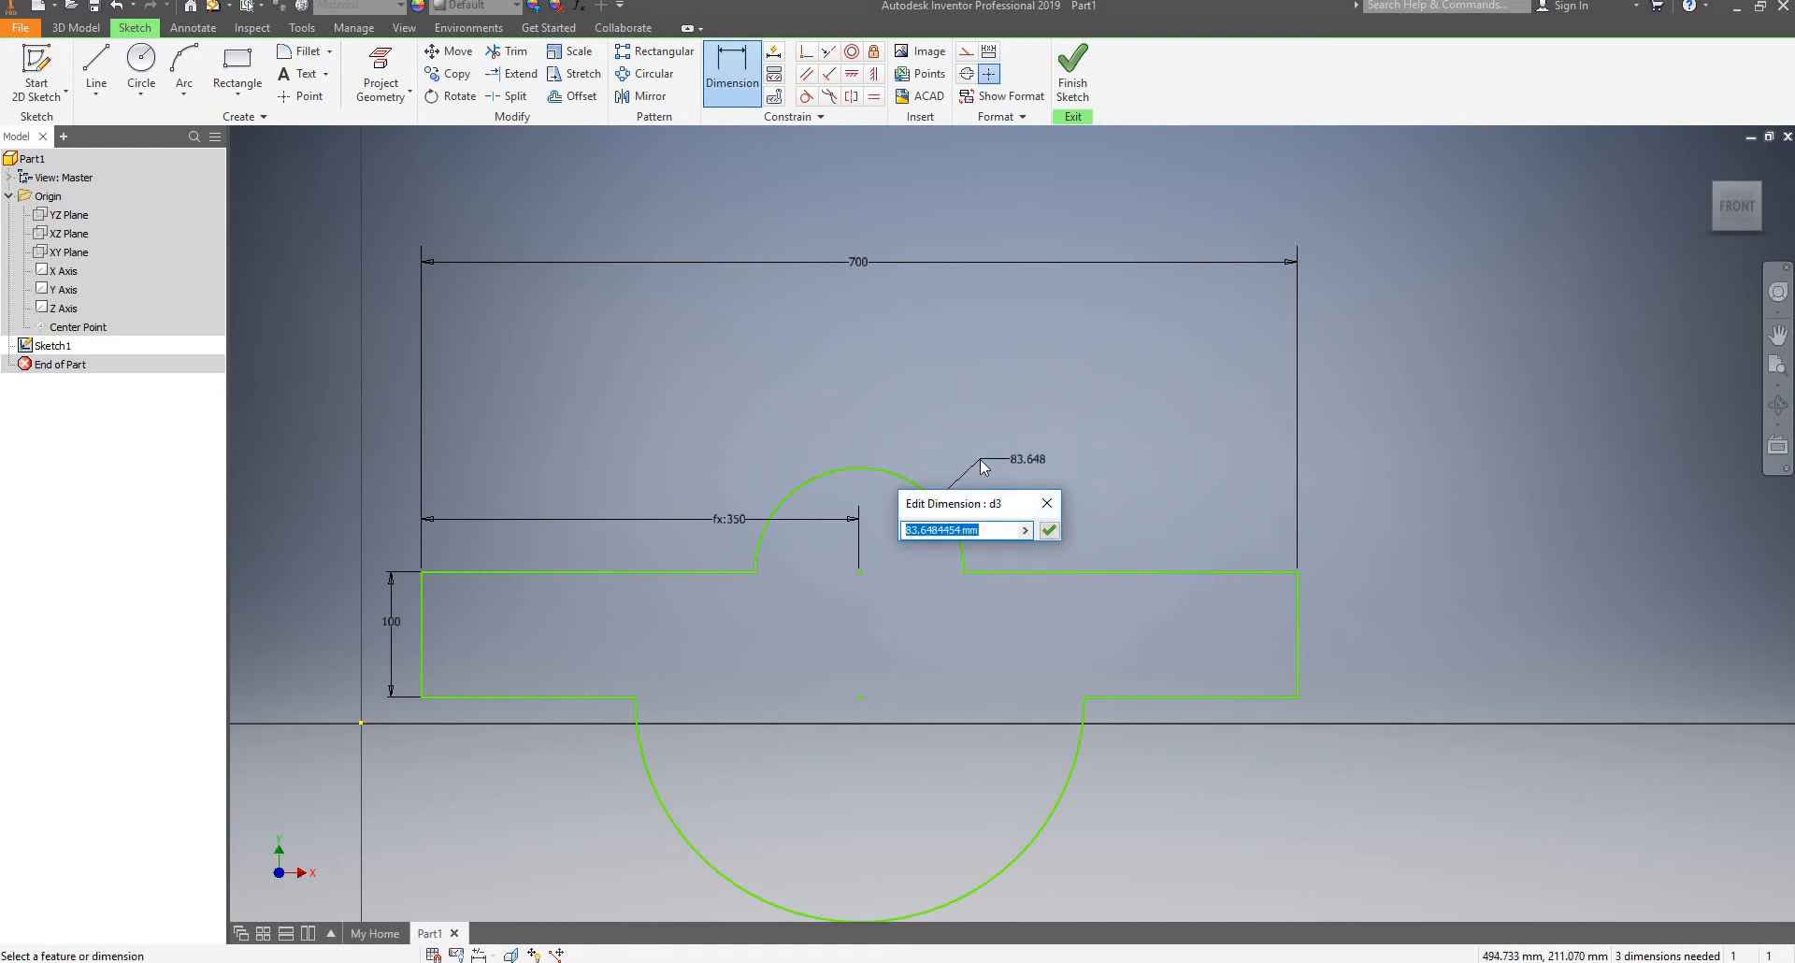
{"action": "type", "text": "50"}
{"action": "key", "text": "Return"}
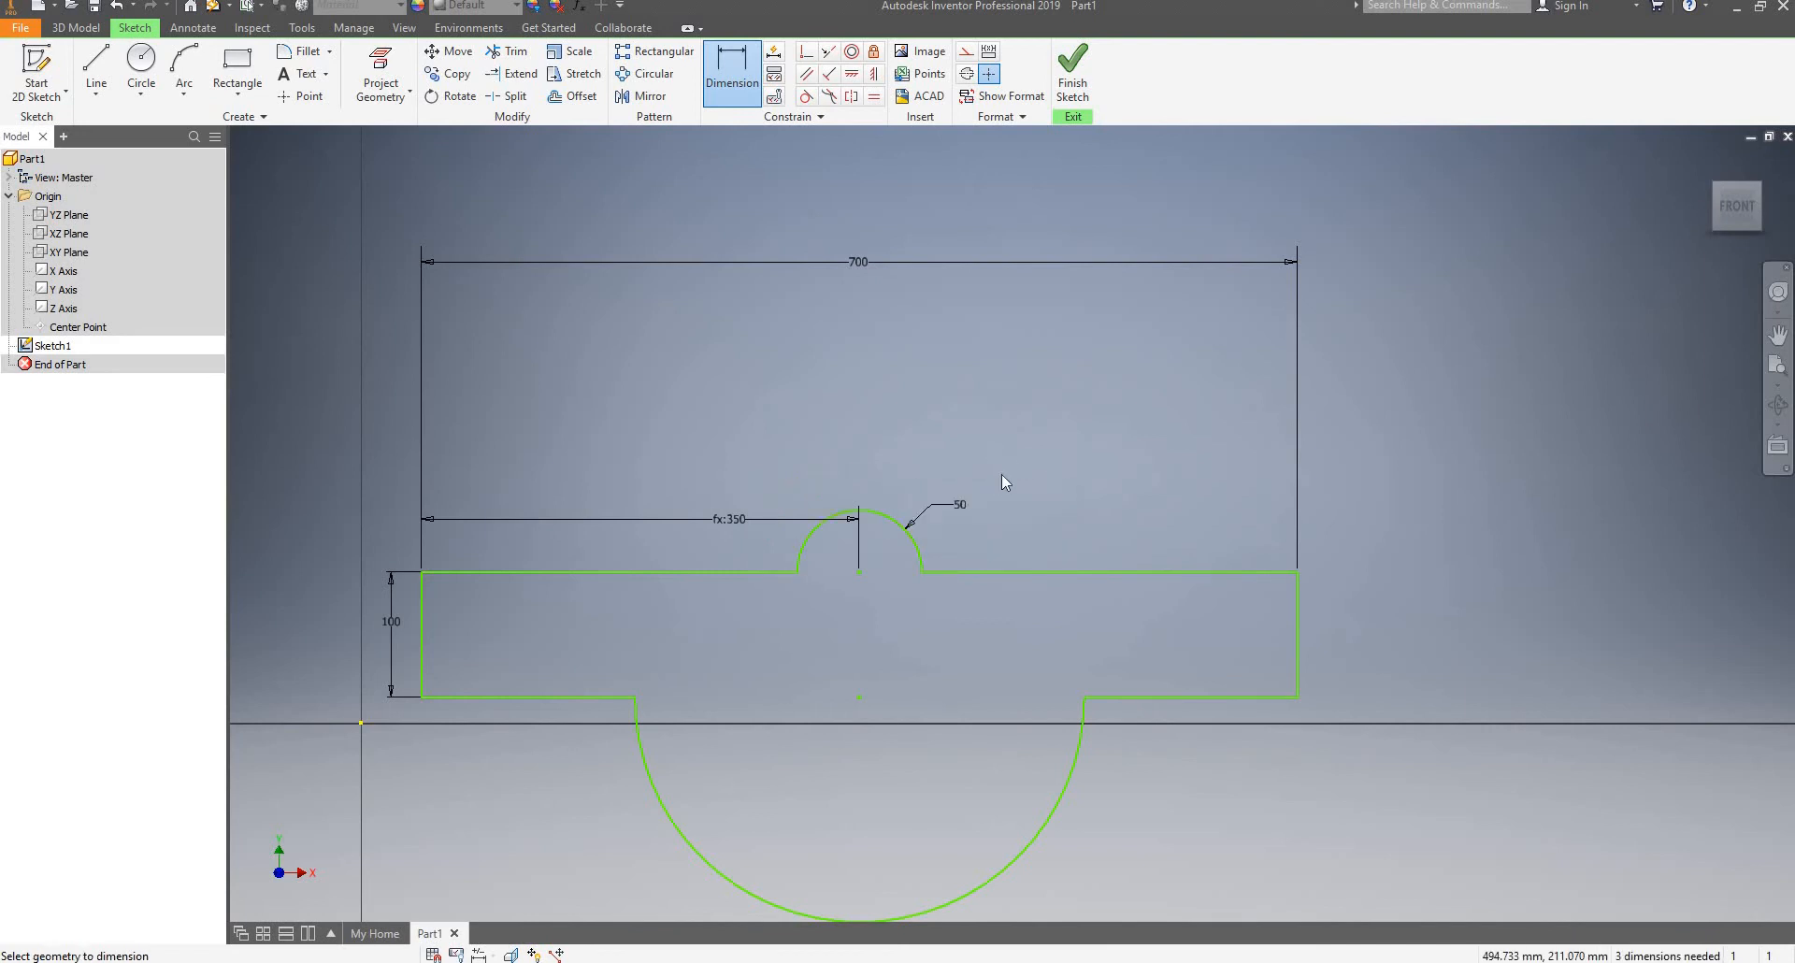
{"action": "scroll", "coordinate": [978, 493], "scroll_direction": "up", "scroll_amount": 2}
{"action": "scroll", "coordinate": [940, 607], "scroll_direction": "down", "scroll_amount": 4}
{"action": "scroll", "coordinate": [962, 483], "scroll_direction": "up", "scroll_amount": 3}
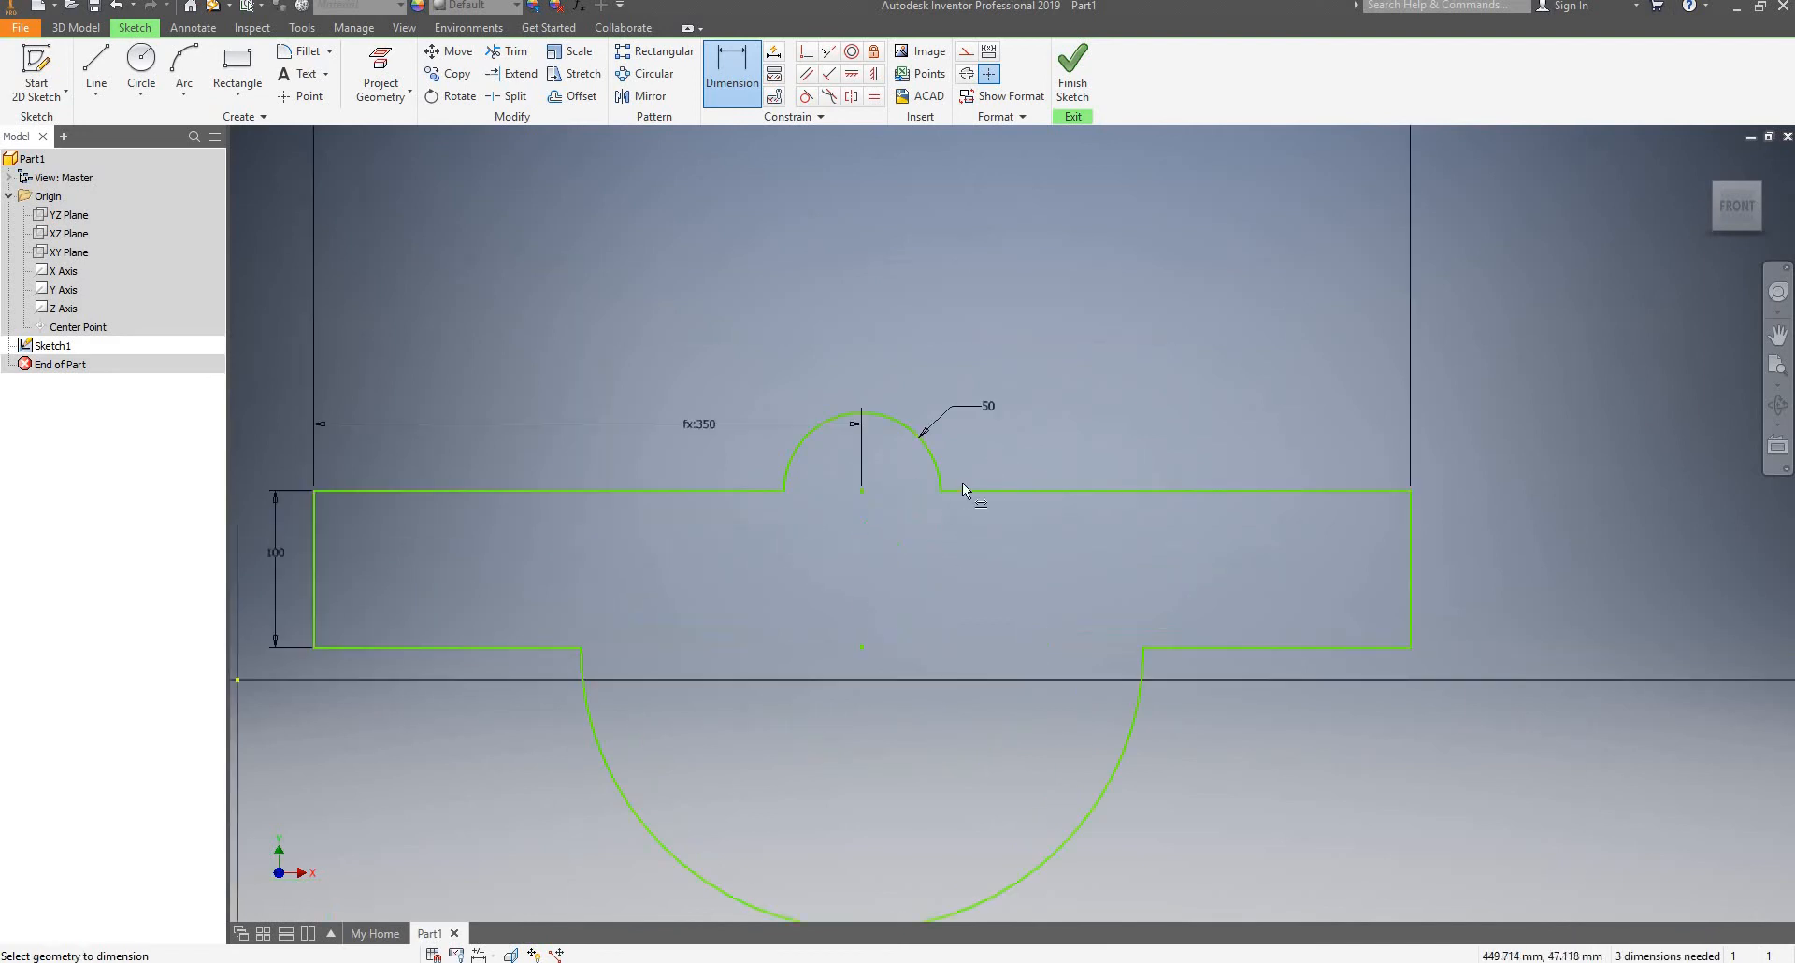
{"action": "scroll", "coordinate": [969, 468], "scroll_direction": "down", "scroll_amount": 2}
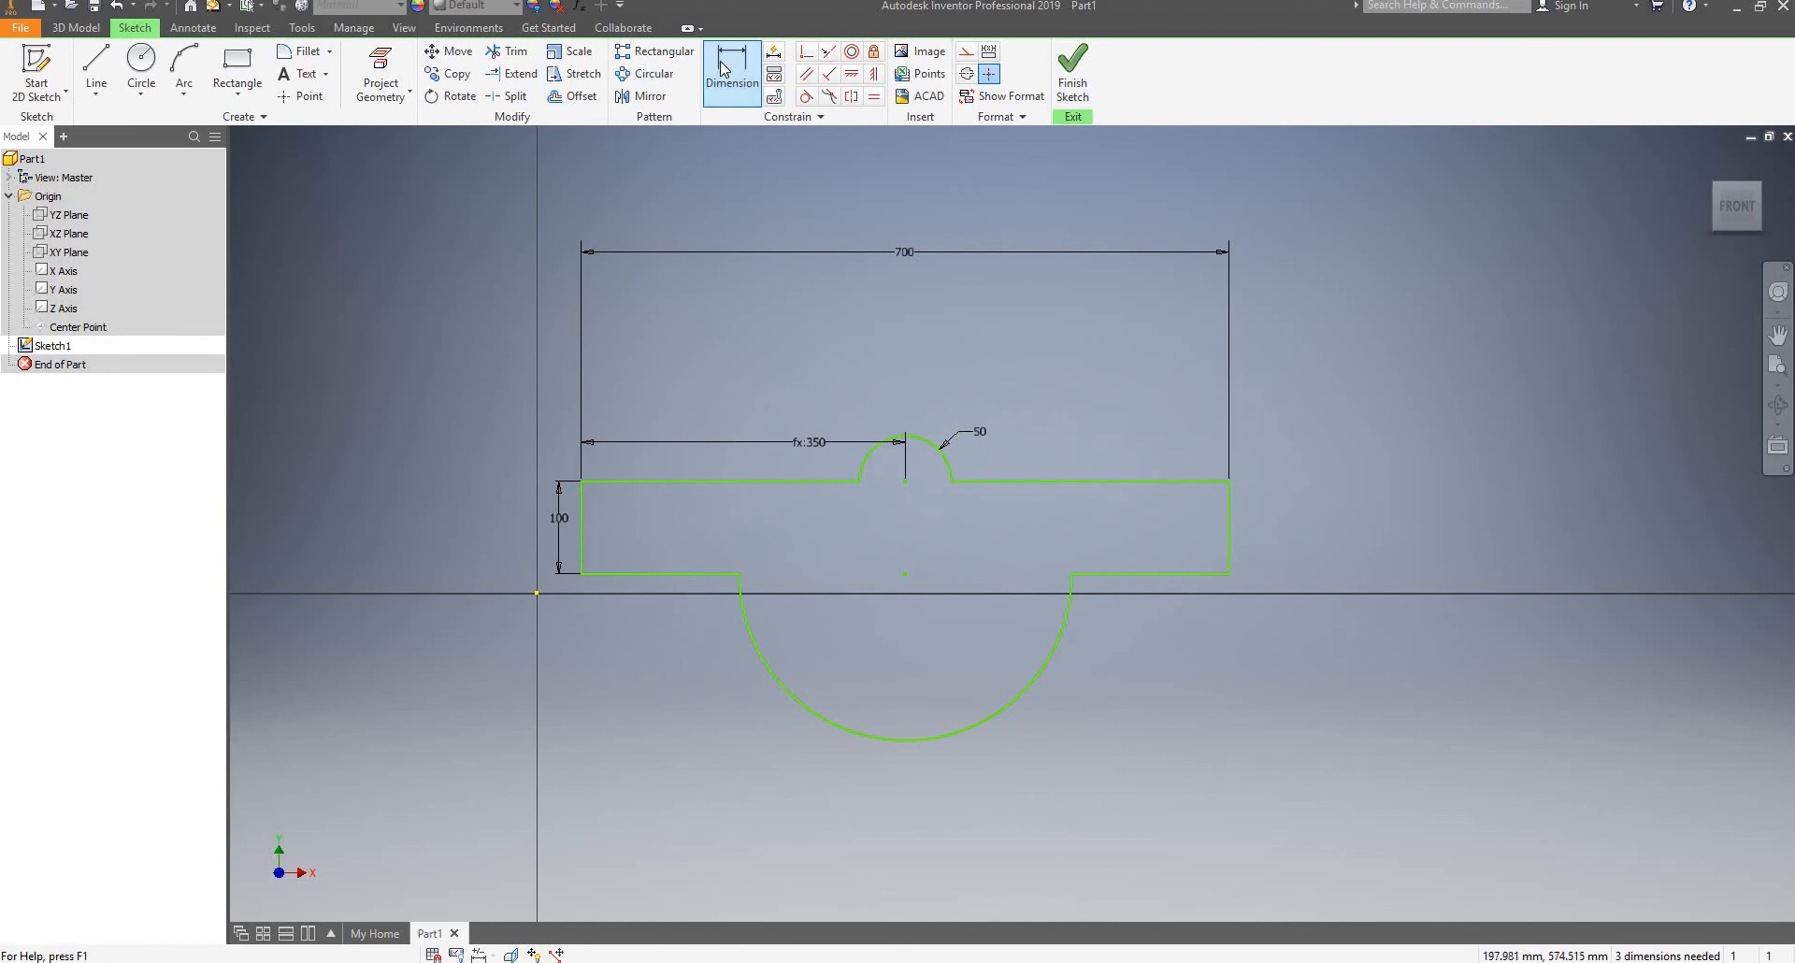
{"action": "key", "text": "Escape"}
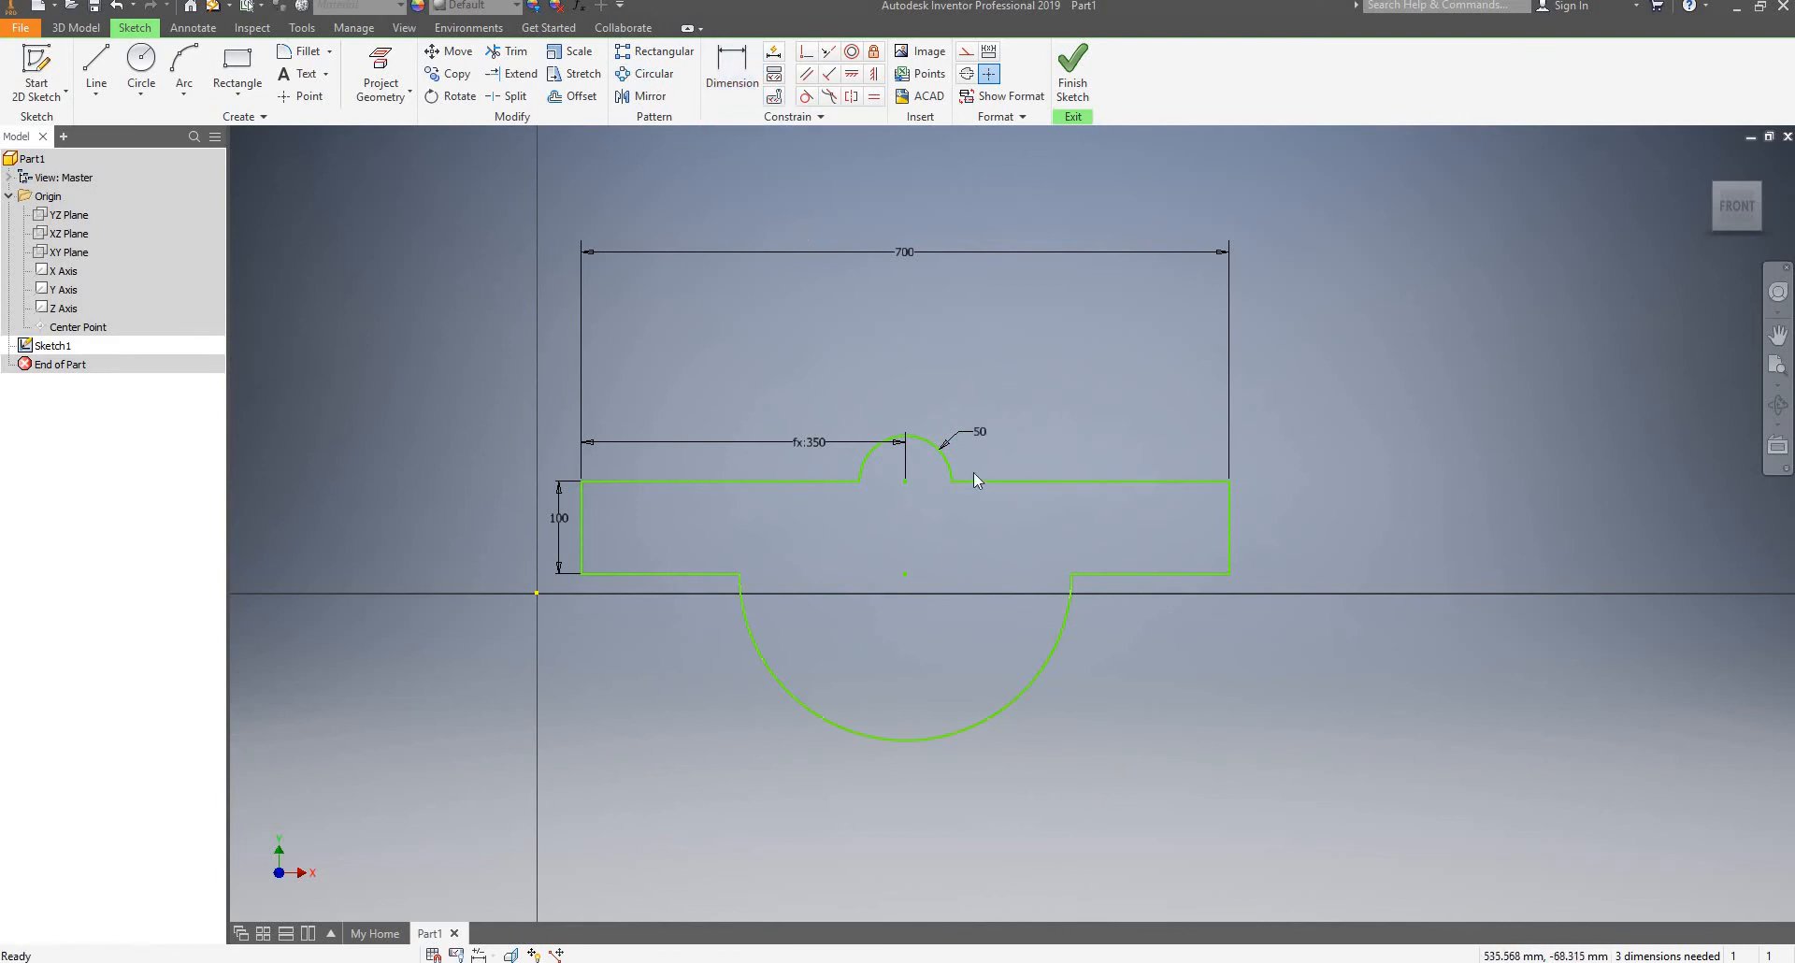
Dimension the lower arc's radius by linking it to the upper arc's radius dimension, d3
{"action": "scroll", "coordinate": [972, 475], "scroll_direction": "up", "scroll_amount": 3}
{"action": "scroll", "coordinate": [972, 475], "scroll_direction": "down", "scroll_amount": 2}
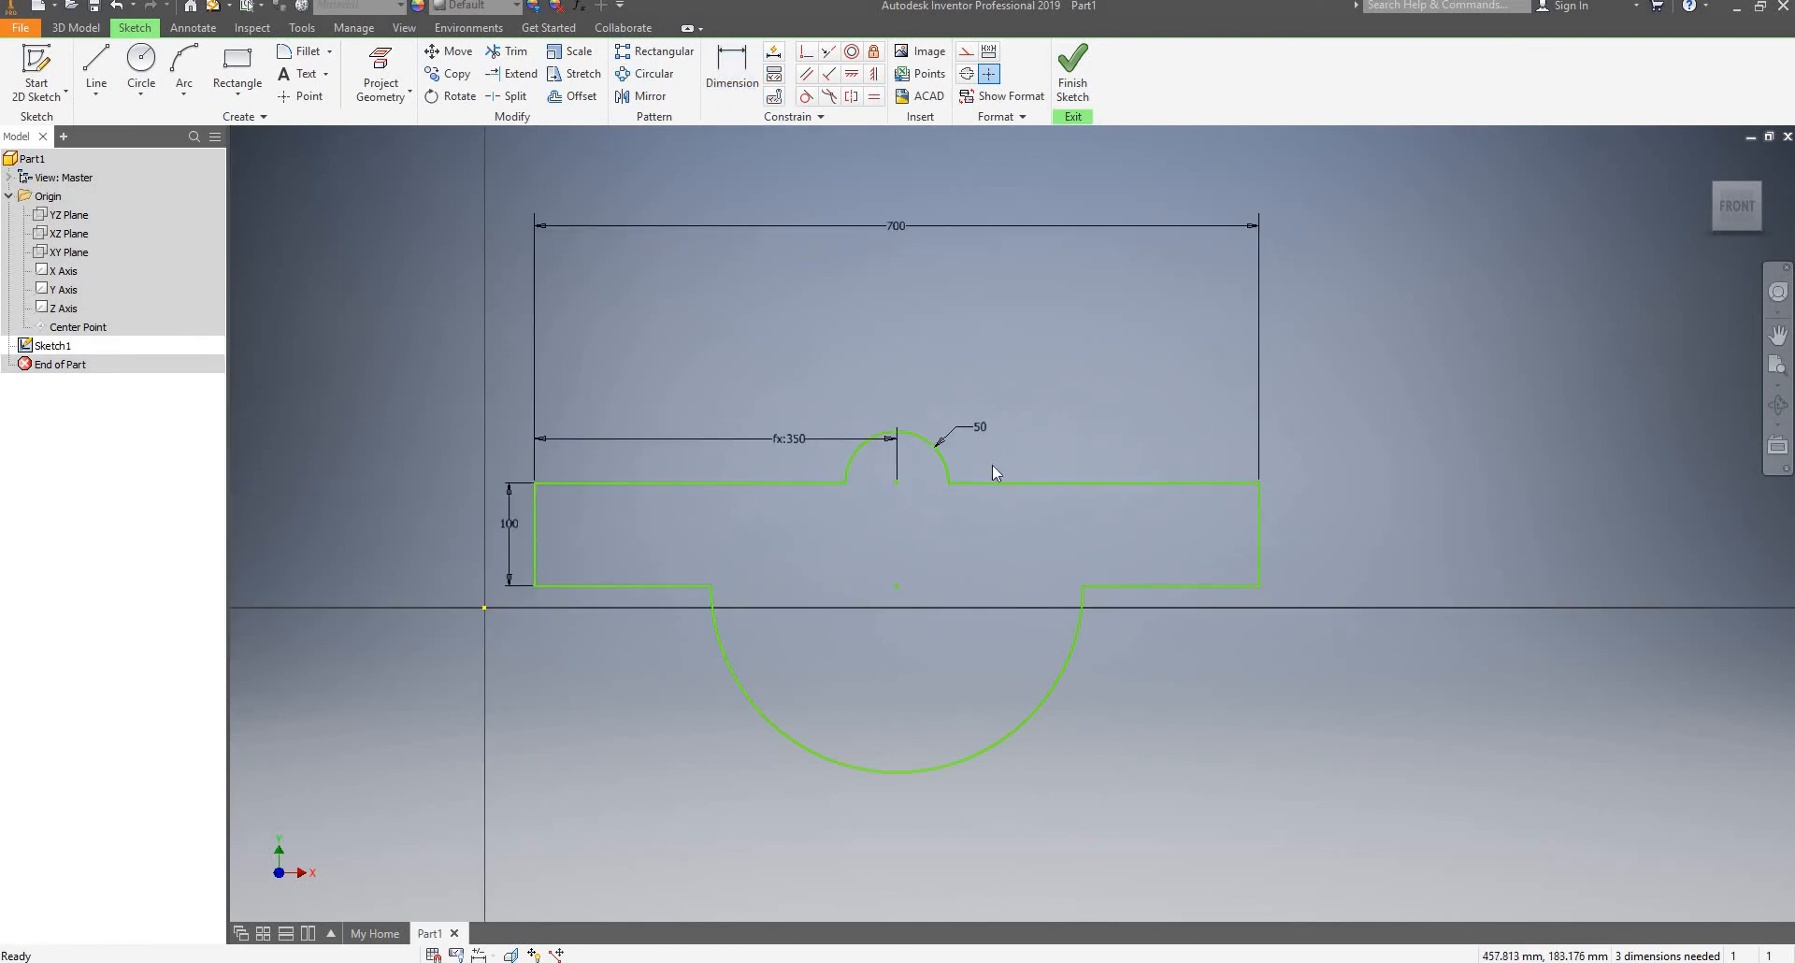
{"action": "key", "text": "d"}
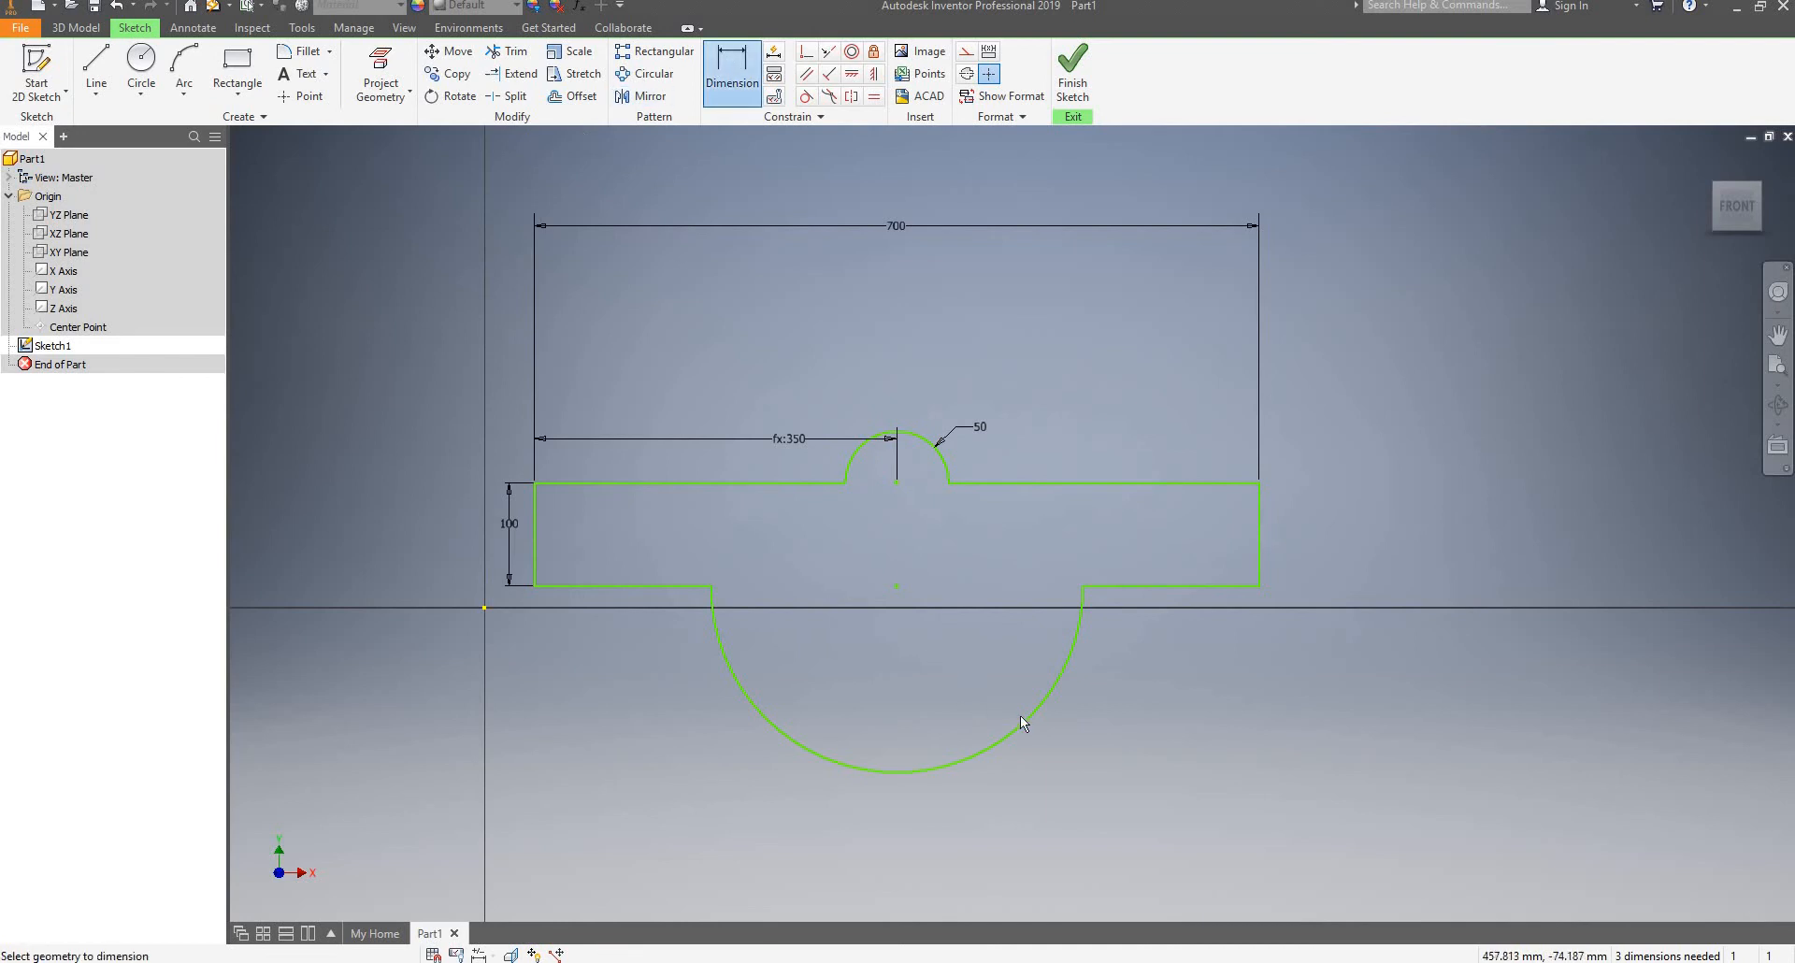
{"action": "left_click", "coordinate": [1066, 694]}
{"action": "left_click", "coordinate": [1153, 687]}
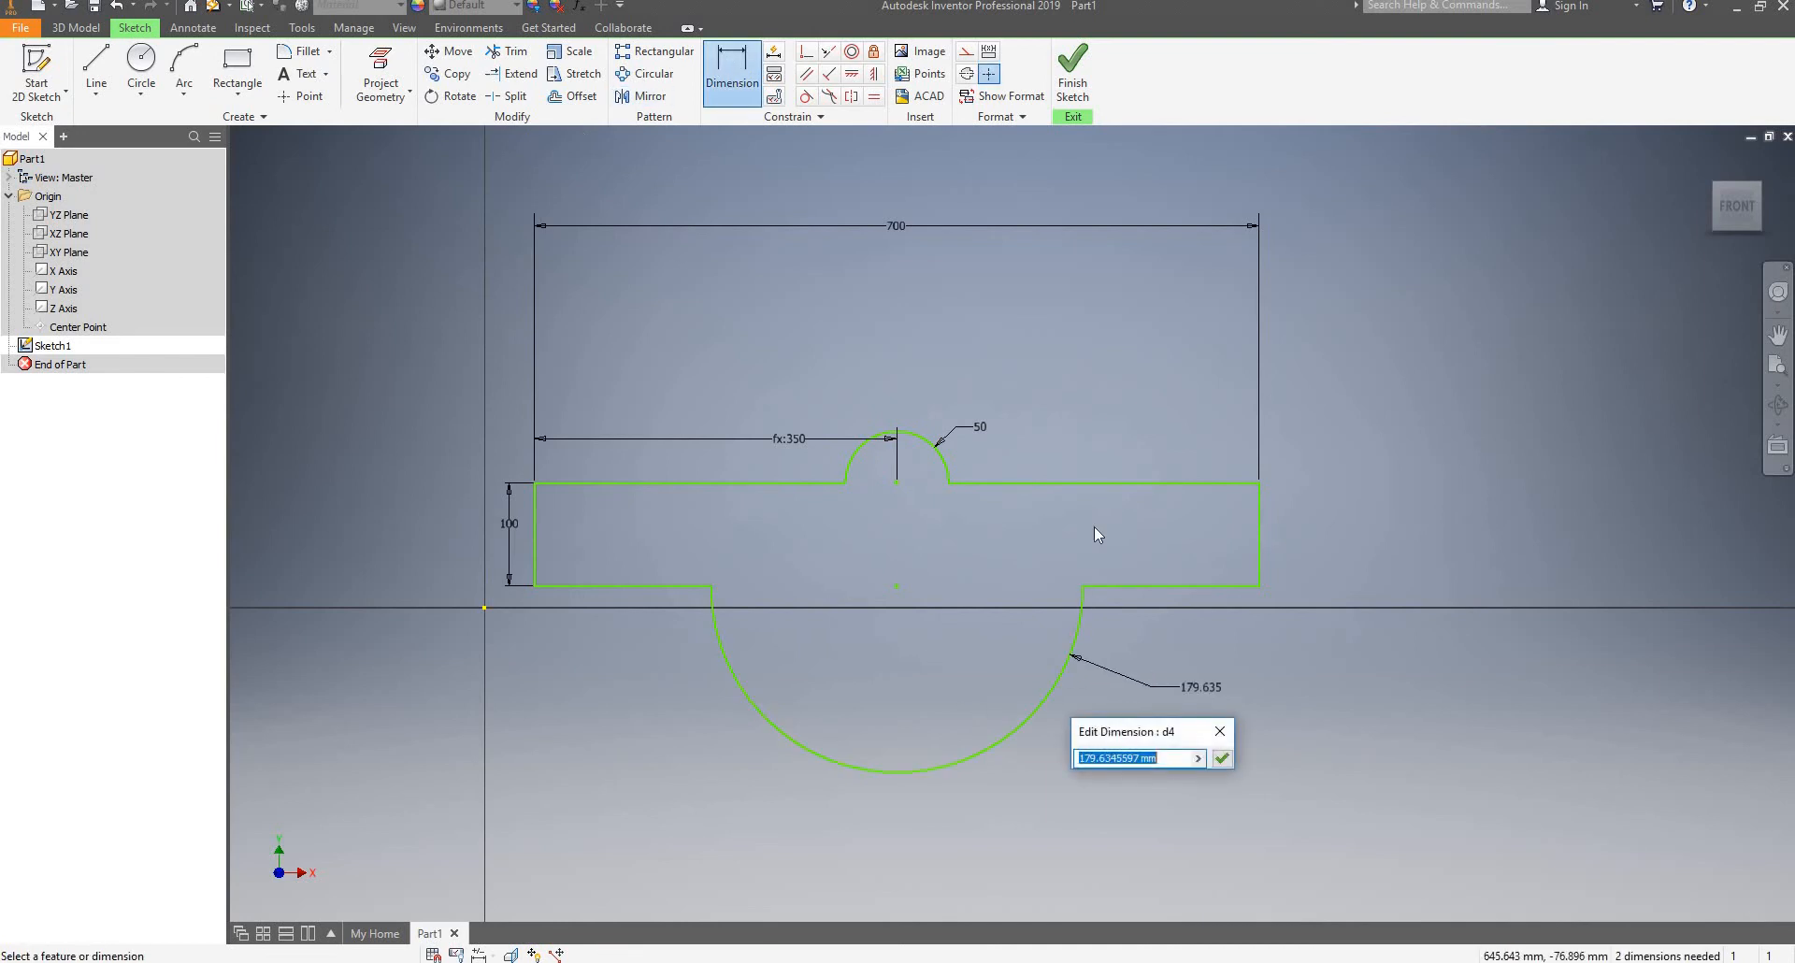
{"action": "left_click", "coordinate": [979, 432]}
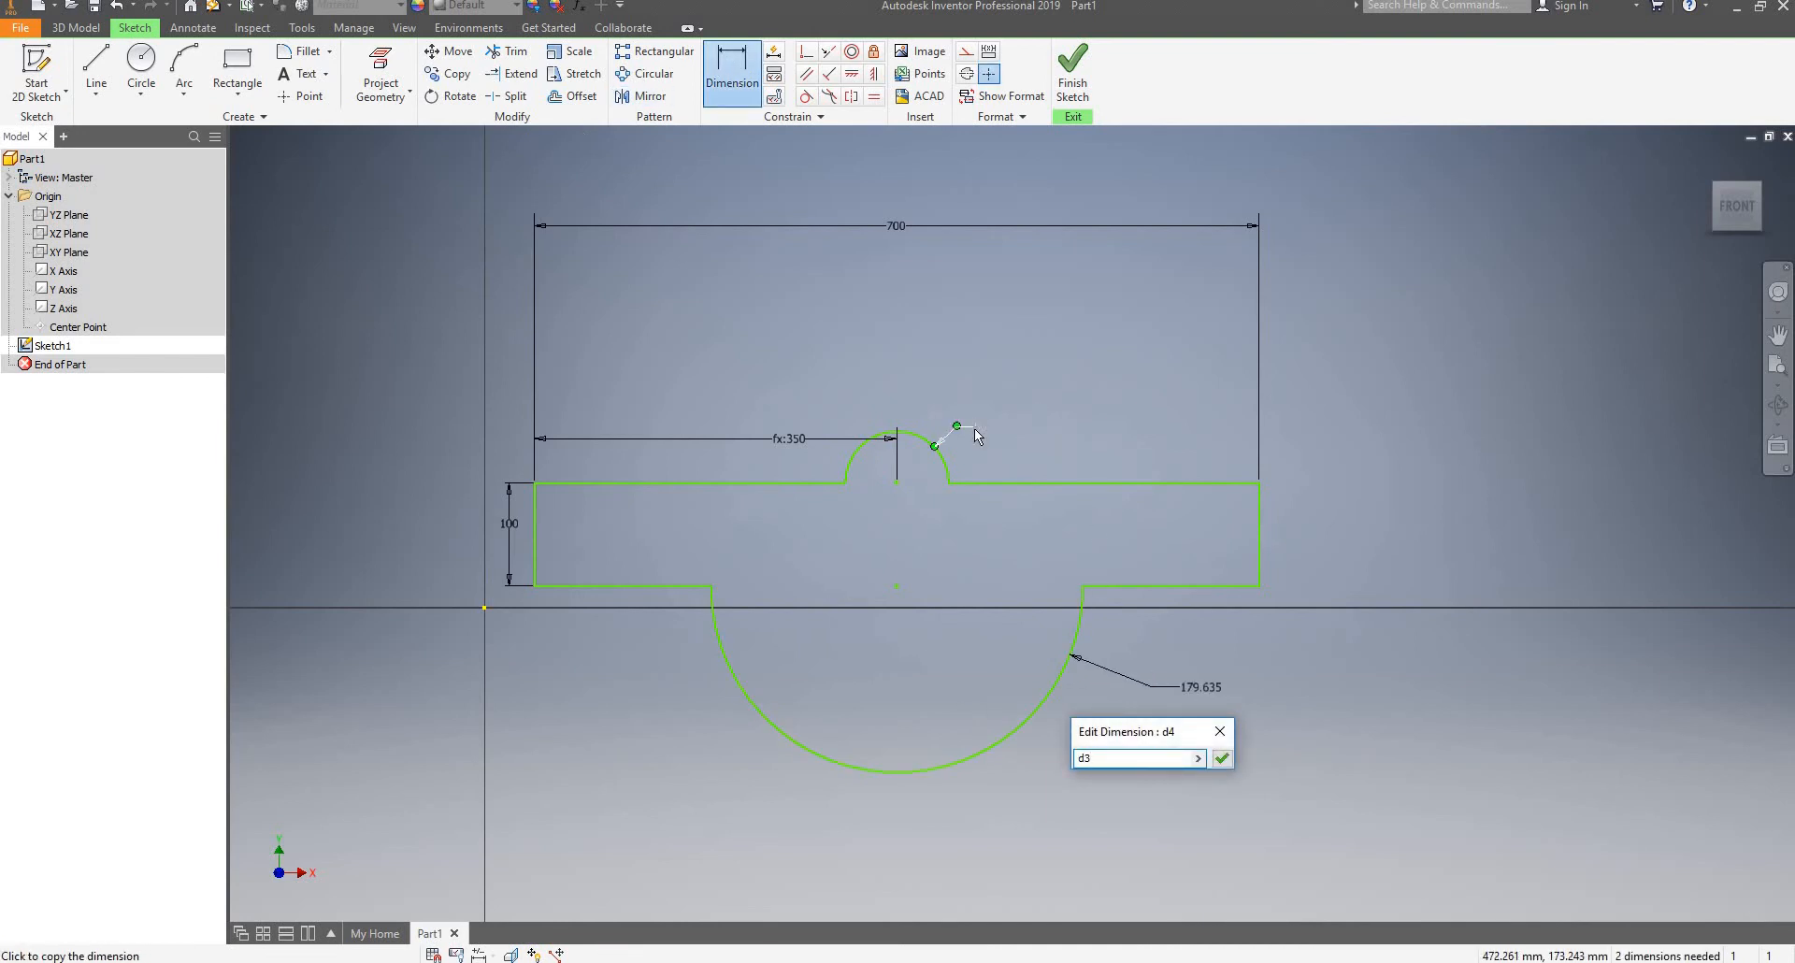
{"action": "key", "text": "Return"}
{"action": "scroll", "coordinate": [974, 431], "scroll_direction": "down", "scroll_amount": 3}
{"action": "scroll", "coordinate": [966, 436], "scroll_direction": "up", "scroll_amount": 5}
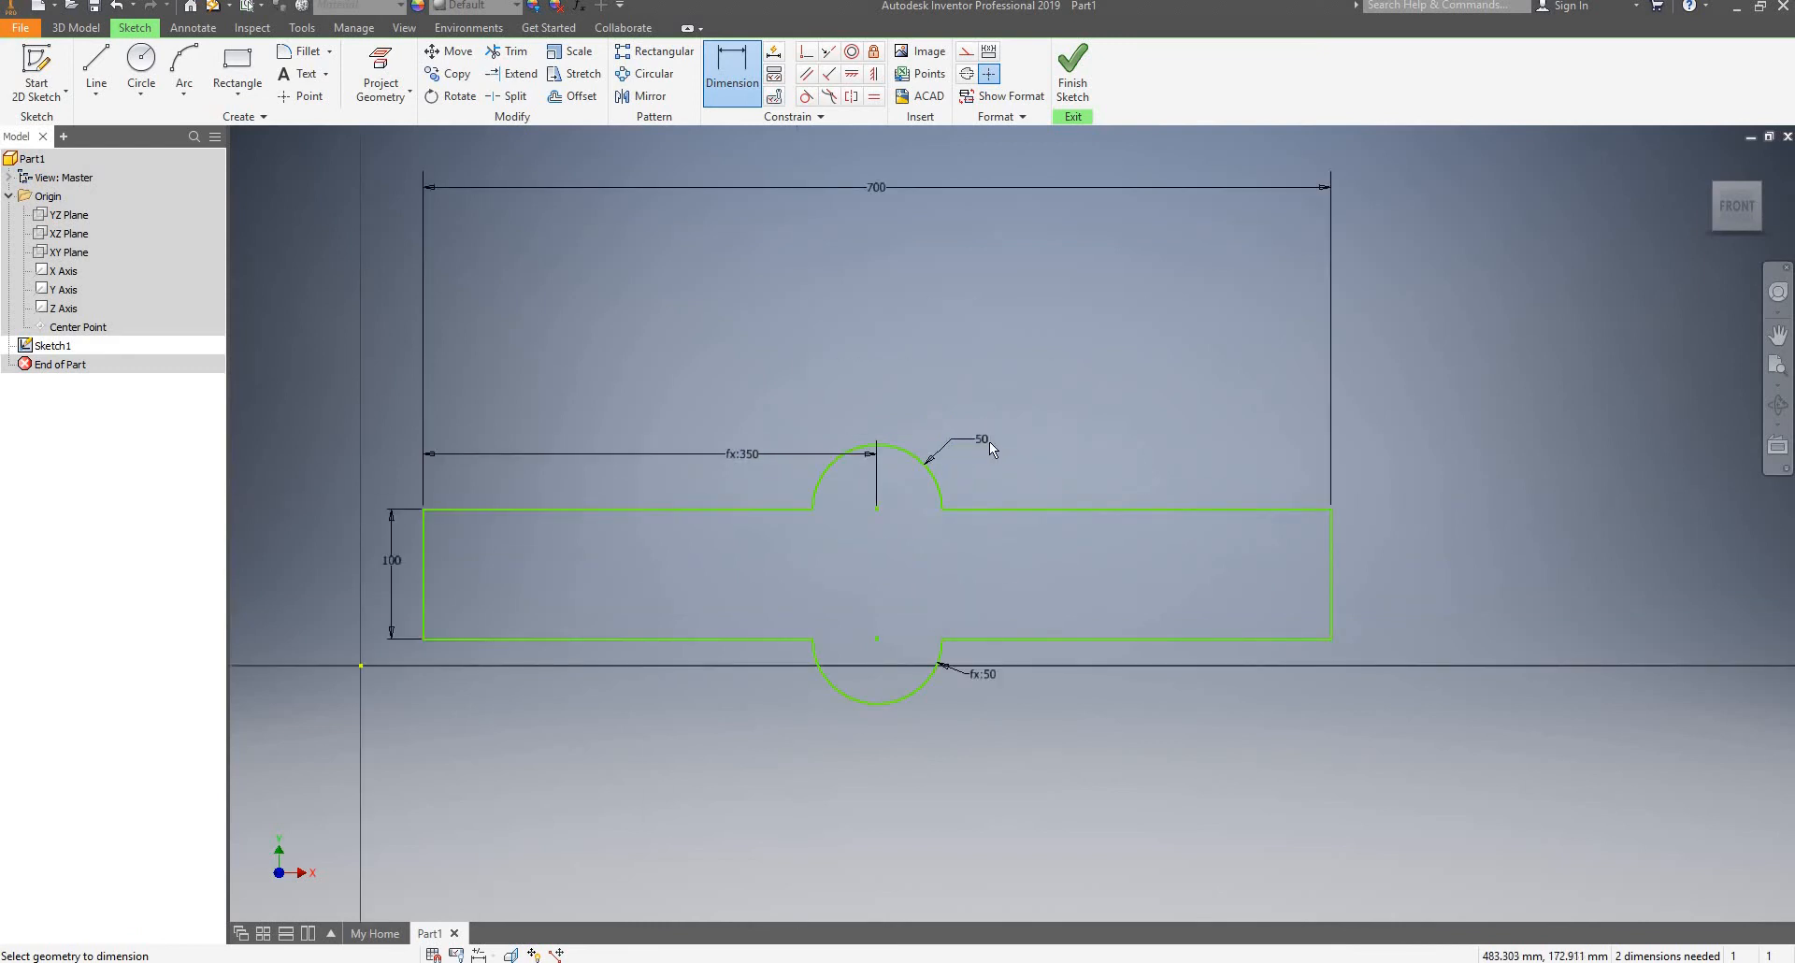
Set the upper arc's radius dimension to 100 mm
{"action": "left_click", "coordinate": [982, 440]}
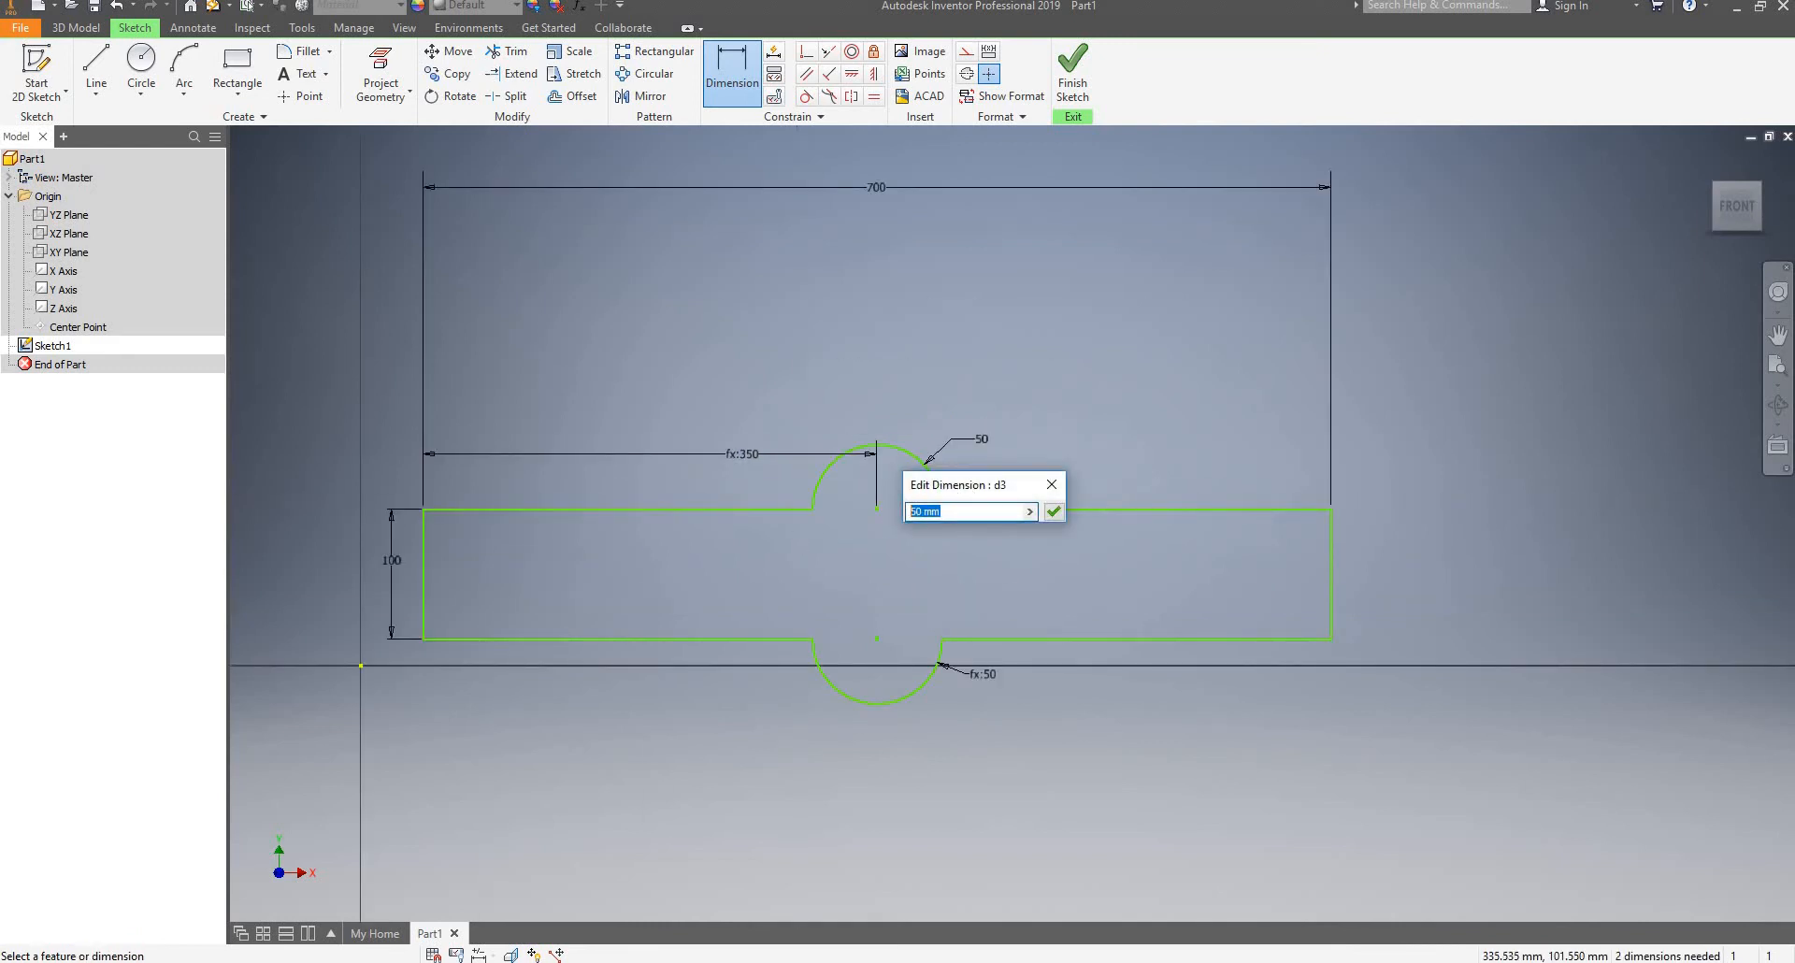
{"action": "type", "text": "100"}
{"action": "key", "text": "Return"}
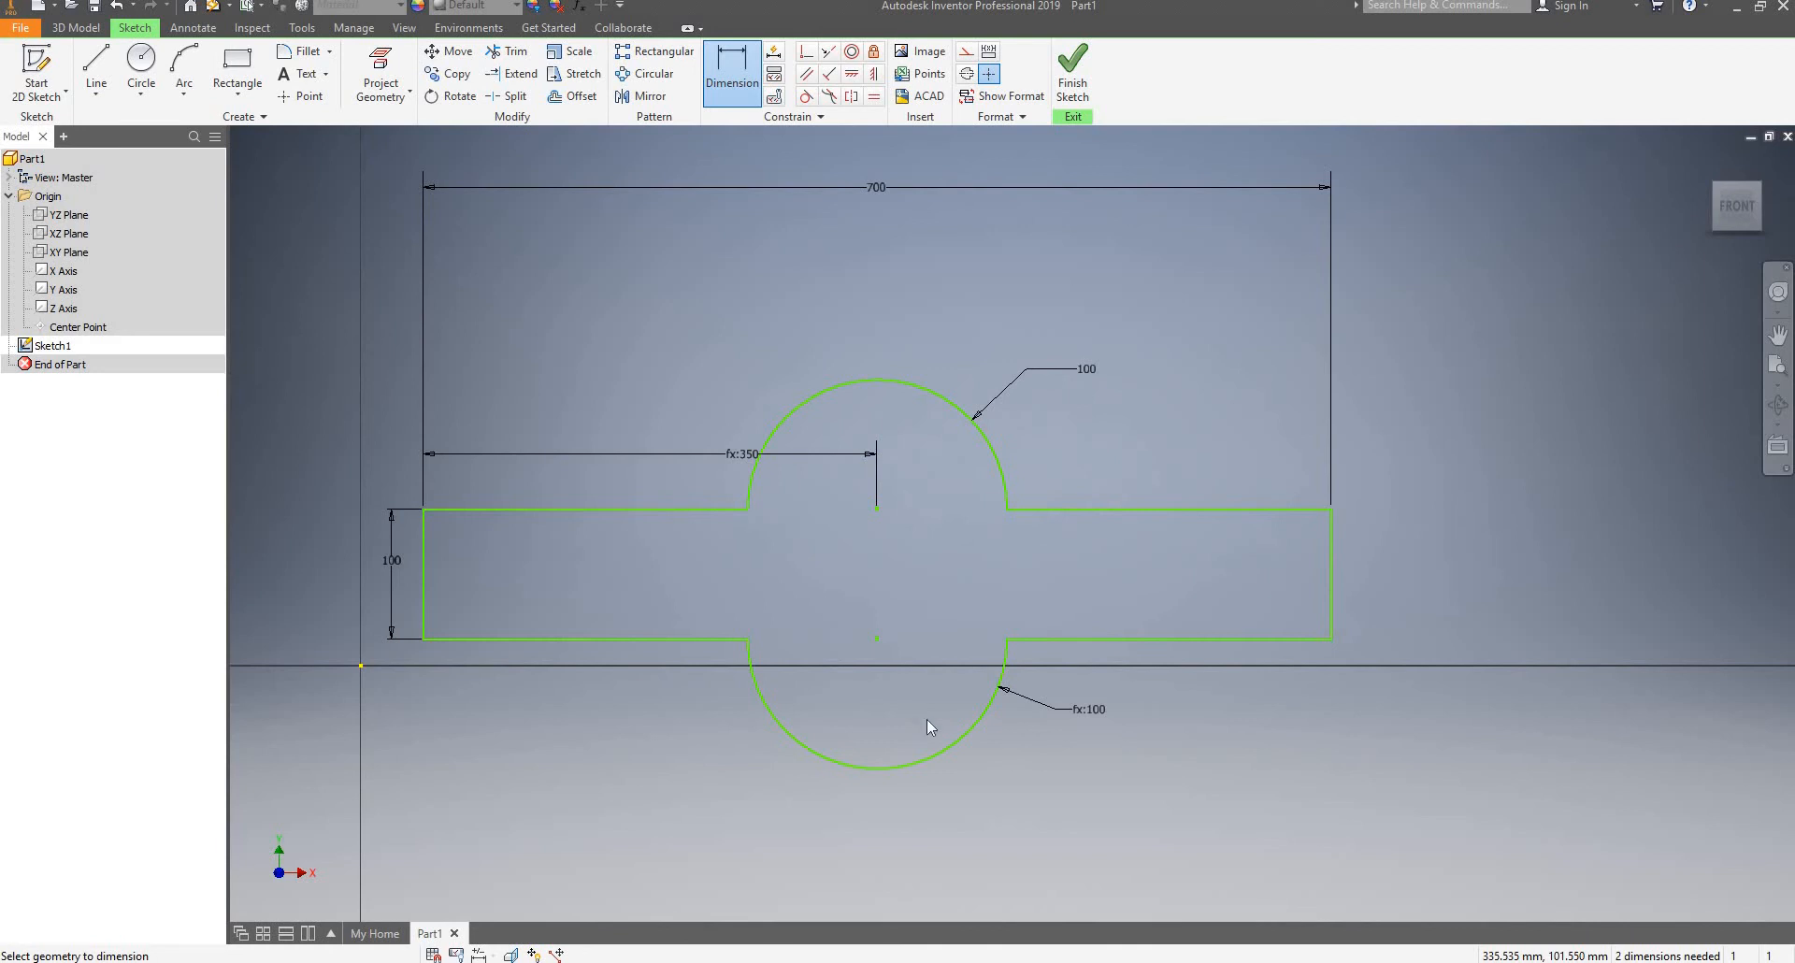
Delete the lower arc's linked radius dimension, and make the lower arc match the upper arc with an Equal constraint
{"action": "key", "text": "Escape"}
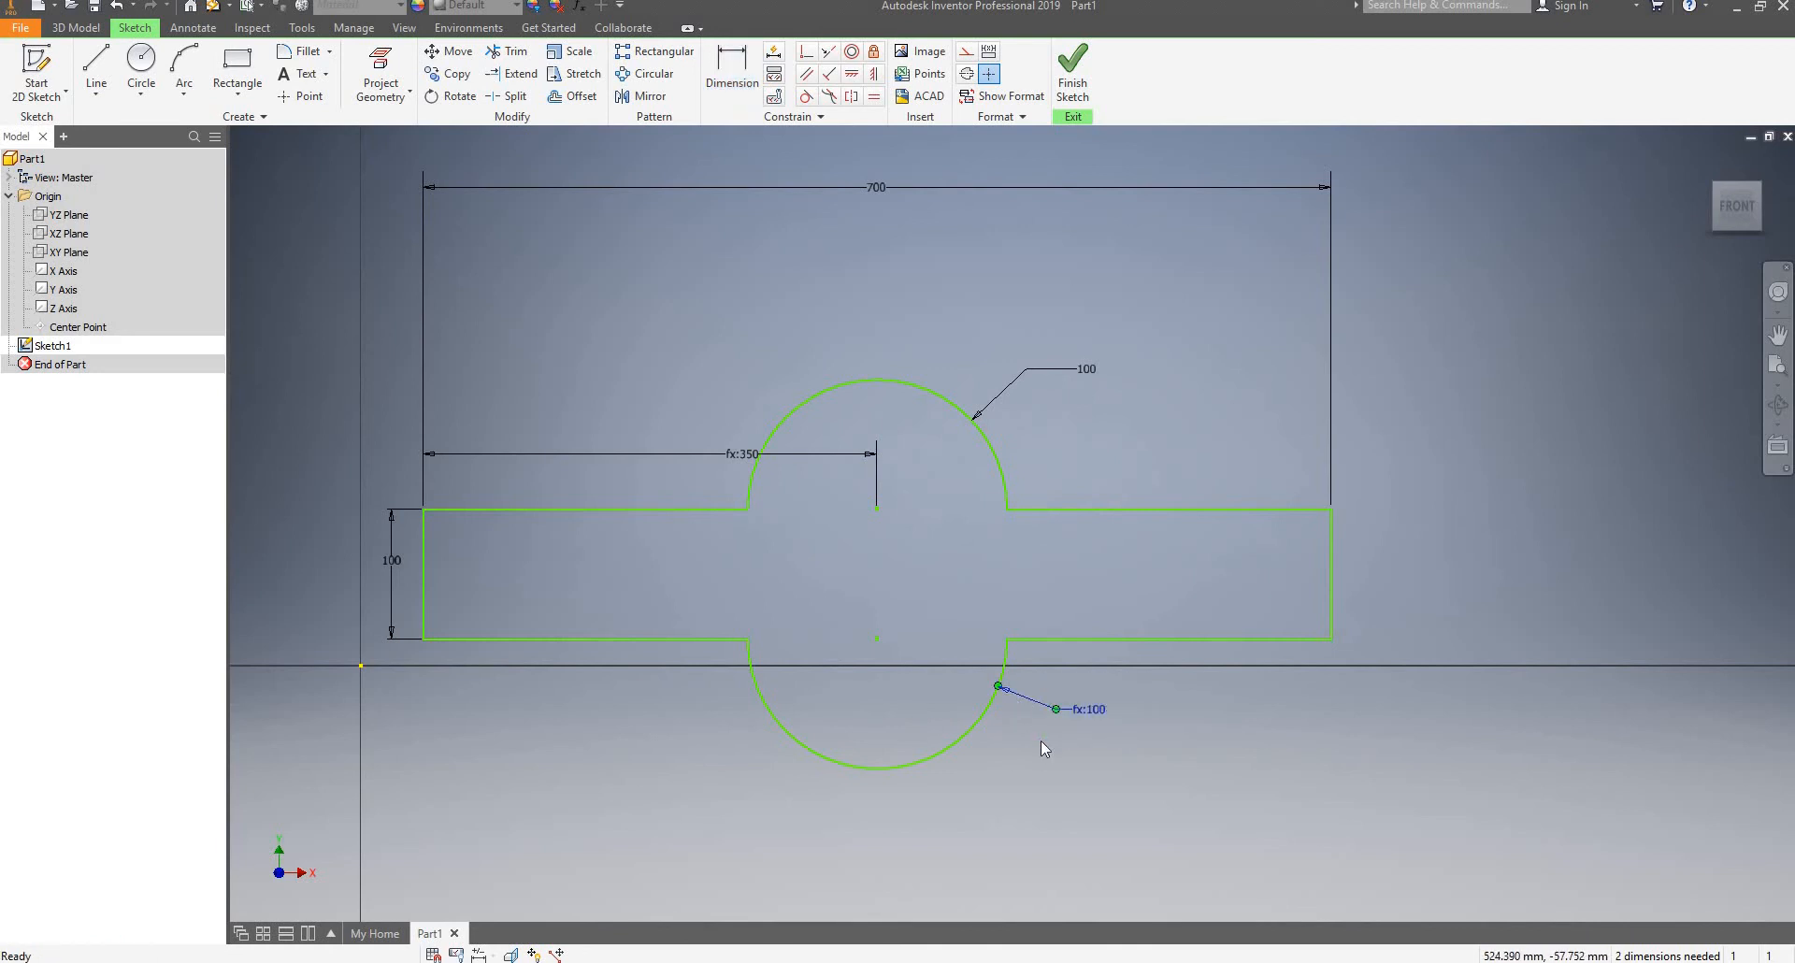
{"action": "mouse_move", "coordinate": [991, 709]}
{"action": "left_mouse_down"}
{"action": "mouse_move", "coordinate": [987, 760]}
{"action": "mouse_move", "coordinate": [976, 712]}
{"action": "mouse_move", "coordinate": [913, 685]}
{"action": "mouse_move", "coordinate": [929, 685]}
{"action": "left_mouse_up"}
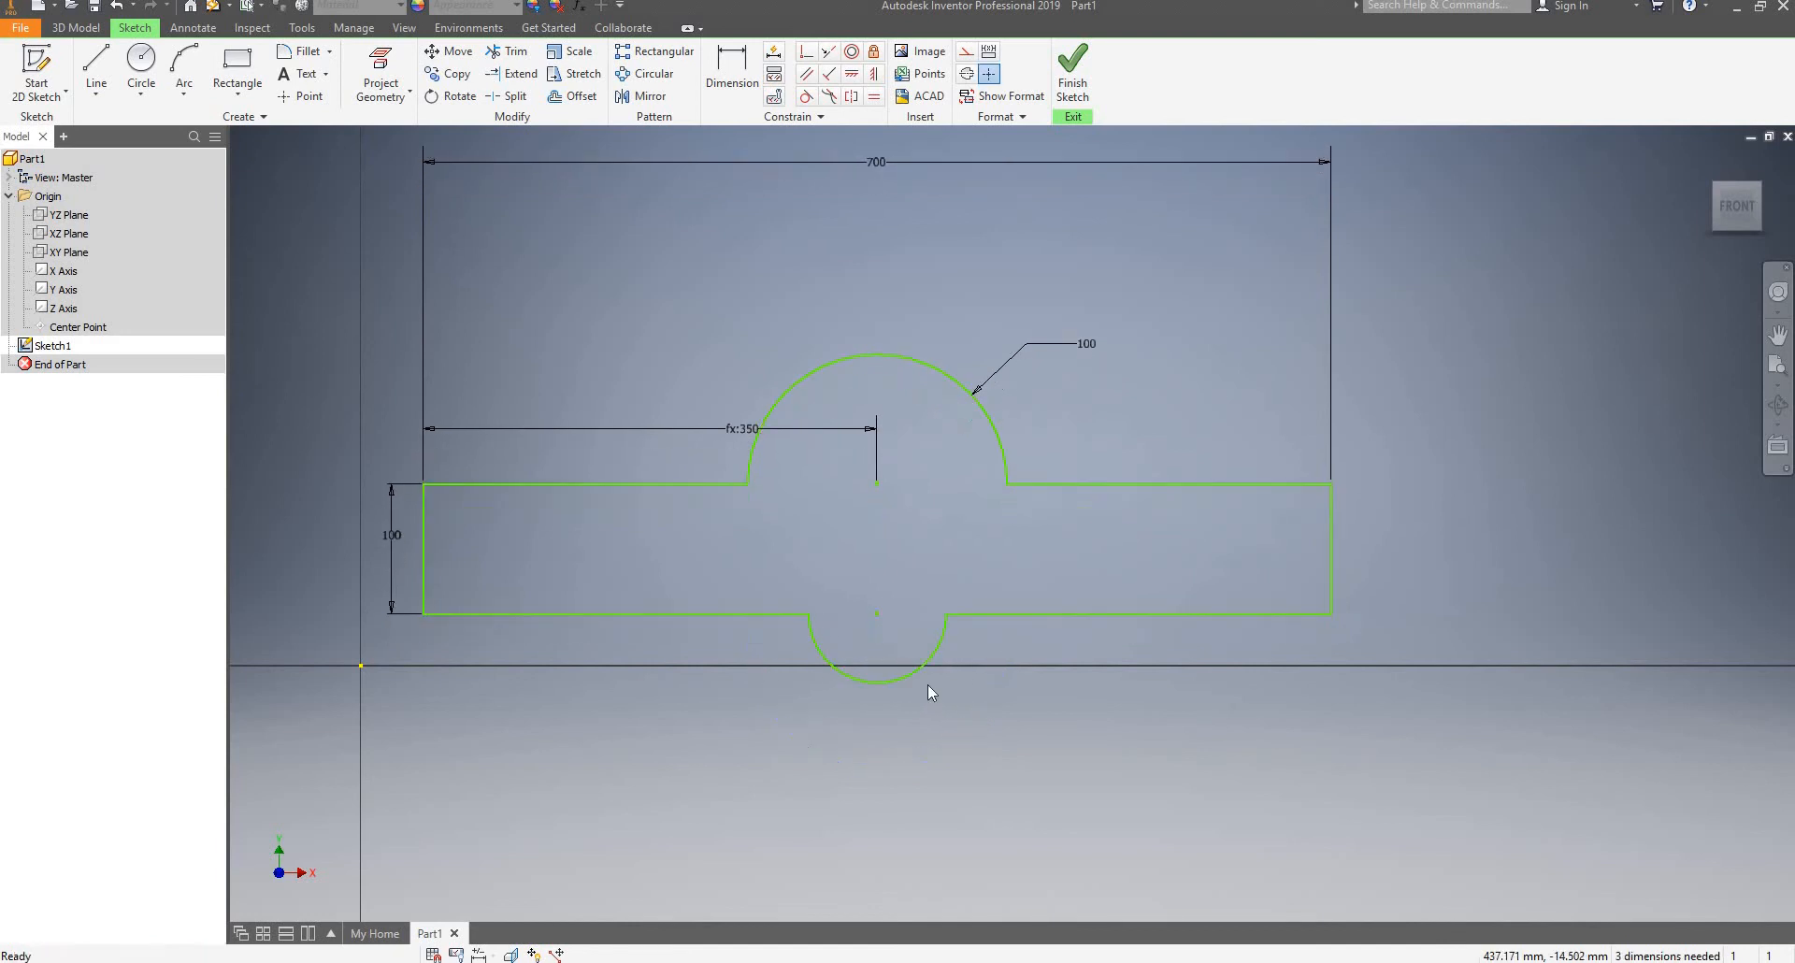
{"action": "left_click", "coordinate": [875, 98]}
{"action": "left_click", "coordinate": [924, 647]}
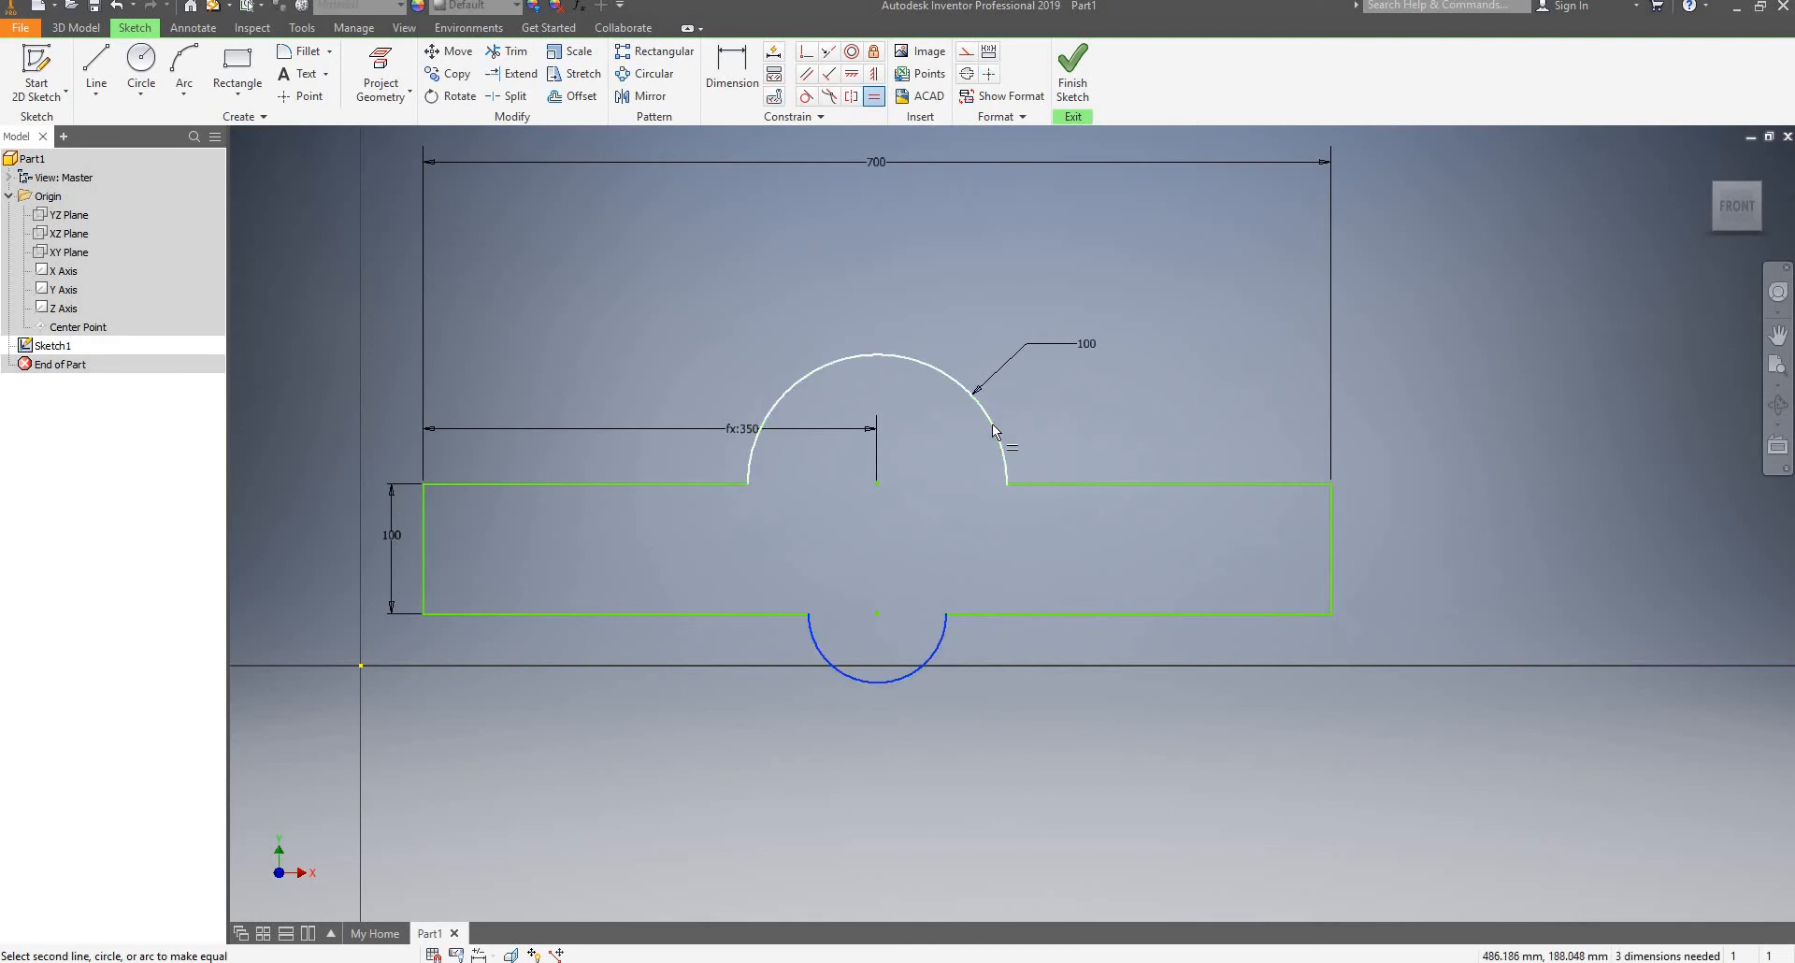
{"action": "left_click", "coordinate": [991, 424]}
{"action": "key", "text": "Escape"}
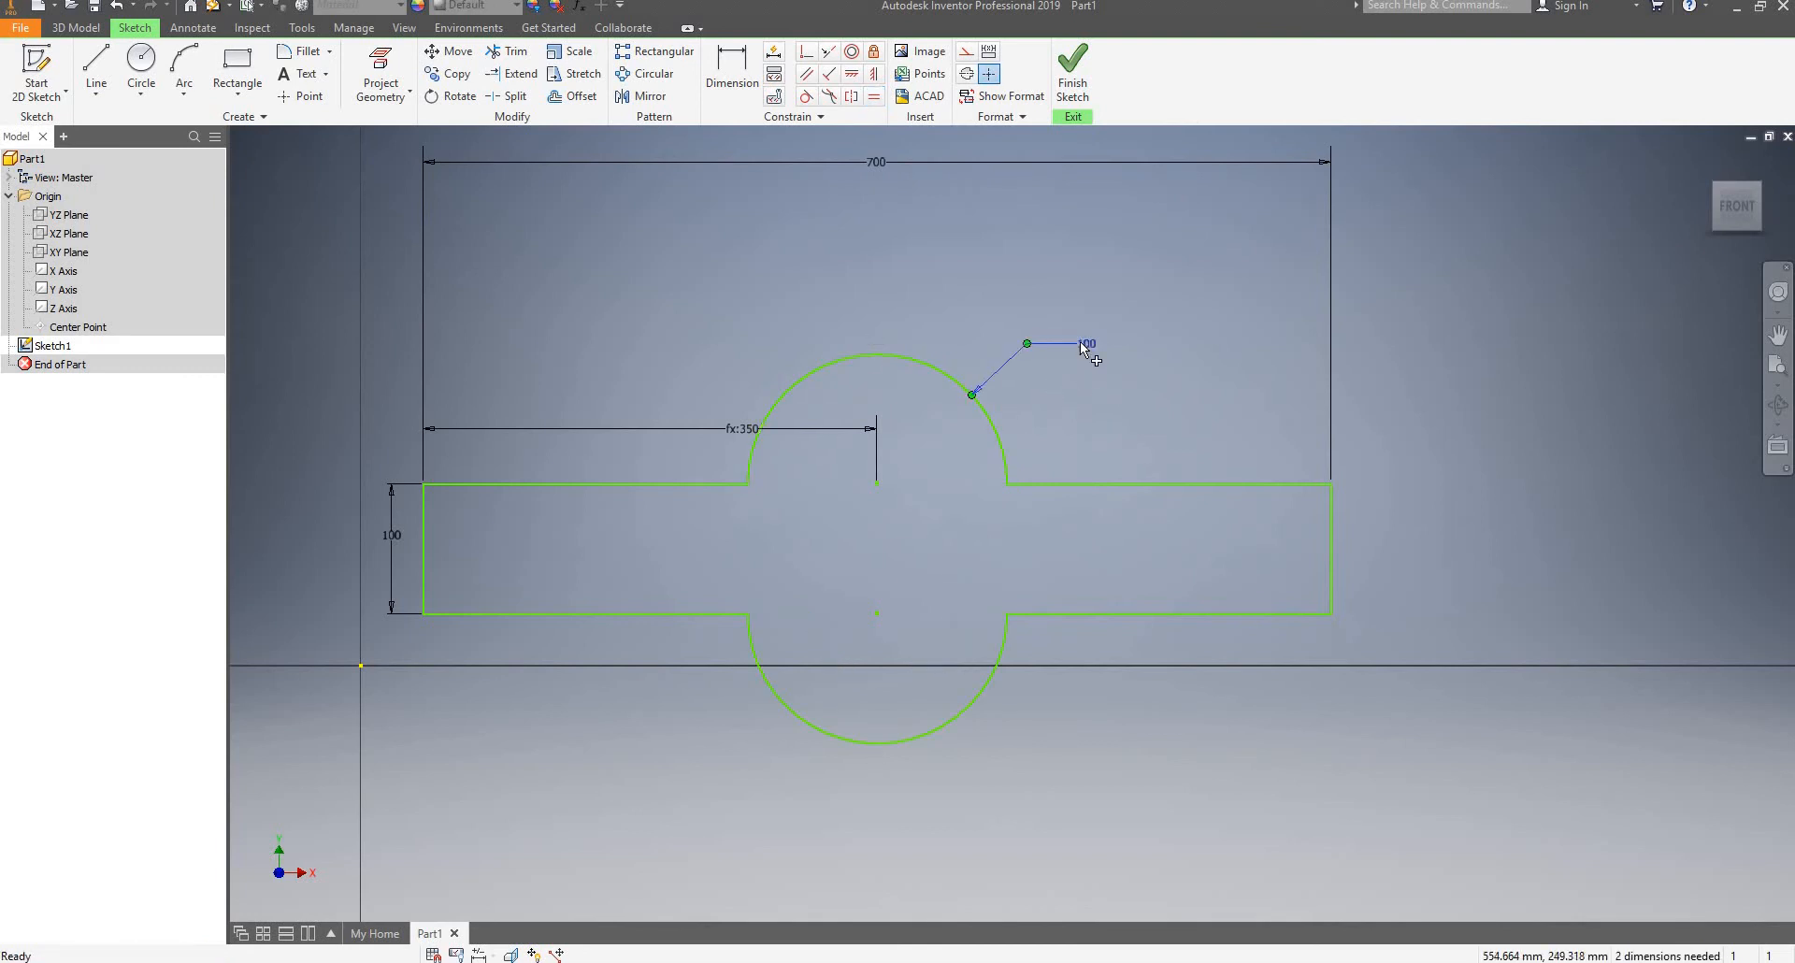
Test the Equal constraint by changing the upper arc's radius to 150 mm and back to 100 mm
{"action": "double_click", "coordinate": [1080, 344]}
{"action": "type", "text": "150"}
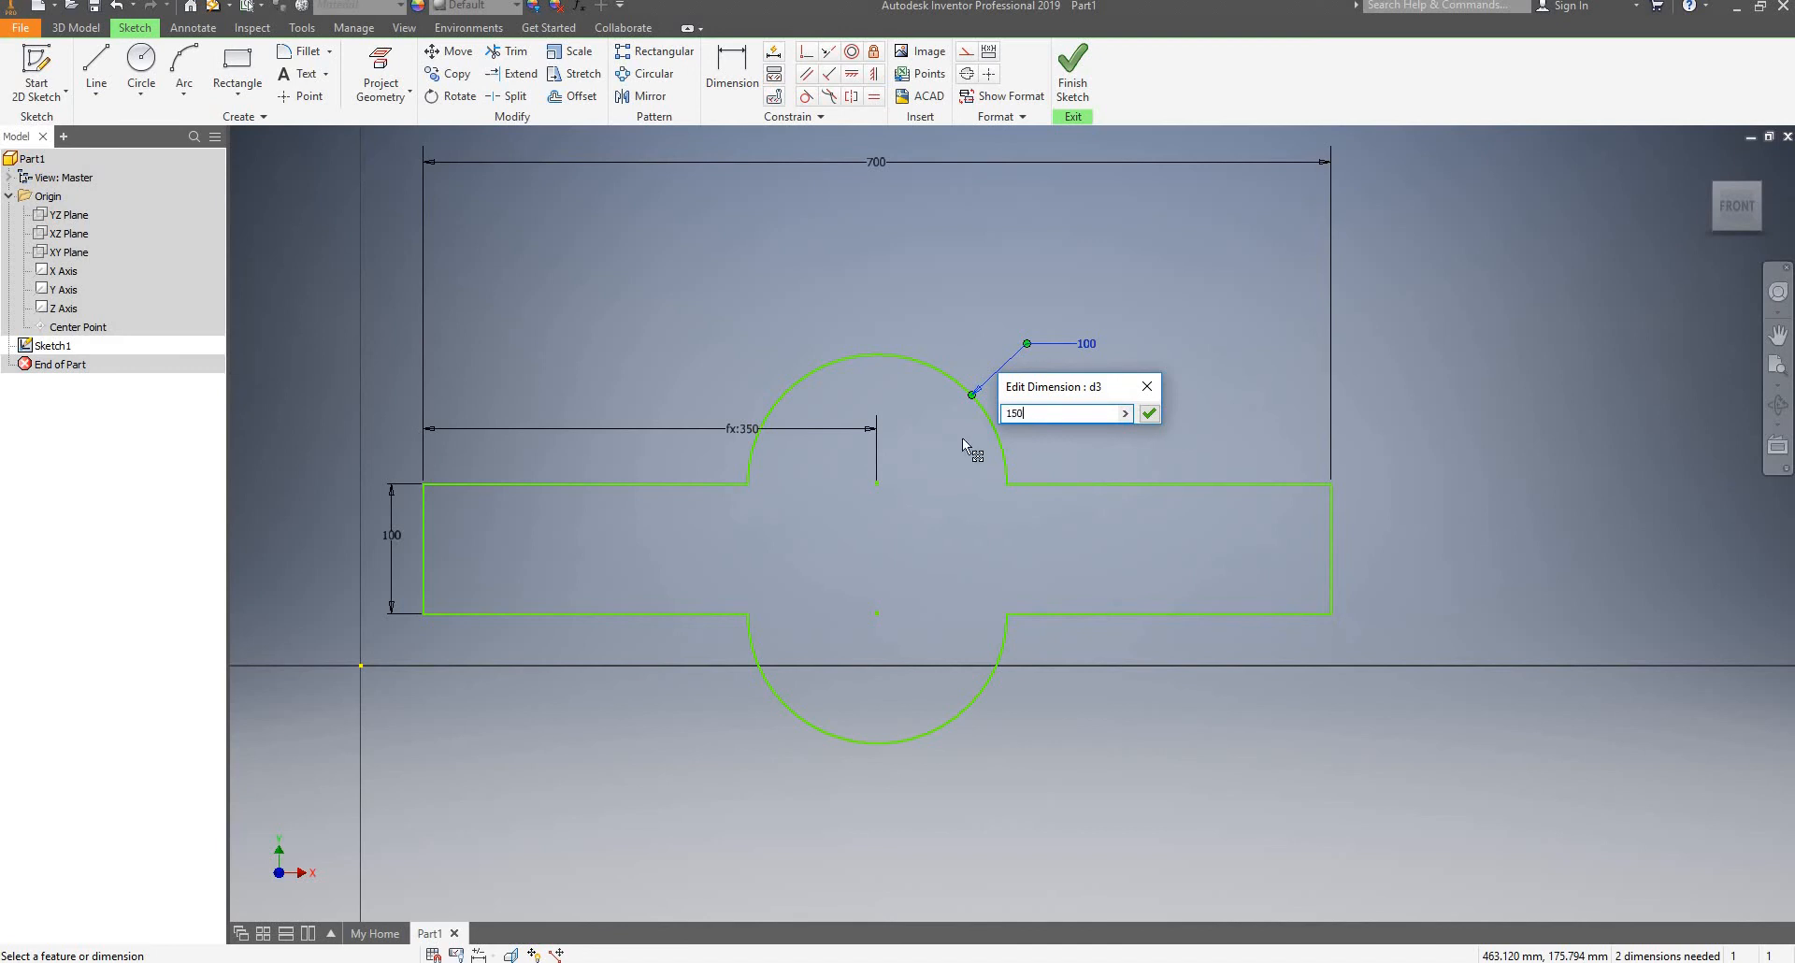
{"action": "key", "text": "Return"}
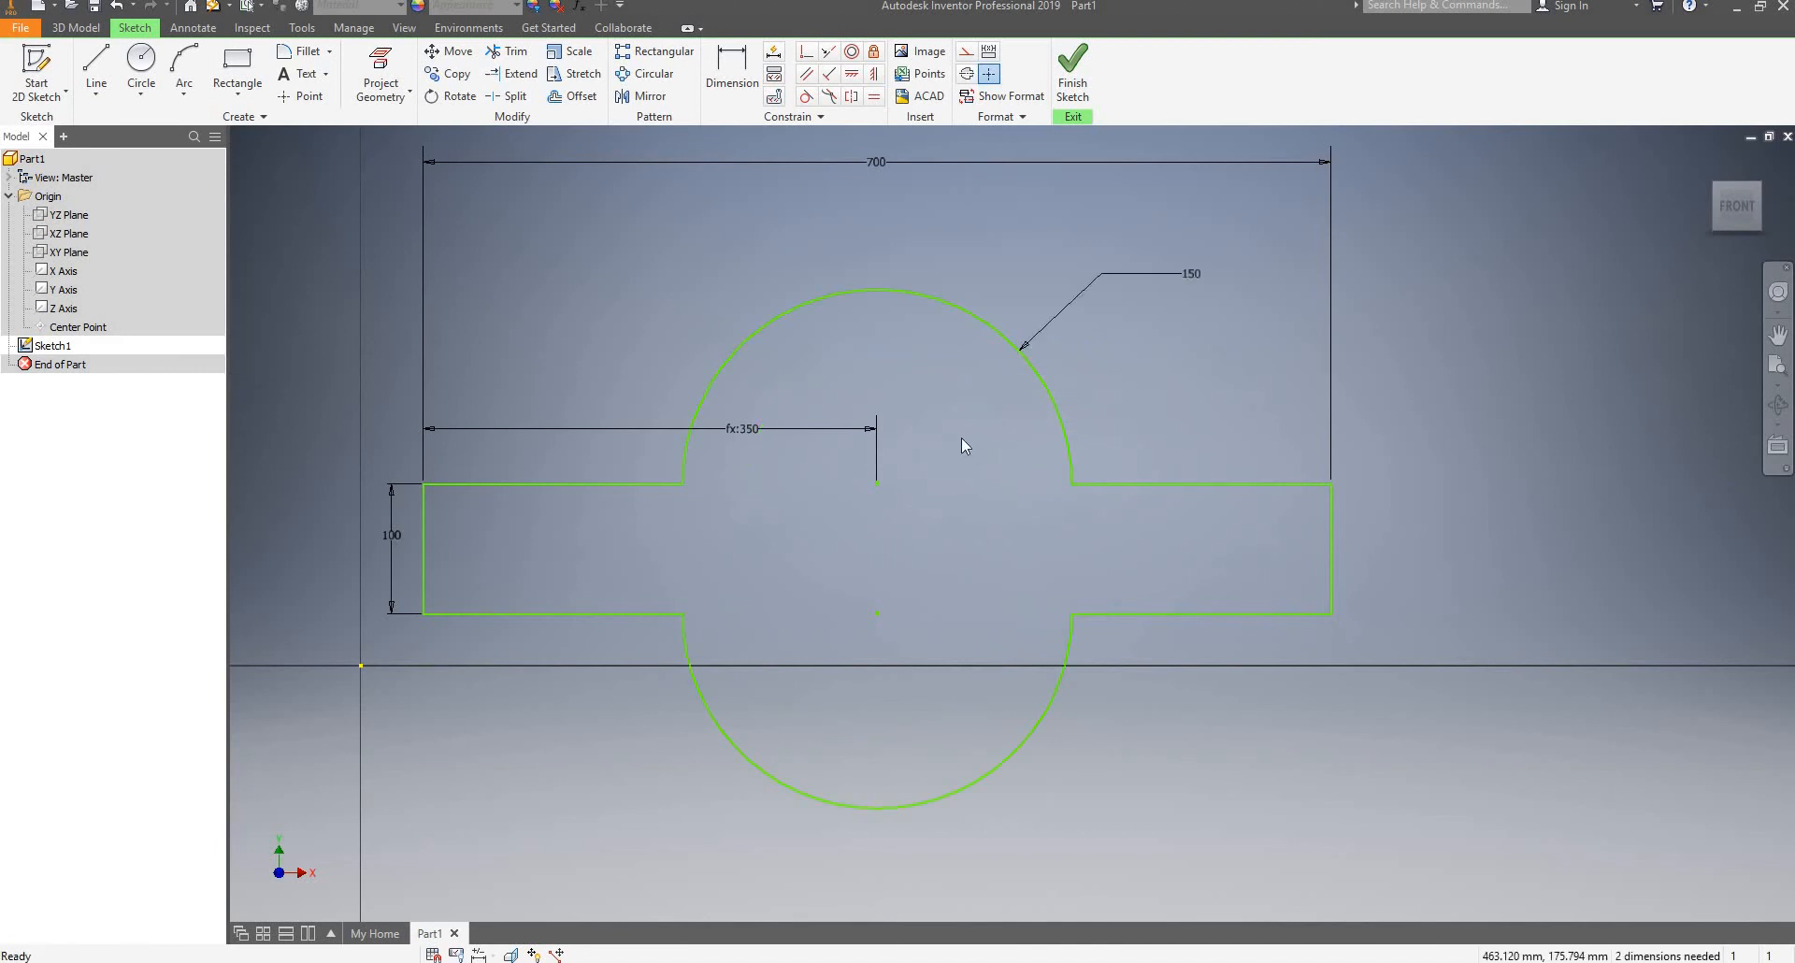
{"action": "double_click", "coordinate": [1195, 273]}
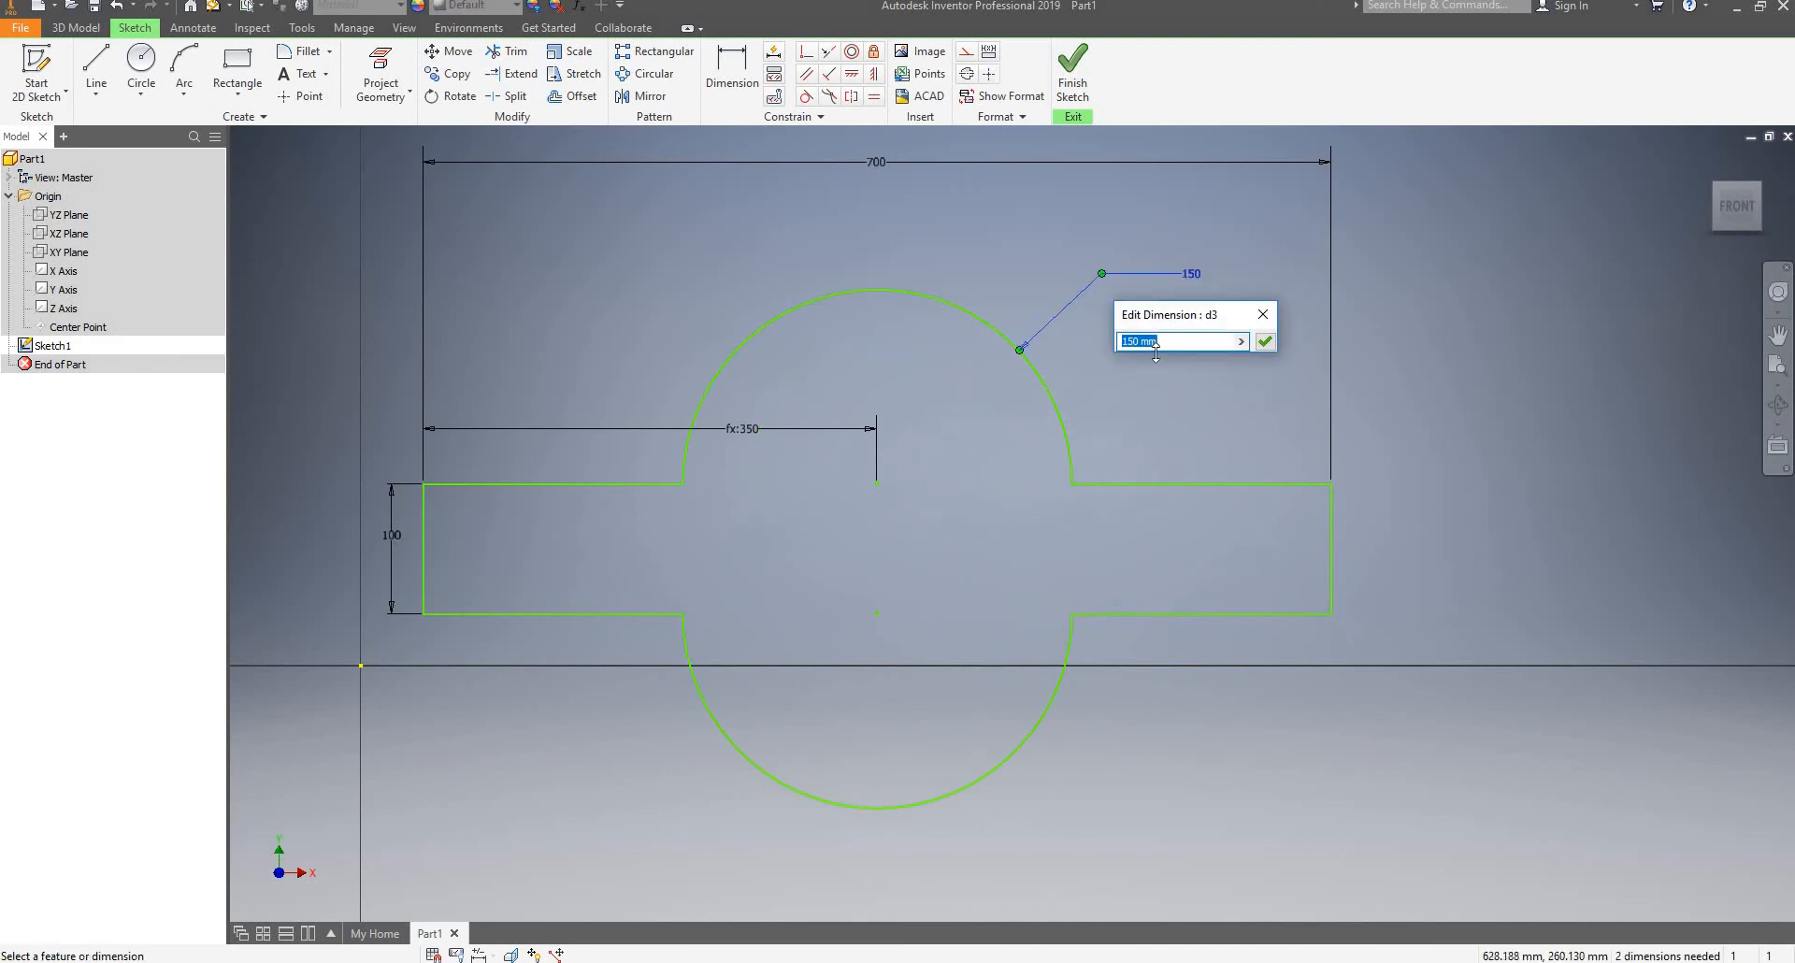
{"action": "type", "text": "100"}
{"action": "key", "text": "Return"}
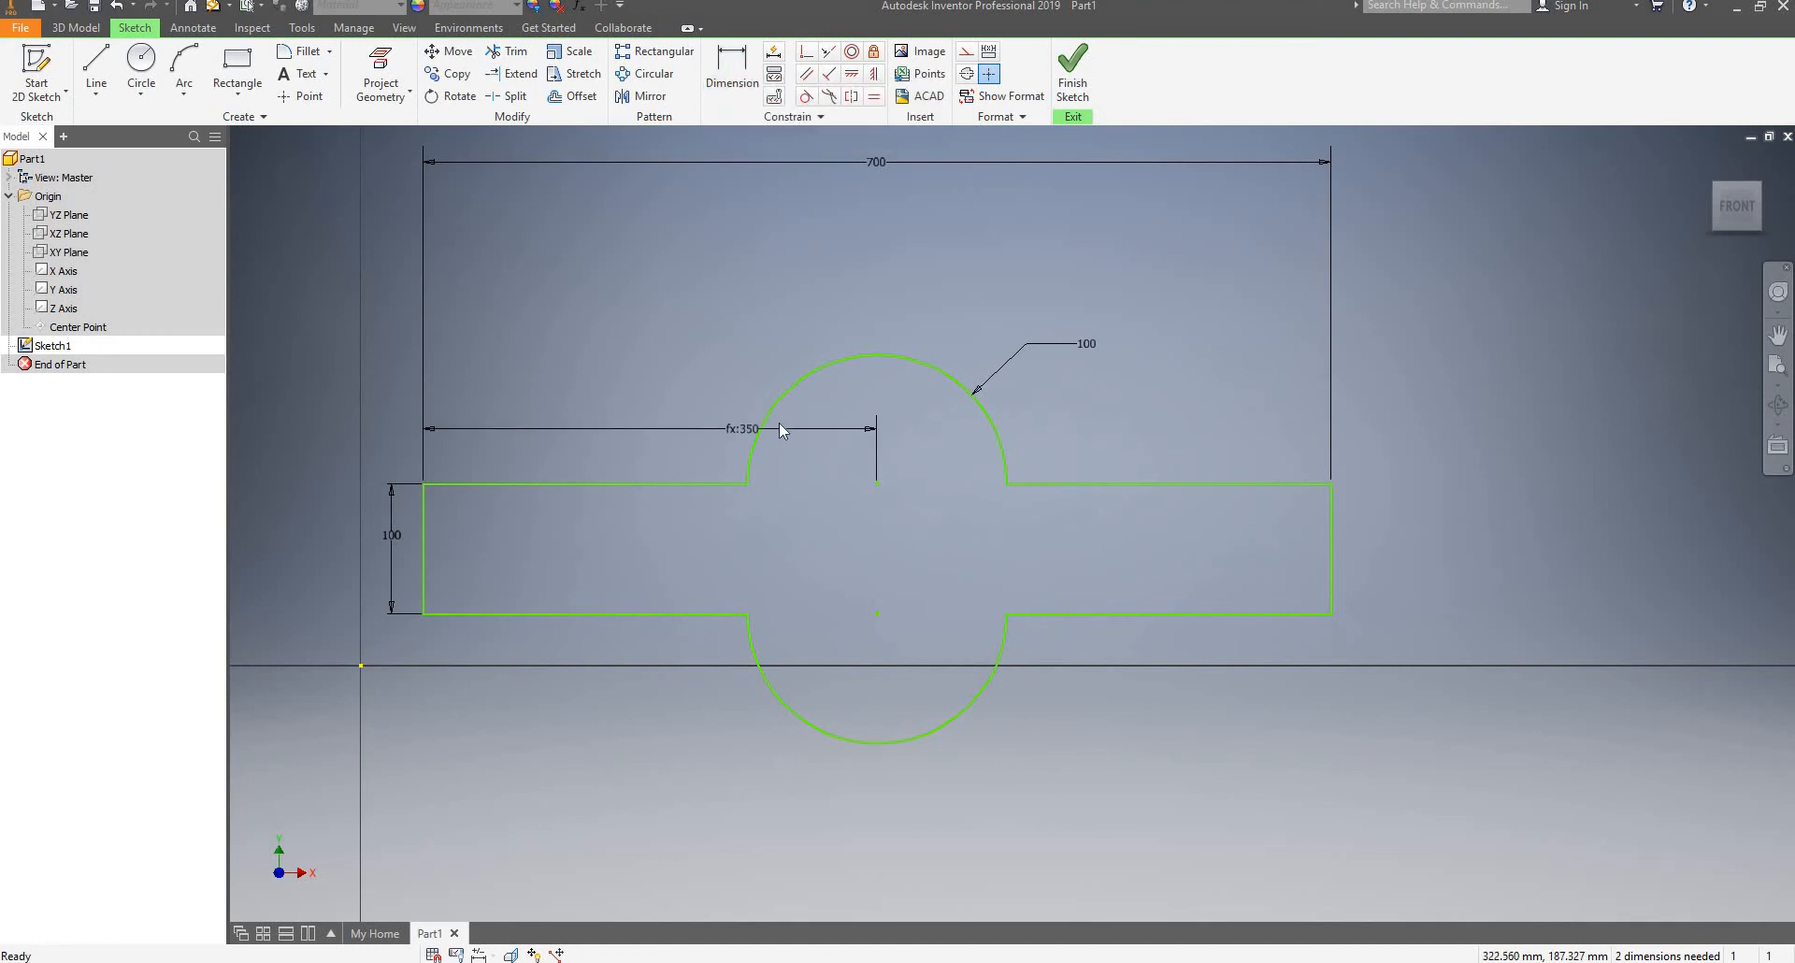
Move the outline up and slightly back down by its upper right horizontal edge to test its remaining freedom
{"action": "scroll", "coordinate": [858, 491], "scroll_direction": "up", "scroll_amount": 3}
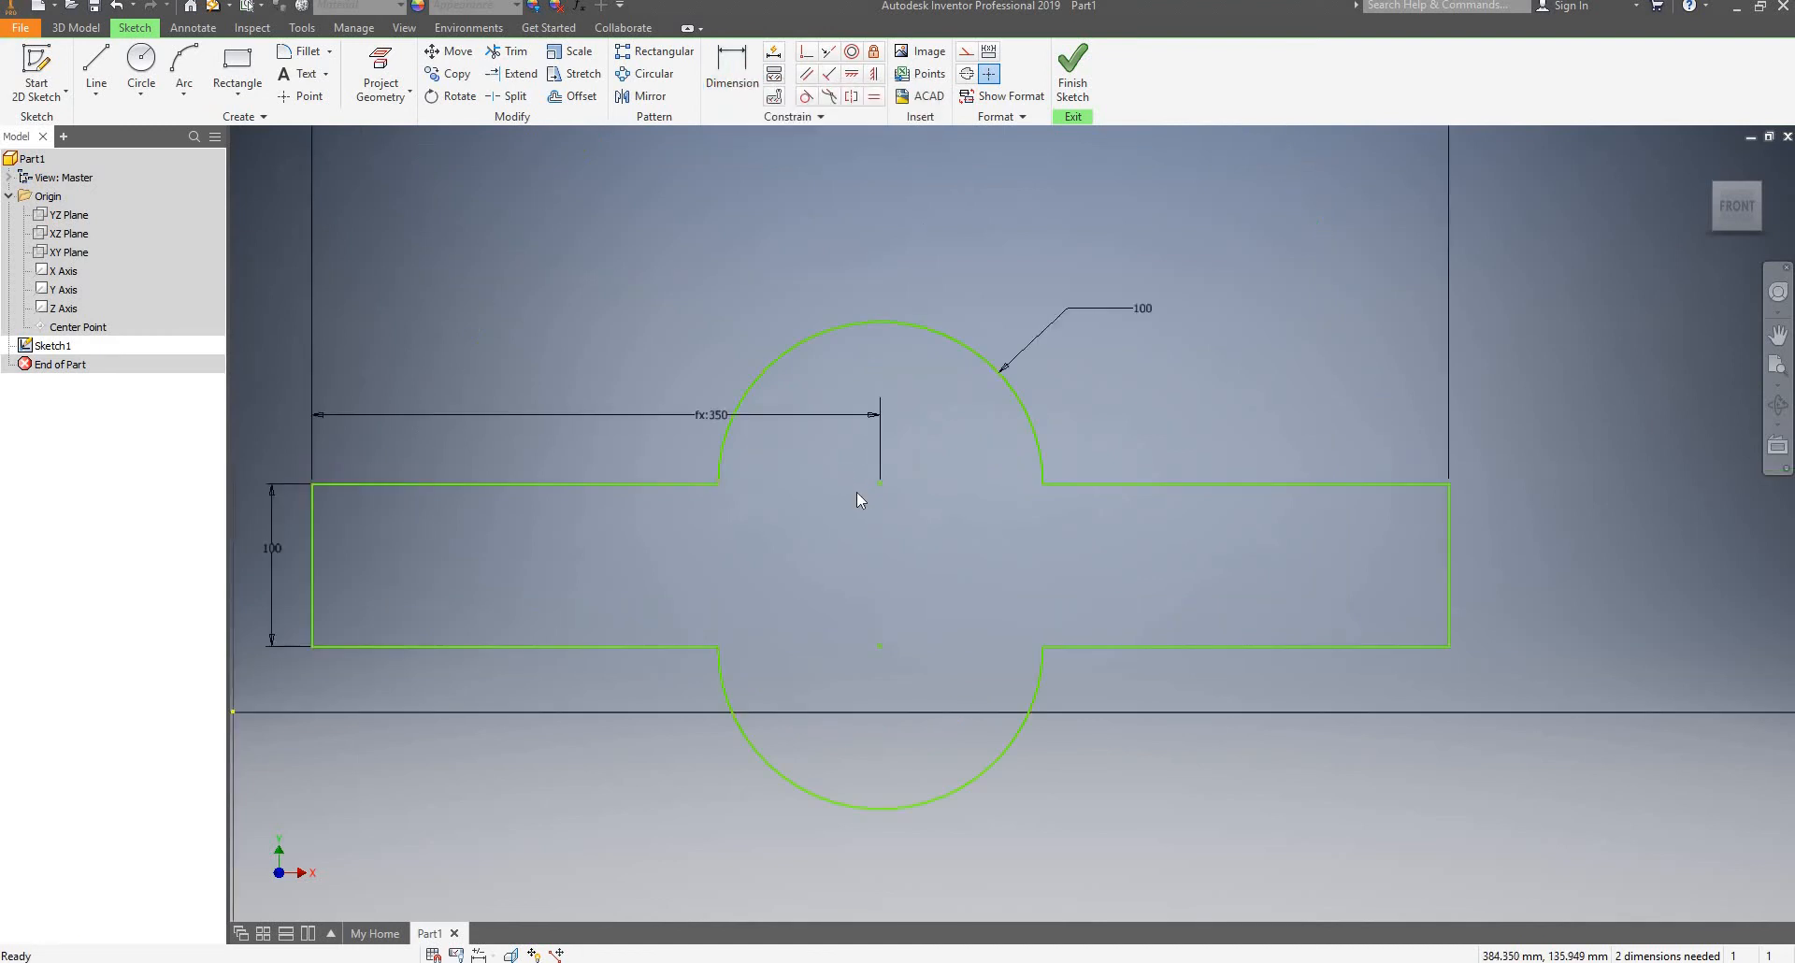
{"action": "scroll", "coordinate": [857, 492], "scroll_direction": "down", "scroll_amount": 4}
{"action": "scroll", "coordinate": [874, 469], "scroll_direction": "up", "scroll_amount": 3}
{"action": "scroll", "coordinate": [873, 470], "scroll_direction": "down", "scroll_amount": 2}
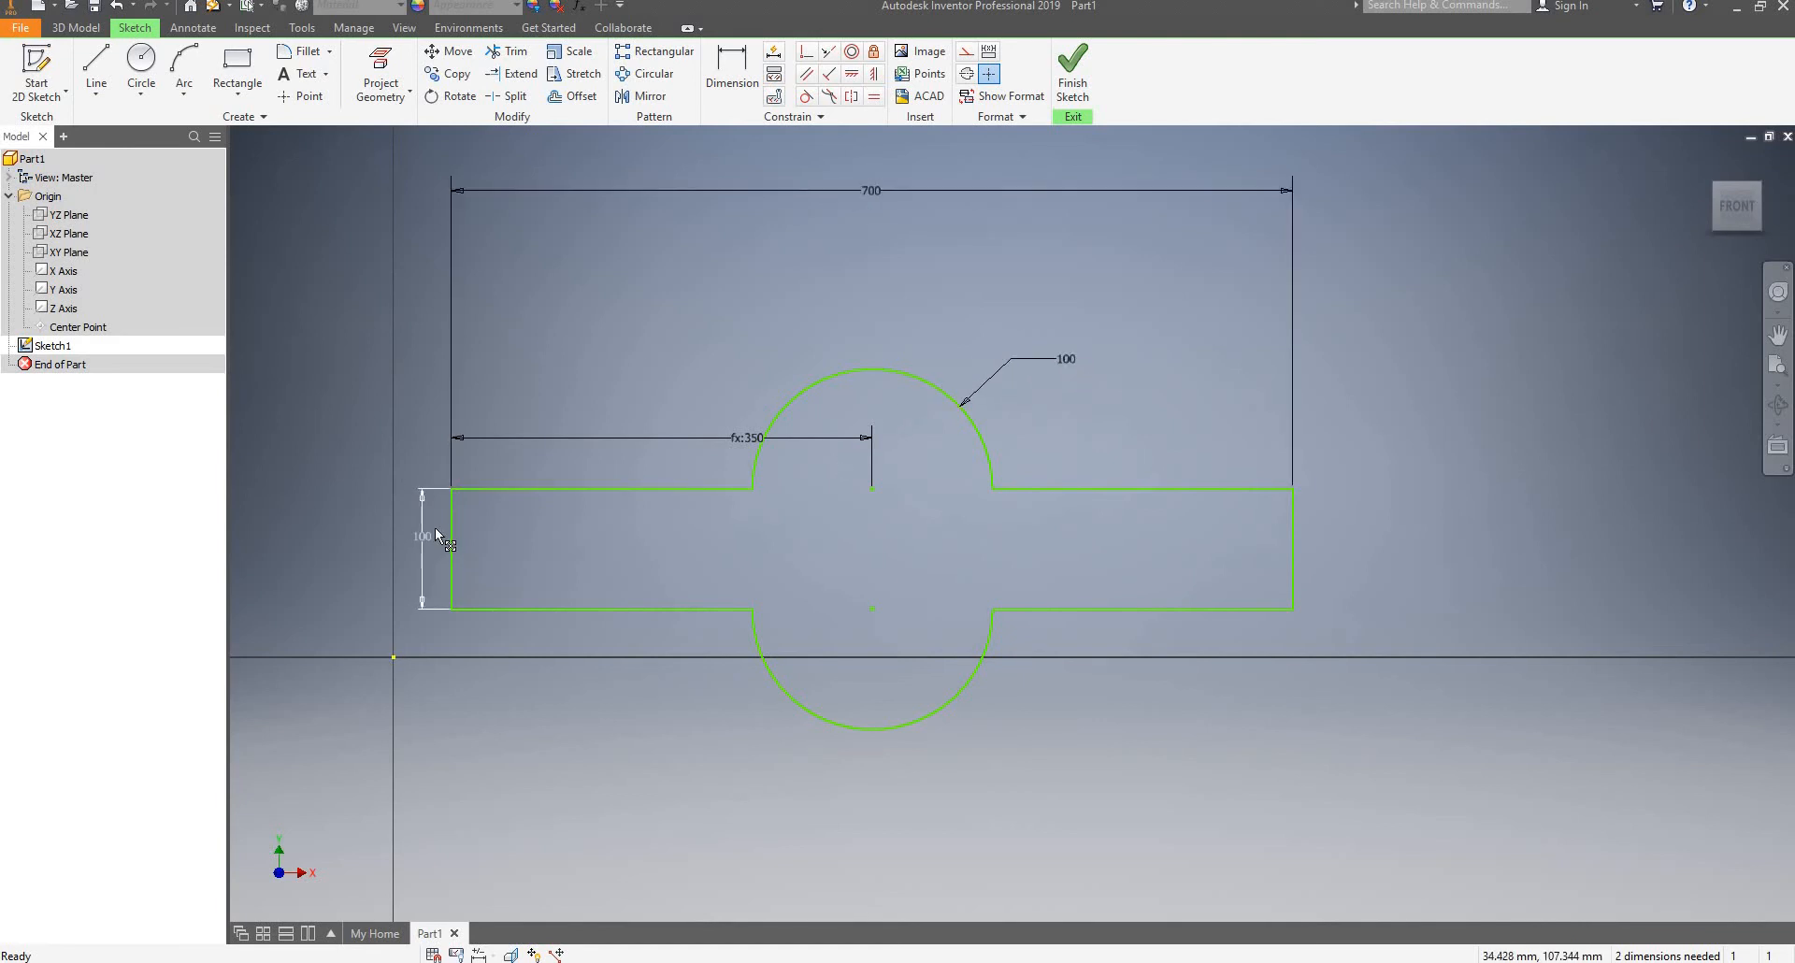
{"action": "mouse_move", "coordinate": [1073, 487]}
{"action": "left_mouse_down"}
{"action": "mouse_move", "coordinate": [1136, 413]}
{"action": "mouse_move", "coordinate": [1275, 338]}
{"action": "mouse_move", "coordinate": [1150, 333]}
{"action": "mouse_move", "coordinate": [817, 413]}
{"action": "mouse_move", "coordinate": [817, 396]}
{"action": "left_mouse_up"}
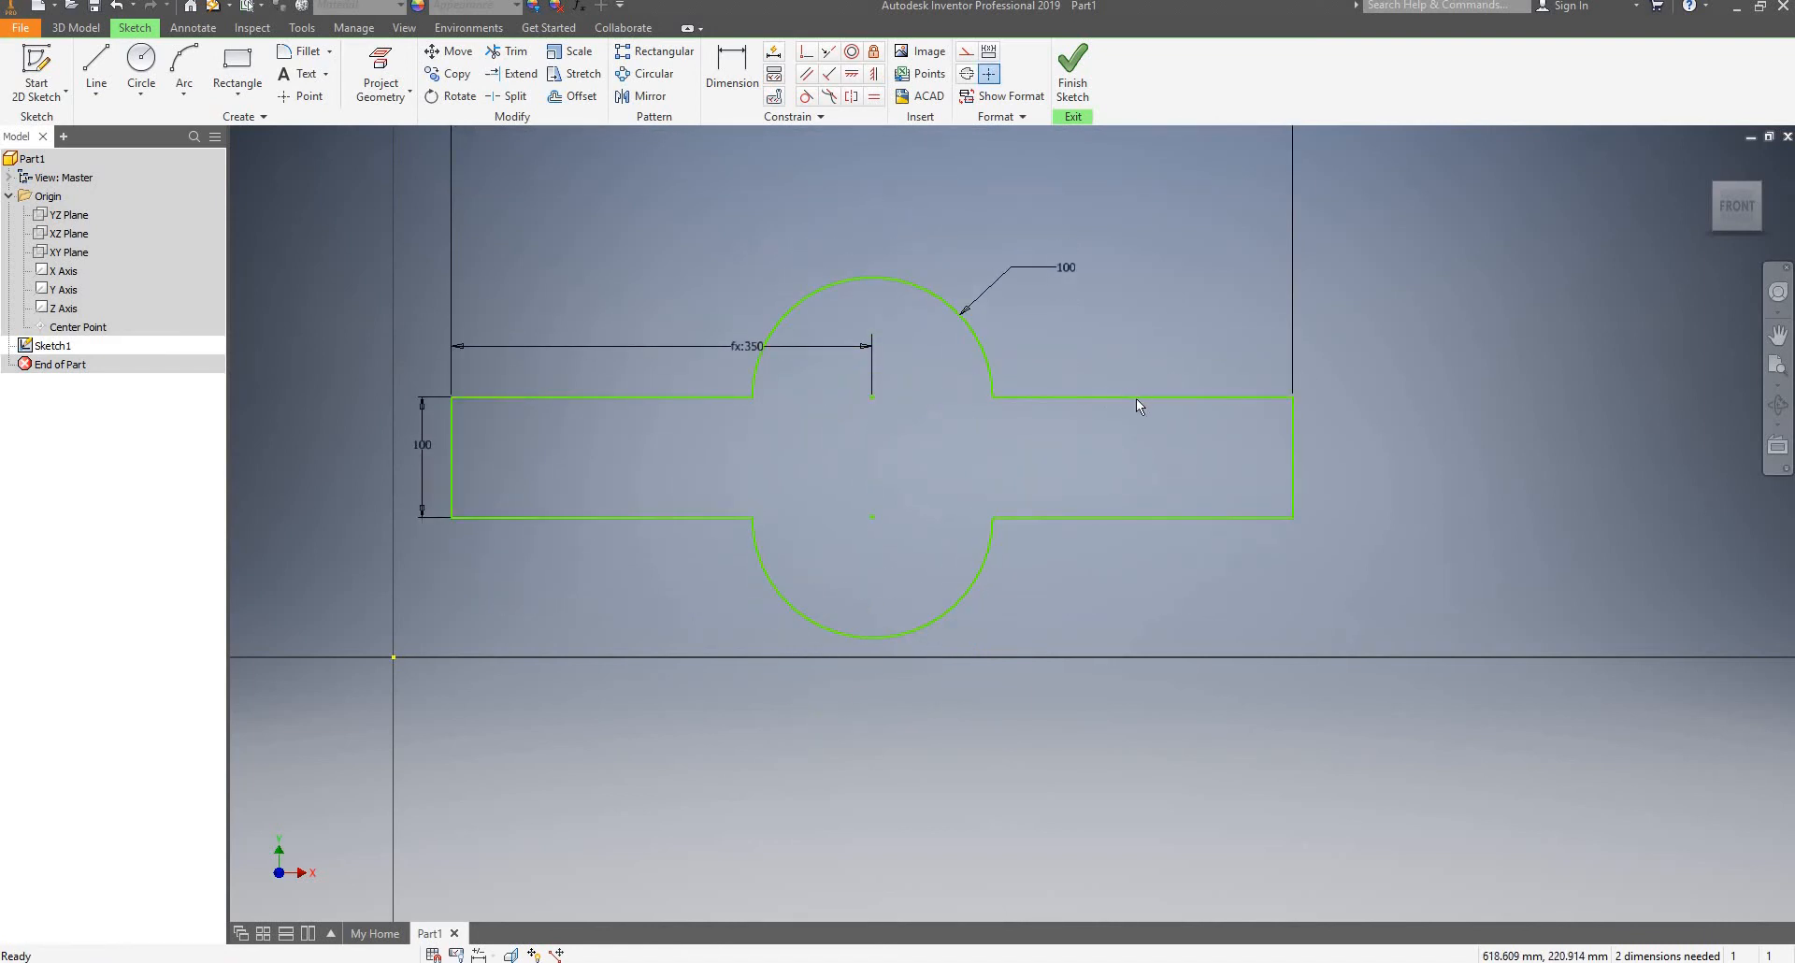
{"action": "mouse_move", "coordinate": [1137, 398]}
{"action": "left_mouse_down"}
{"action": "mouse_move", "coordinate": [954, 447]}
{"action": "mouse_move", "coordinate": [974, 417]}
{"action": "mouse_move", "coordinate": [974, 451]}
{"action": "mouse_move", "coordinate": [956, 417]}
{"action": "left_mouse_up"}
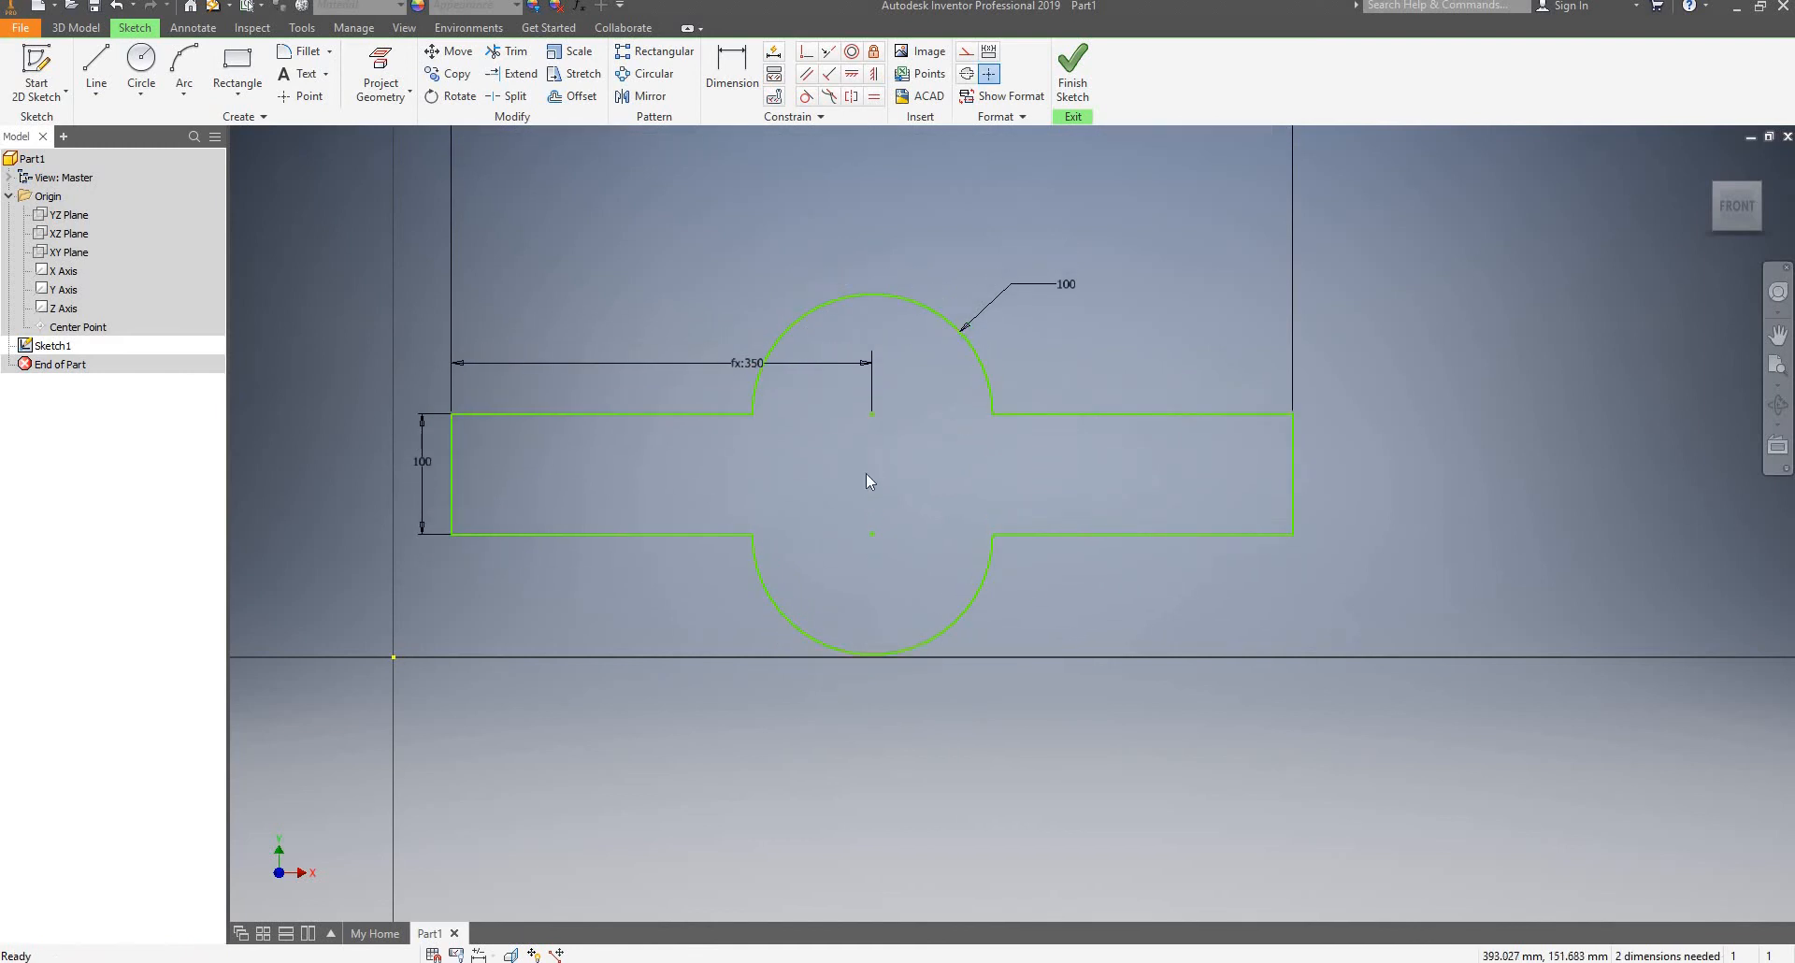
Align the midpoint of the outline's left edge horizontally with the origin using a Horizontal constraint
{"action": "scroll", "coordinate": [866, 473], "scroll_direction": "down", "scroll_amount": 4}
{"action": "scroll", "coordinate": [866, 473], "scroll_direction": "up", "scroll_amount": 5}
{"action": "scroll", "coordinate": [867, 481], "scroll_direction": "down", "scroll_amount": 3}
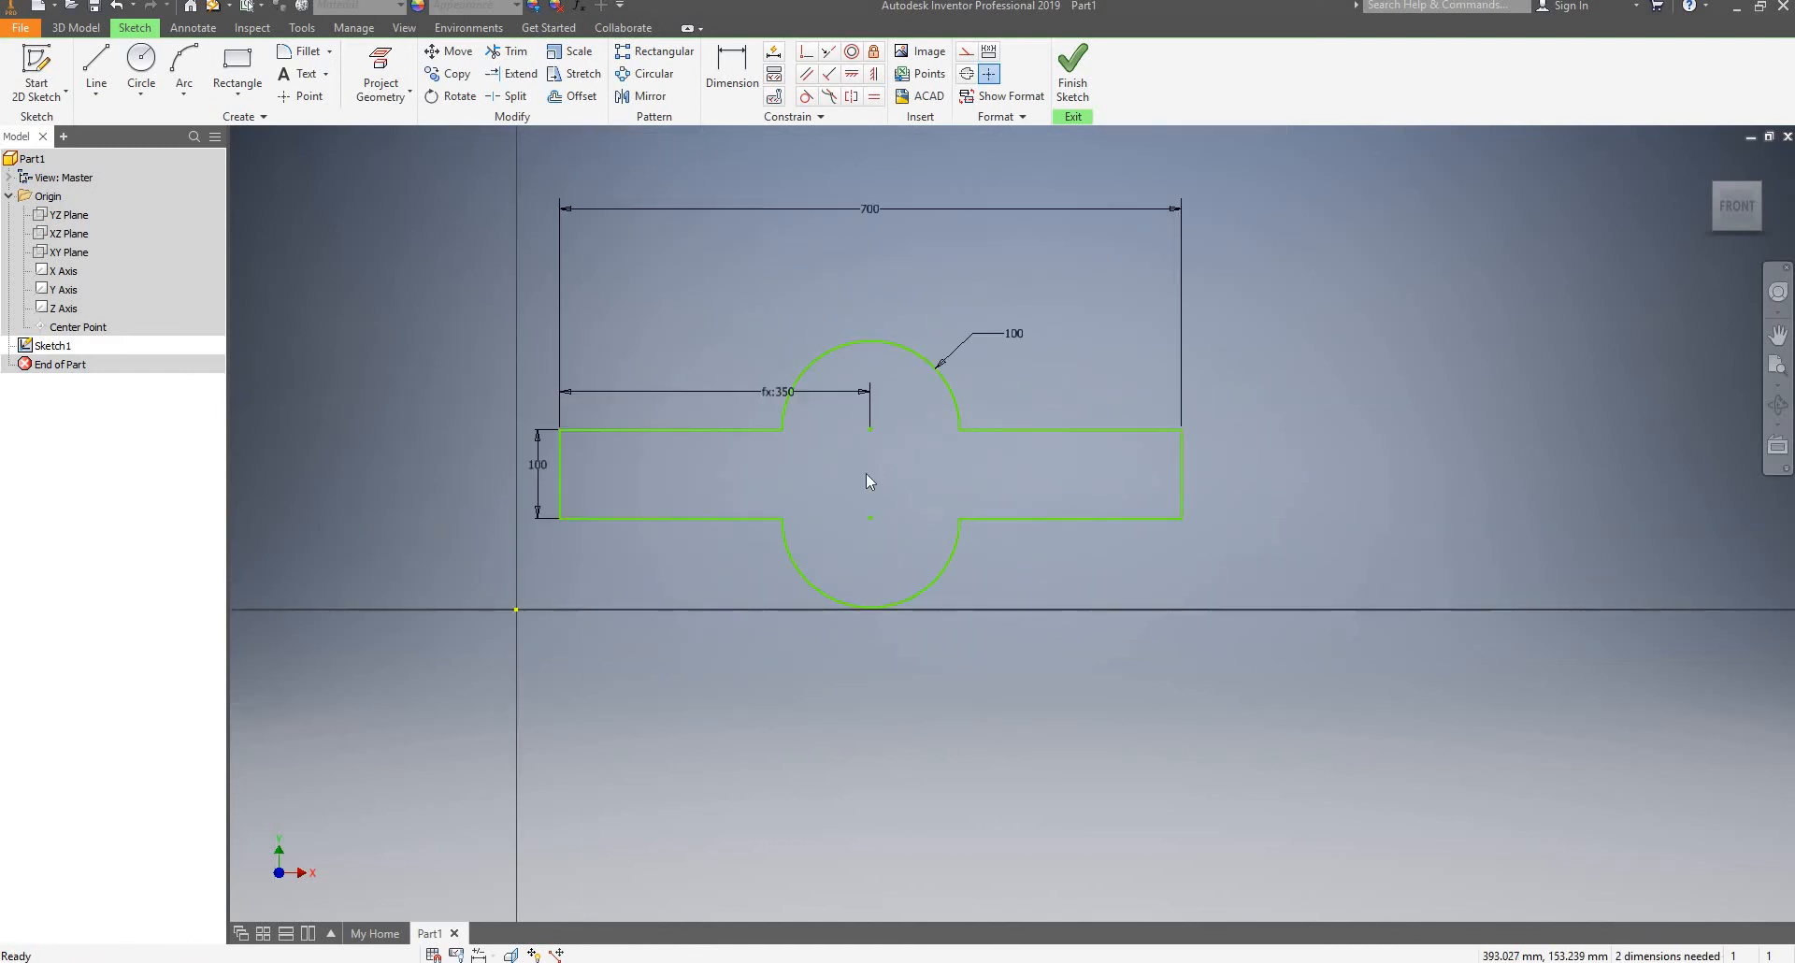
{"action": "scroll", "coordinate": [867, 481], "scroll_direction": "up", "scroll_amount": 3}
{"action": "scroll", "coordinate": [866, 481], "scroll_direction": "down", "scroll_amount": 3}
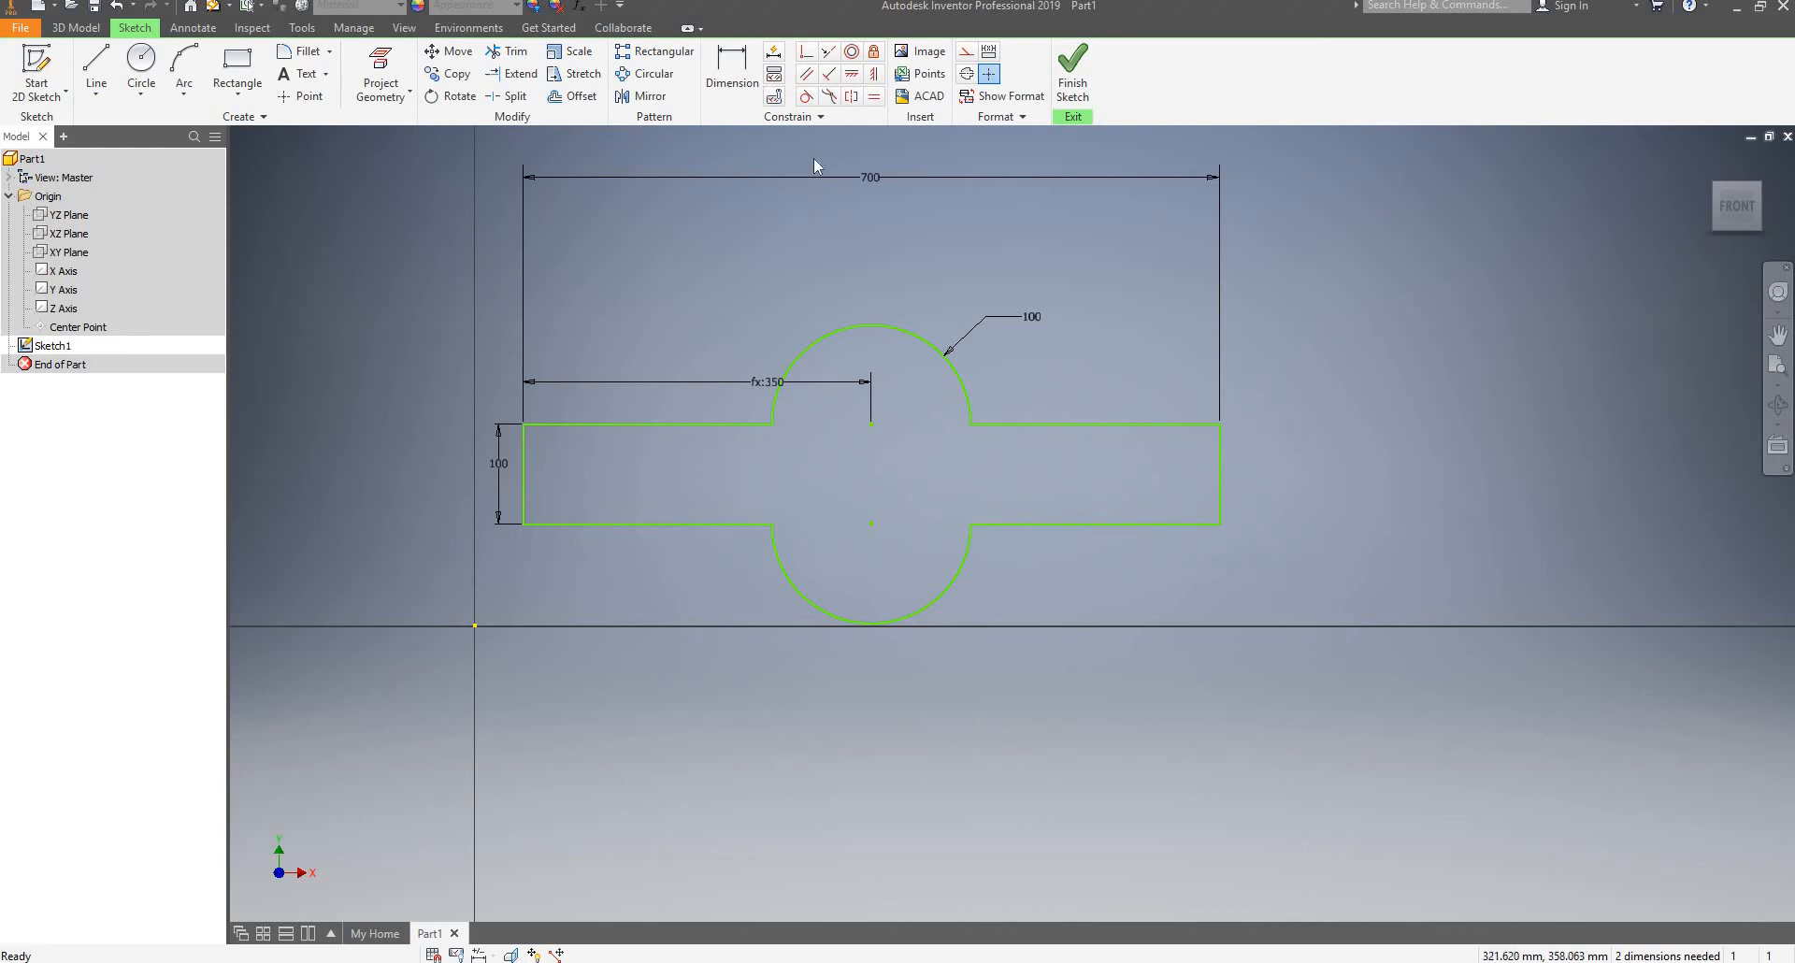
{"action": "left_click", "coordinate": [851, 74]}
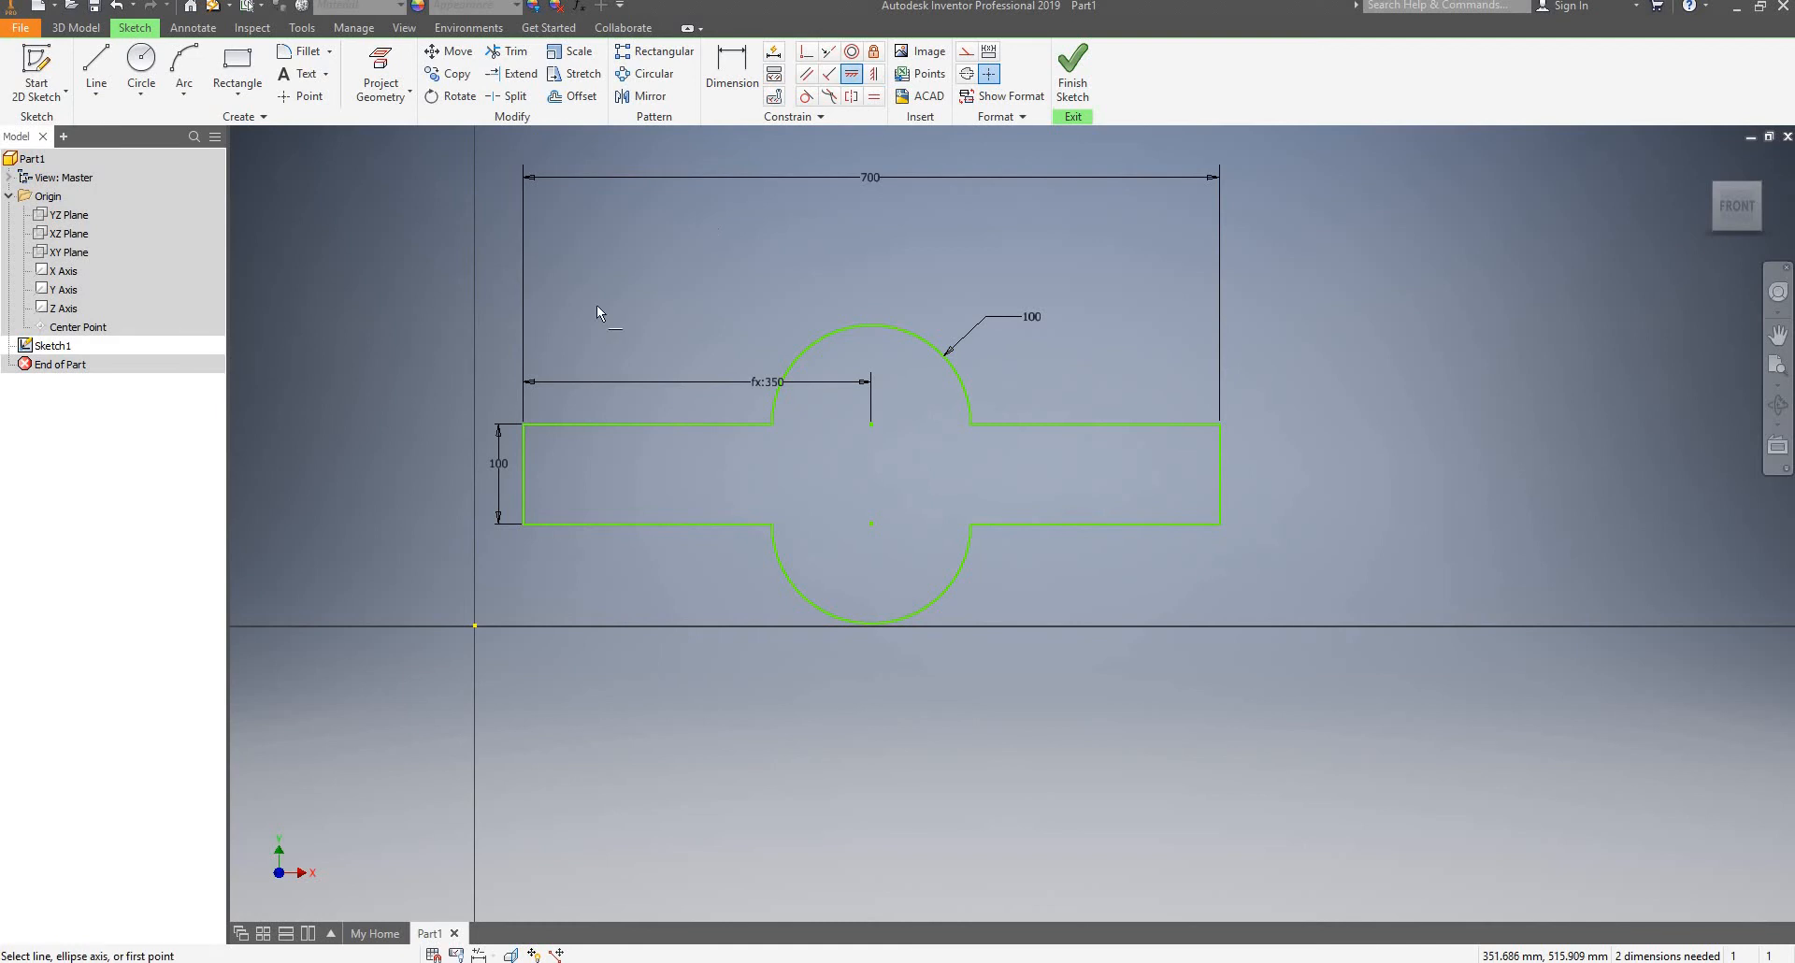
{"action": "left_click", "coordinate": [523, 474]}
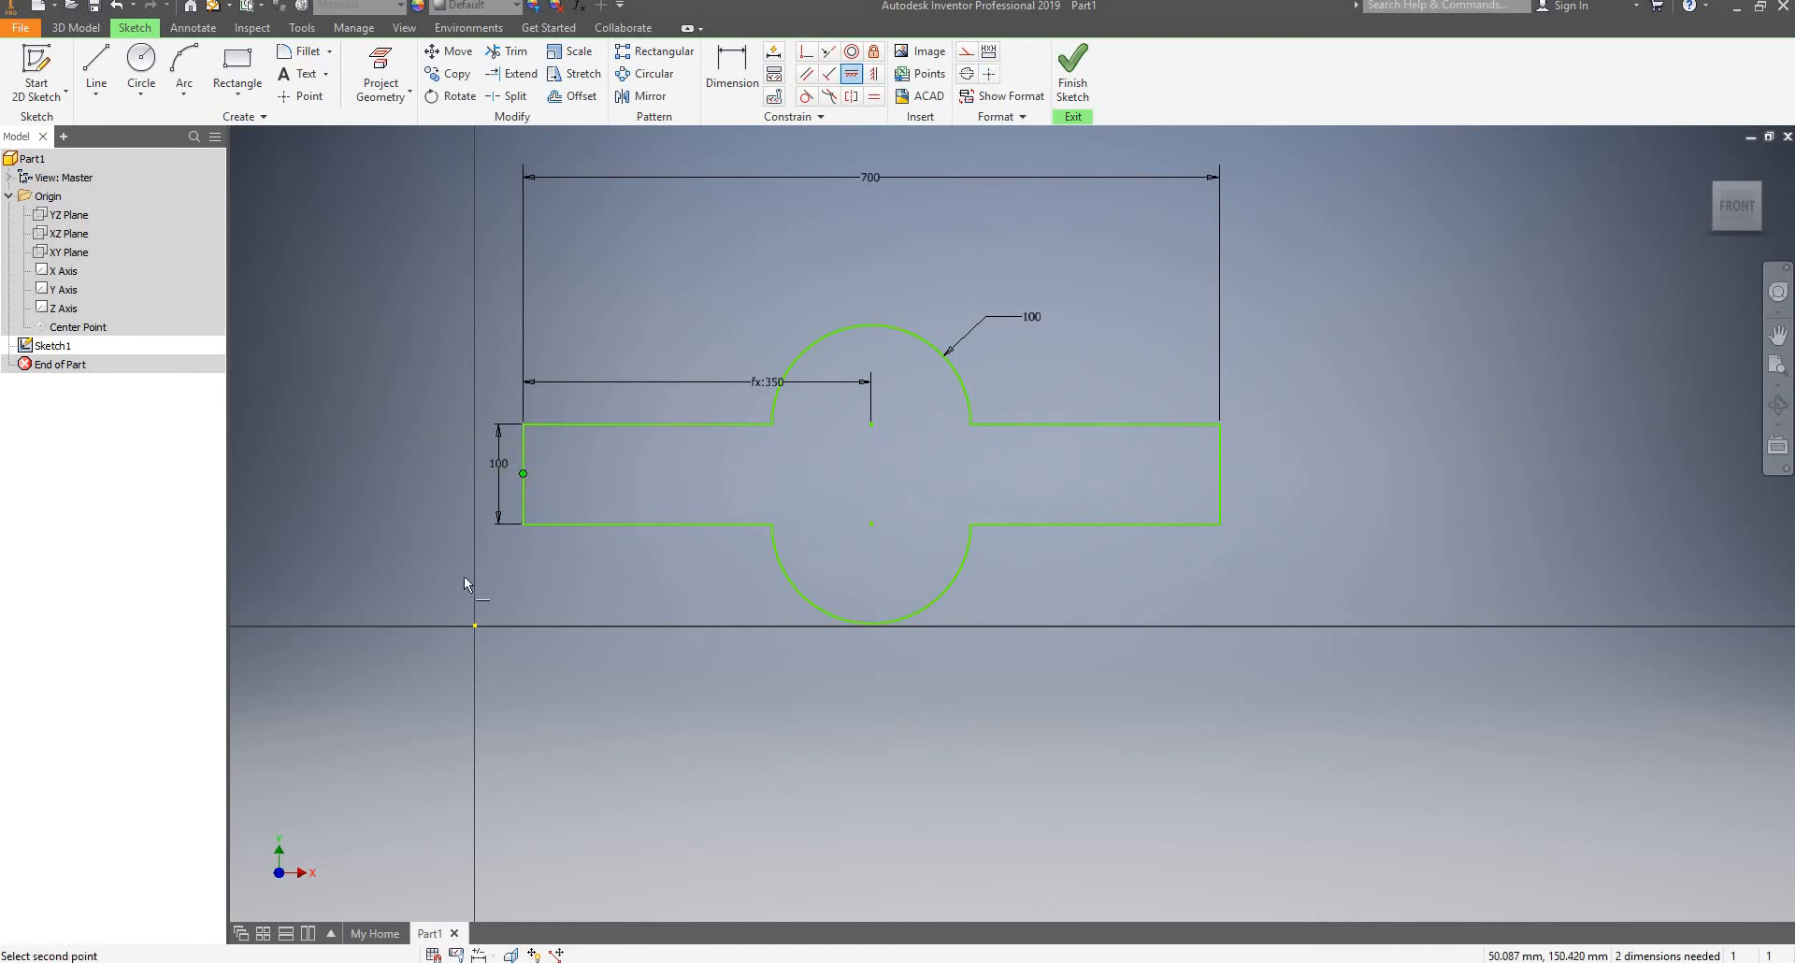
{"action": "left_click", "coordinate": [473, 627]}
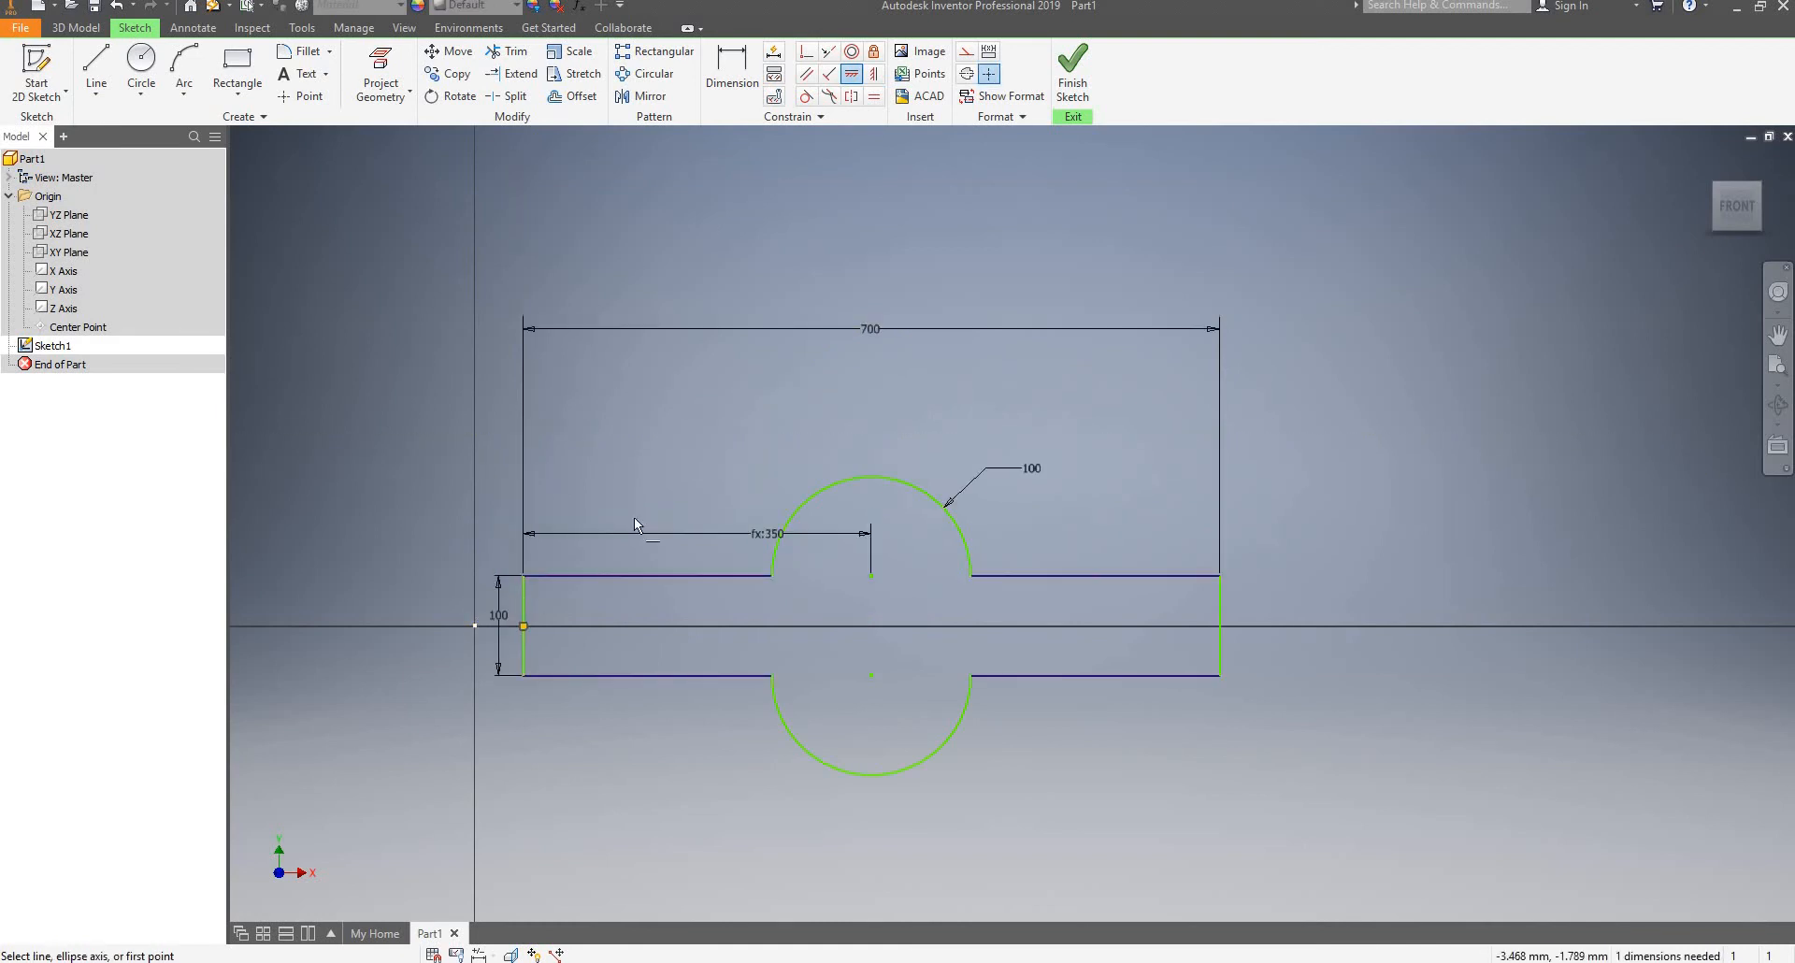
{"action": "key", "text": "Escape"}
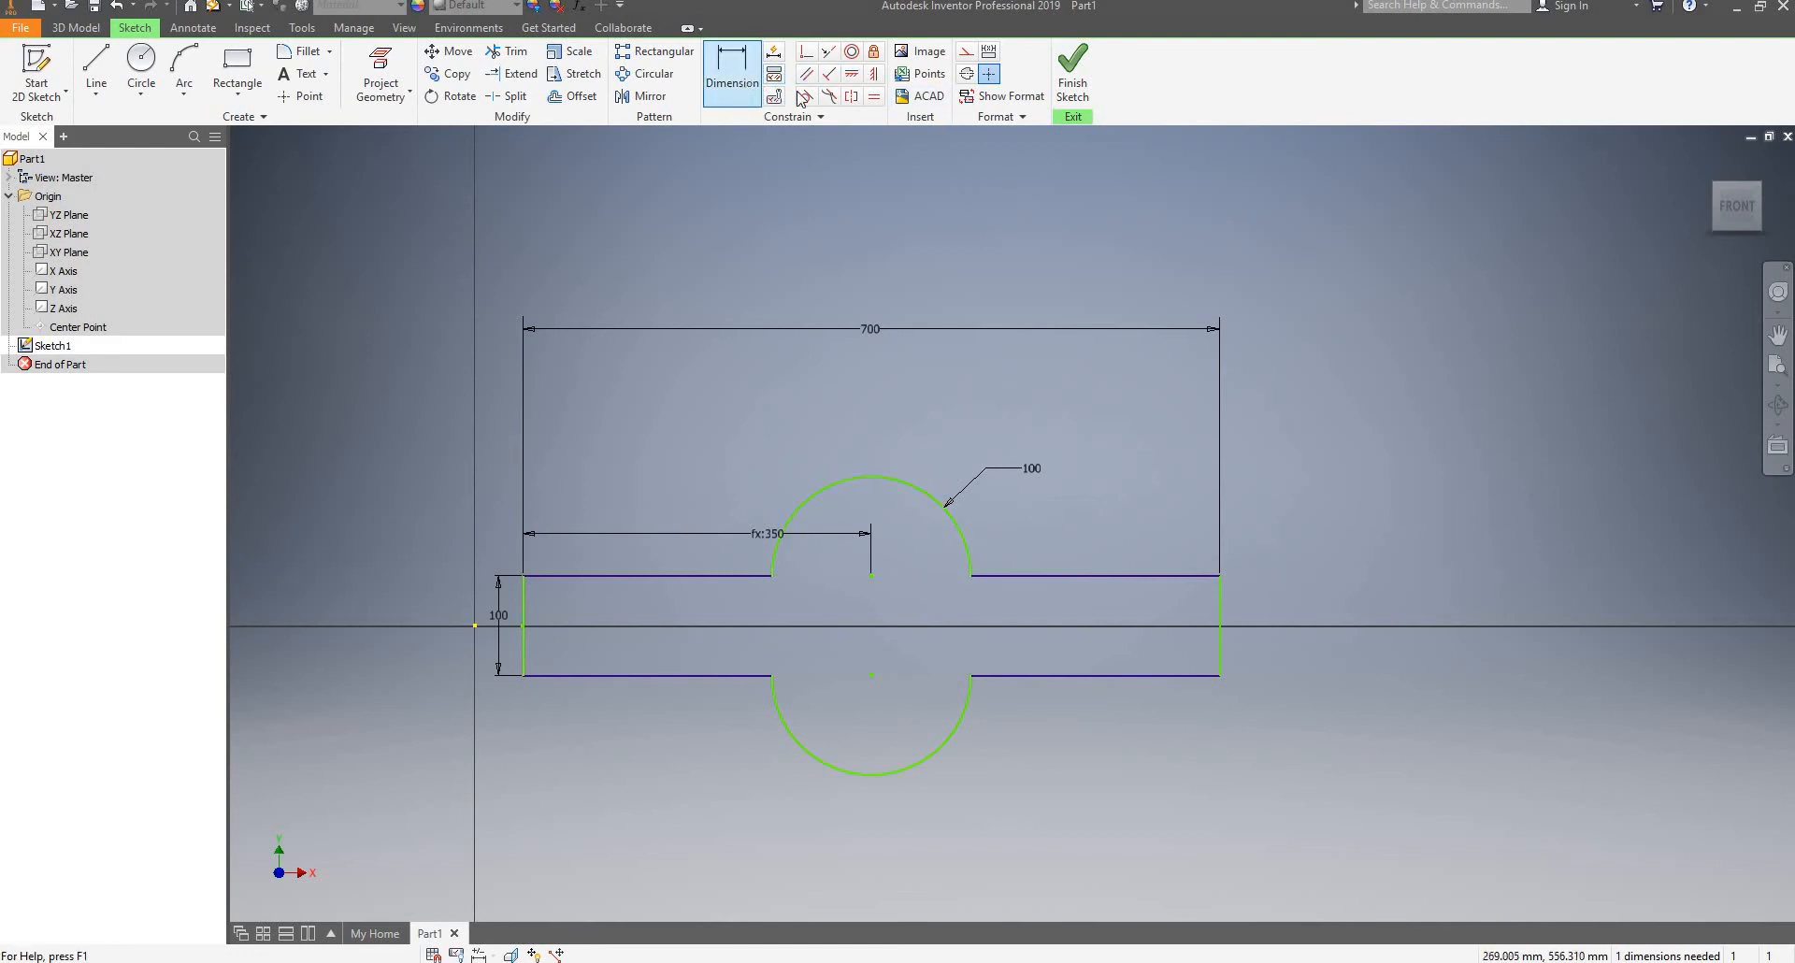
Align the upper arc's centre point vertically with the origin using a Vertical constraint
{"action": "left_click", "coordinate": [874, 74]}
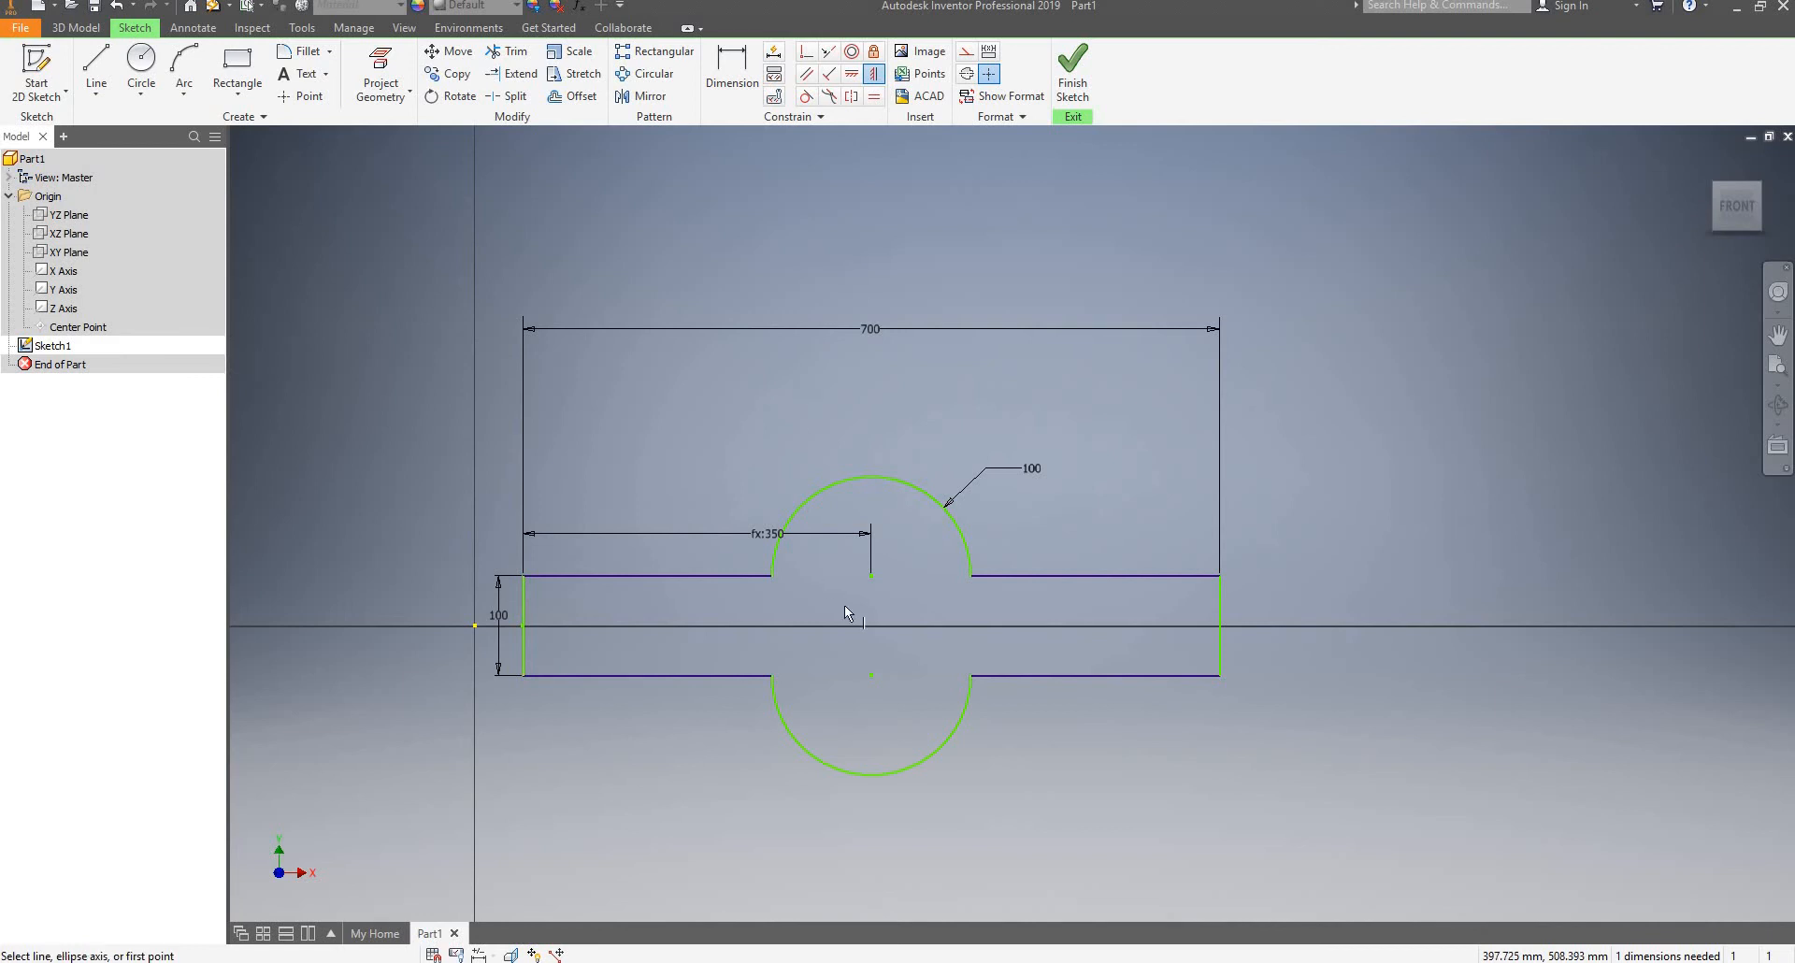
{"action": "left_click", "coordinate": [872, 576]}
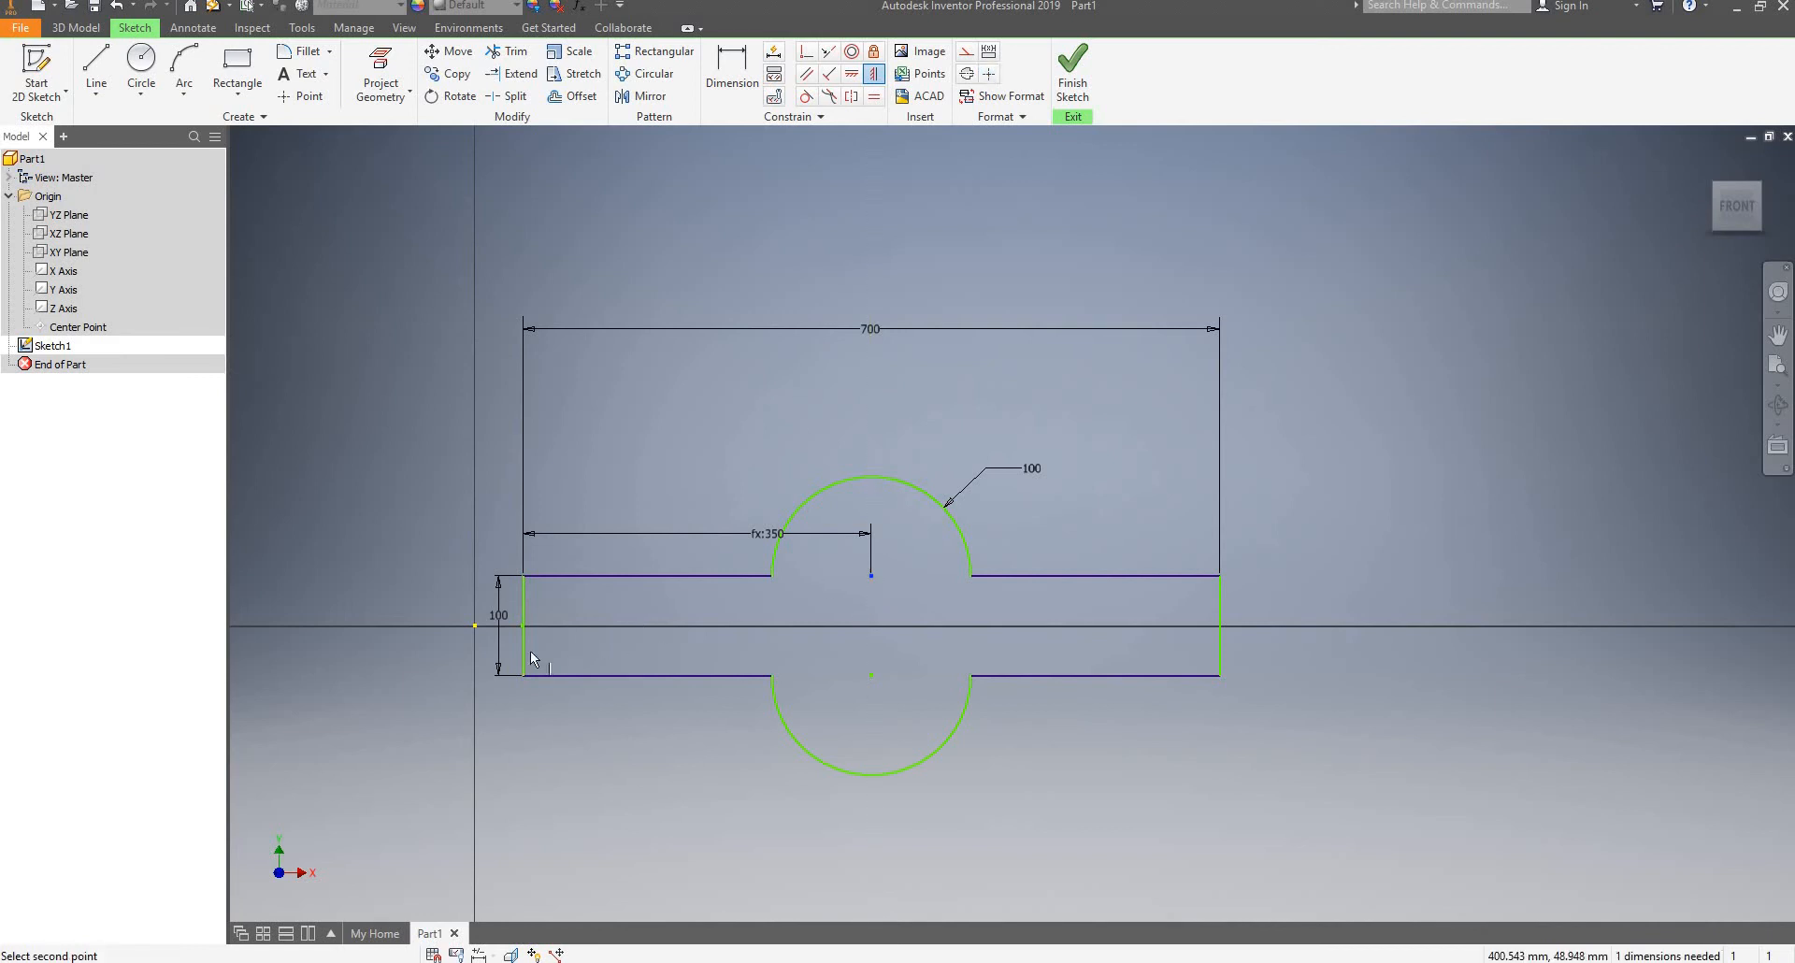
{"action": "left_click", "coordinate": [474, 626]}
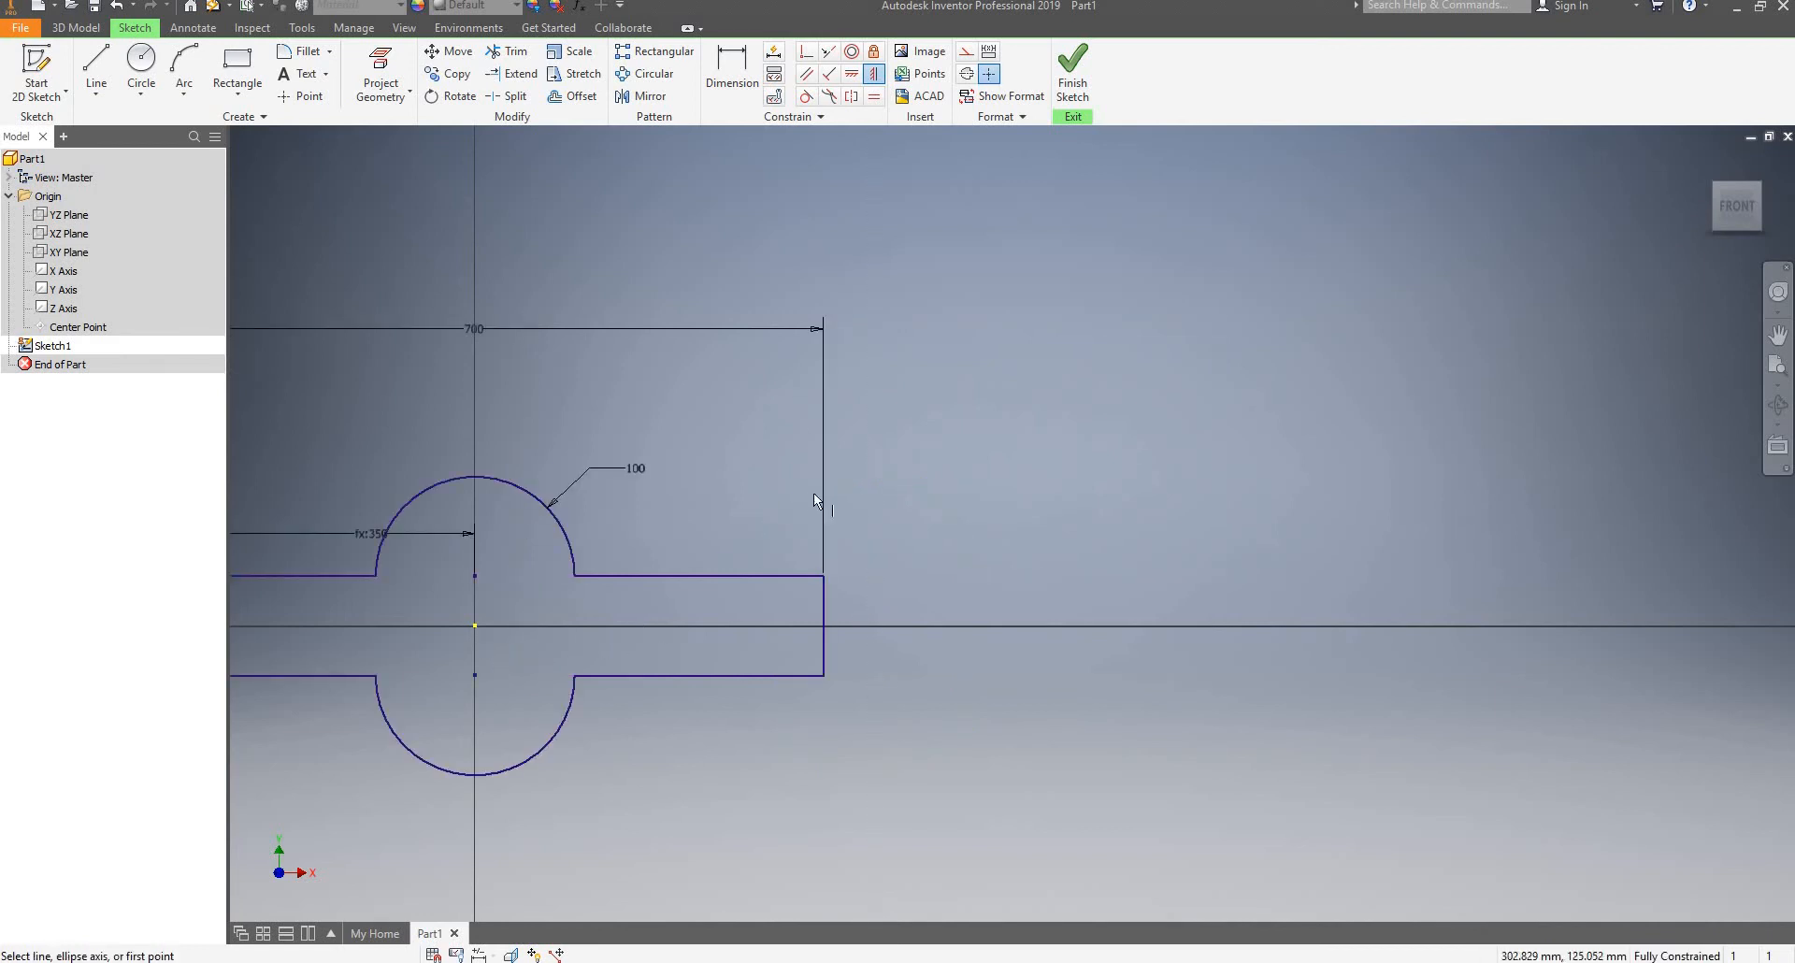
Examine how the outline is centred about the origin, close up and as a whole
{"action": "scroll", "coordinate": [814, 492], "scroll_direction": "up", "scroll_amount": 4}
{"action": "scroll", "coordinate": [645, 533], "scroll_direction": "down", "scroll_amount": 3}
{"action": "scroll", "coordinate": [728, 510], "scroll_direction": "down", "scroll_amount": 4}
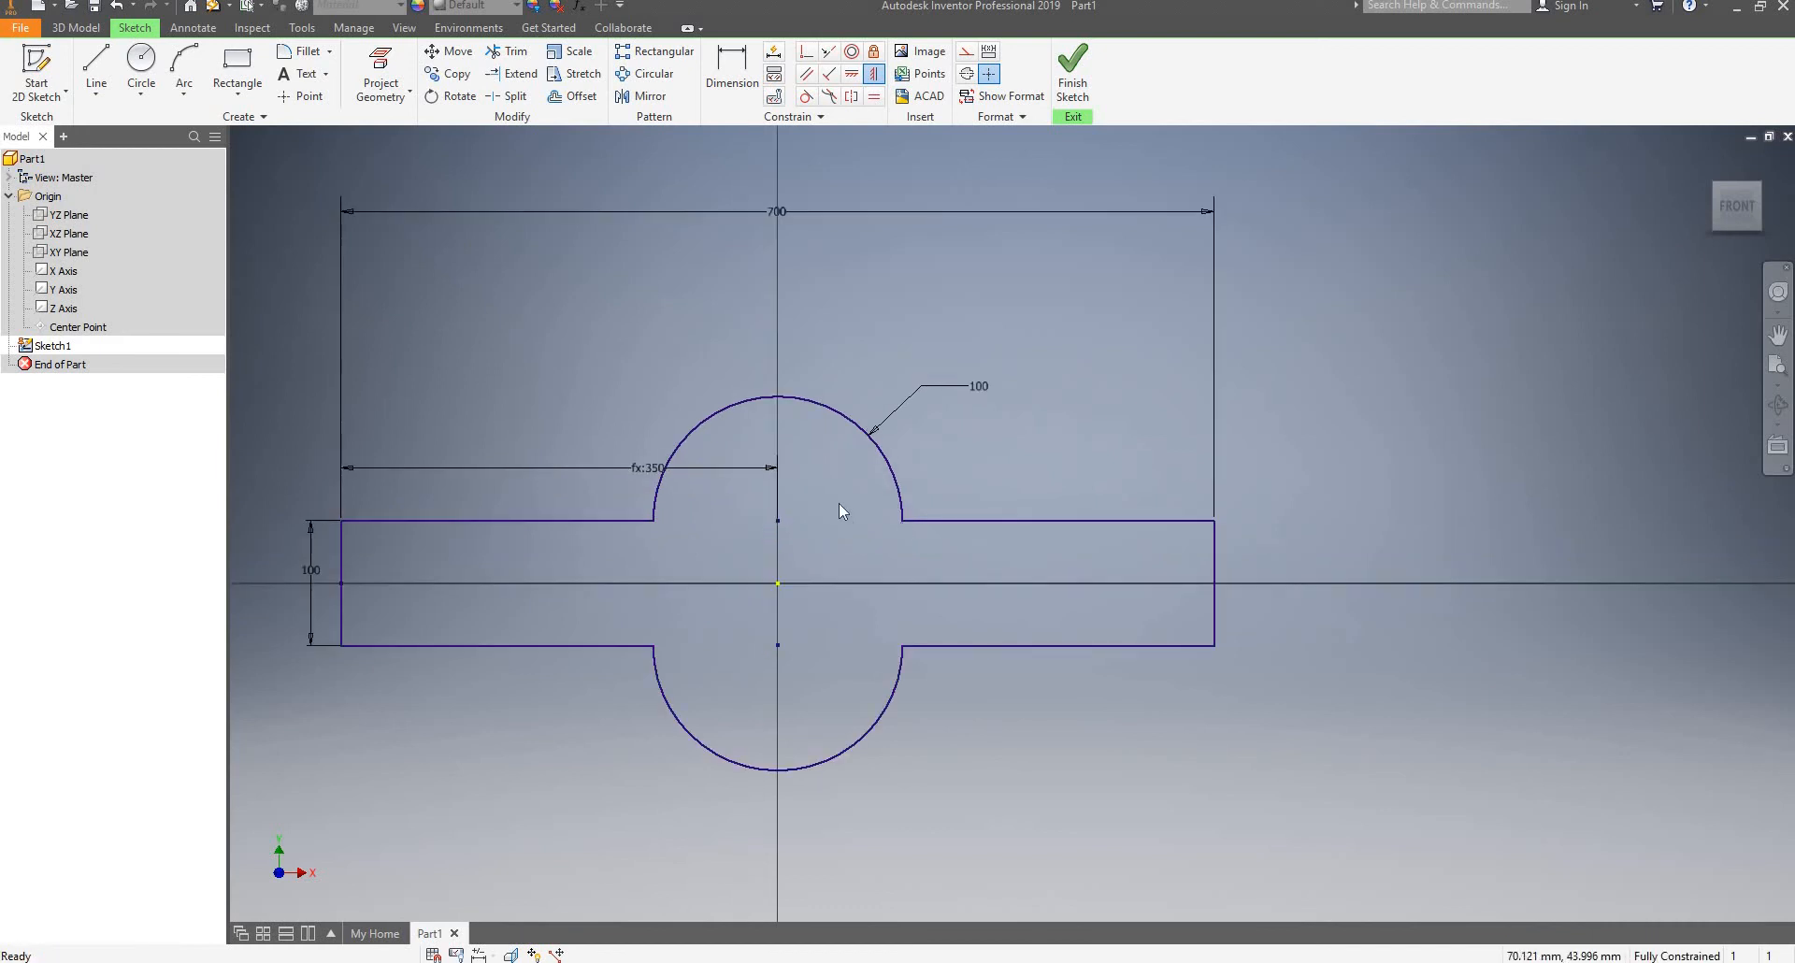
{"action": "scroll", "coordinate": [843, 505], "scroll_direction": "up", "scroll_amount": 3}
{"action": "scroll", "coordinate": [832, 542], "scroll_direction": "down", "scroll_amount": 4}
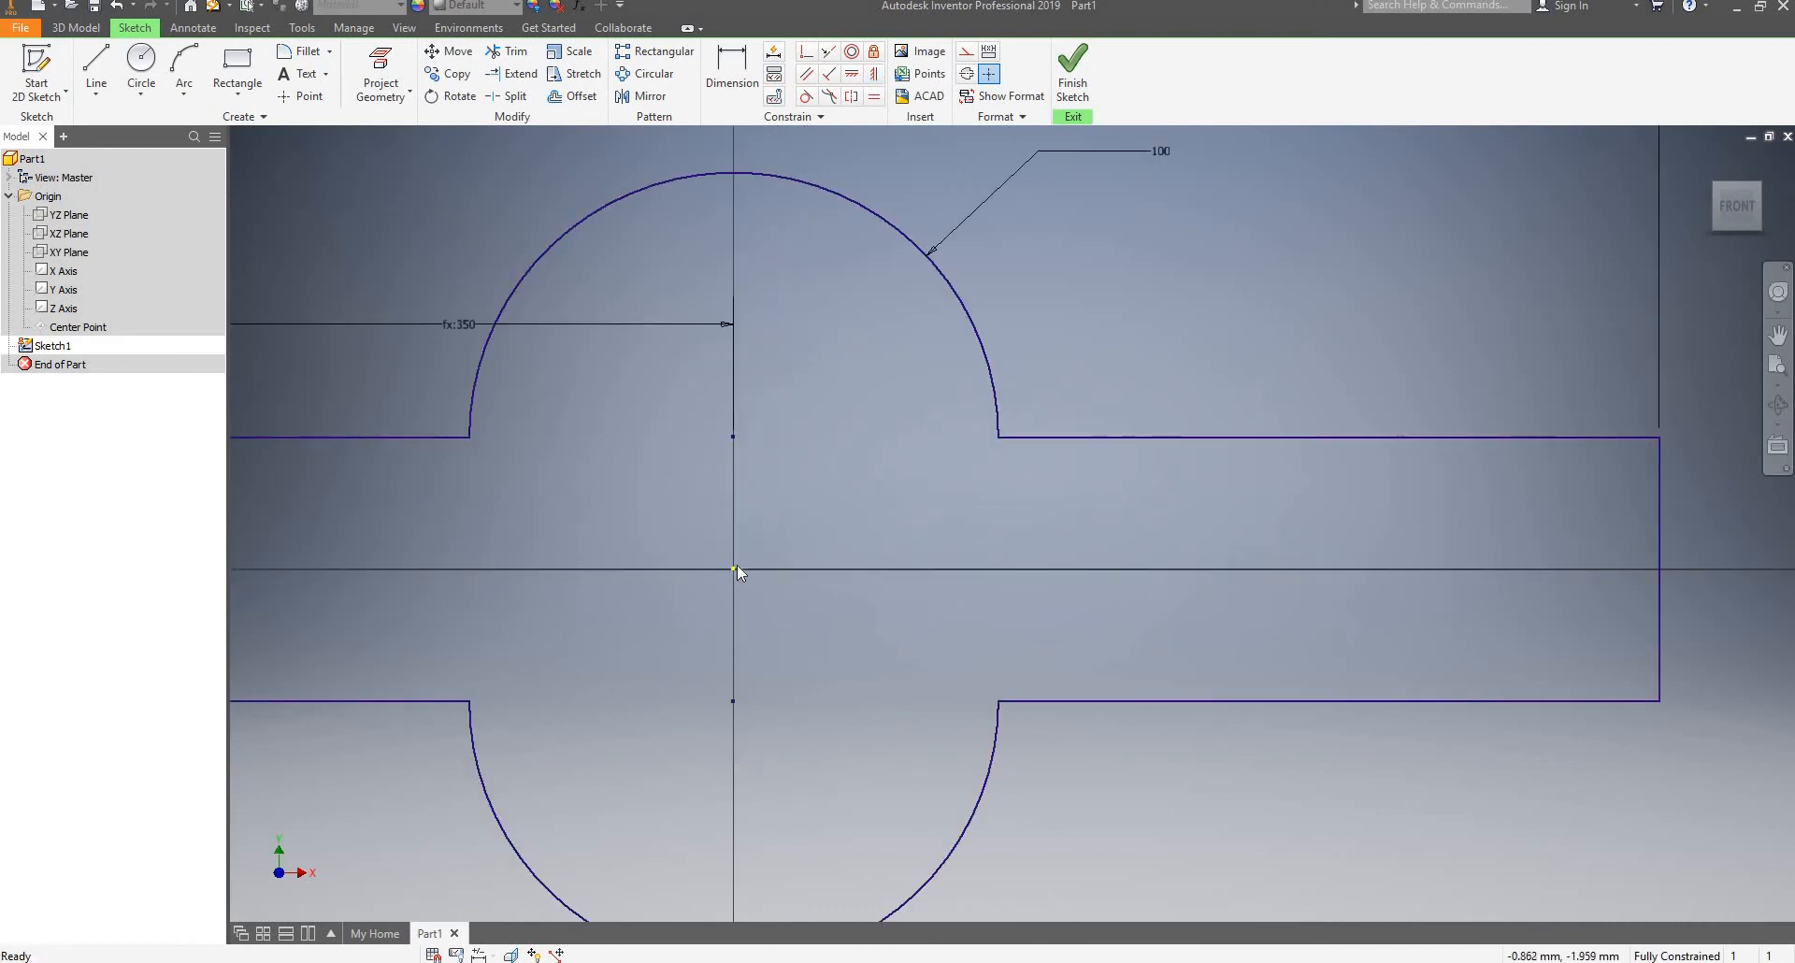
{"action": "scroll", "coordinate": [737, 565], "scroll_direction": "down", "scroll_amount": 4}
{"action": "scroll", "coordinate": [737, 565], "scroll_direction": "up", "scroll_amount": 6}
{"action": "scroll", "coordinate": [735, 565], "scroll_direction": "up", "scroll_amount": 3}
{"action": "scroll", "coordinate": [733, 565], "scroll_direction": "down", "scroll_amount": 6}
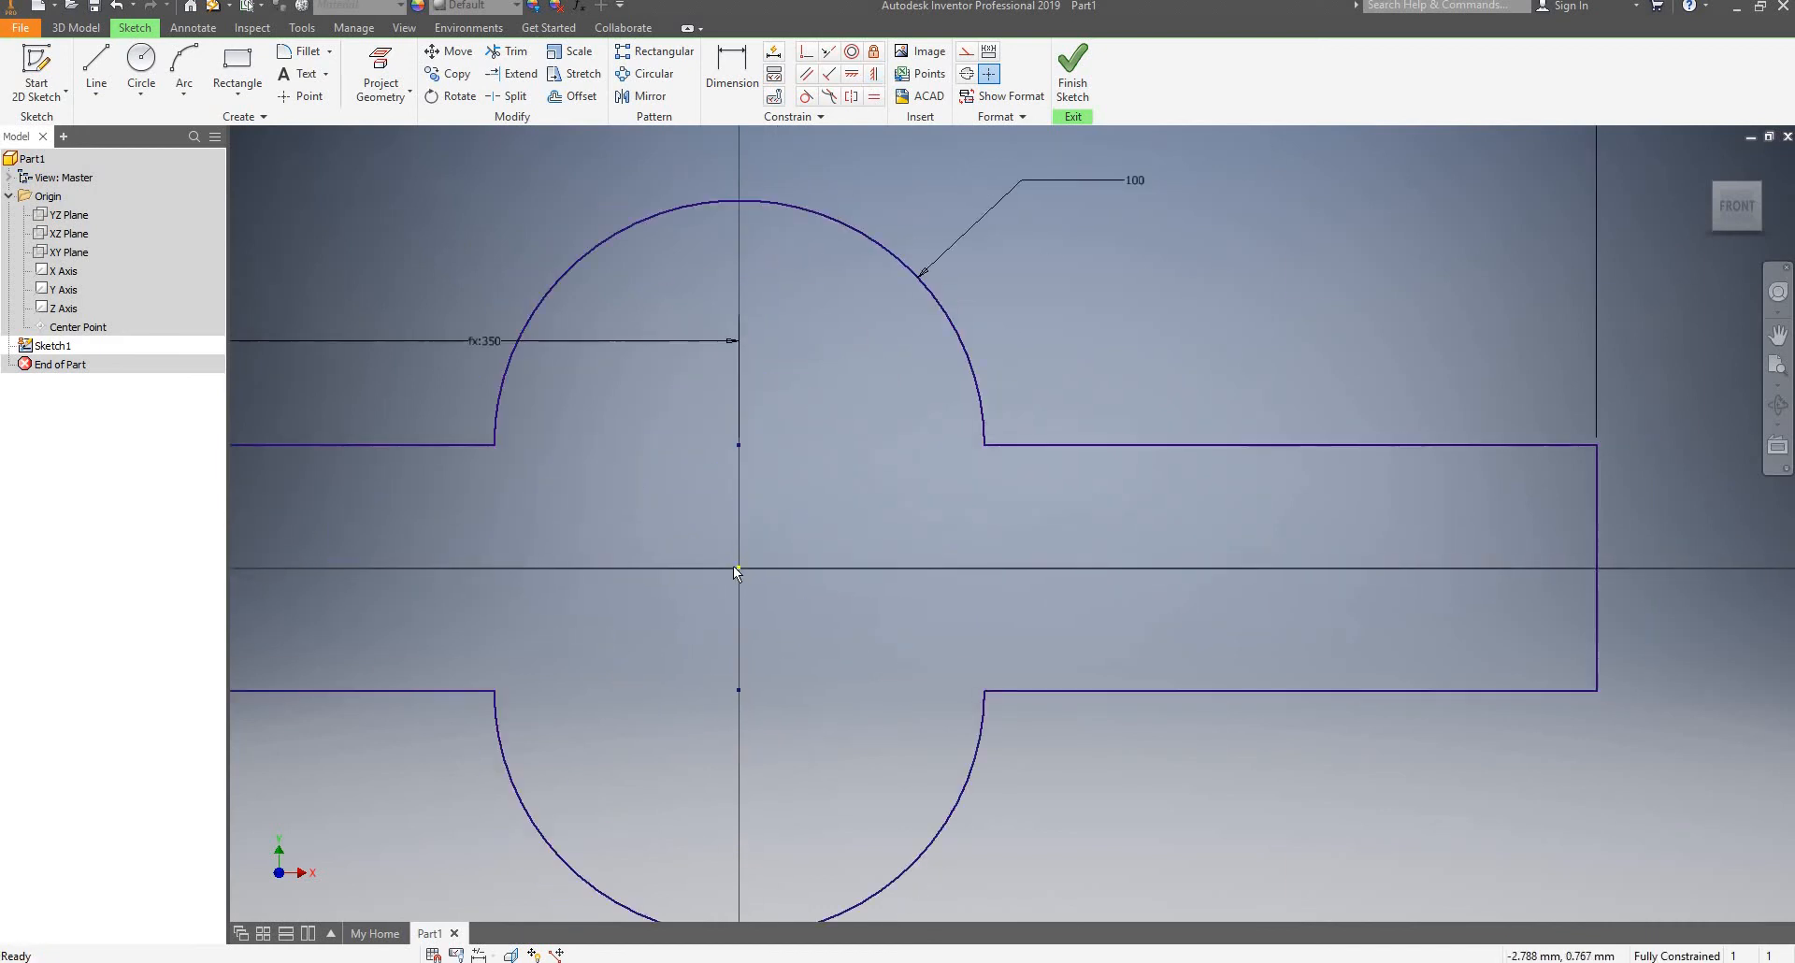
{"action": "scroll", "coordinate": [733, 565], "scroll_direction": "up", "scroll_amount": 3}
{"action": "scroll", "coordinate": [735, 565], "scroll_direction": "down", "scroll_amount": 1}
{"action": "key", "text": "F2"}
{"action": "left_click_drag", "start_coordinate": [849, 472], "coordinate": [991, 466]}
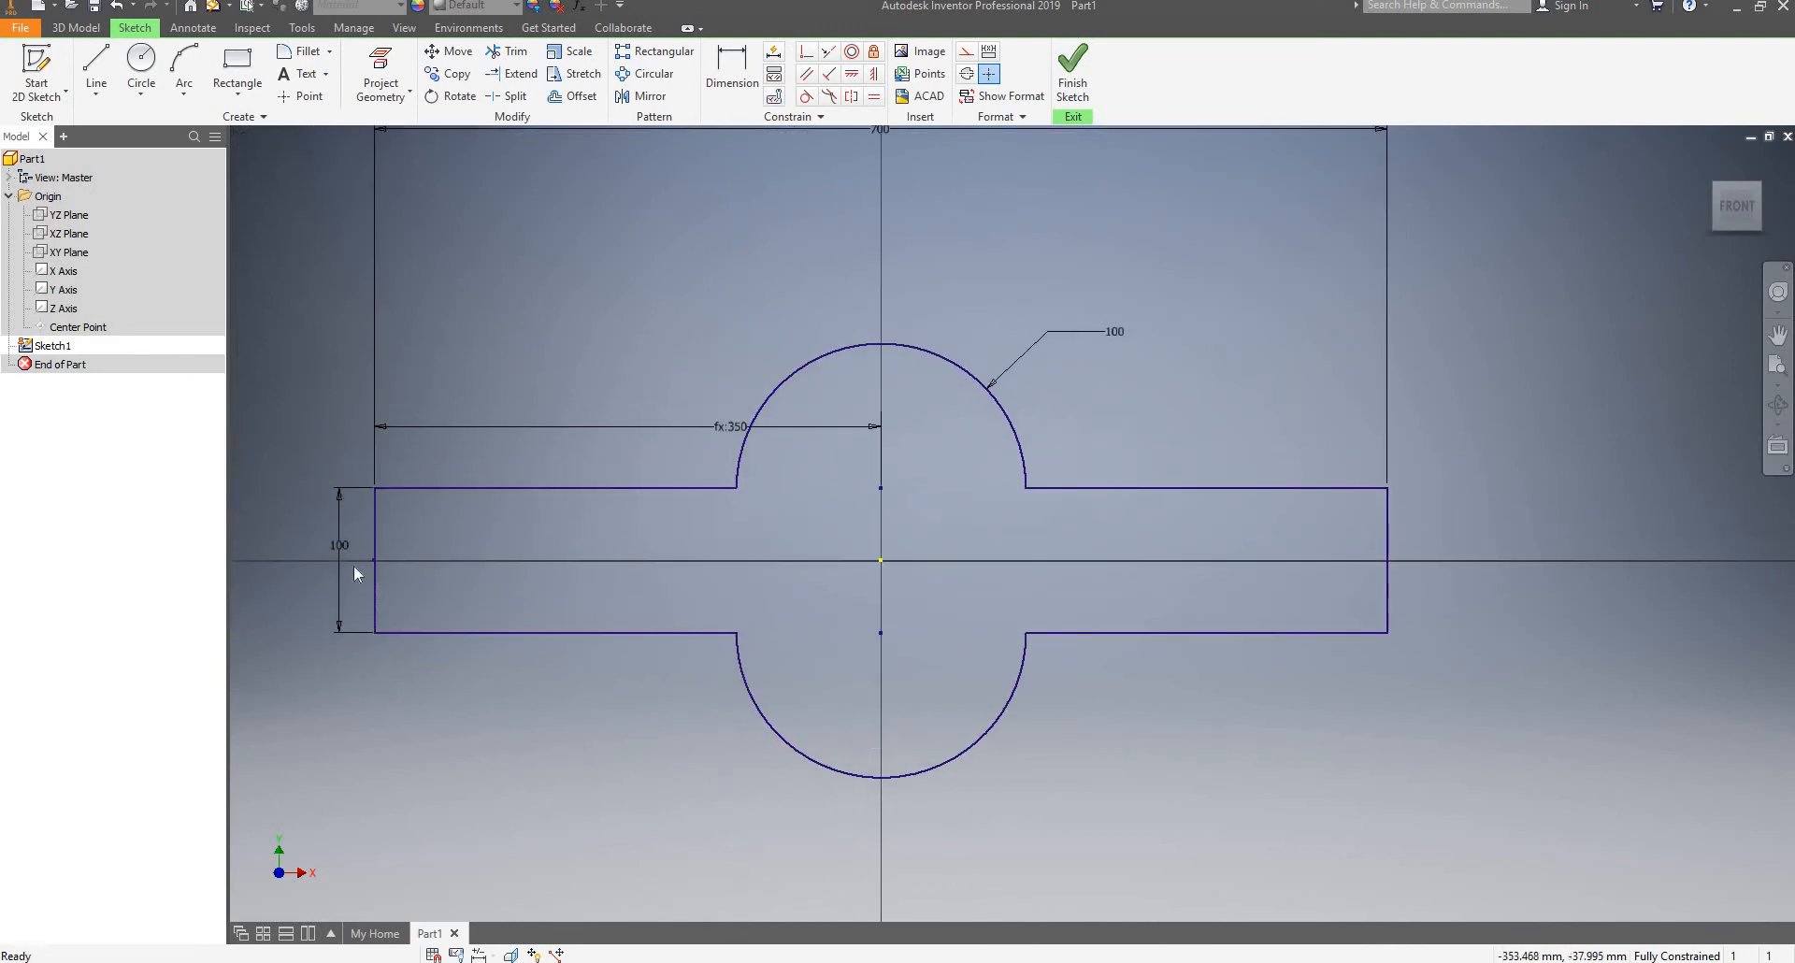
Set the outline's height to 200 mm, and check the expression behind the linked half-length dimension
{"action": "double_click", "coordinate": [335, 540]}
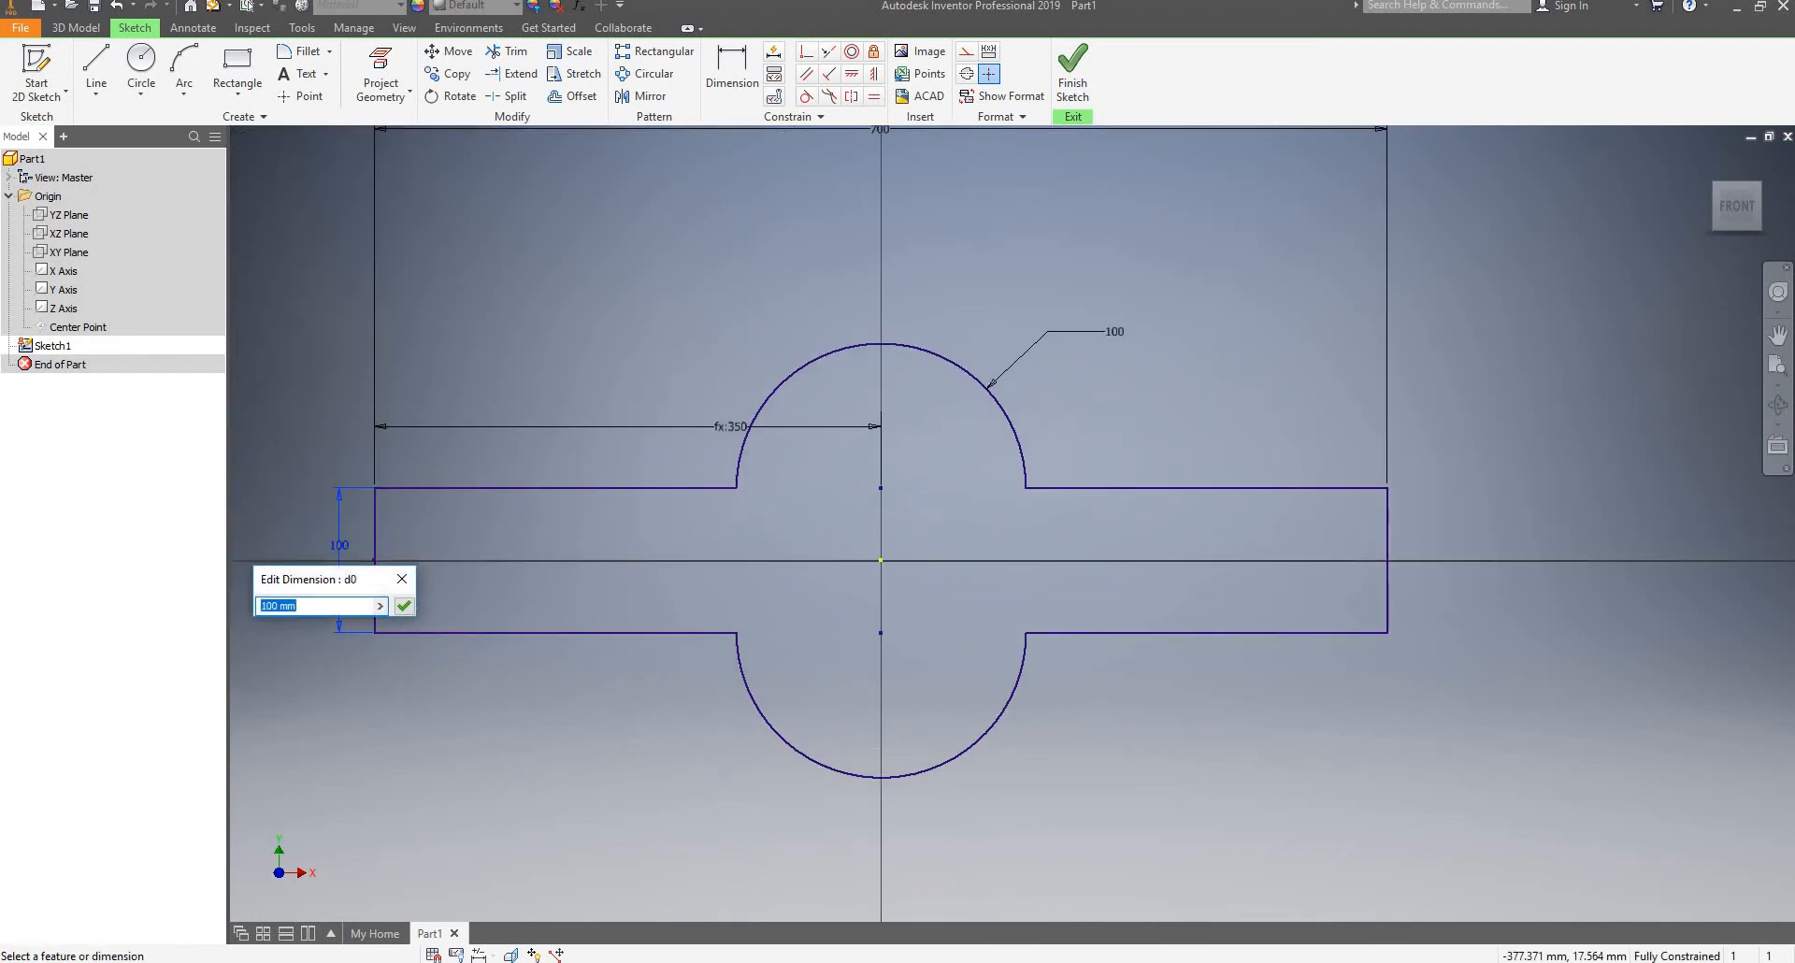
{"action": "type", "text": "200"}
{"action": "key", "text": "Return"}
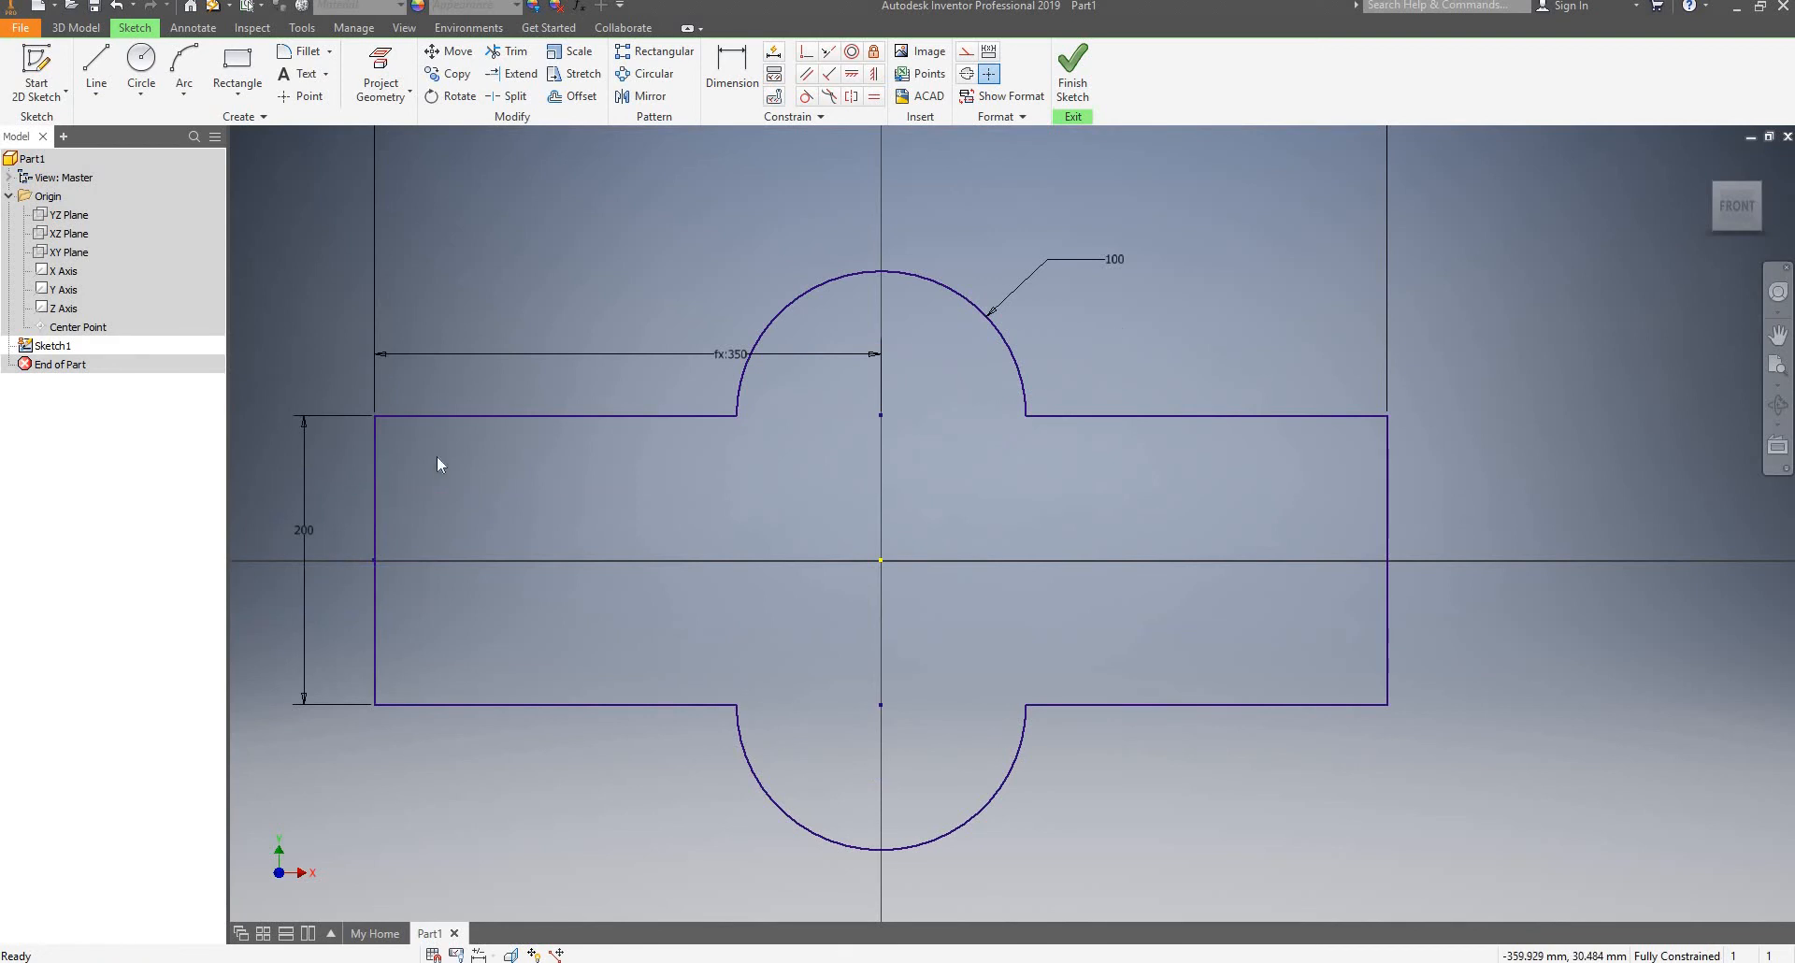
{"action": "double_click", "coordinate": [713, 352]}
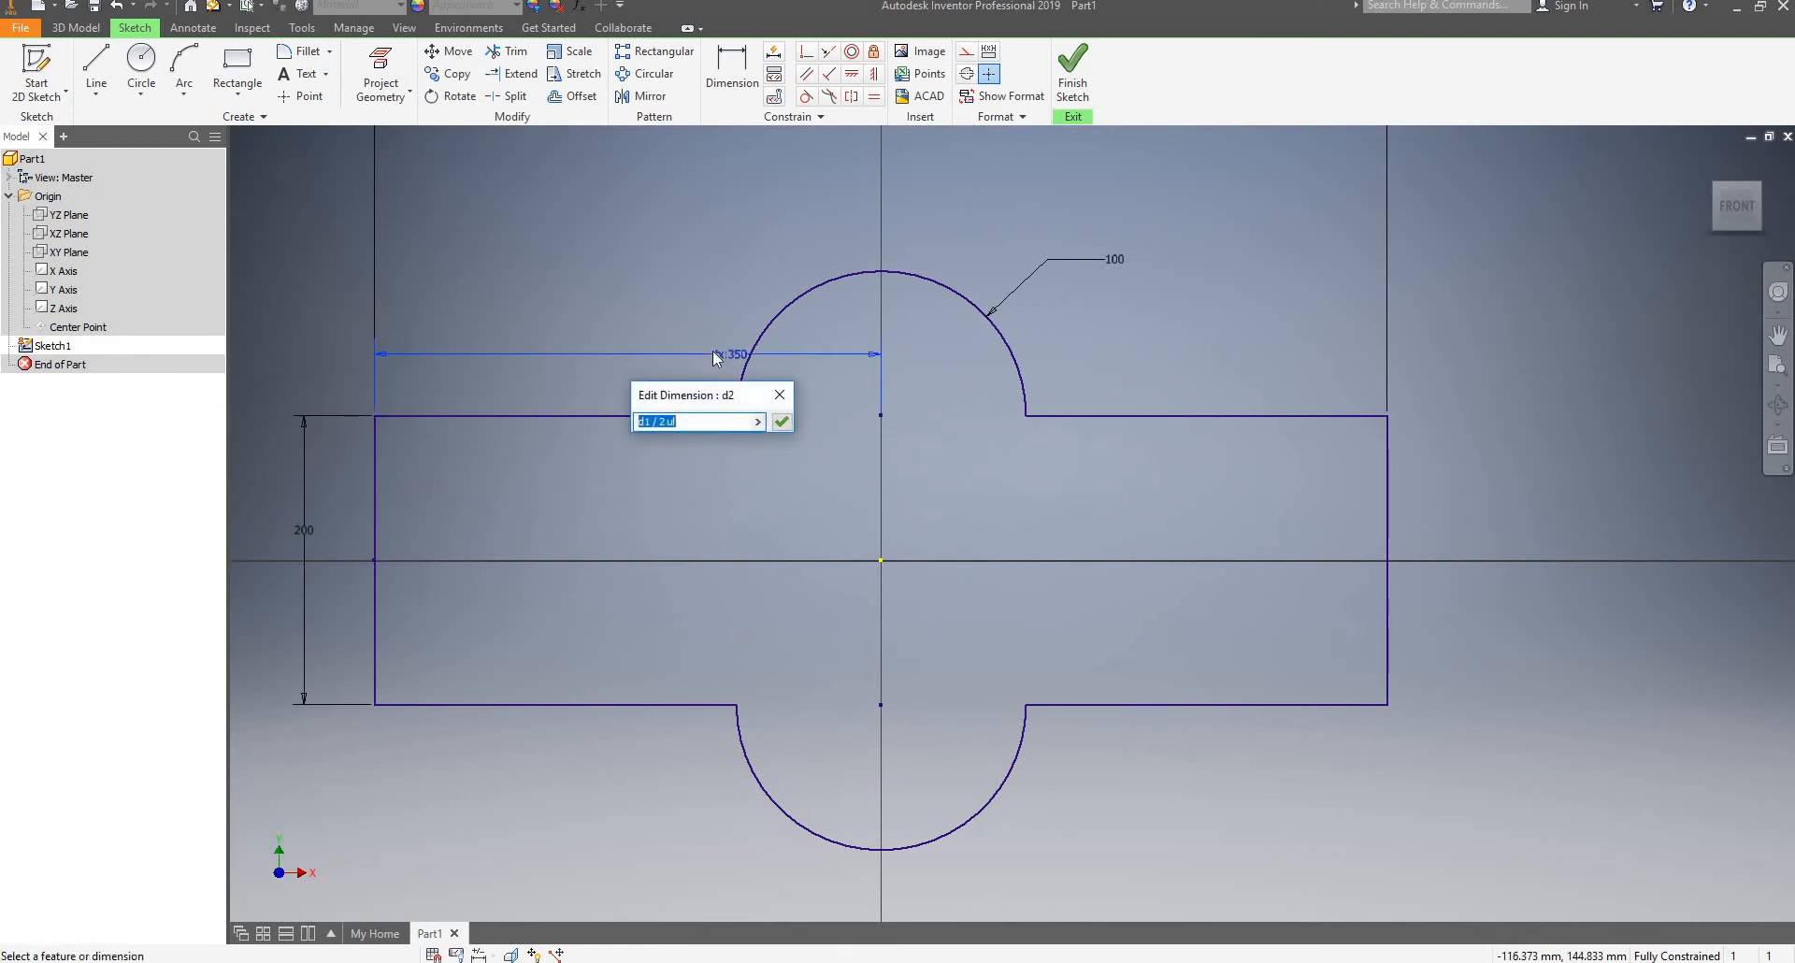
{"action": "left_click", "coordinate": [720, 299]}
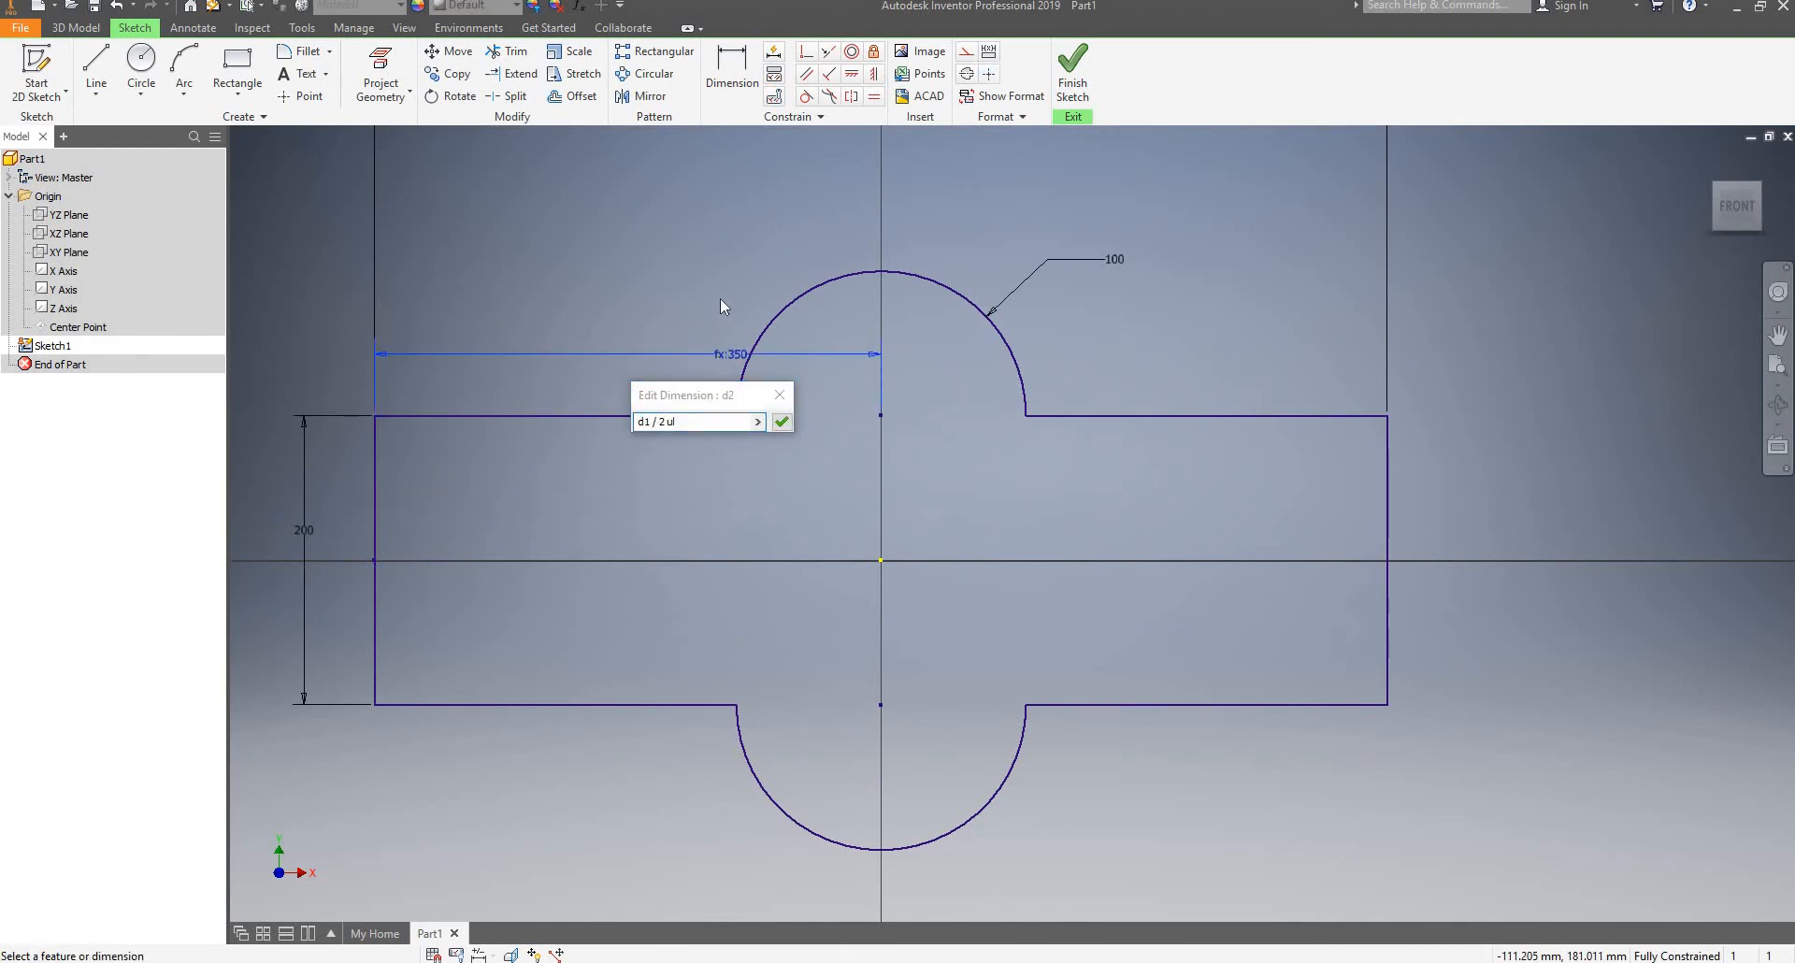
{"action": "scroll", "coordinate": [929, 411], "scroll_direction": "down", "scroll_amount": 3}
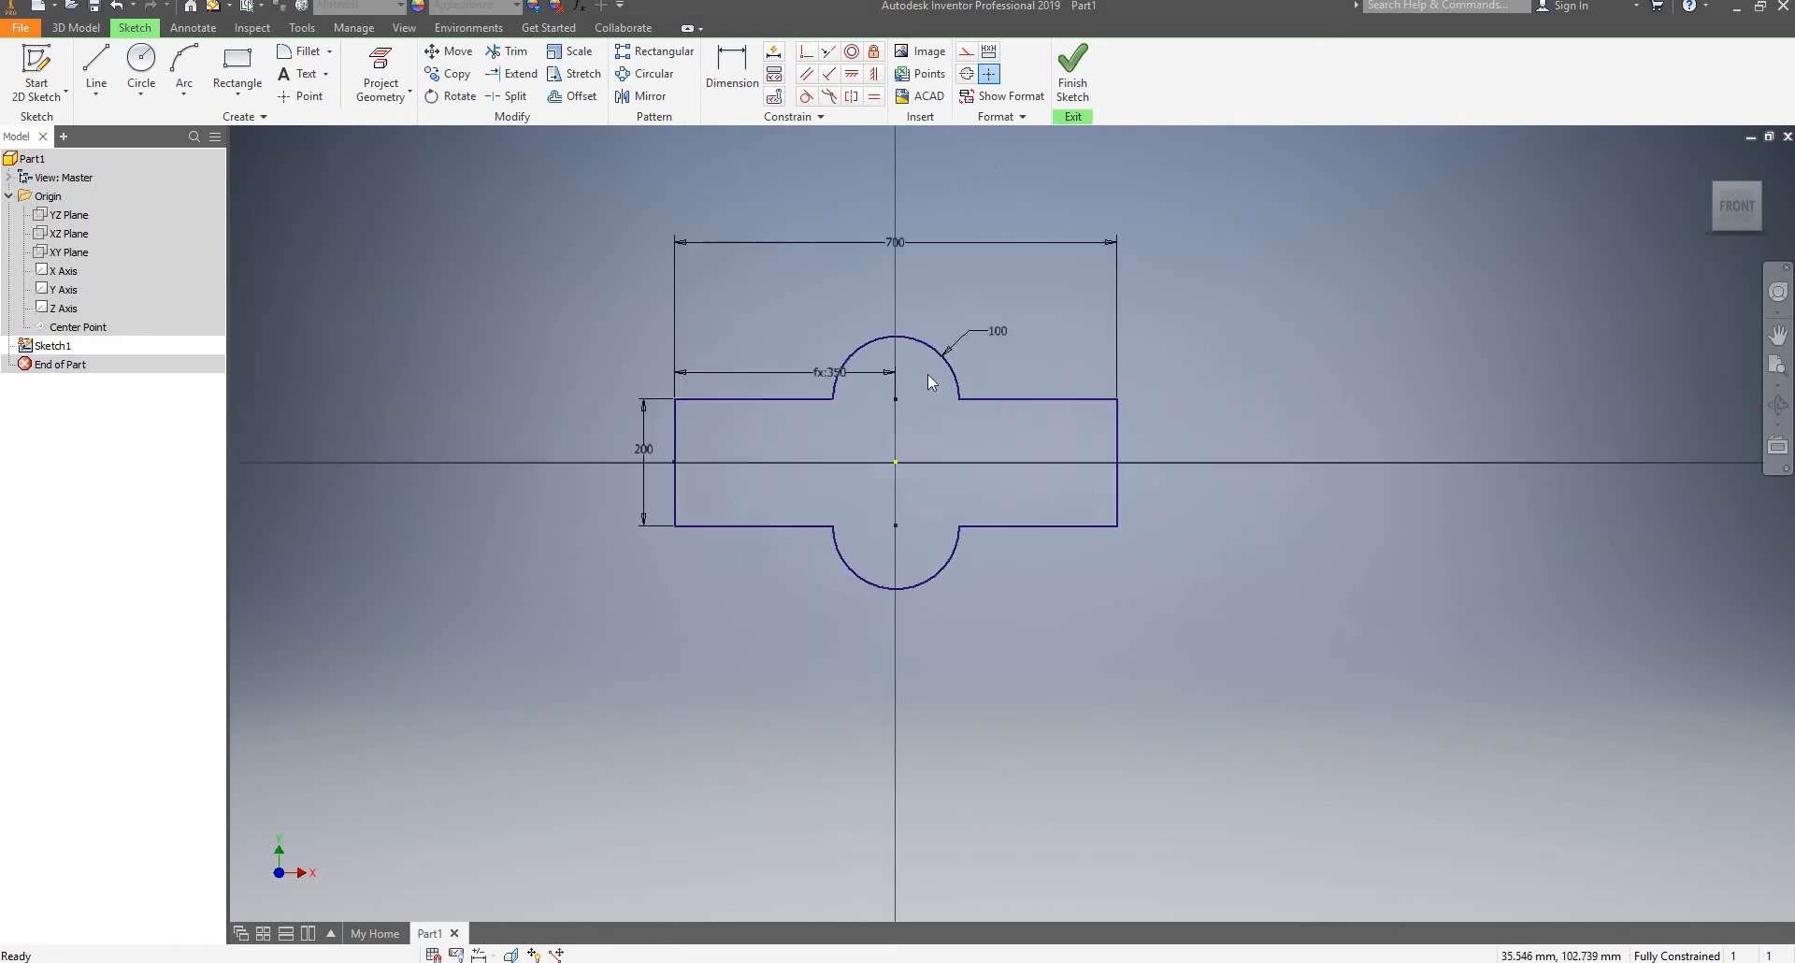
Set the outline's overall length to 500 mm
{"action": "double_click", "coordinate": [879, 291]}
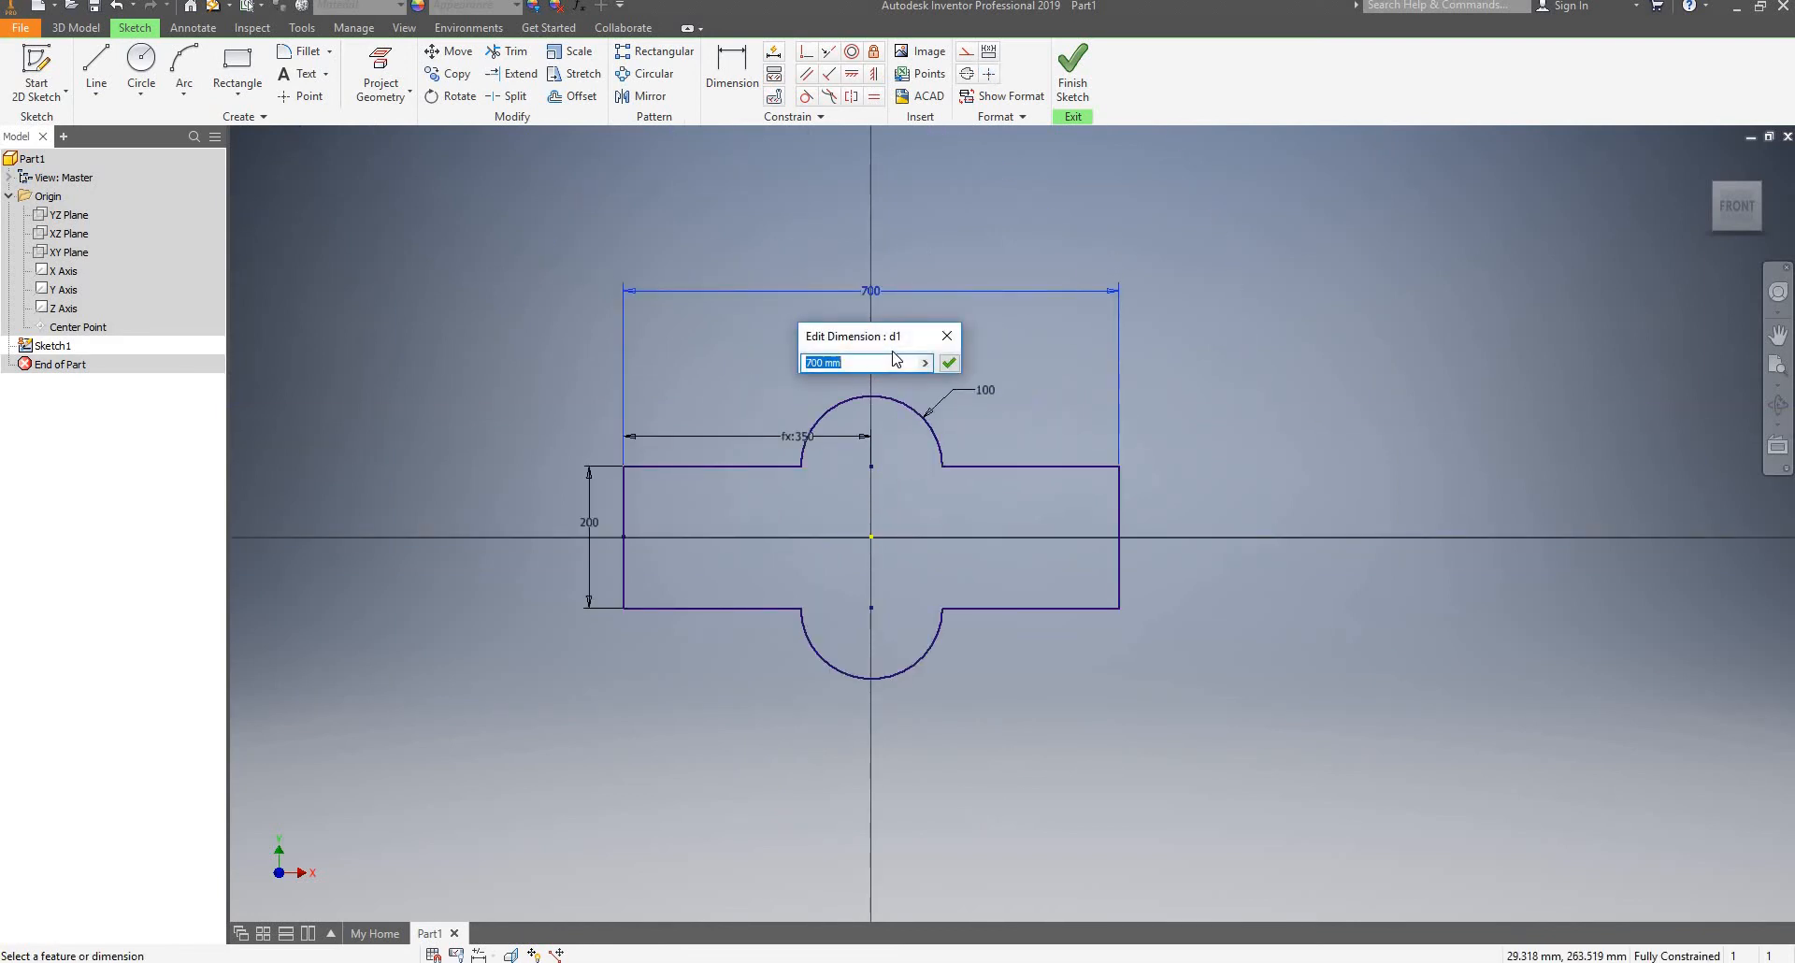
{"action": "type", "text": "500"}
{"action": "key", "text": "Return"}
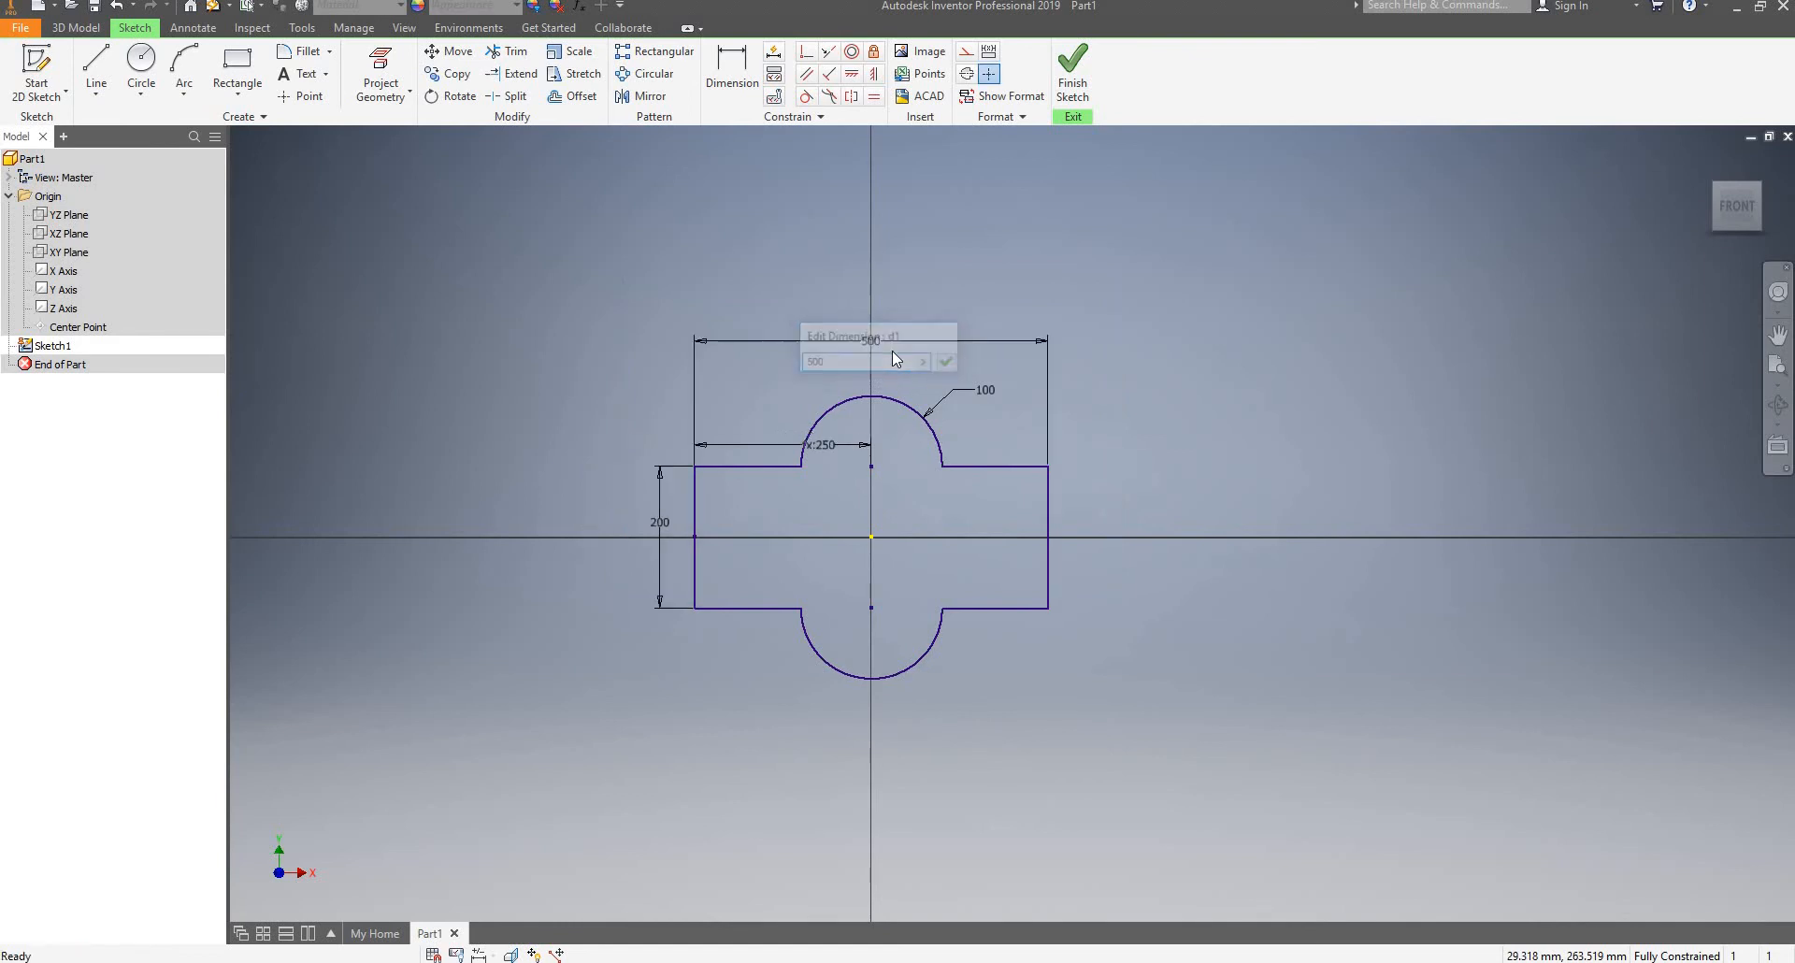
{"action": "scroll", "coordinate": [972, 486], "scroll_direction": "up", "scroll_amount": 1}
{"action": "scroll", "coordinate": [970, 485], "scroll_direction": "up", "scroll_amount": 3}
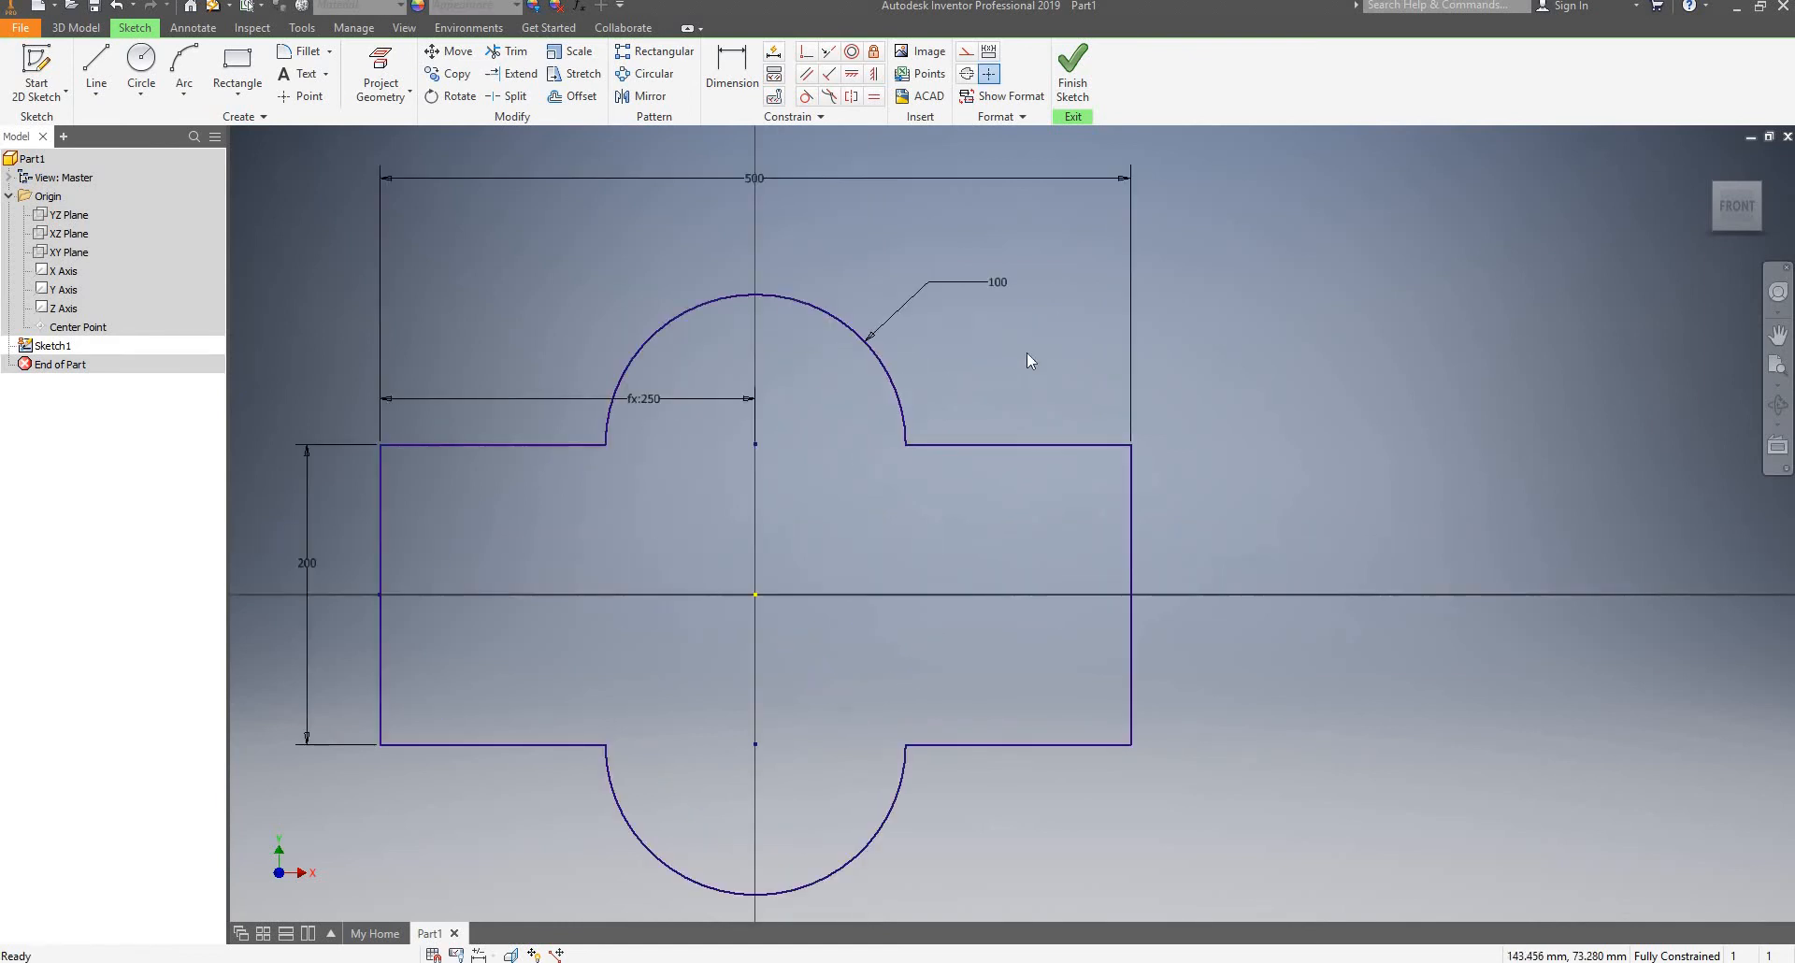
Test the arcs by changing the upper arc's radius to 50 mm and back to 100 mm
{"action": "double_click", "coordinate": [999, 281]}
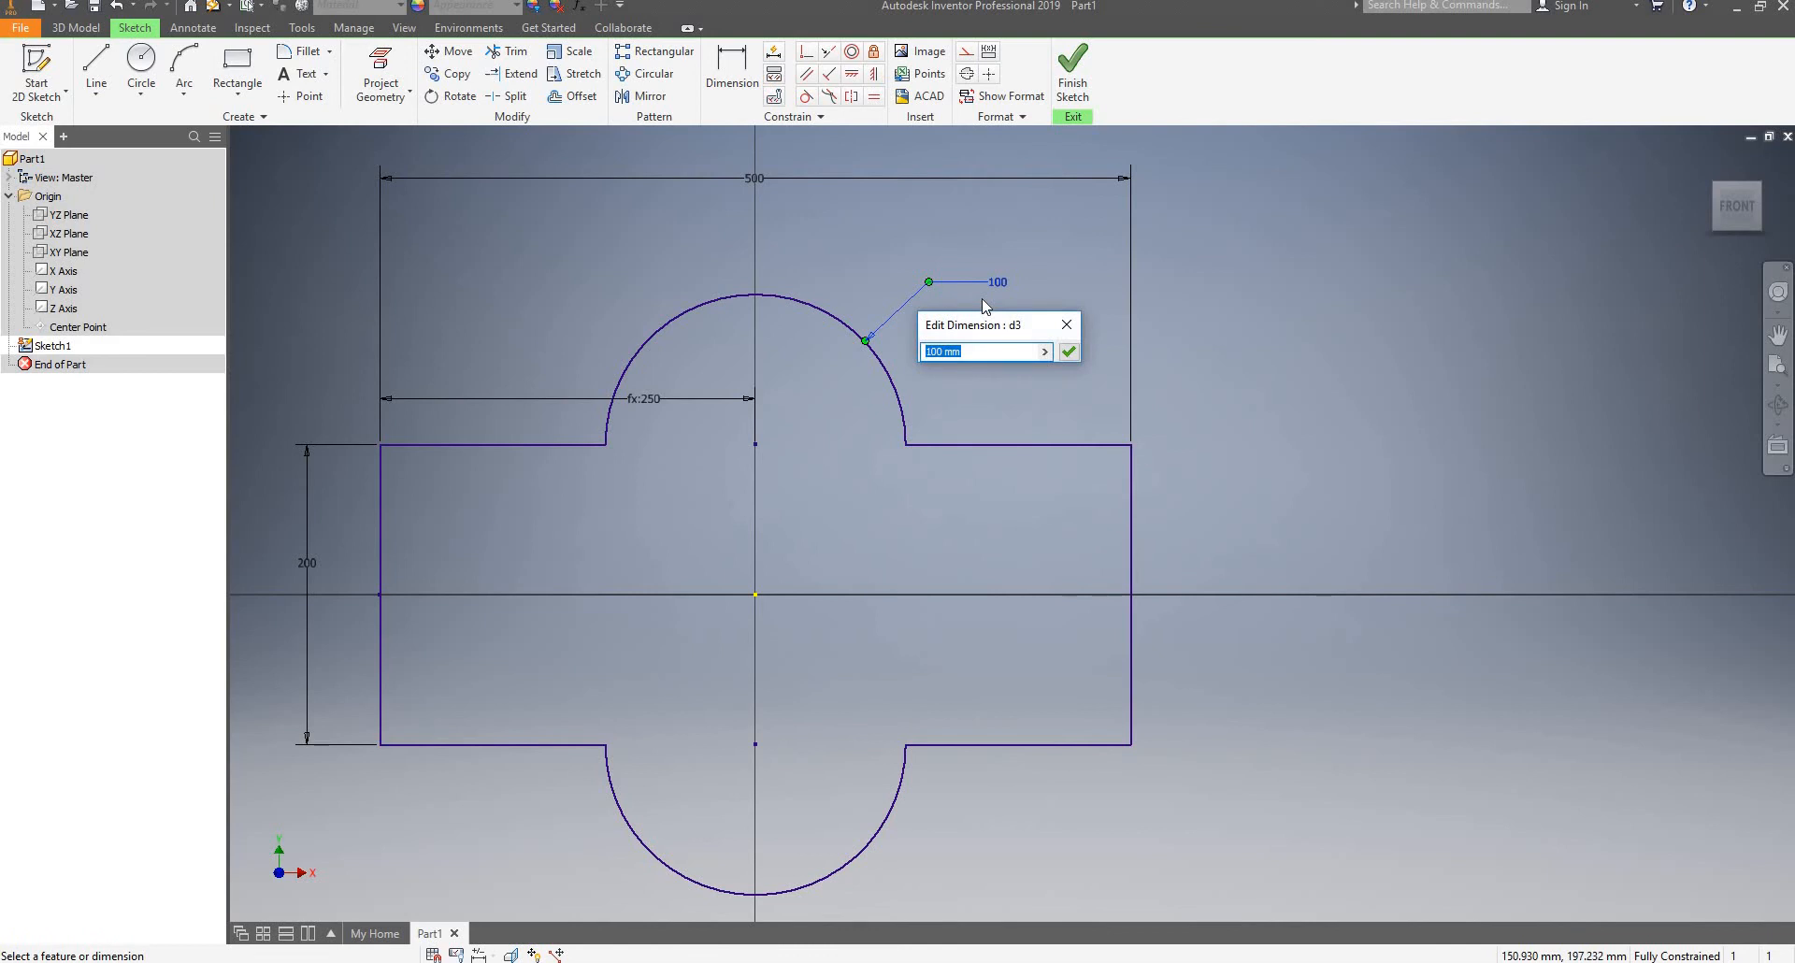
{"action": "type", "text": "50"}
{"action": "key", "text": "Return"}
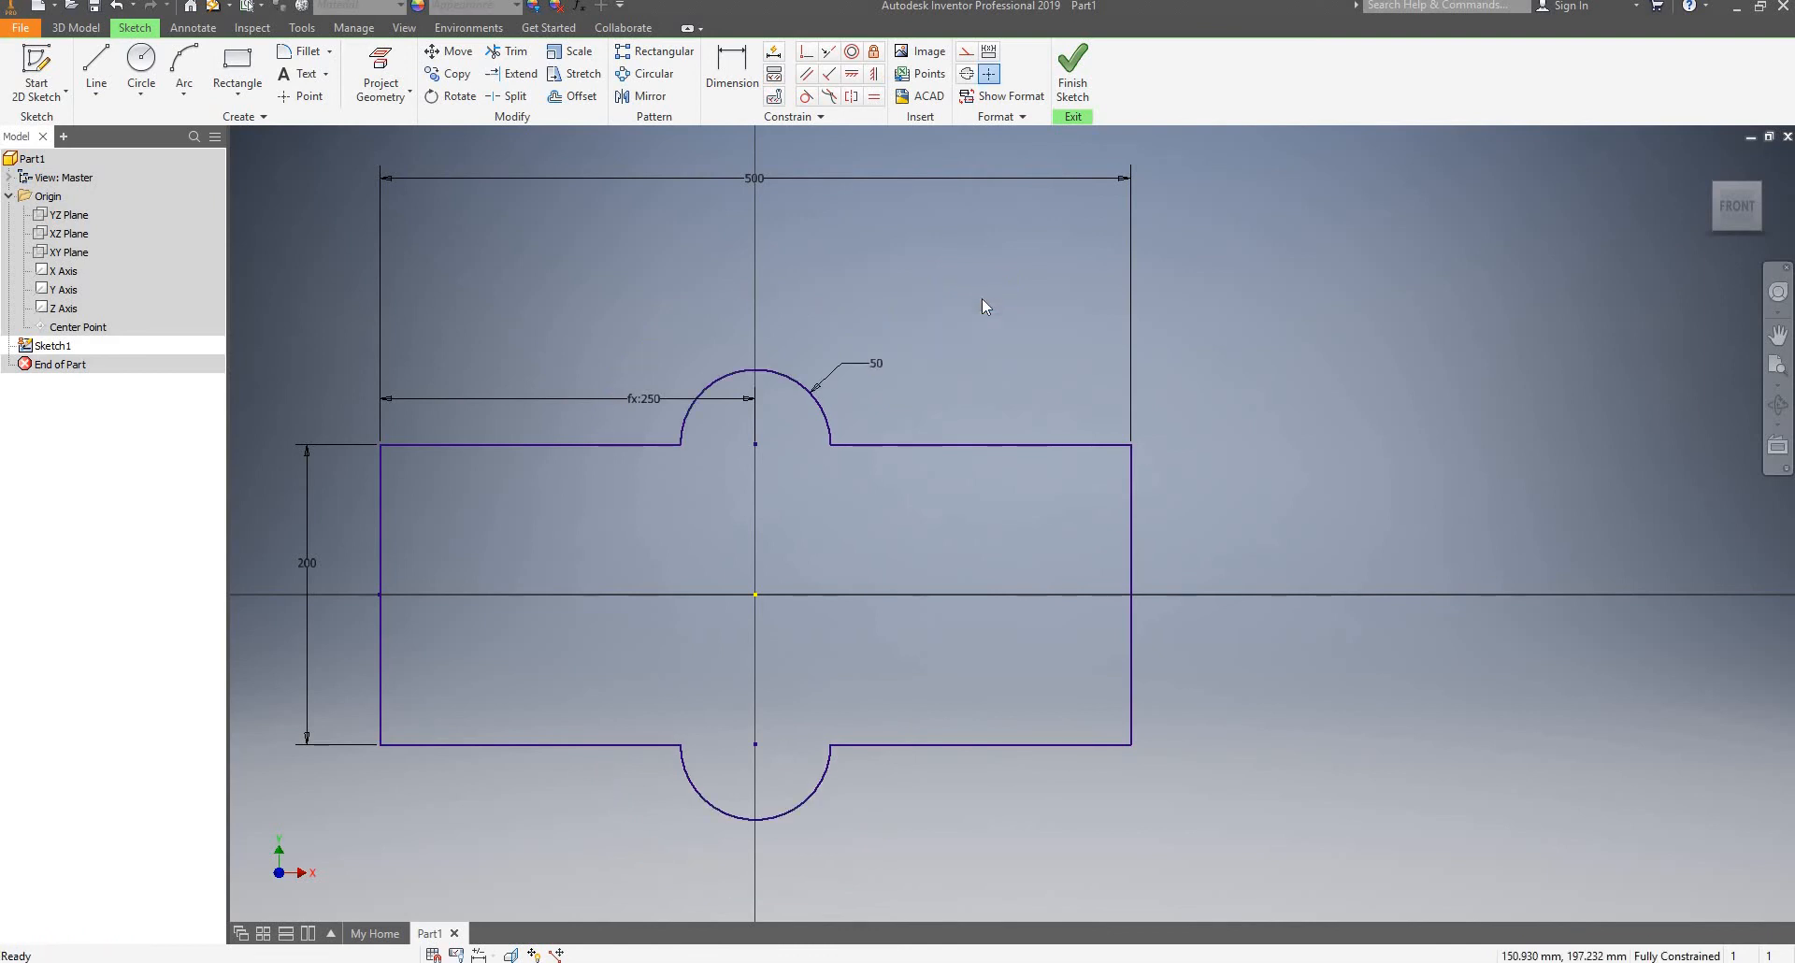
{"action": "double_click", "coordinate": [879, 361]}
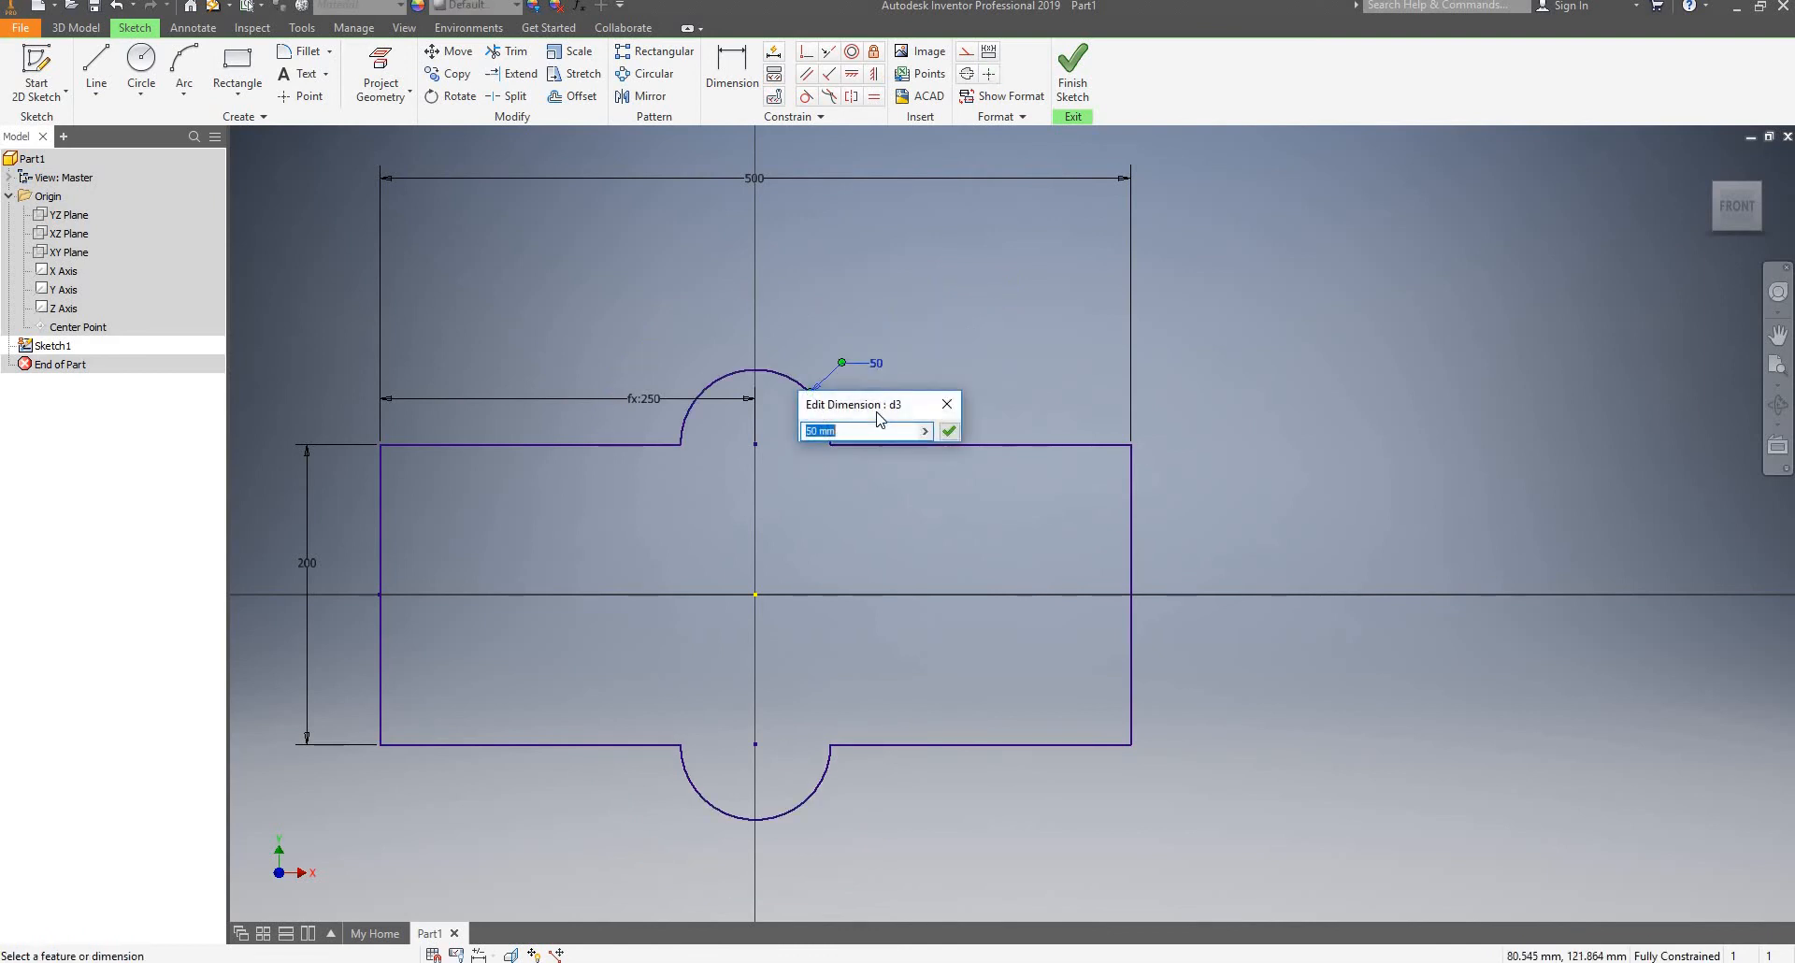
{"action": "type", "text": "100"}
{"action": "key", "text": "Return"}
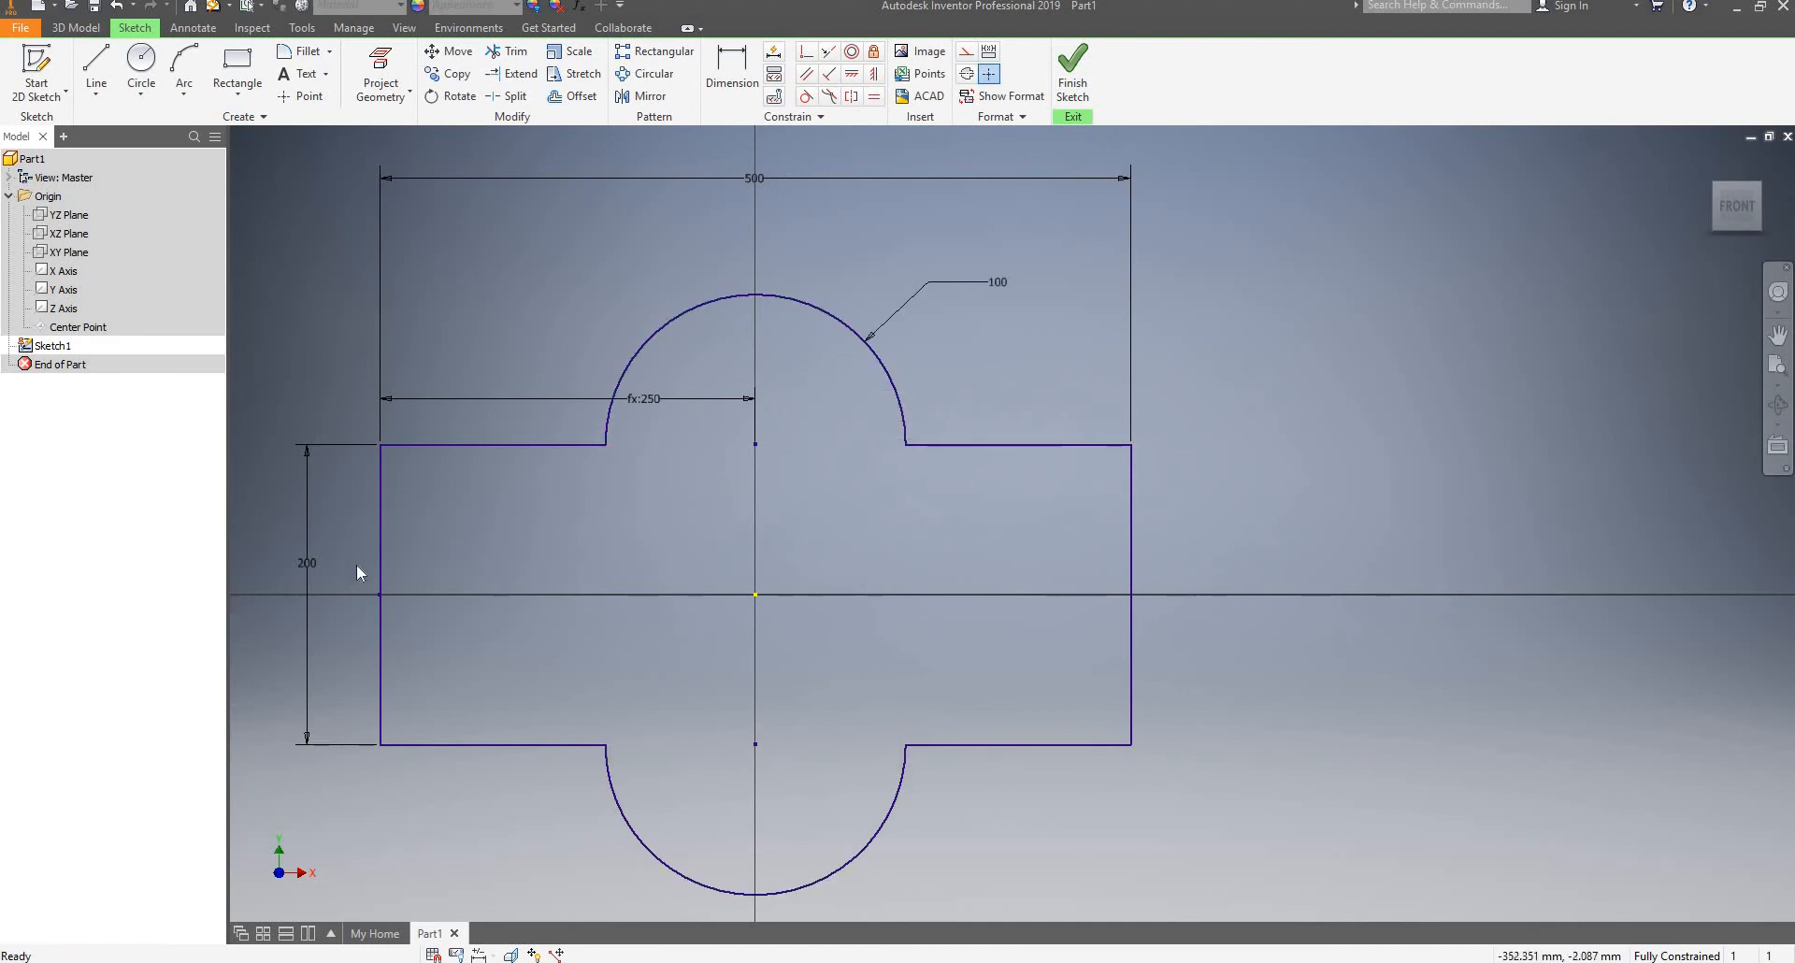
Check the parameter names of the outline's height and overall length dimensions without changing them
{"action": "double_click", "coordinate": [304, 564]}
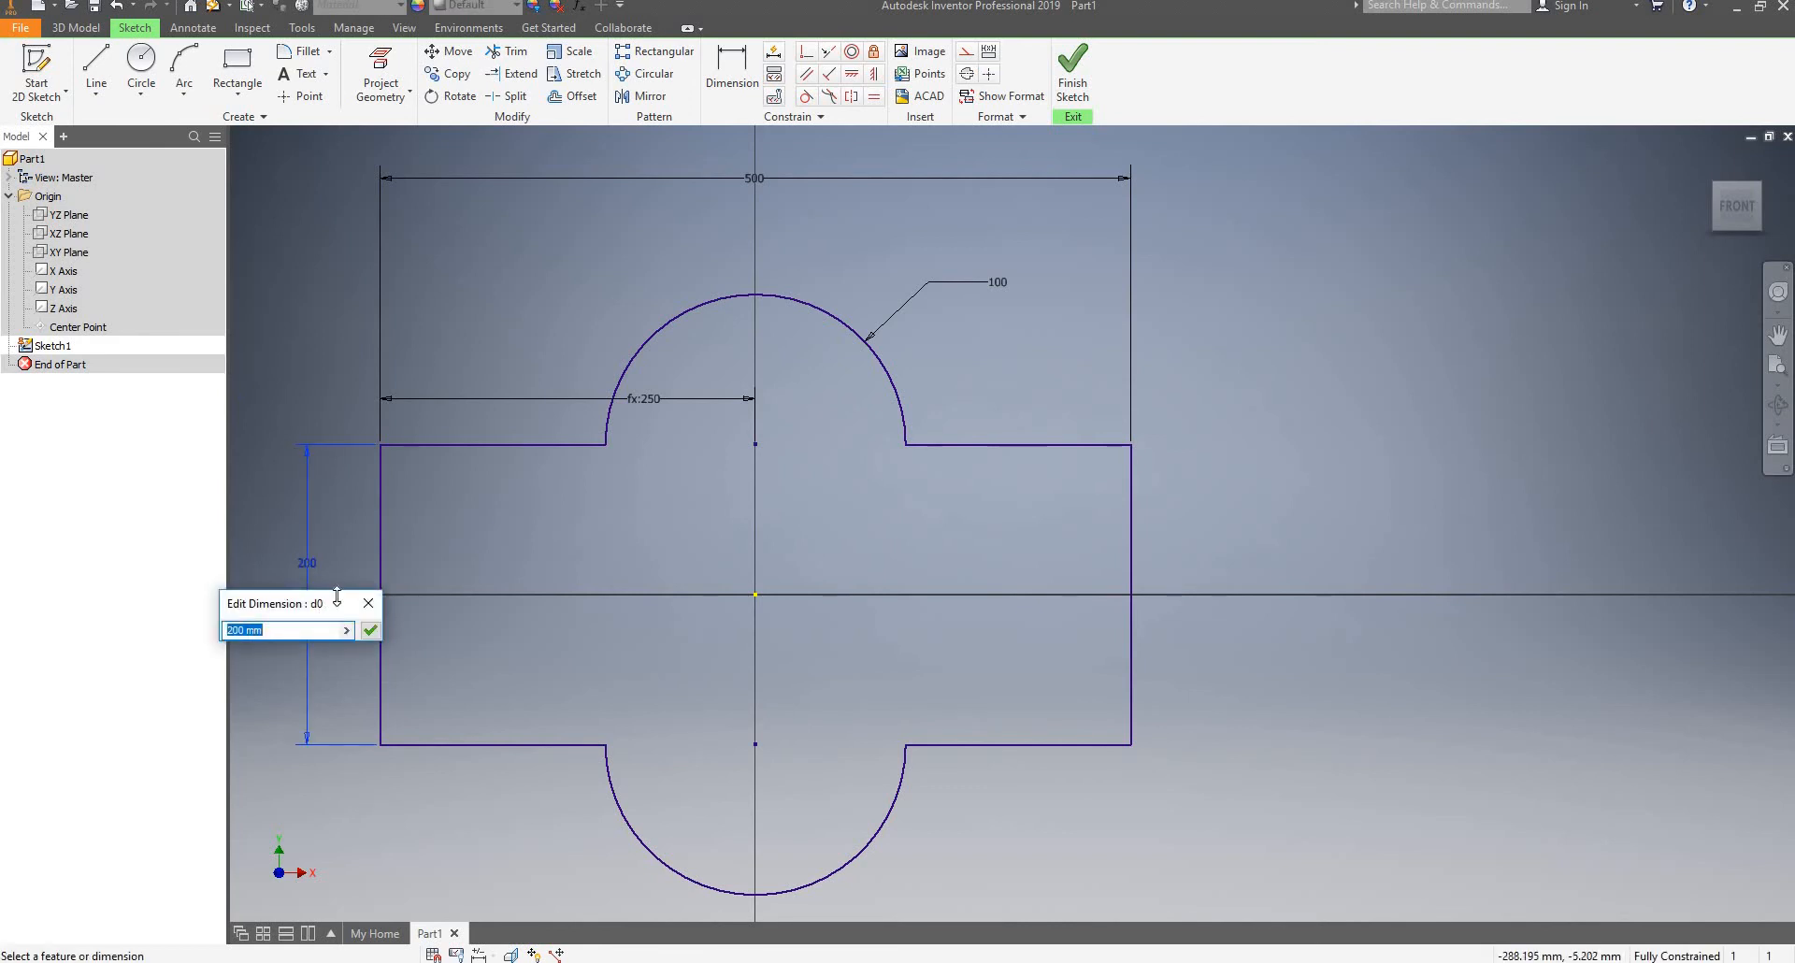
{"action": "left_click", "coordinate": [368, 603]}
{"action": "double_click", "coordinate": [761, 175]}
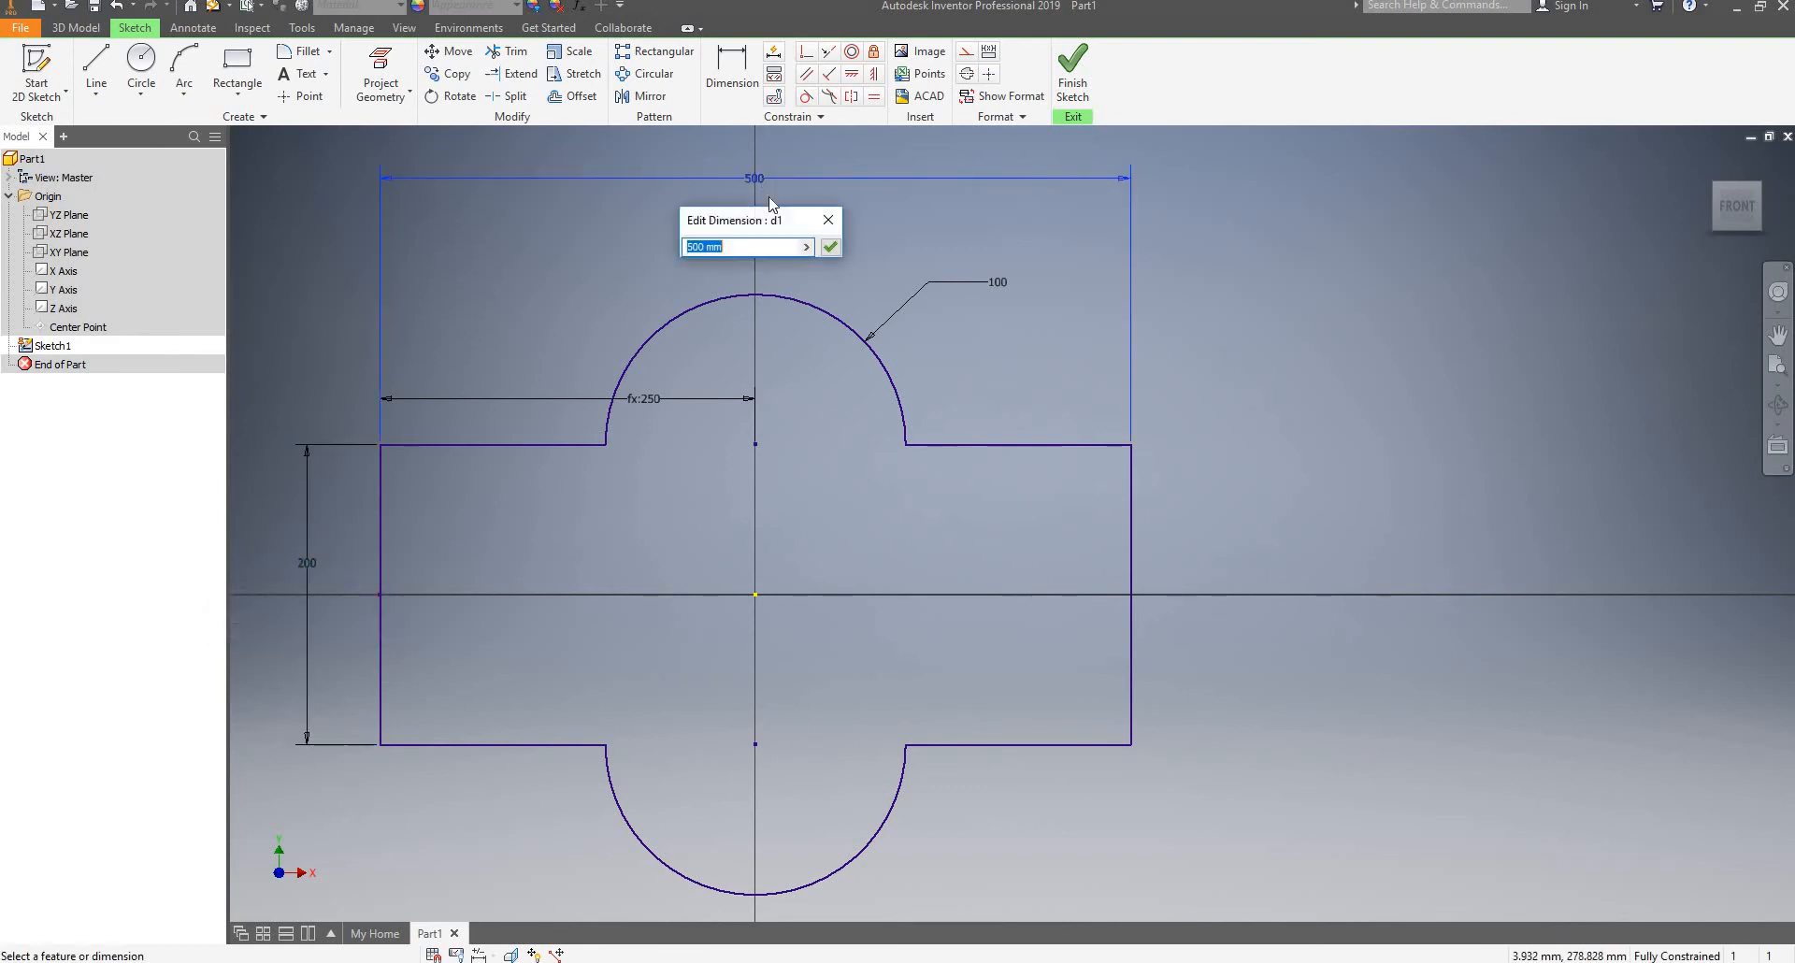
{"action": "left_click", "coordinate": [823, 220]}
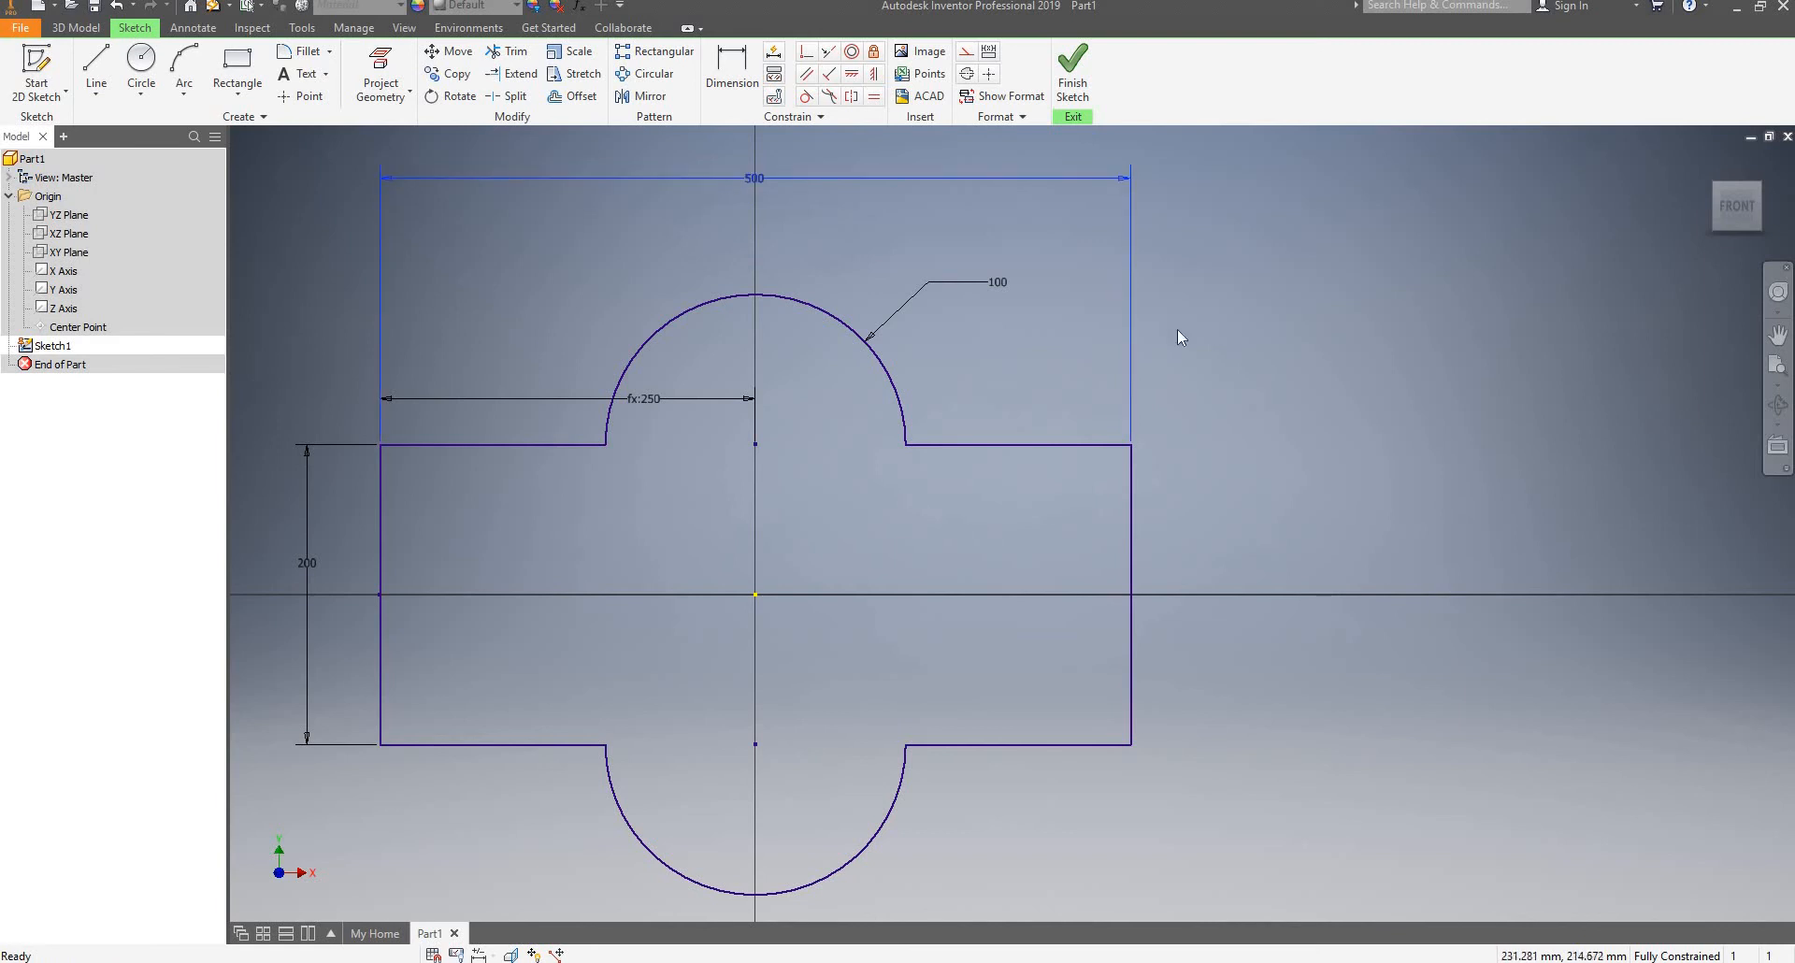
{"action": "left_click", "coordinate": [1050, 367]}
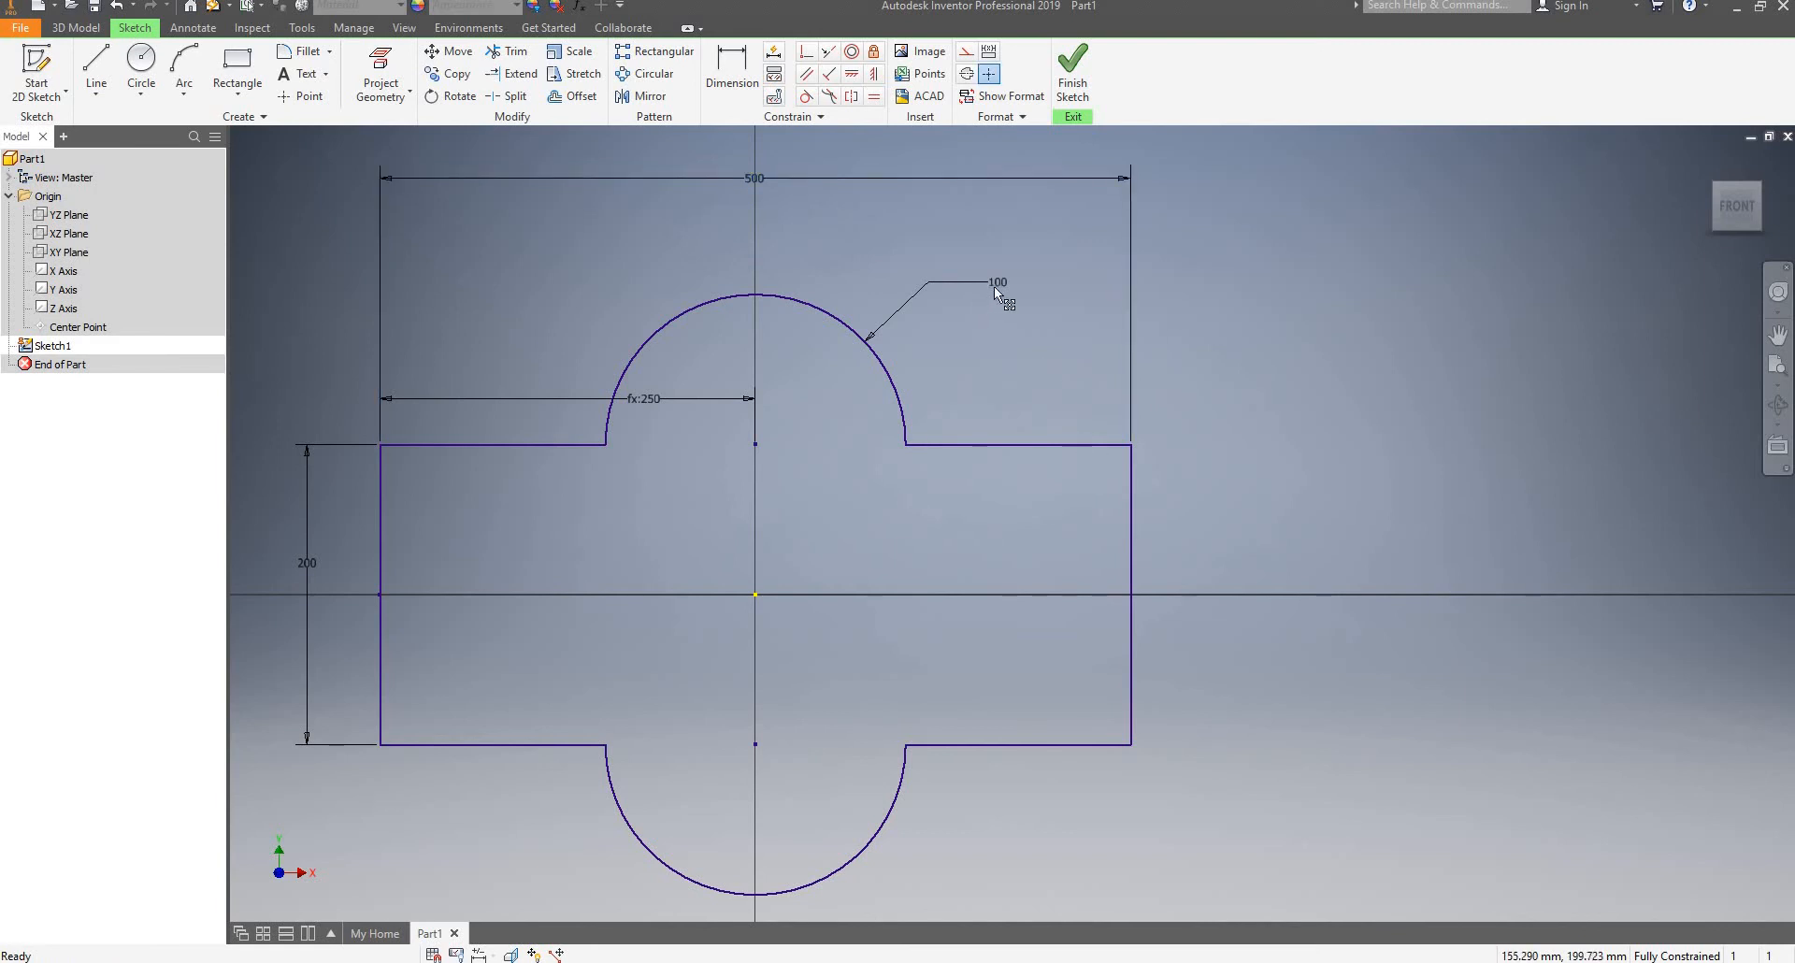
Give the upper arc's radius dimension a descriptive circle parameter name in front of its 100 mm value
{"action": "double_click", "coordinate": [994, 284]}
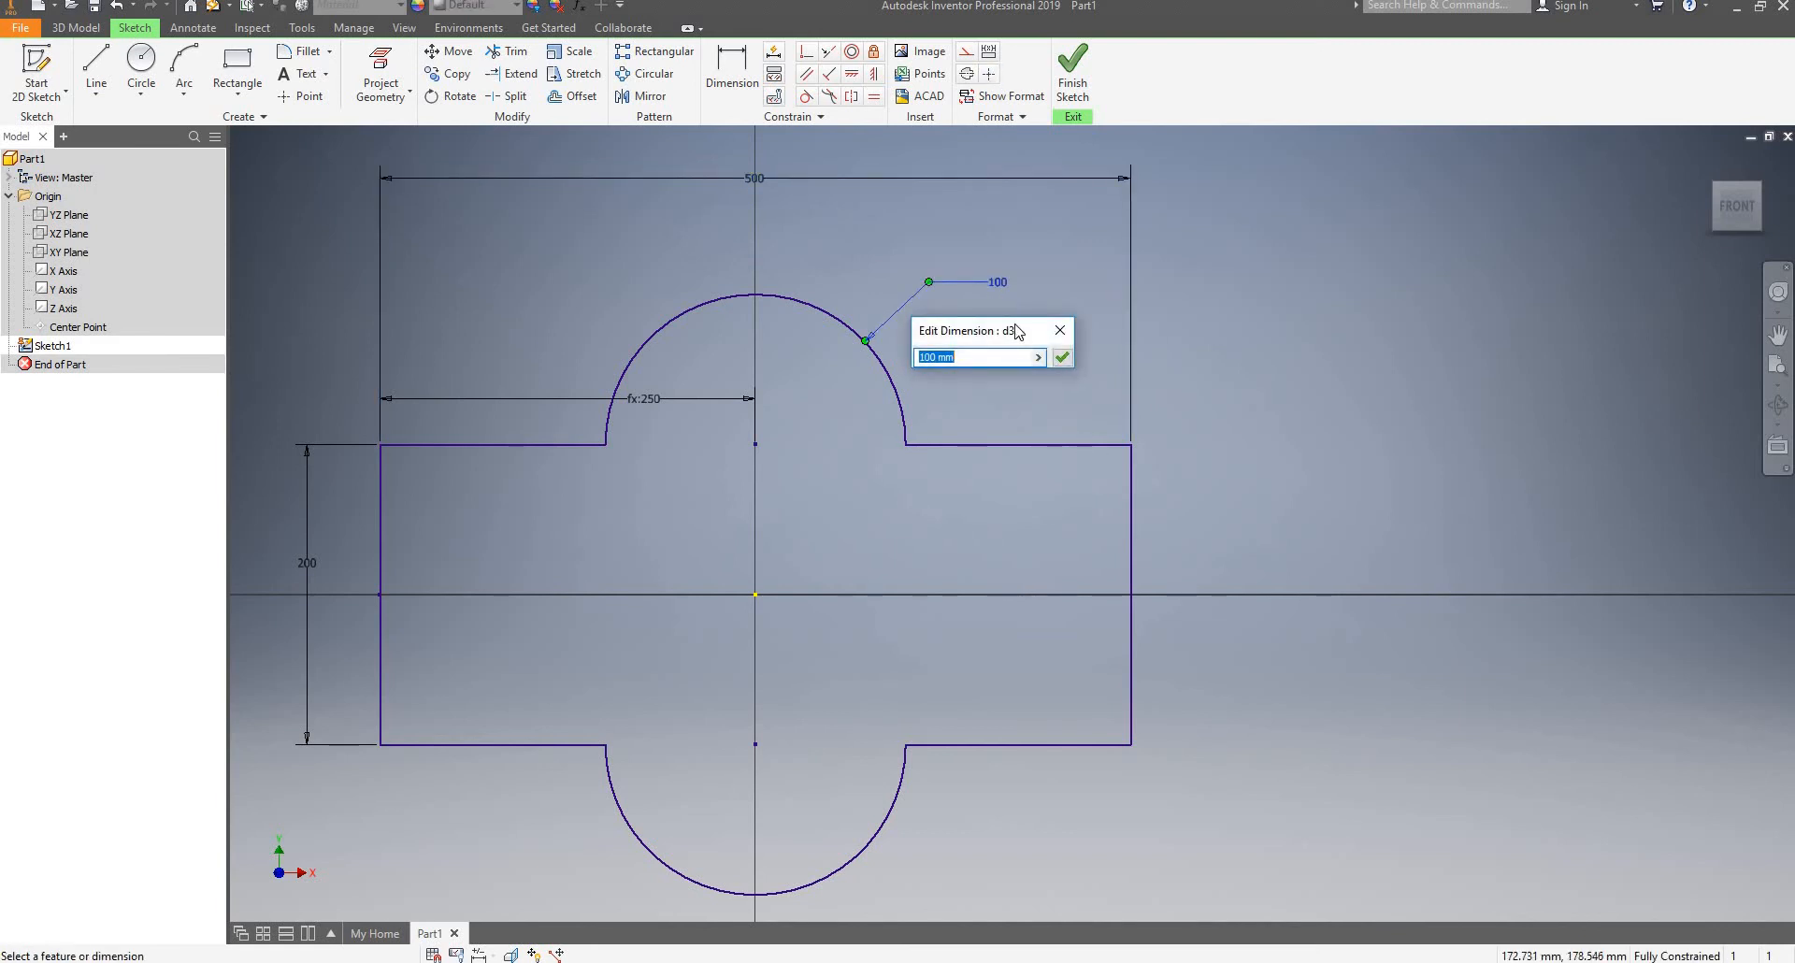
{"action": "left_click", "coordinate": [918, 360]}
{"action": "type", "text": "circ"}
{"action": "type", "text": "le di"}
{"action": "type", "text": "ad"}
{"action": "type", "text": " ="}
{"action": "key", "text": "BackSpace"}
{"action": "left_click", "coordinate": [1063, 357]}
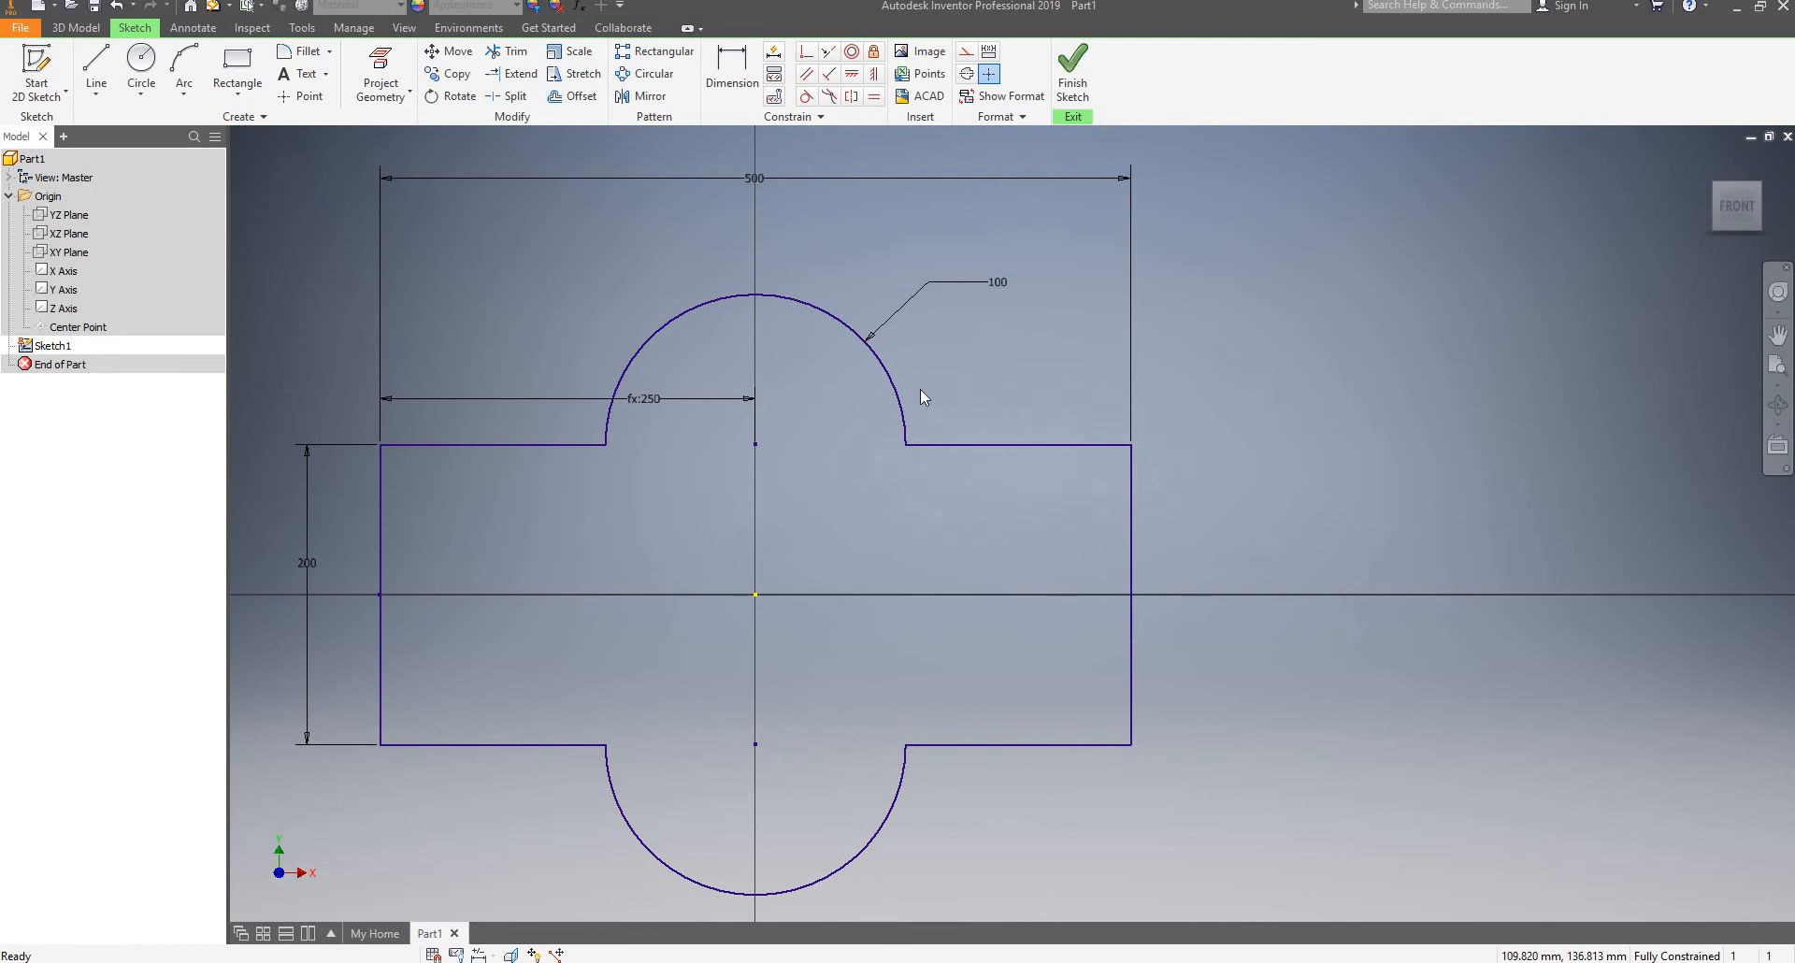
{"action": "key", "text": "c"}
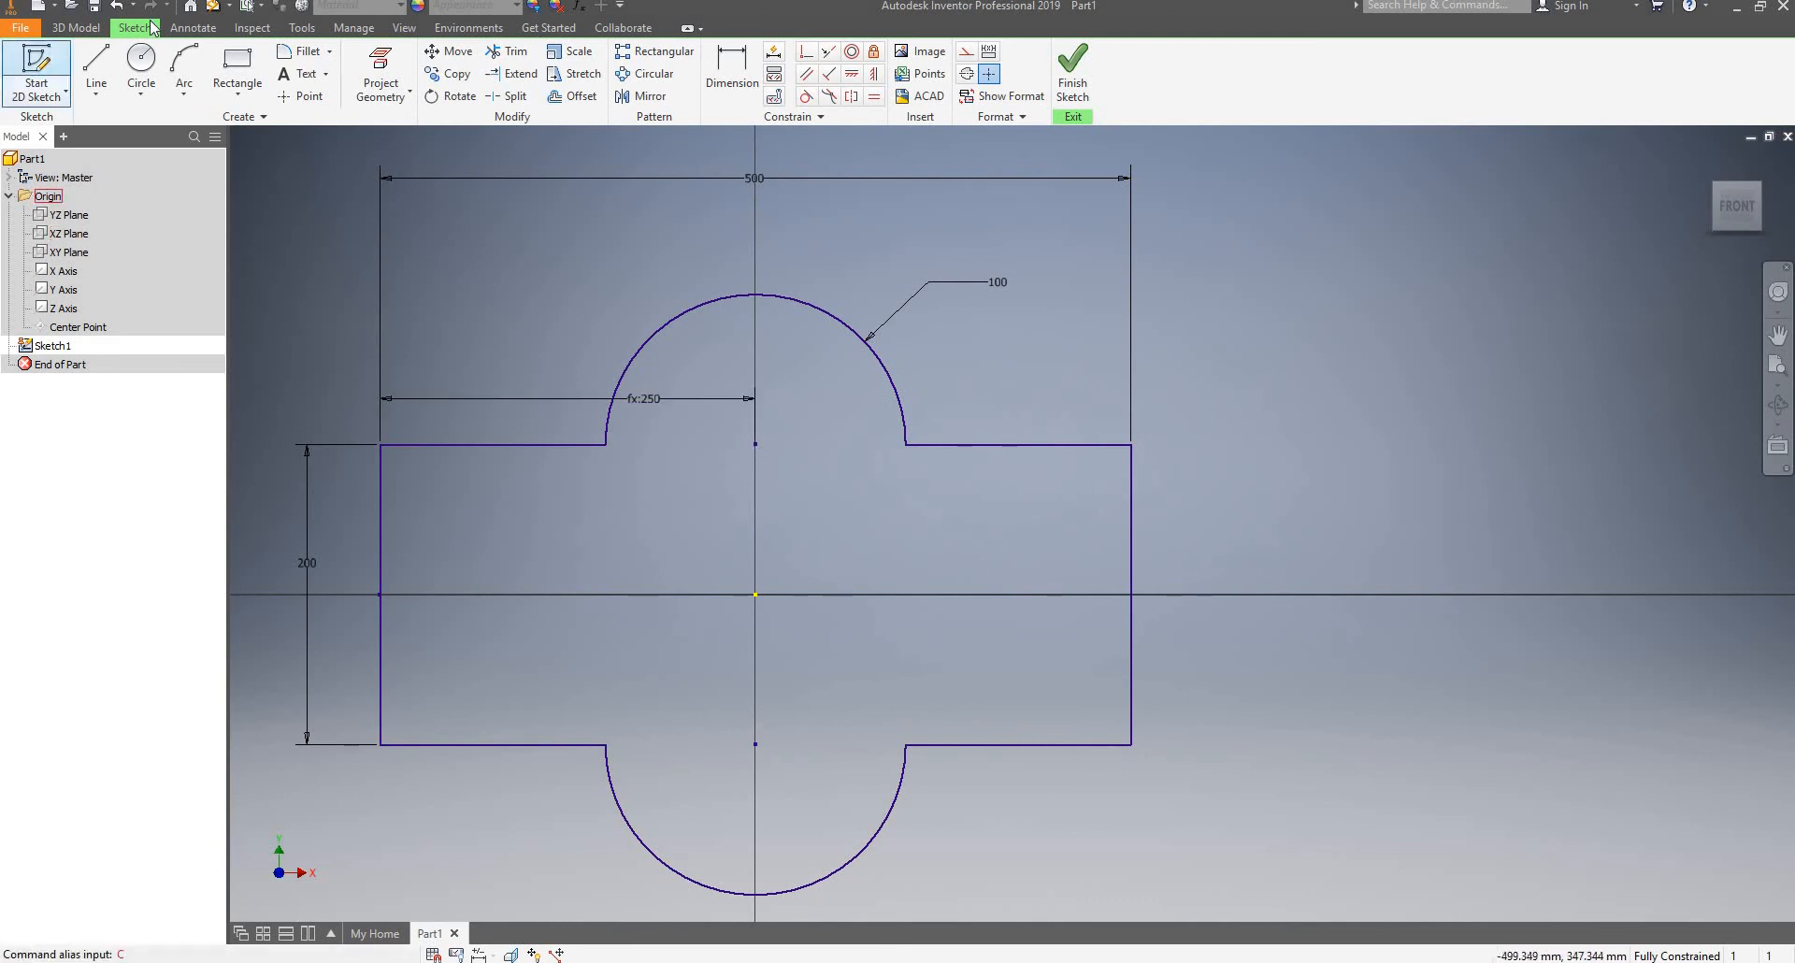
{"action": "key", "text": "Return"}
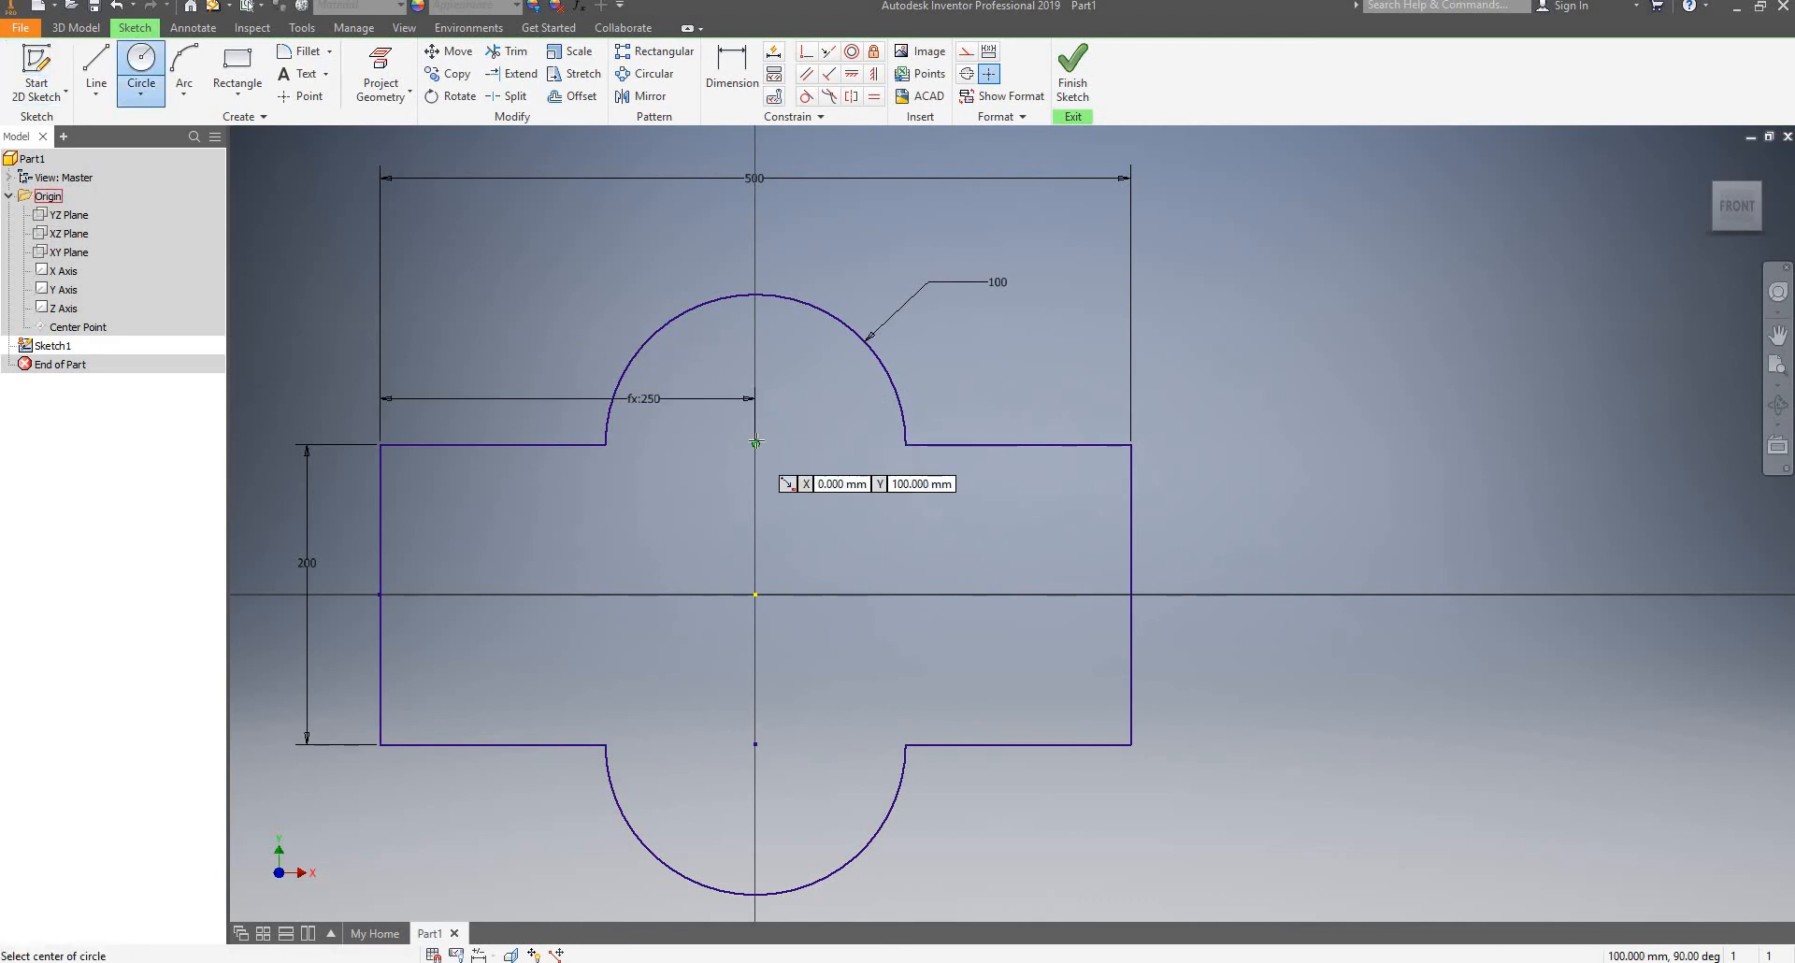
{"action": "left_click", "coordinate": [756, 443]}
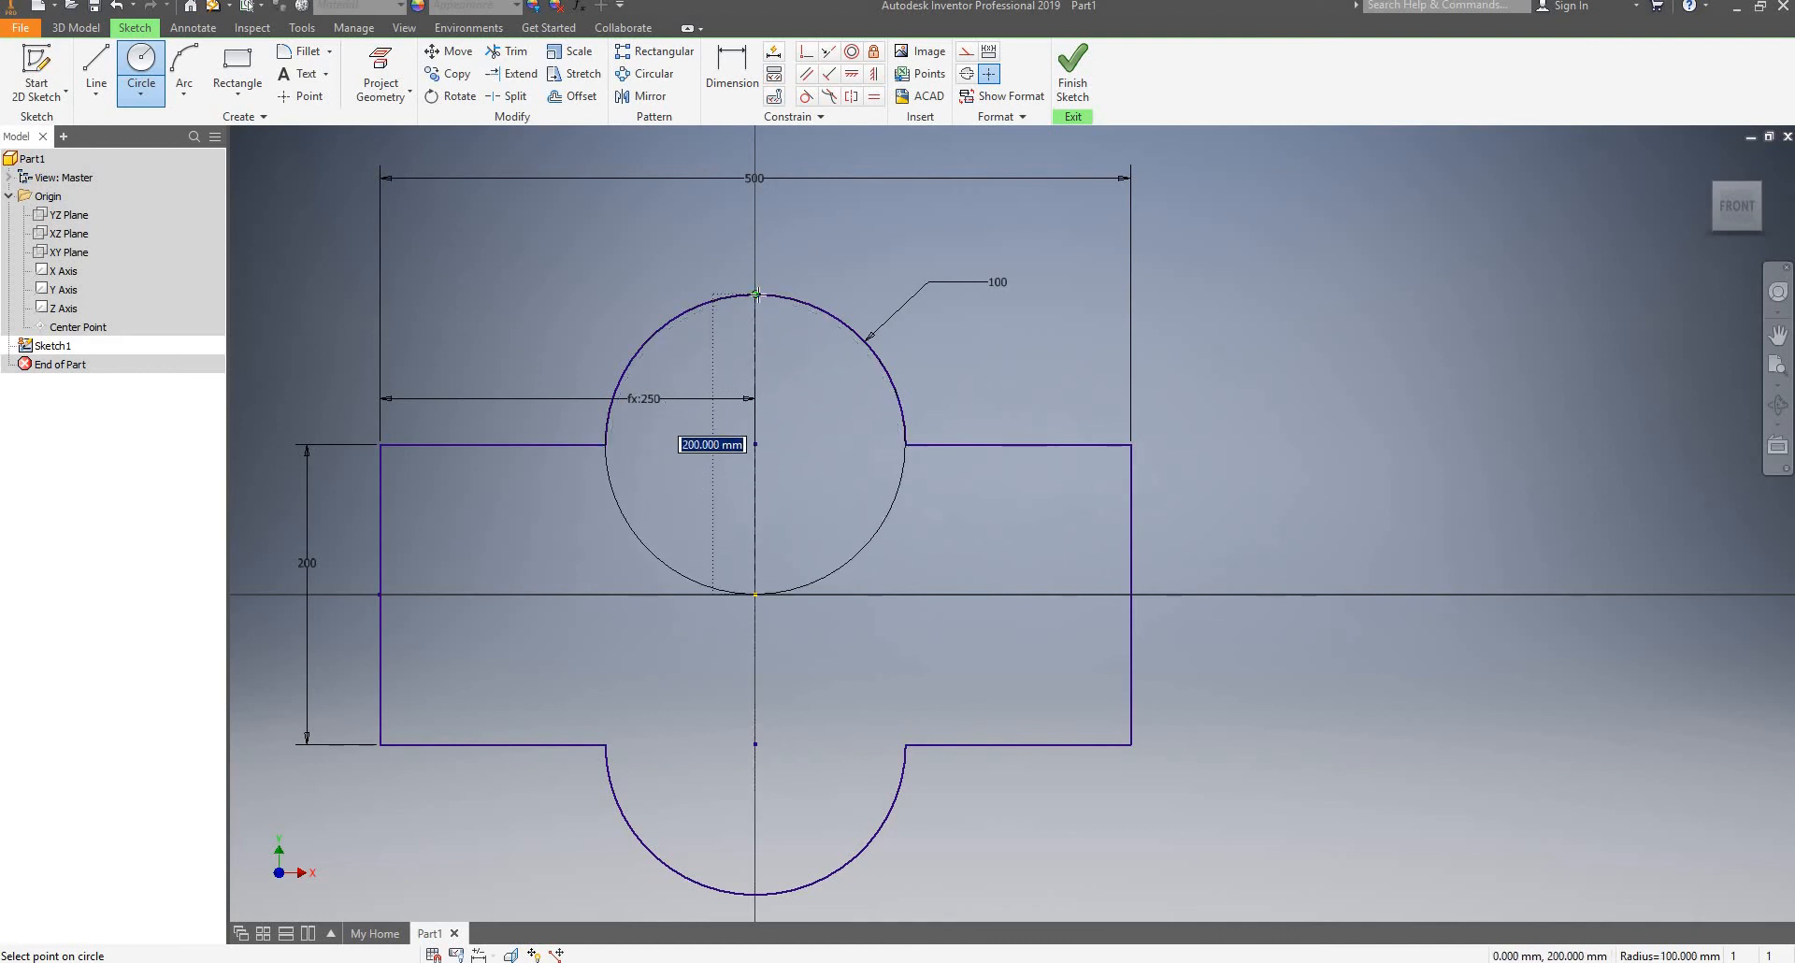
{"action": "key", "text": "Escape"}
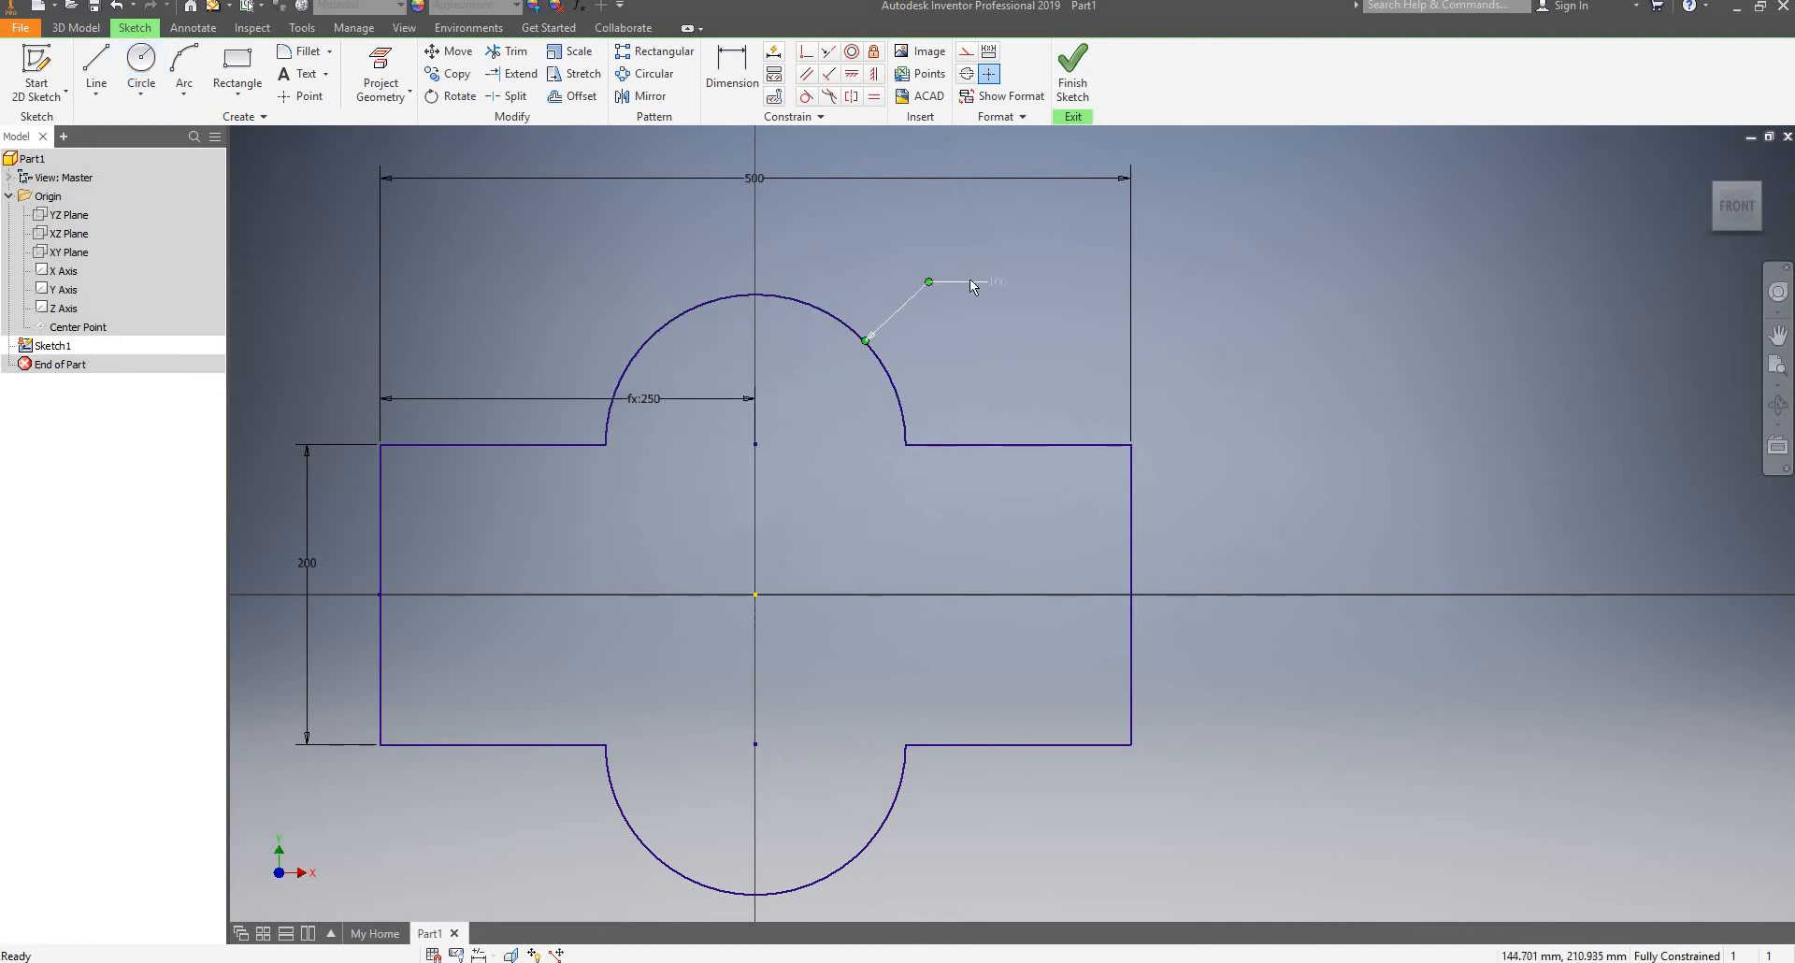
Review the sketch's model parameters in the parameters table
{"action": "left_click", "coordinate": [581, 6]}
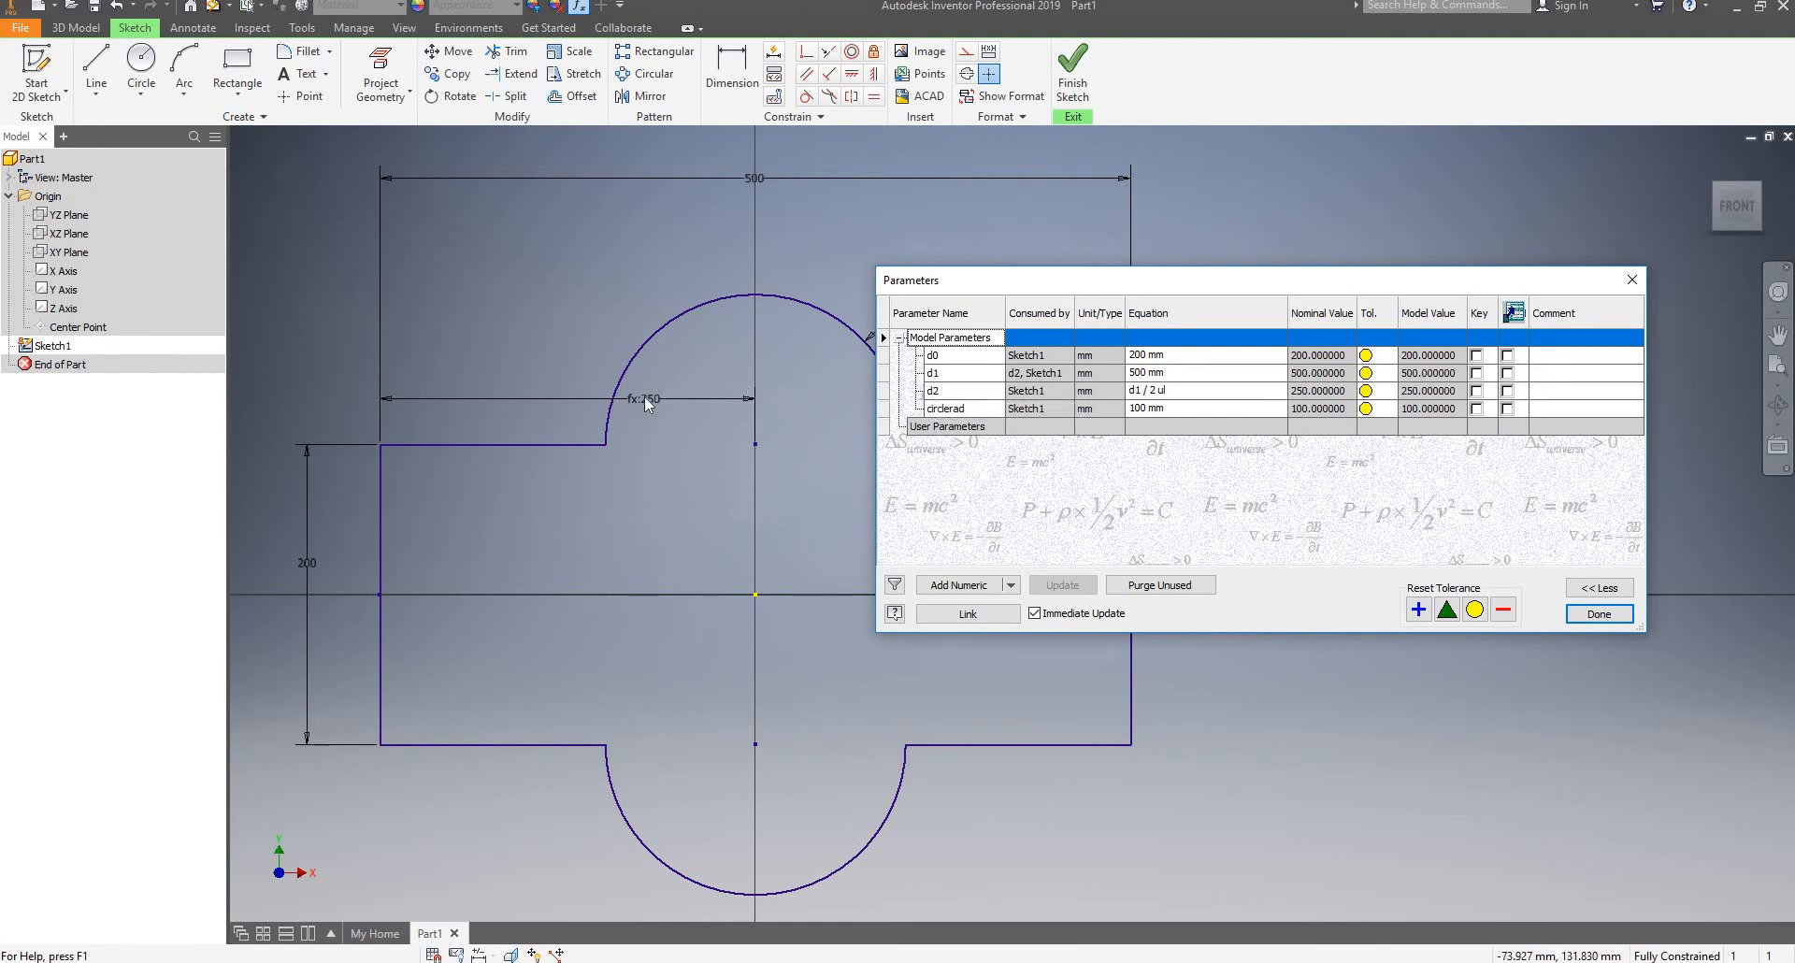
{"action": "mouse_move", "coordinate": [1234, 279]}
{"action": "left_mouse_down"}
{"action": "mouse_move", "coordinate": [1166, 343]}
{"action": "mouse_move", "coordinate": [1111, 539]}
{"action": "mouse_move", "coordinate": [1115, 475]}
{"action": "left_mouse_up"}
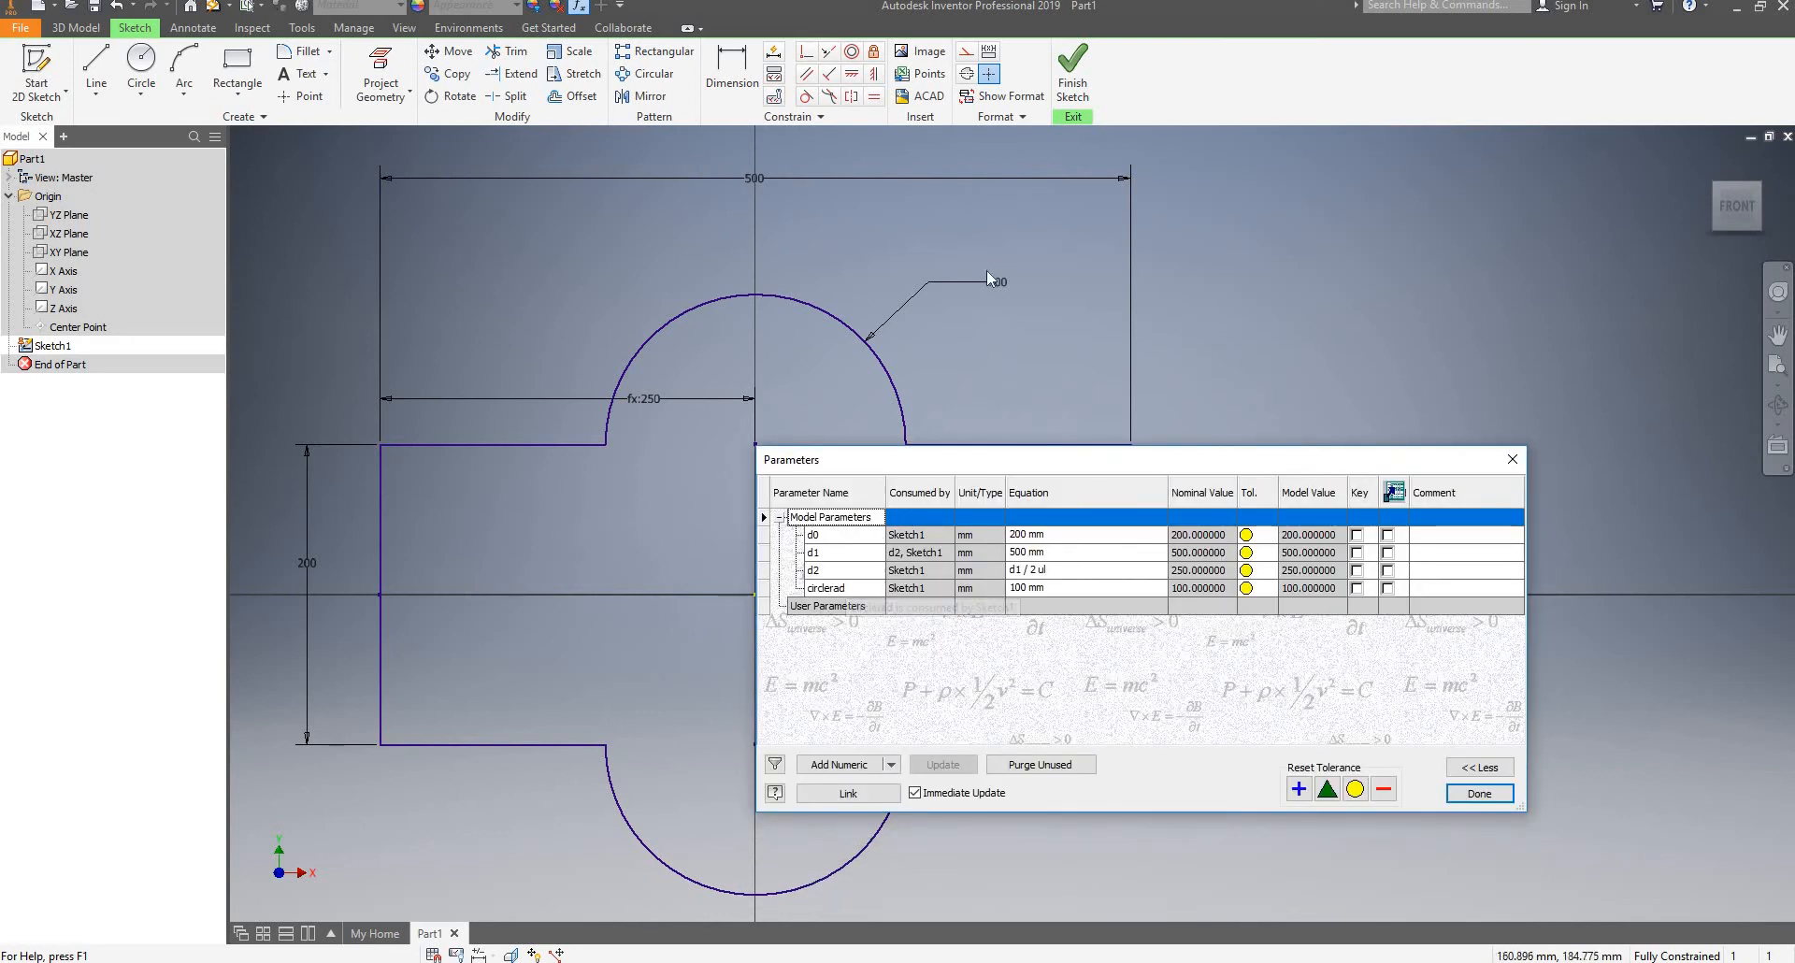
{"action": "left_click", "coordinate": [1512, 459]}
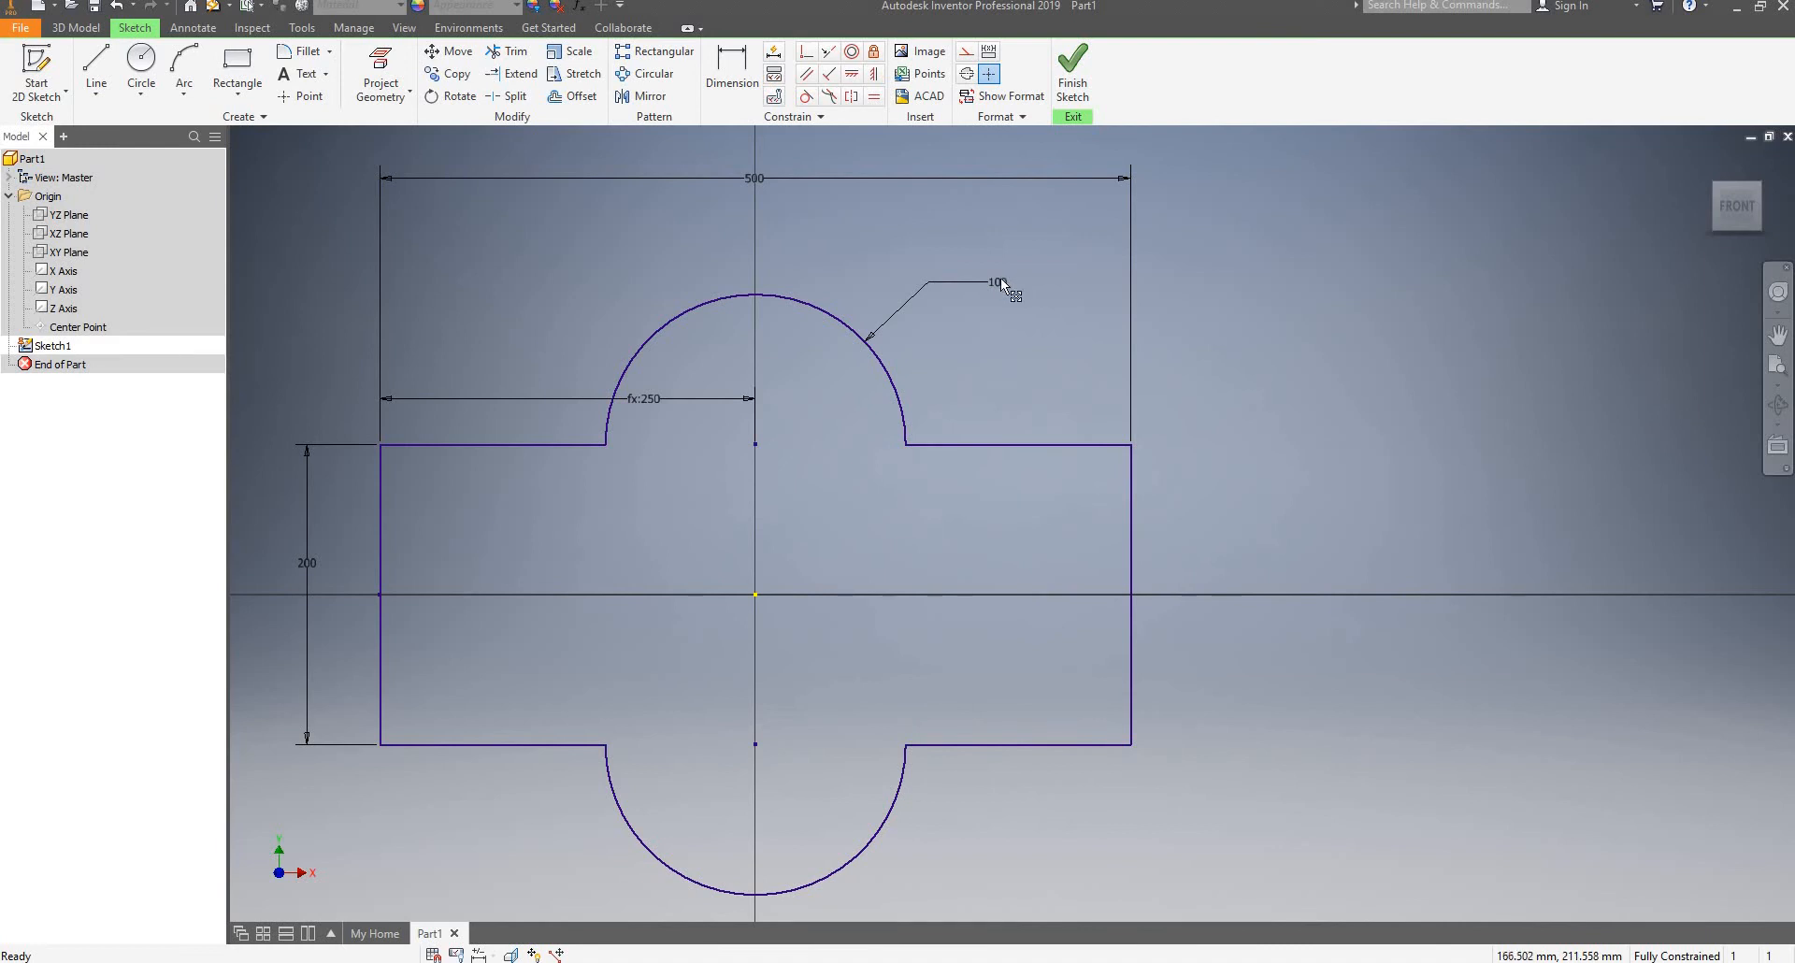
Enter circlerad = 100 as the upper arc's radius dimension to name its parameter and set its value together
{"action": "double_click", "coordinate": [1000, 277]}
{"action": "type", "text": "circle"}
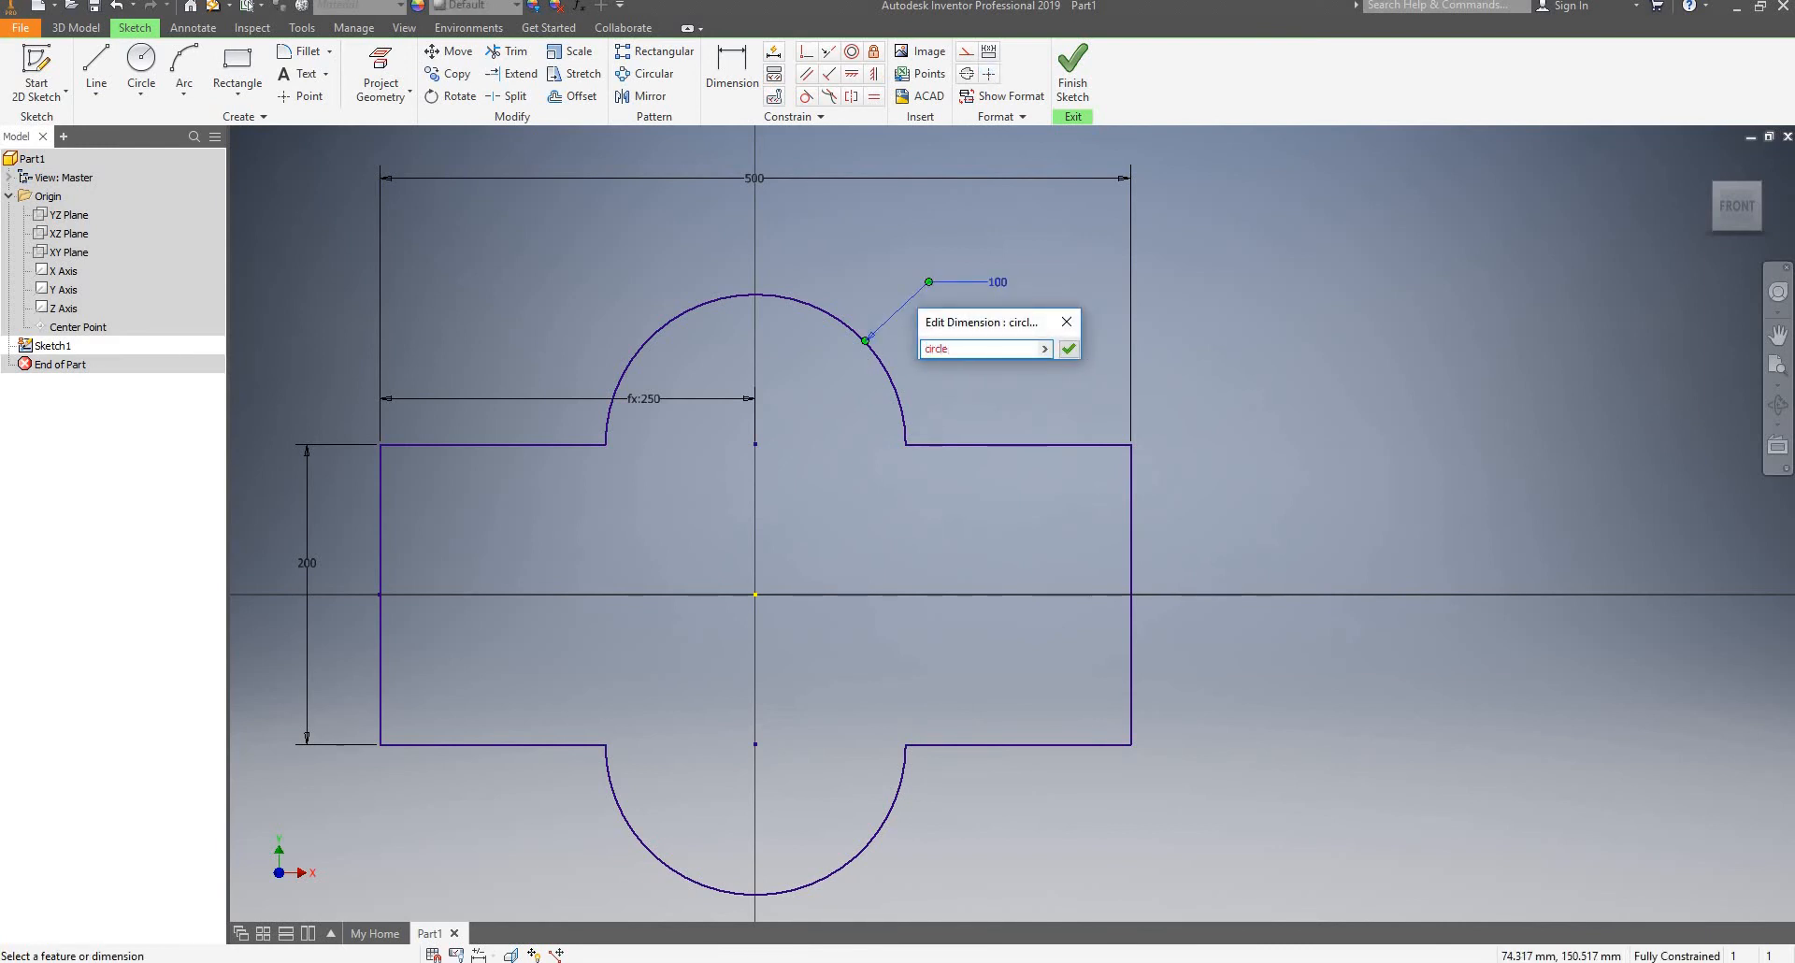
{"action": "type", "text": "rad = 100"}
{"action": "key", "text": "Return"}
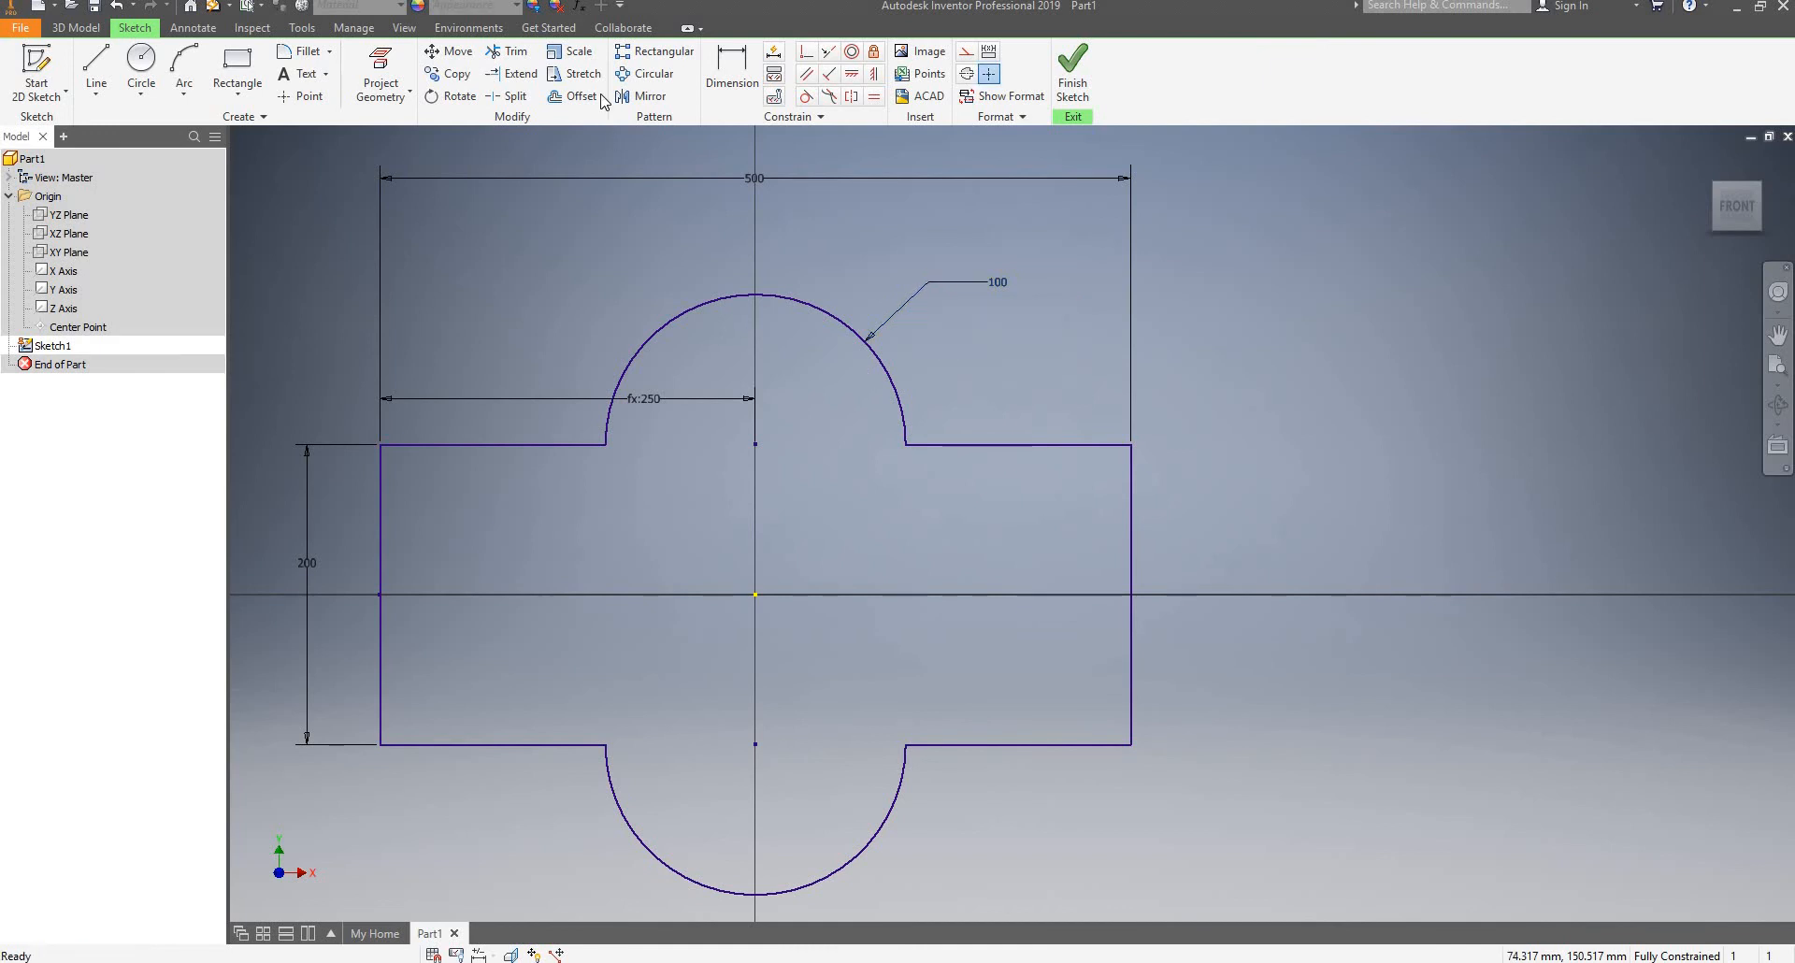
Try to add a numeric user parameter named Overall Length in the parameters table
{"action": "left_click", "coordinate": [580, 6]}
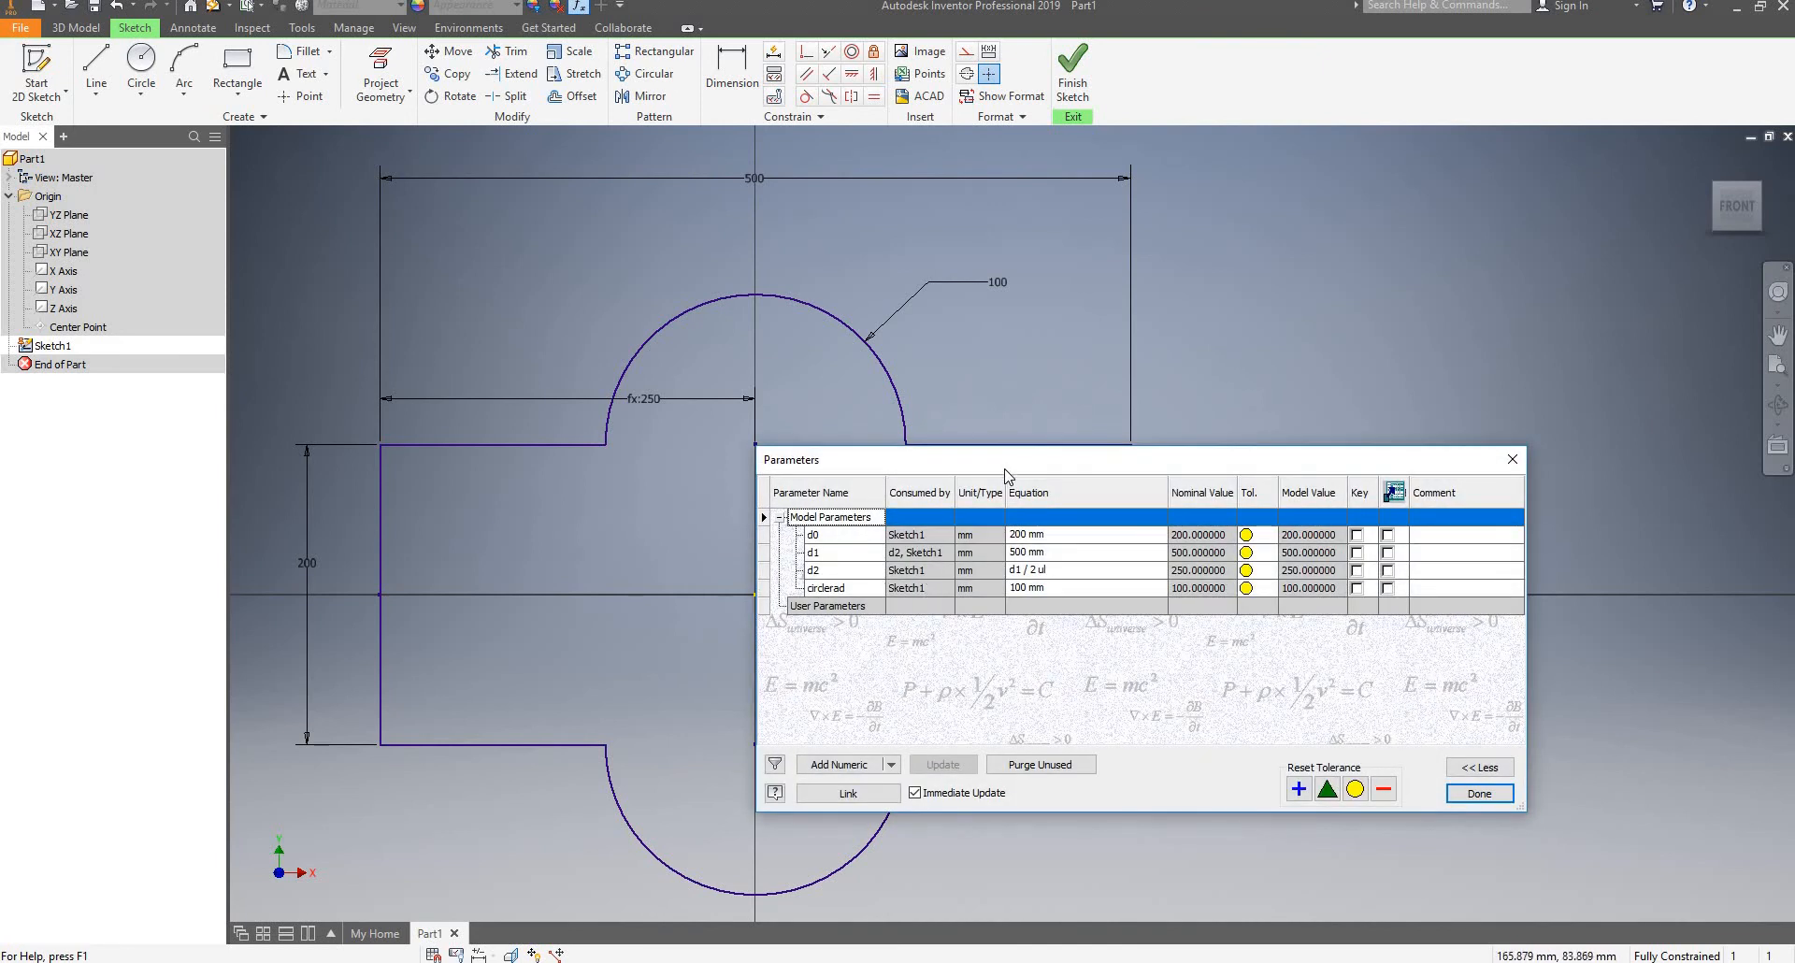
{"action": "left_click_drag", "start_coordinate": [1008, 460], "coordinate": [1051, 325]}
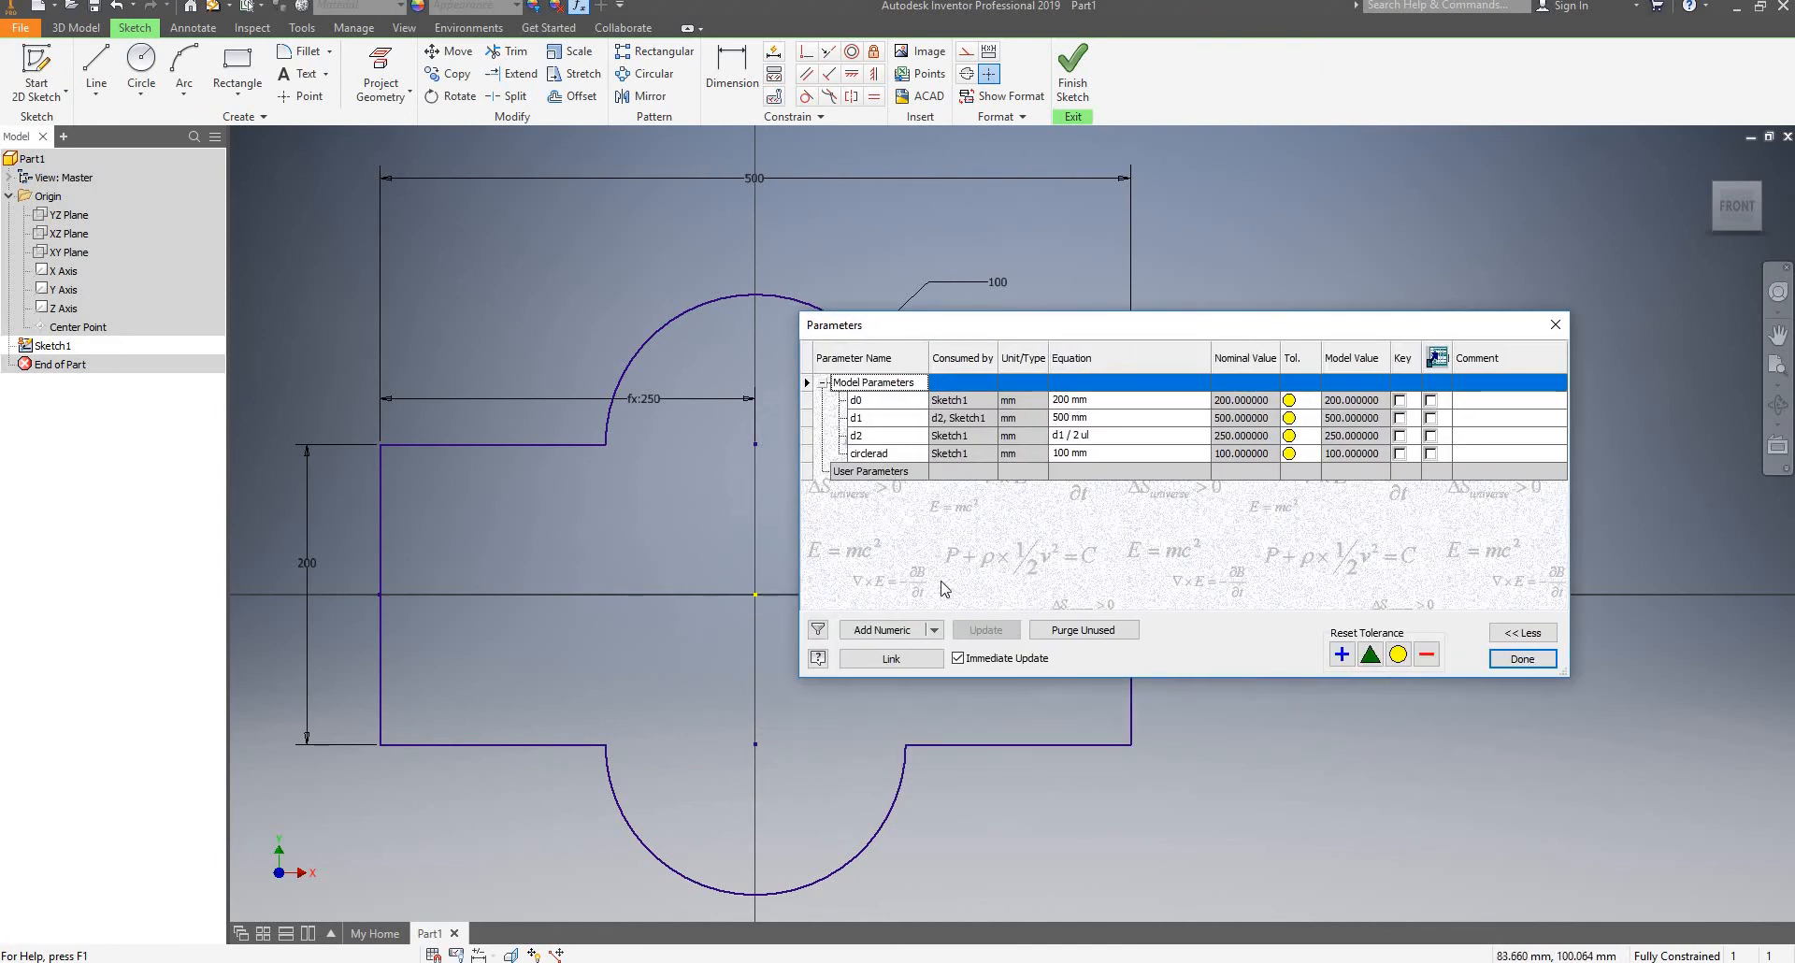
{"action": "left_click", "coordinate": [884, 630]}
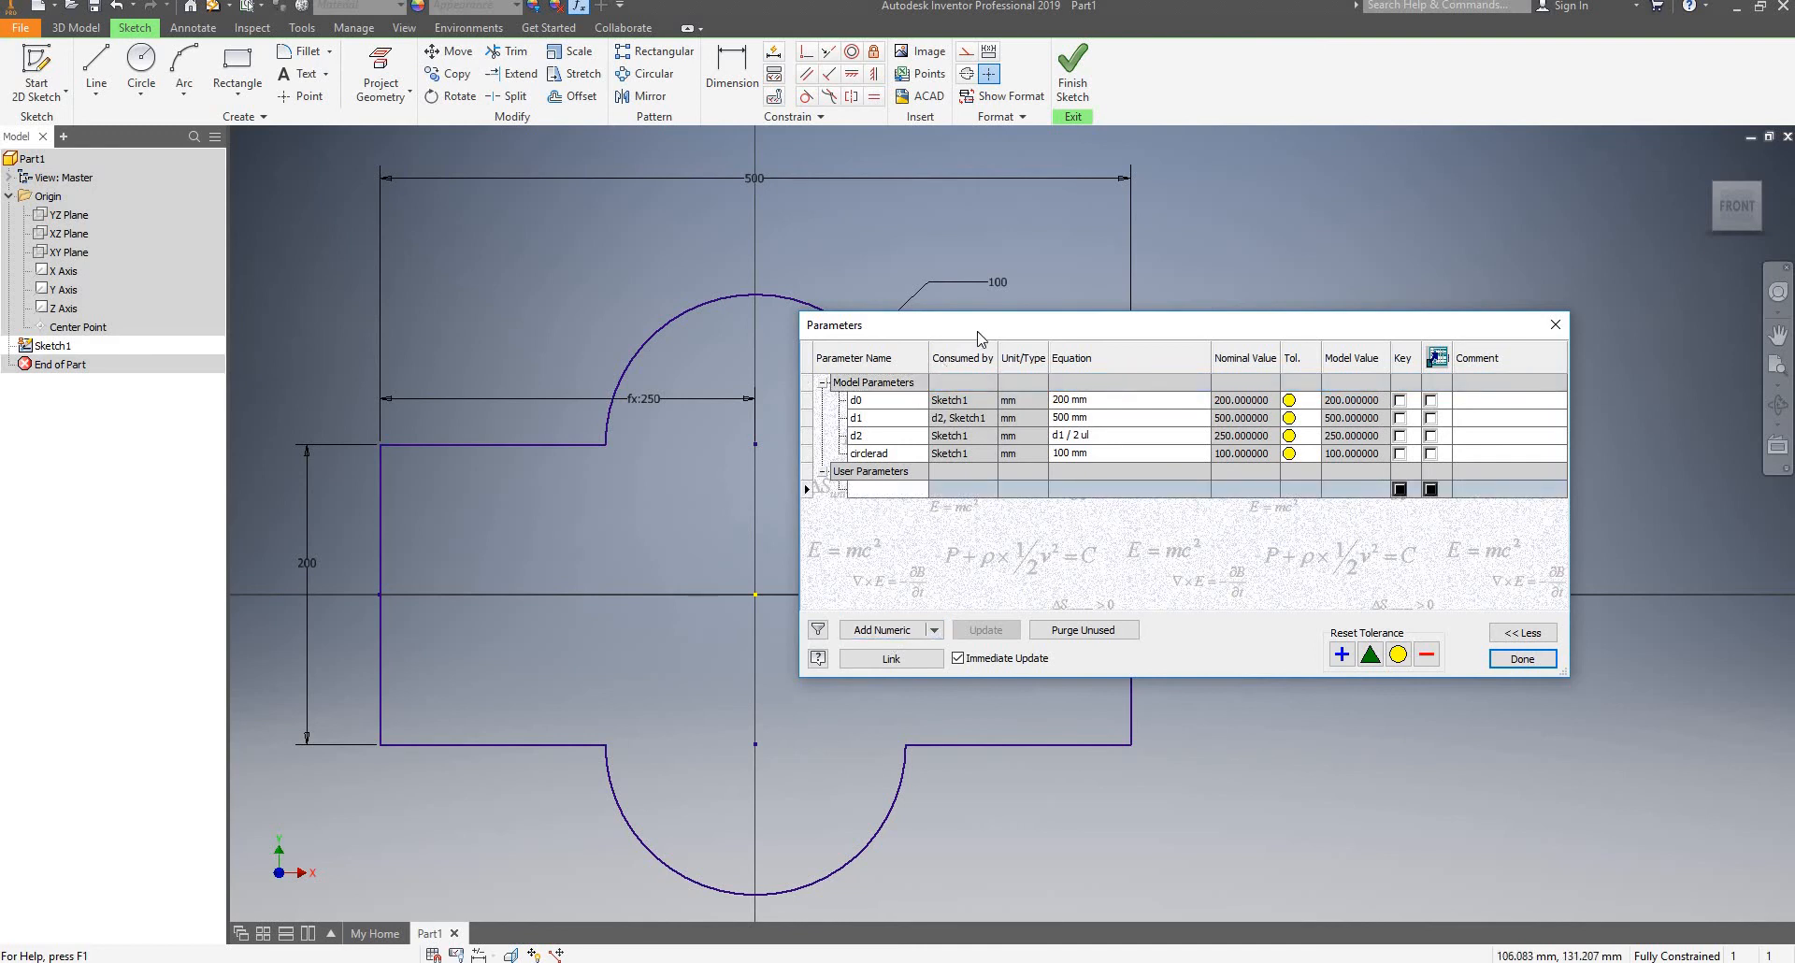
{"action": "left_click_drag", "start_coordinate": [978, 337], "coordinate": [998, 295]}
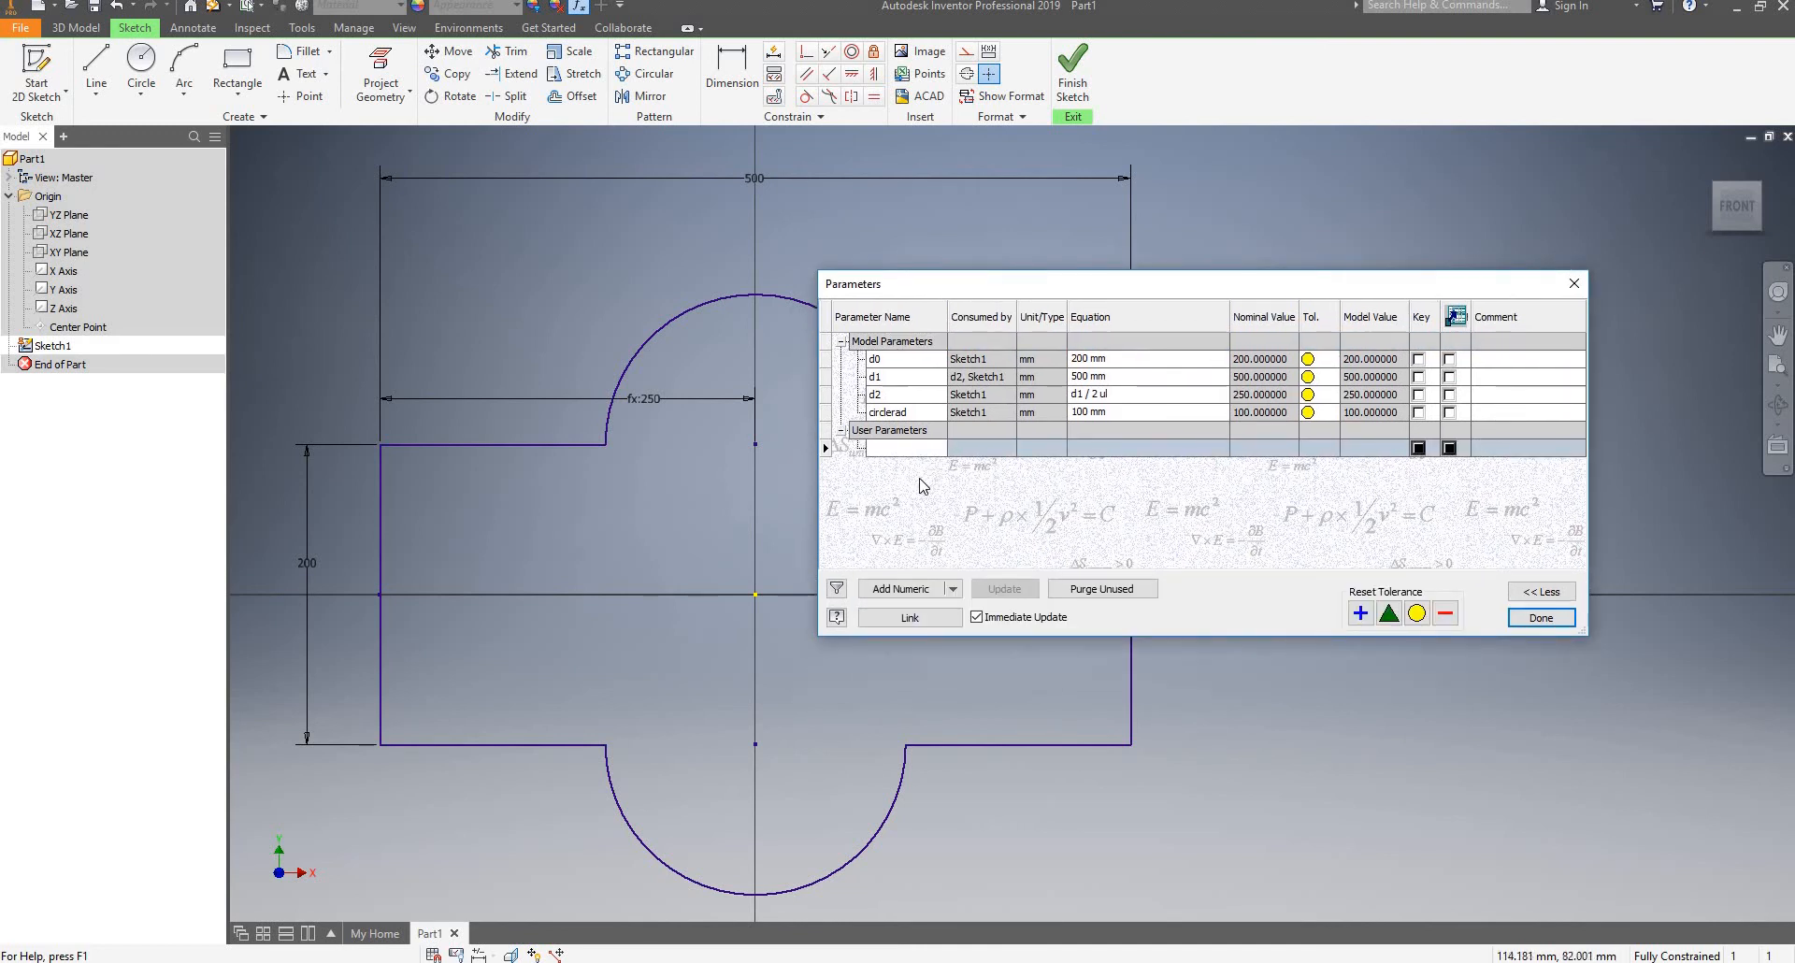
{"action": "type", "text": "Overall Length"}
{"action": "key", "text": "Return"}
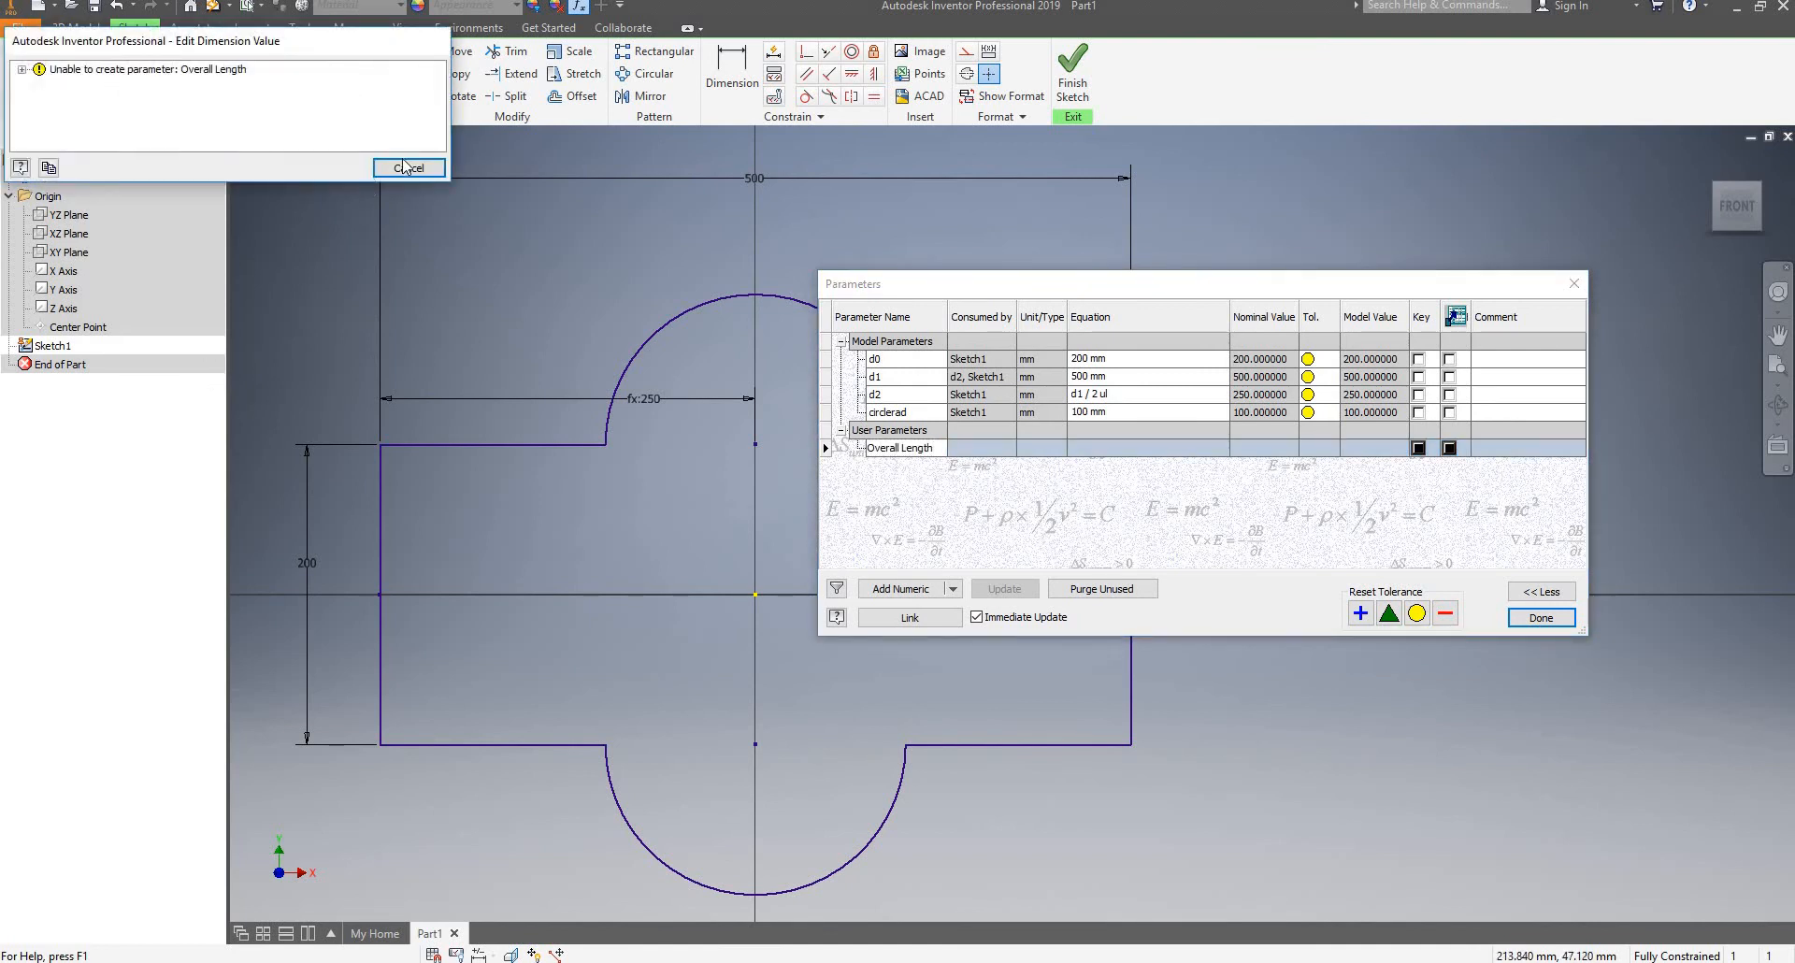
{"action": "left_click", "coordinate": [406, 168]}
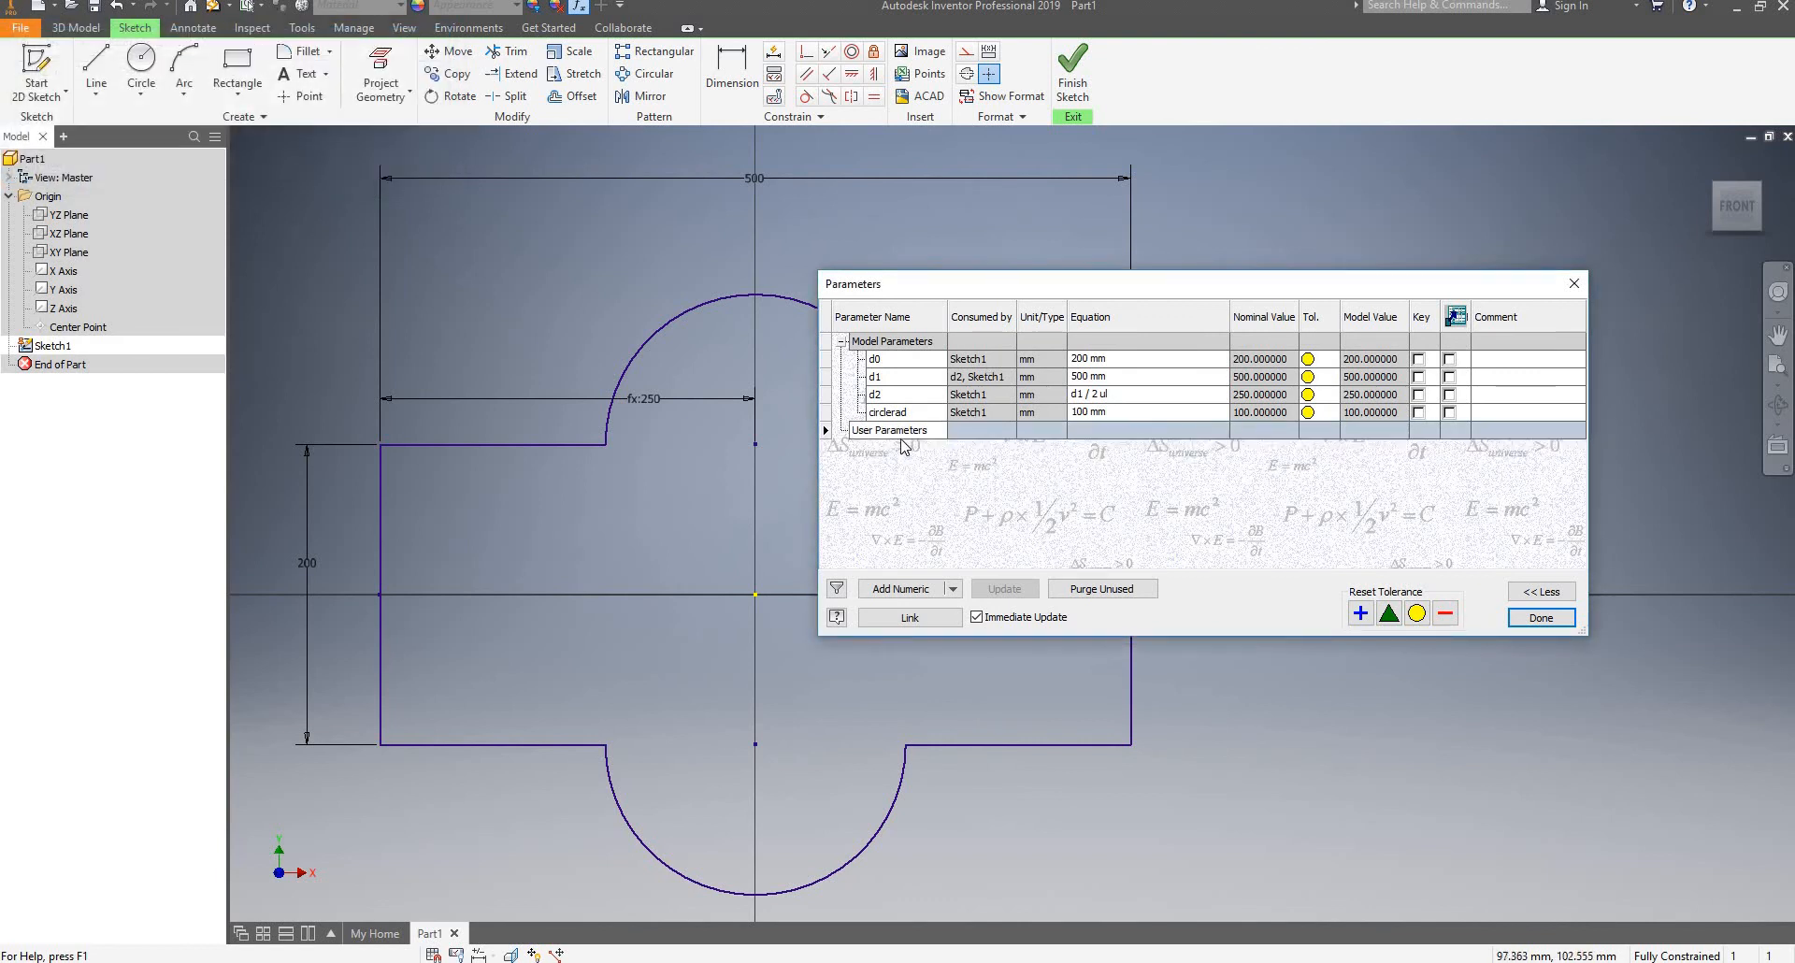
Add a numeric user parameter named Length with an equation value of 300 mm
{"action": "left_click", "coordinate": [901, 589]}
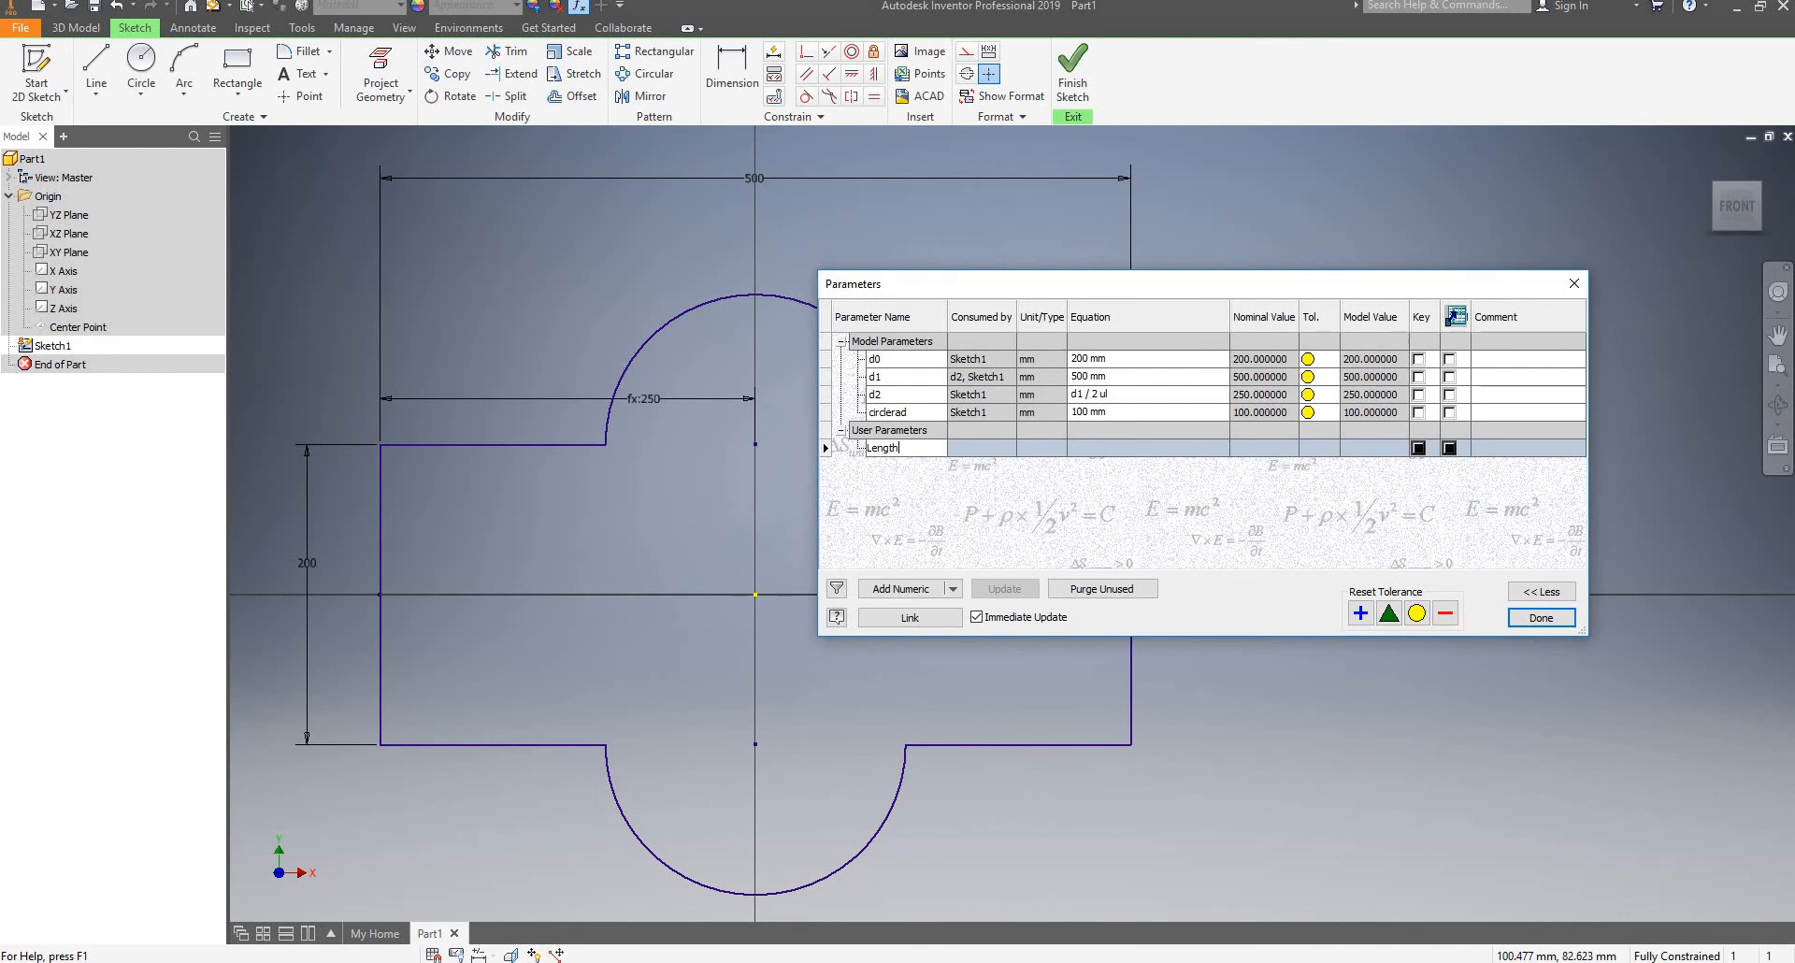
{"action": "key", "text": "Return"}
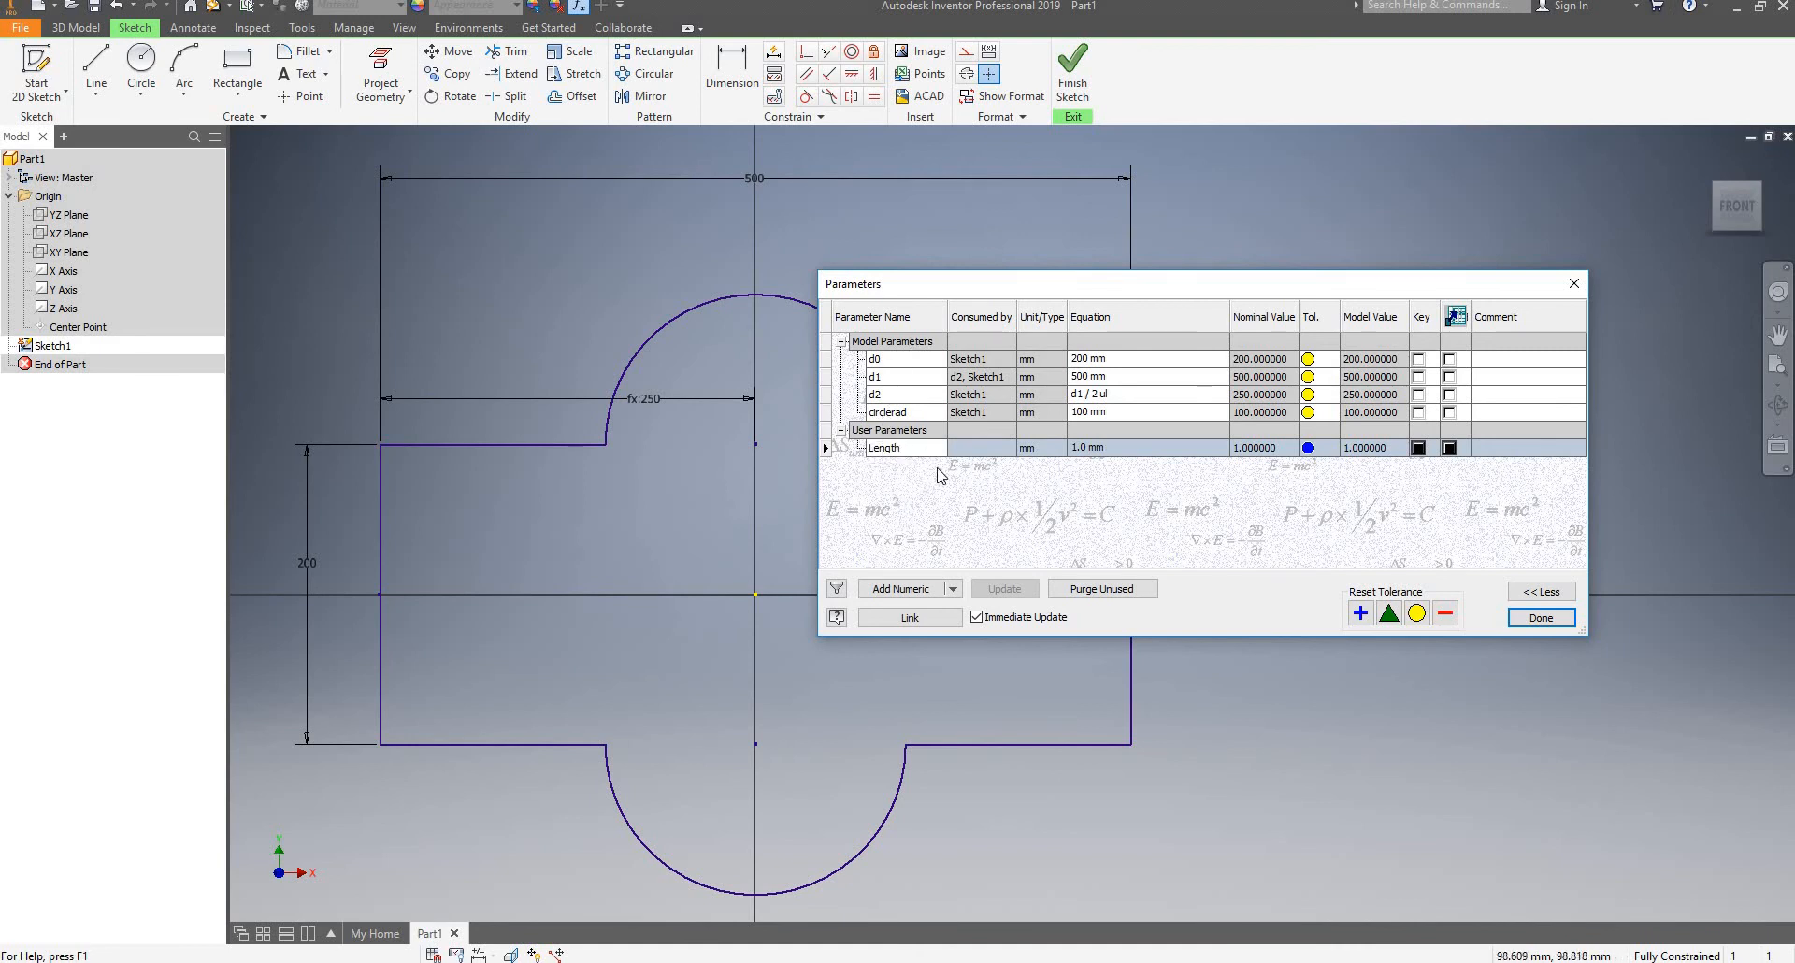
{"action": "left_click", "coordinate": [972, 453]}
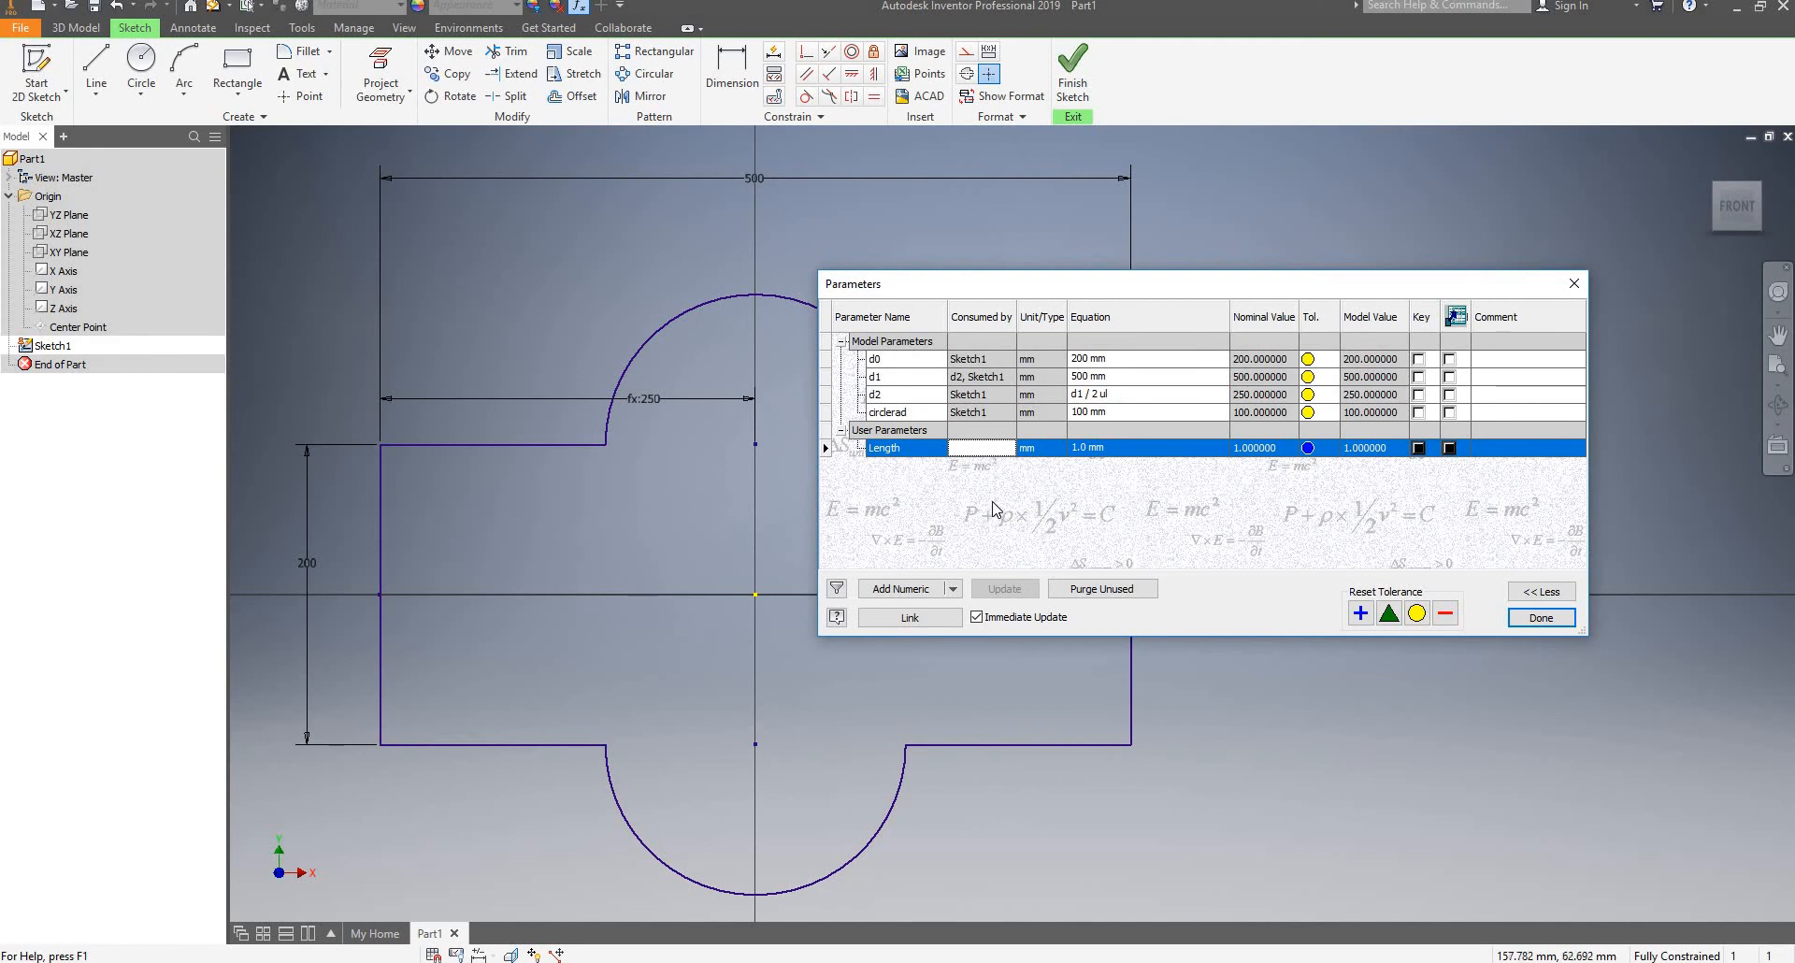
{"action": "left_click", "coordinate": [894, 452]}
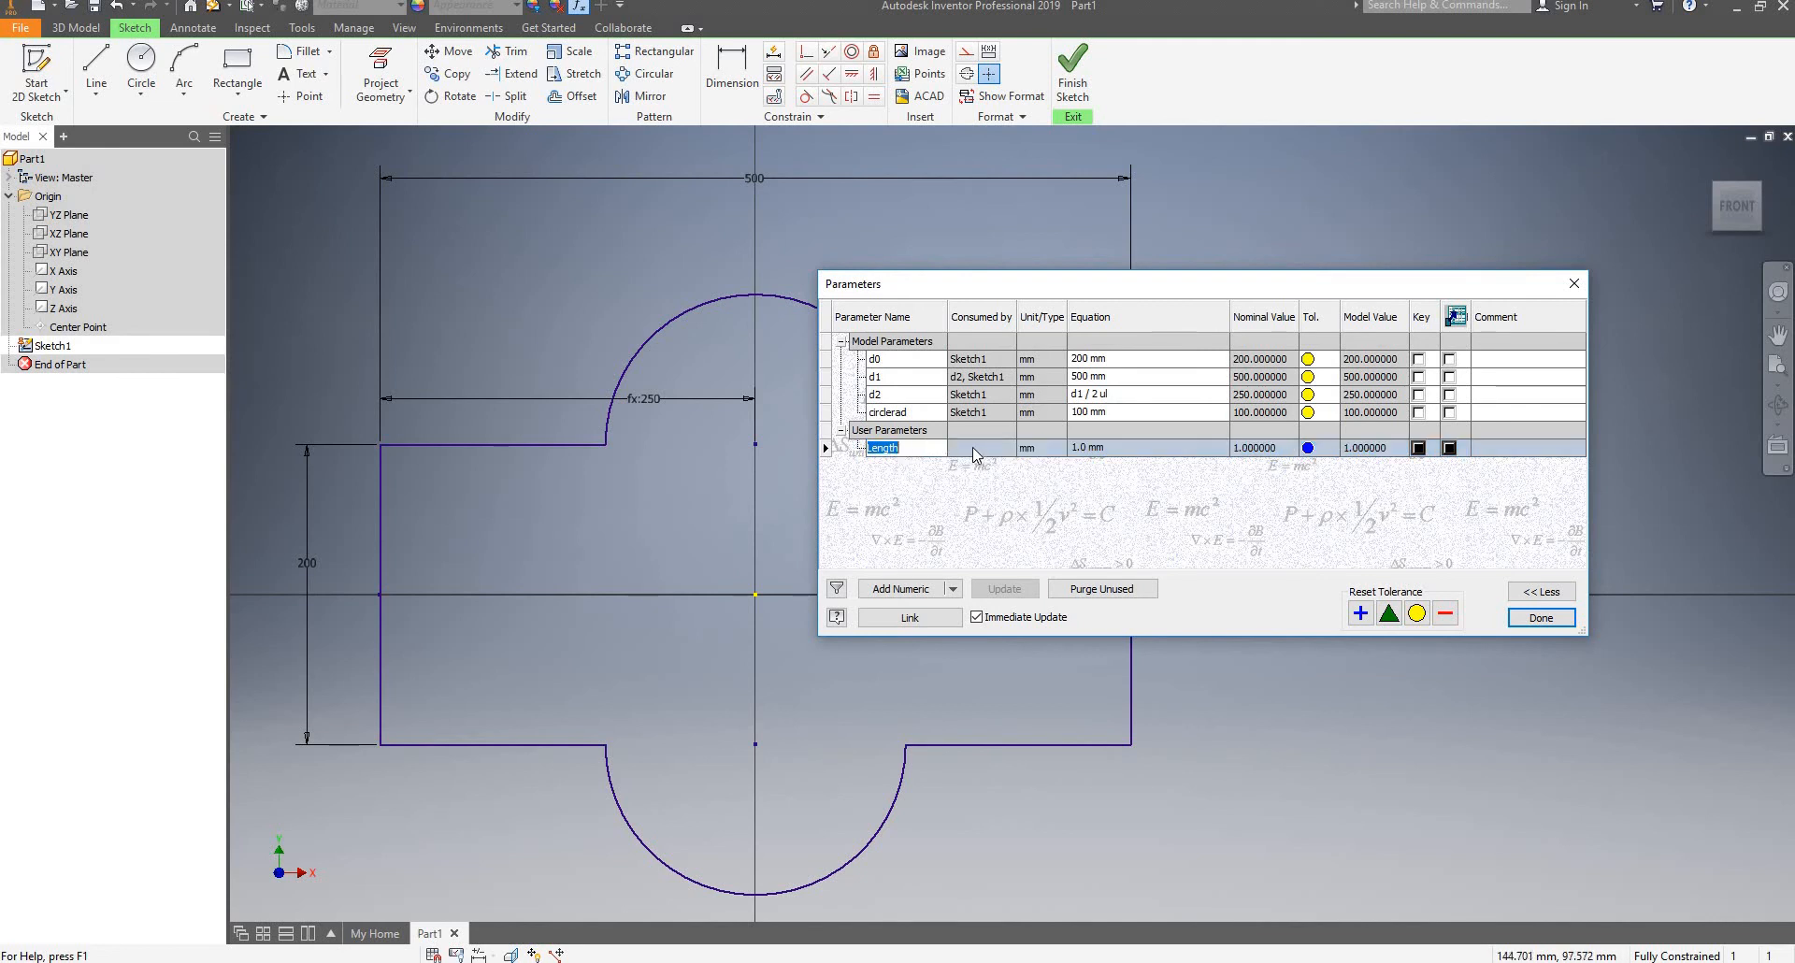
{"action": "left_click", "coordinate": [958, 449]}
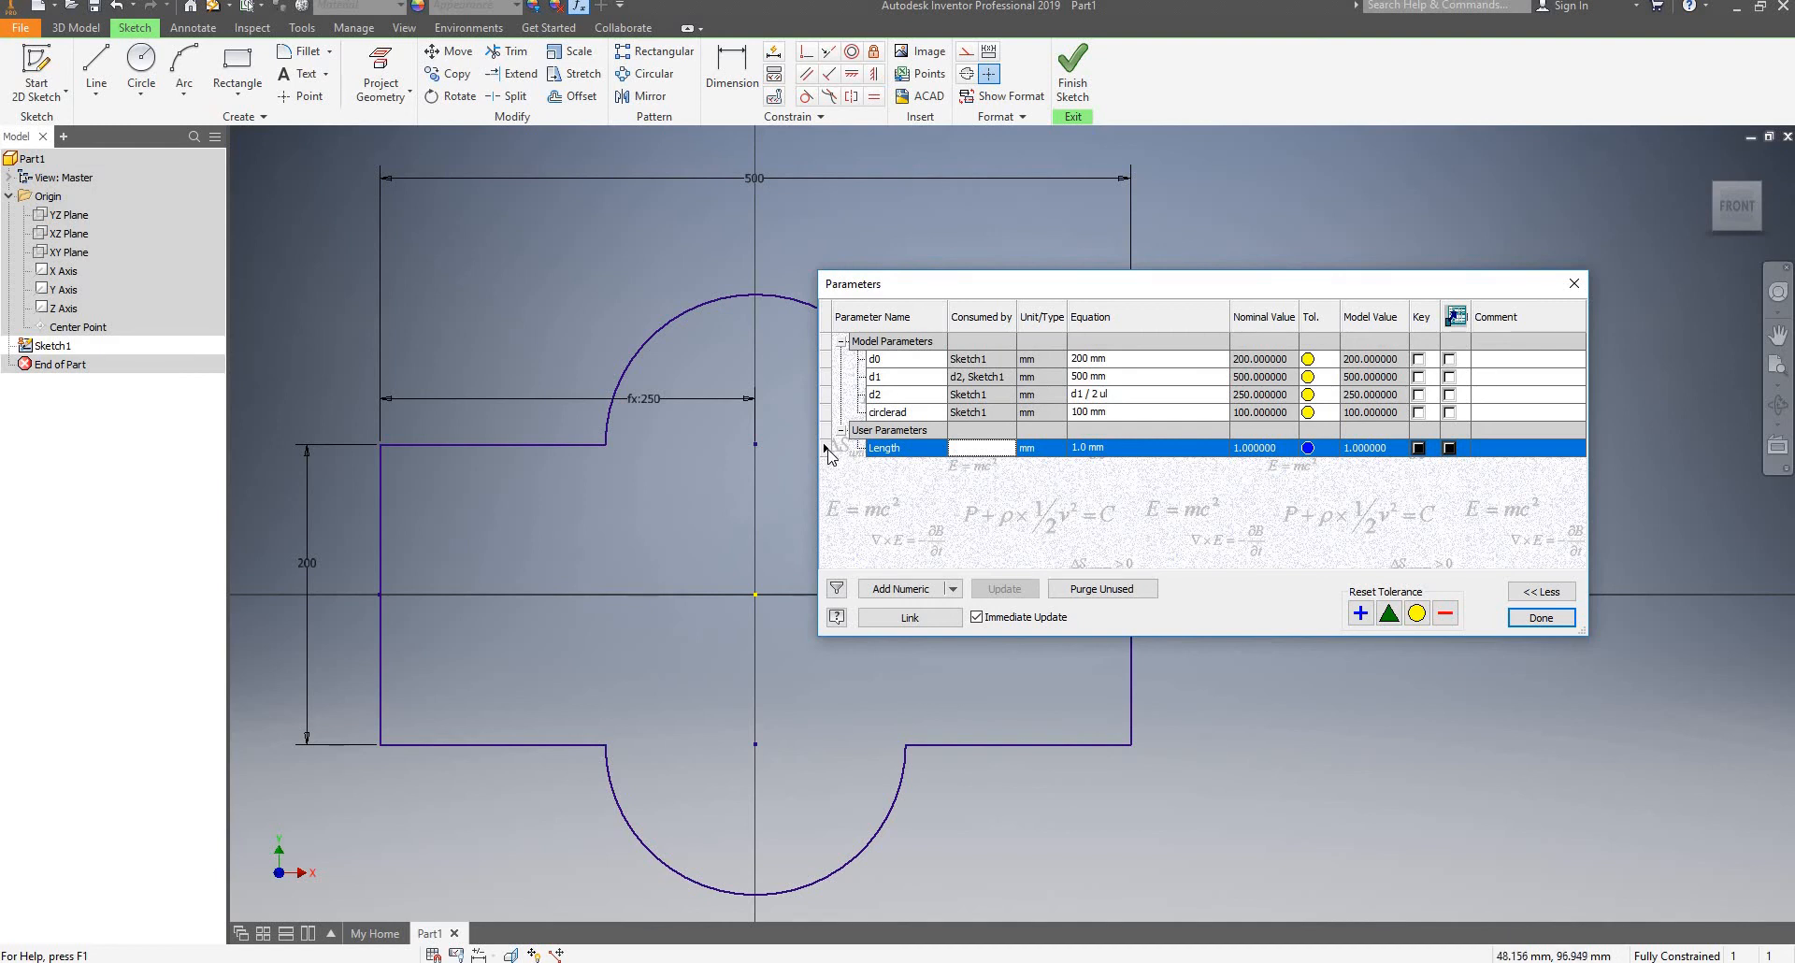
{"action": "left_click", "coordinate": [1109, 449]}
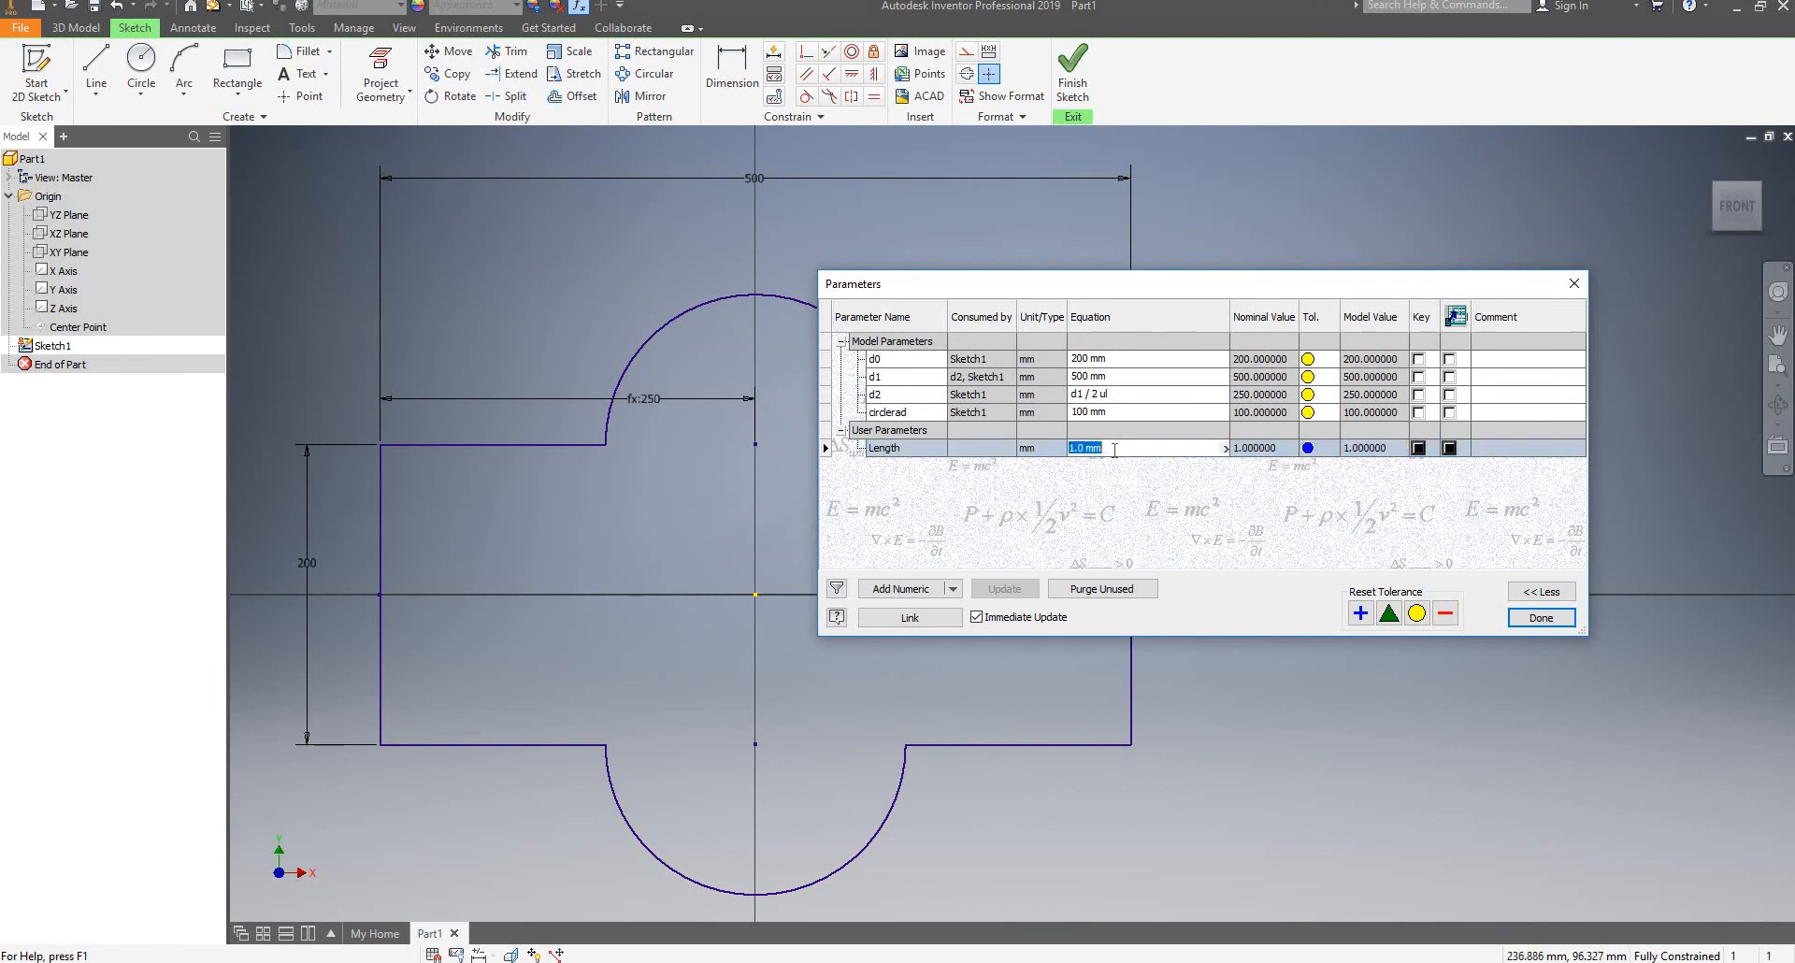
{"action": "left_click_drag", "start_coordinate": [1108, 450], "coordinate": [996, 475]}
{"action": "type", "text": "300"}
{"action": "key", "text": "Return"}
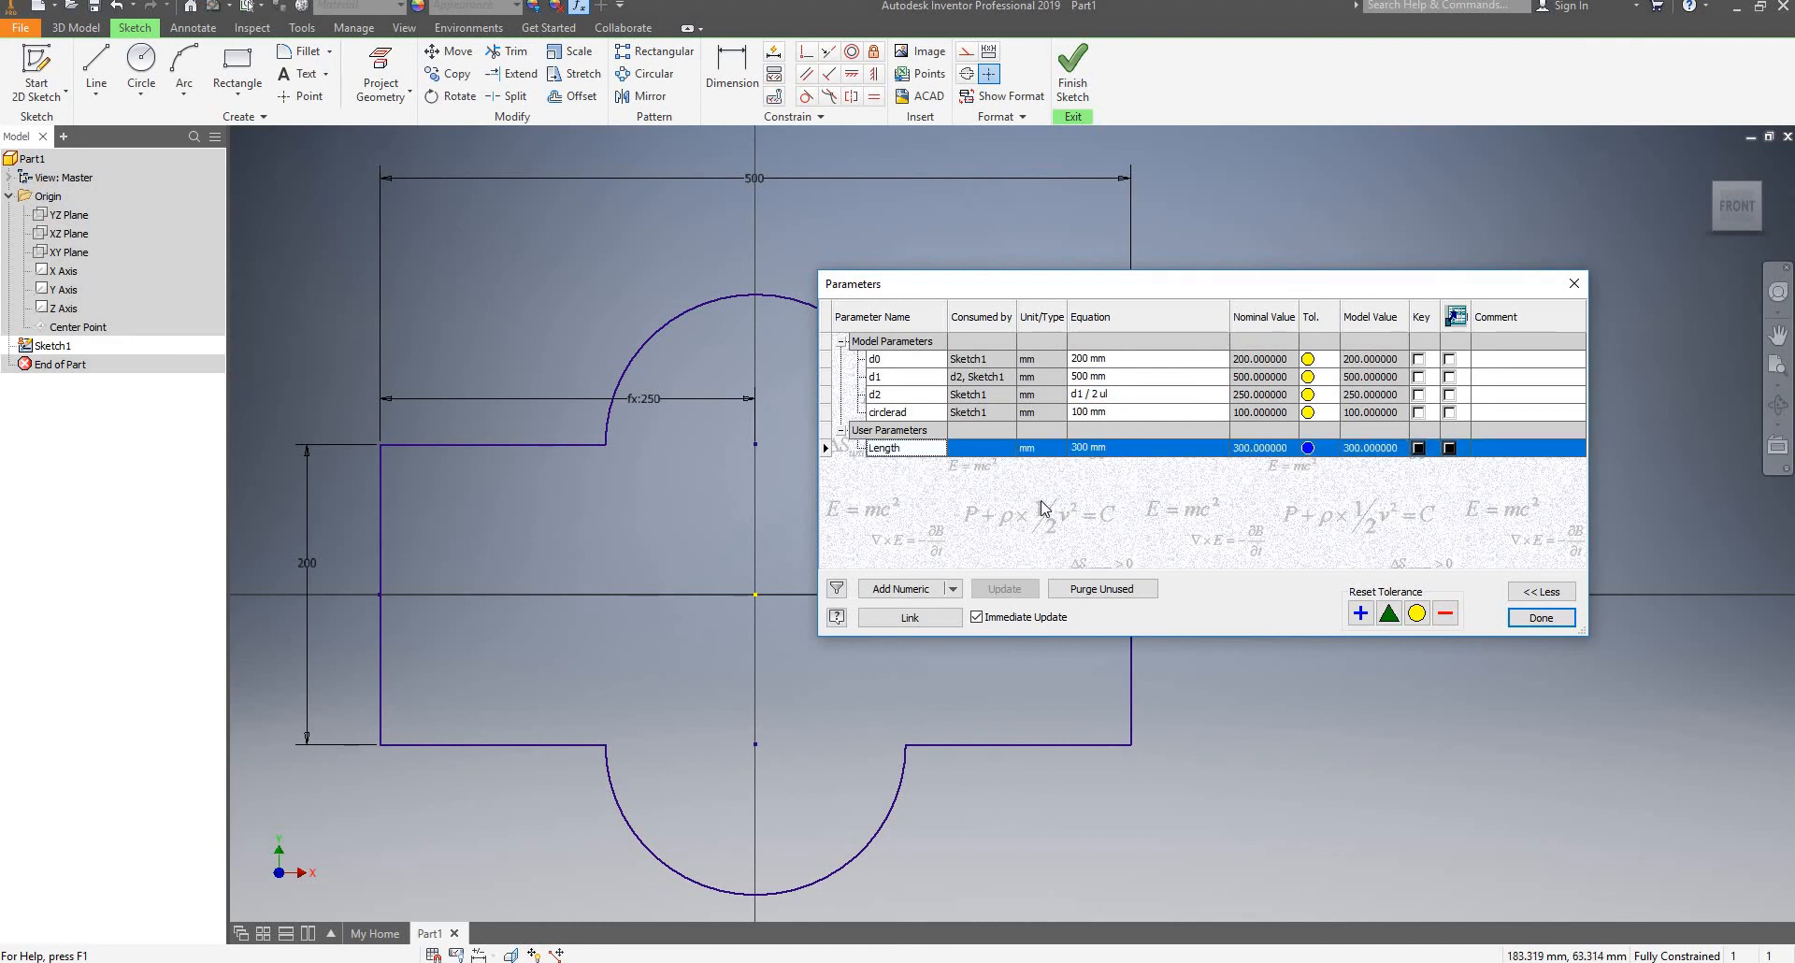
{"action": "left_click", "coordinate": [1530, 622]}
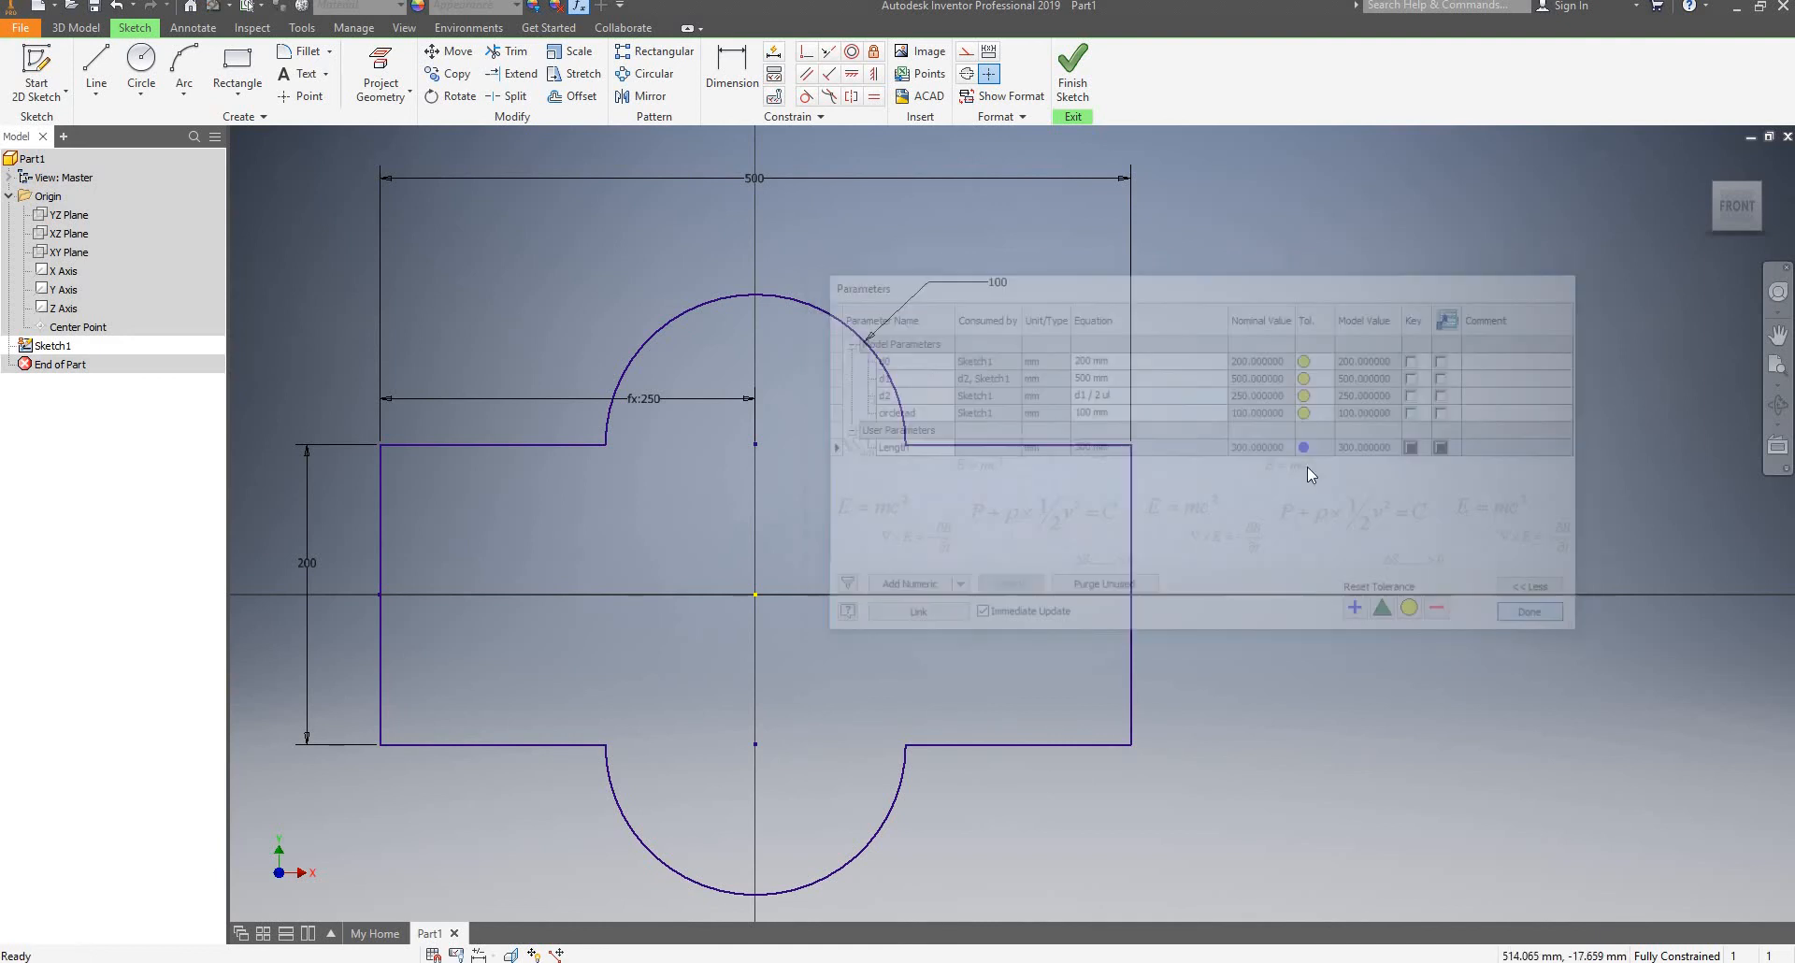
Link the outline's overall length dimension to the user parameter Length
{"action": "double_click", "coordinate": [754, 178]}
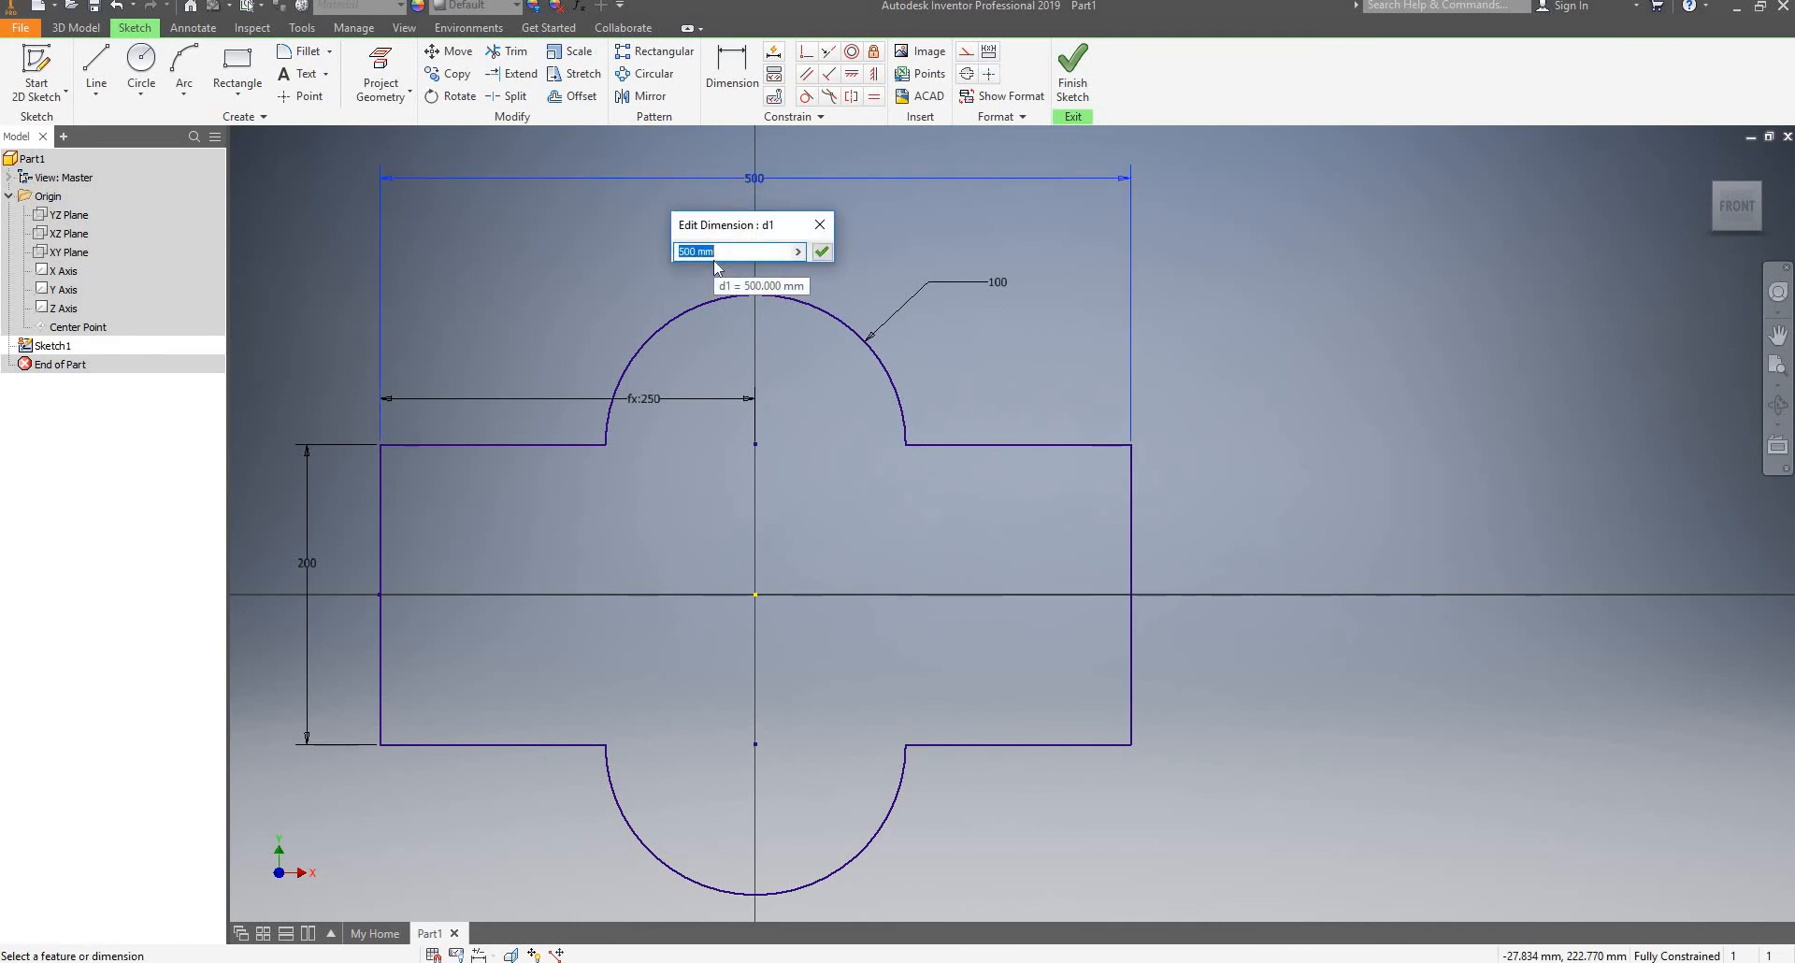
{"action": "type", "text": "le"}
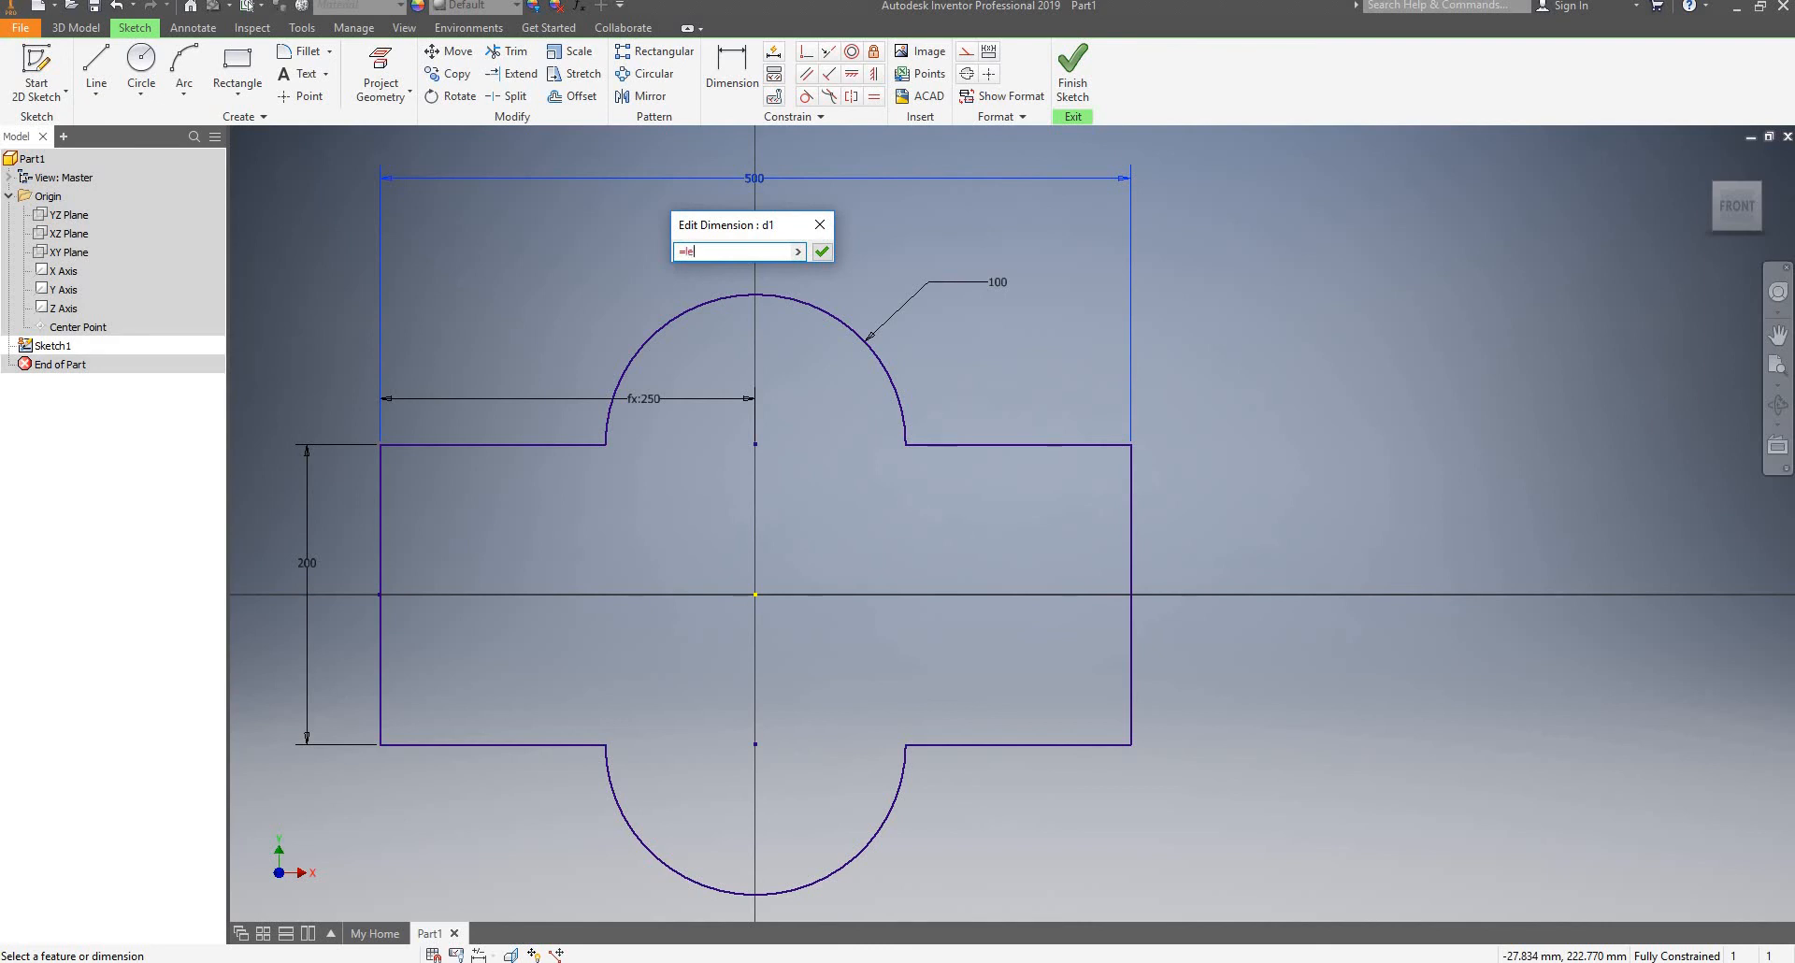
{"action": "key", "text": "BackSpace"}
{"action": "key", "text": "BackSpace"}
{"action": "key", "text": "BackSpace"}
{"action": "key", "text": "BackSpace"}
{"action": "key", "text": "BackSpace"}
{"action": "key", "text": "BackSpace"}
{"action": "left_click", "coordinate": [799, 252]}
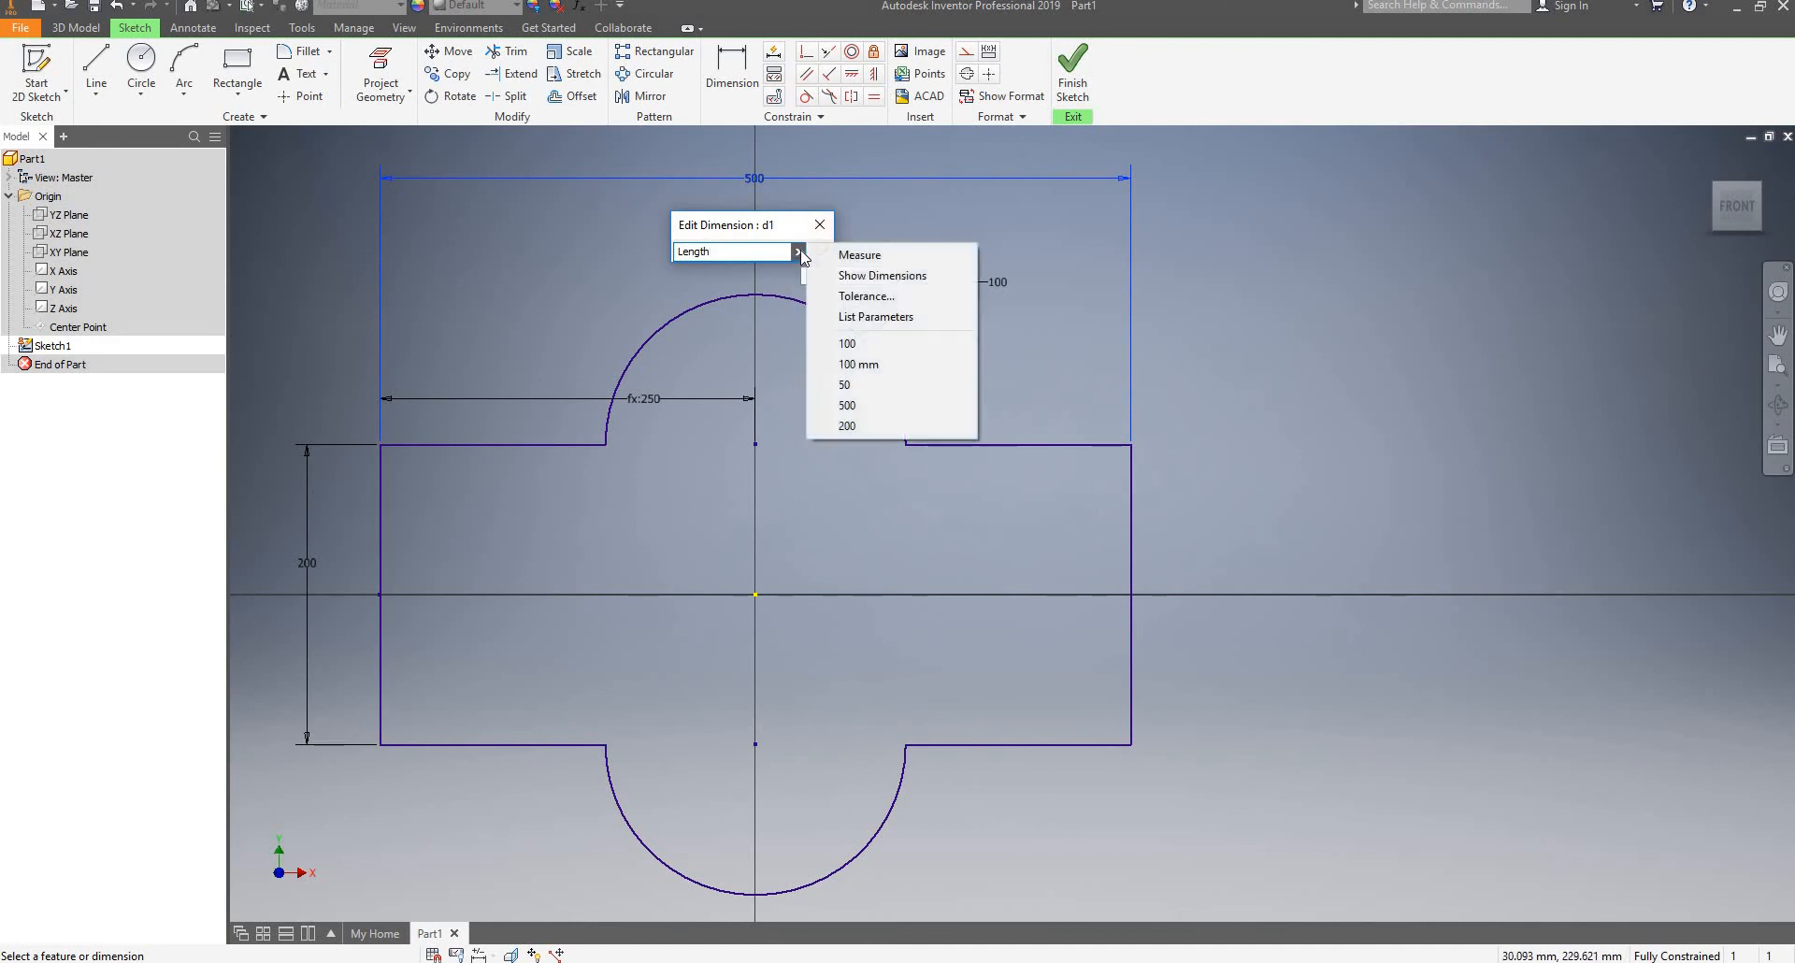
{"action": "left_click", "coordinate": [870, 316]}
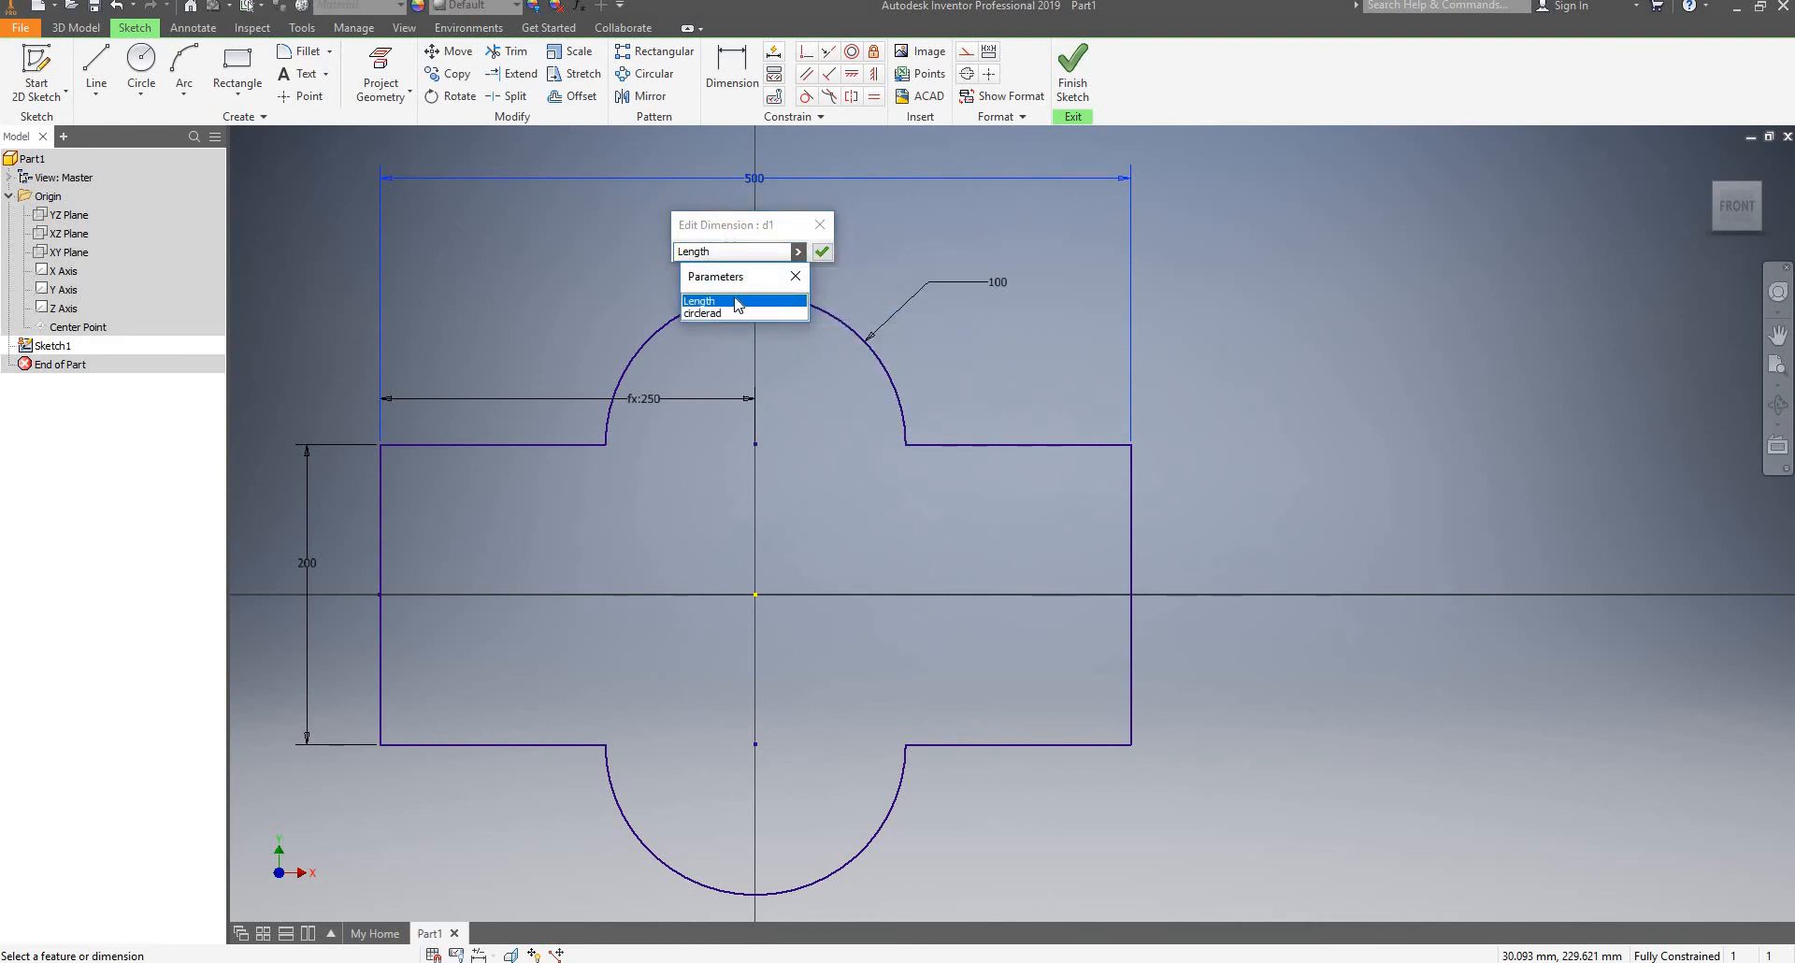
{"action": "left_click", "coordinate": [796, 276]}
{"action": "left_click", "coordinate": [820, 253]}
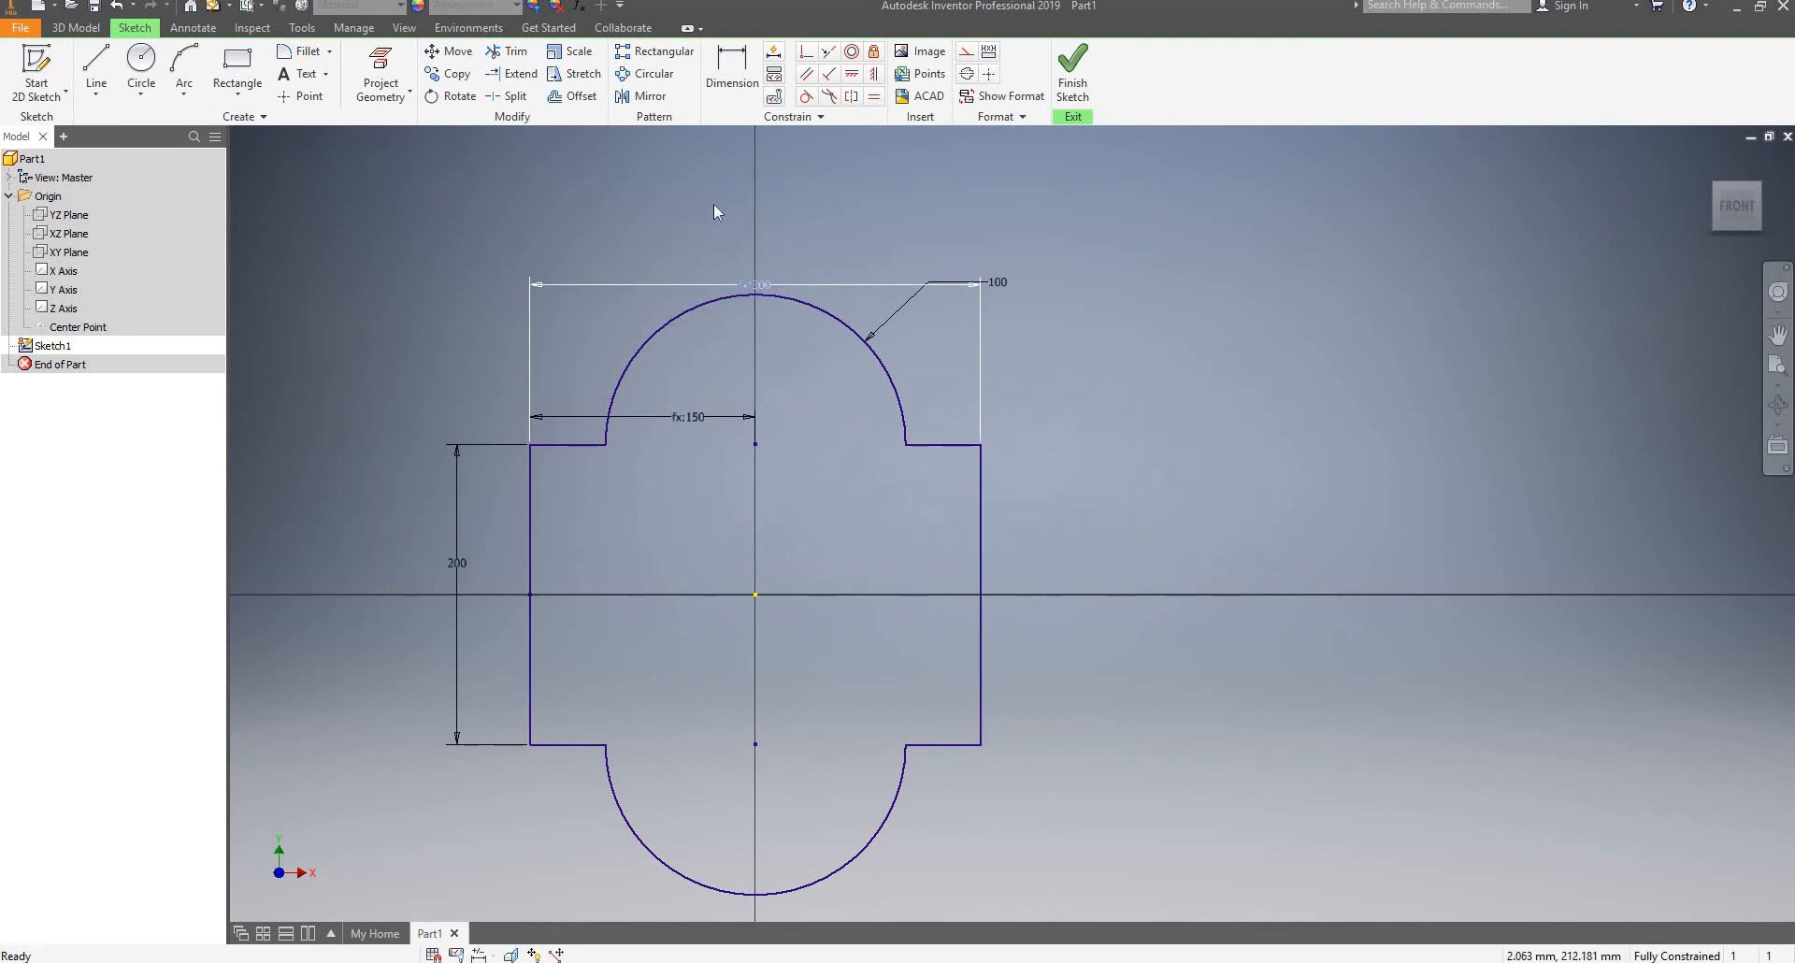
Check the Length user parameter's equation and which dimension uses it, without editing the value
{"action": "key", "text": "F1"}
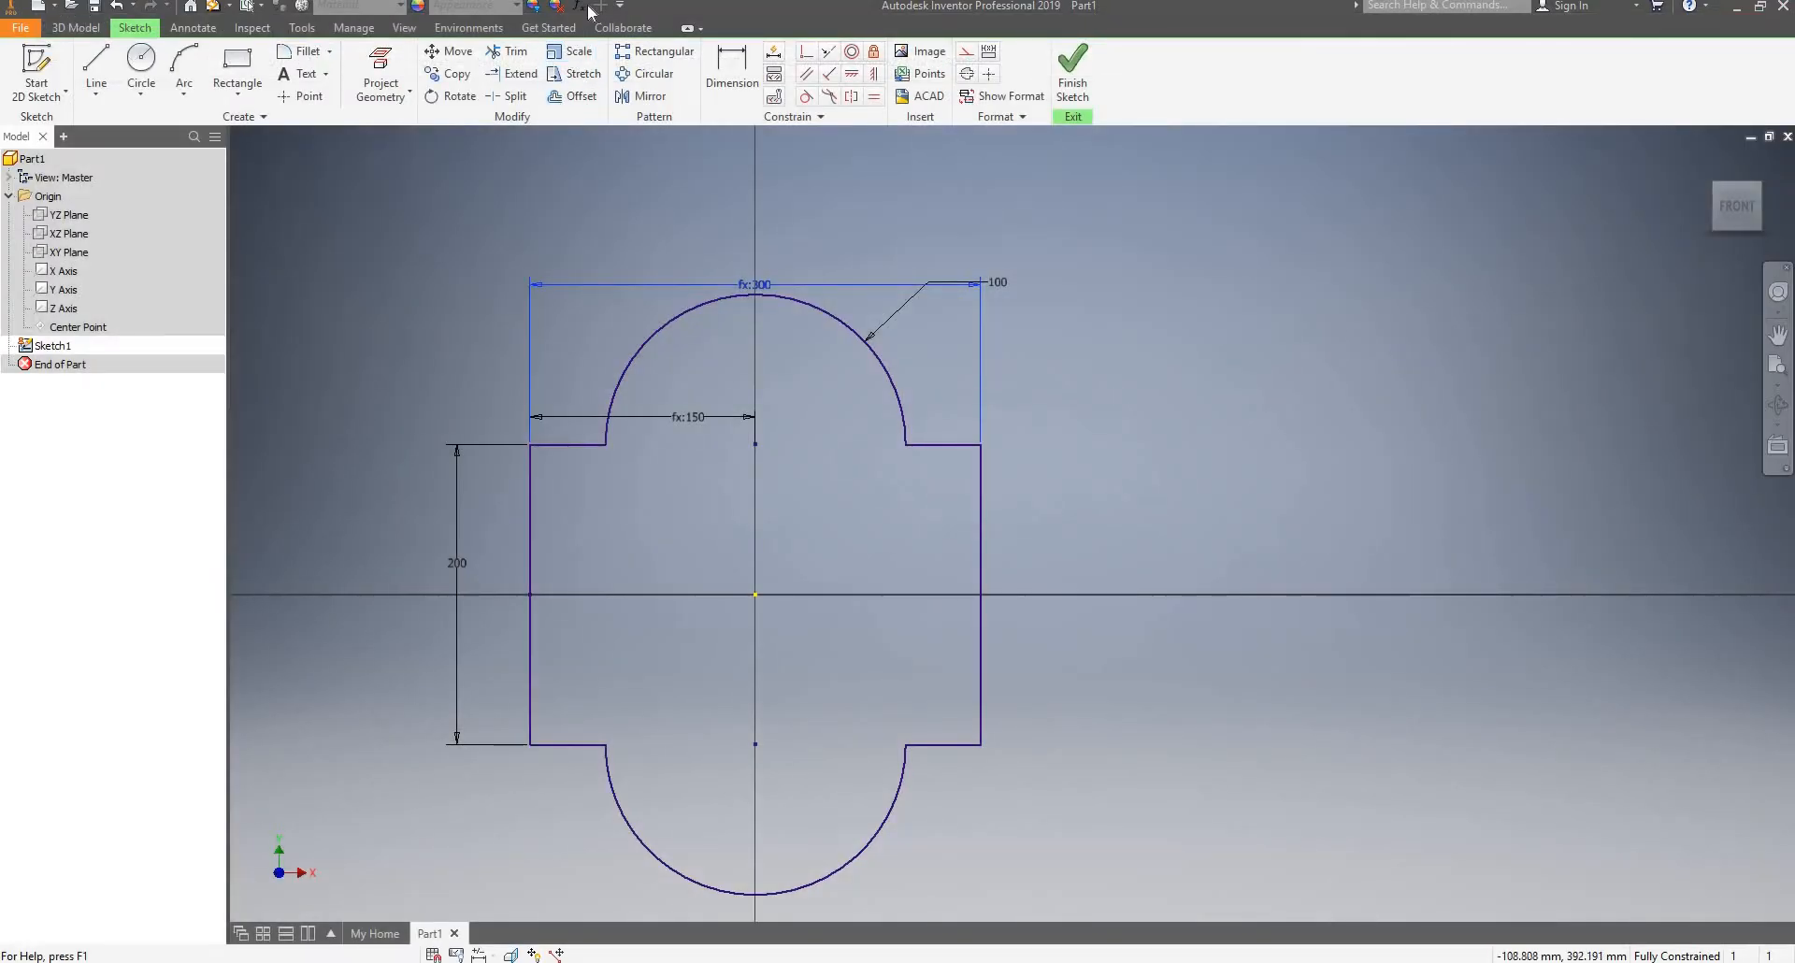
{"action": "left_click", "coordinate": [581, 7]}
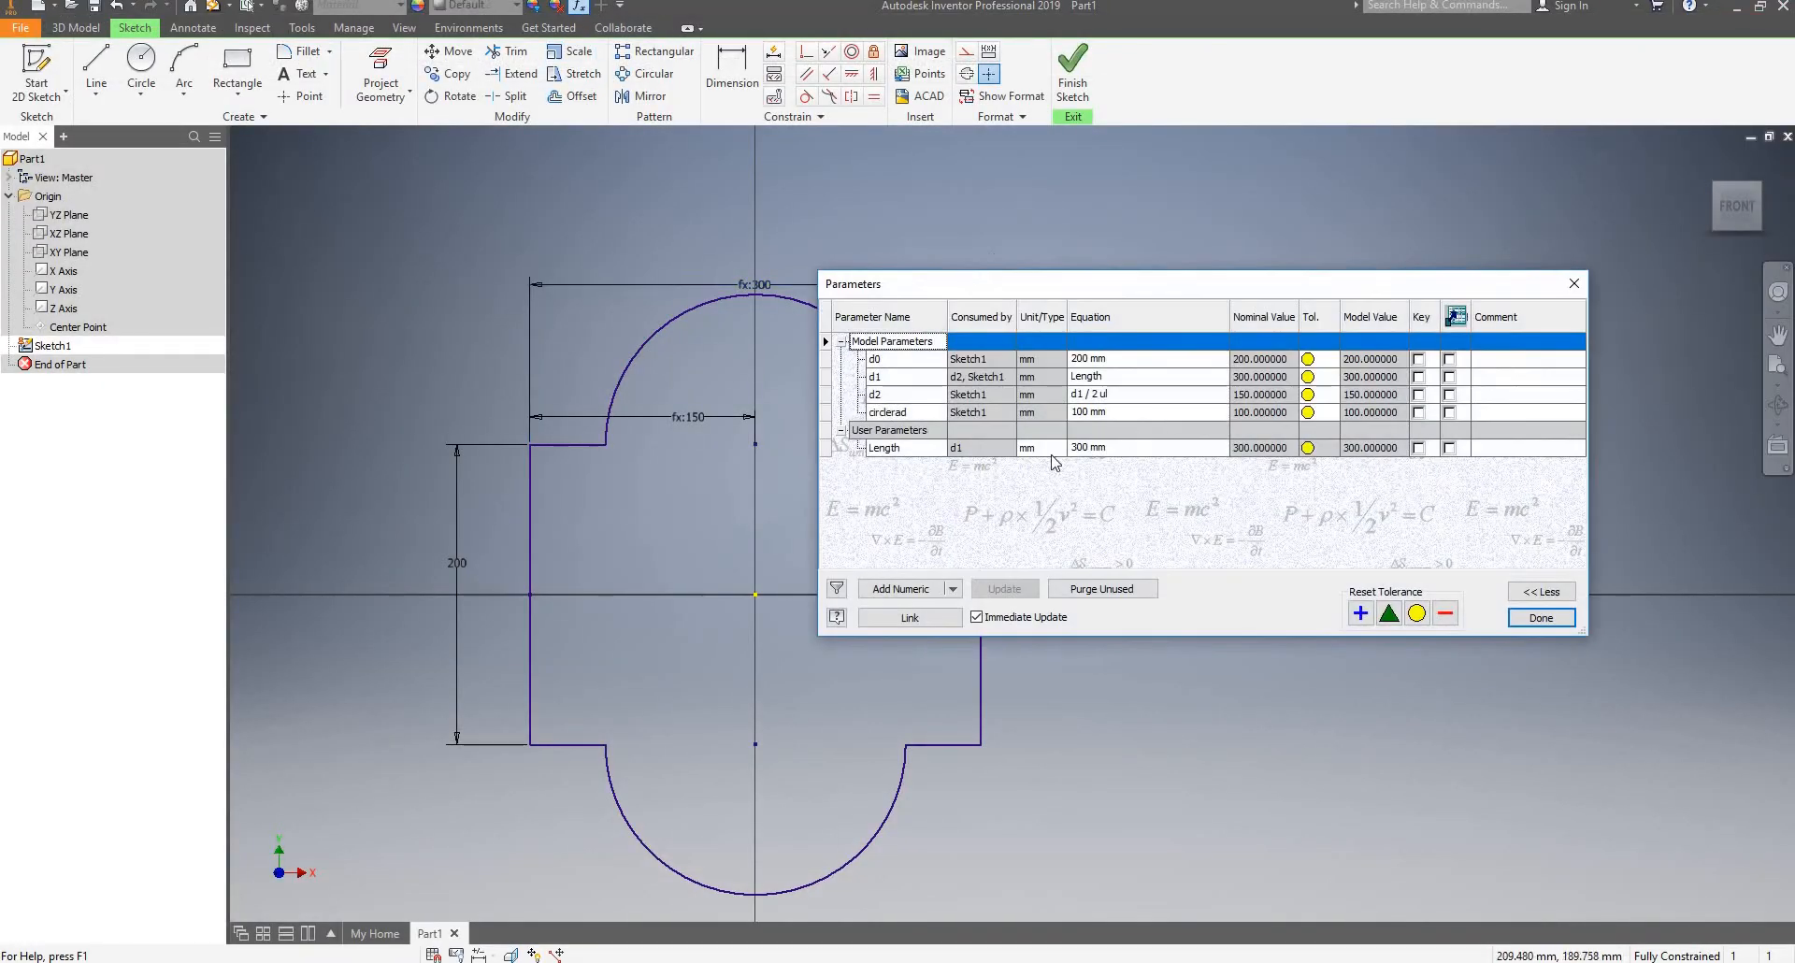
{"action": "left_click", "coordinate": [1084, 449]}
{"action": "left_click", "coordinate": [1088, 448]}
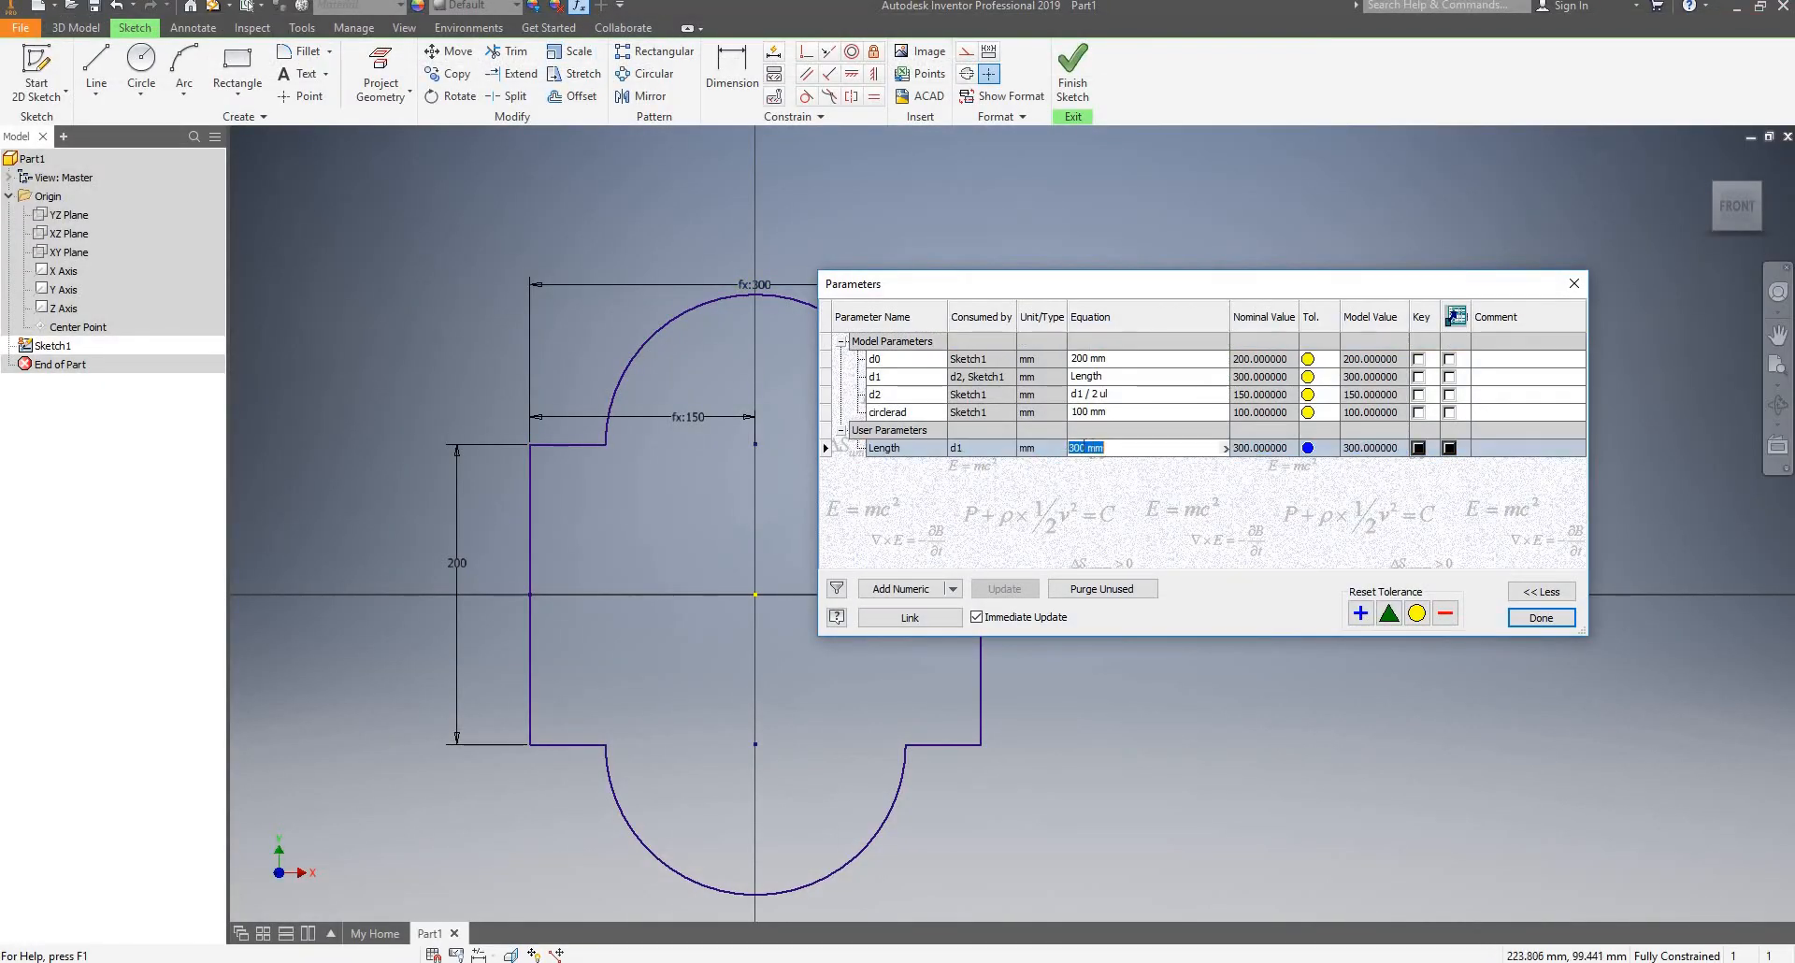
{"action": "left_click", "coordinate": [1084, 448]}
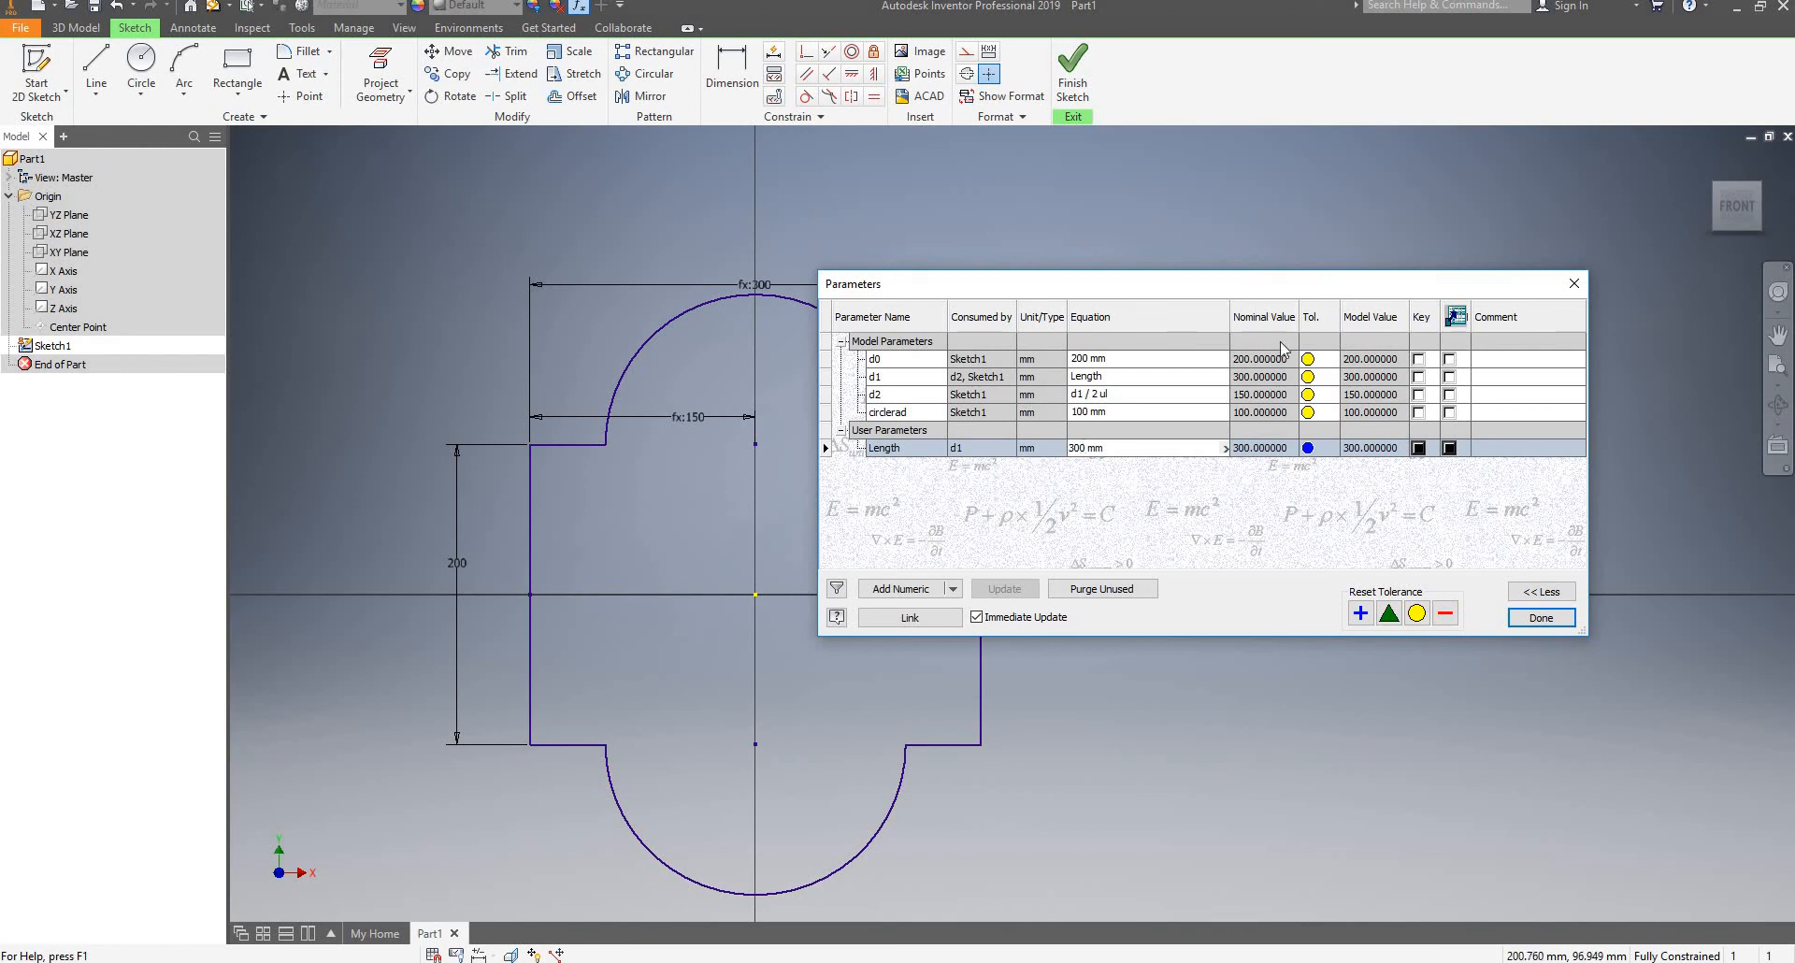
{"action": "left_click", "coordinate": [1575, 283]}
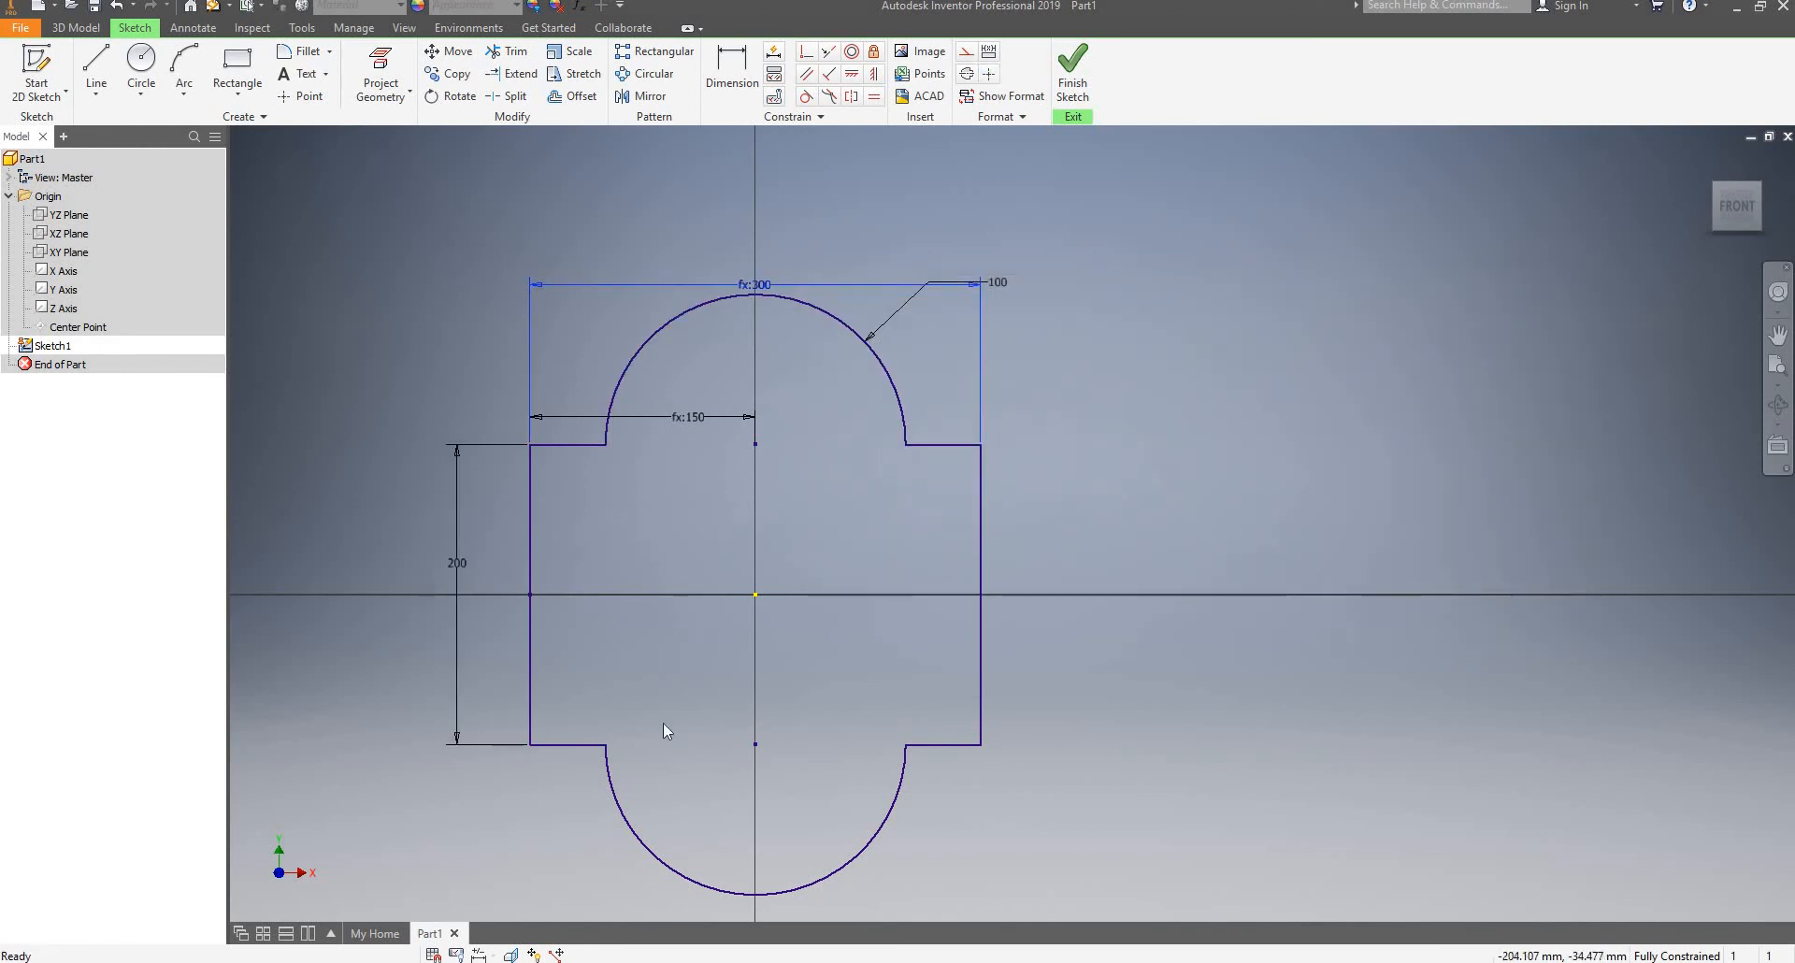
Inspect the outline's height dimension and the parameters table without changing any value
{"action": "double_click", "coordinate": [457, 565]}
{"action": "left_click", "coordinate": [535, 609]}
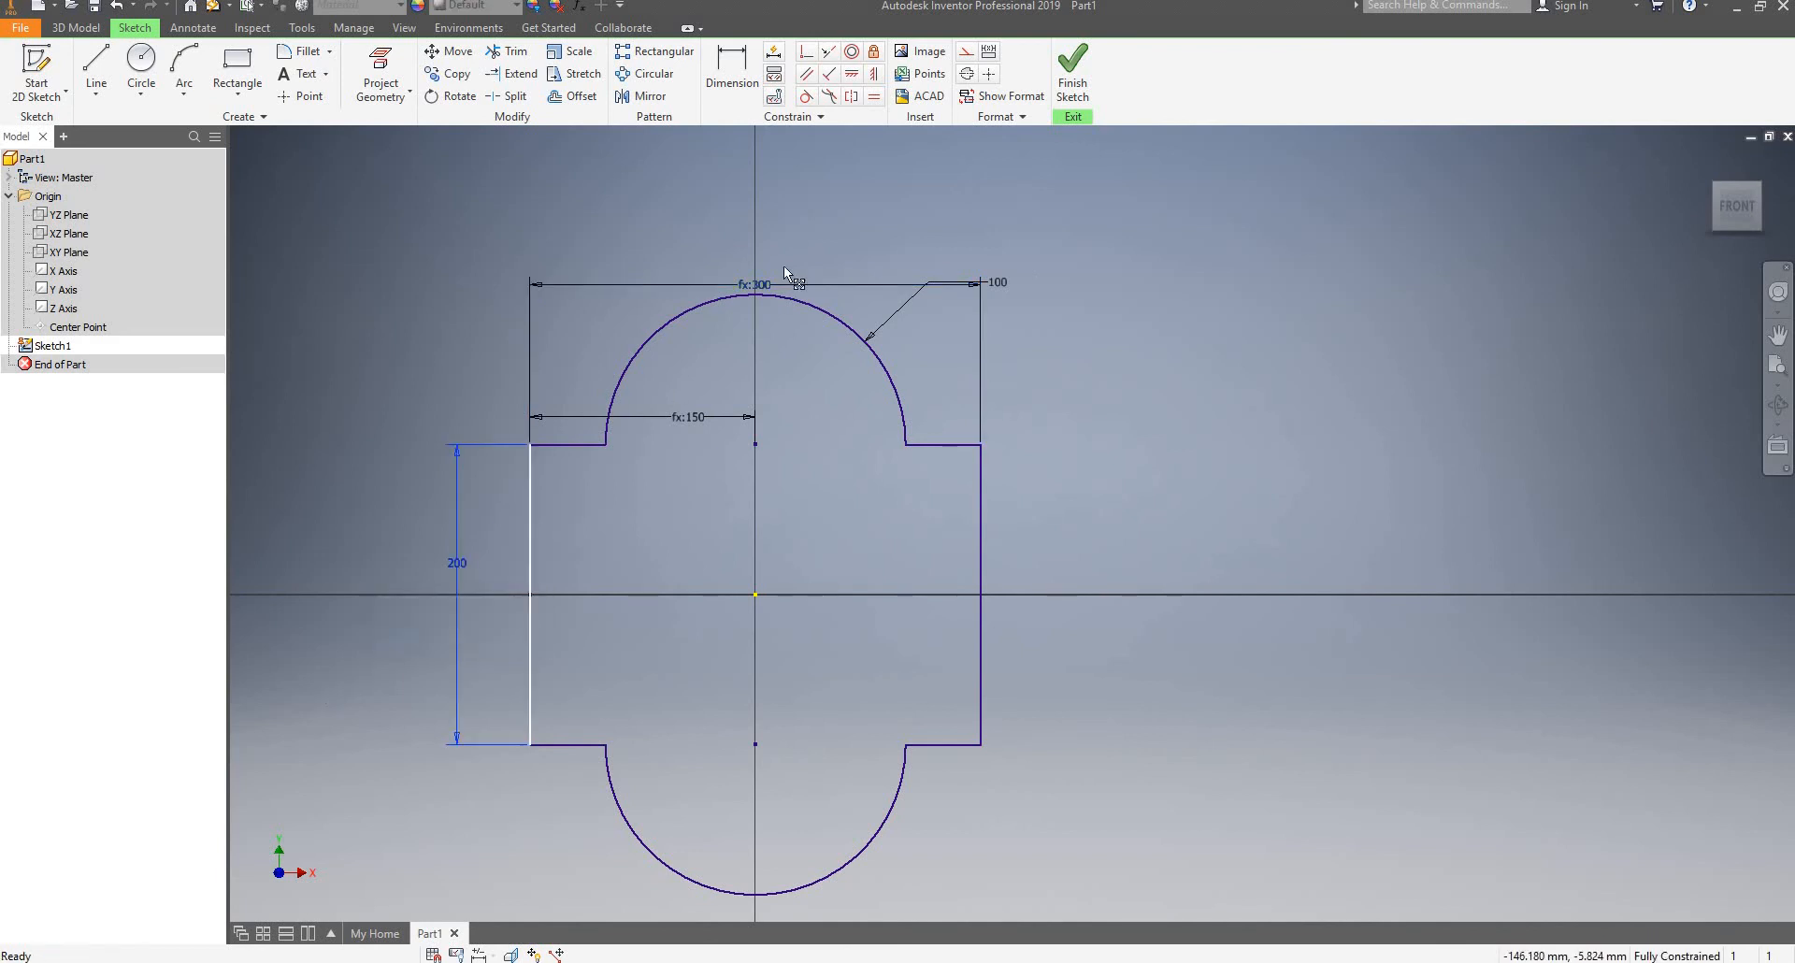
{"action": "left_click", "coordinate": [585, 10]}
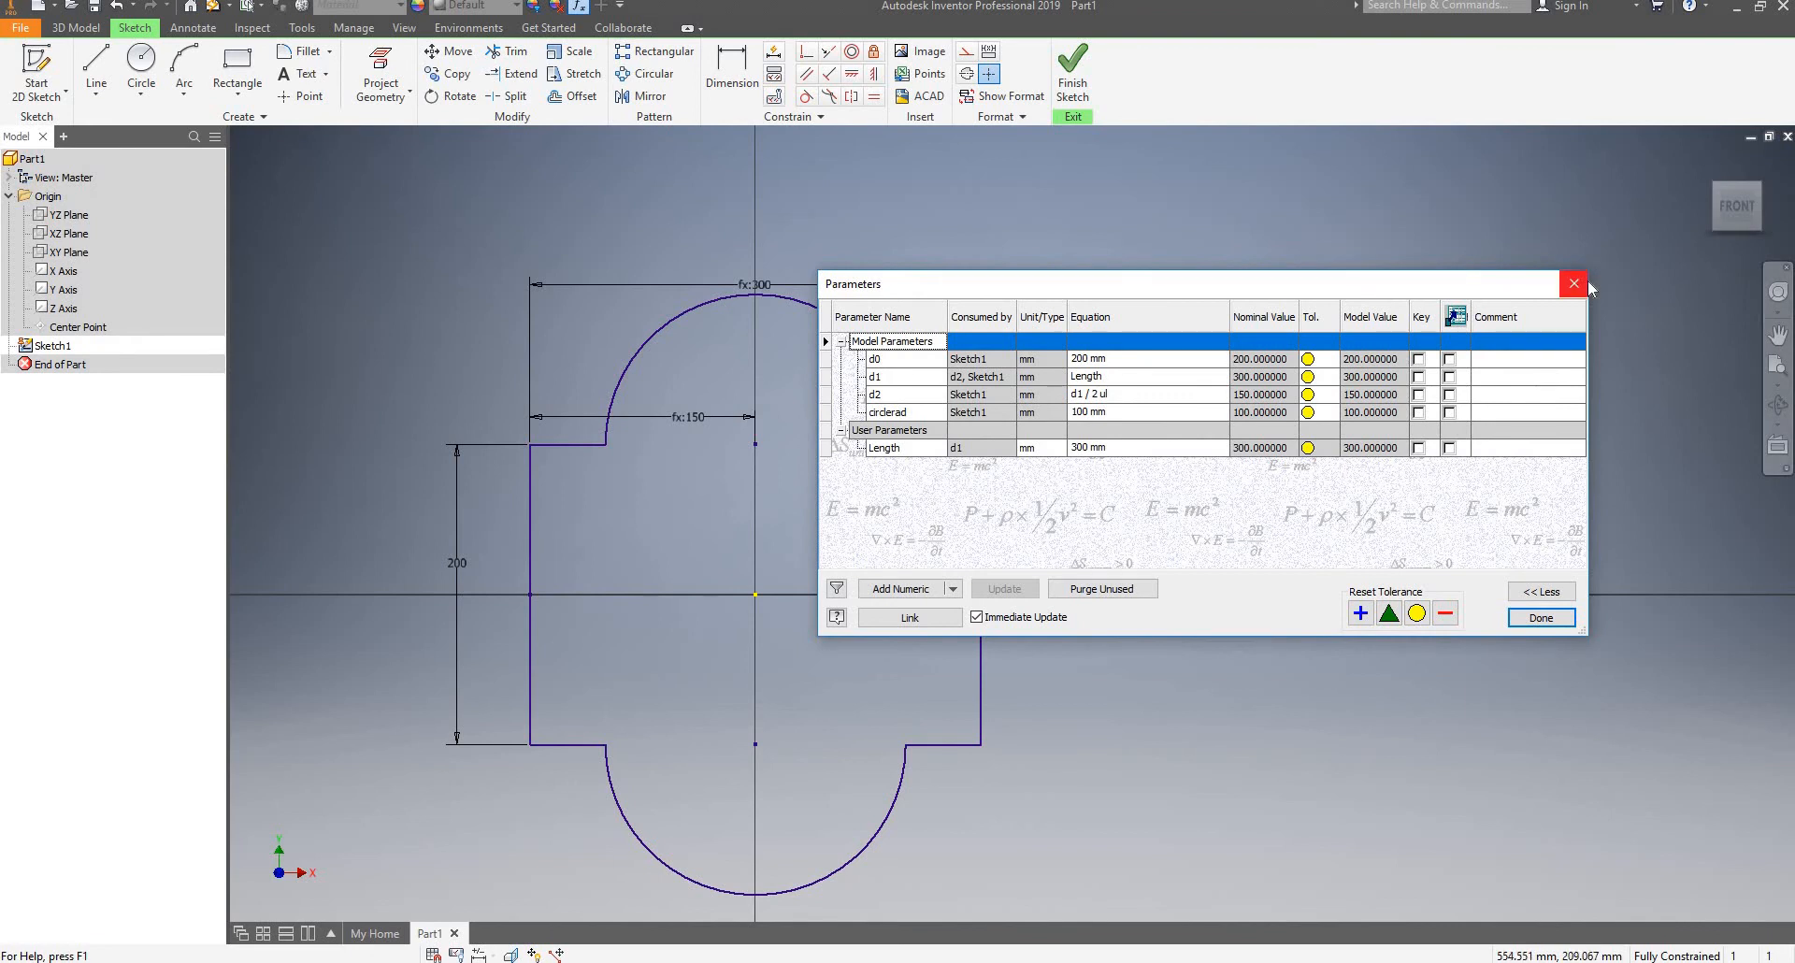
{"action": "left_click", "coordinate": [1574, 284]}
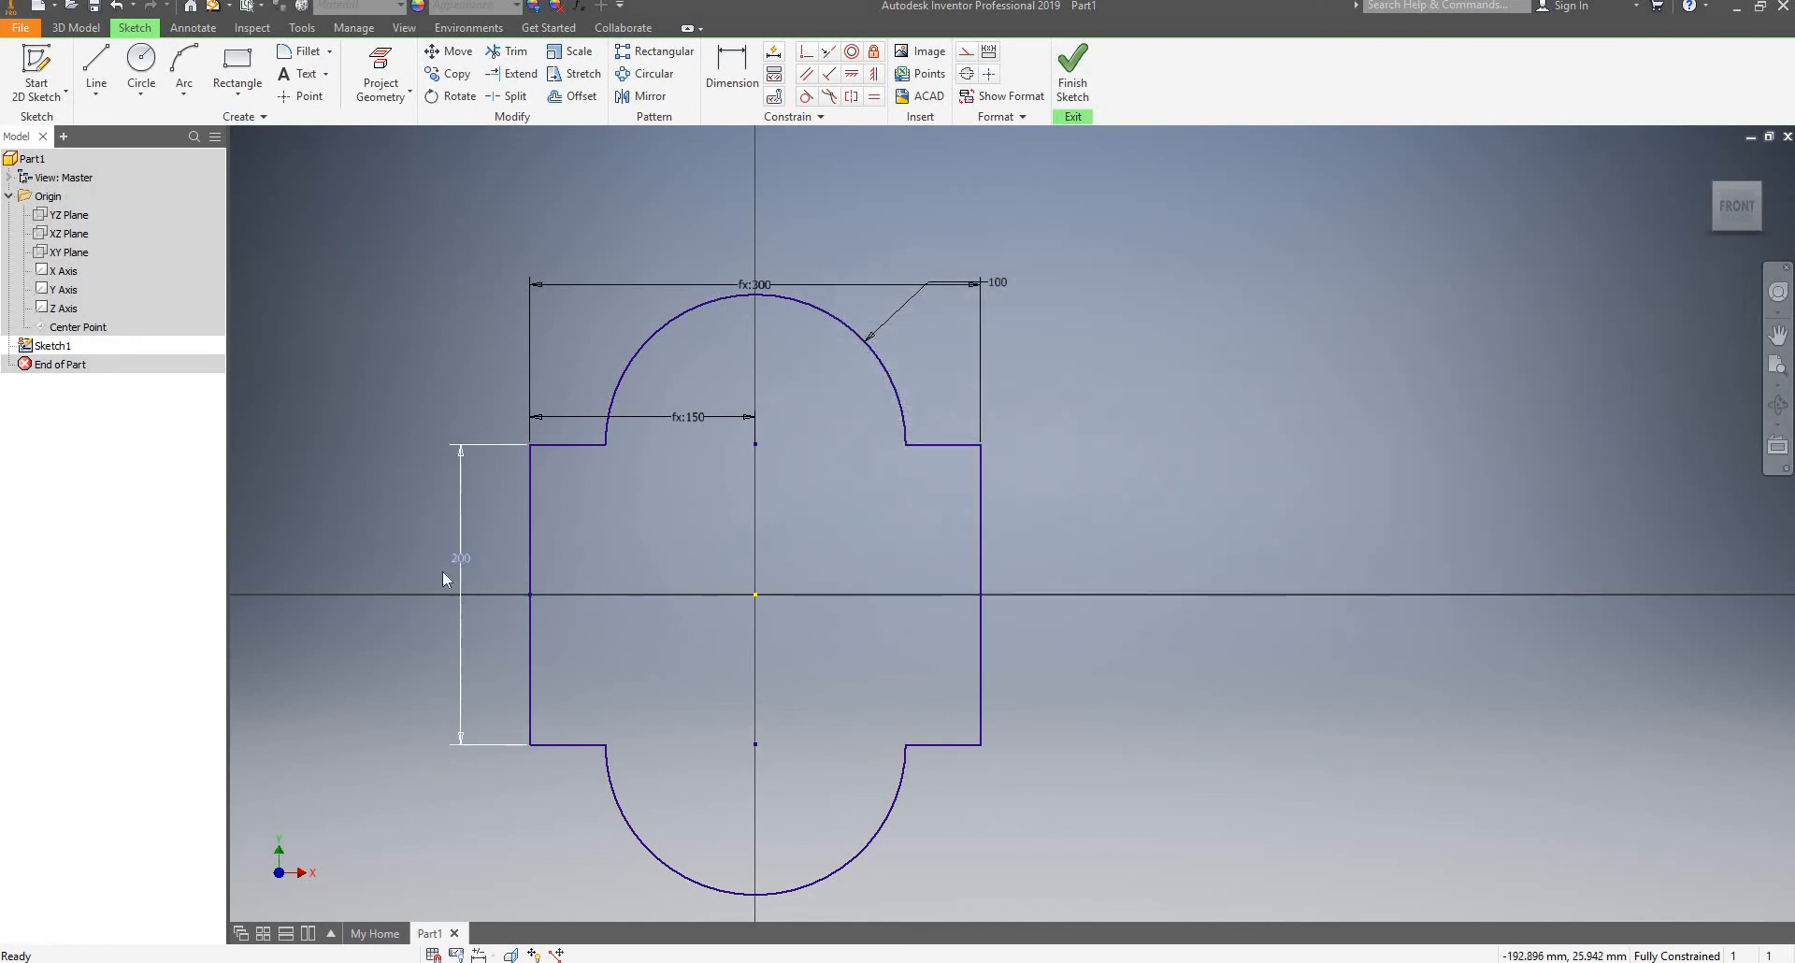
{"action": "double_click", "coordinate": [465, 555]}
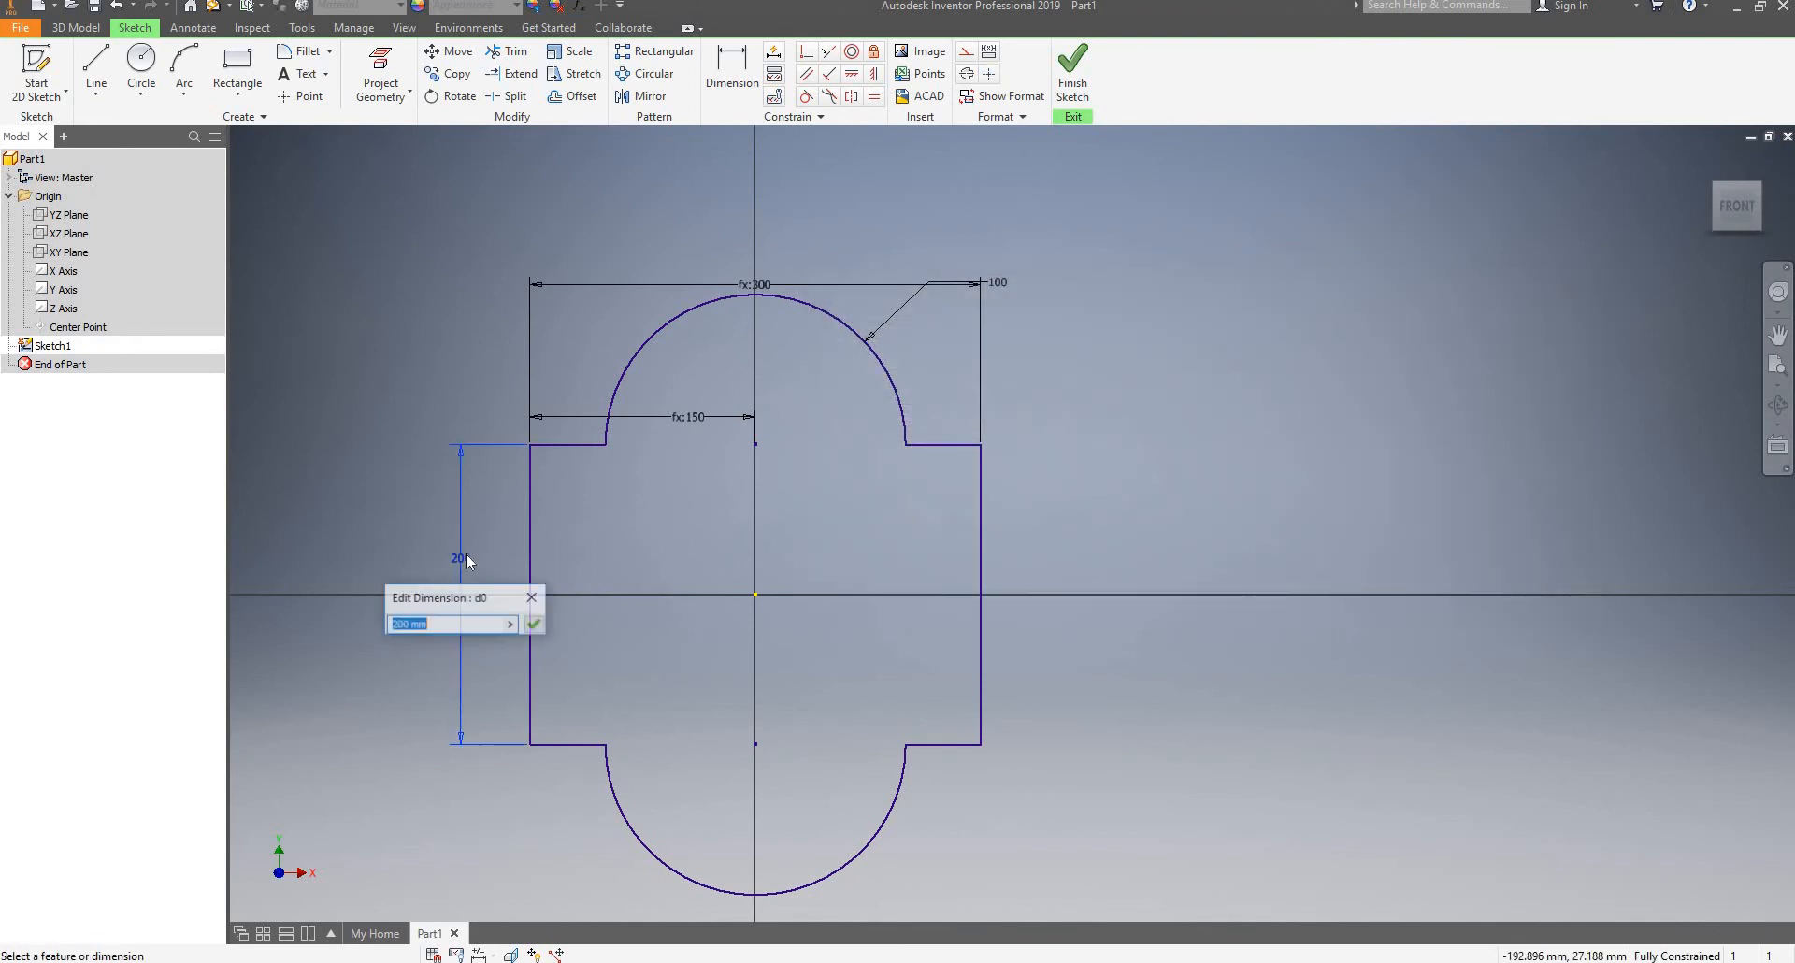
{"action": "left_click", "coordinate": [531, 598]}
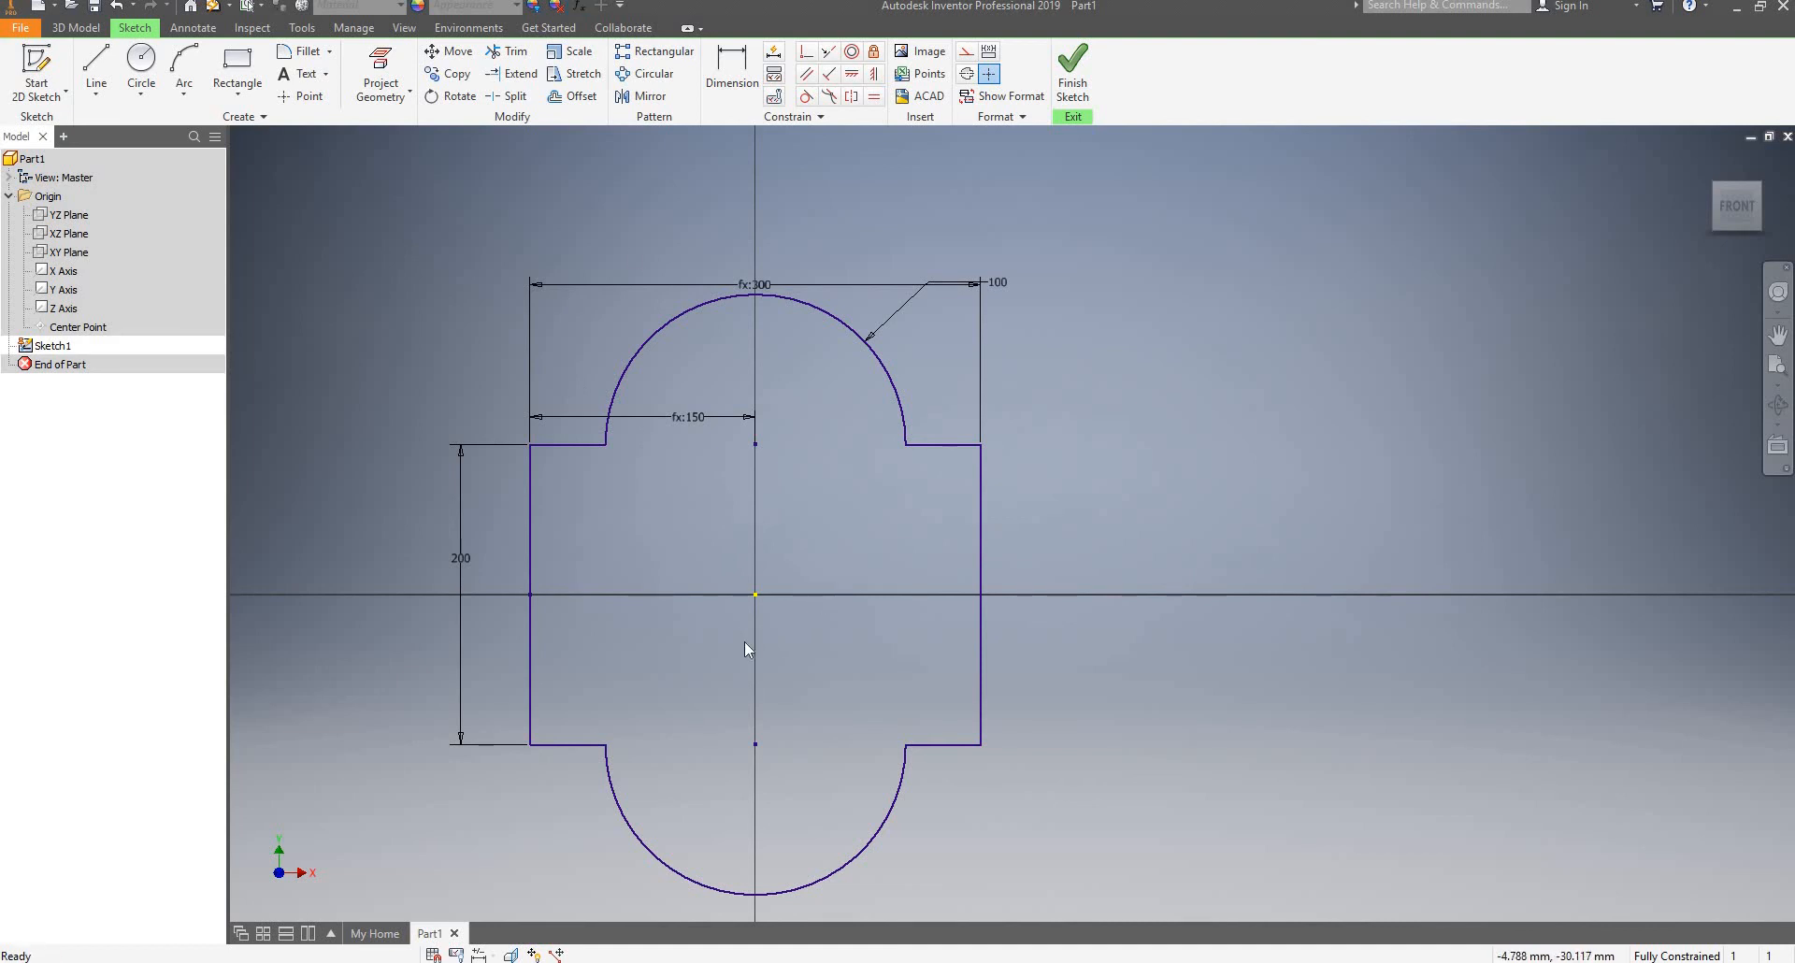
{"action": "scroll", "coordinate": [744, 641], "scroll_direction": "up", "scroll_amount": 3}
{"action": "scroll", "coordinate": [743, 641], "scroll_direction": "down", "scroll_amount": 8}
{"action": "scroll", "coordinate": [934, 618], "scroll_direction": "up", "scroll_amount": 7}
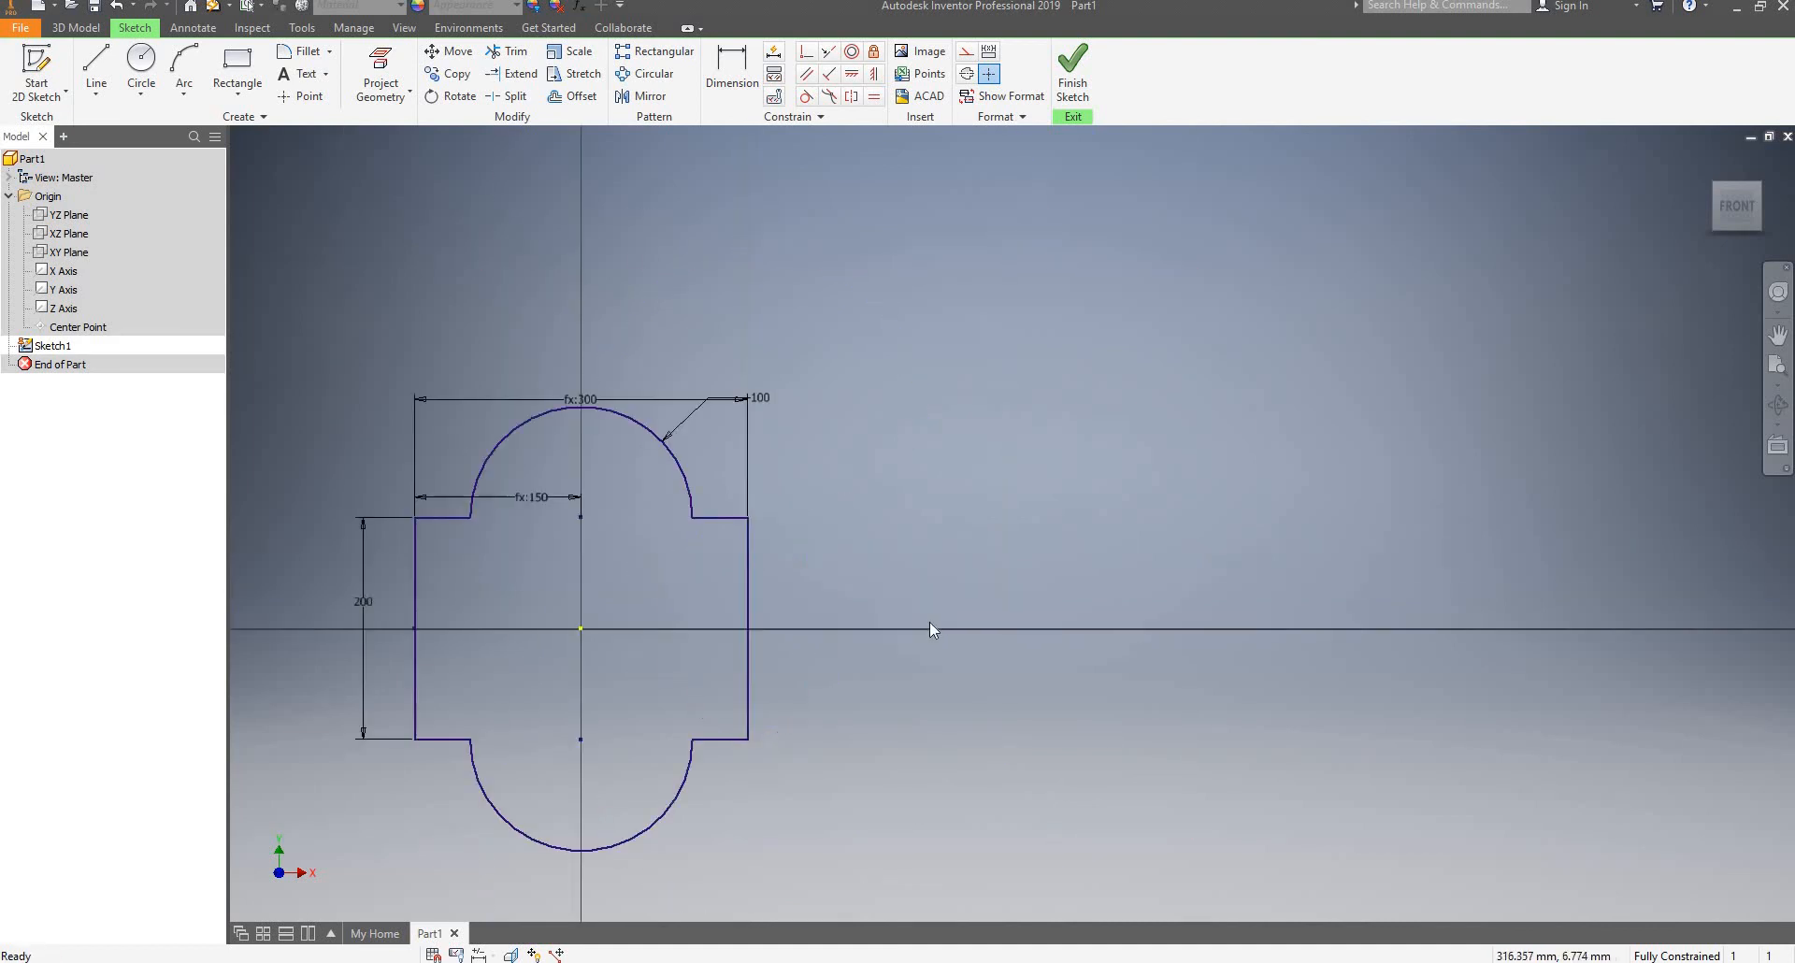
Draw a free-standing circle beside the outline, above the horizontal axis
{"action": "scroll", "coordinate": [927, 628], "scroll_direction": "down", "scroll_amount": 2}
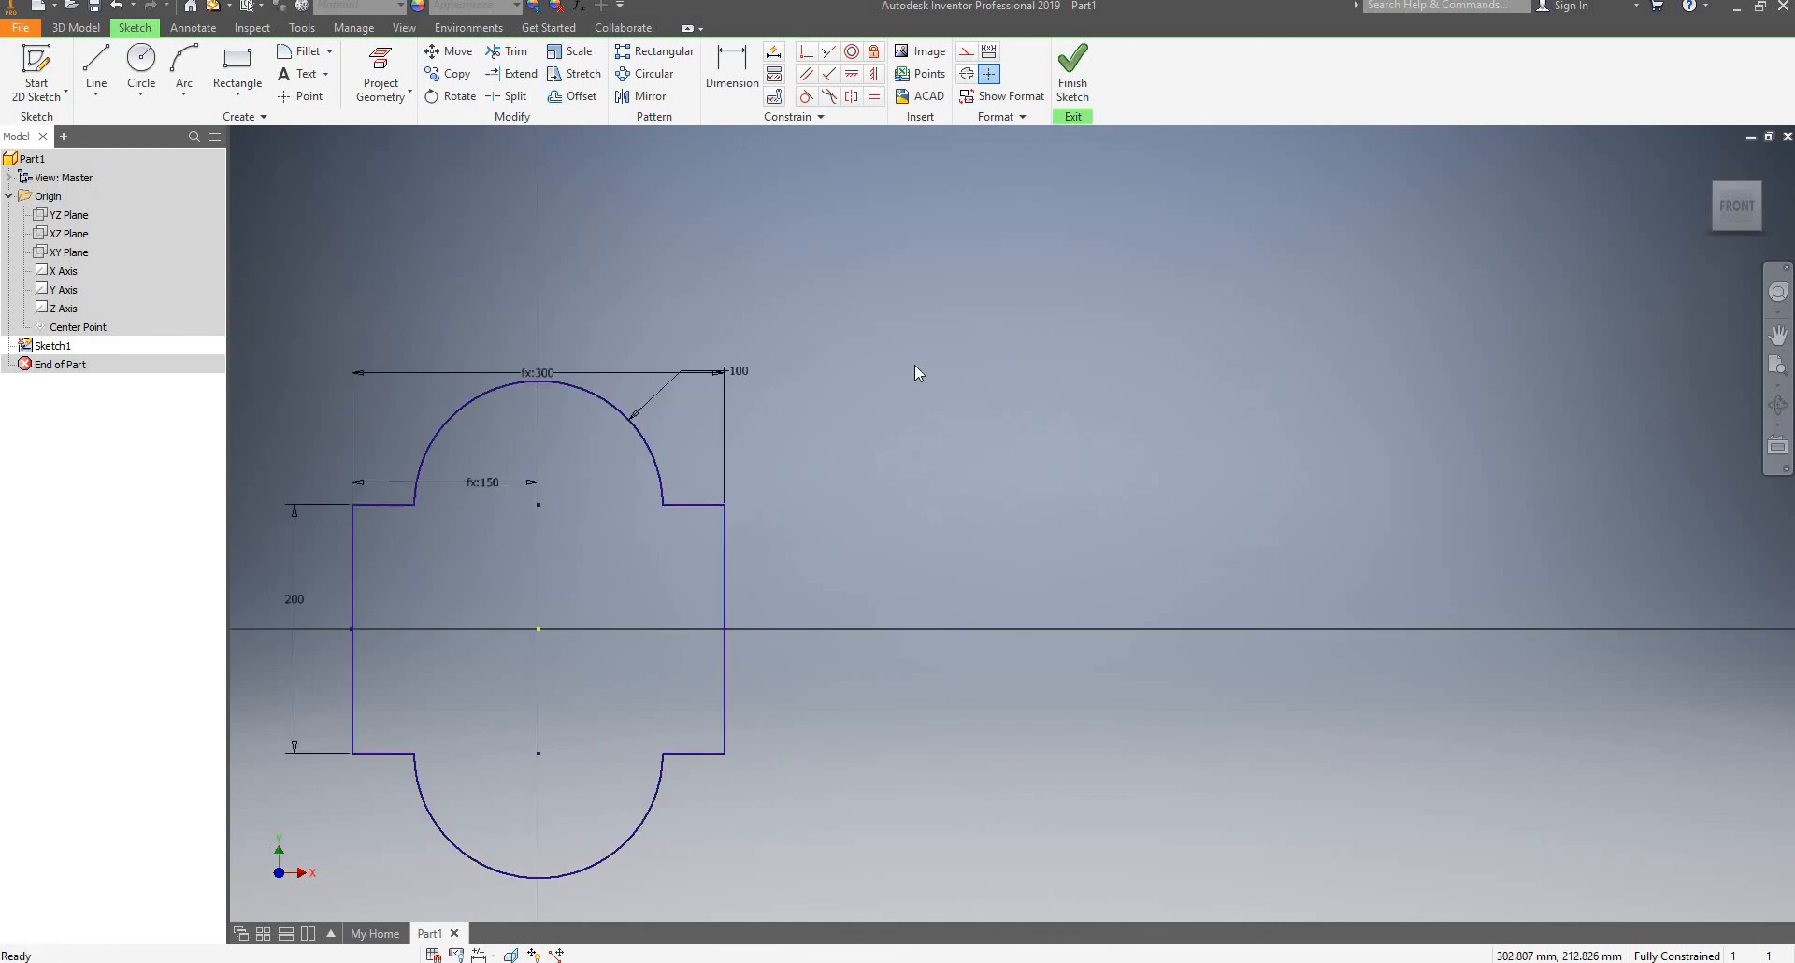
{"action": "left_click", "coordinate": [141, 62]}
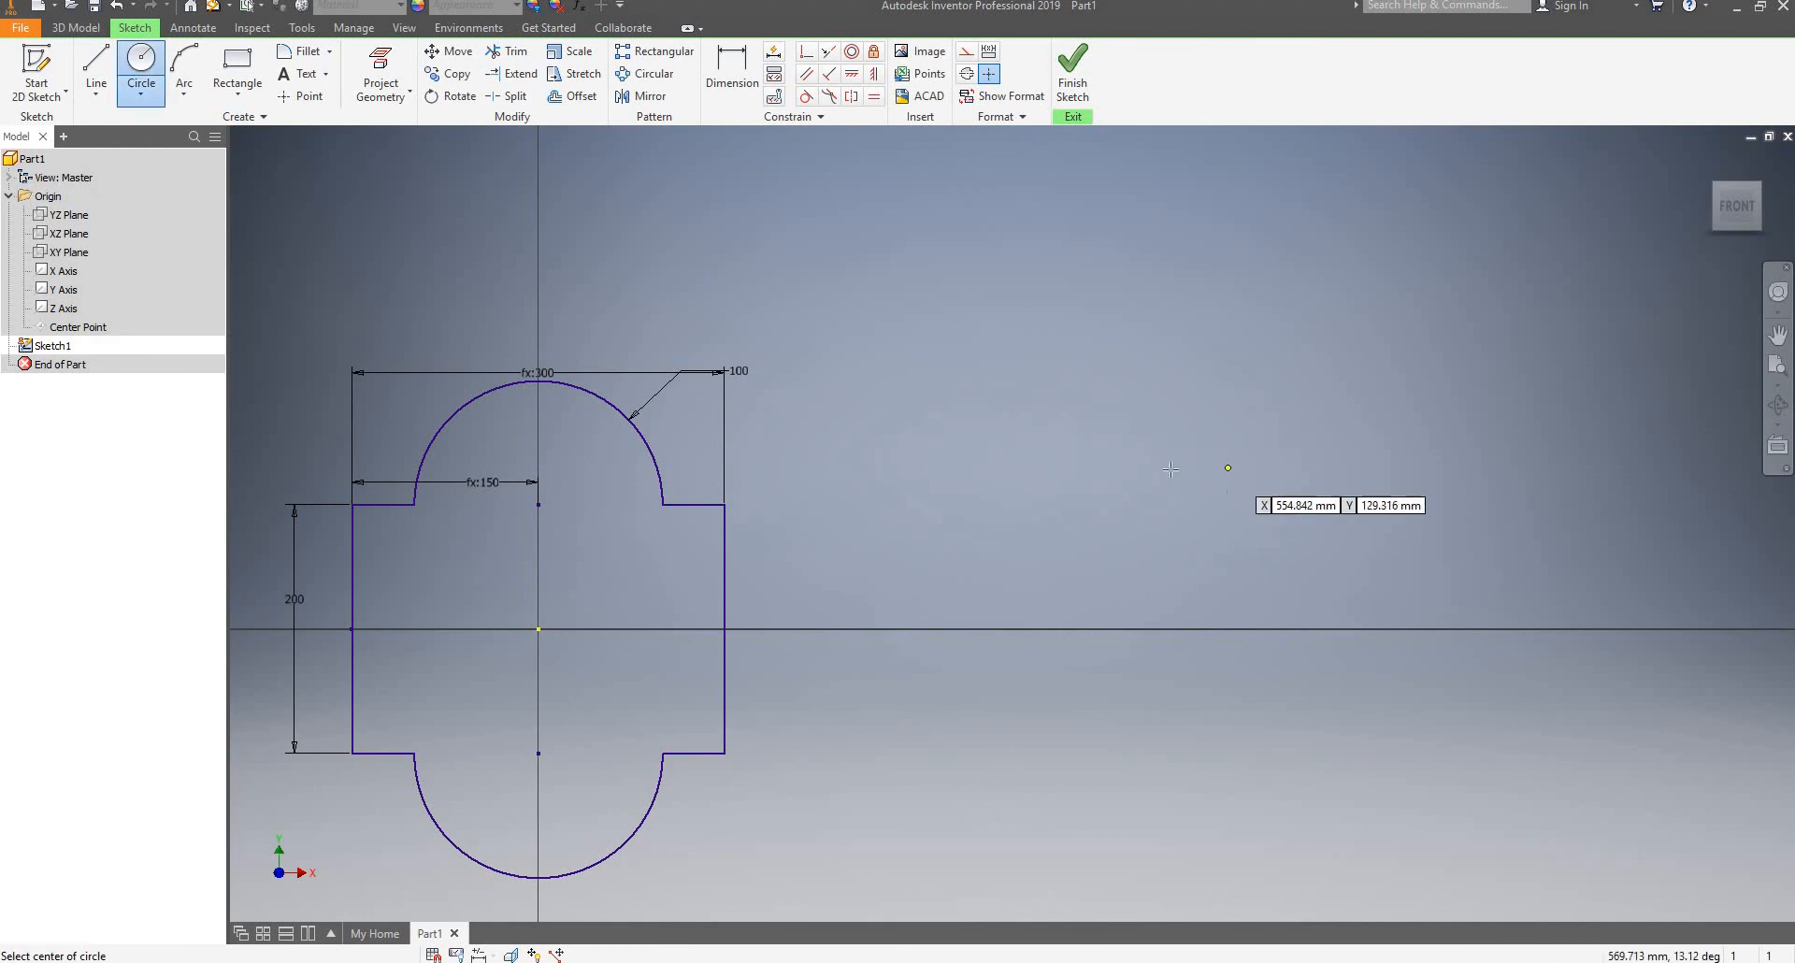
{"action": "left_click", "coordinate": [1169, 520]}
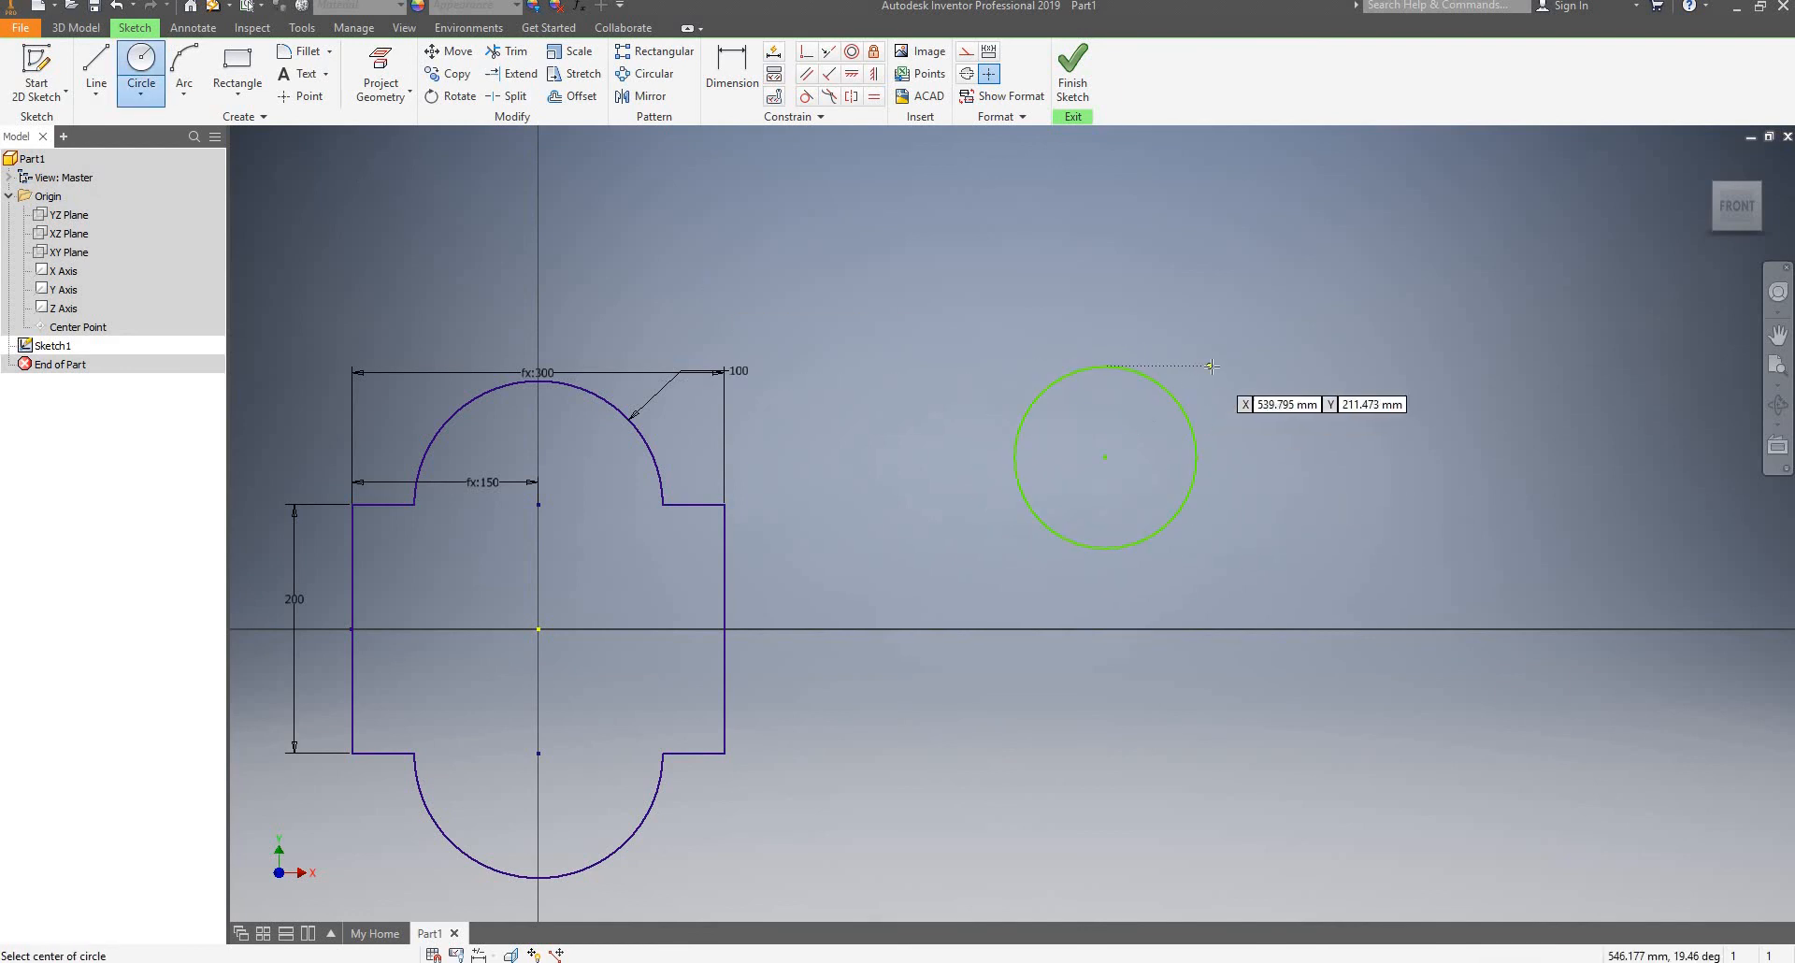
{"action": "key", "text": "Escape"}
{"action": "scroll", "coordinate": [1178, 459], "scroll_direction": "up", "scroll_amount": 3}
{"action": "scroll", "coordinate": [1178, 458], "scroll_direction": "down", "scroll_amount": 2}
{"action": "scroll", "coordinate": [1178, 459], "scroll_direction": "up", "scroll_amount": 3}
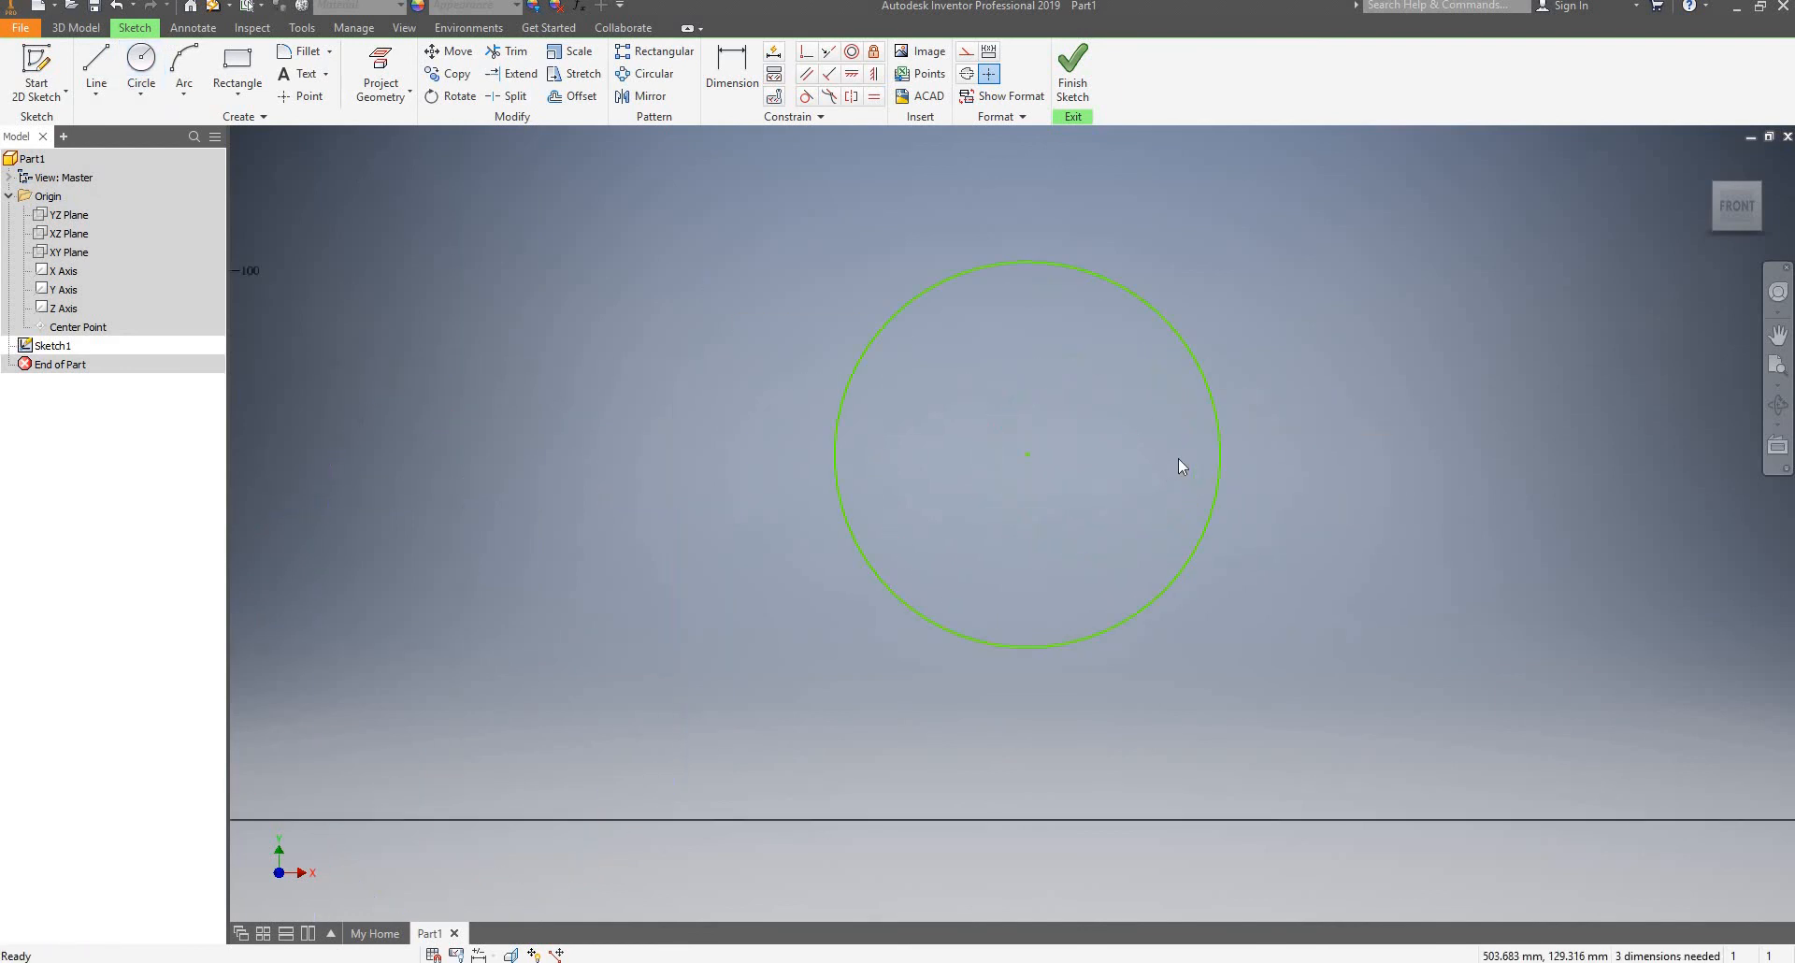
{"action": "scroll", "coordinate": [1077, 457], "scroll_direction": "down", "scroll_amount": 3}
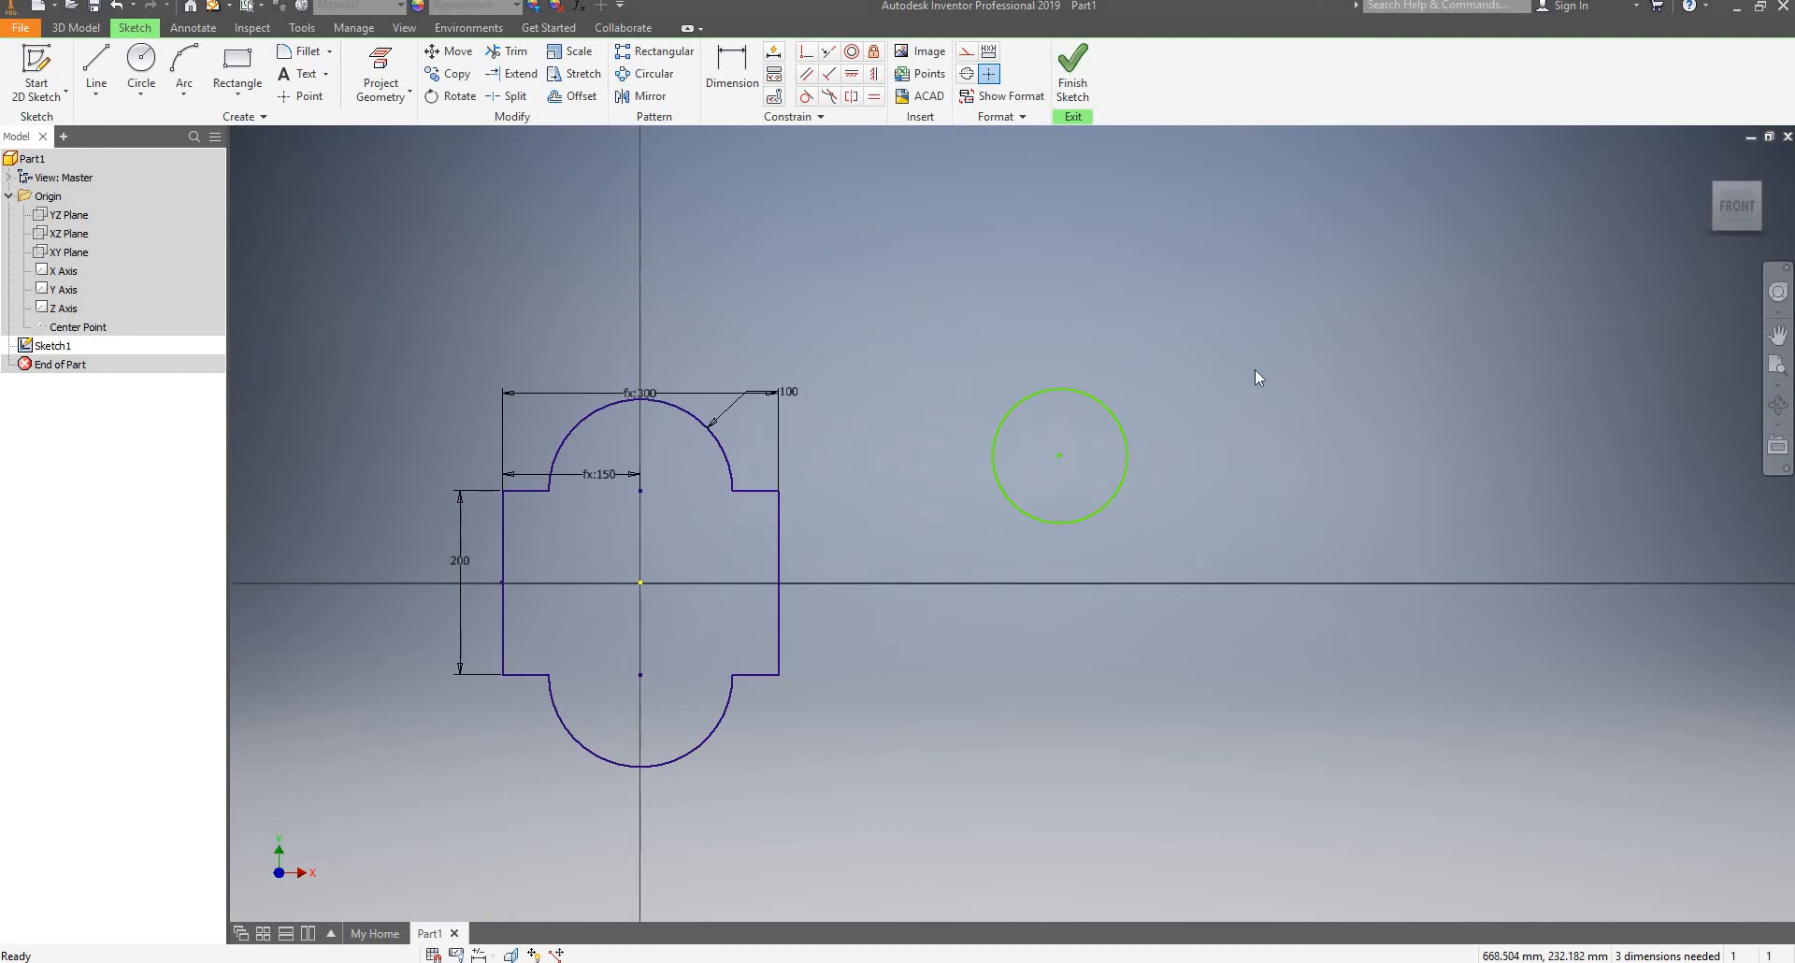
Draw a second, smaller circle up and to the right of the free-standing circle
{"action": "left_click", "coordinate": [141, 62]}
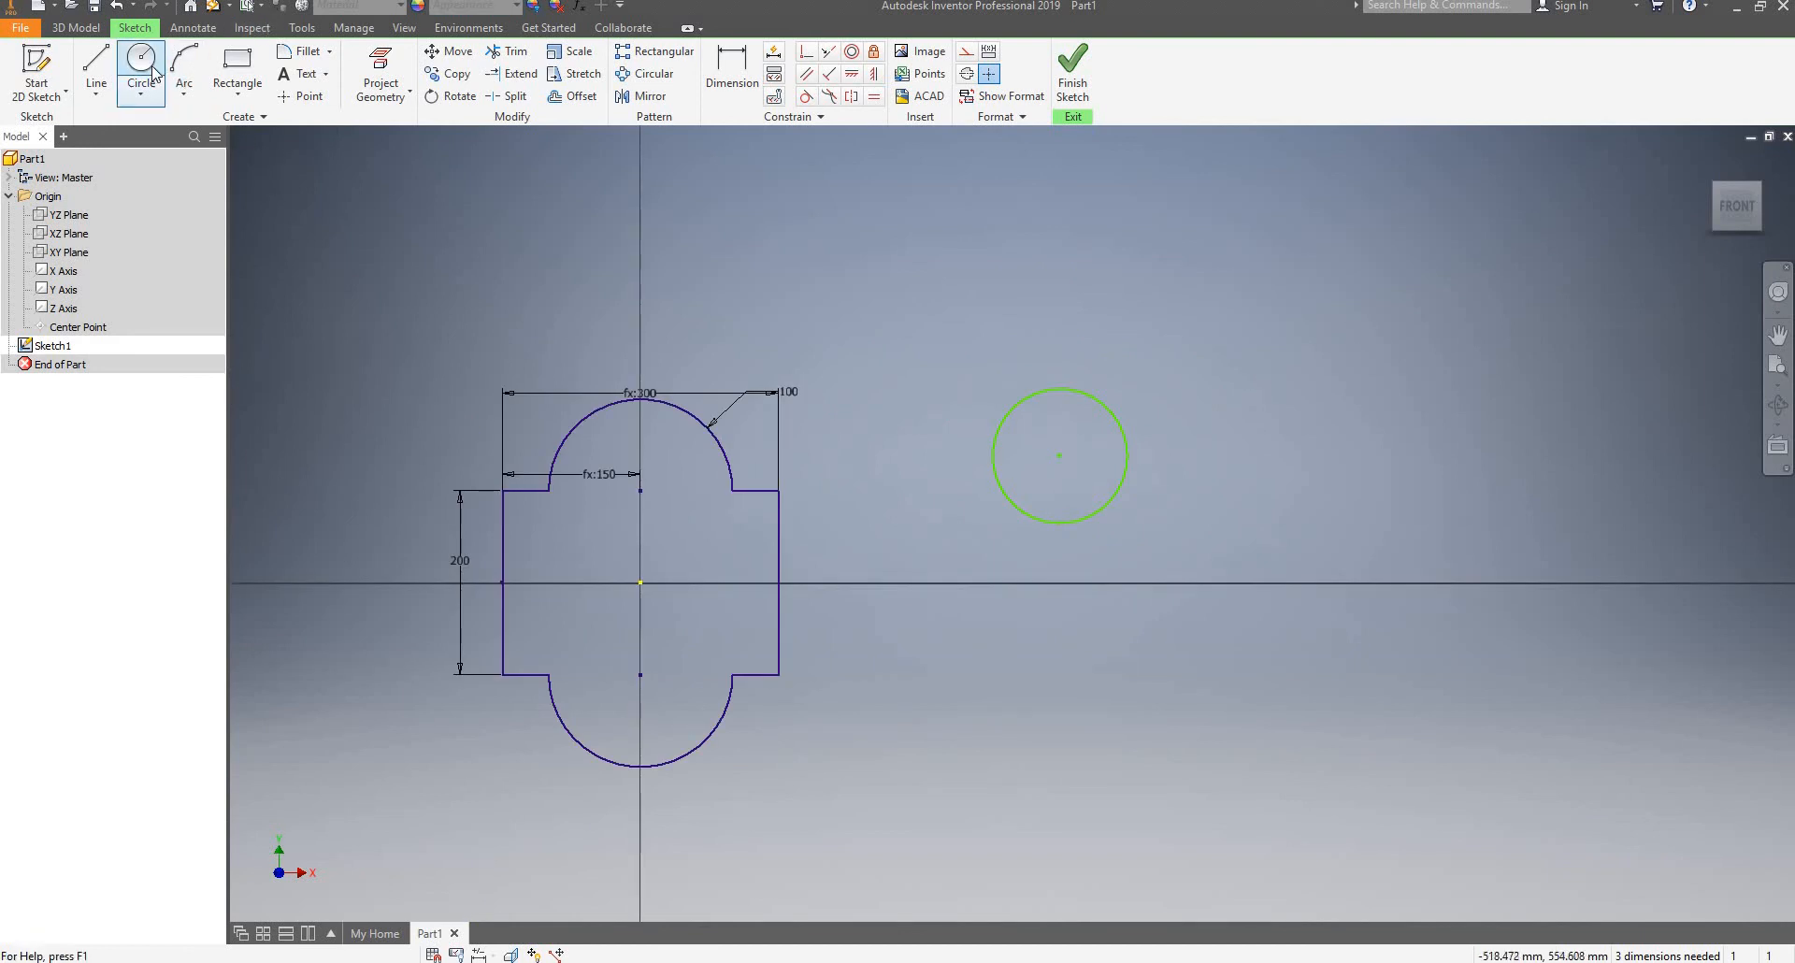
{"action": "left_click", "coordinate": [1188, 388]}
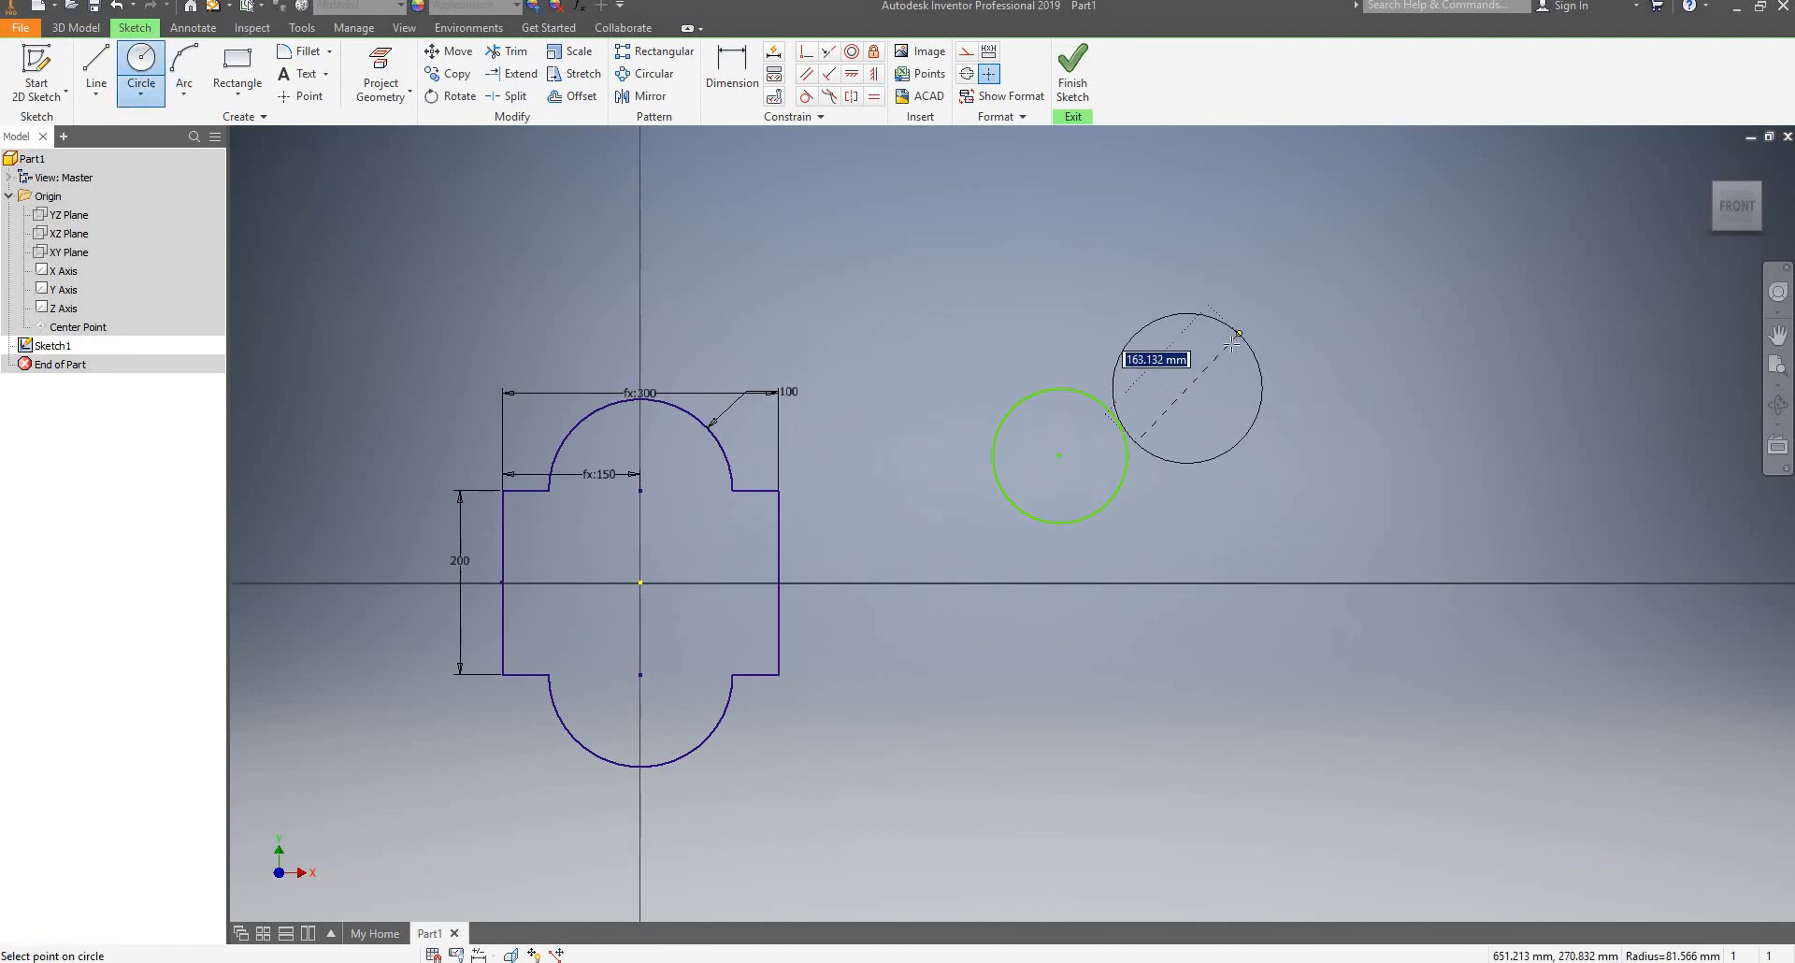
{"action": "left_click", "coordinate": [1209, 379]}
{"action": "scroll", "coordinate": [1175, 391], "scroll_direction": "up", "scroll_amount": 5}
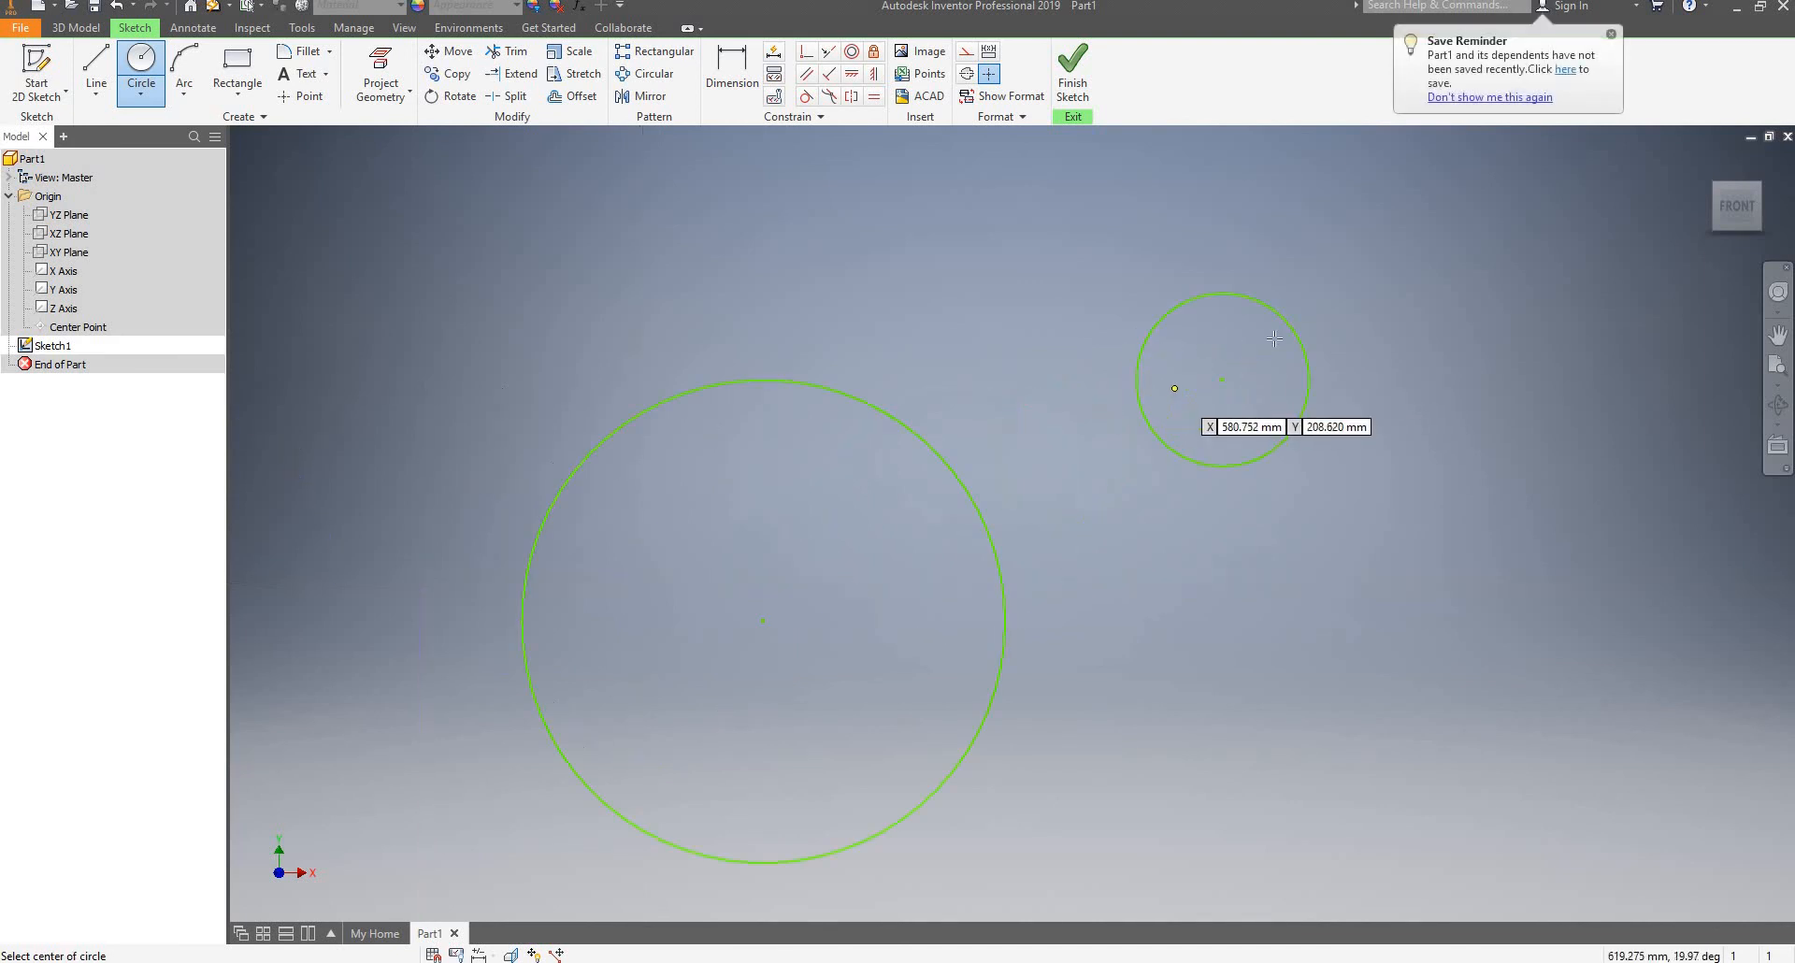
{"action": "key", "text": "Escape"}
{"action": "right_click", "coordinate": [1136, 507]}
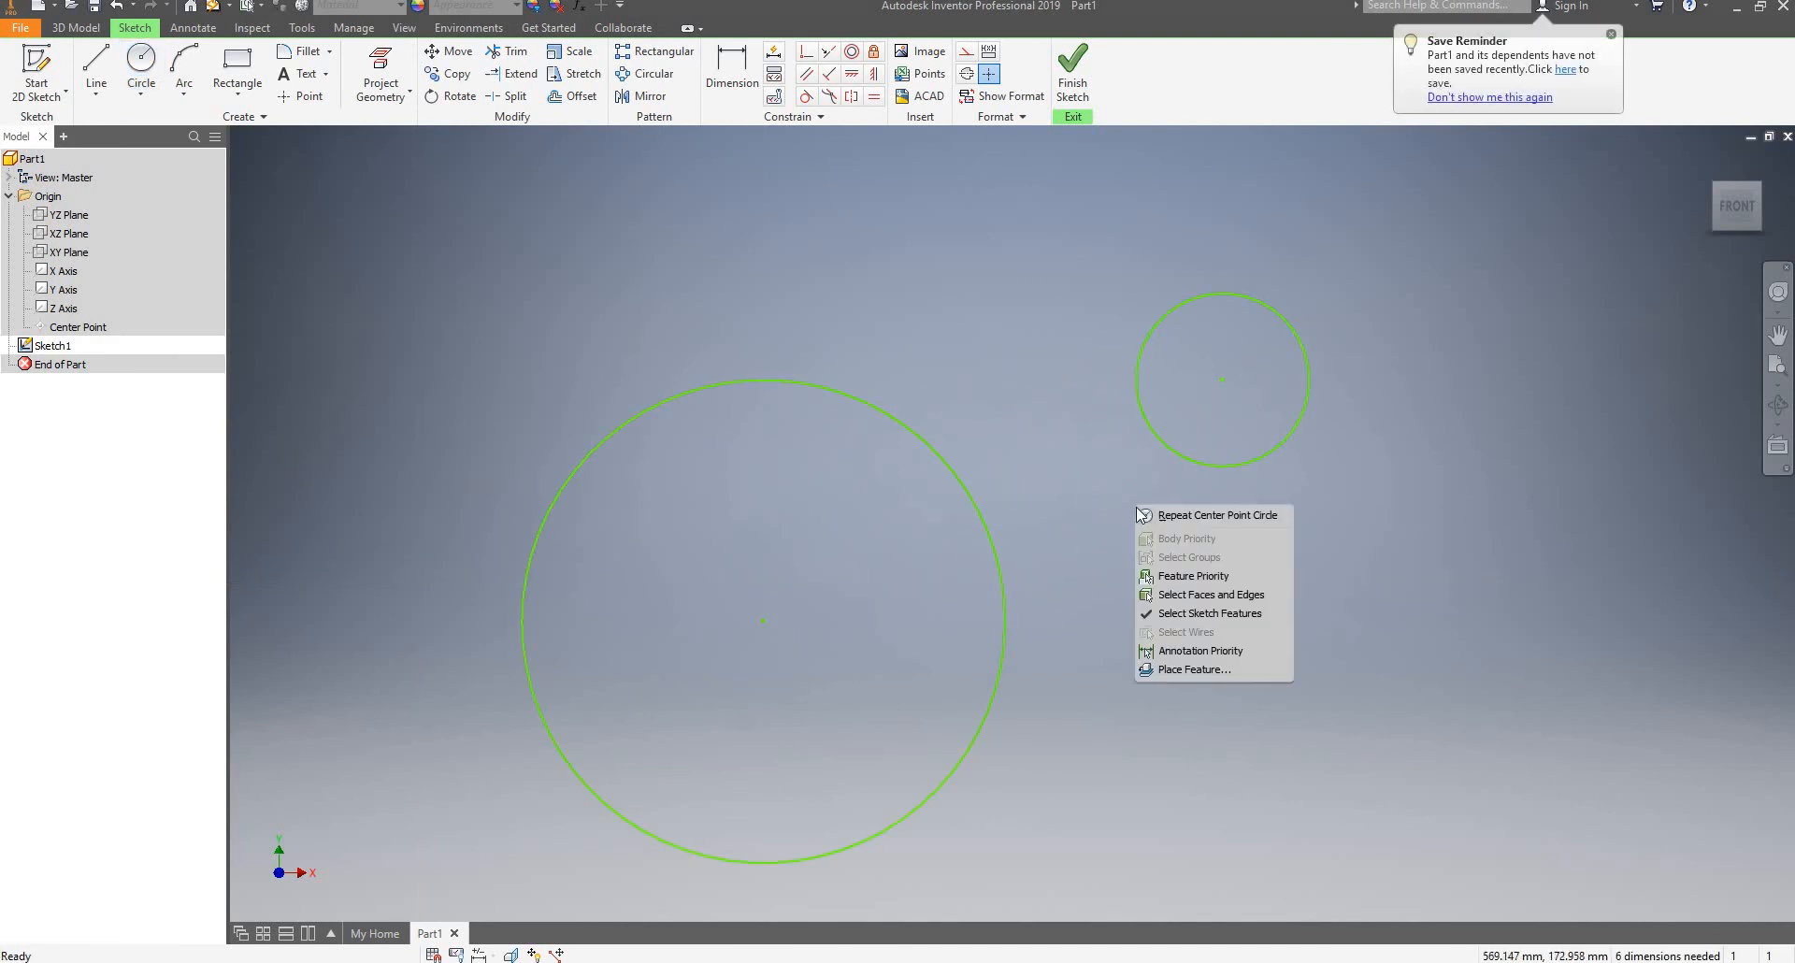
{"action": "left_click", "coordinate": [1121, 513]}
{"action": "right_click", "coordinate": [1121, 512]}
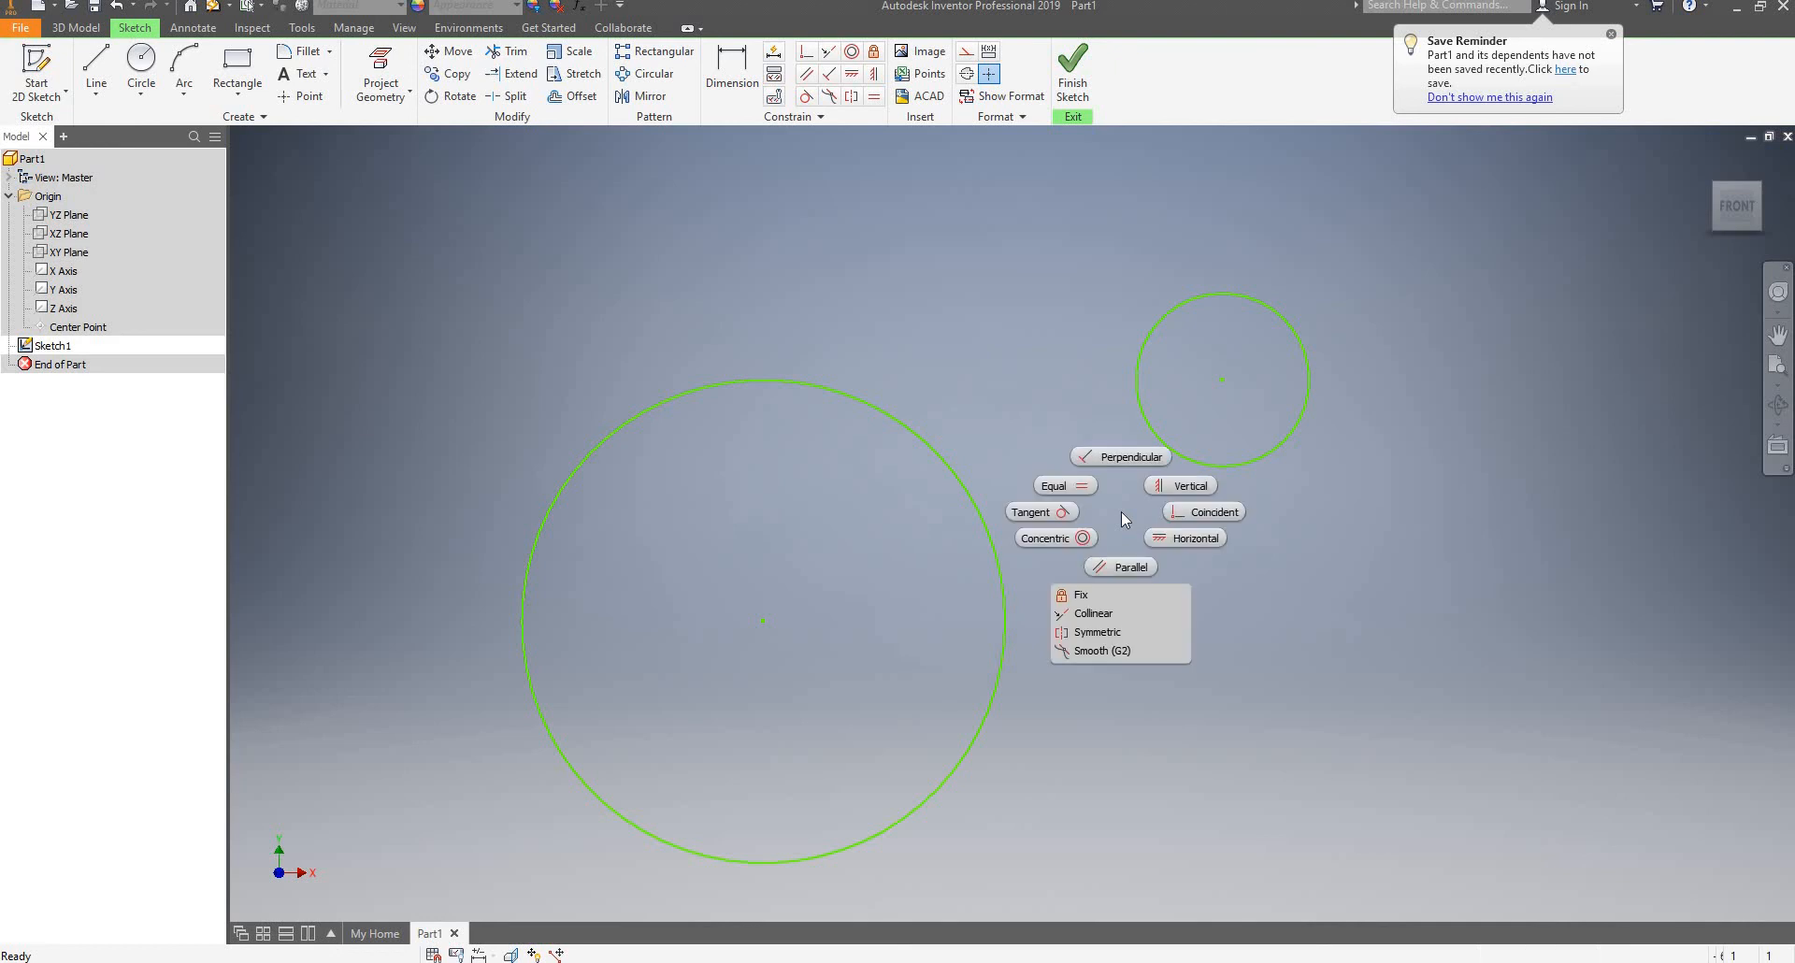
{"action": "left_click", "coordinate": [1121, 512]}
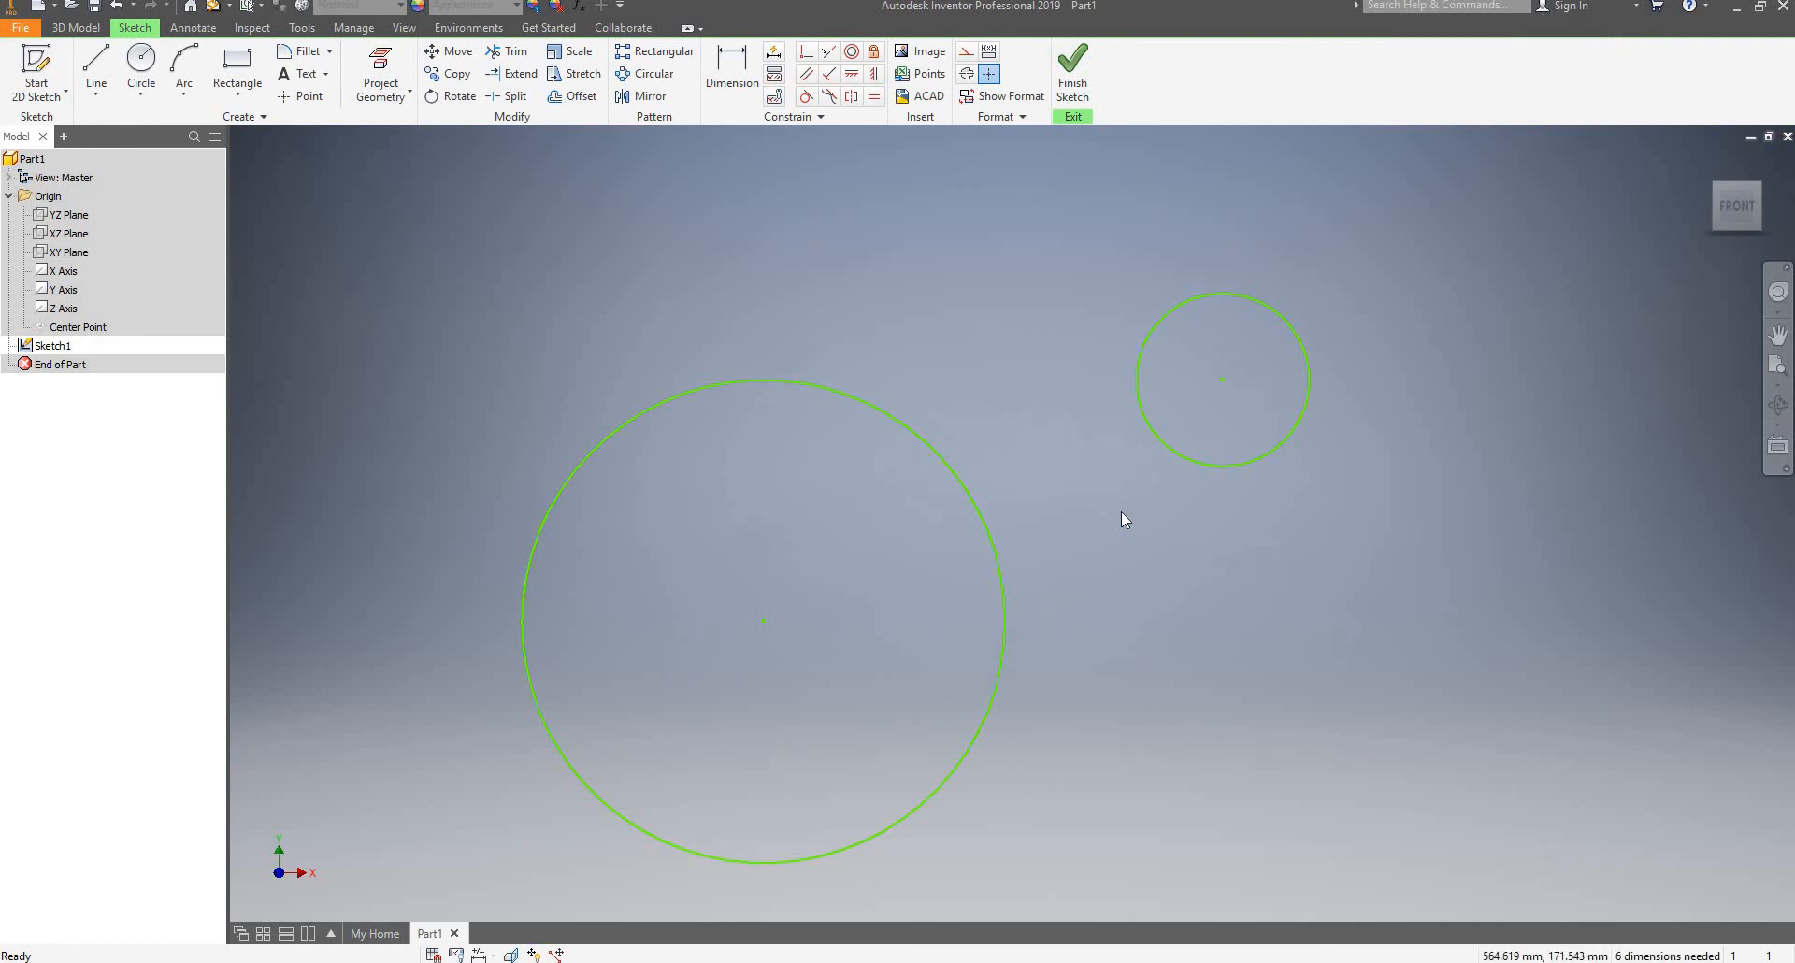
{"action": "right_click", "coordinate": [1121, 512]}
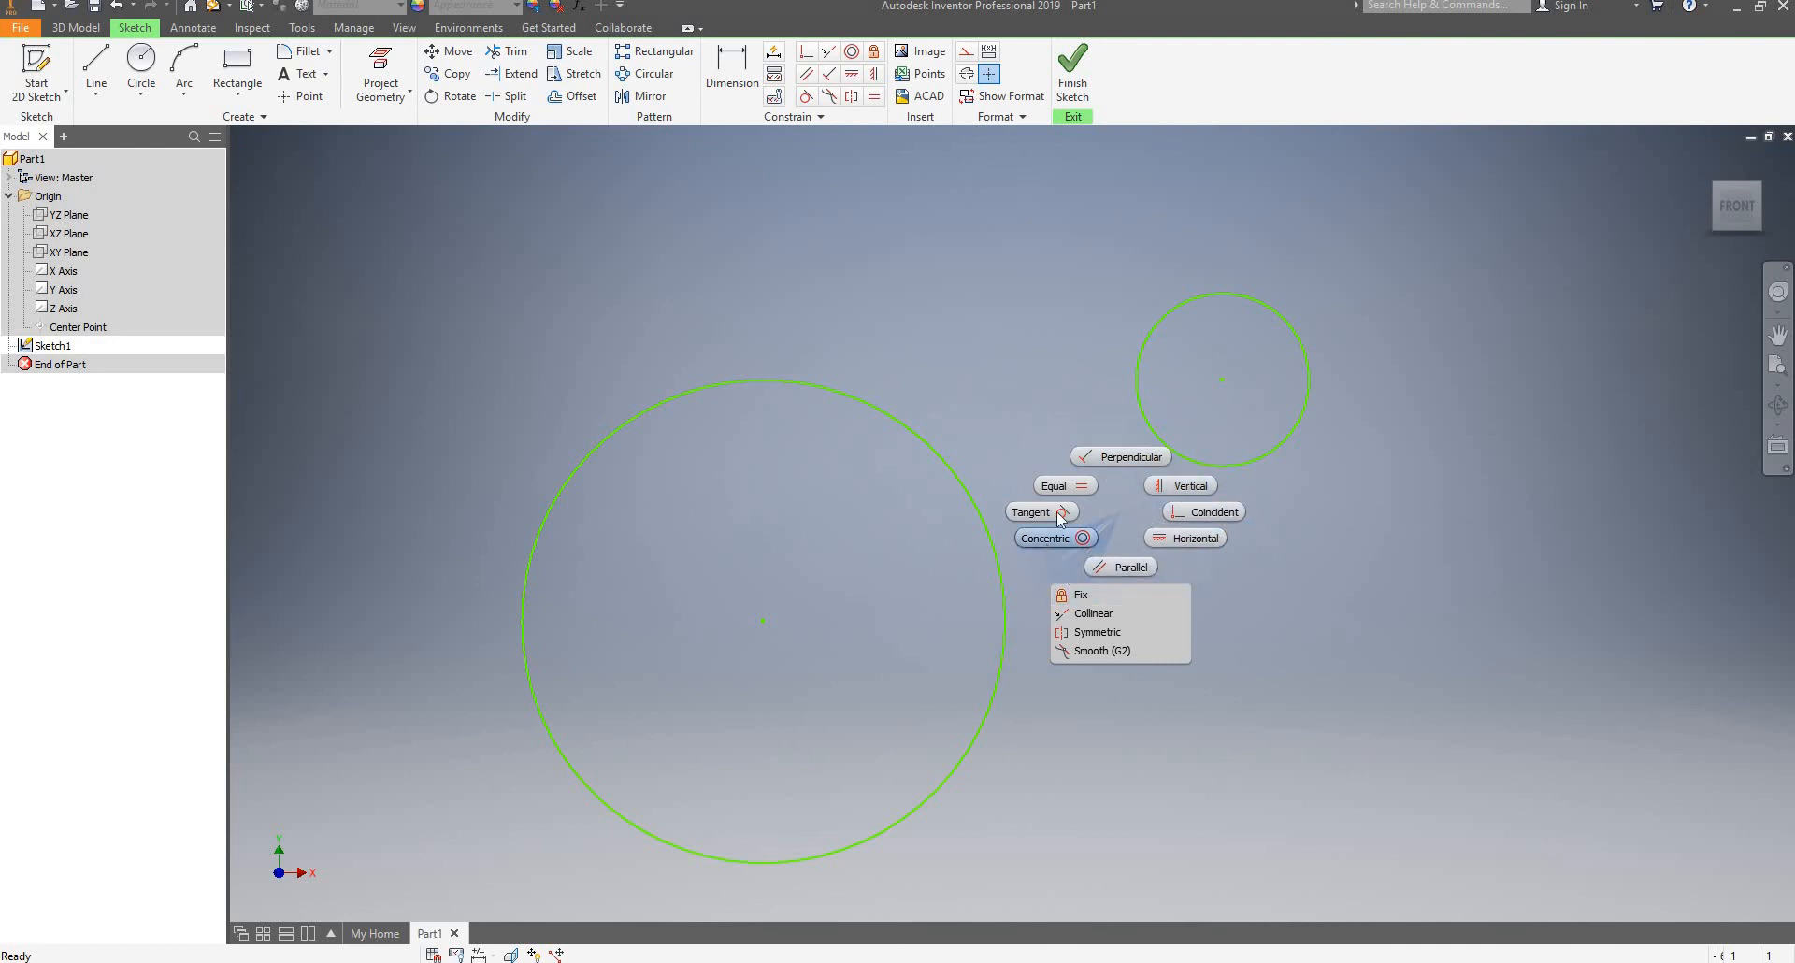
{"action": "left_click", "coordinate": [1077, 398]}
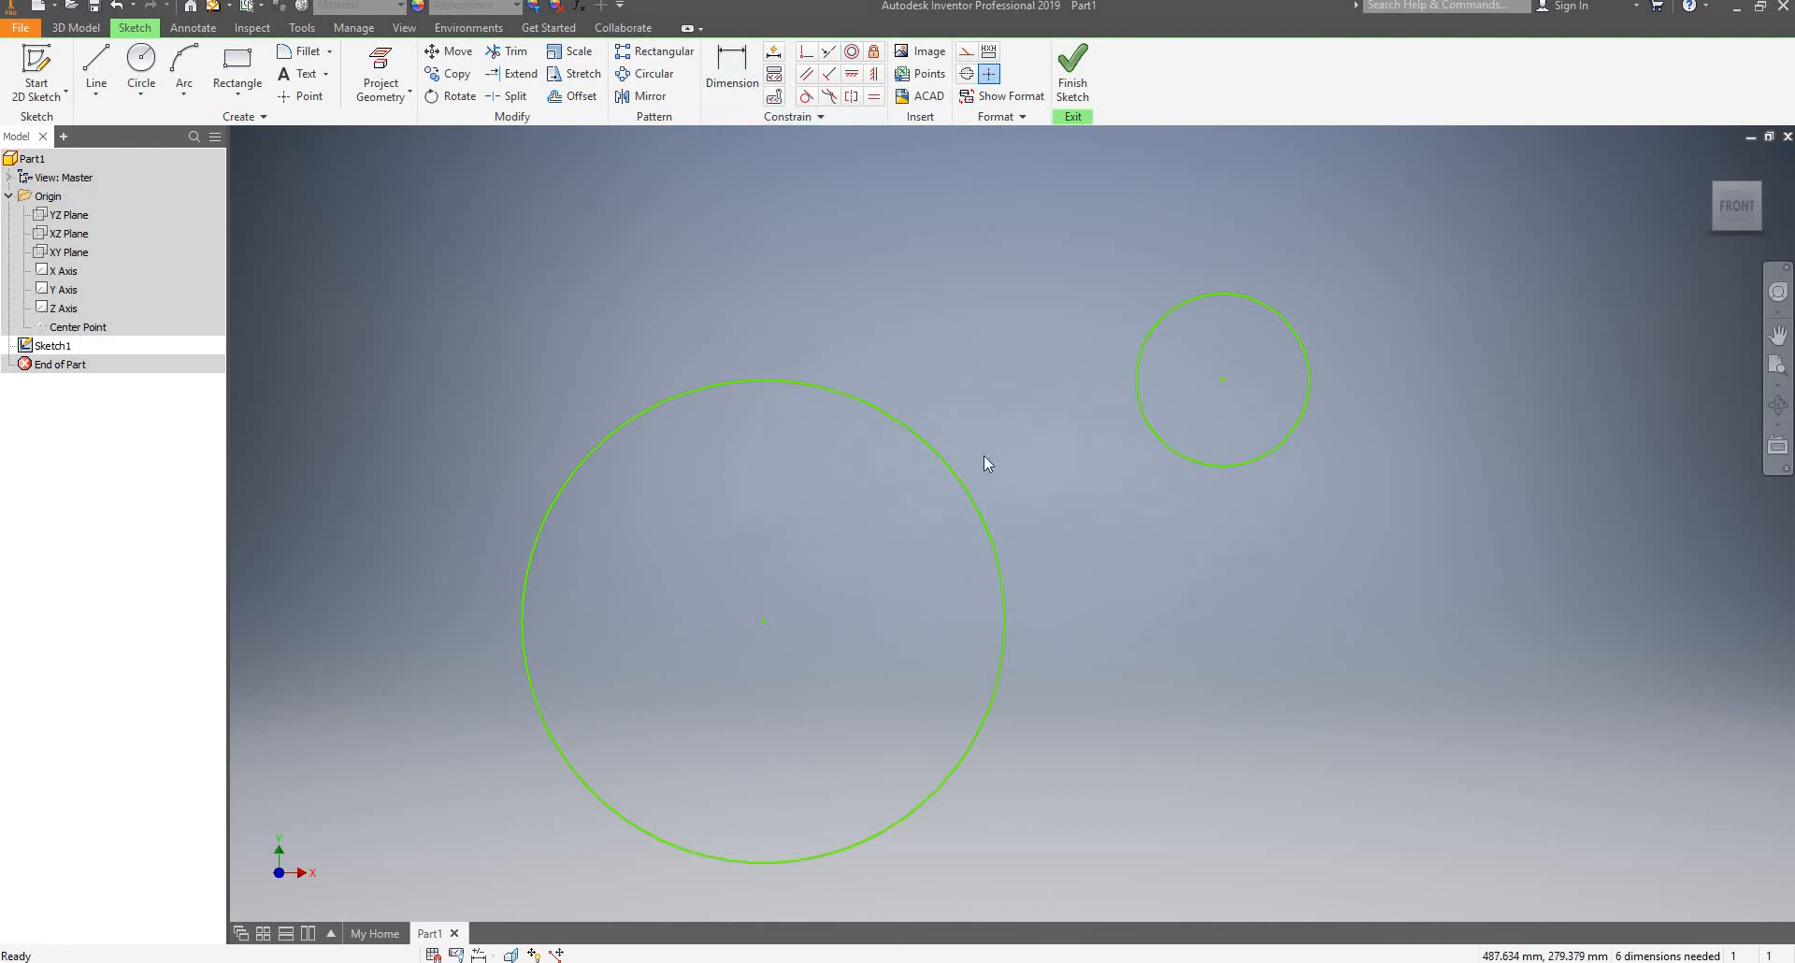
Apply a Concentric constraint between the small circle and the larger free-standing circle
{"action": "right_click", "coordinate": [1139, 575]}
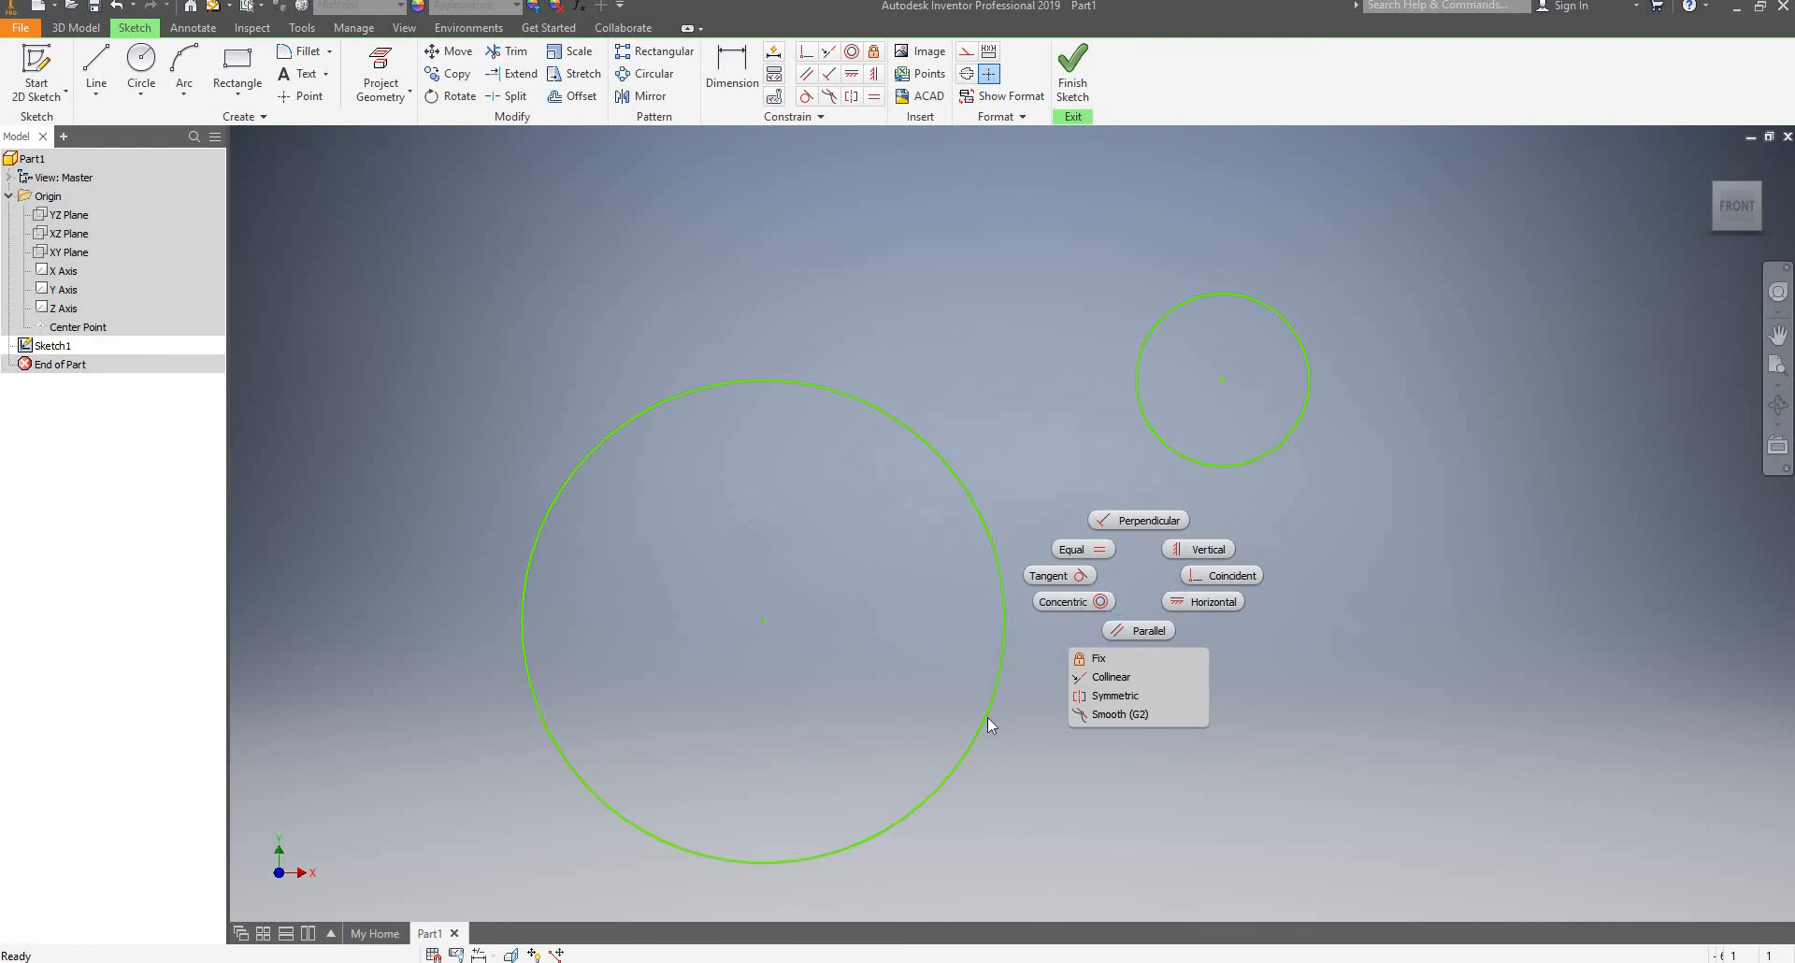
{"action": "left_click", "coordinate": [1079, 602]}
{"action": "left_click", "coordinate": [1206, 464]}
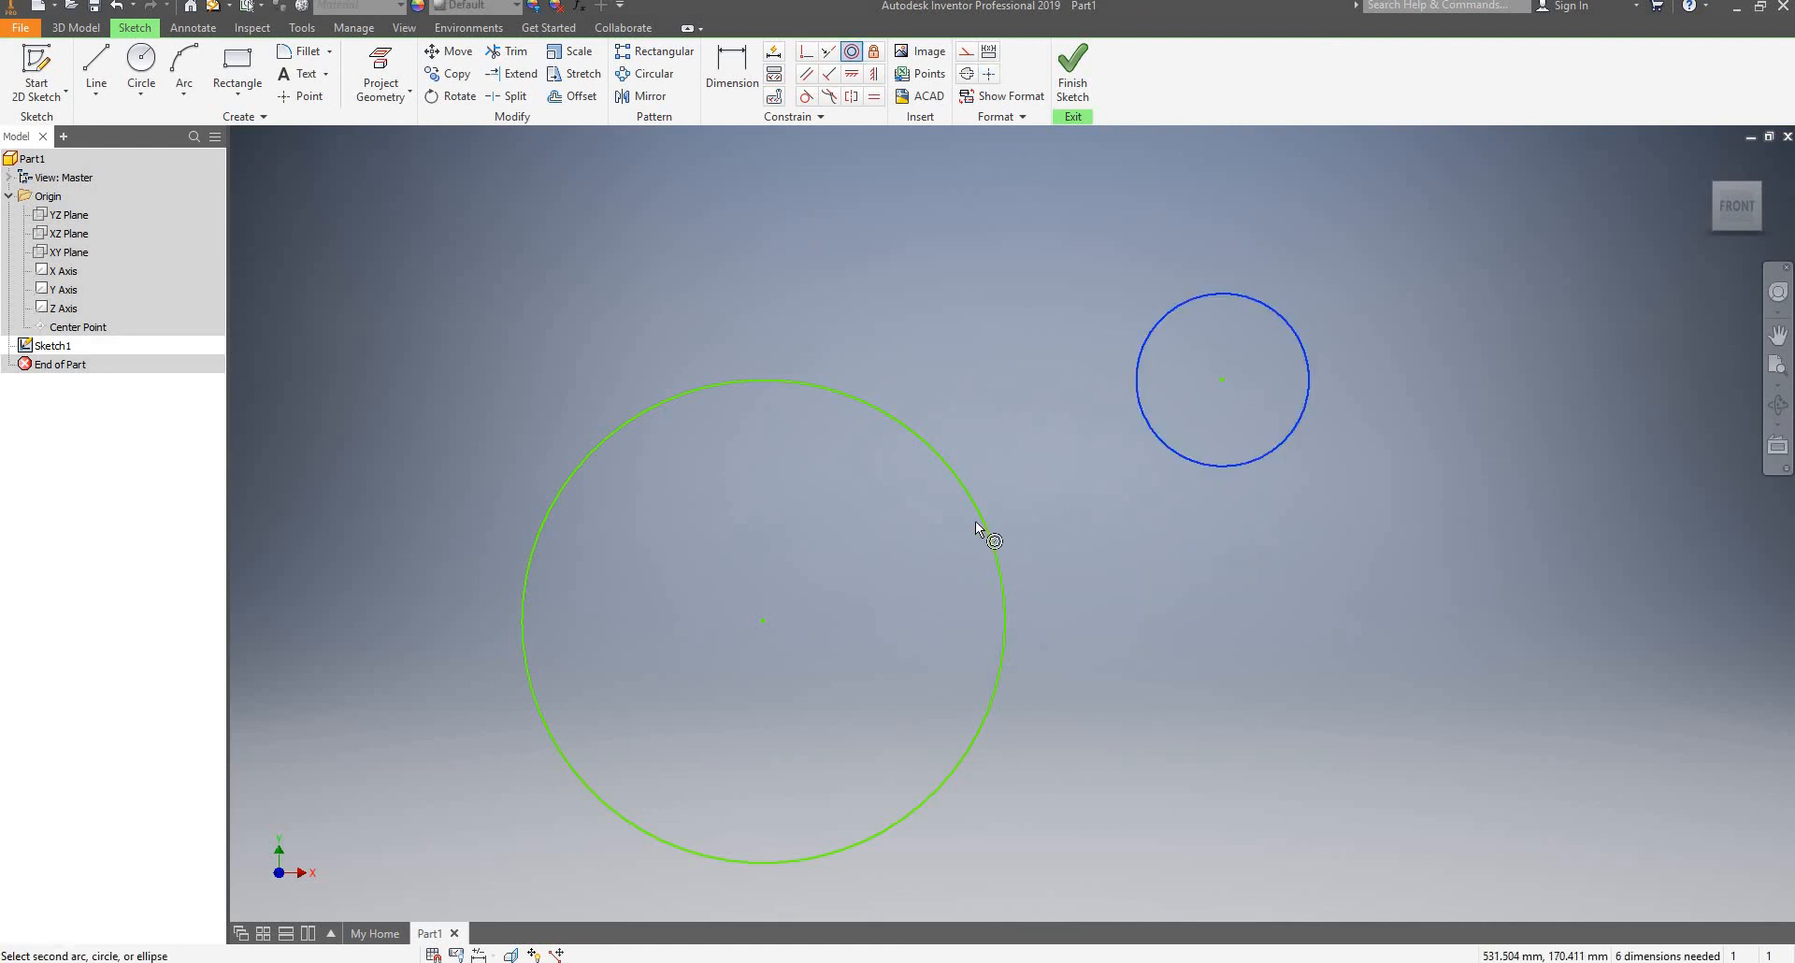
{"action": "left_click", "coordinate": [992, 527]}
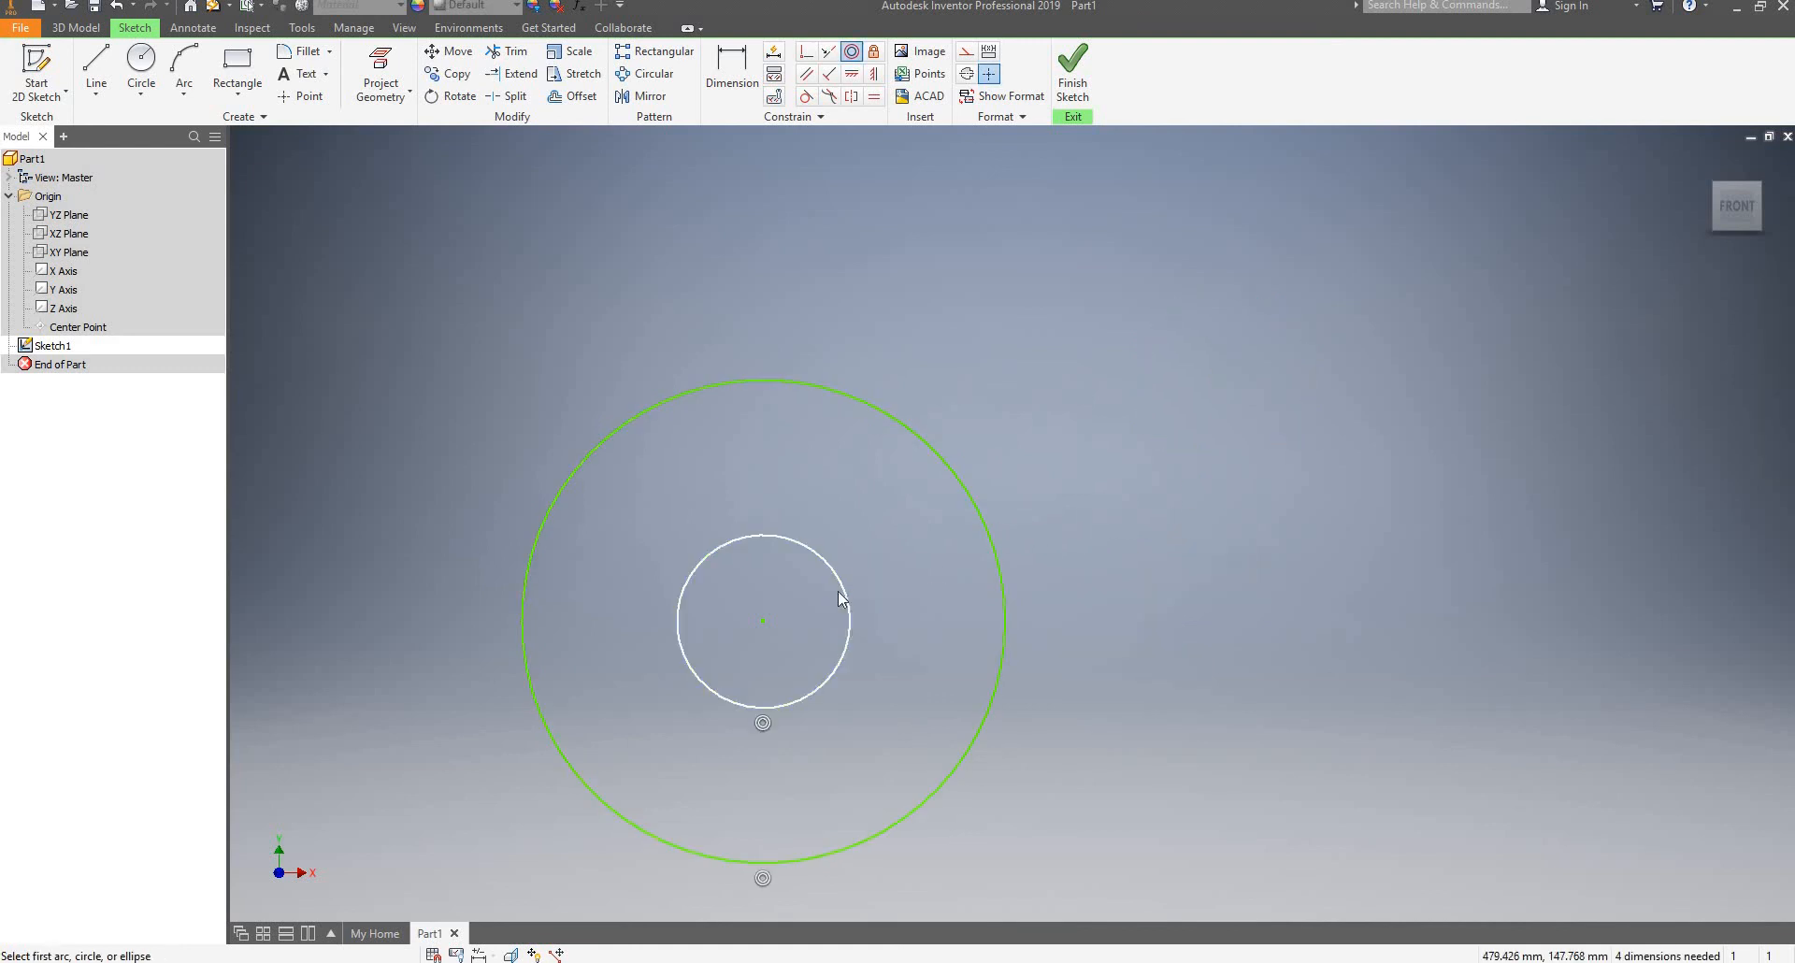
{"action": "key", "text": "F1"}
{"action": "key", "text": "F1"}
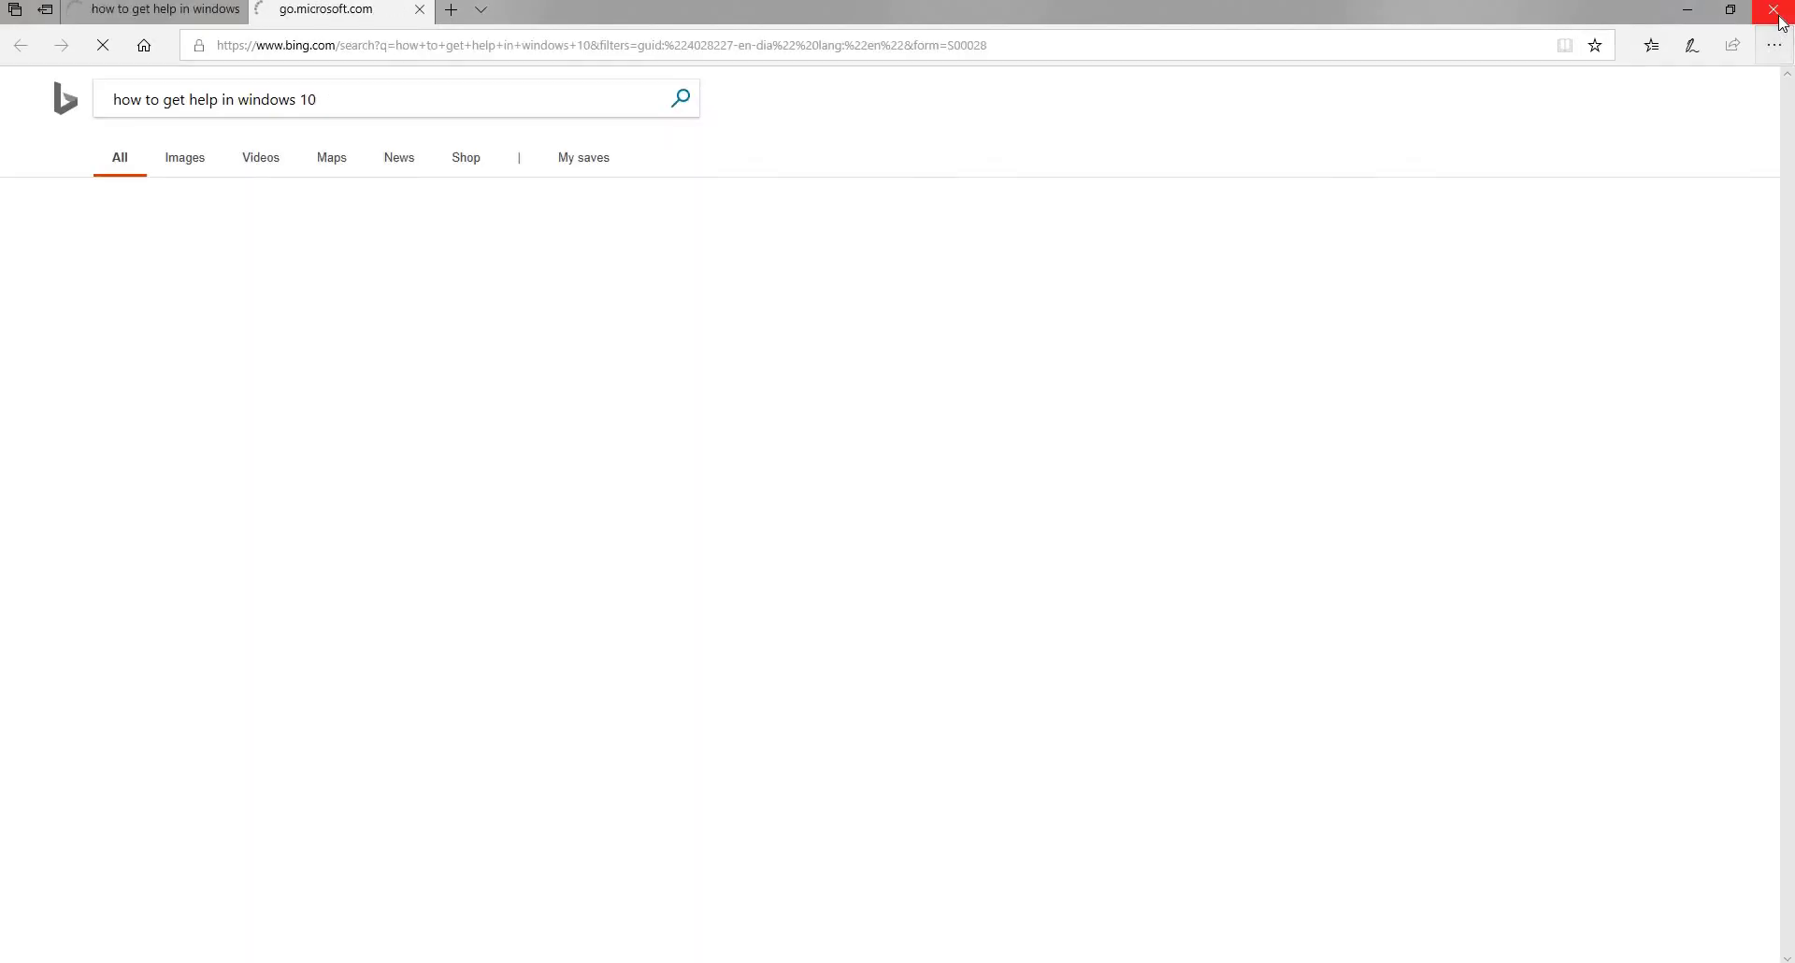
{"action": "left_click", "coordinate": [1779, 19]}
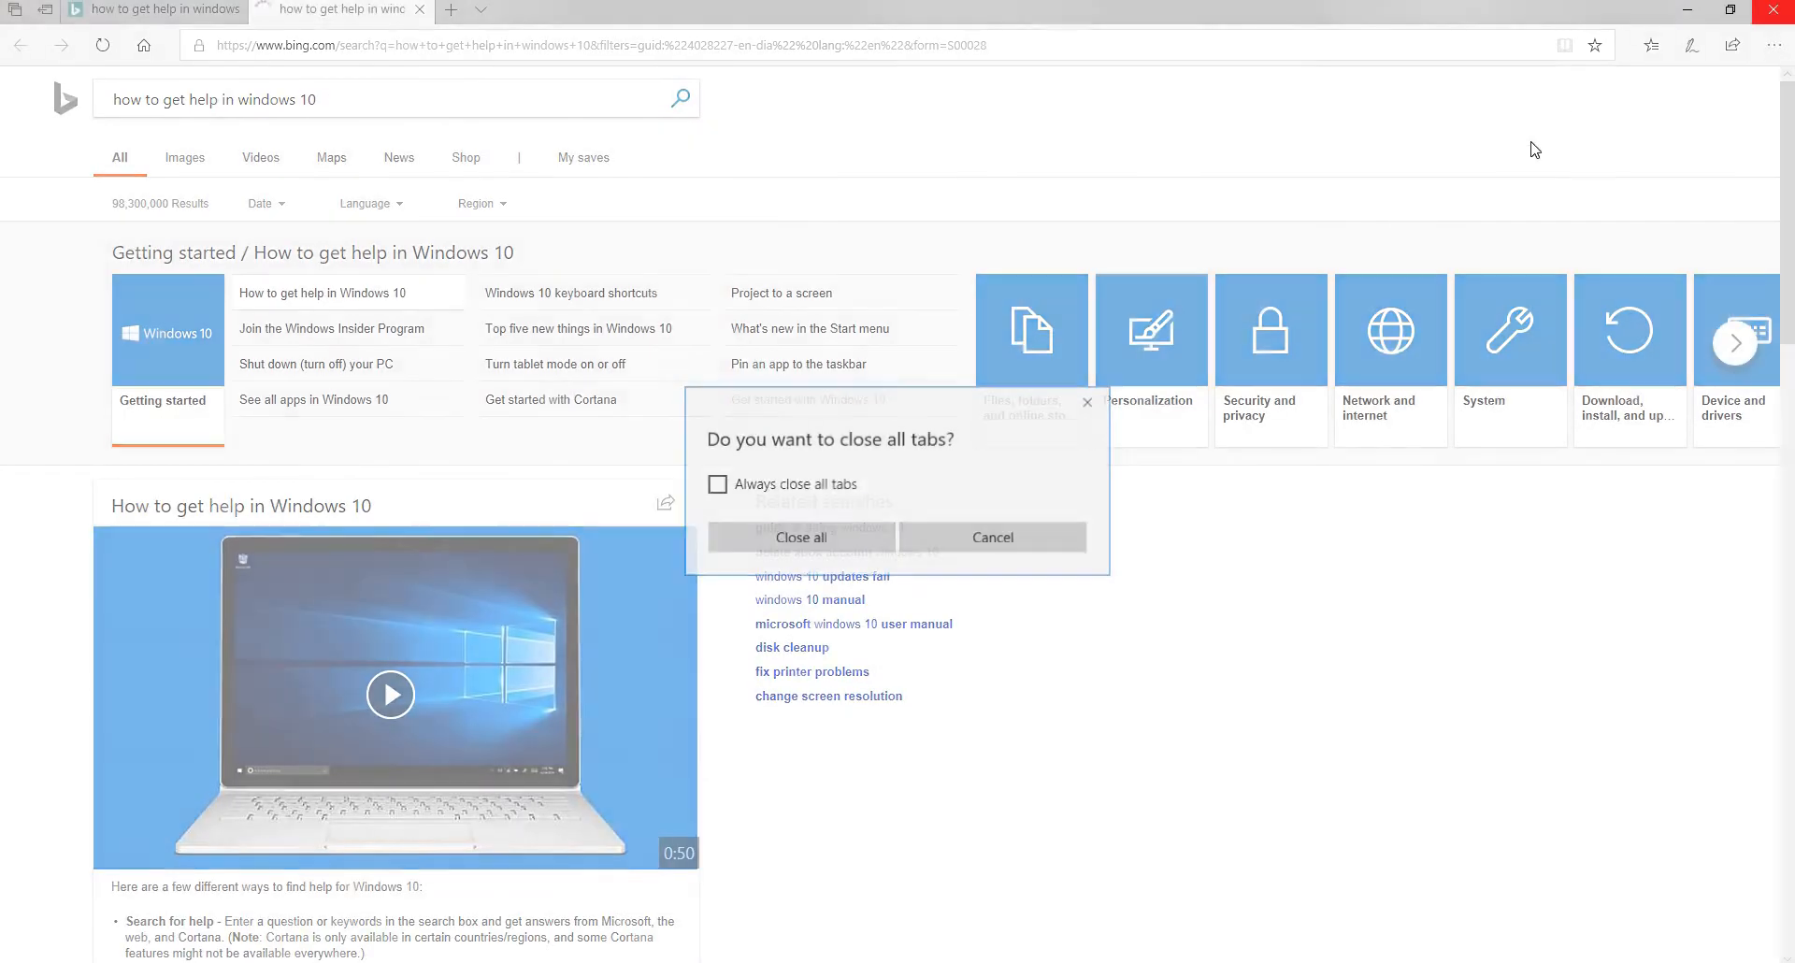
{"action": "left_click", "coordinate": [810, 641]}
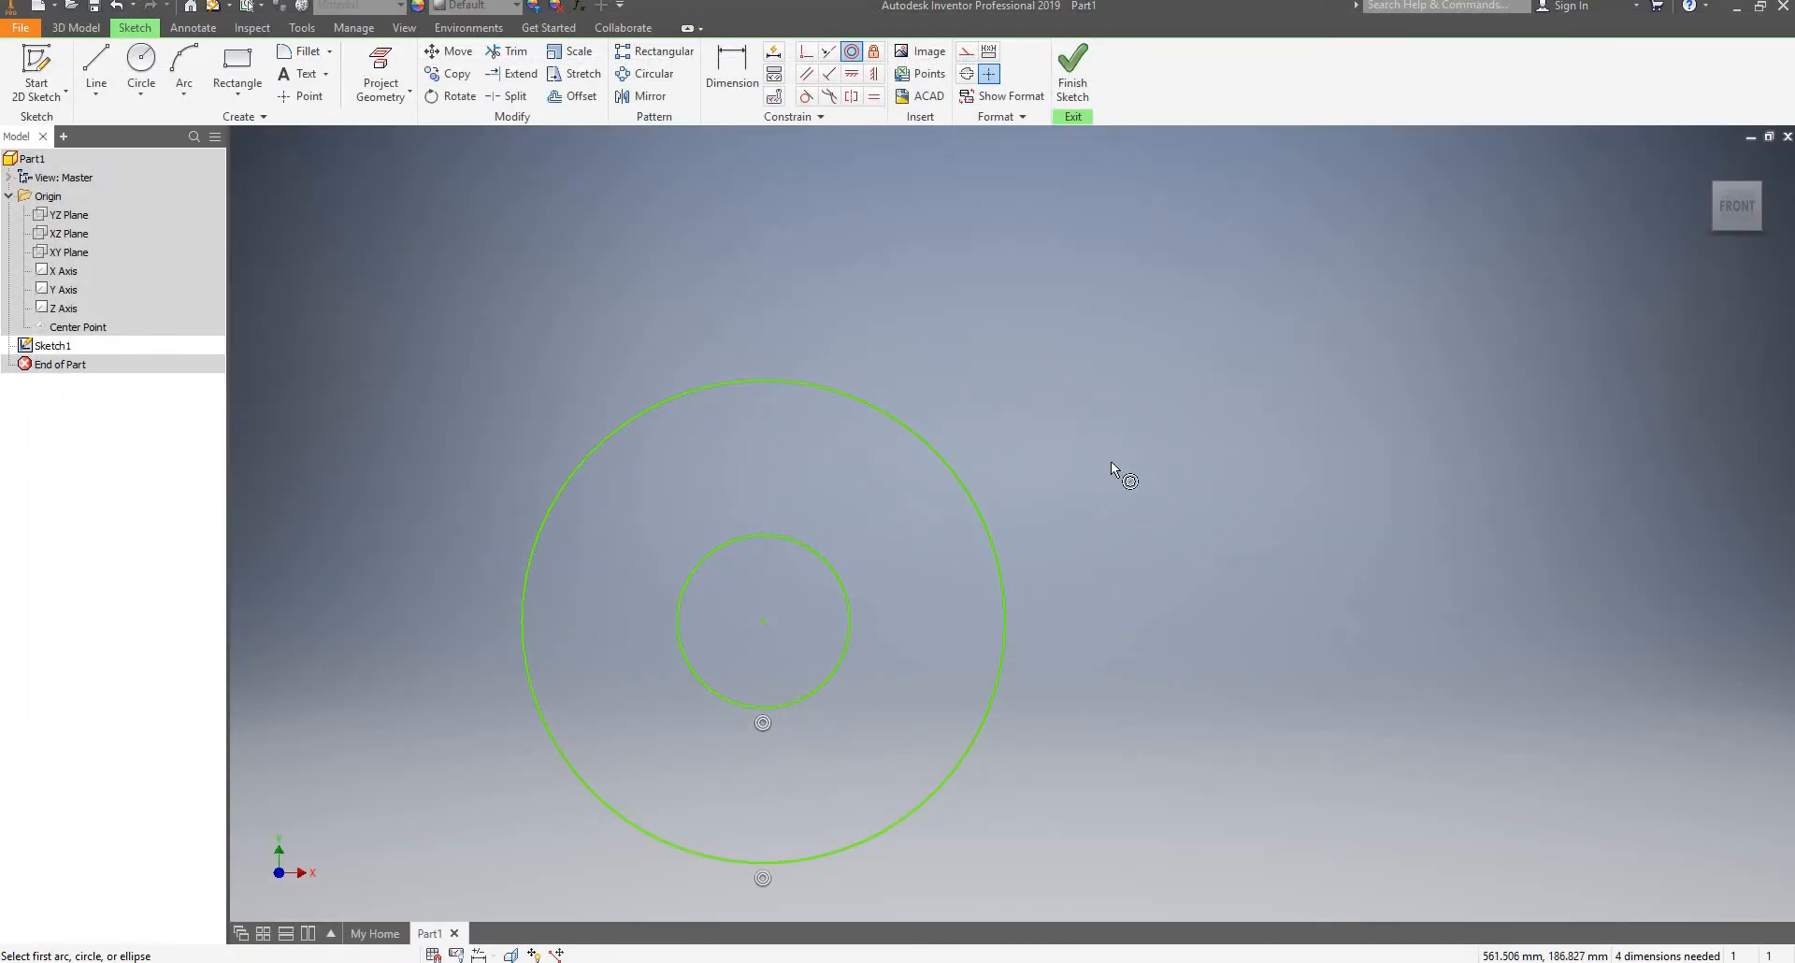
Apply a Coincident constraint to place the concentric circles' shared center on the sketch origin
{"action": "scroll", "coordinate": [1101, 463], "scroll_direction": "up", "scroll_amount": 2}
{"action": "scroll", "coordinate": [1100, 462], "scroll_direction": "down", "scroll_amount": 5}
{"action": "scroll", "coordinate": [1100, 463], "scroll_direction": "up", "scroll_amount": 2}
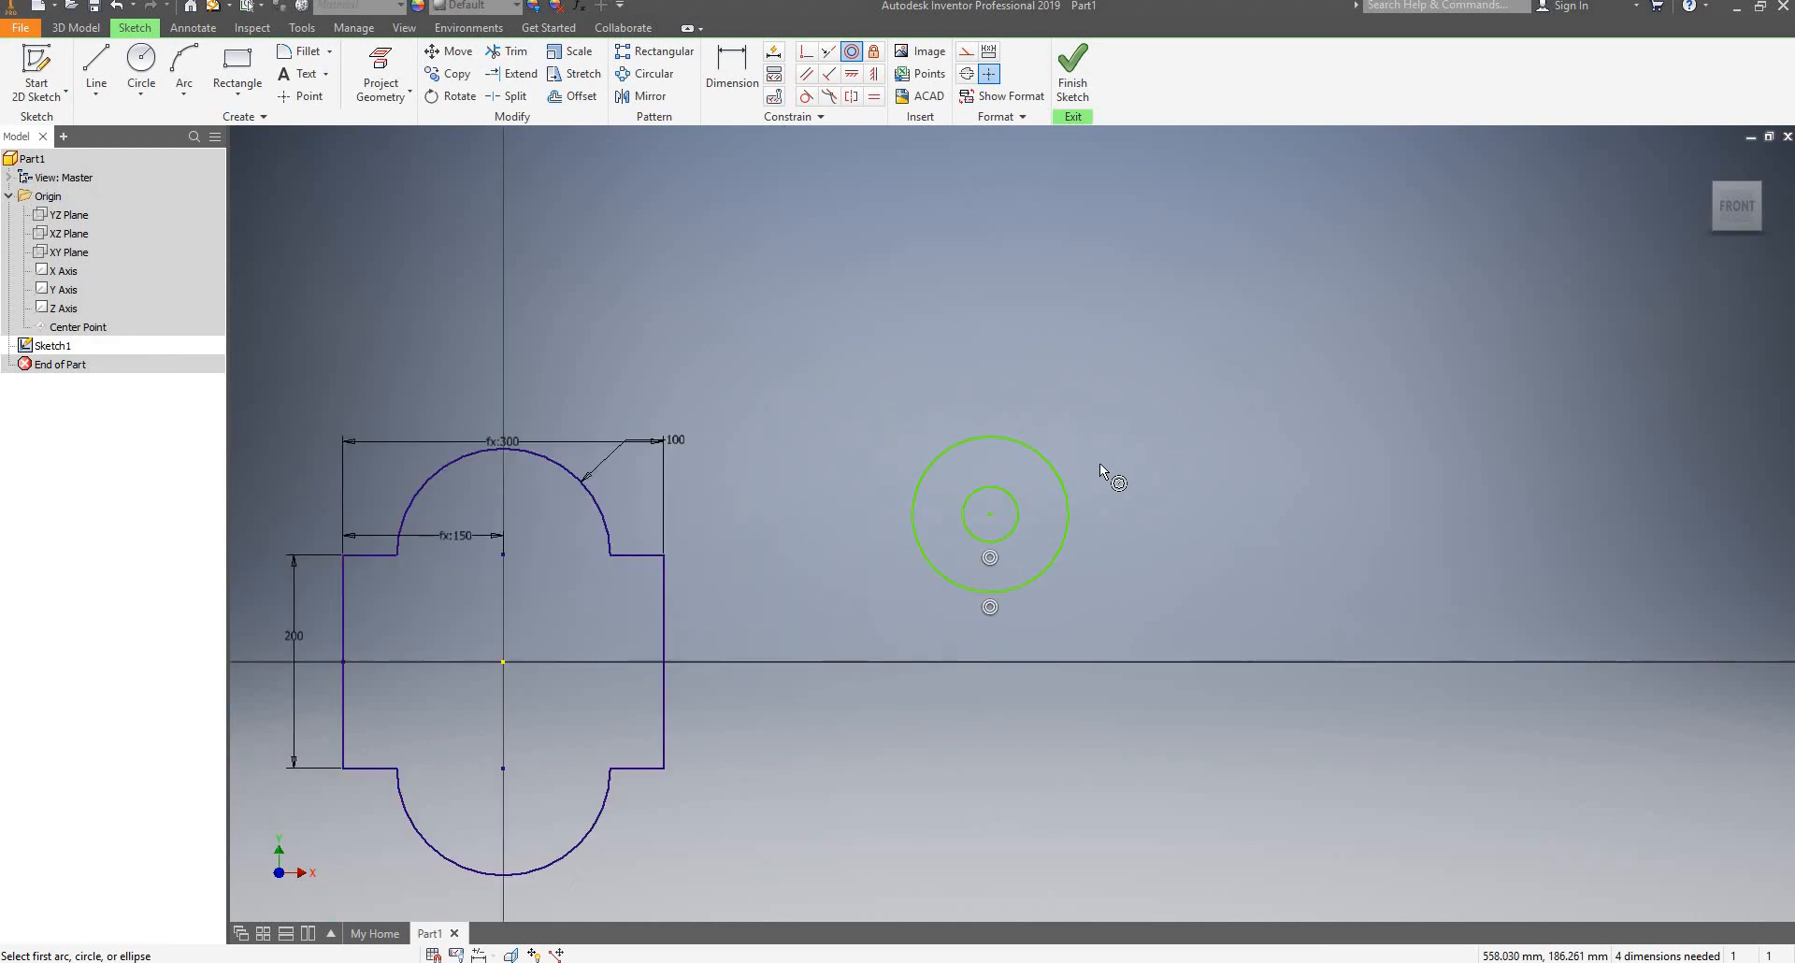
{"action": "right_click", "coordinate": [1102, 485]}
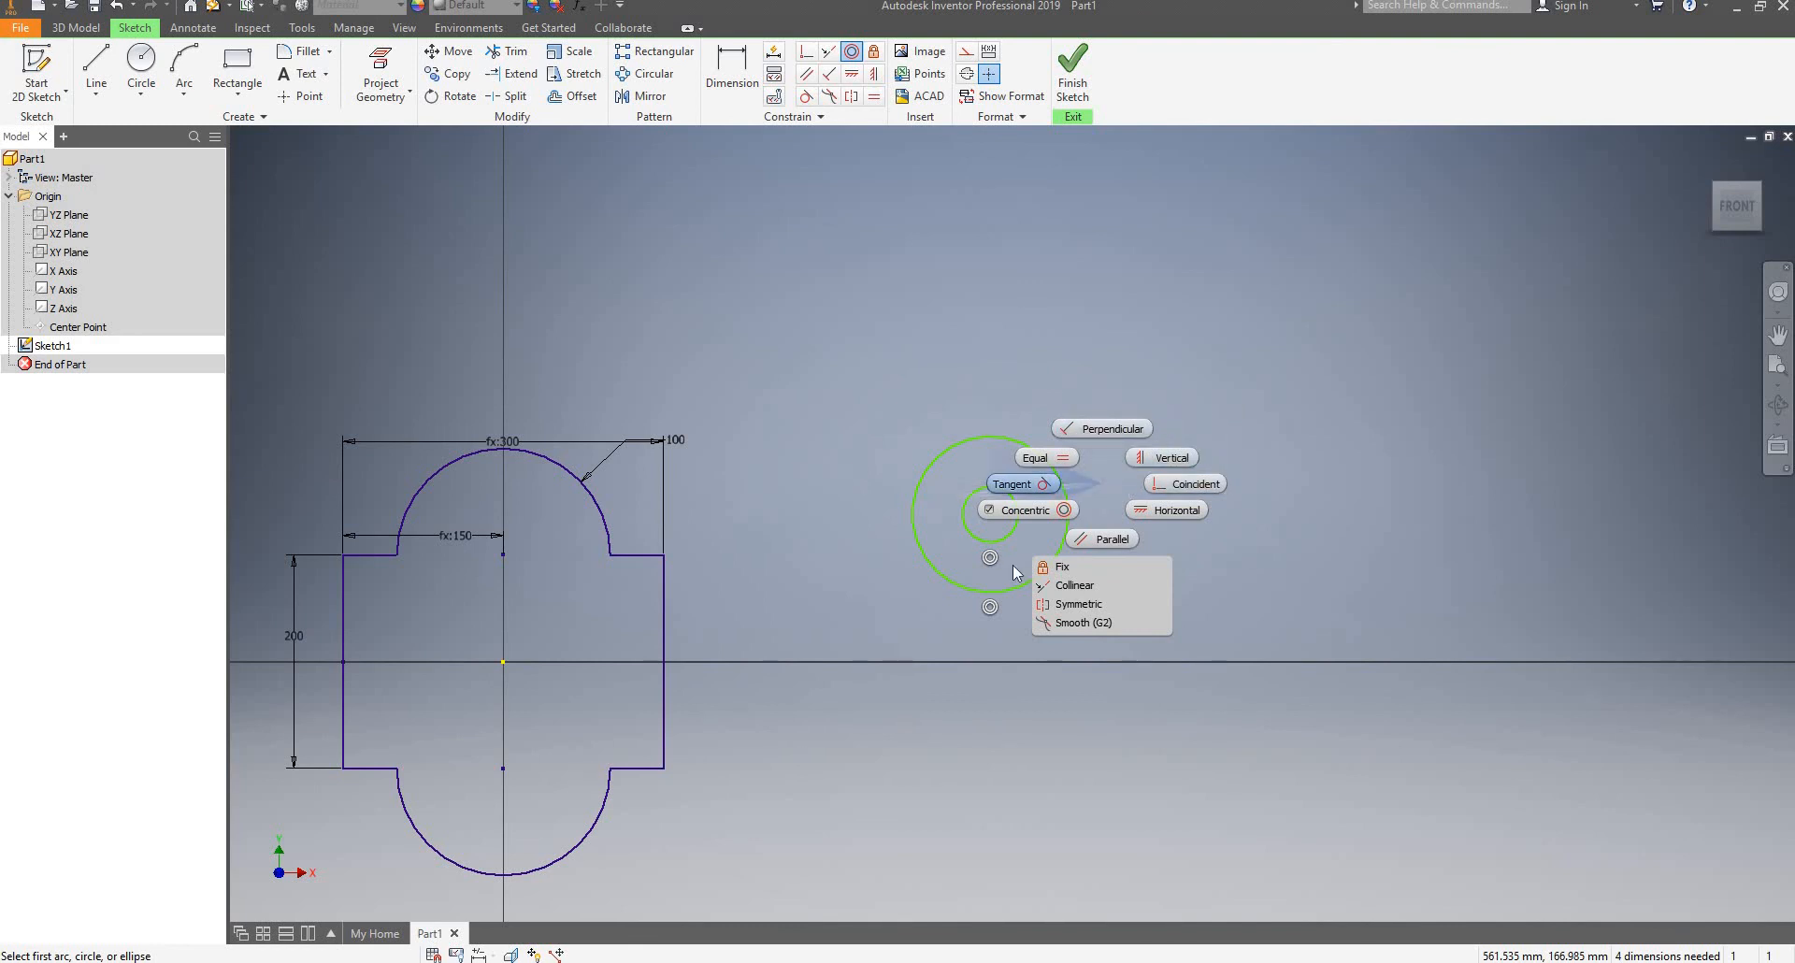
{"action": "left_click", "coordinate": [1183, 485]}
{"action": "left_click", "coordinate": [991, 514]}
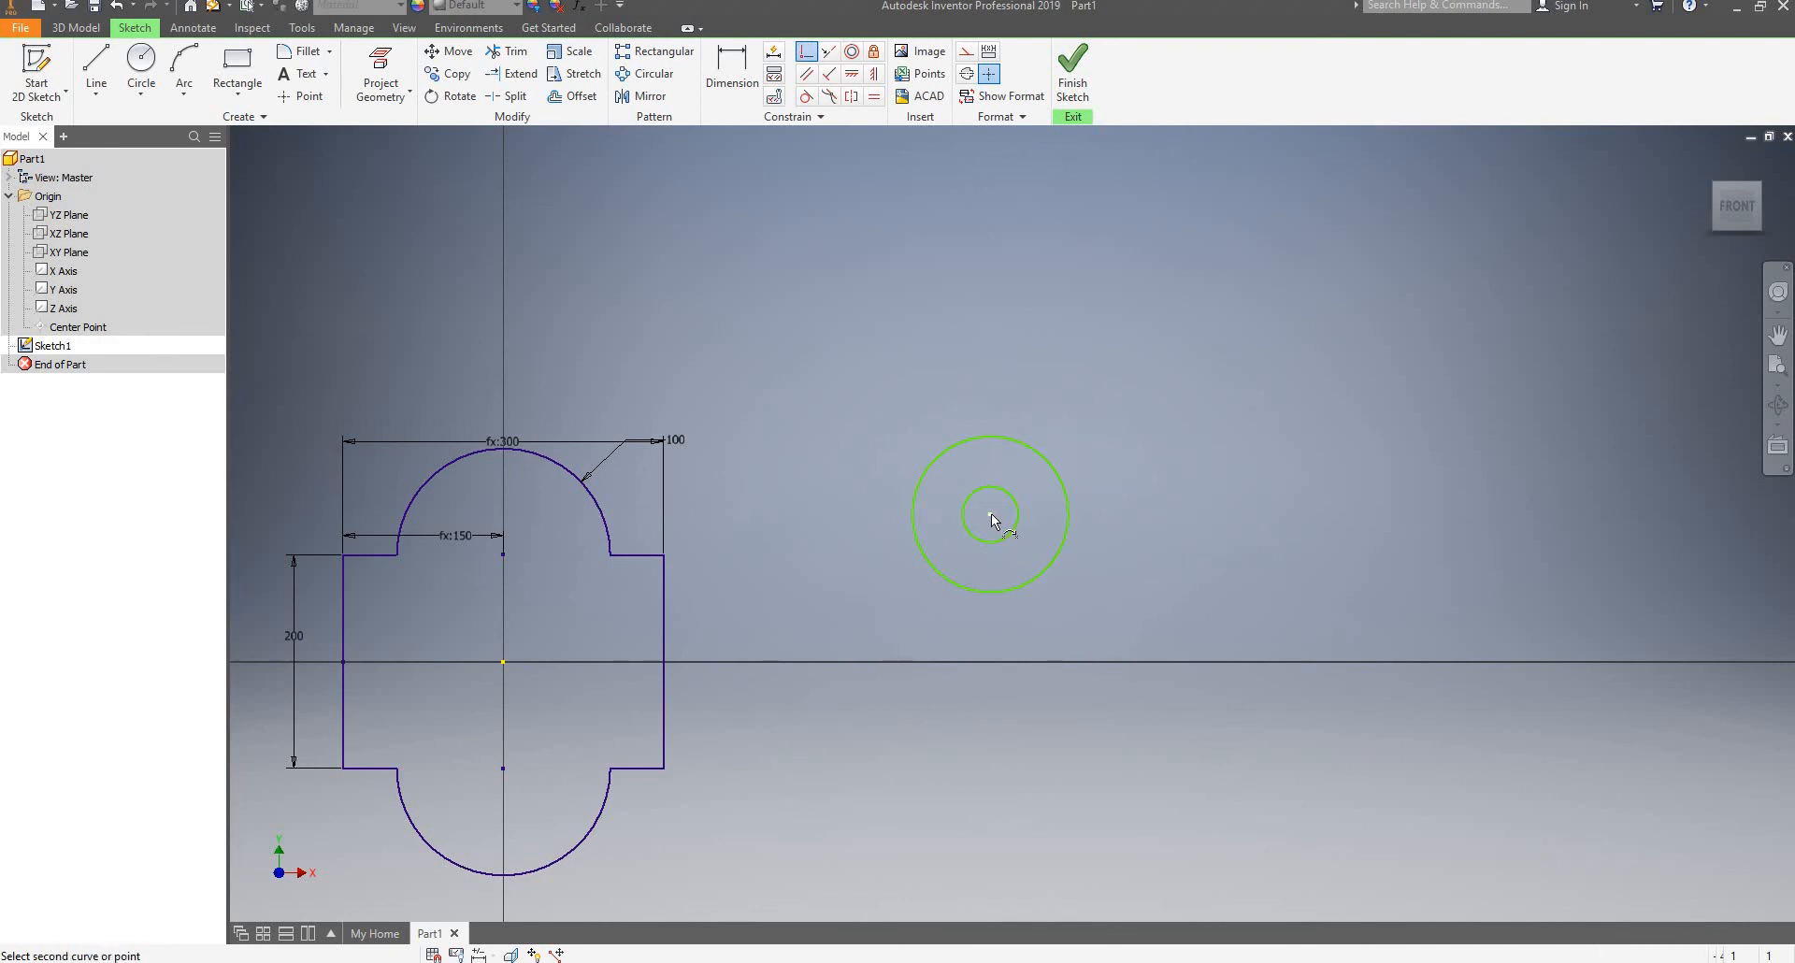
{"action": "left_click", "coordinate": [502, 661]}
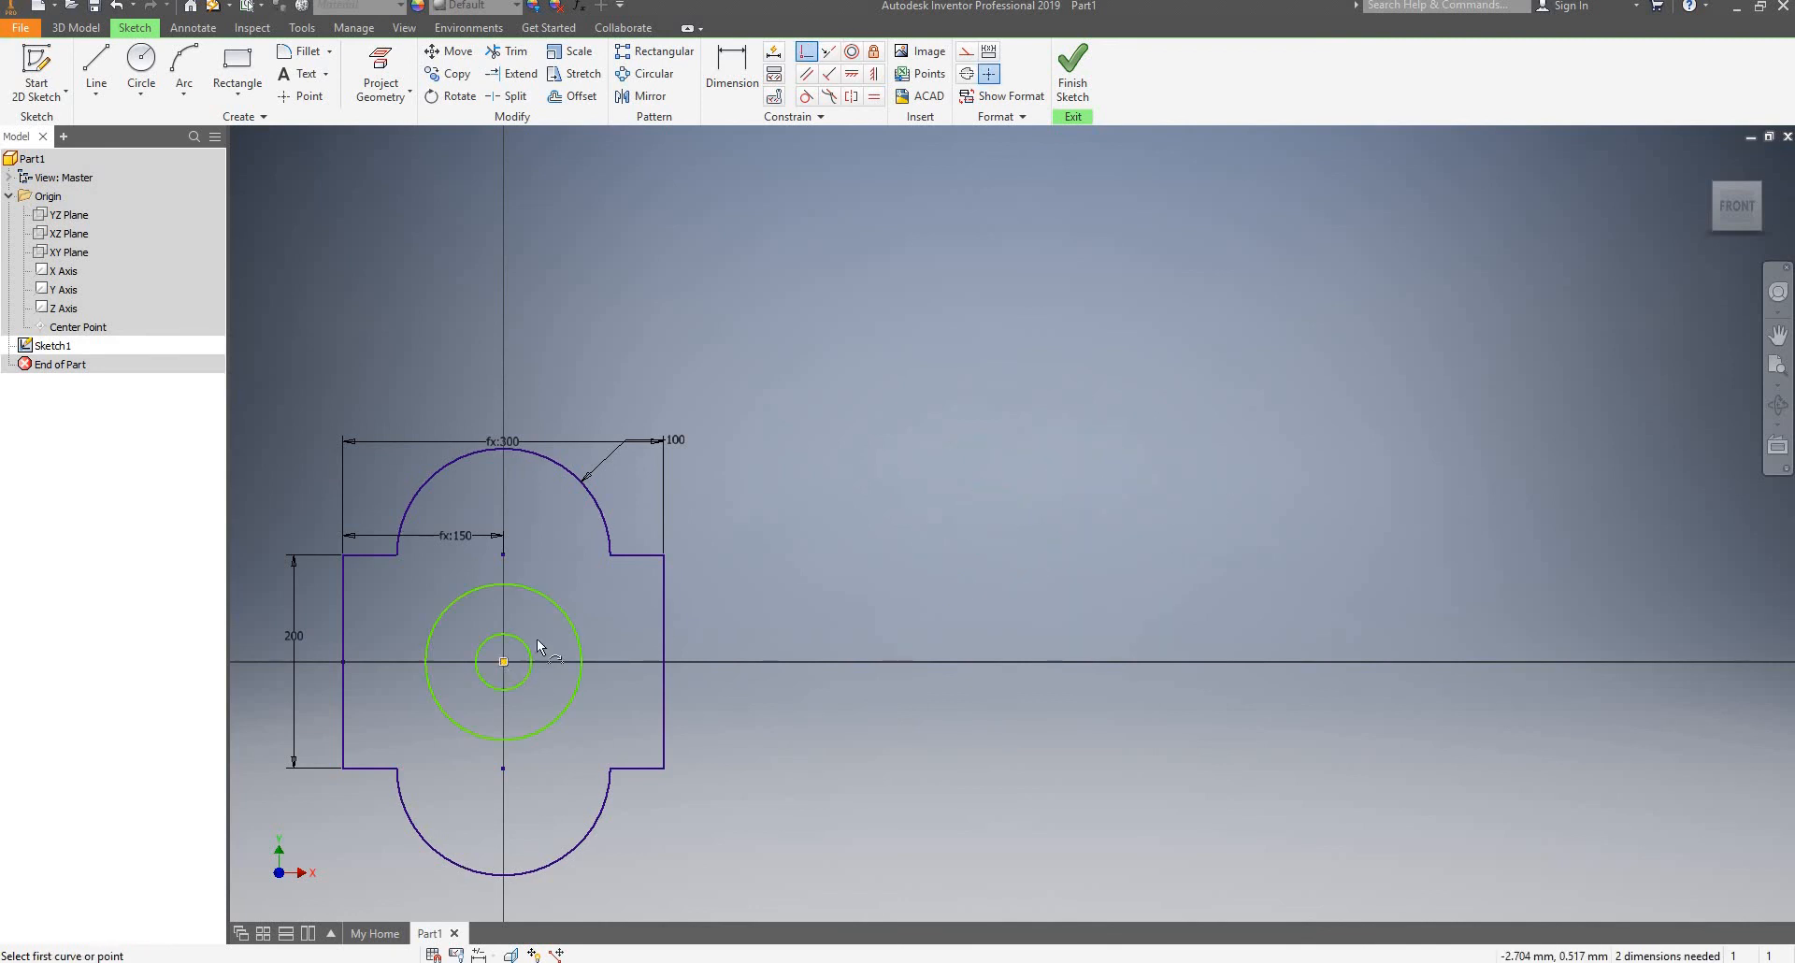
{"action": "scroll", "coordinate": [569, 652], "scroll_direction": "up", "scroll_amount": 5}
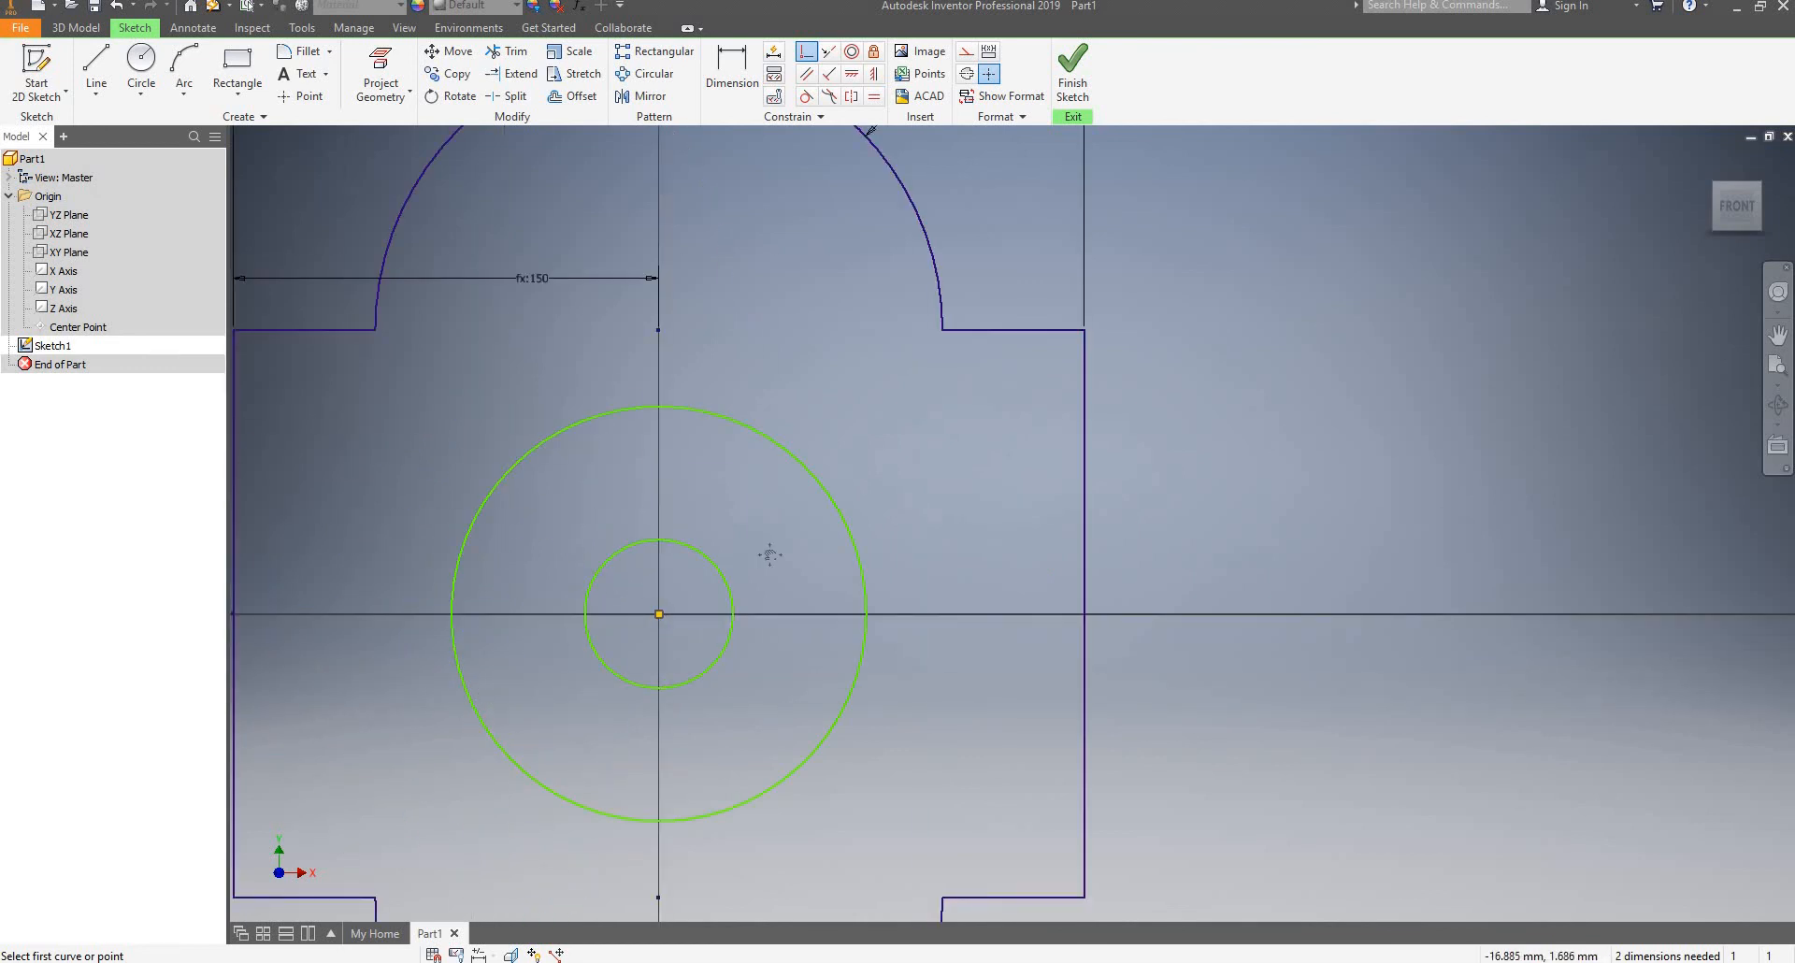
{"action": "middle_click_drag", "start_coordinate": [582, 624], "coordinate": [737, 640]}
{"action": "key", "text": "Escape"}
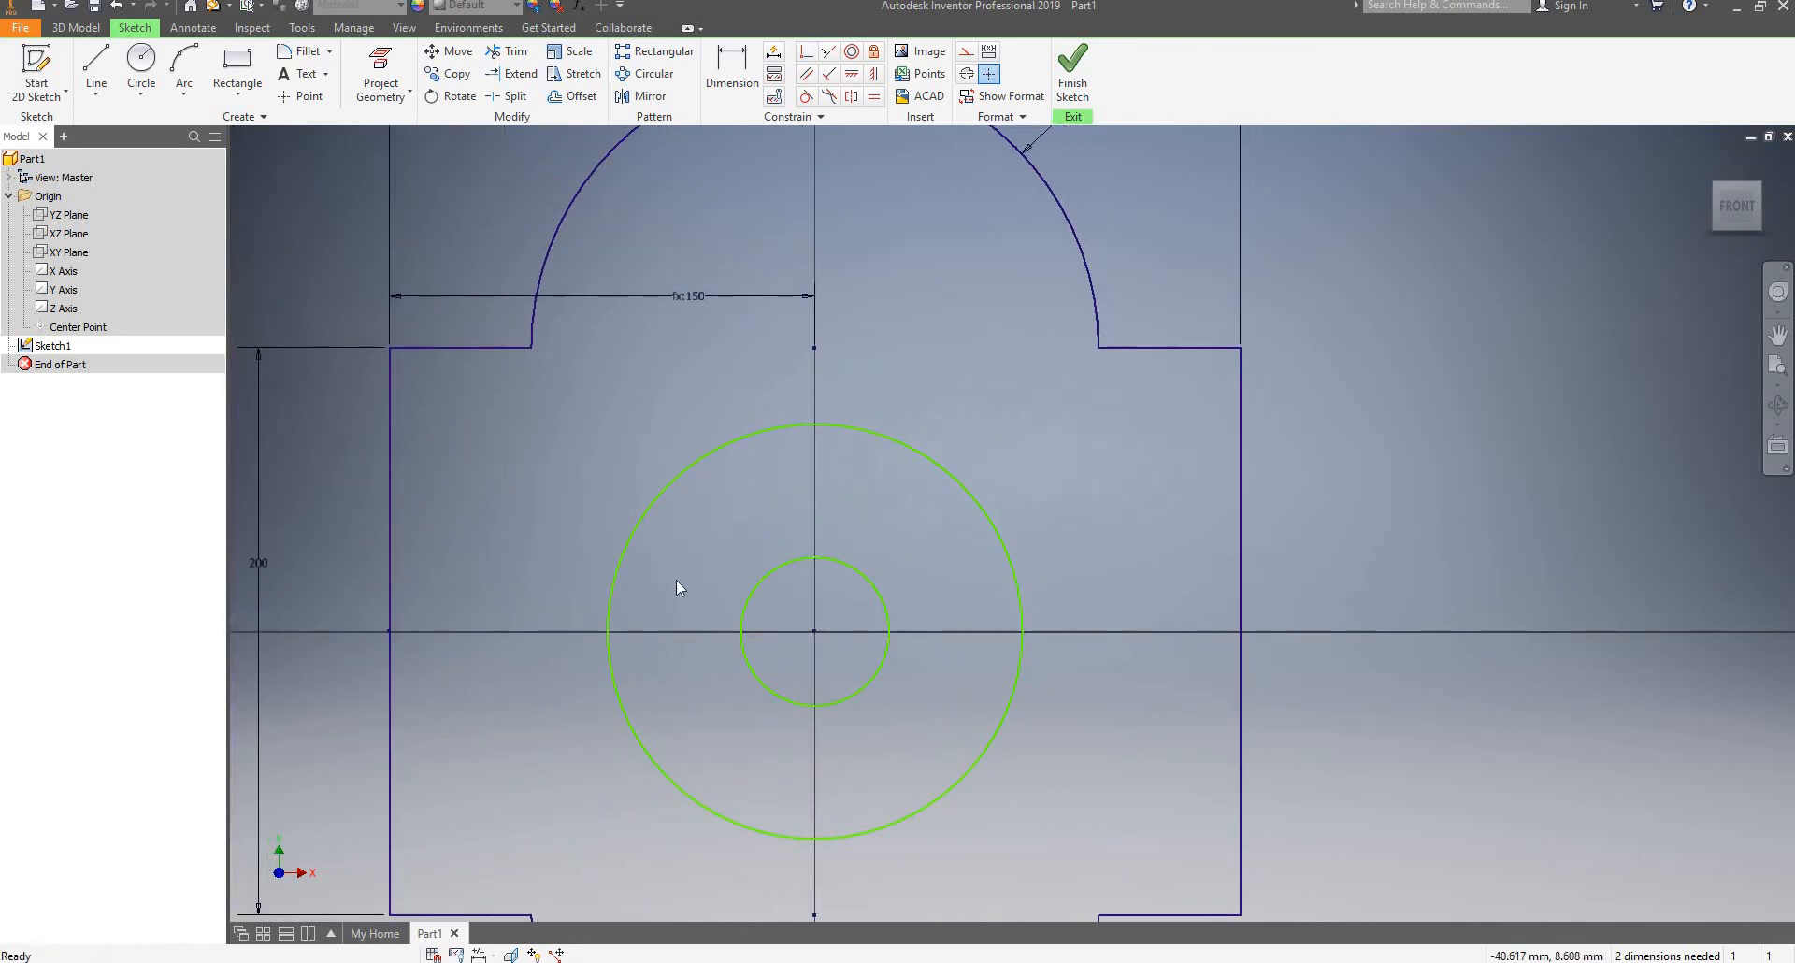
Draw a slanted line from the outline's lower right corner to the right side of the outer circle
{"action": "scroll", "coordinate": [686, 551], "scroll_direction": "down", "scroll_amount": 3}
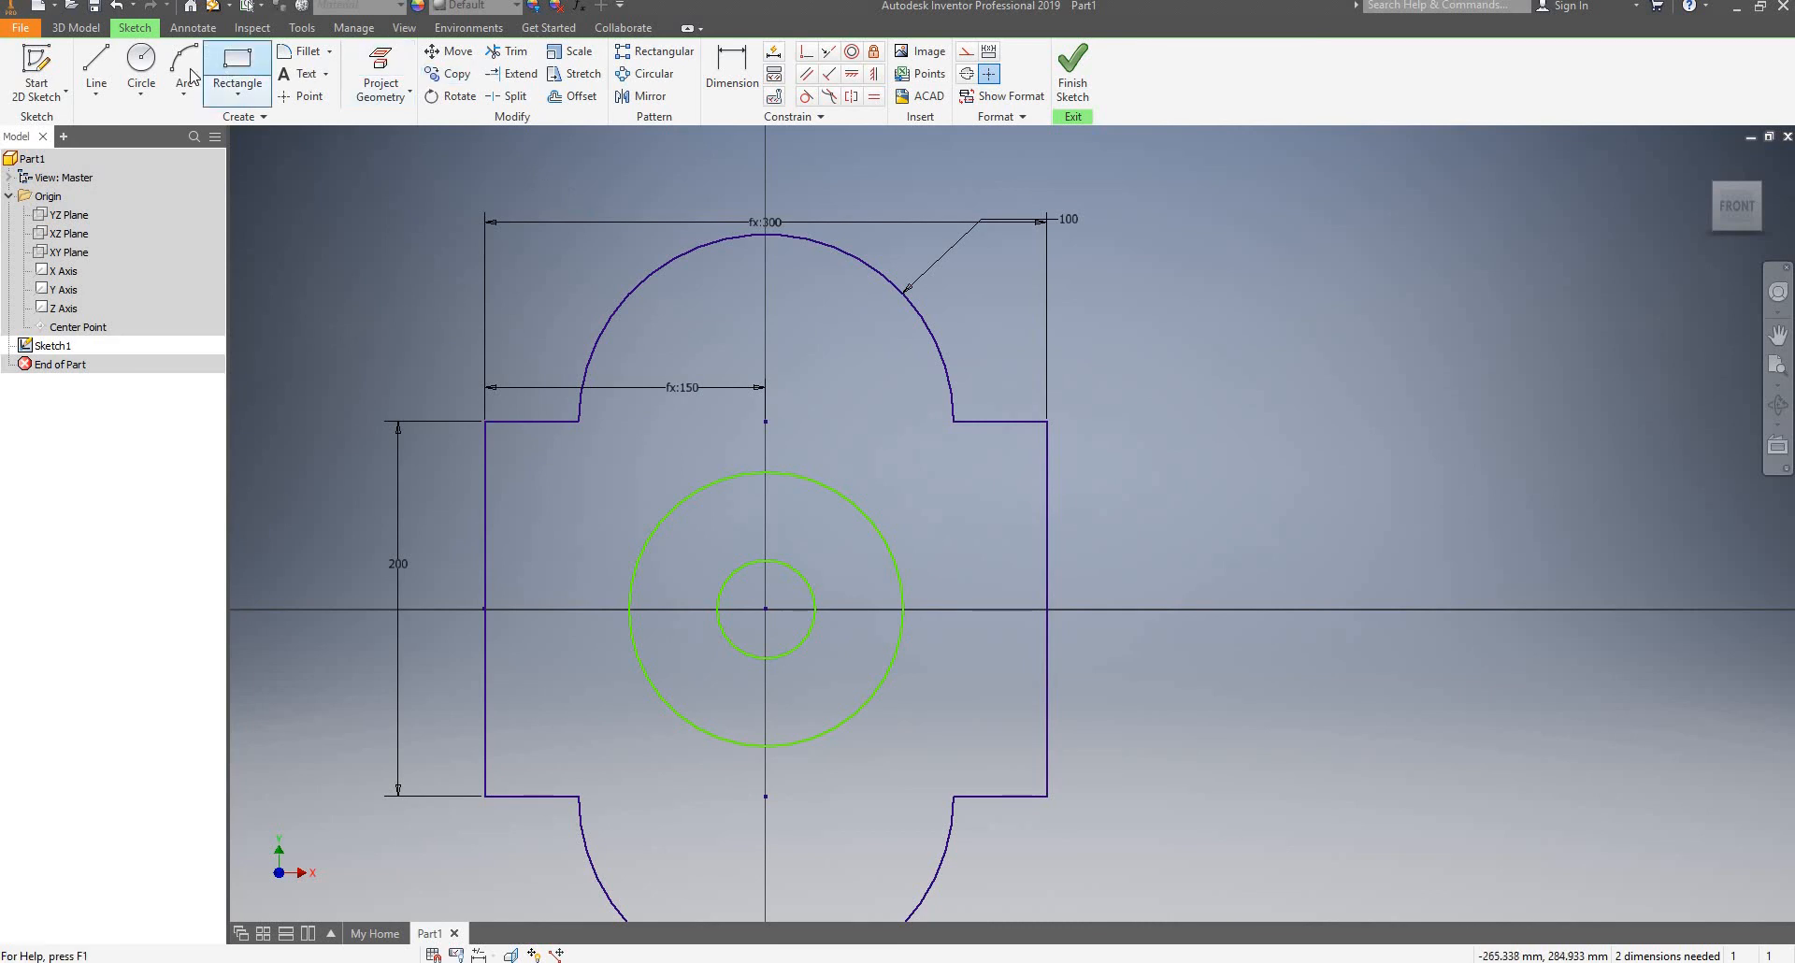
{"action": "left_click", "coordinate": [97, 70]}
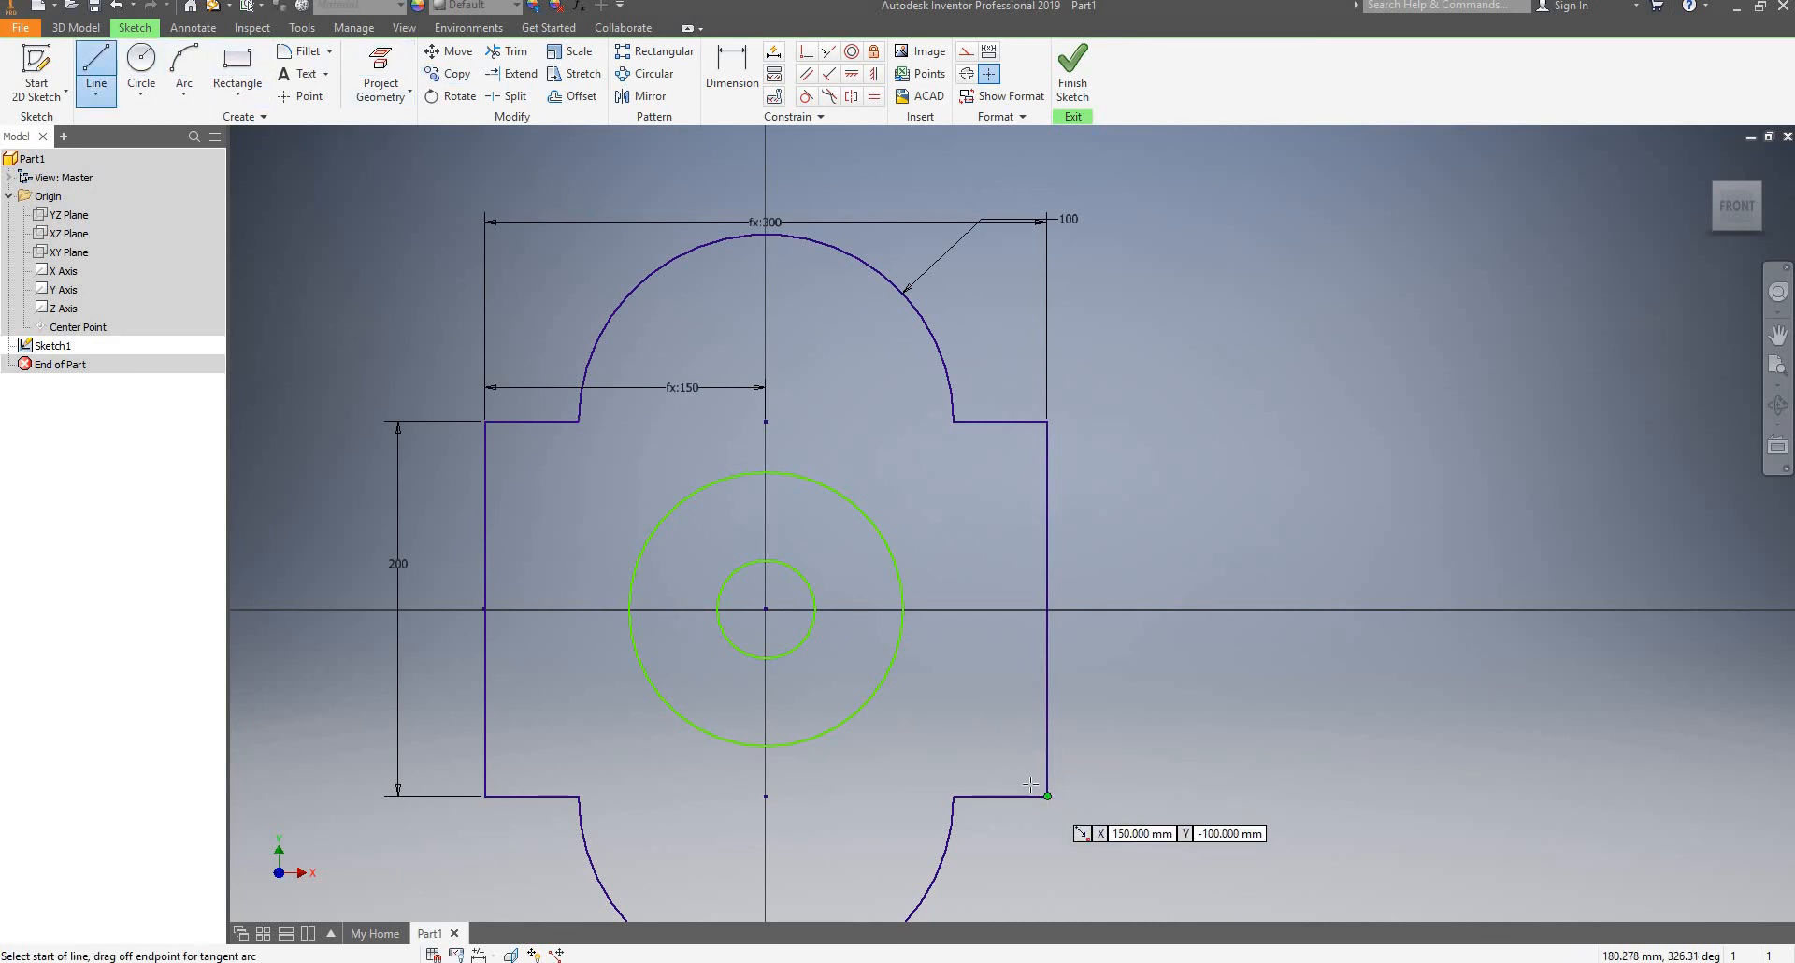
{"action": "left_click", "coordinate": [1048, 796]}
{"action": "left_click", "coordinate": [936, 628]}
{"action": "key", "text": "Escape"}
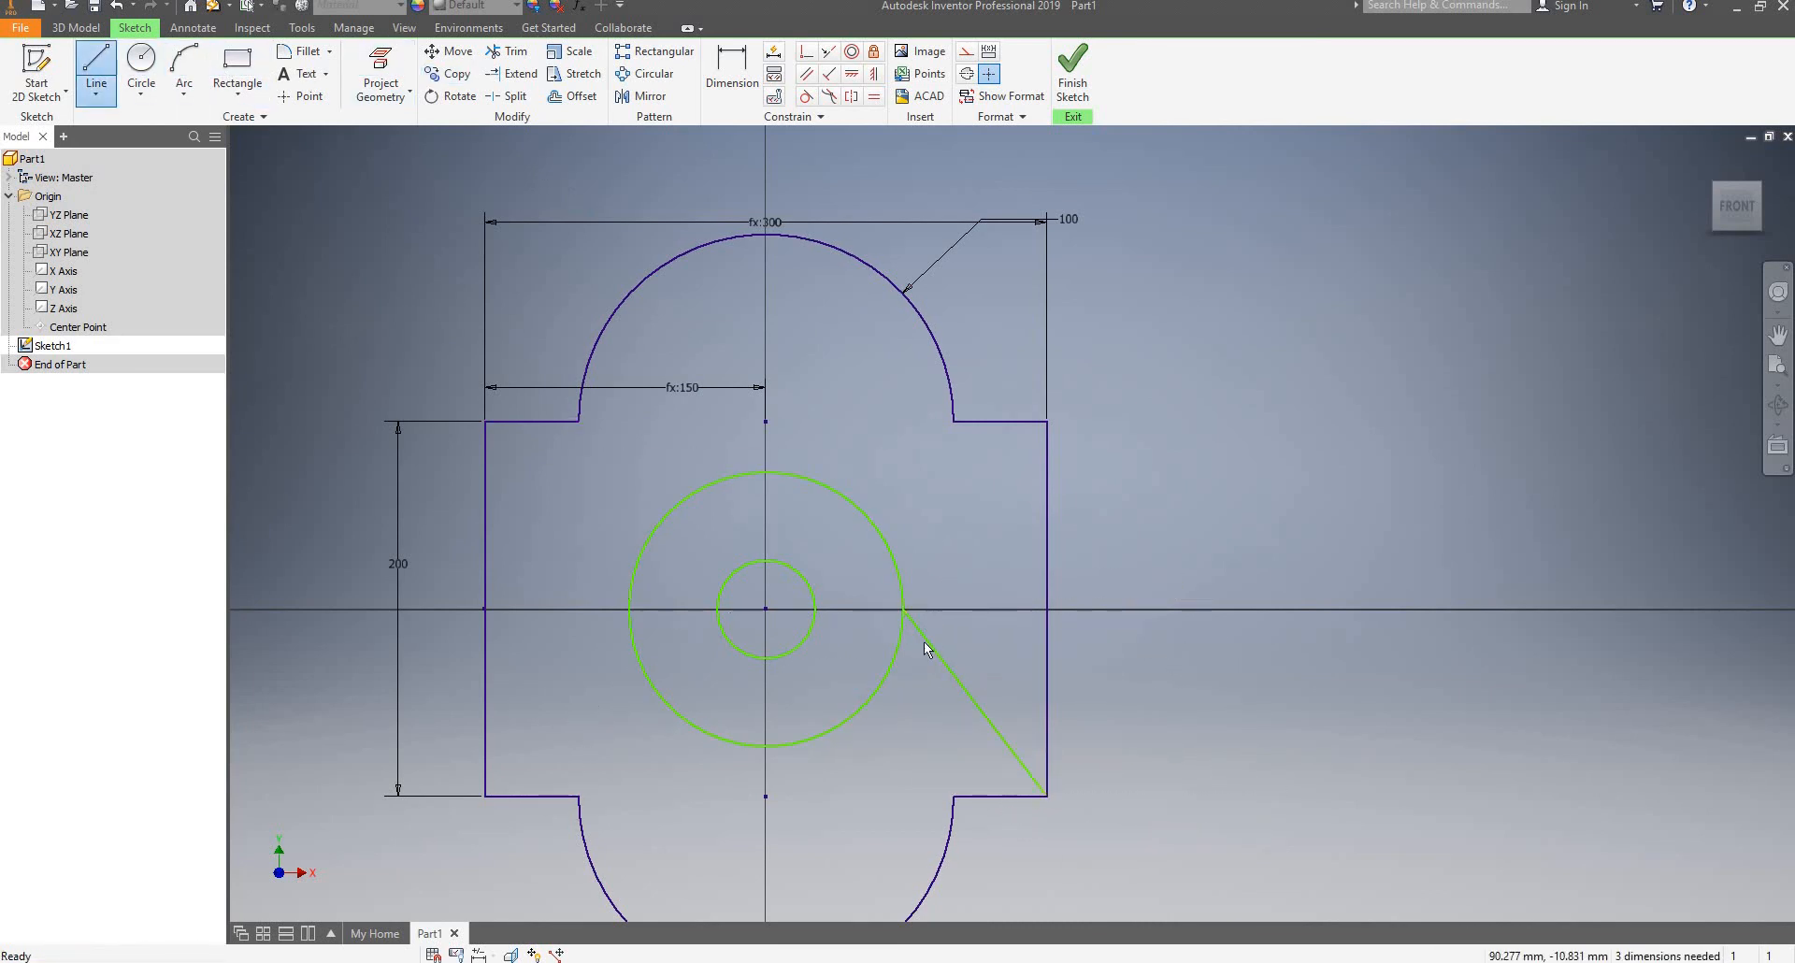
Make the slanted line tangent to the outer circle, and enlarge the circle freehand with the tangency in place
{"action": "left_click", "coordinate": [806, 96]}
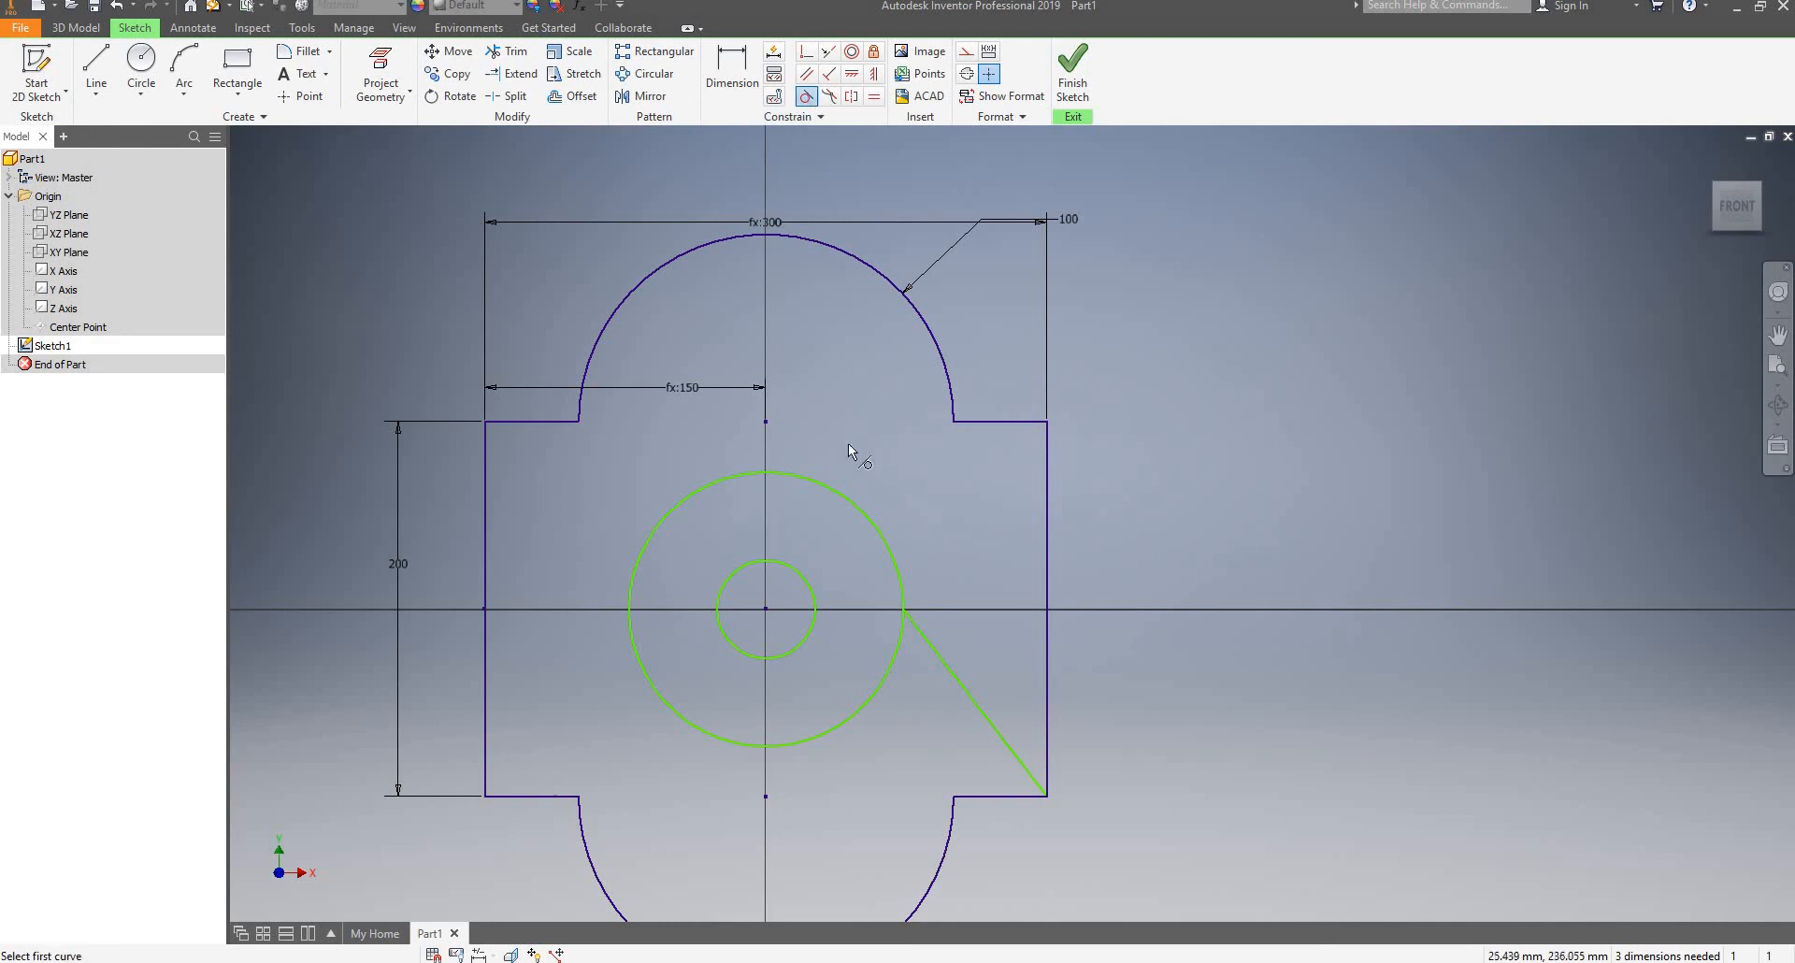
{"action": "left_click", "coordinate": [922, 632]}
{"action": "left_click", "coordinate": [899, 589]}
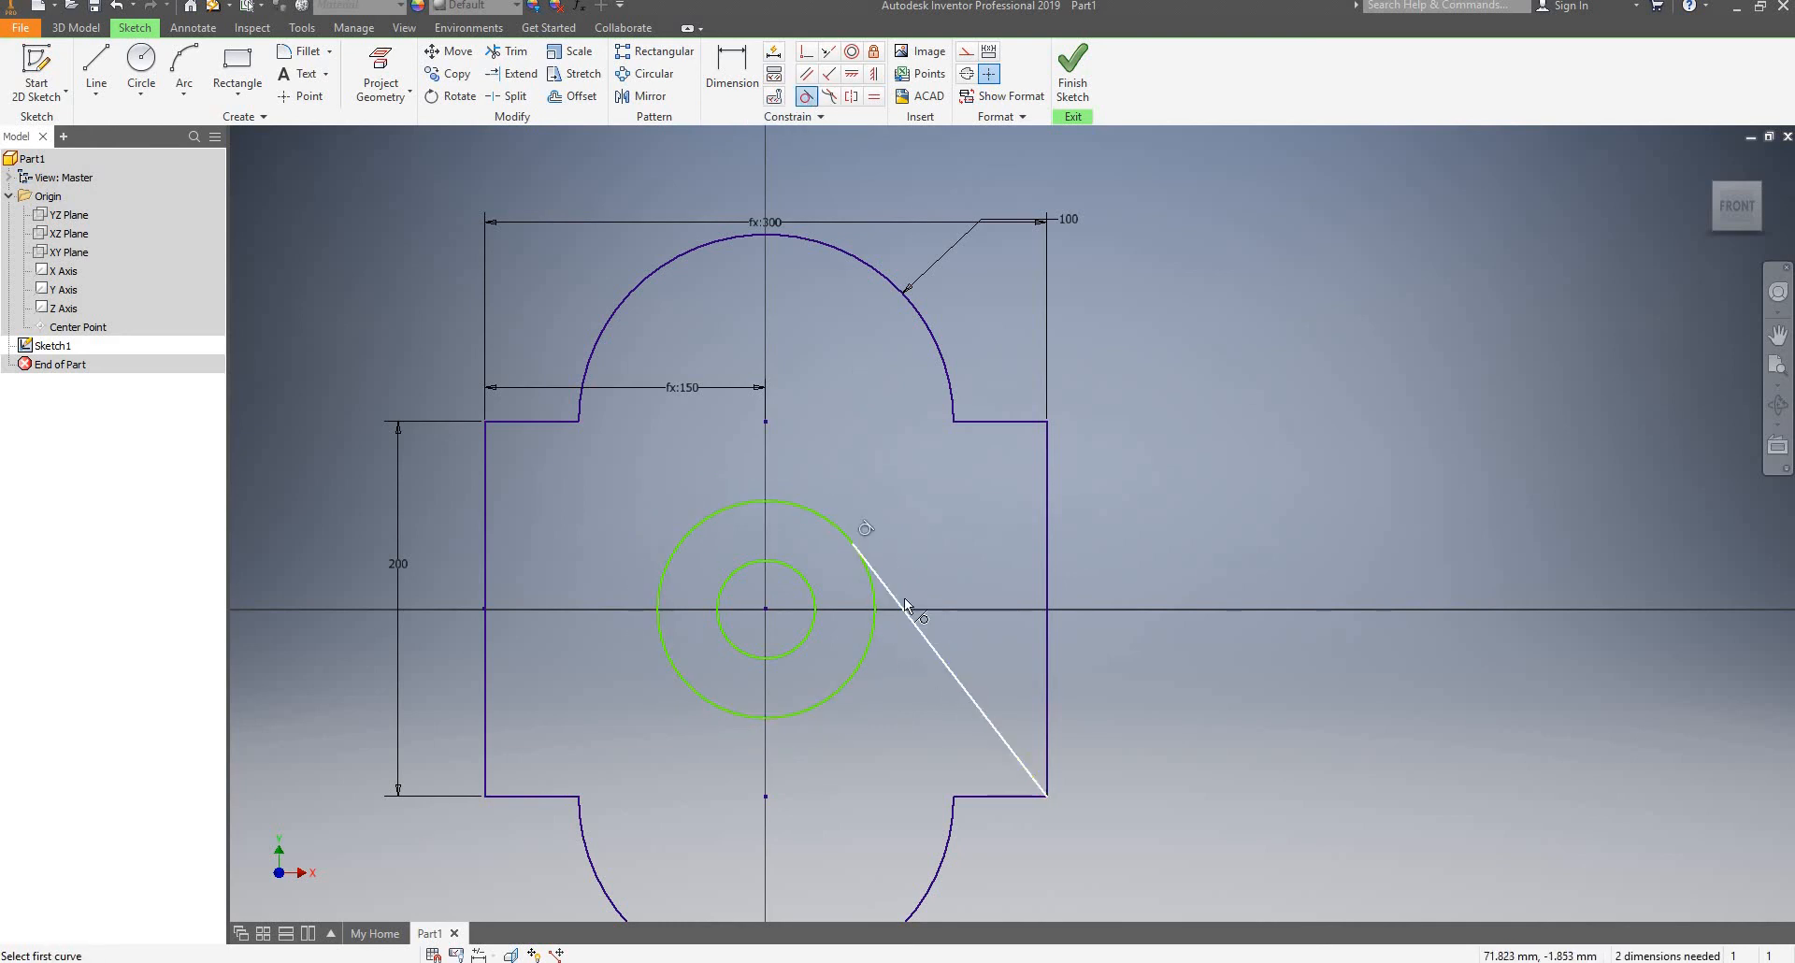
{"action": "key", "text": "Escape"}
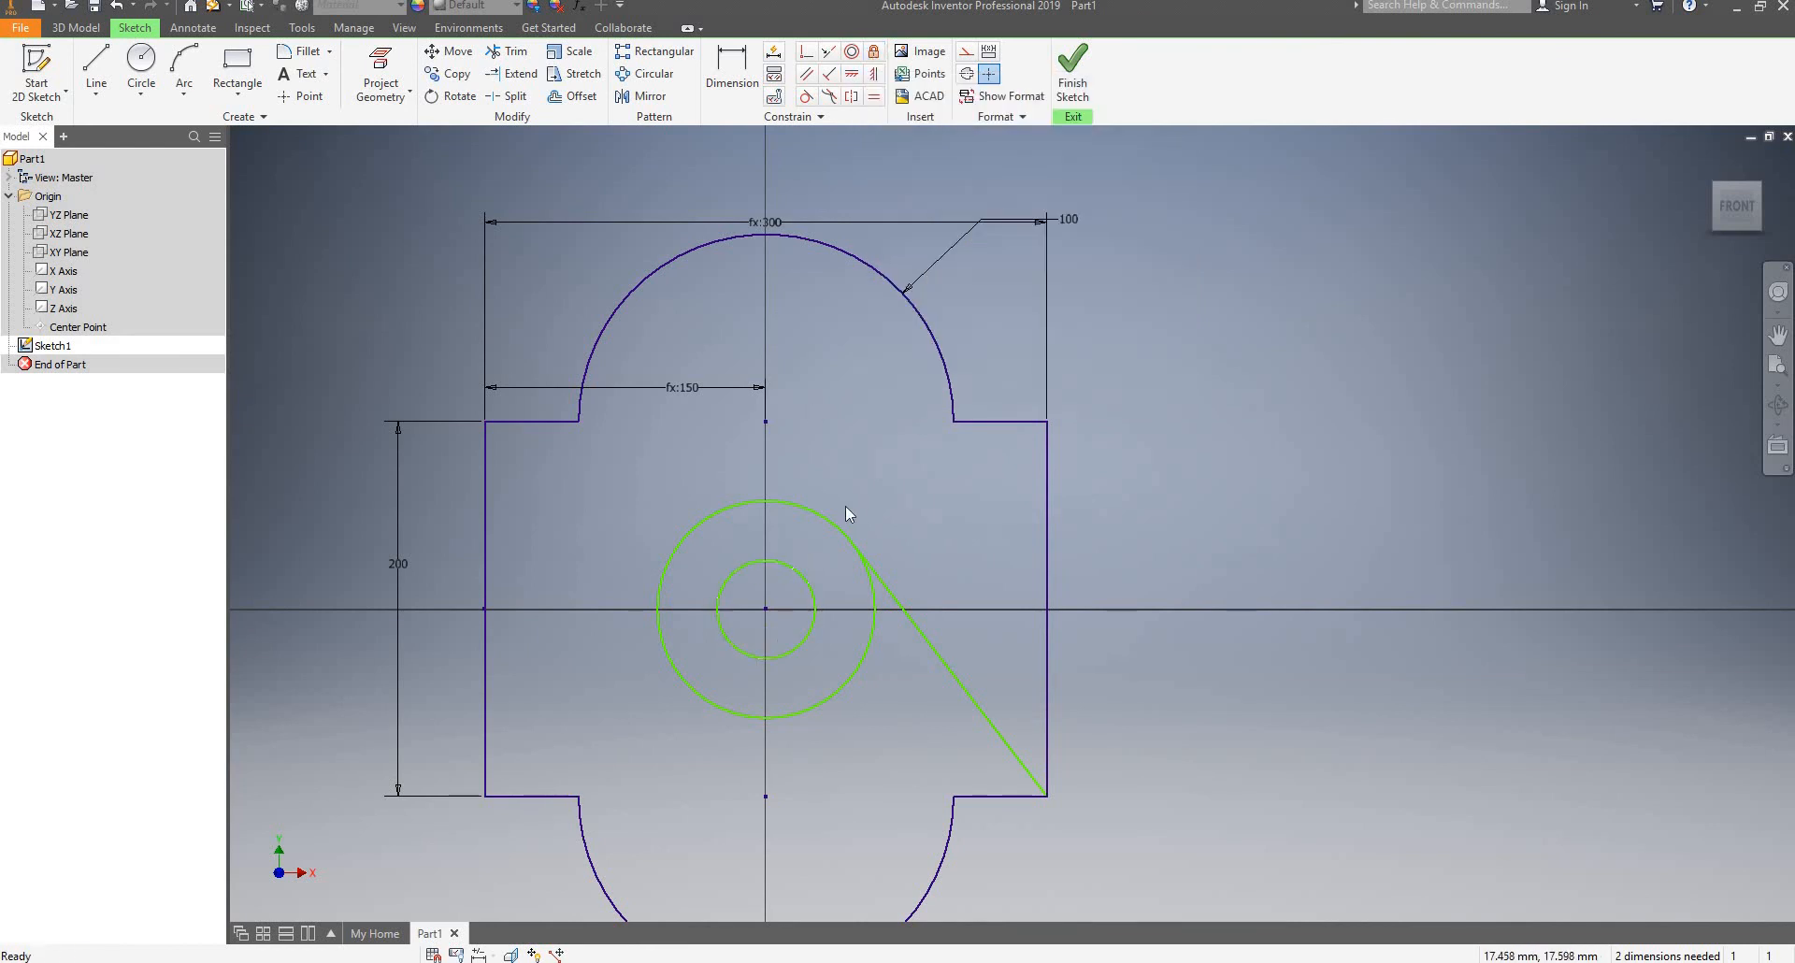
{"action": "left_click_drag", "start_coordinate": [873, 621], "coordinate": [917, 703]}
Apply a Fix constraint to the outer circle and try to resize the circle
{"action": "left_click", "coordinate": [873, 51]}
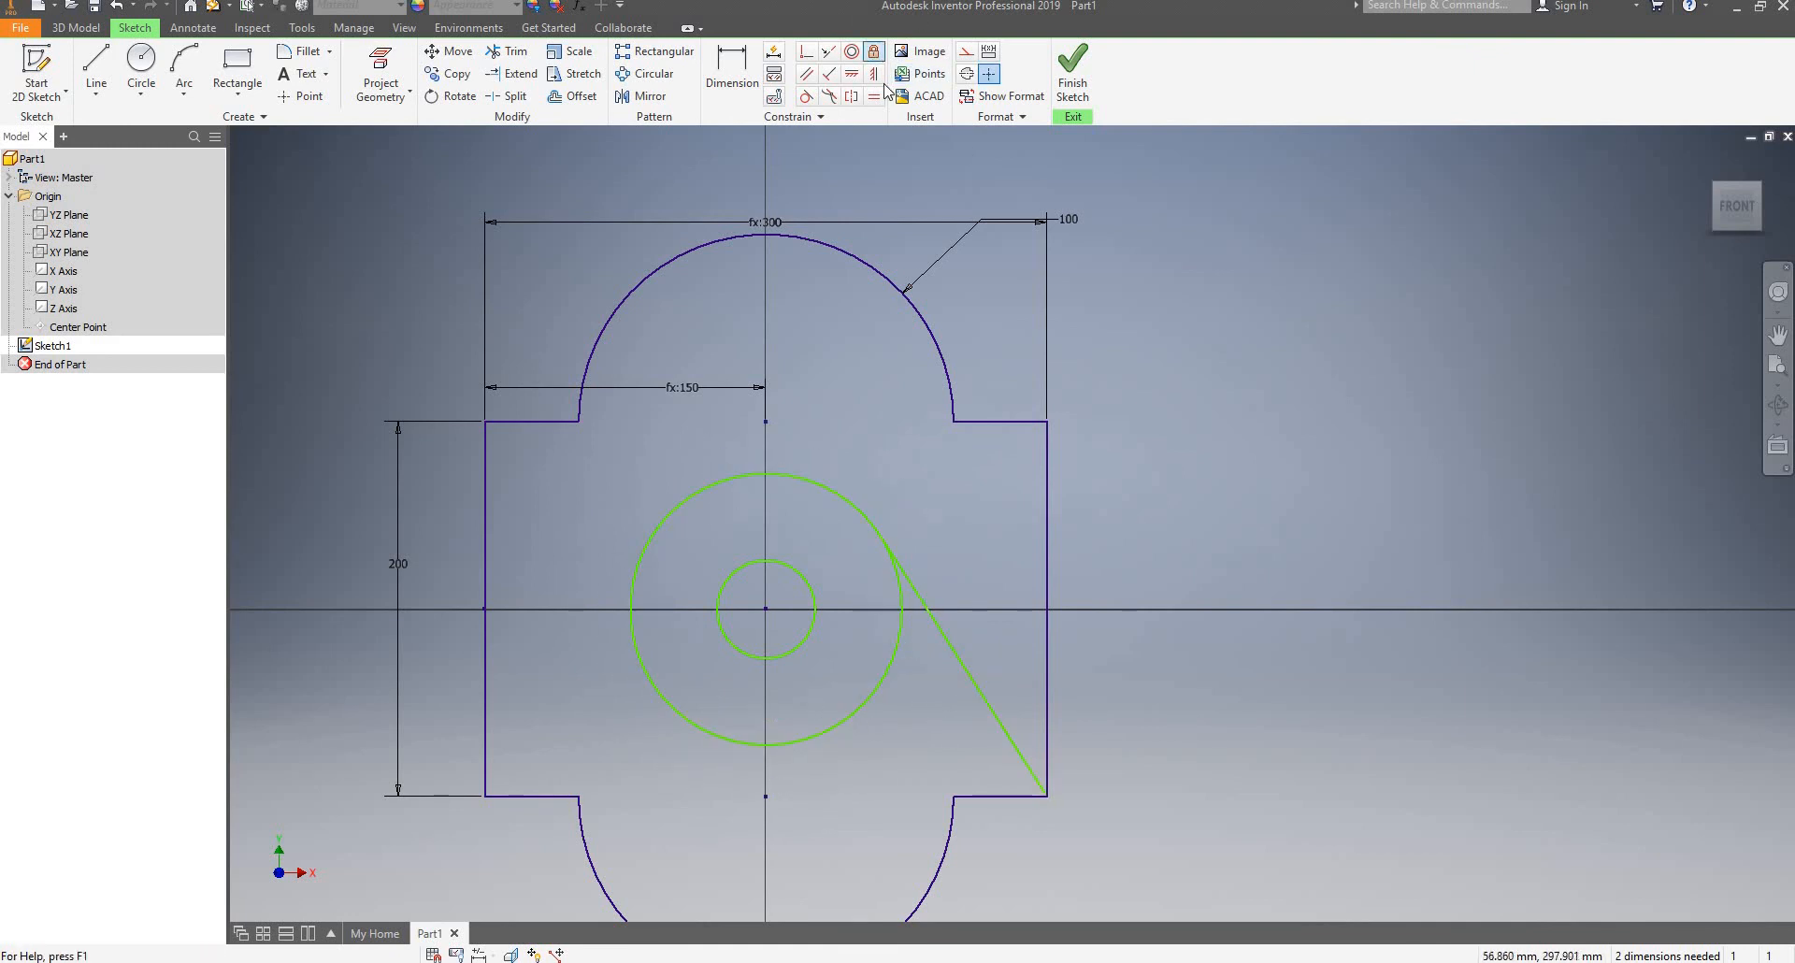
{"action": "left_click", "coordinate": [891, 655]}
{"action": "key", "text": "Escape"}
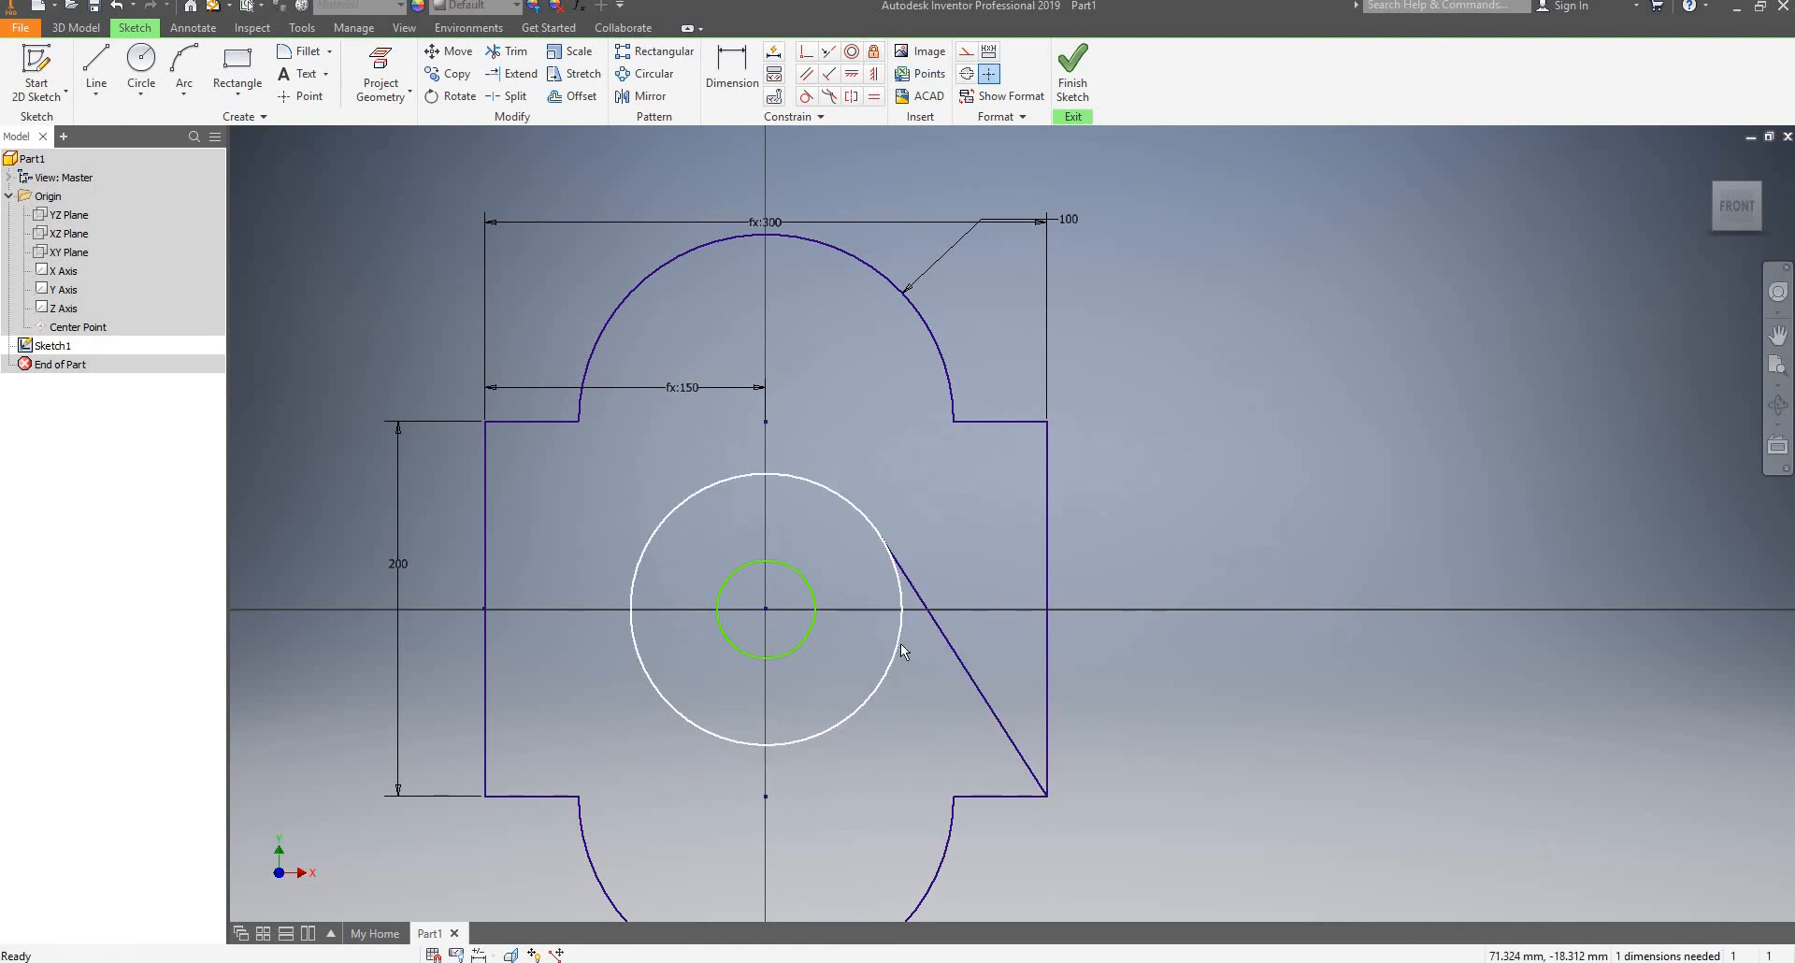
{"action": "mouse_move", "coordinate": [901, 643]}
{"action": "left_mouse_down"}
{"action": "mouse_move", "coordinate": [890, 658]}
{"action": "mouse_move", "coordinate": [886, 632]}
{"action": "left_mouse_up"}
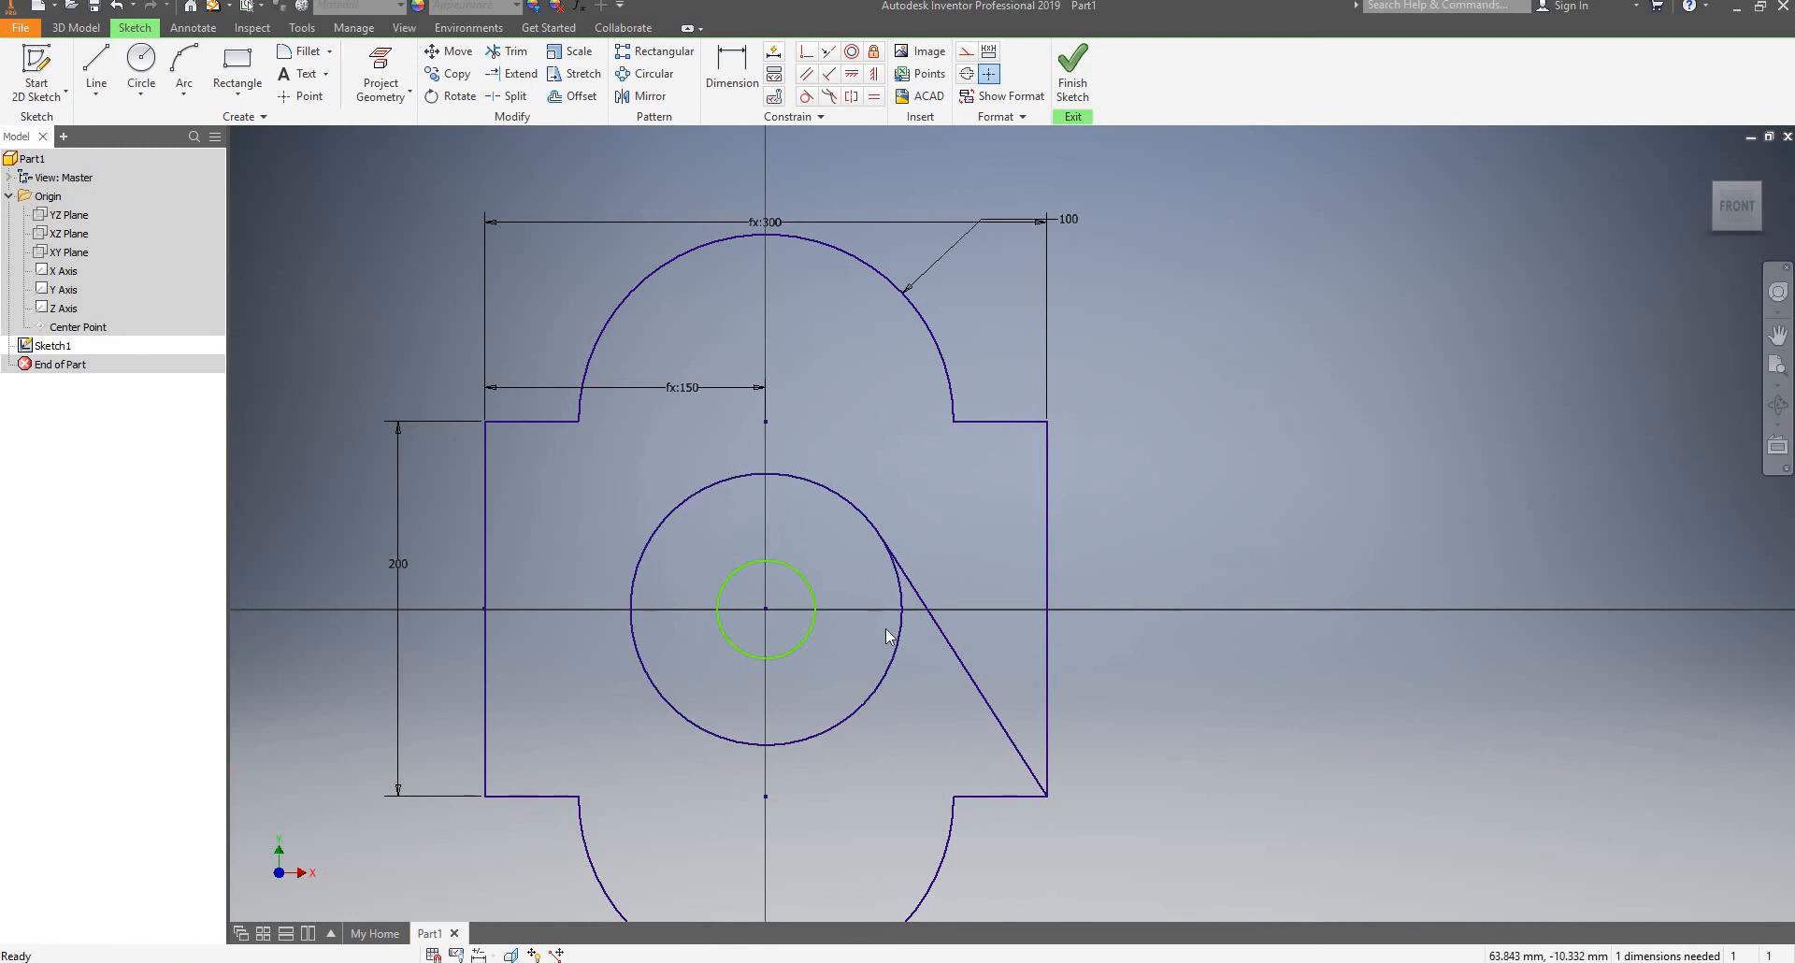
Undo the Fix constraint on the outer circle
{"action": "key", "text": "z"}
{"action": "key", "text": "Escape"}
{"action": "key", "text": "ctrl+z"}
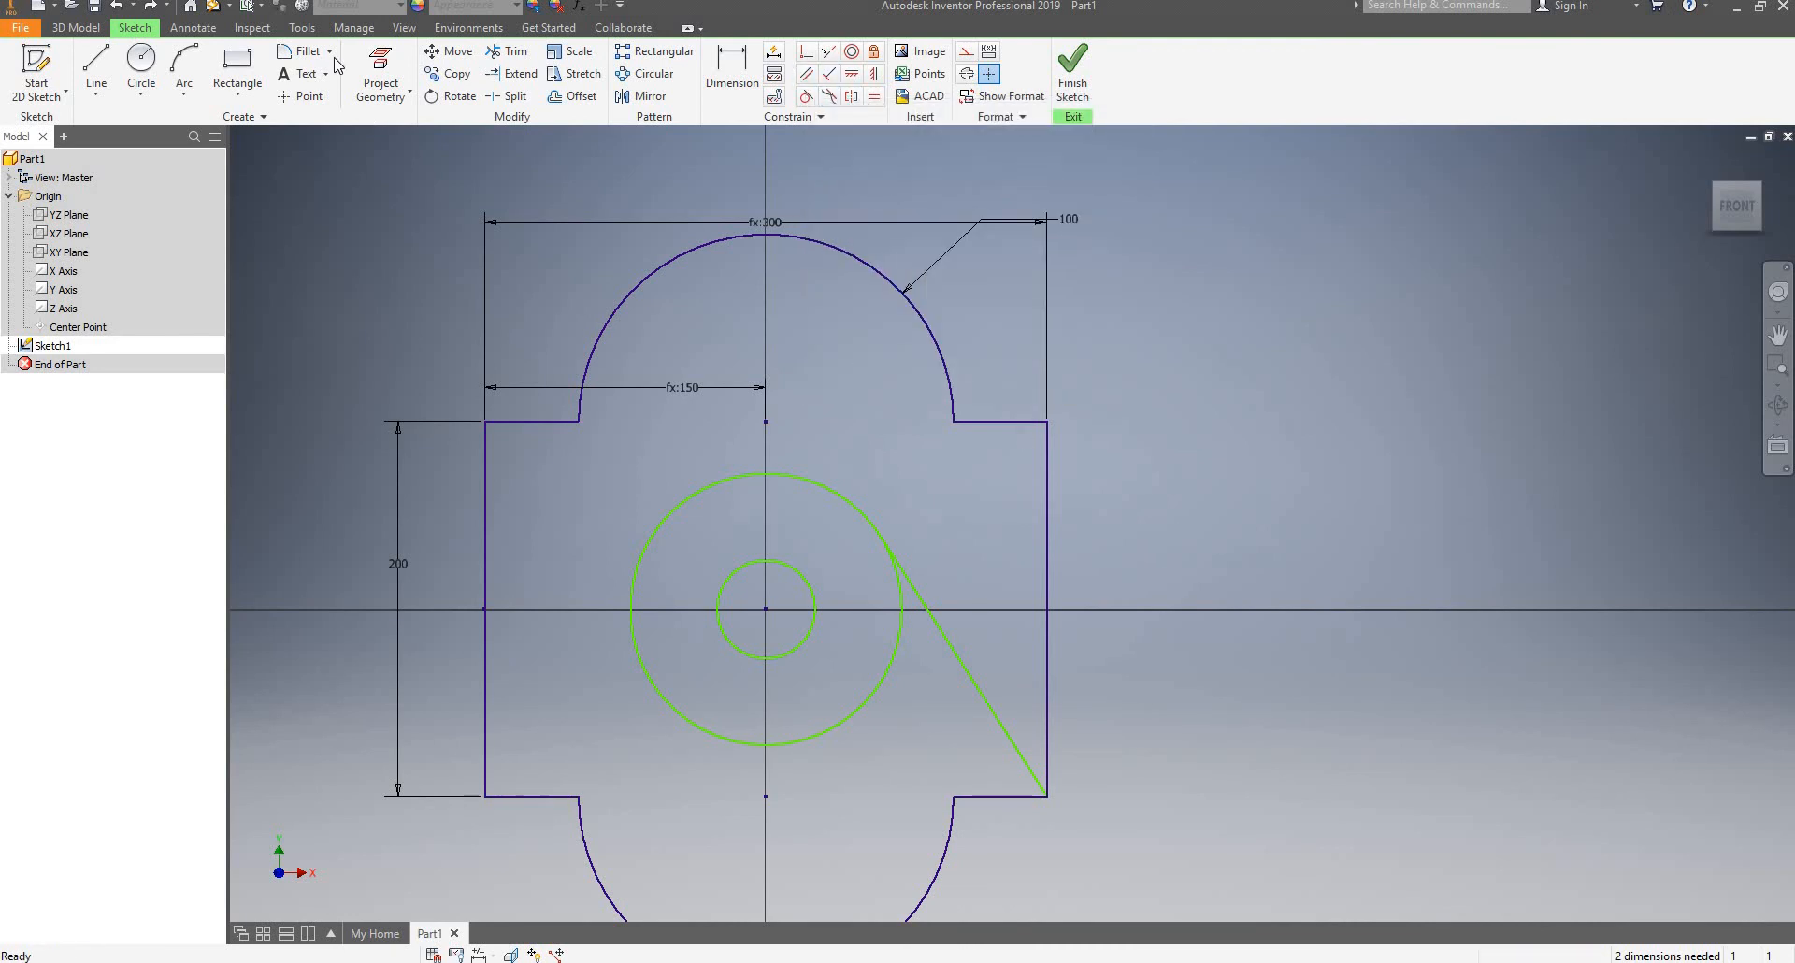
Draw a separate slanted line in the empty area to the right of the outline
{"action": "left_click", "coordinate": [96, 70]}
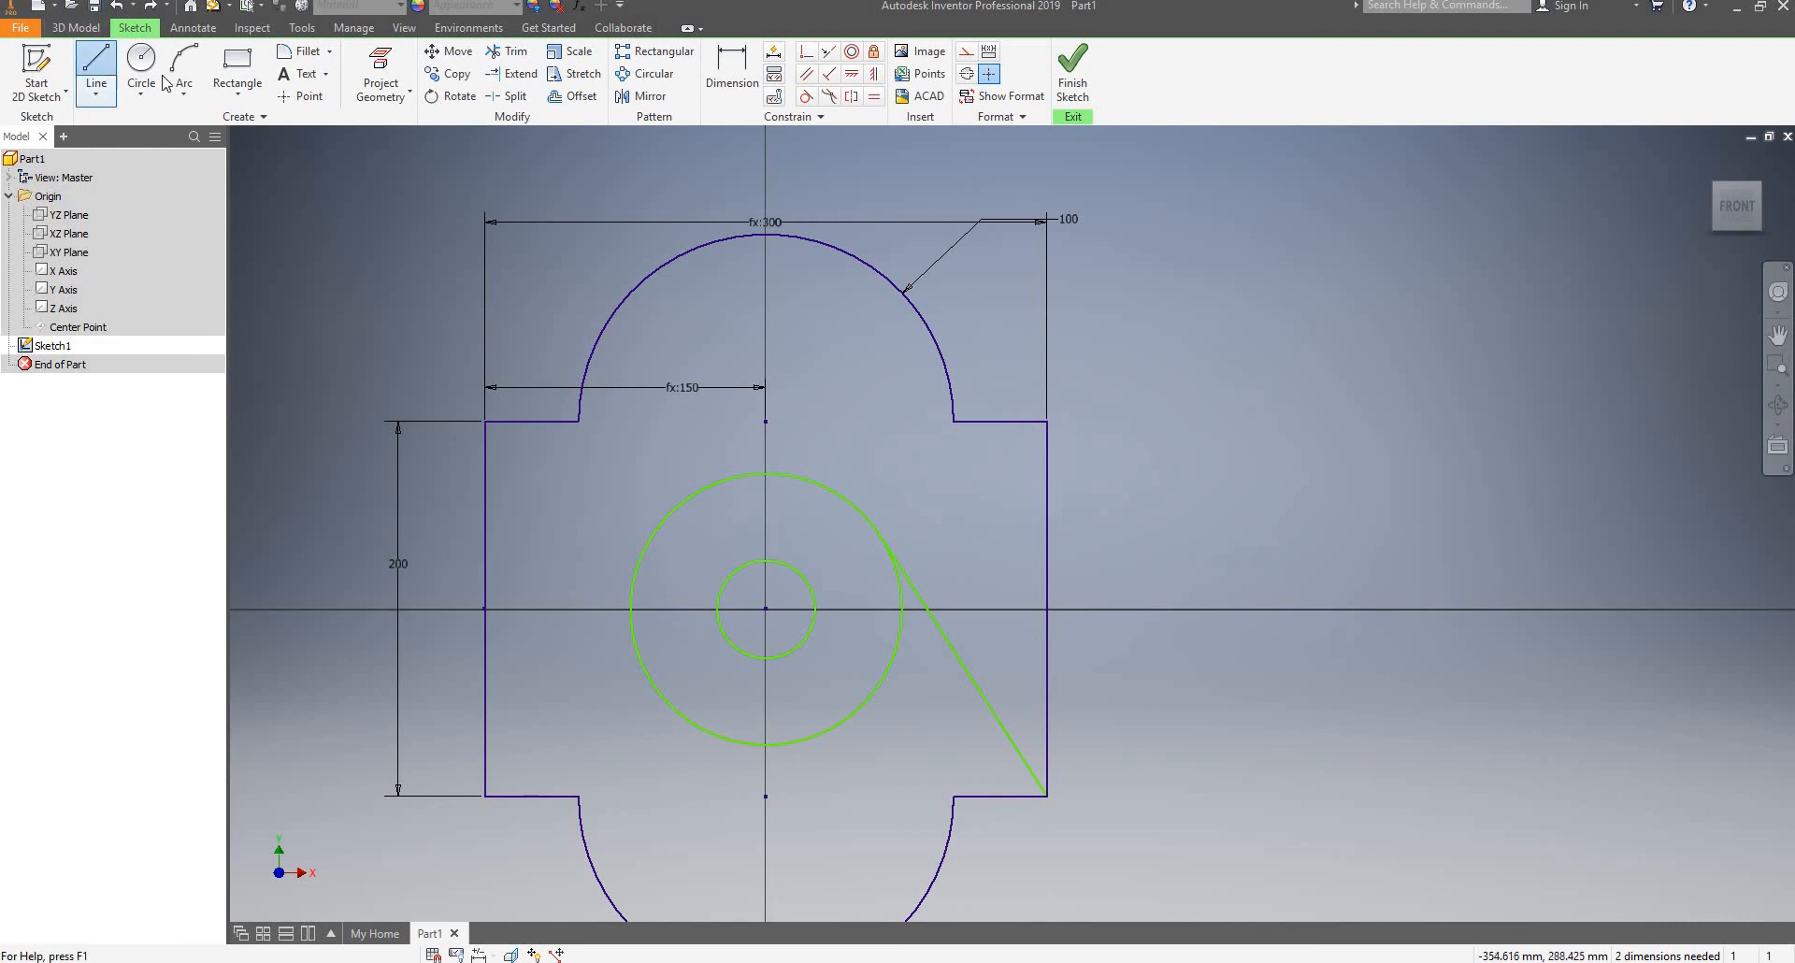
{"action": "left_click", "coordinate": [1291, 742]}
{"action": "left_click", "coordinate": [1233, 516]}
{"action": "key", "text": "Escape"}
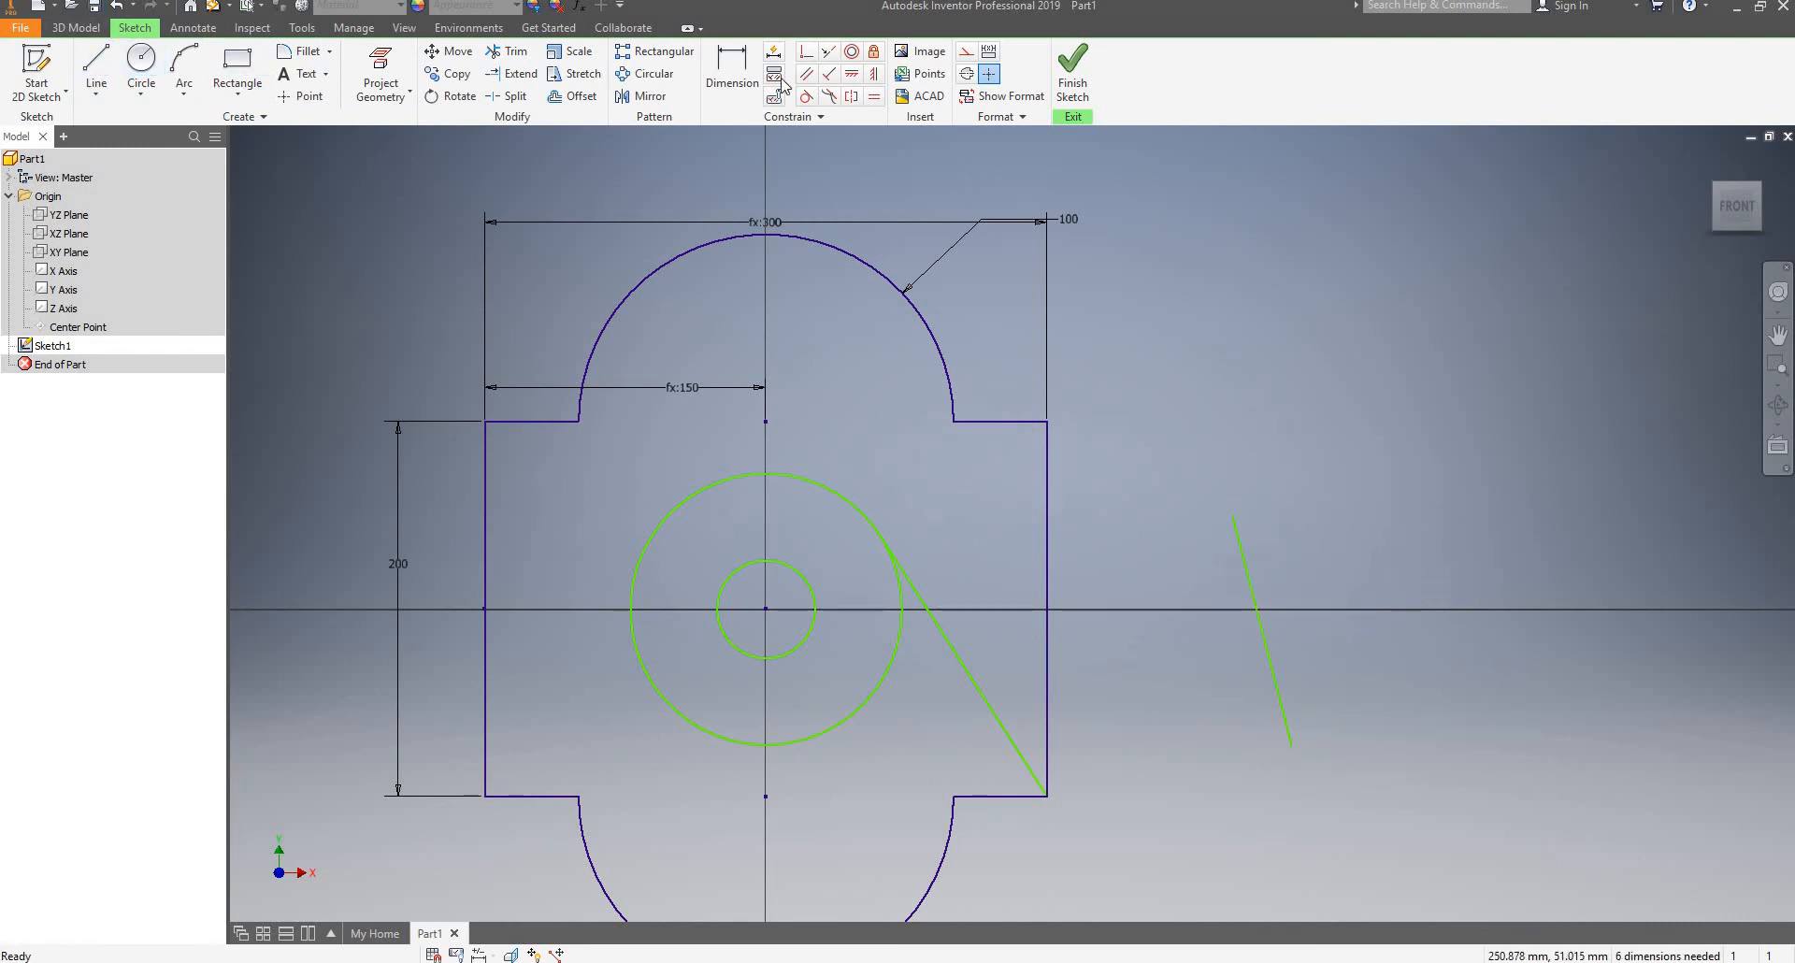
Make the separate line parallel to the slanted line that is tangent to the outer circle
{"action": "left_click", "coordinate": [806, 73]}
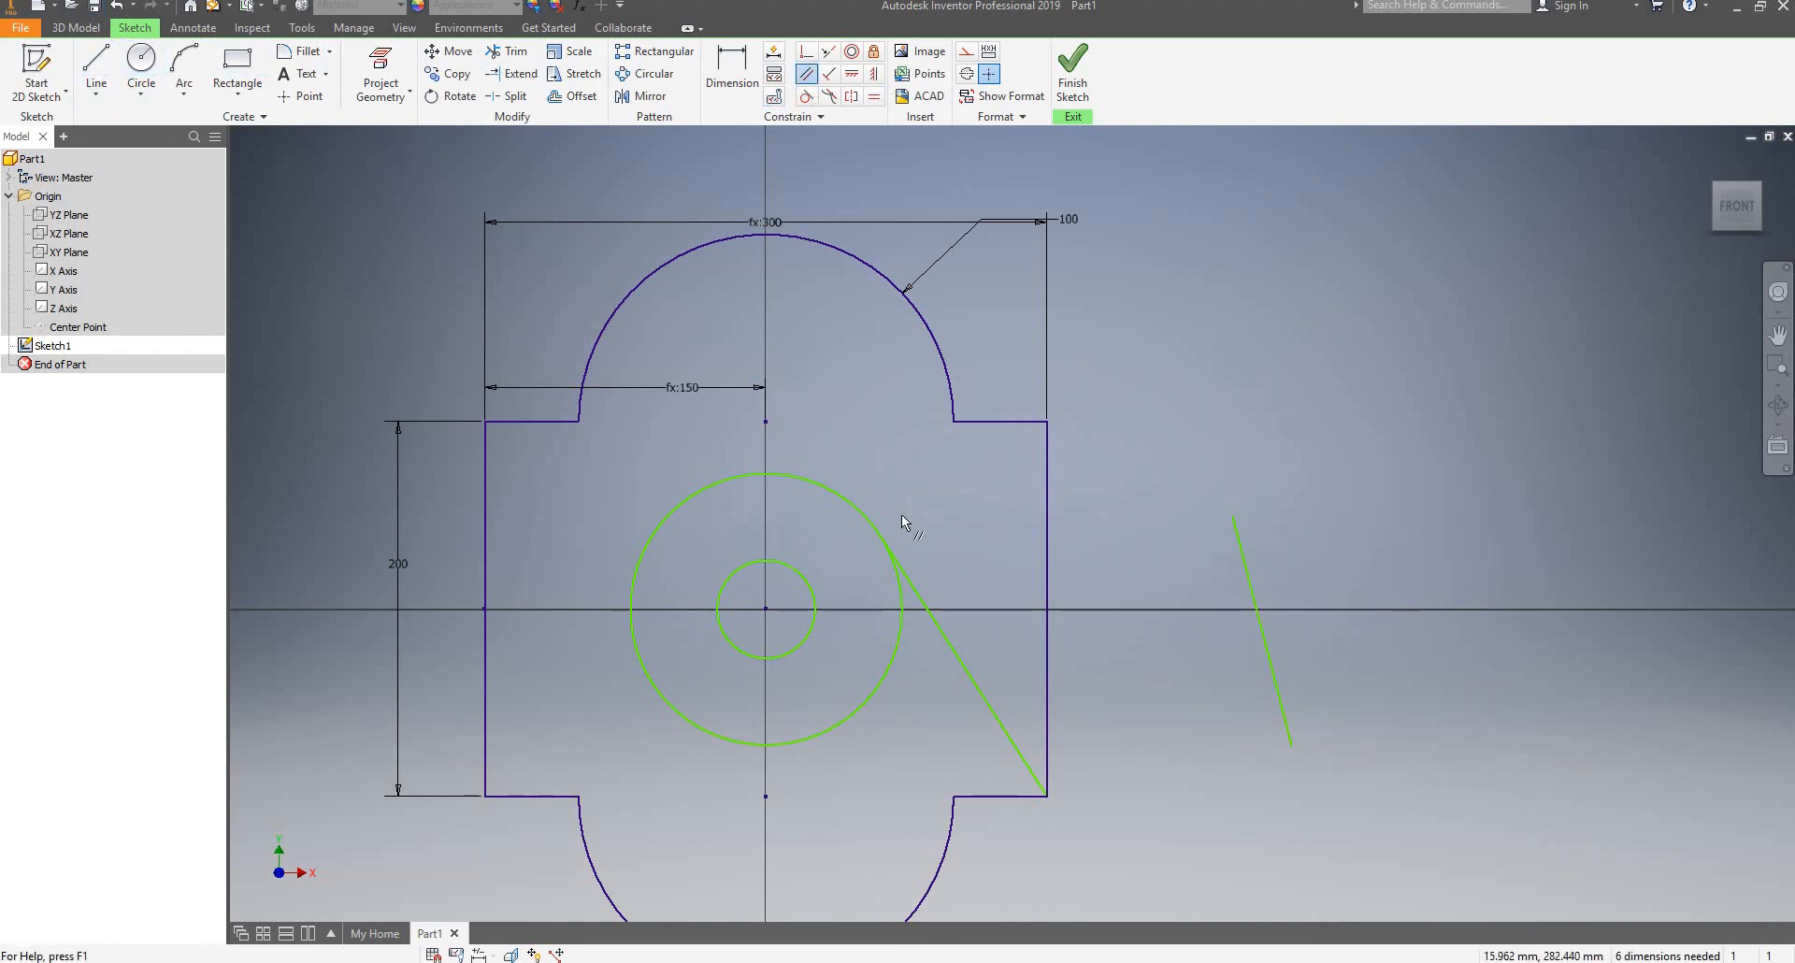
{"action": "left_click", "coordinate": [995, 673]}
{"action": "left_click", "coordinate": [1259, 627]}
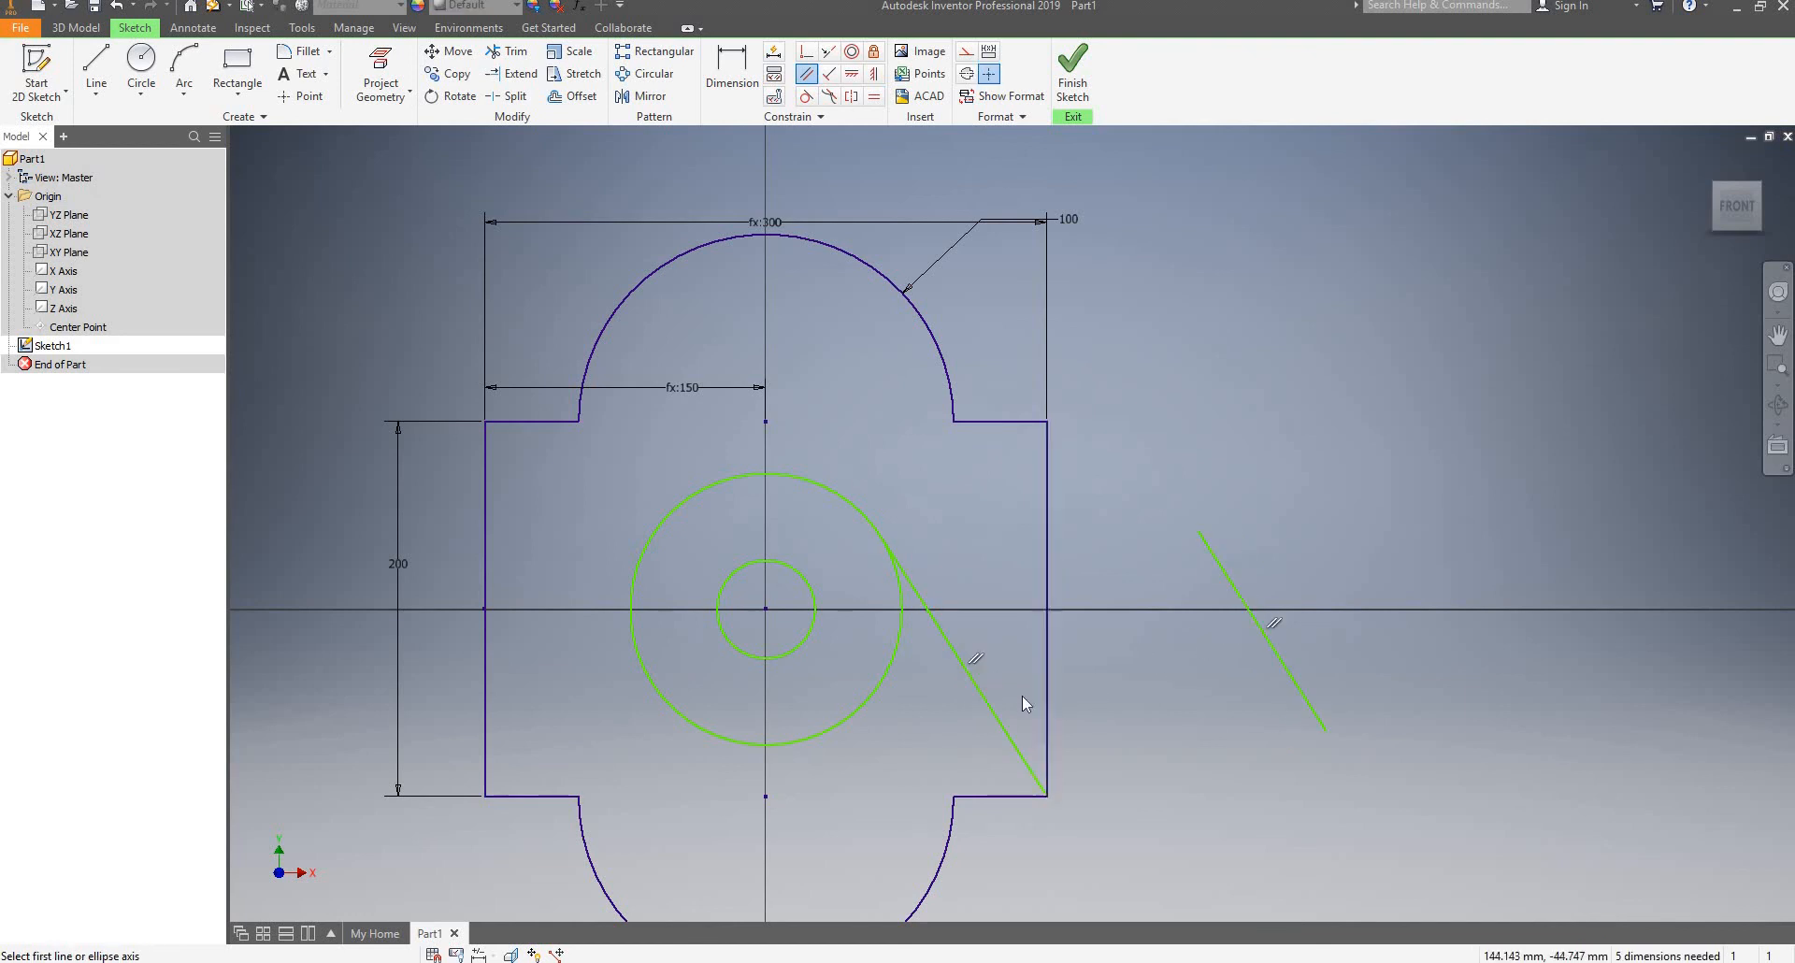
{"action": "key", "text": "Escape"}
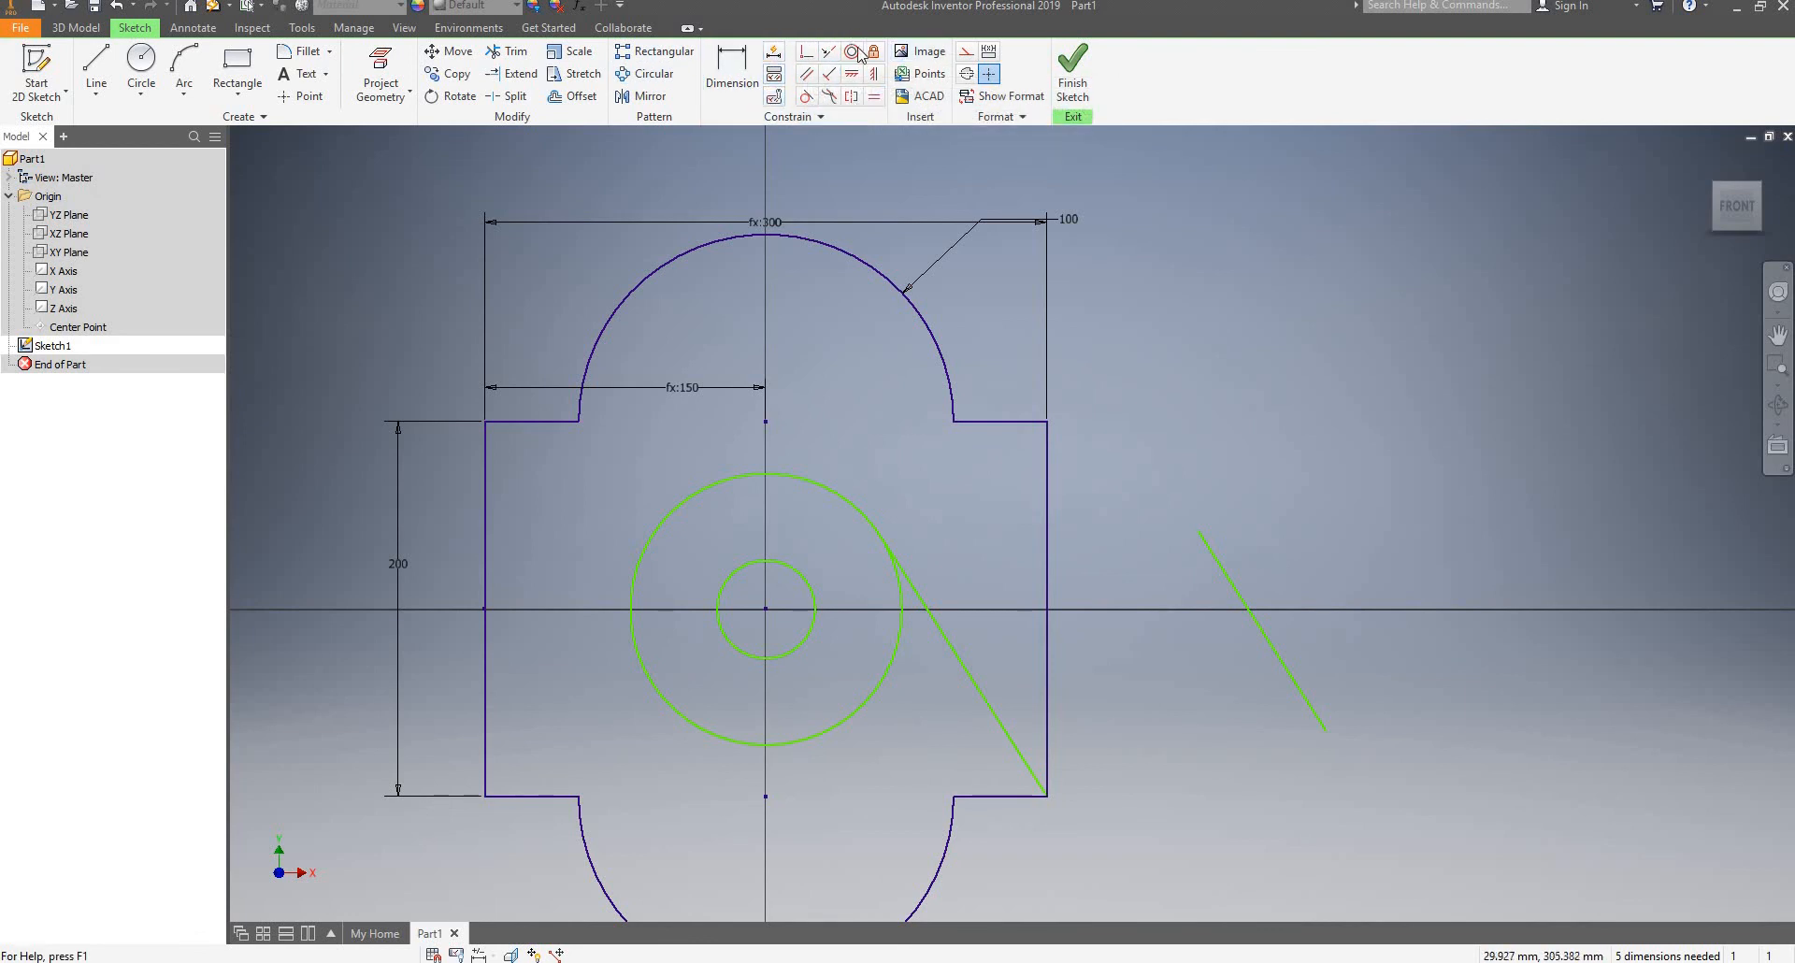
{"action": "key", "text": "d"}
{"action": "key", "text": "Escape"}
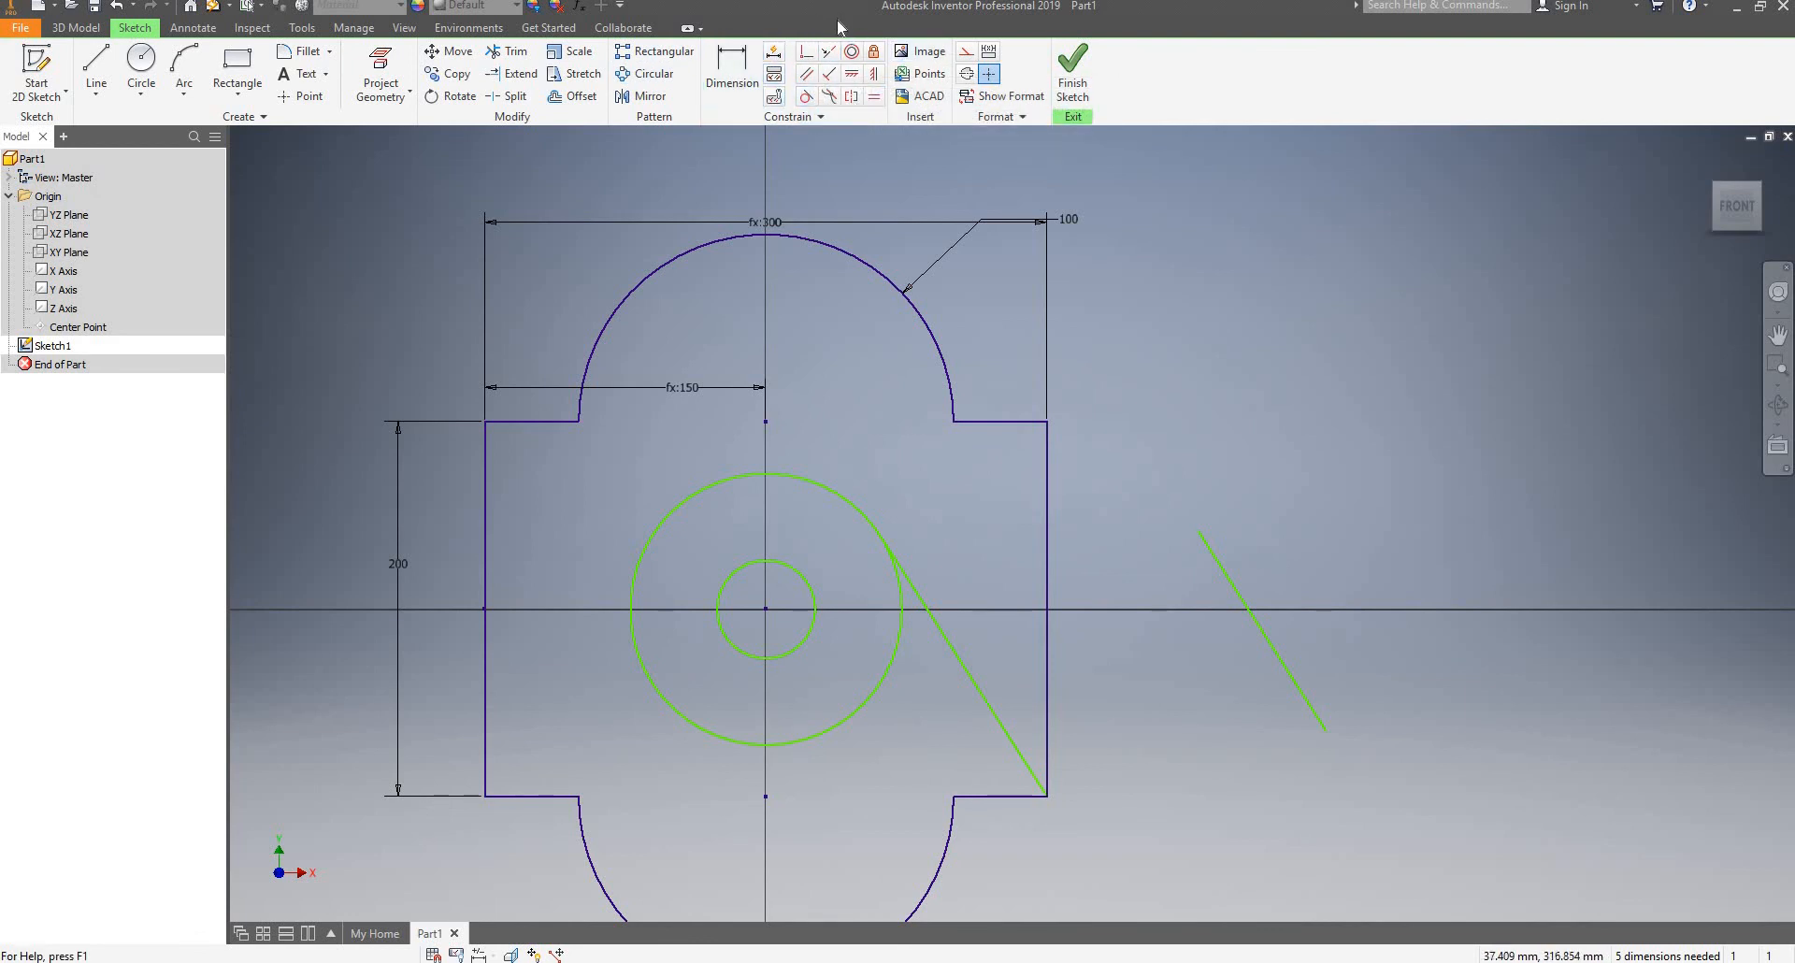
{"action": "left_click", "coordinate": [806, 79]}
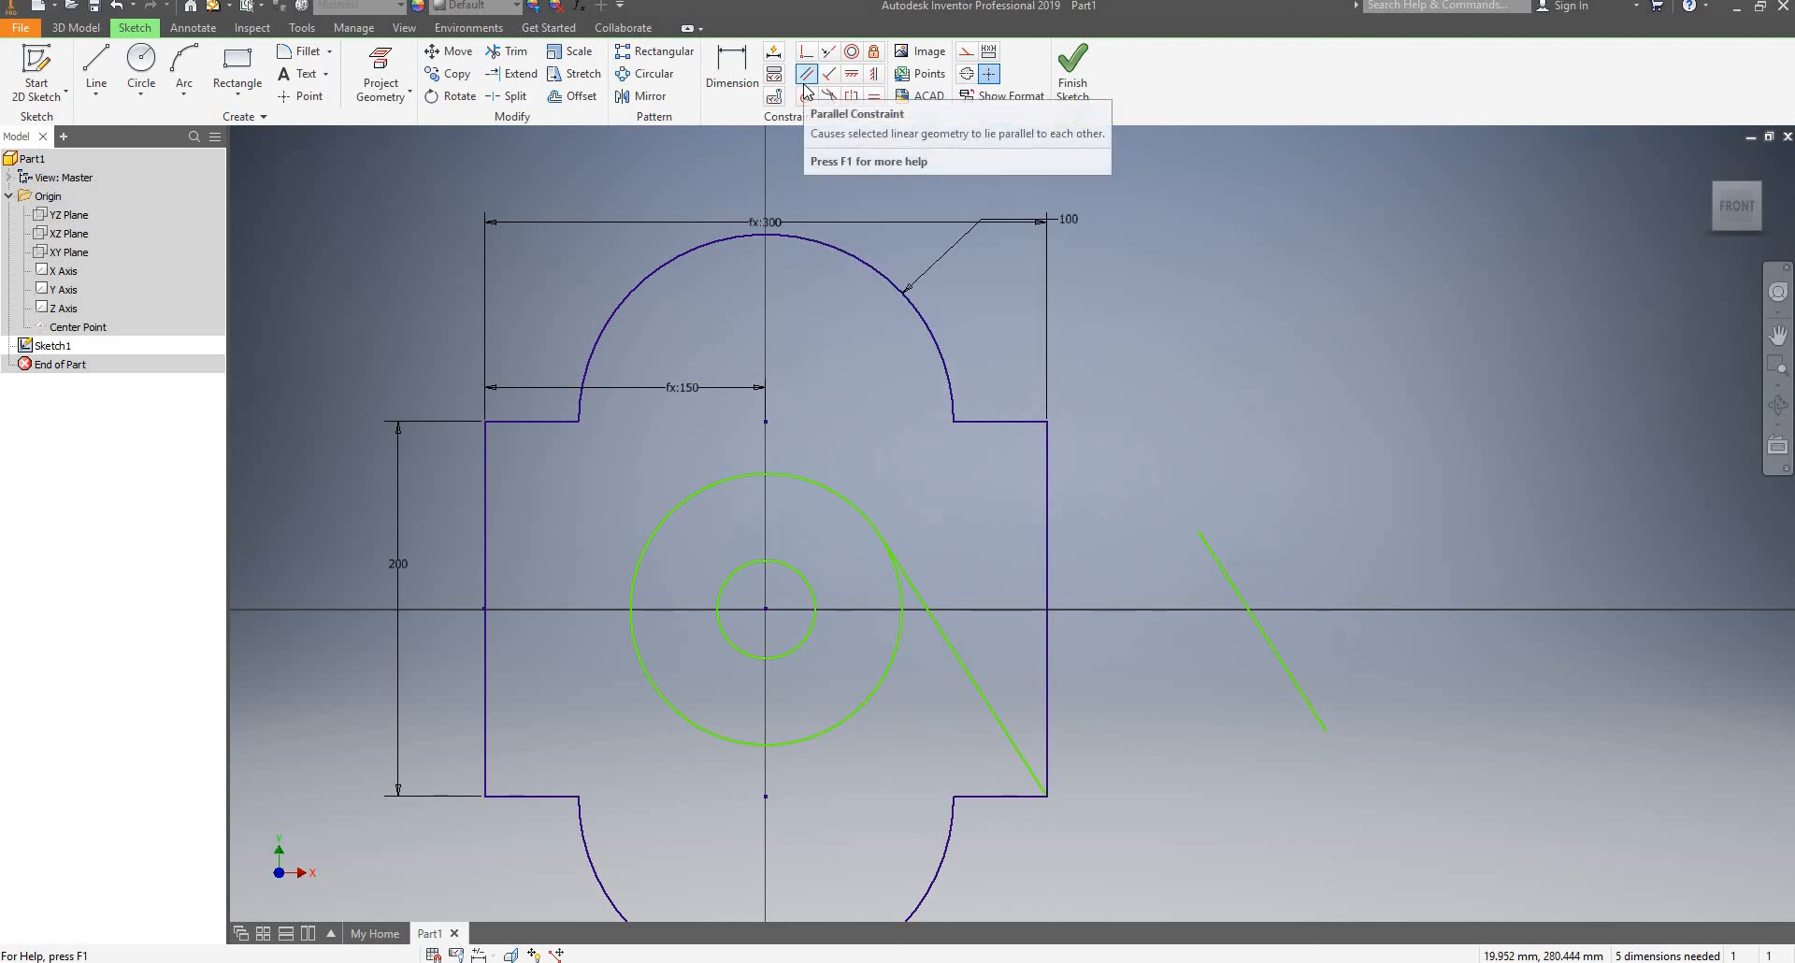
{"action": "left_click", "coordinate": [850, 52]}
{"action": "key", "text": "Escape"}
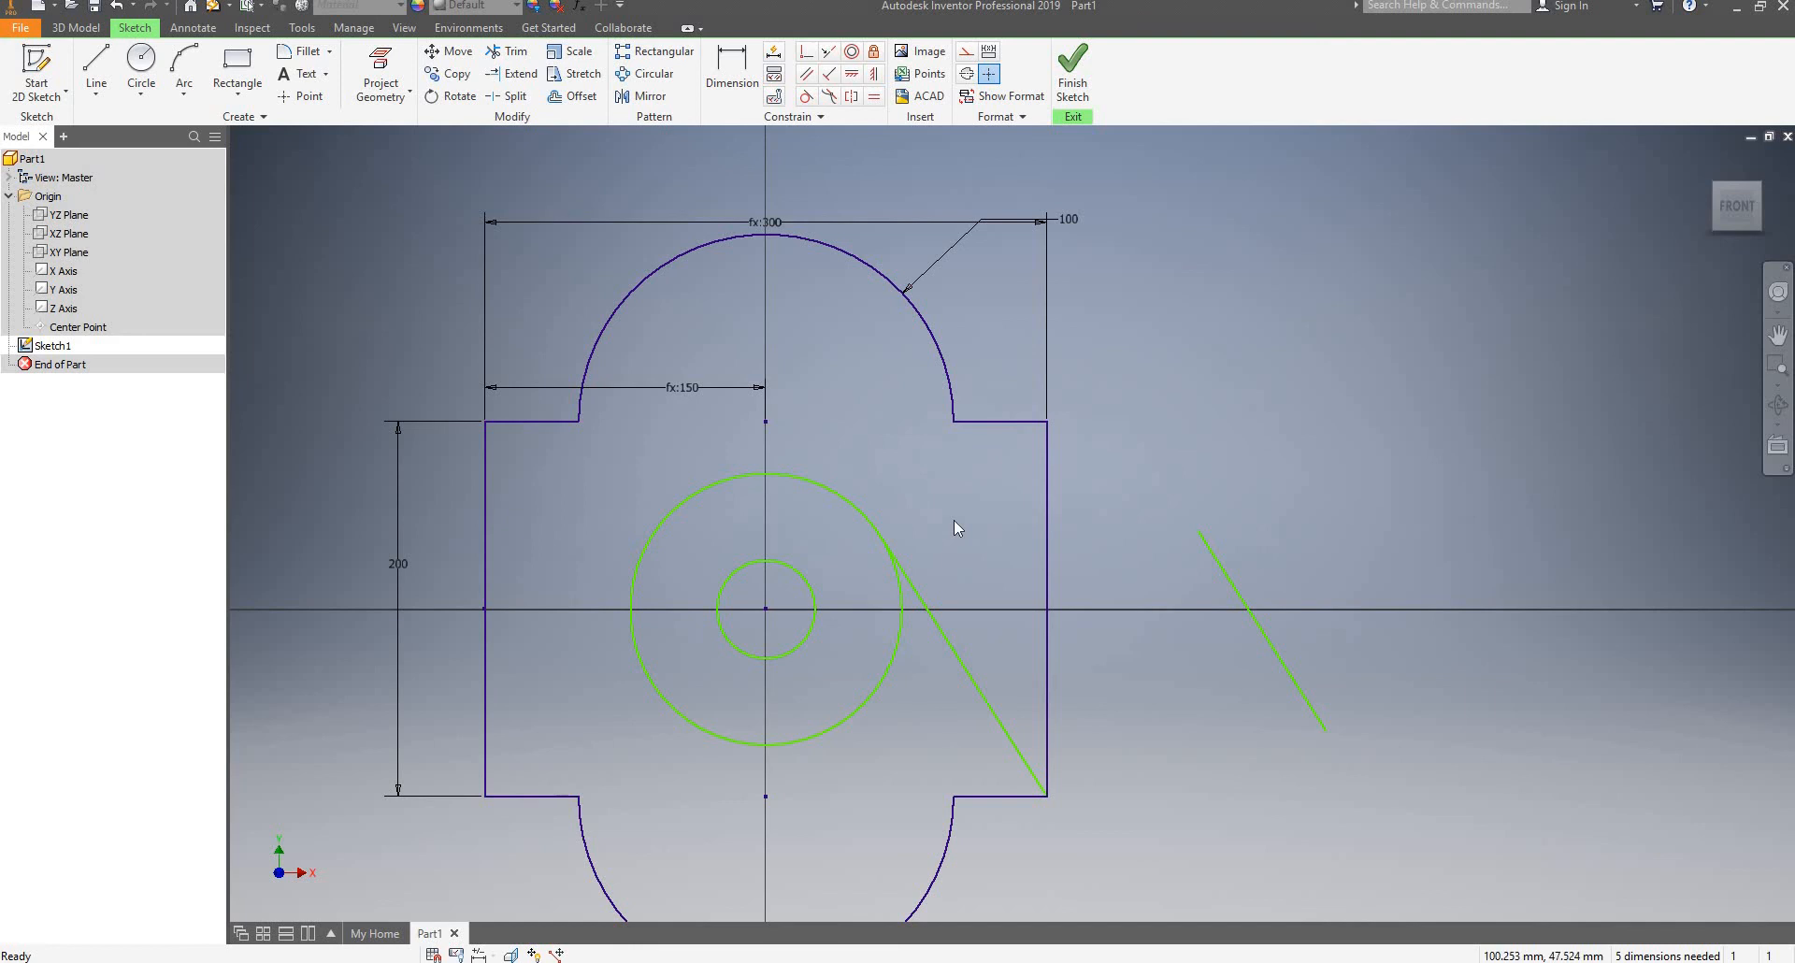
Delete the two concentric circles, the tangent line and the separate slanted line from the sketch
{"action": "left_click_drag", "start_coordinate": [973, 497], "coordinate": [867, 704]}
{"action": "key", "text": "Delete"}
{"action": "left_click_drag", "start_coordinate": [905, 525], "coordinate": [782, 587]}
{"action": "key", "text": "Delete"}
{"action": "left_click_drag", "start_coordinate": [1290, 486], "coordinate": [1182, 731]}
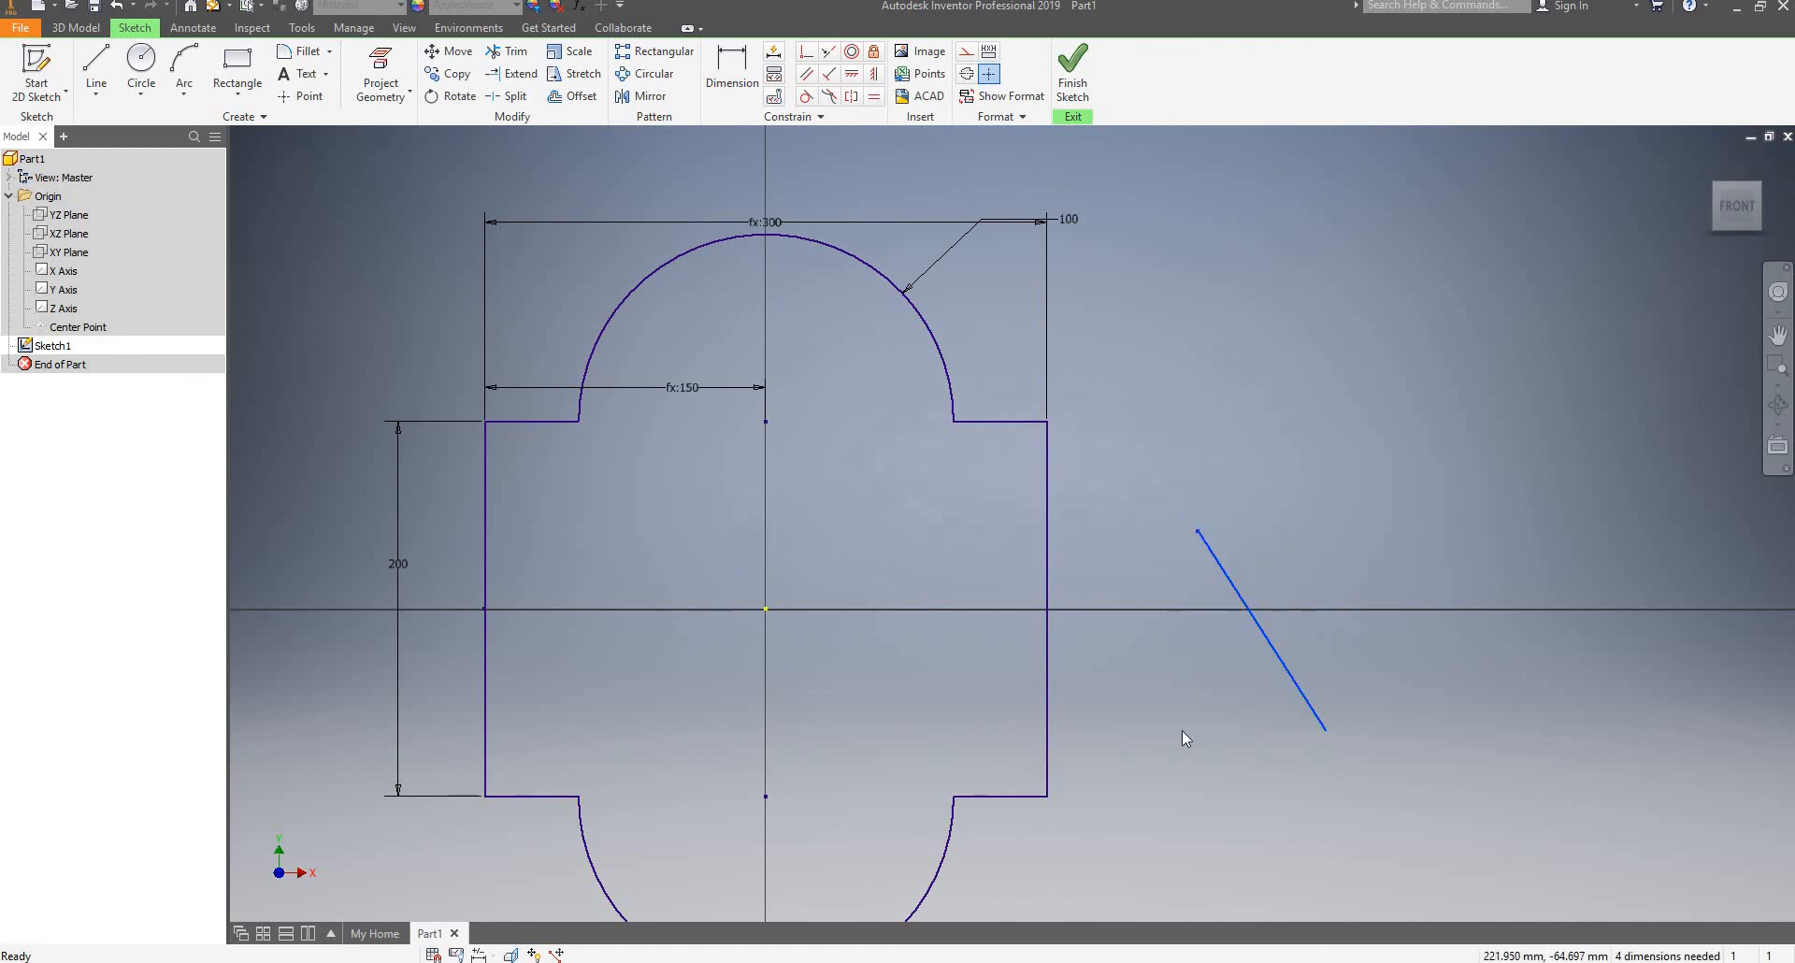
{"action": "key", "text": "Delete"}
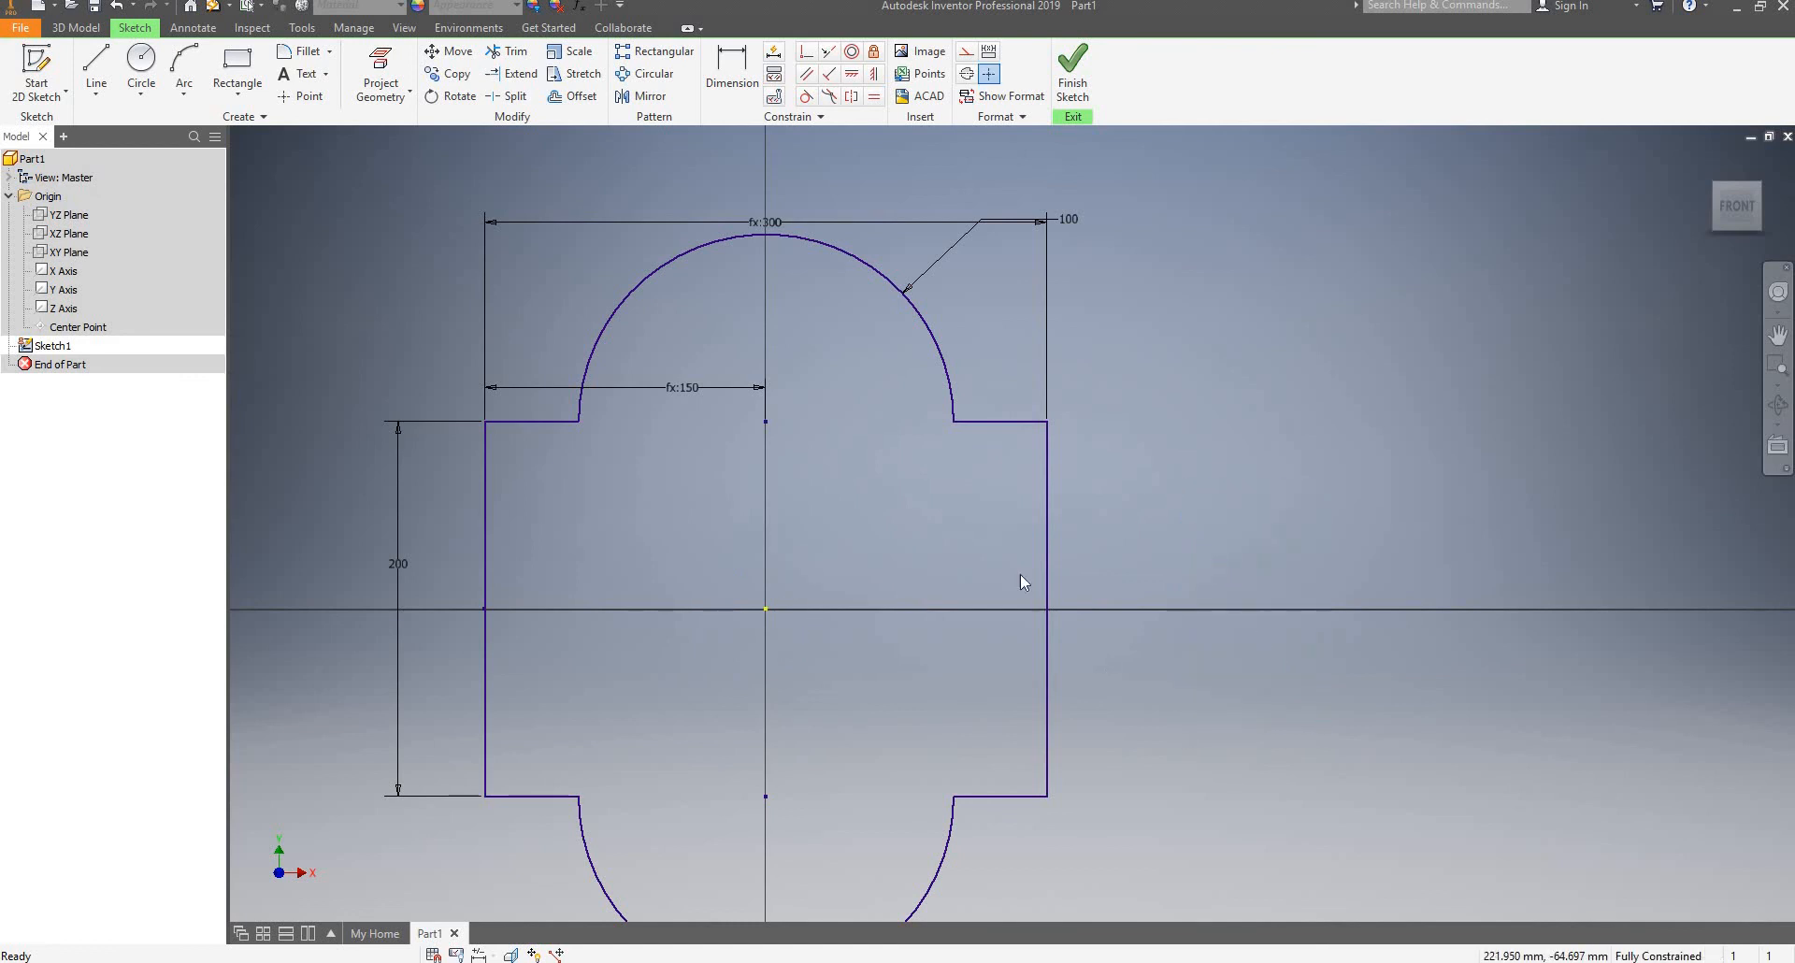
Finish the sketch and extrude the closed profile 200 mm as a solid
{"action": "left_click", "coordinate": [1087, 74]}
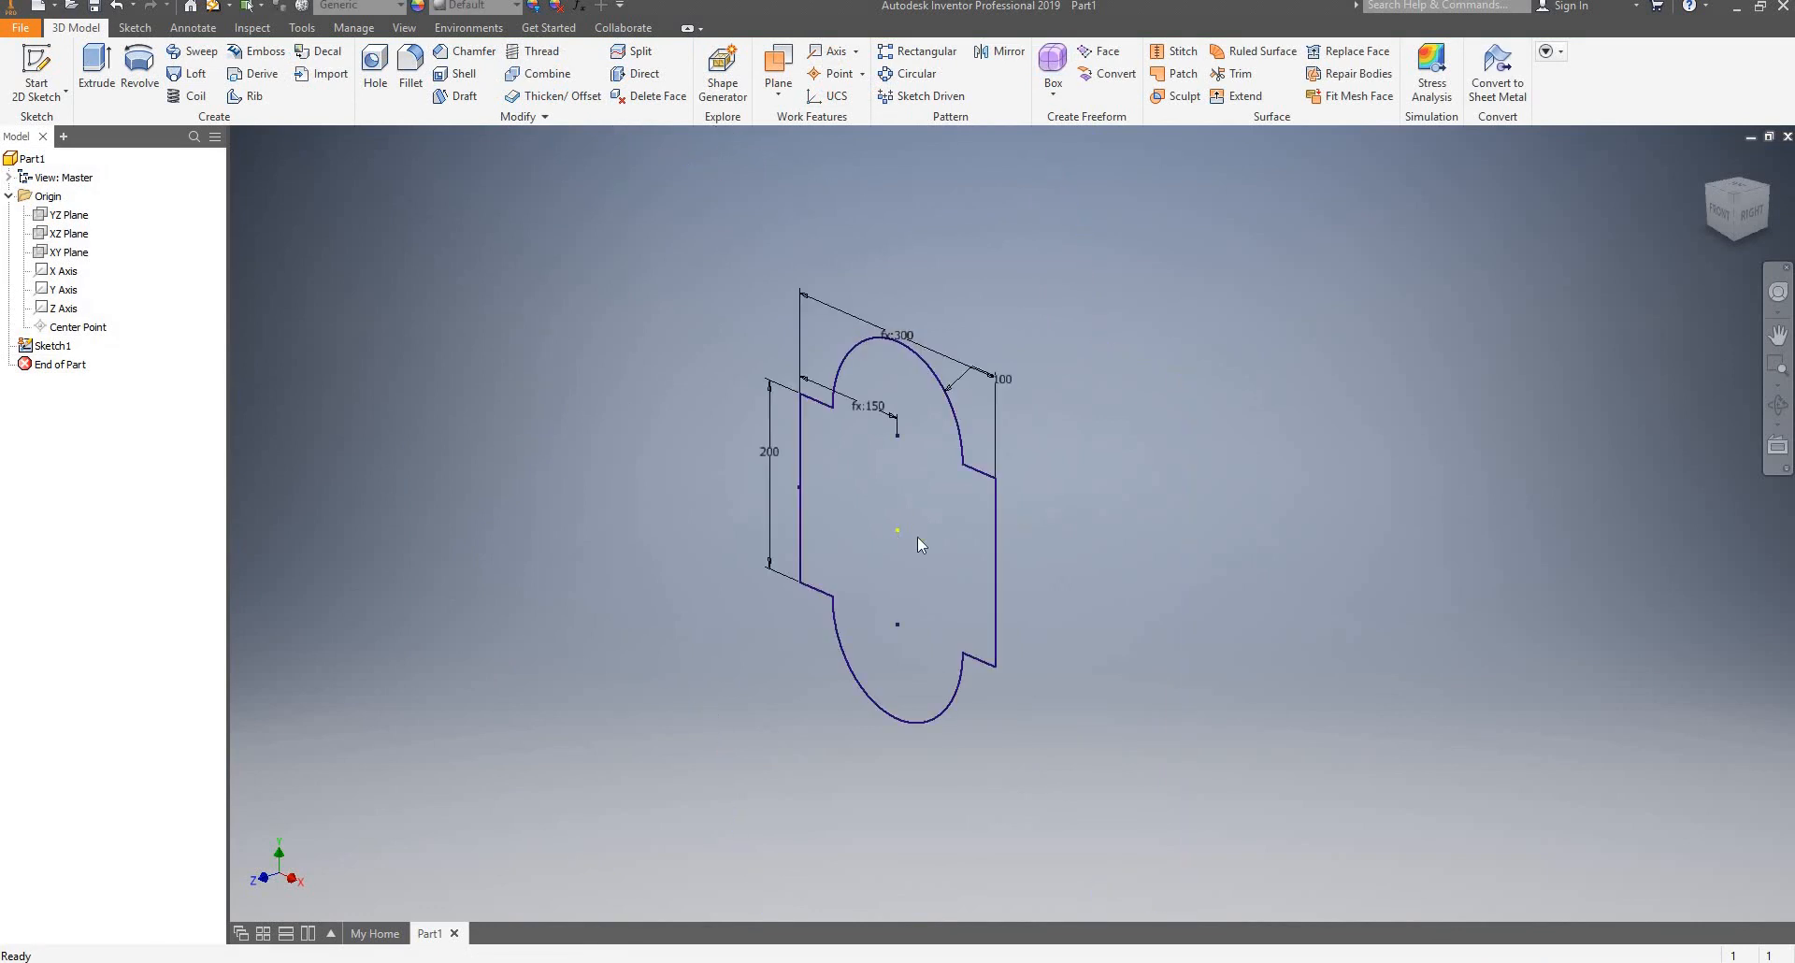
{"action": "mouse_move", "coordinate": [961, 523]}
{"action": "middle_mouse_down", "text": "shift"}
{"action": "mouse_move", "coordinate": [1114, 389]}
{"action": "mouse_move", "coordinate": [1134, 437]}
{"action": "mouse_move", "coordinate": [1042, 440]}
{"action": "mouse_move", "coordinate": [1072, 476]}
{"action": "mouse_move", "coordinate": [1109, 482]}
{"action": "mouse_move", "coordinate": [1089, 488]}
{"action": "middle_mouse_up", "text": "shift"}
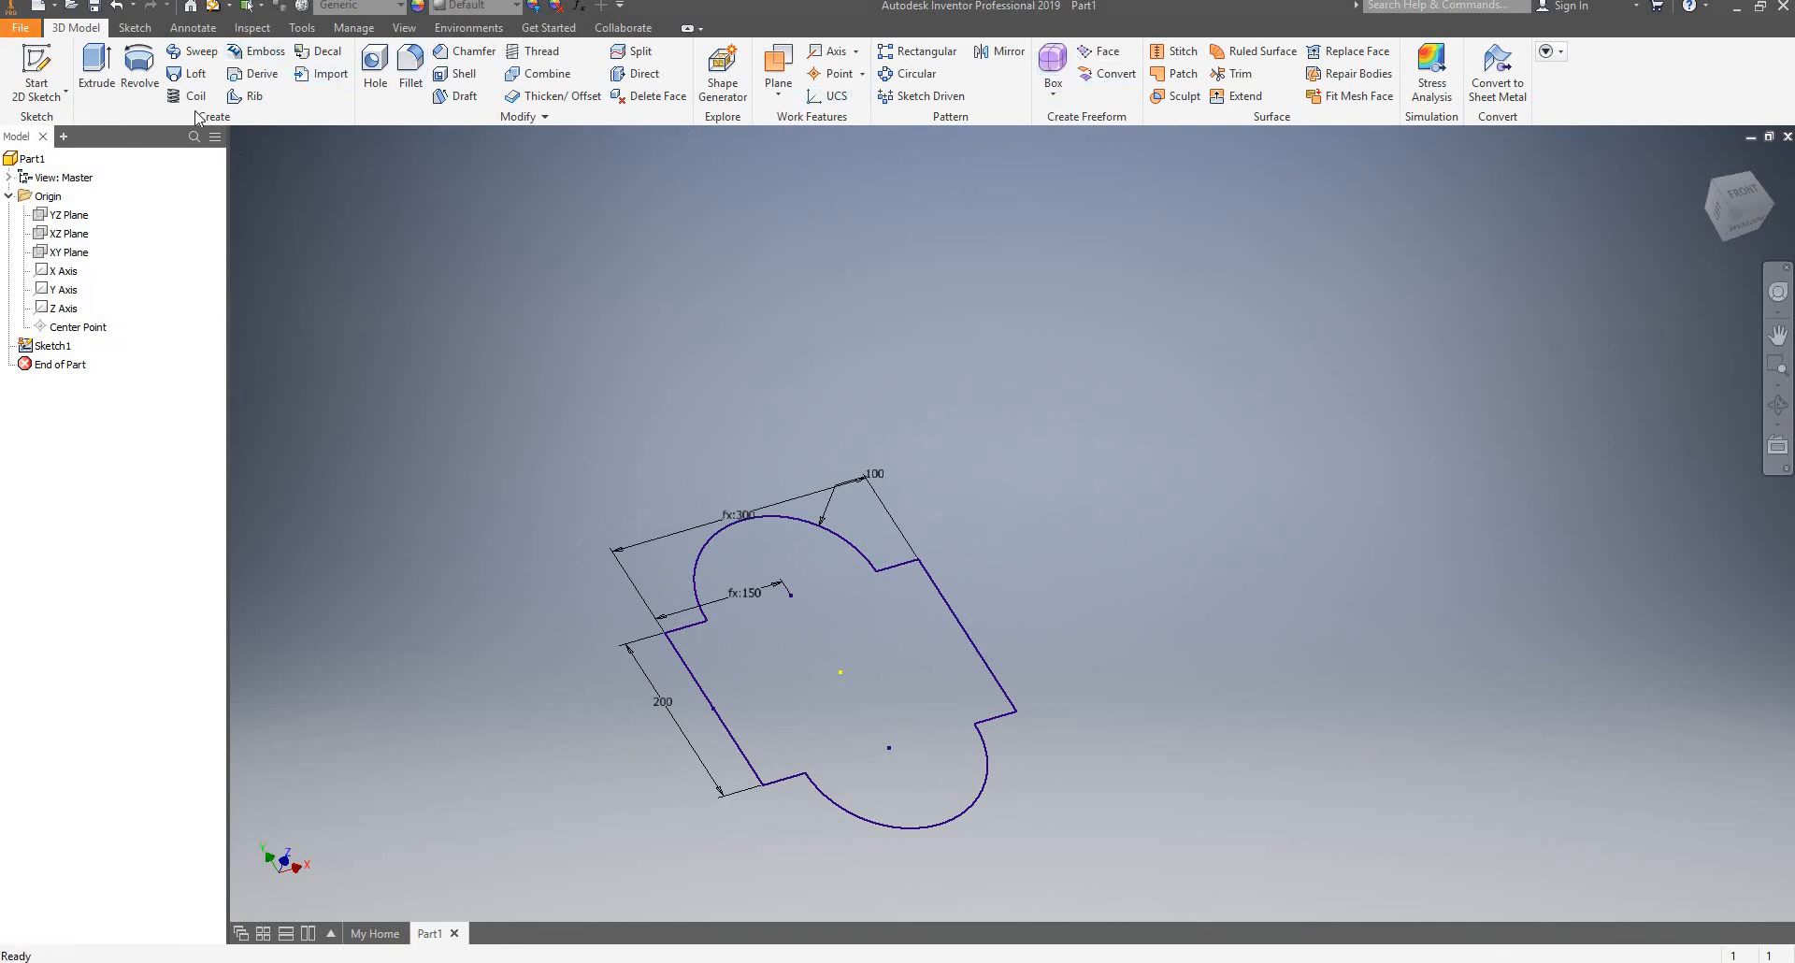
{"action": "left_click", "coordinate": [97, 70]}
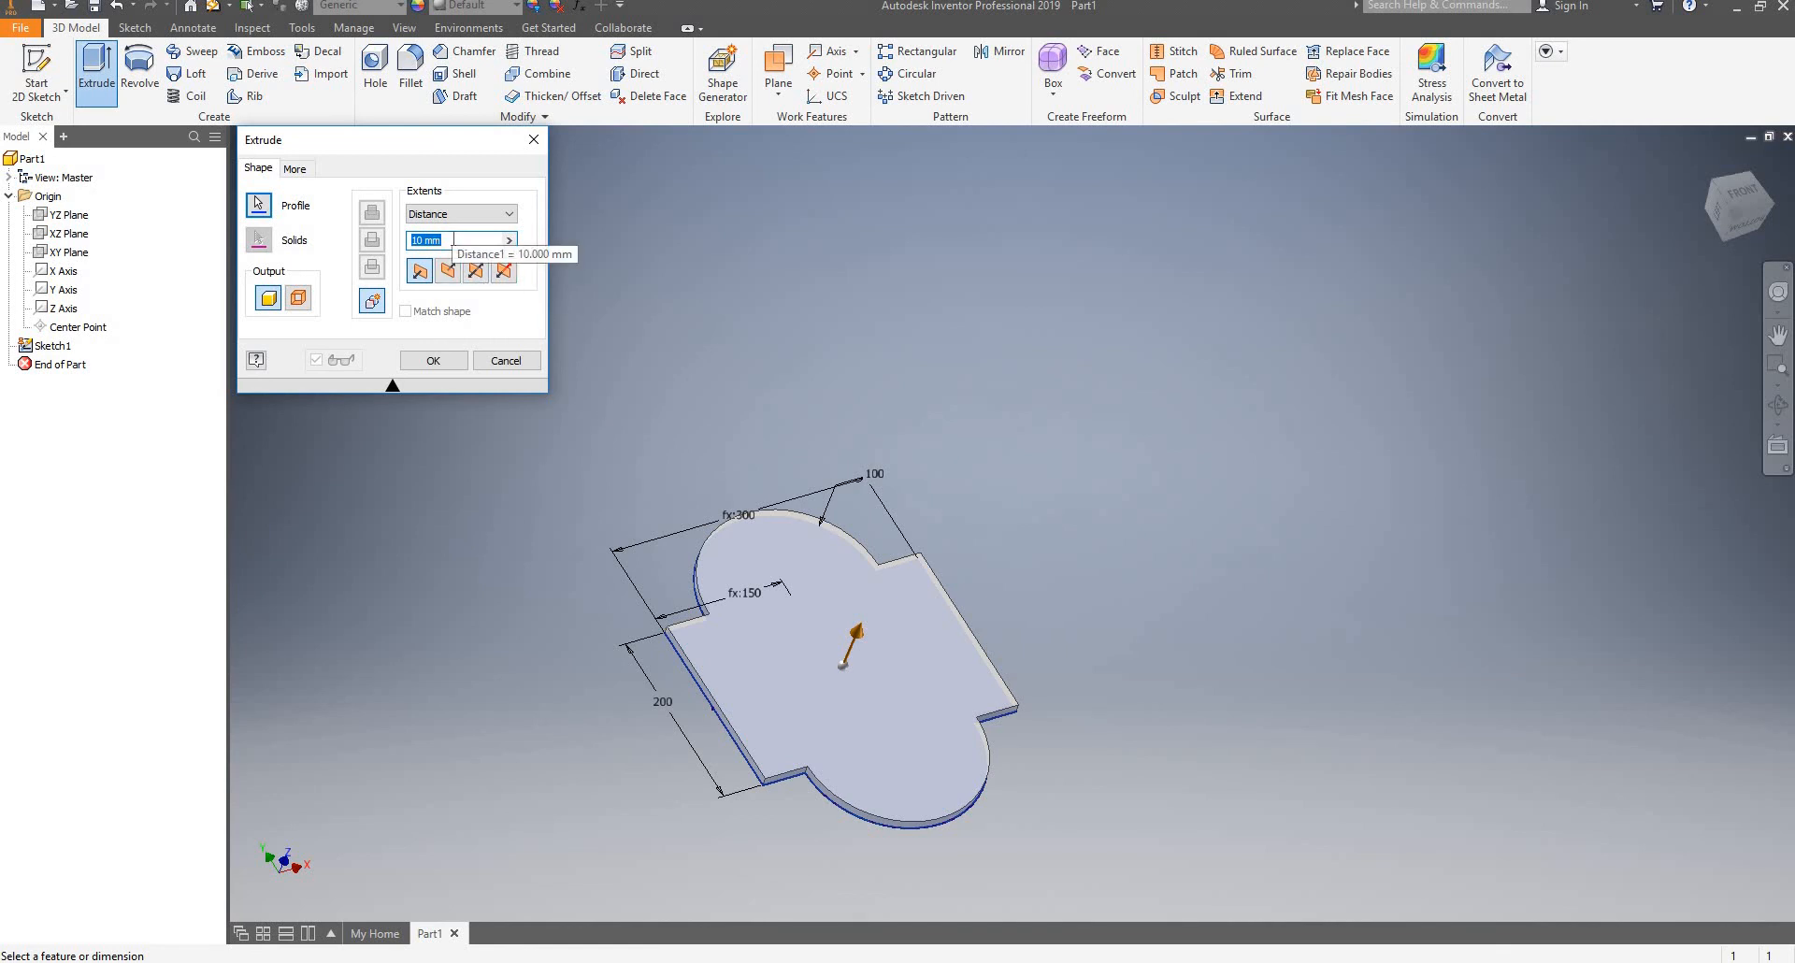
{"action": "type", "text": "200"}
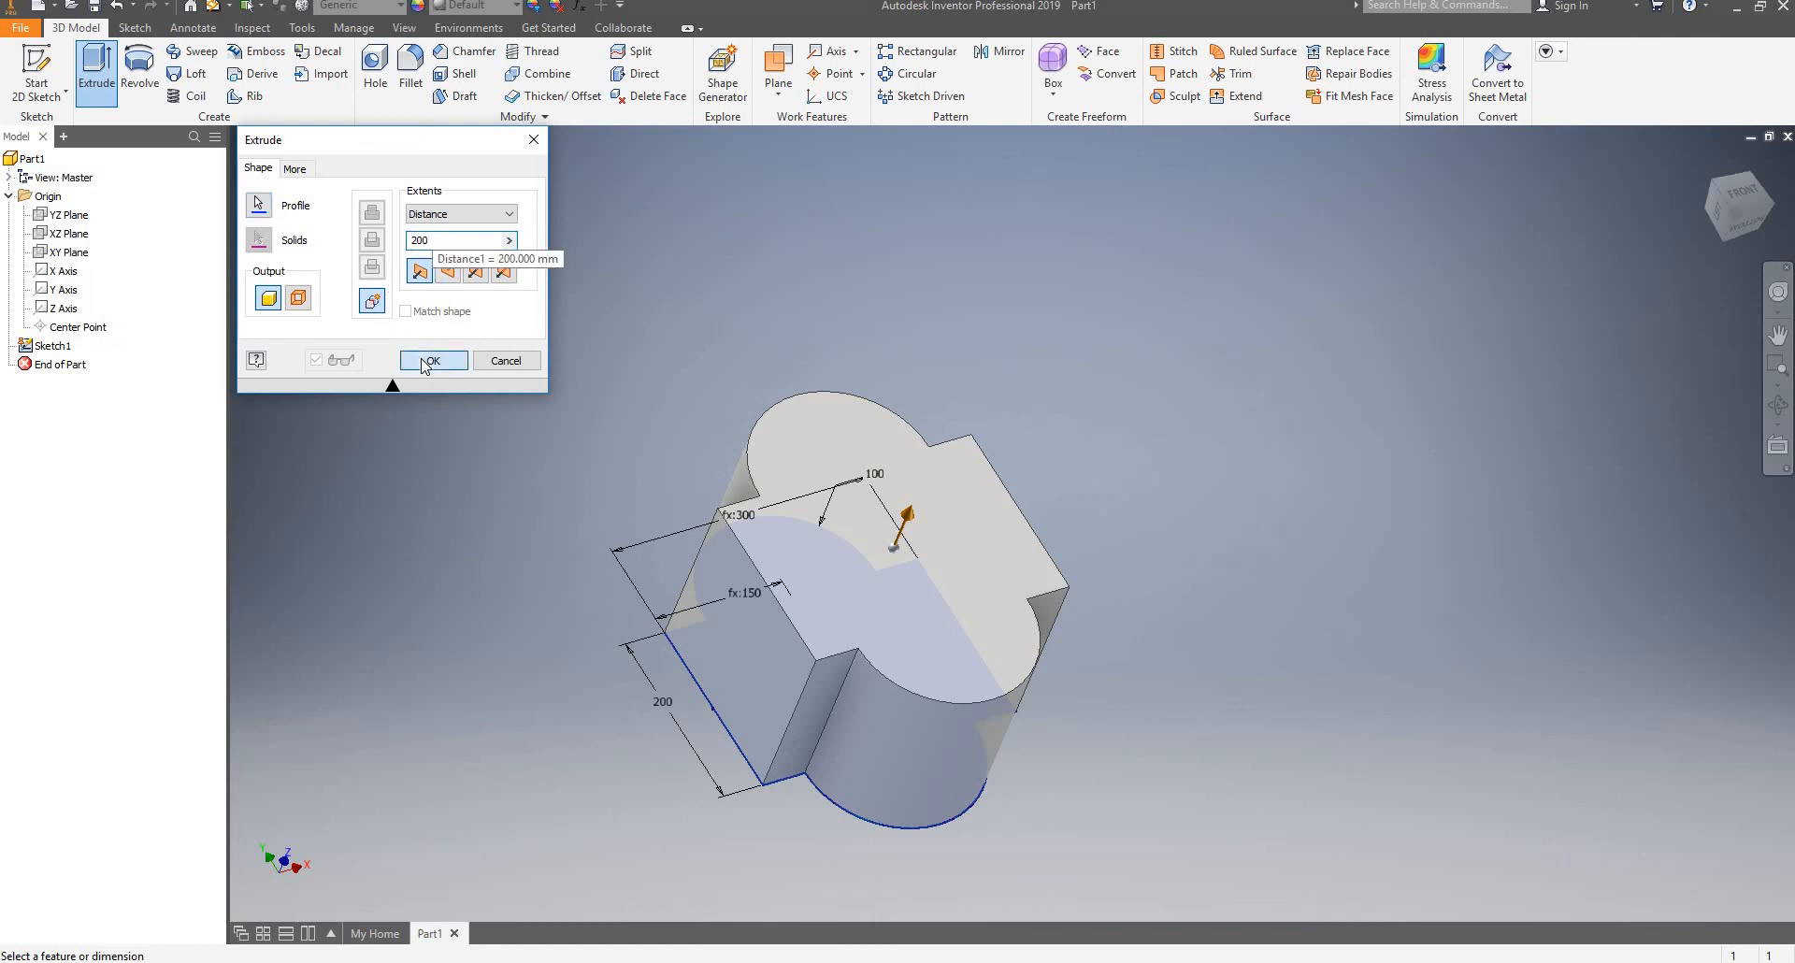
{"action": "left_click", "coordinate": [430, 361]}
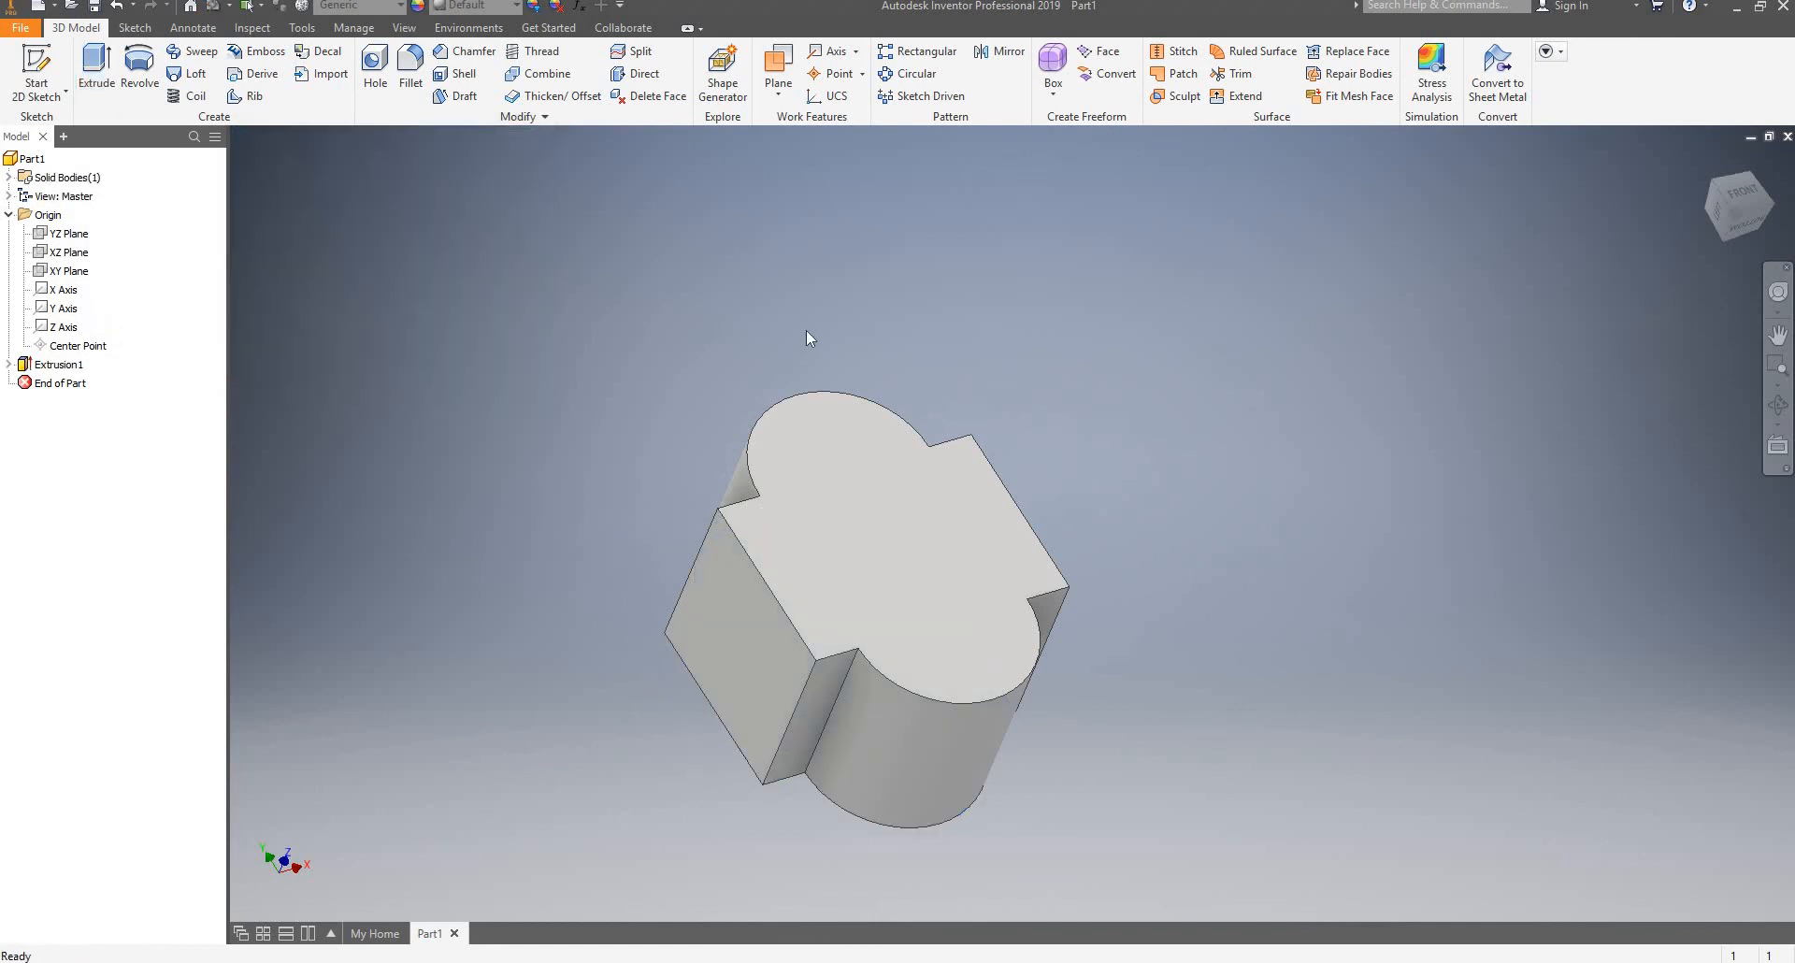
Open the part's parameters and set the model parameter d0 to 500 mm
{"action": "left_click", "coordinate": [574, 14]}
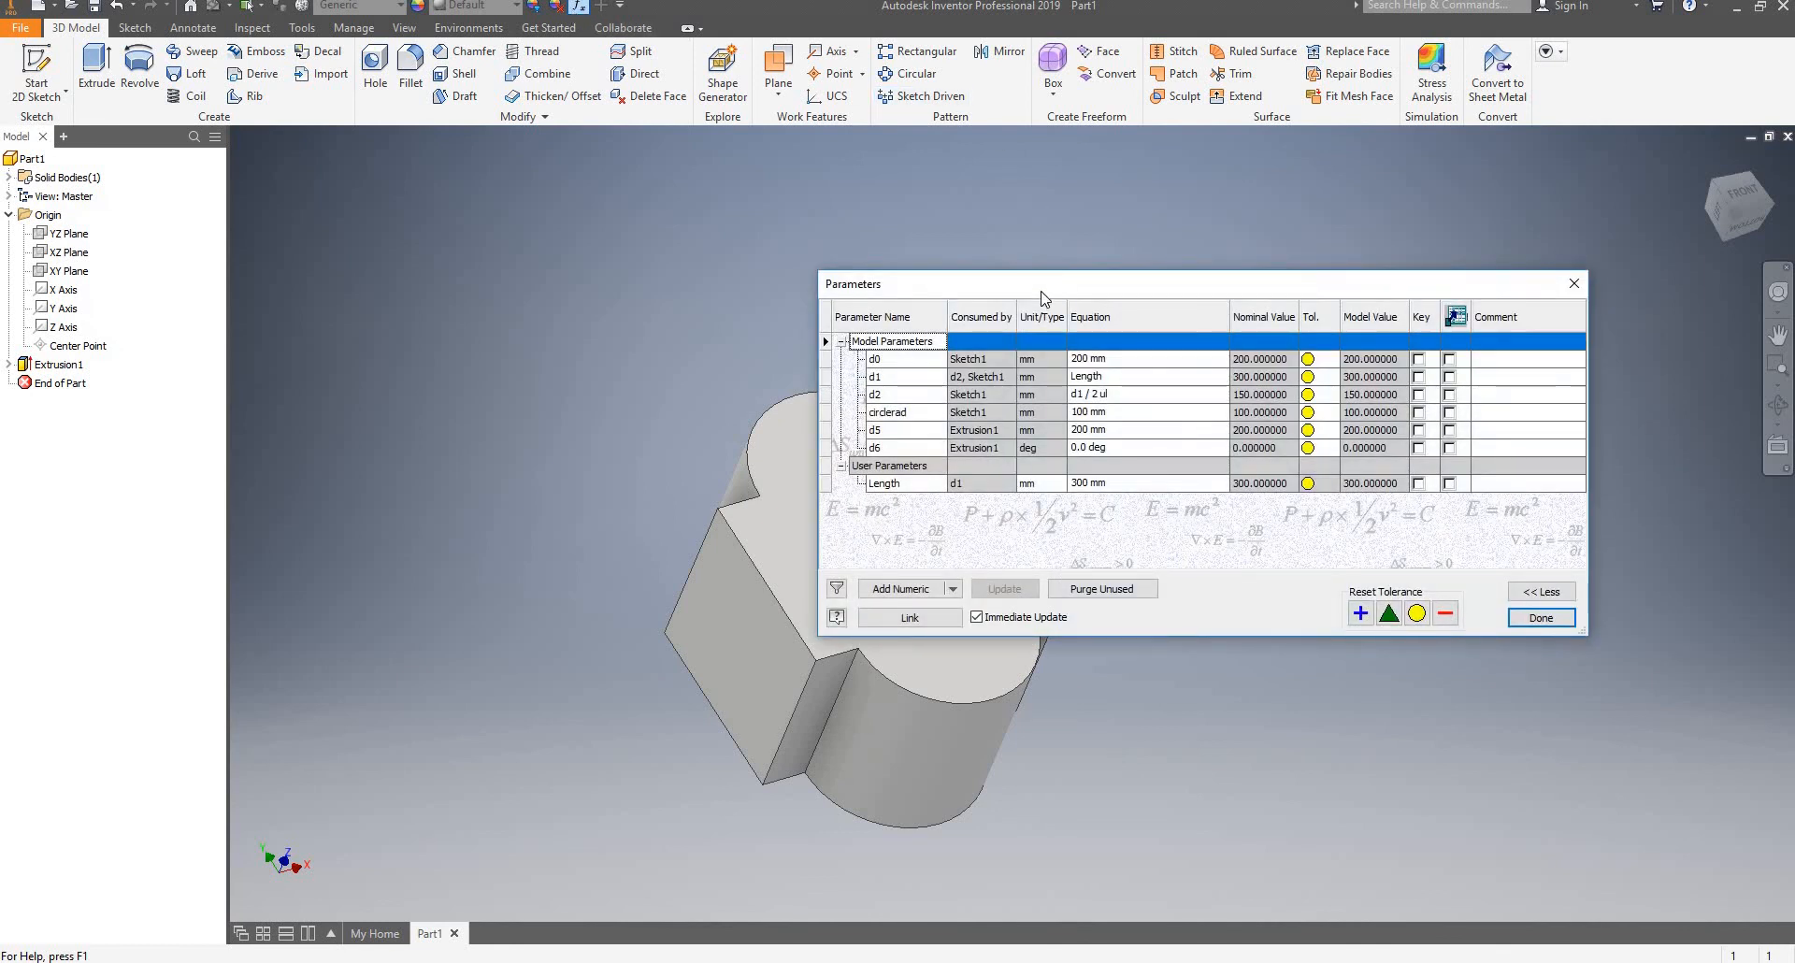
{"action": "left_click_drag", "start_coordinate": [1043, 292], "coordinate": [1199, 120]}
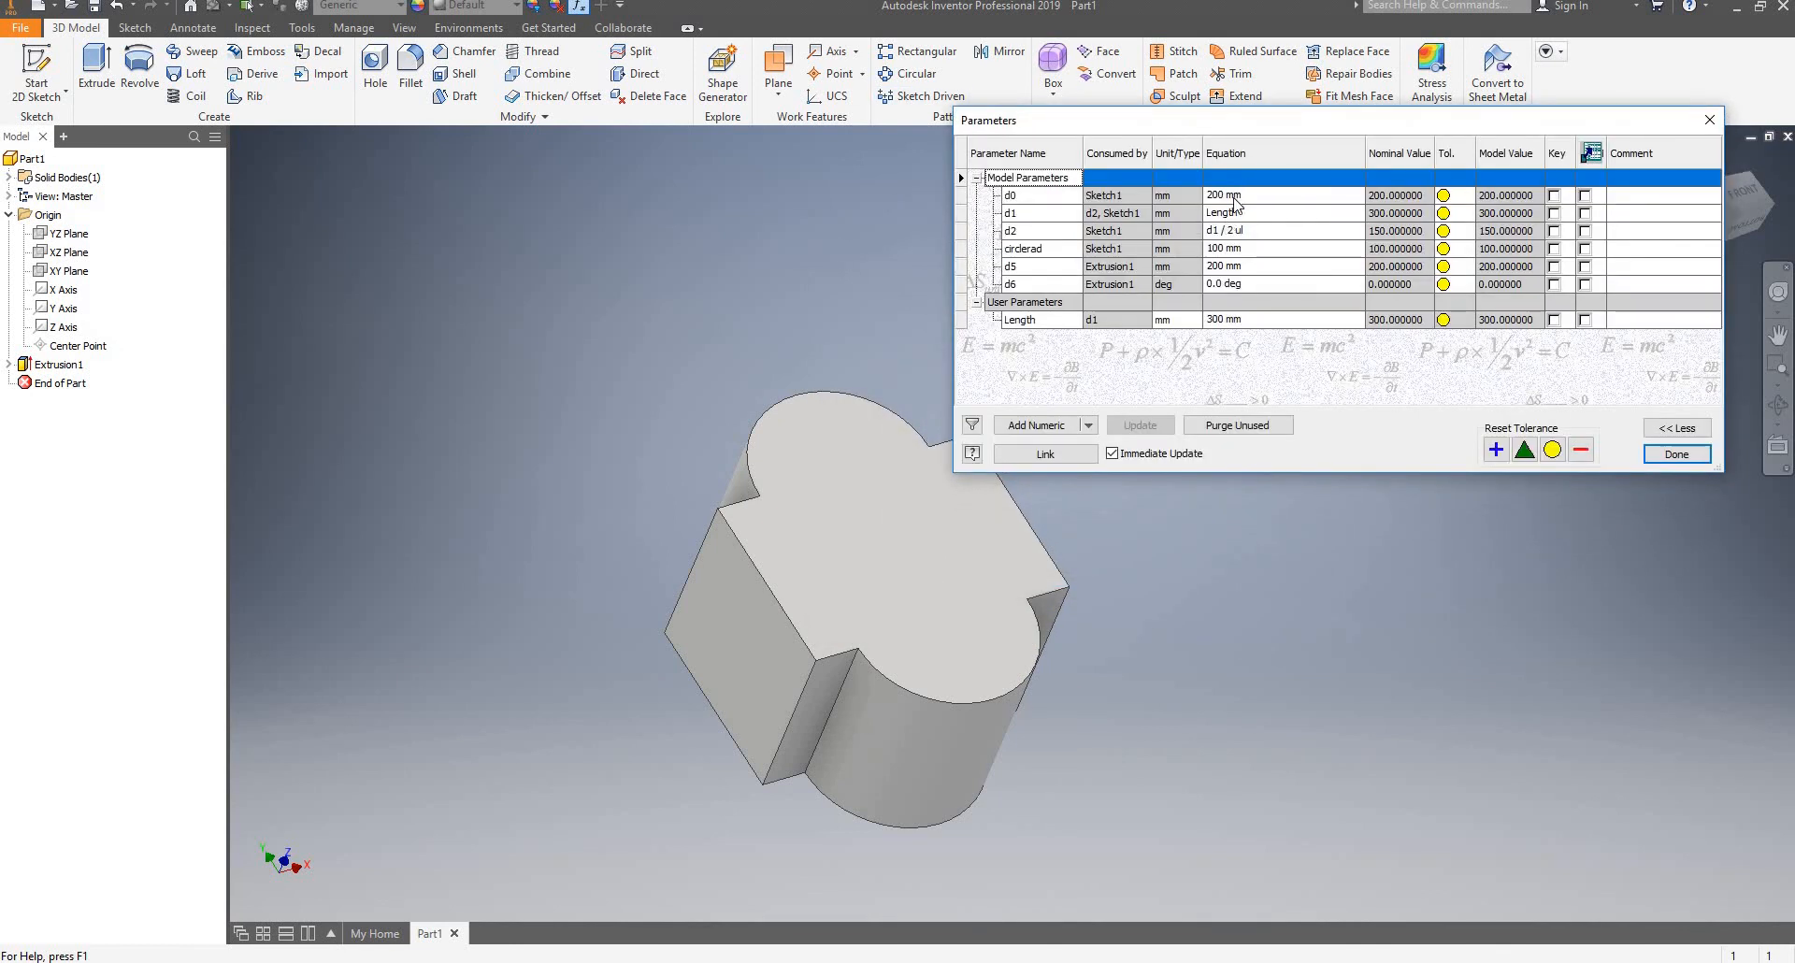
{"action": "left_click", "coordinate": [1232, 198]}
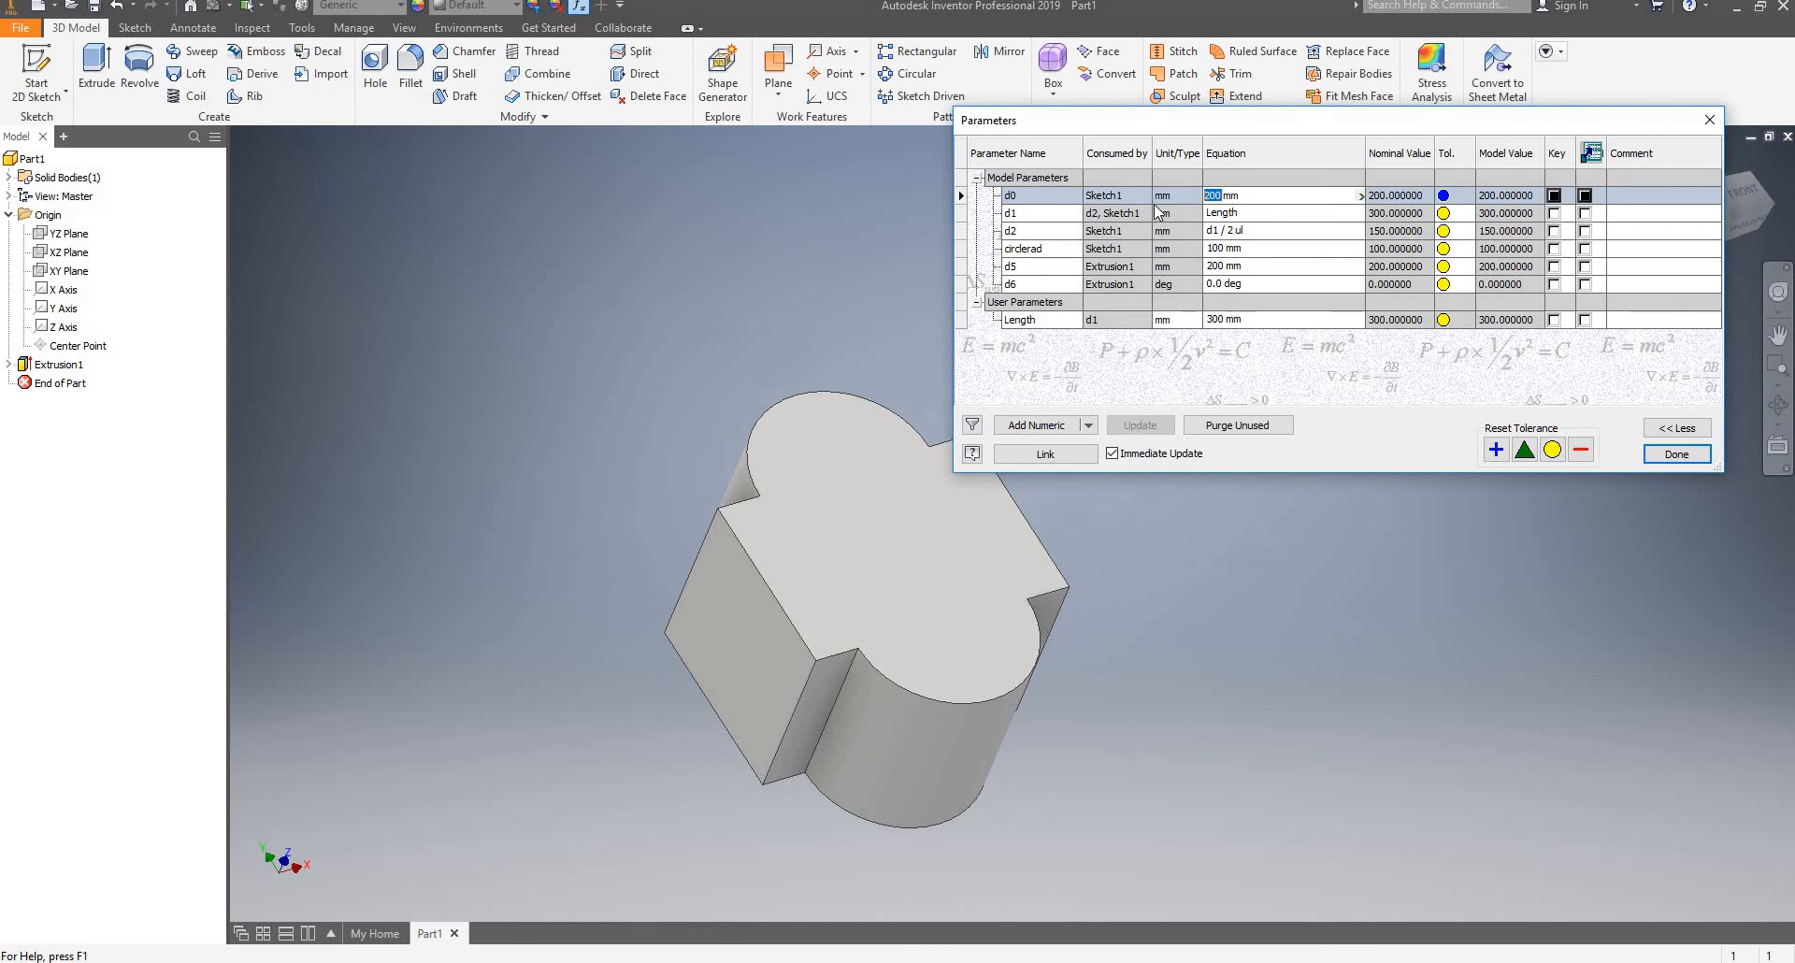
{"action": "left_click", "coordinate": [1212, 194]}
{"action": "key", "text": "Return"}
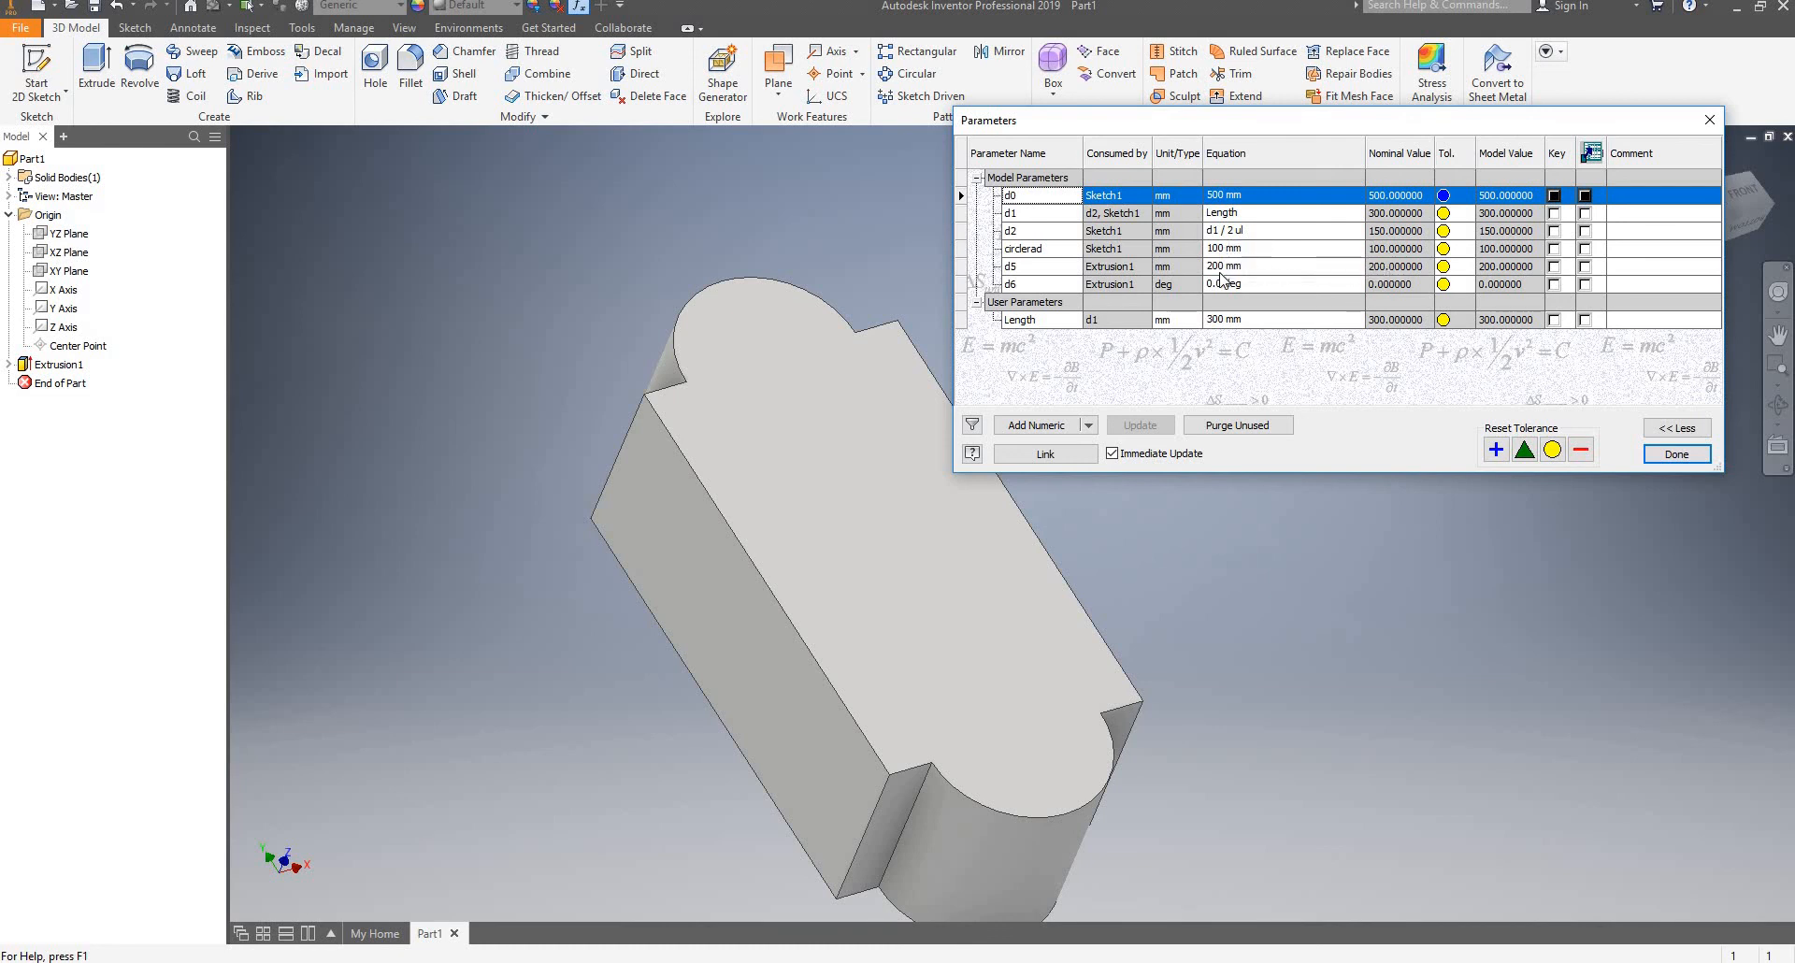
Set the user parameter Length to 1000 mm
{"action": "left_click", "coordinate": [1221, 317]}
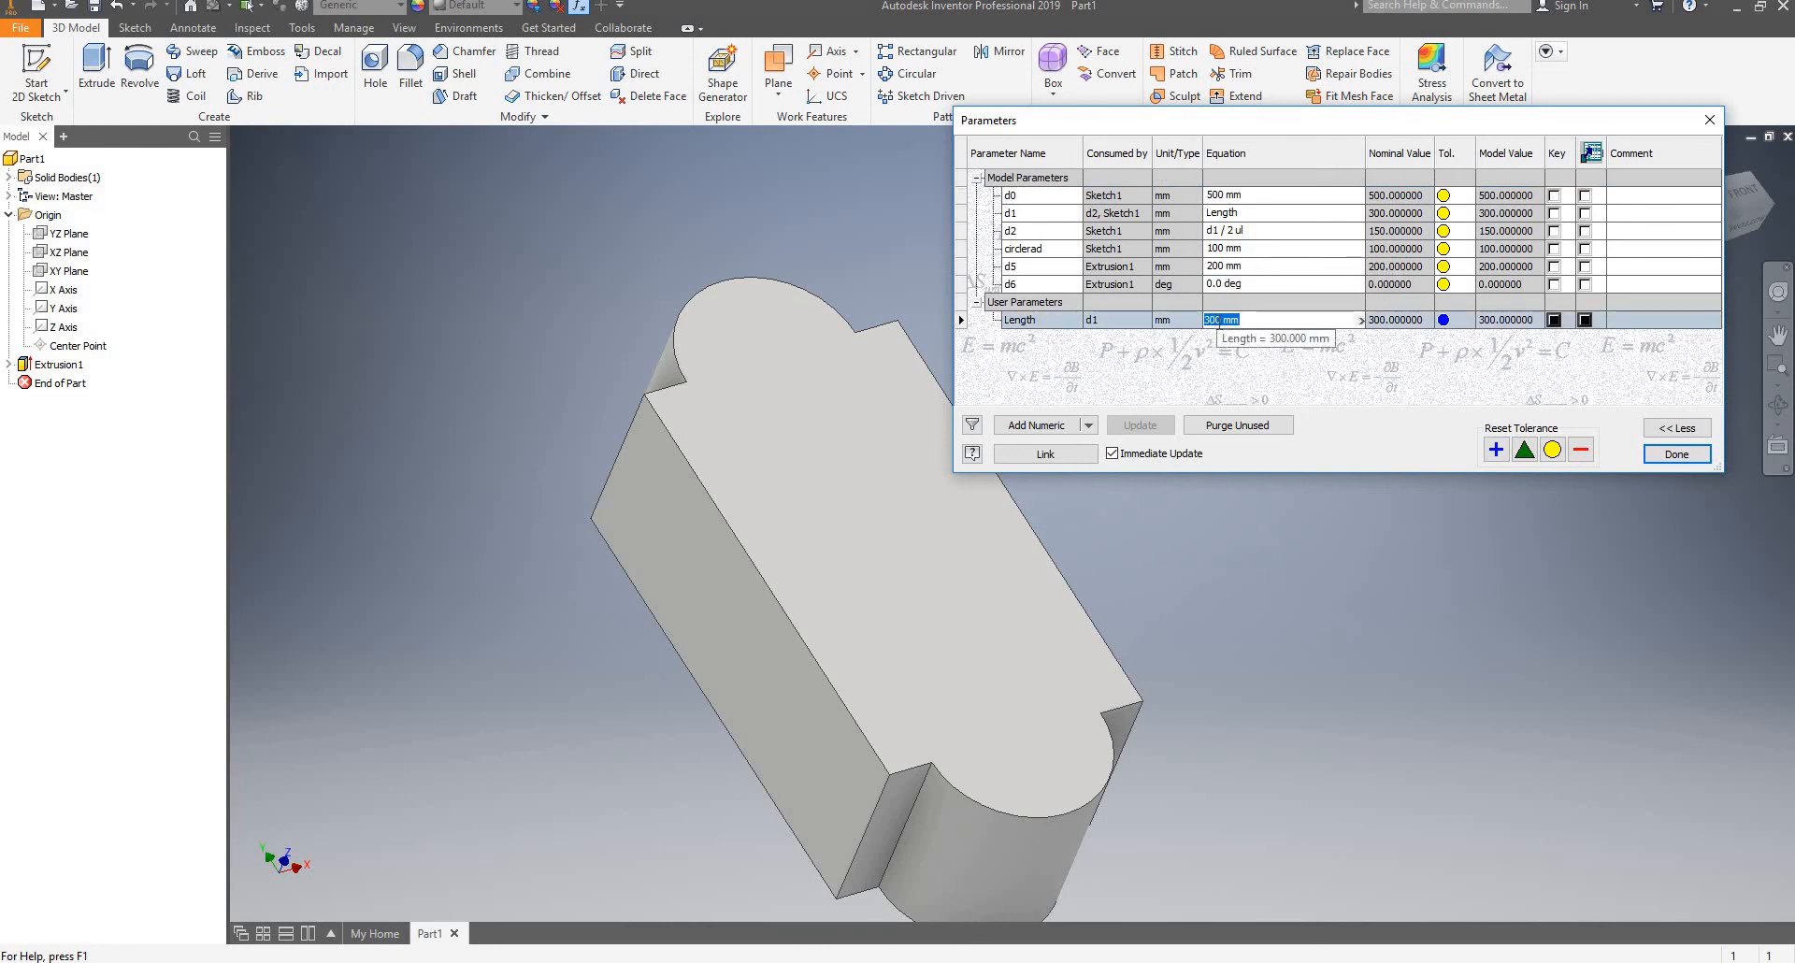
{"action": "left_click_drag", "start_coordinate": [1210, 321], "coordinate": [1196, 325]}
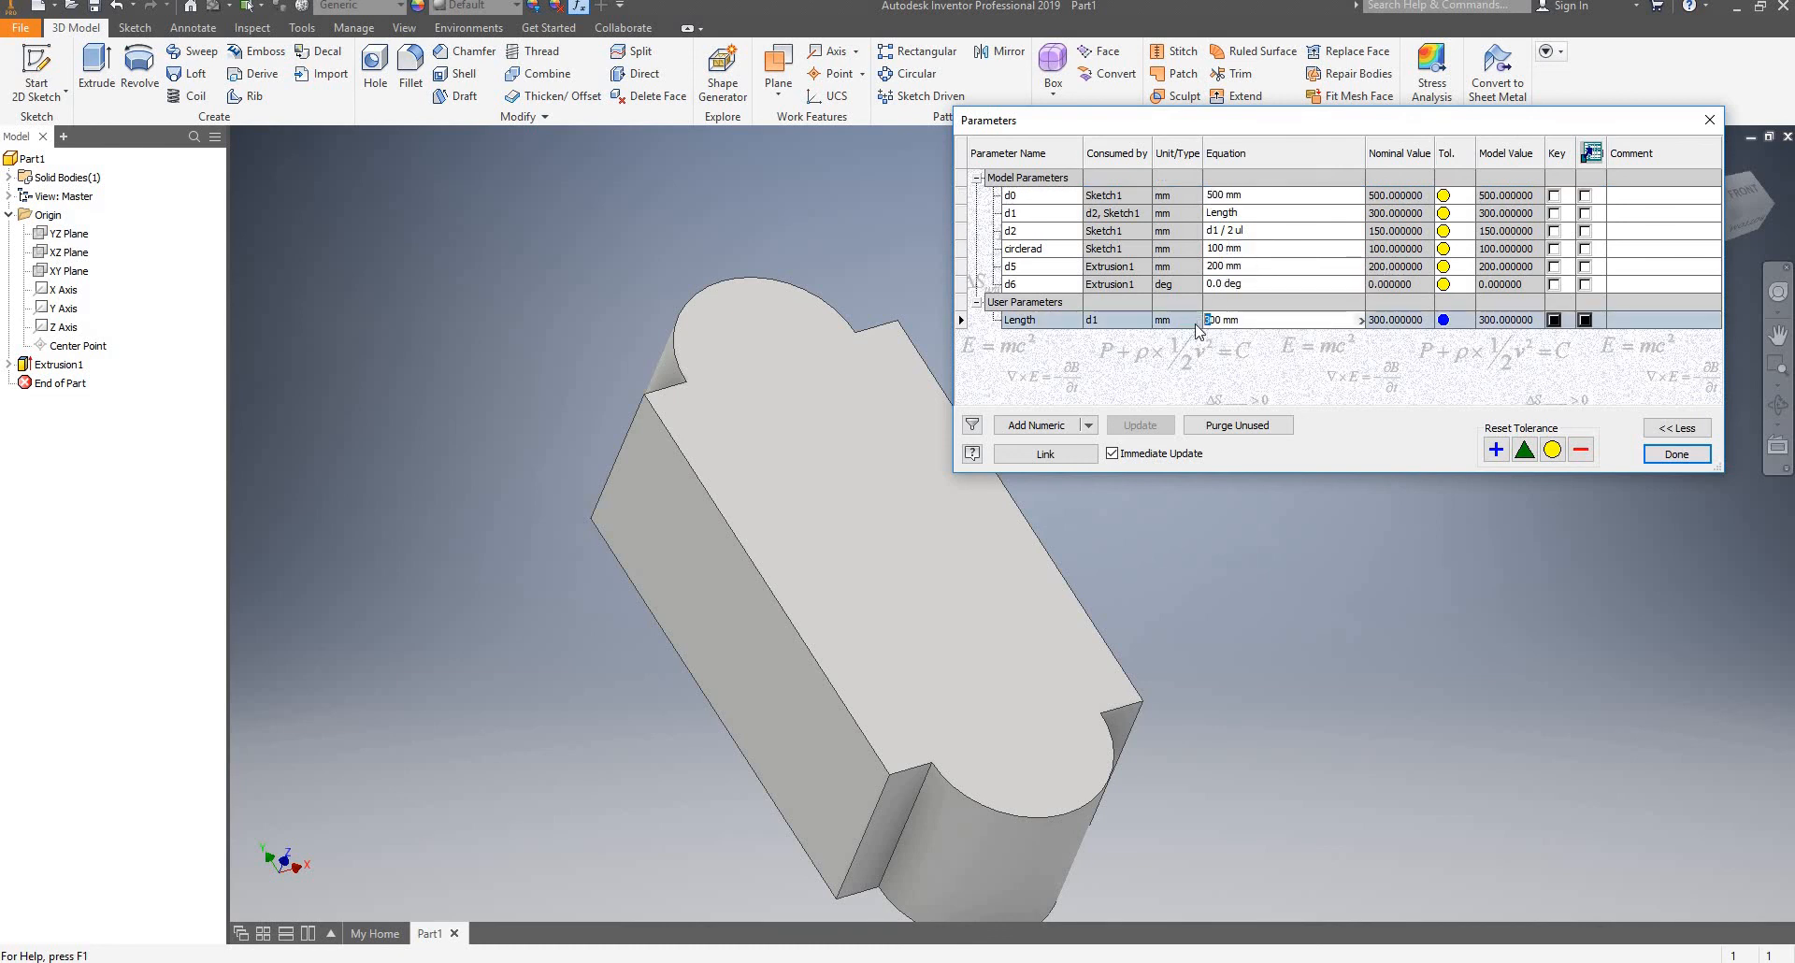
{"action": "type", "text": "10"}
{"action": "key", "text": "Return"}
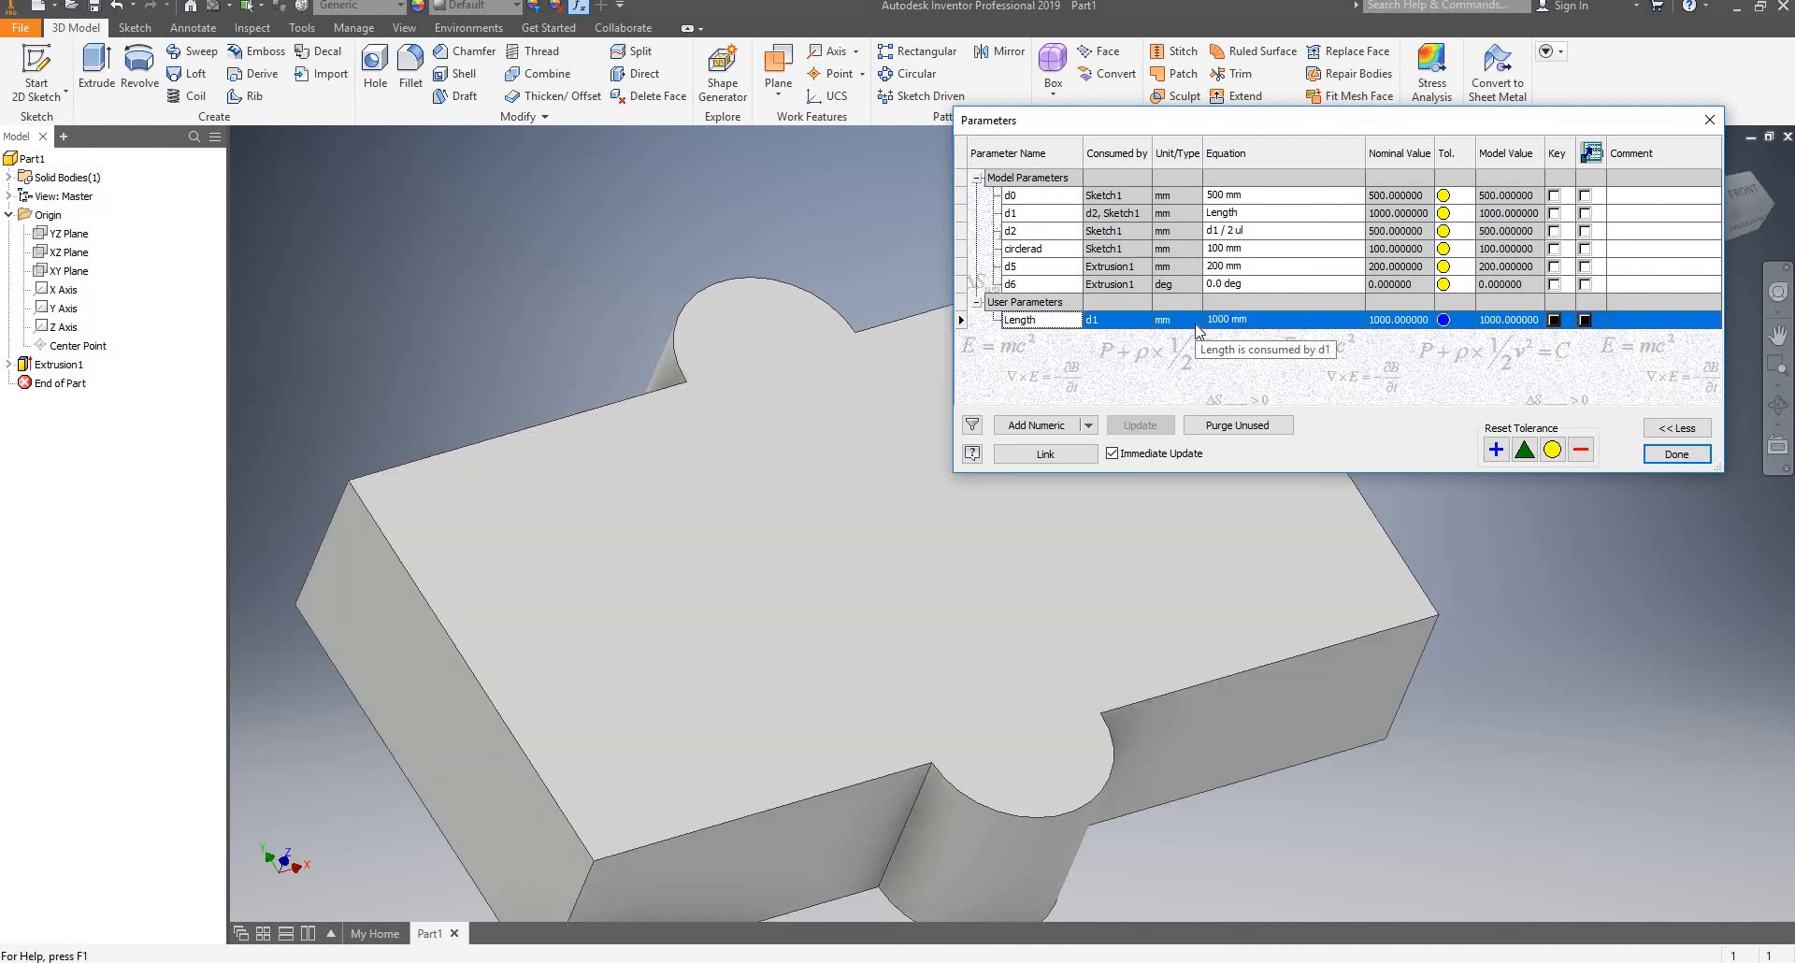
Set the arc radius parameter circlerad to 500 mm
{"action": "left_click", "coordinate": [1223, 248]}
{"action": "left_click", "coordinate": [1206, 249]}
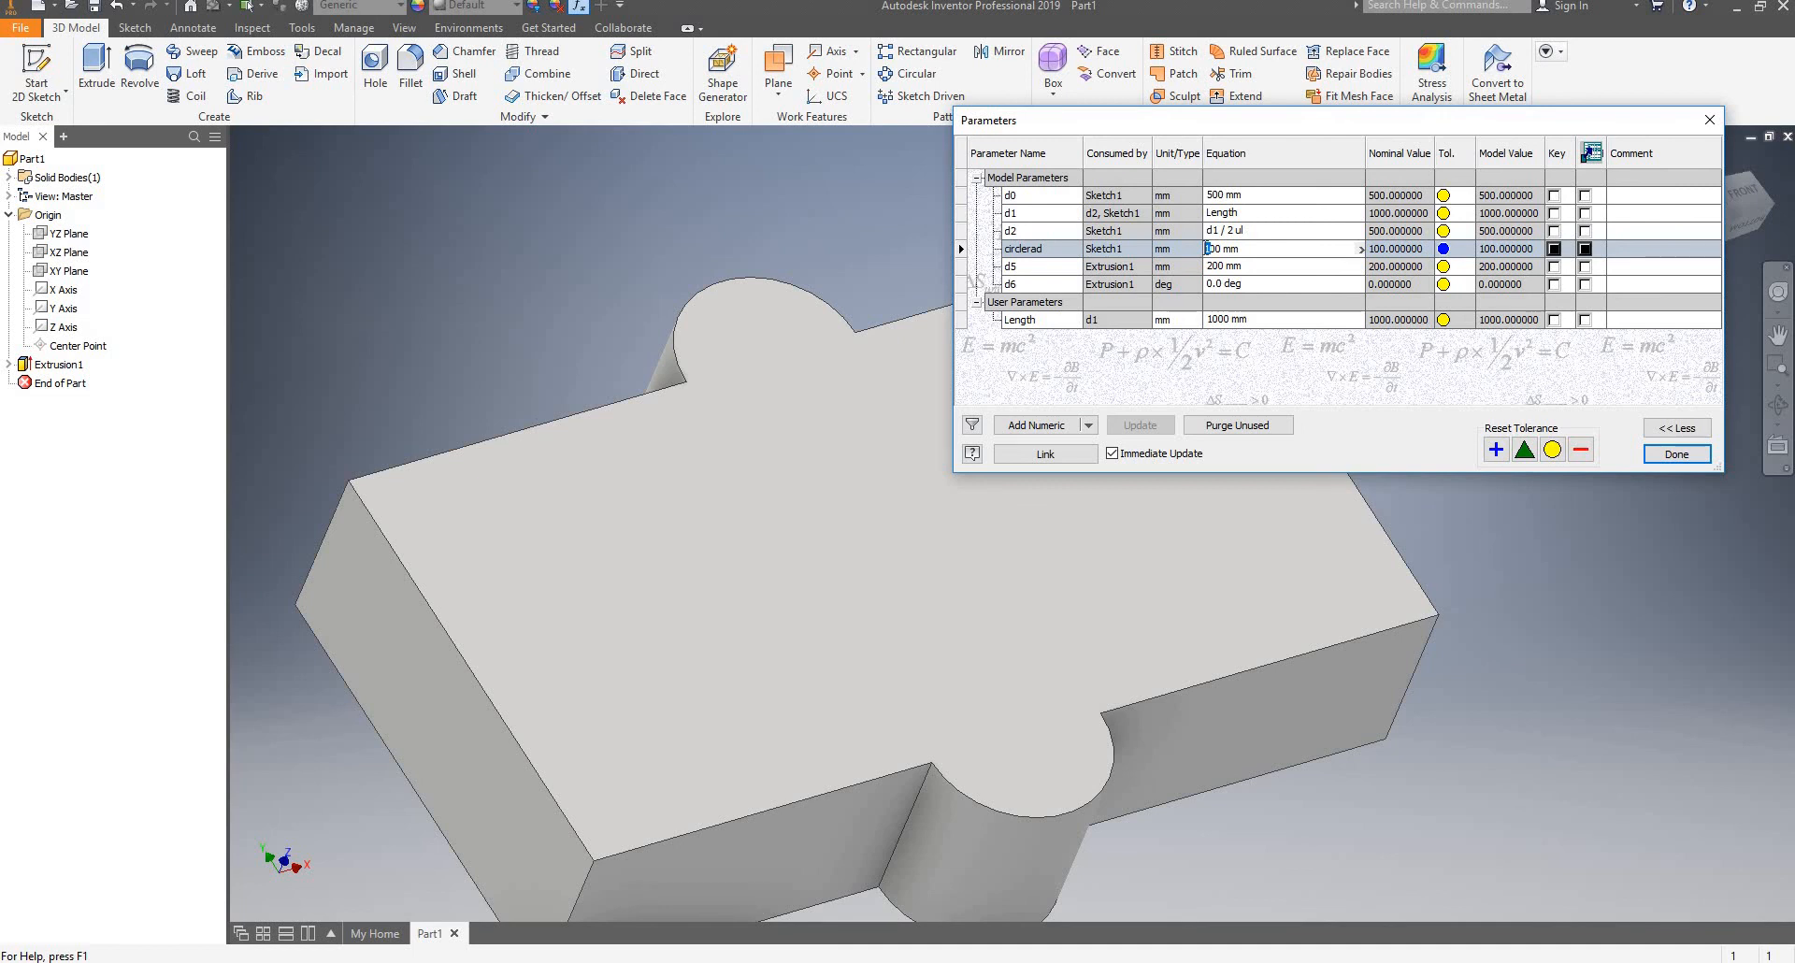
{"action": "key", "text": "Return"}
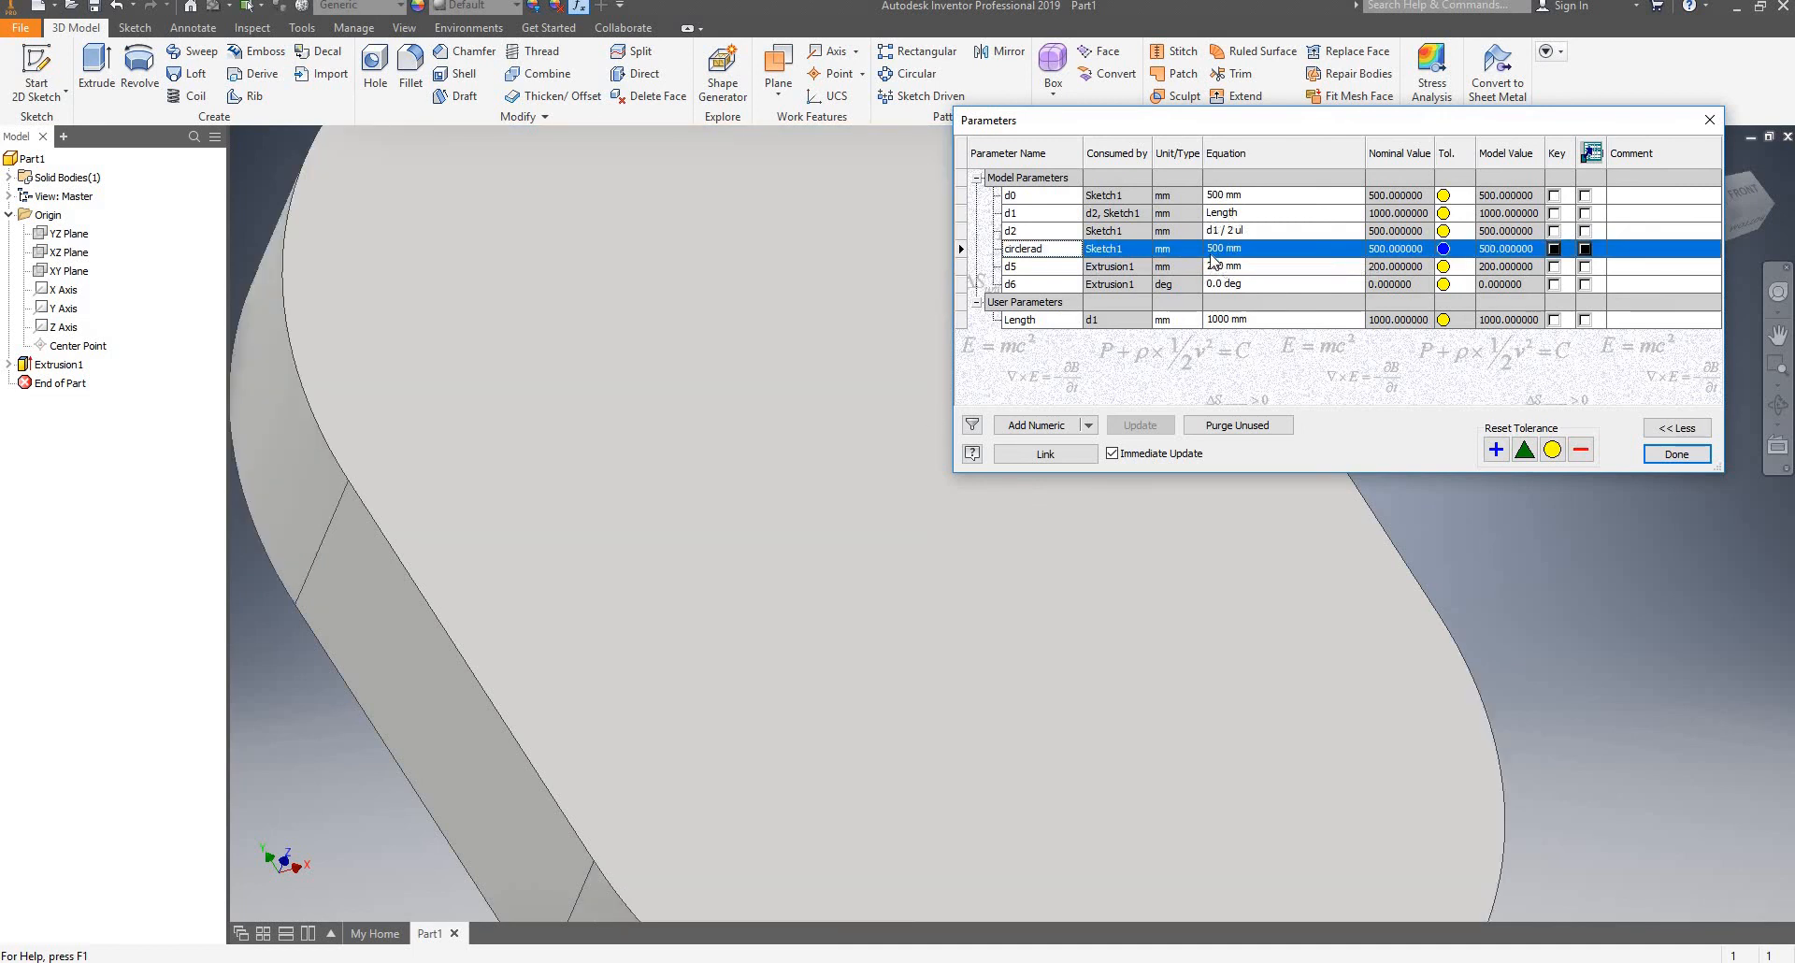
Set the arc radius parameter circlerad to 300 mm
{"action": "left_click", "coordinate": [1204, 248]}
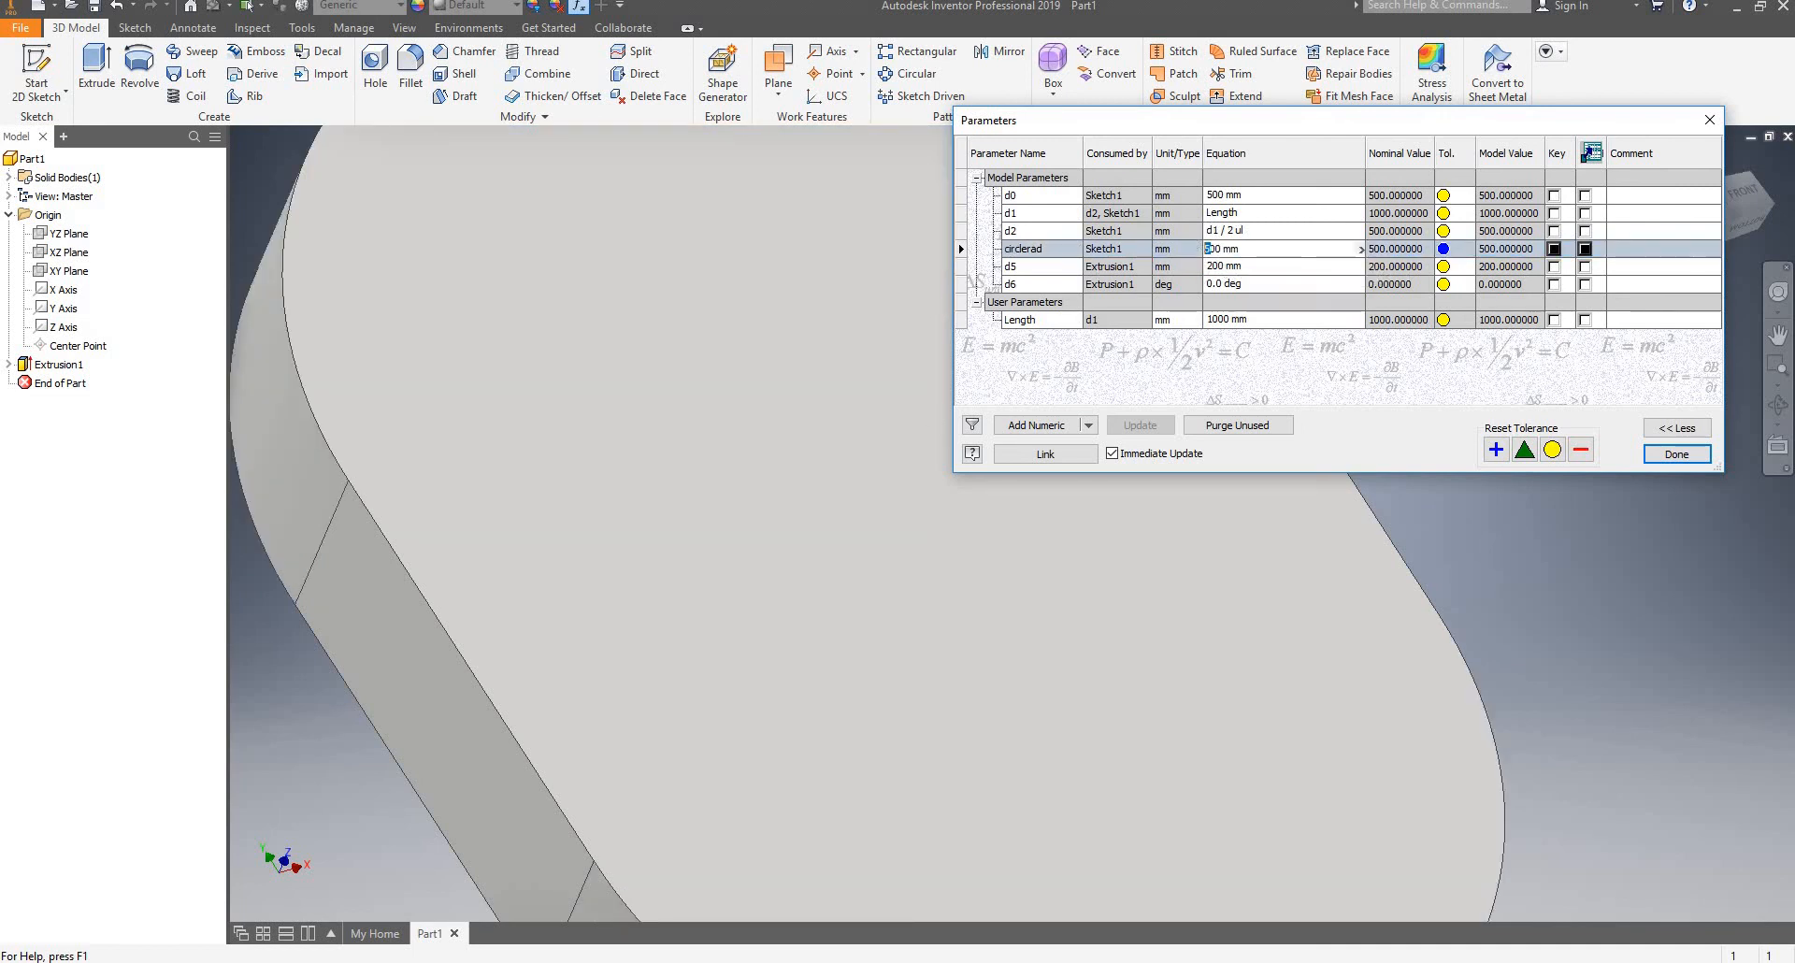
{"action": "type", "text": "3"}
{"action": "key", "text": "Return"}
Examine the resized solid's rounded ends and side blocks from different distances and angles, and close the parameters table
{"action": "scroll", "coordinate": [621, 604], "scroll_direction": "down", "scroll_amount": 5}
{"action": "scroll", "coordinate": [620, 604], "scroll_direction": "up", "scroll_amount": 10}
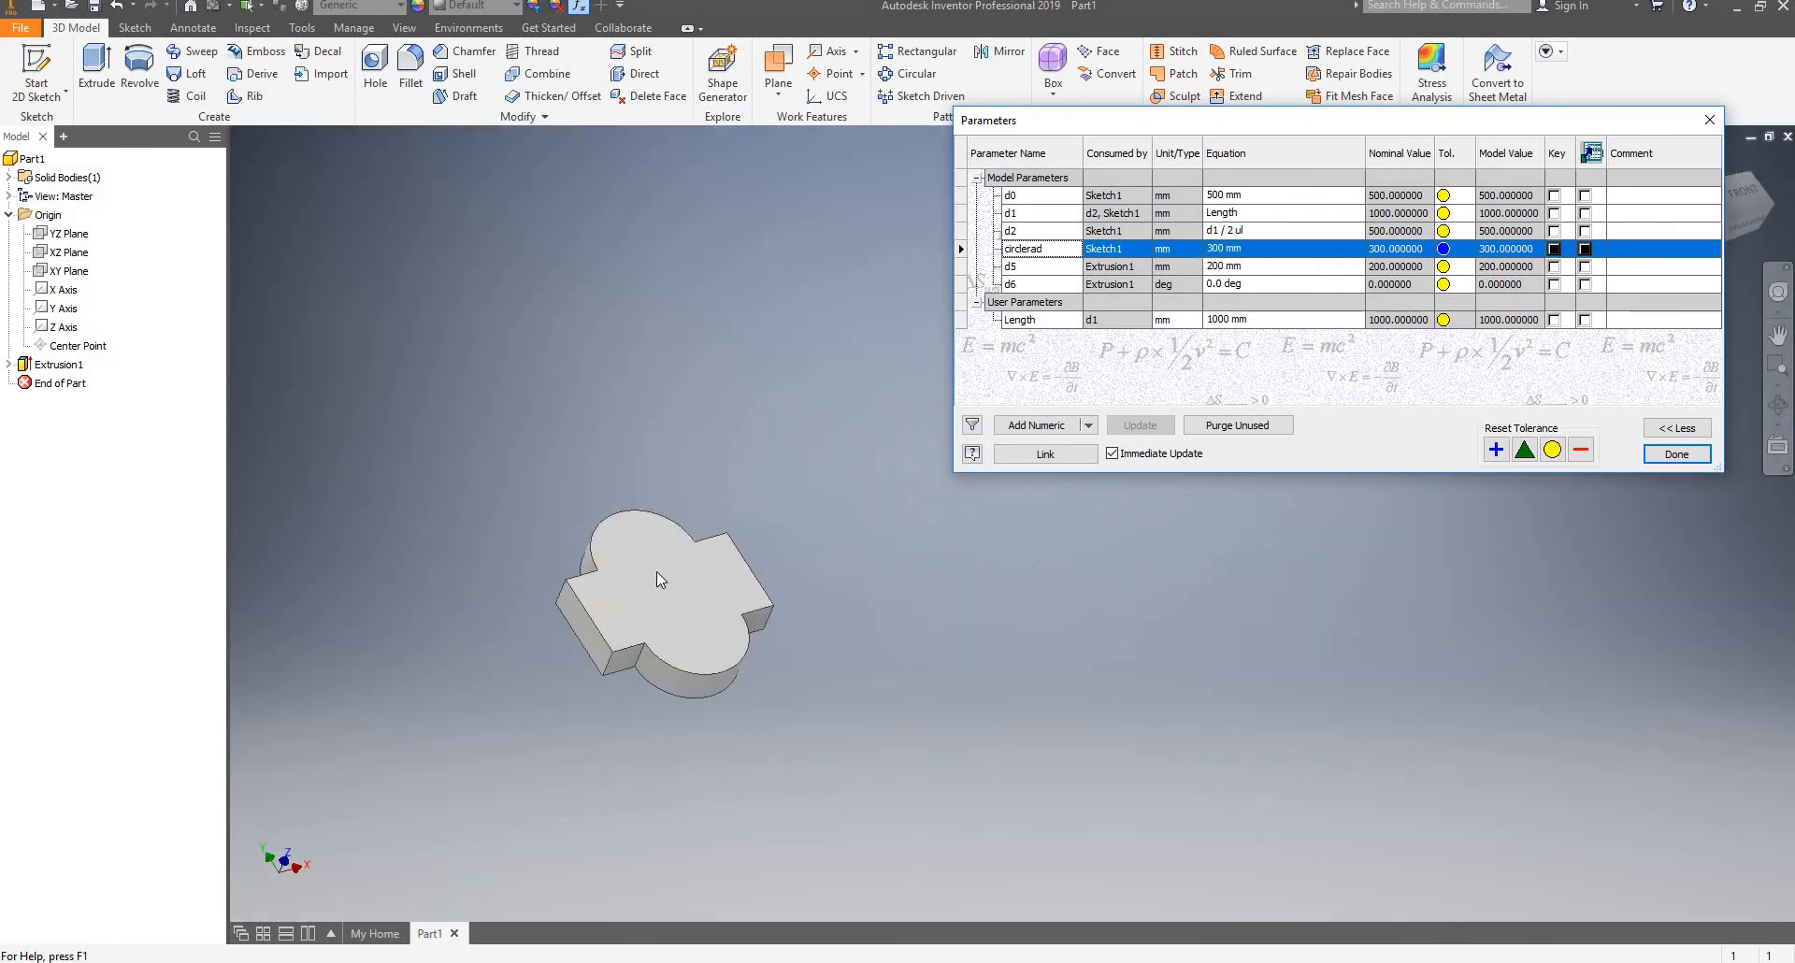
{"action": "scroll", "coordinate": [656, 570], "scroll_direction": "down", "scroll_amount": 6}
{"action": "scroll", "coordinate": [693, 585], "scroll_direction": "up", "scroll_amount": 2}
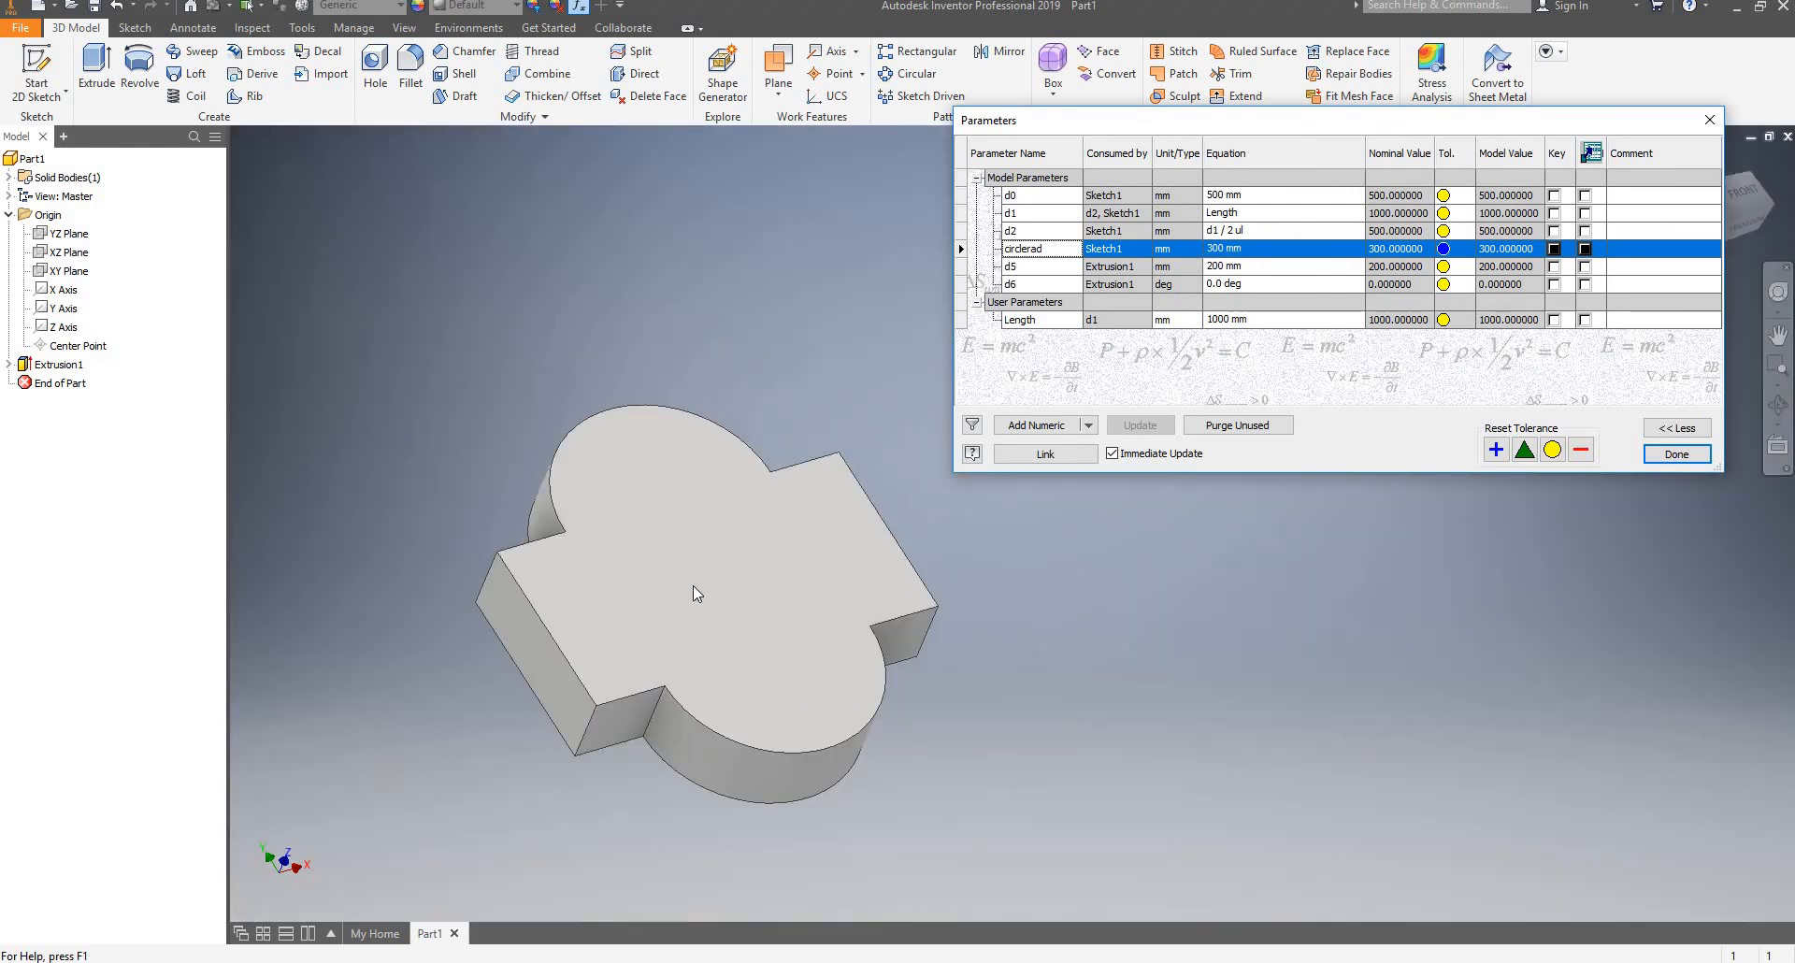
{"action": "scroll", "coordinate": [693, 585], "scroll_direction": "down", "scroll_amount": 4}
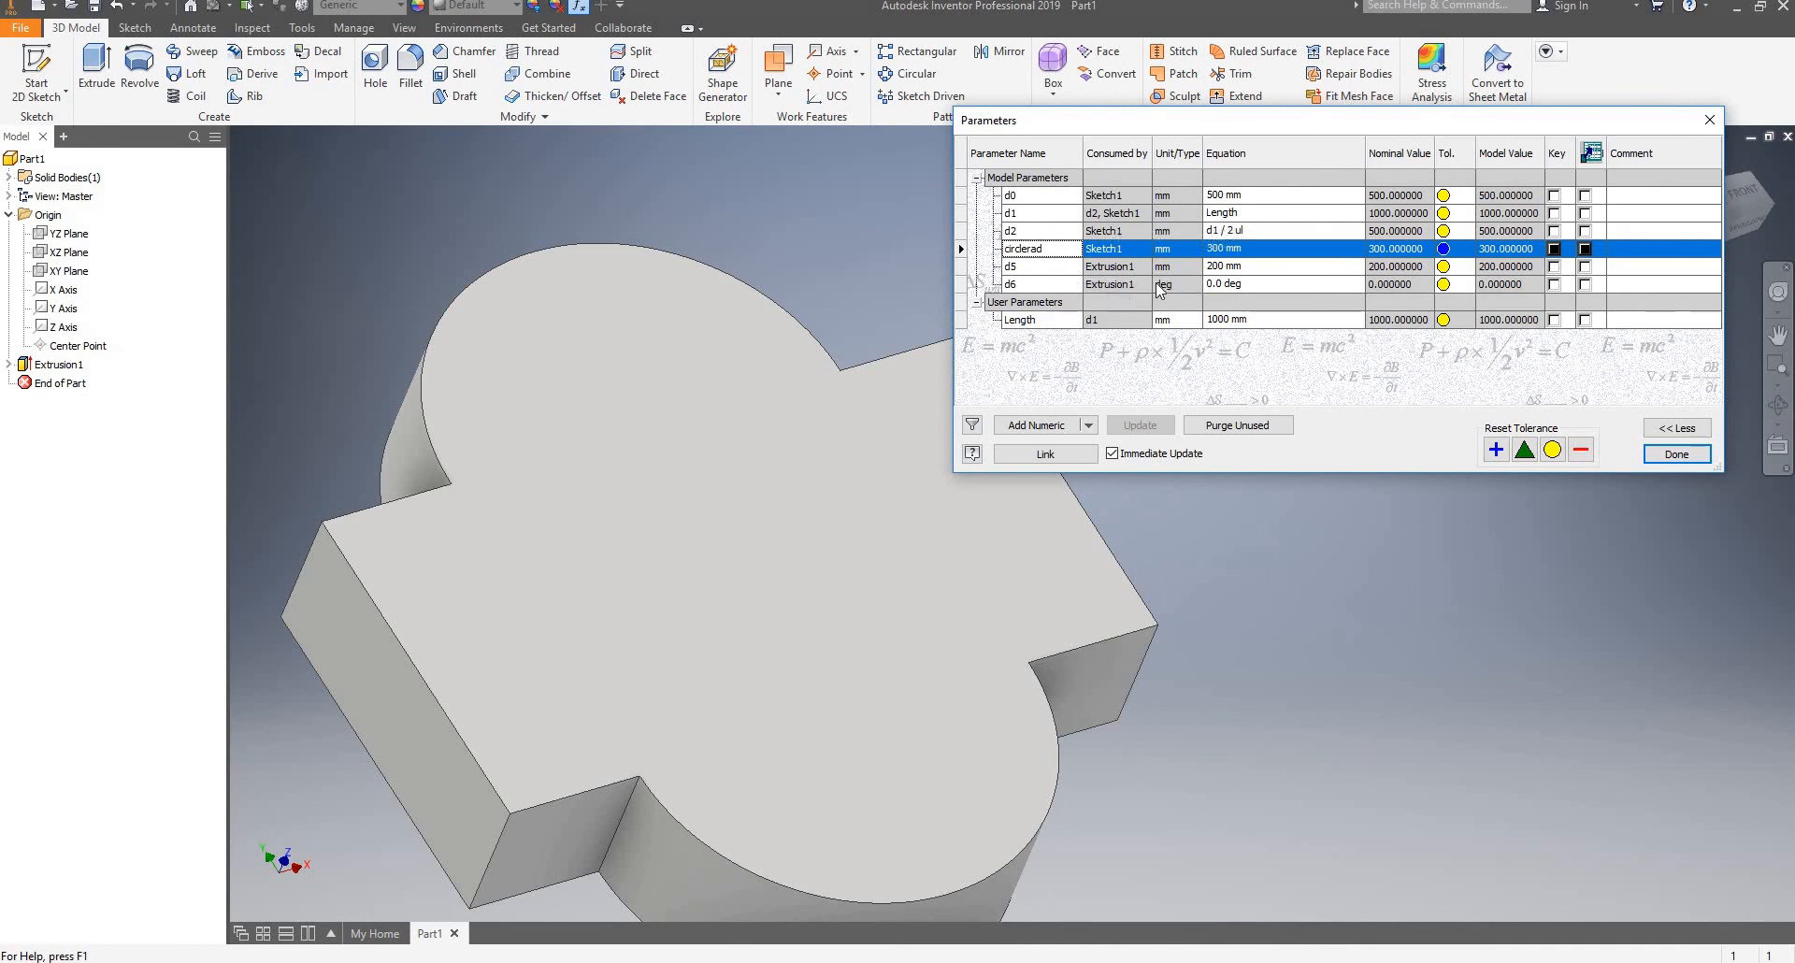
{"action": "middle_click_drag", "start_coordinate": [625, 496], "coordinate": [810, 565], "text": "shift"}
{"action": "scroll", "coordinate": [581, 520], "scroll_direction": "up", "scroll_amount": 4}
{"action": "scroll", "coordinate": [525, 586], "scroll_direction": "down", "scroll_amount": 3}
{"action": "scroll", "coordinate": [606, 546], "scroll_direction": "down", "scroll_amount": 3}
{"action": "scroll", "coordinate": [572, 569], "scroll_direction": "up", "scroll_amount": 4}
{"action": "scroll", "coordinate": [807, 558], "scroll_direction": "down", "scroll_amount": 3}
{"action": "scroll", "coordinate": [810, 561], "scroll_direction": "up", "scroll_amount": 5}
{"action": "scroll", "coordinate": [993, 553], "scroll_direction": "down", "scroll_amount": 3}
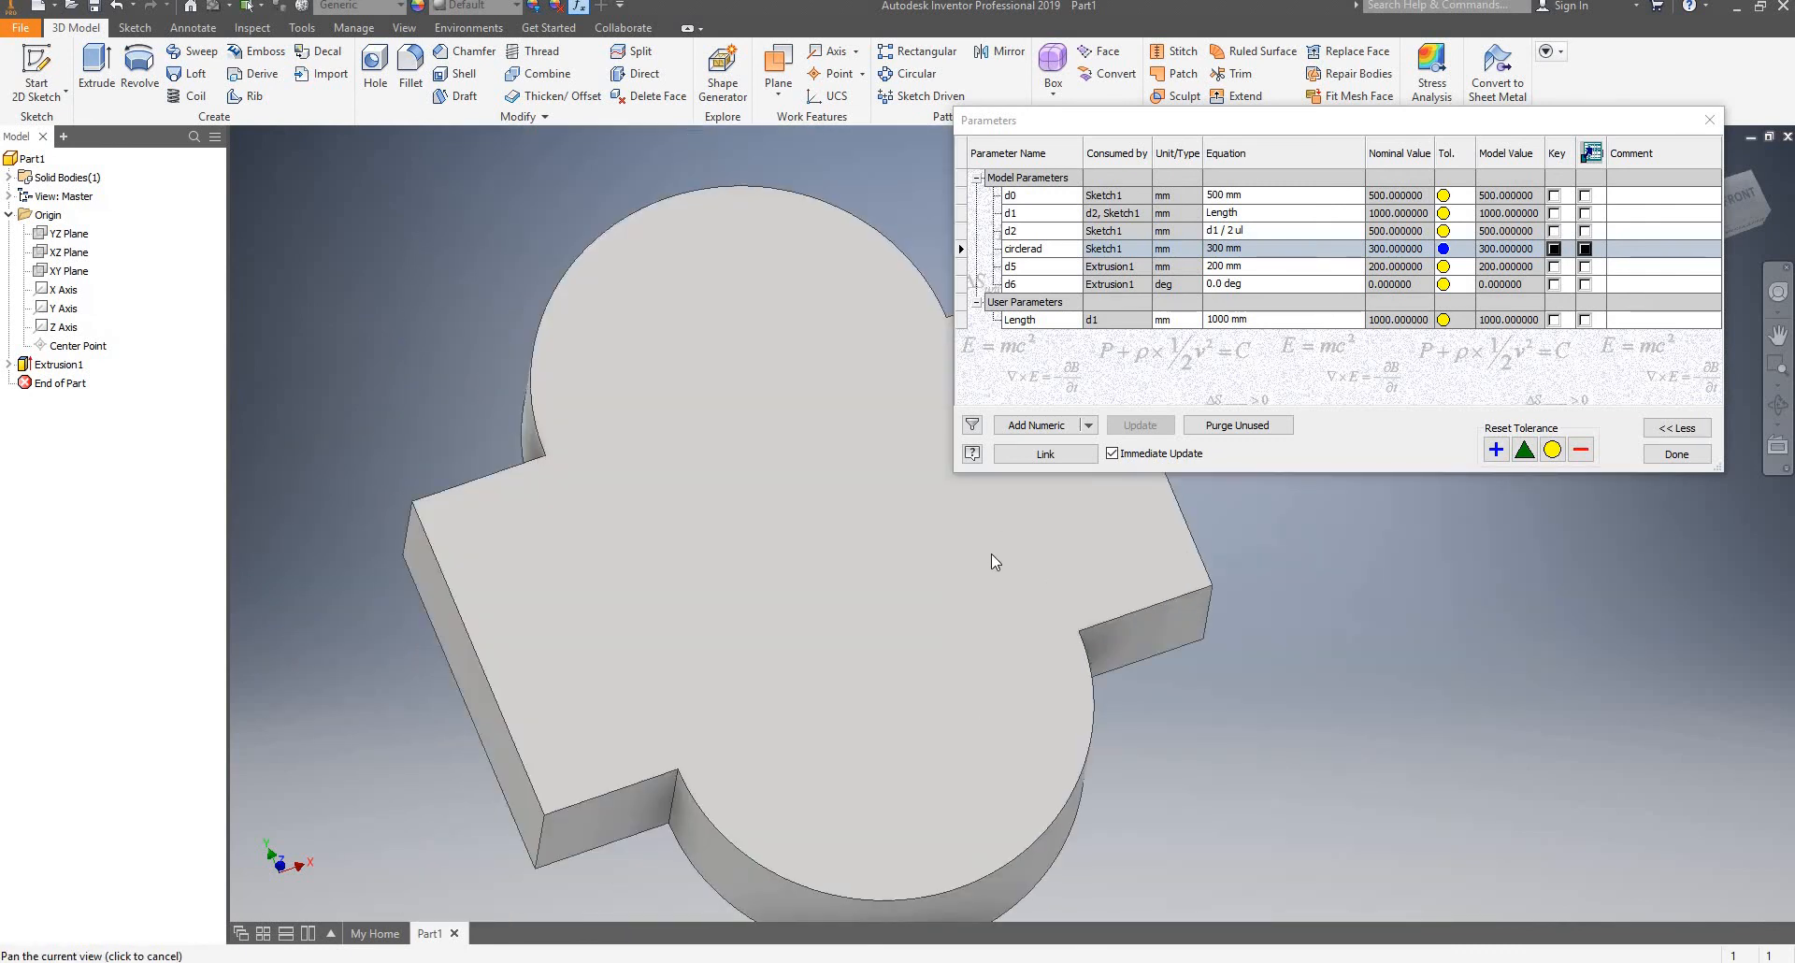
{"action": "left_click", "coordinate": [1677, 454]}
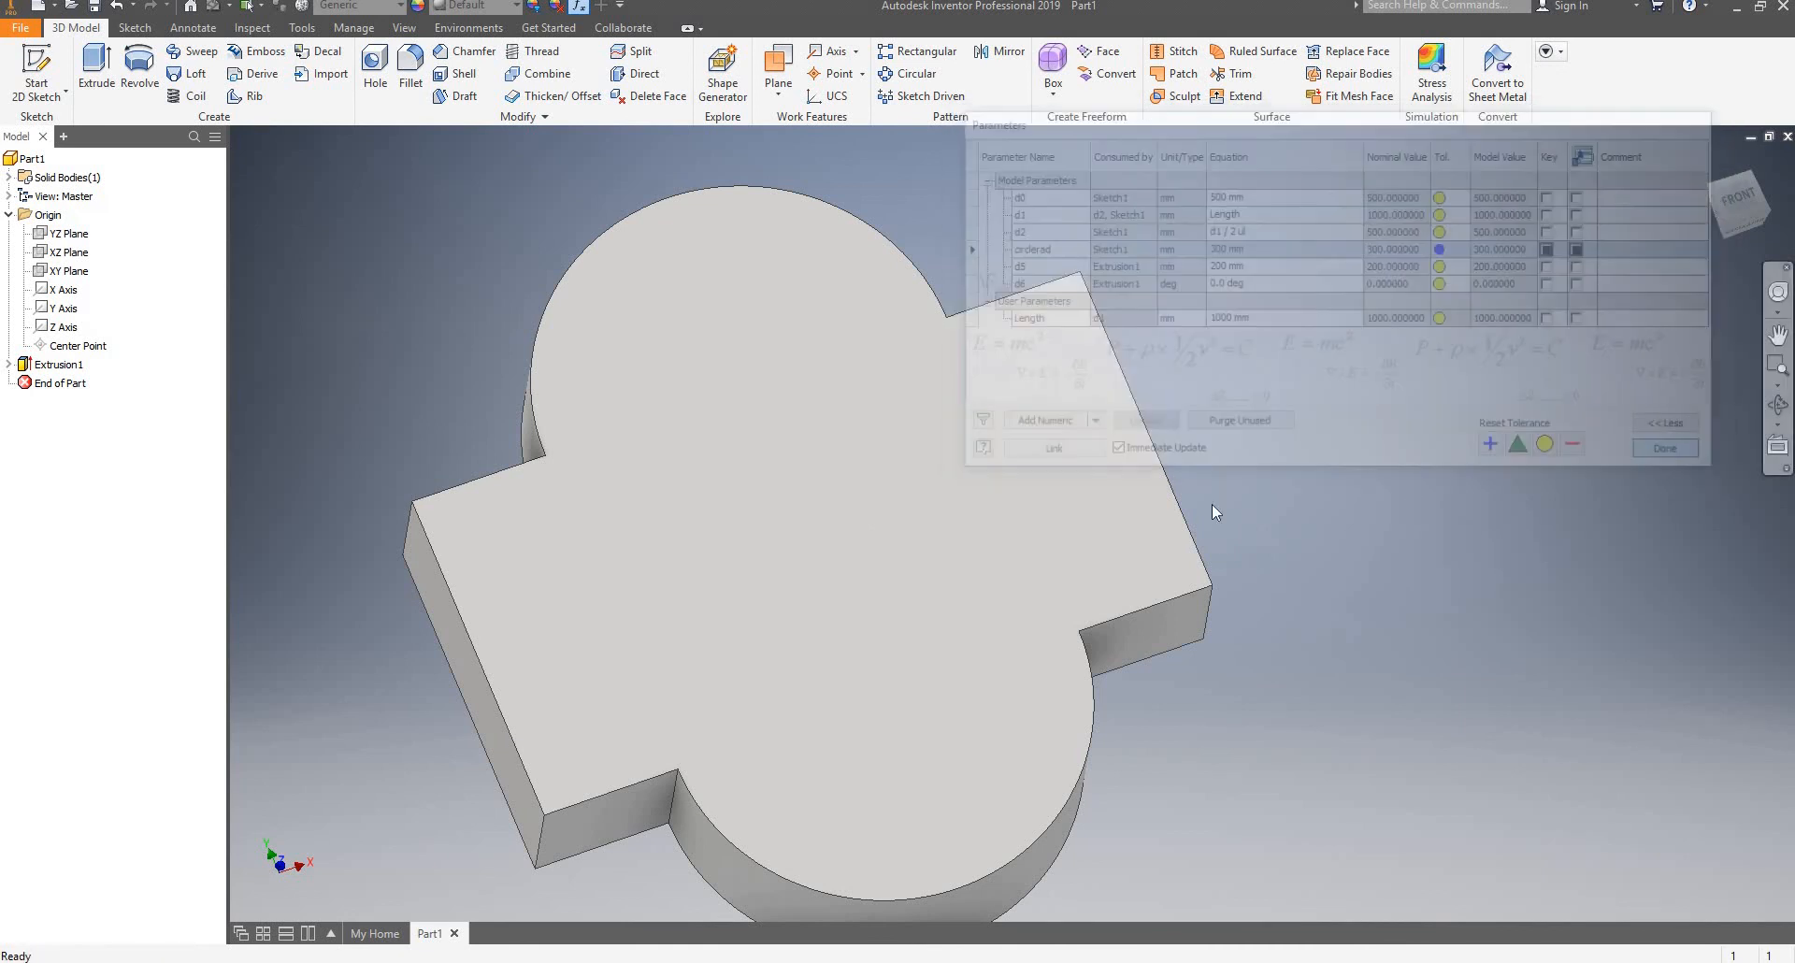
{"action": "middle_click_drag", "start_coordinate": [893, 652], "coordinate": [879, 614], "text": "shift"}
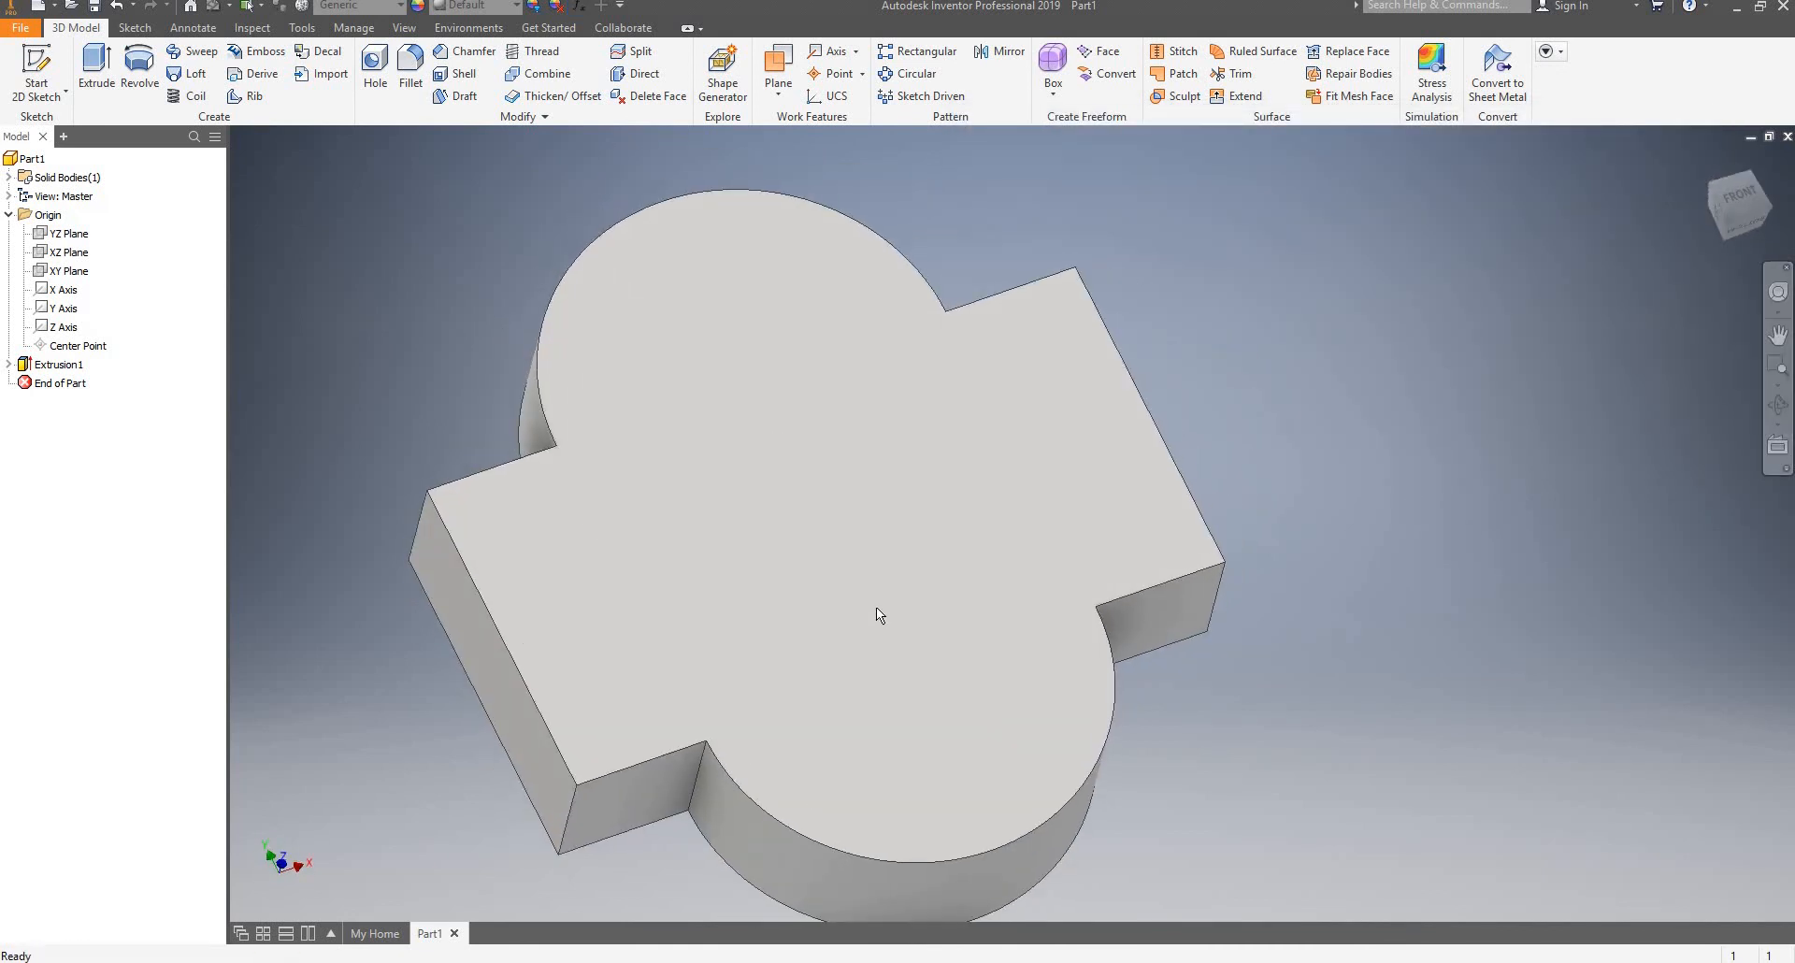
{"action": "mouse_move", "coordinate": [905, 642]}
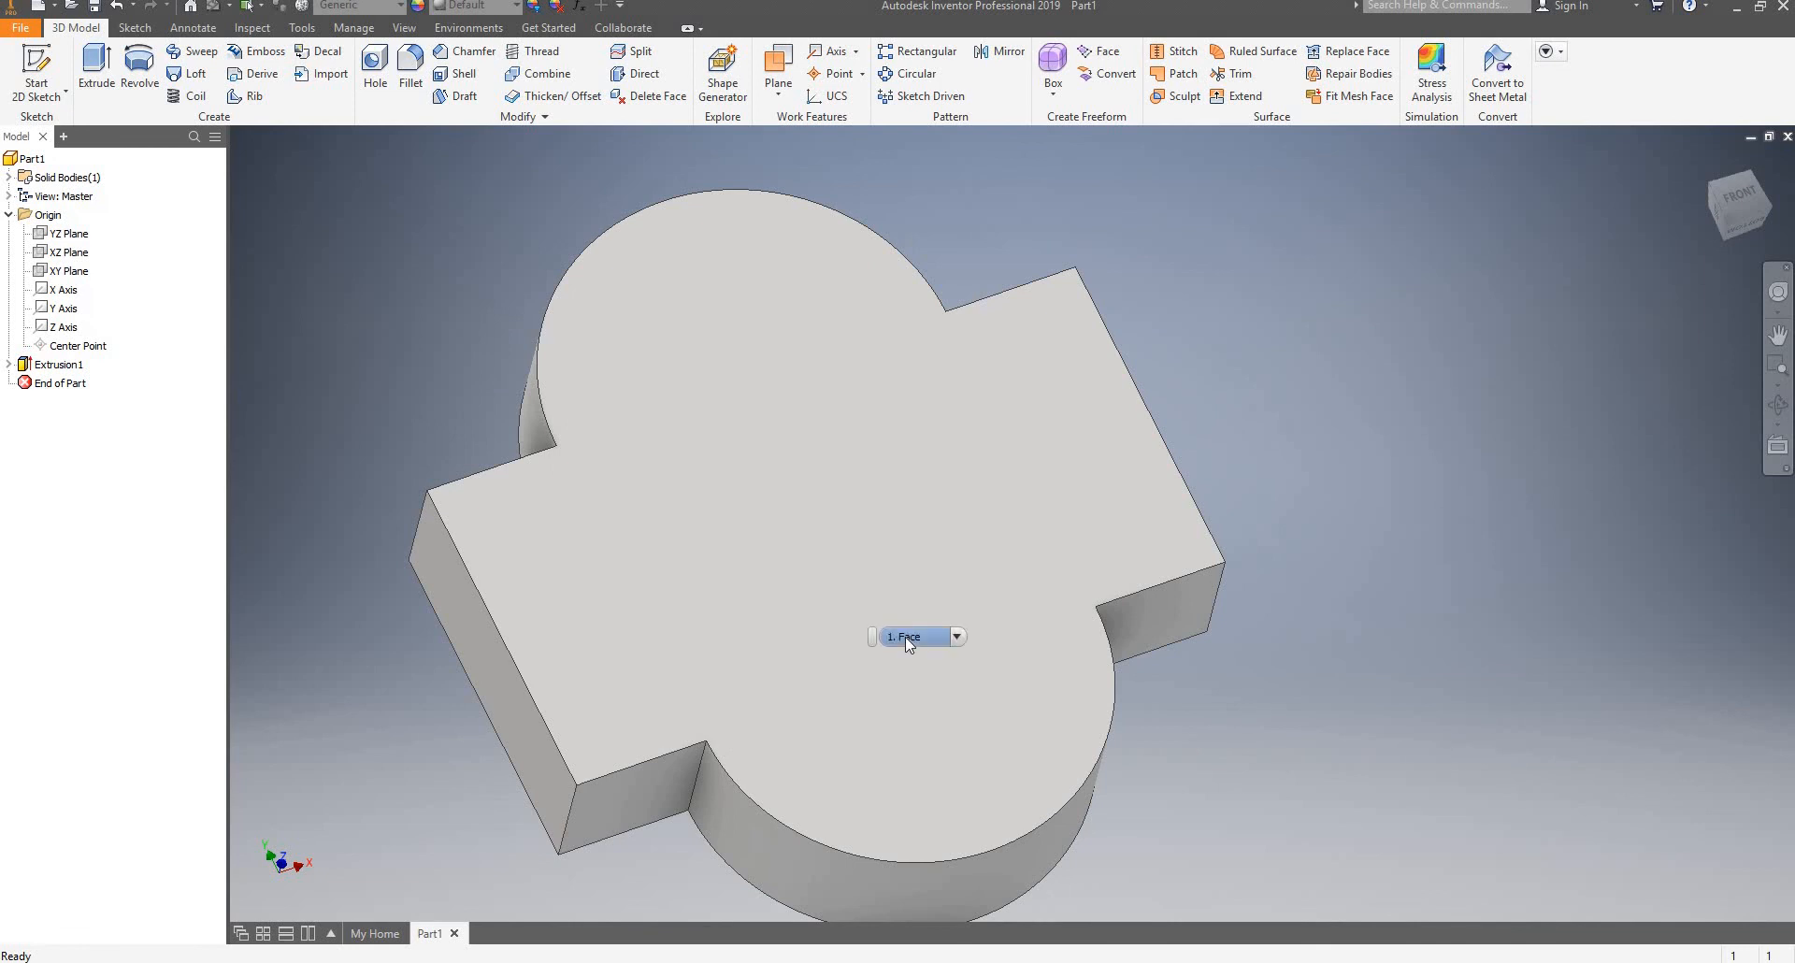